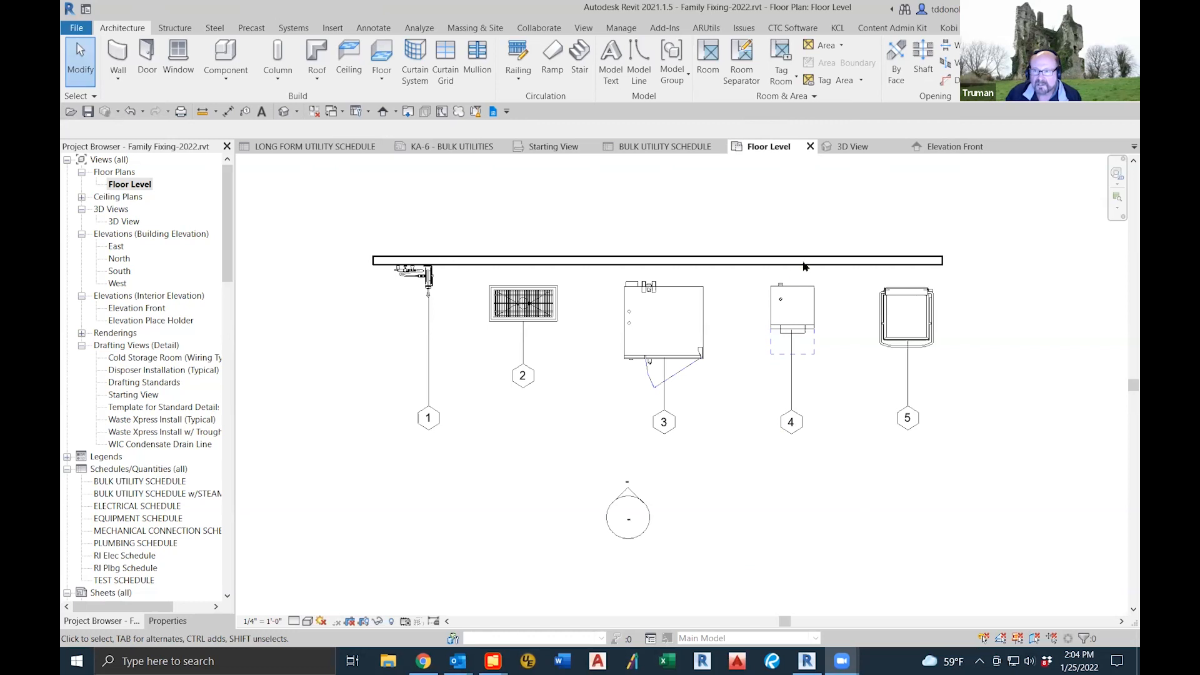
Step: Review the kitchen equipment in the front elevation and 3D view, and examine all utility columns of the bulk utility schedule
left_click(948, 147)
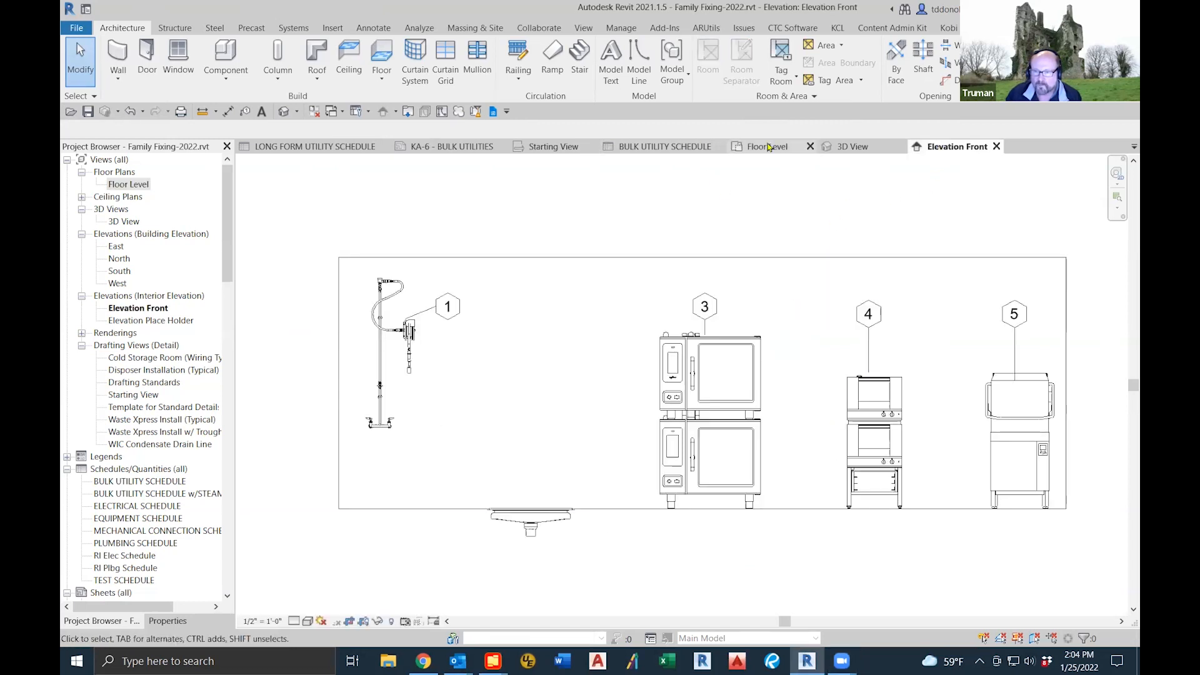
left_click(851, 146)
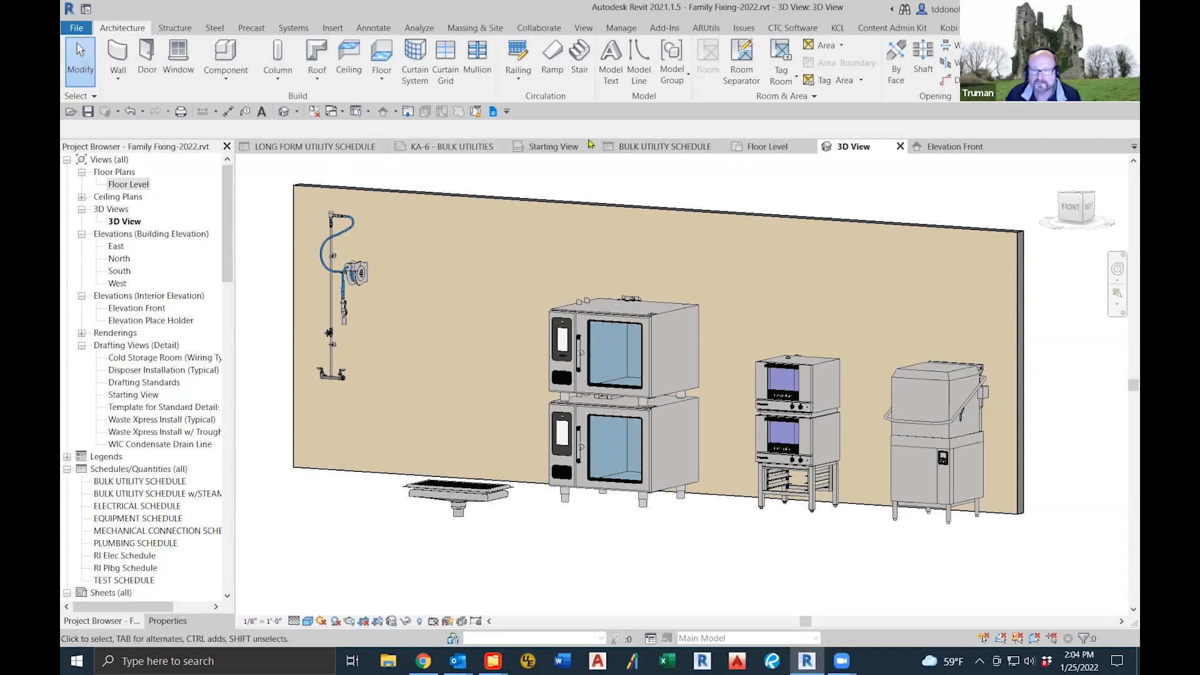
left_click(625, 146)
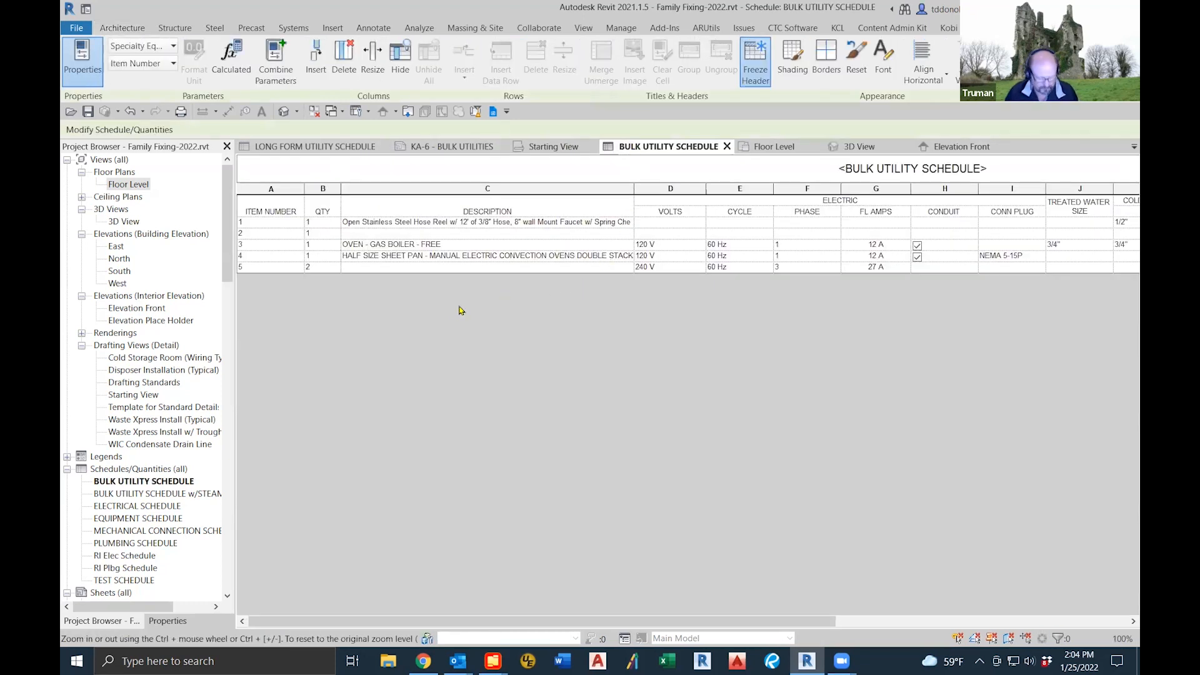
scroll(461, 310, "up", 3, "ctrl")
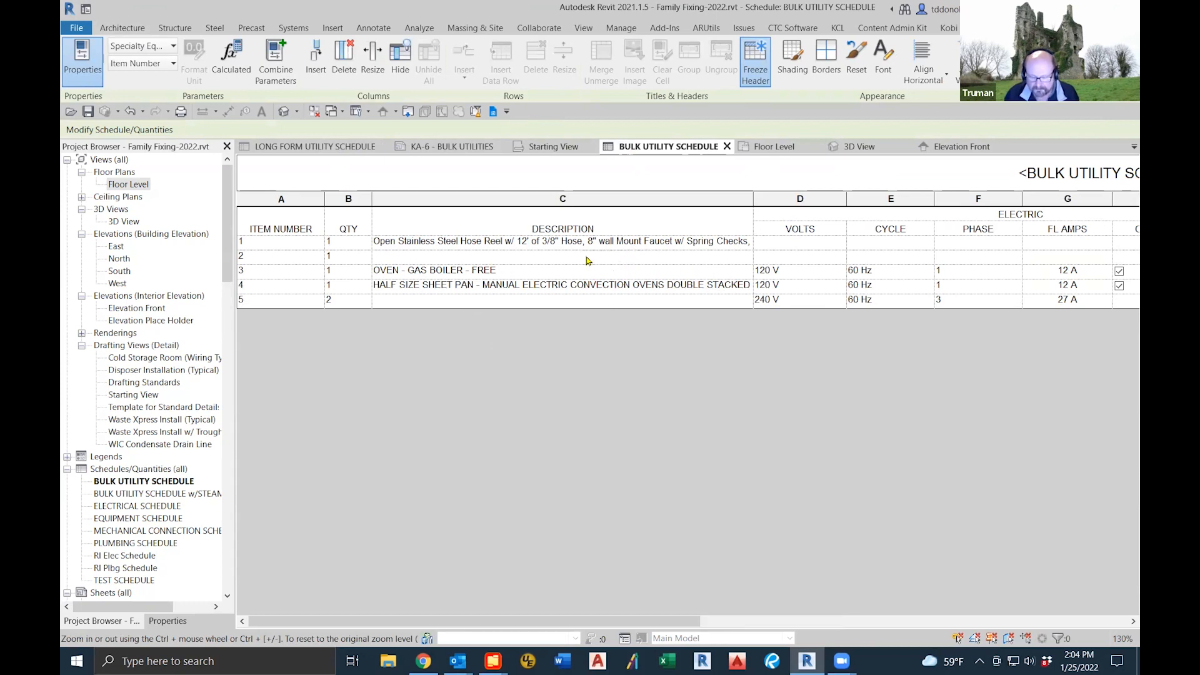
left_click_drag(653, 623, 551, 535)
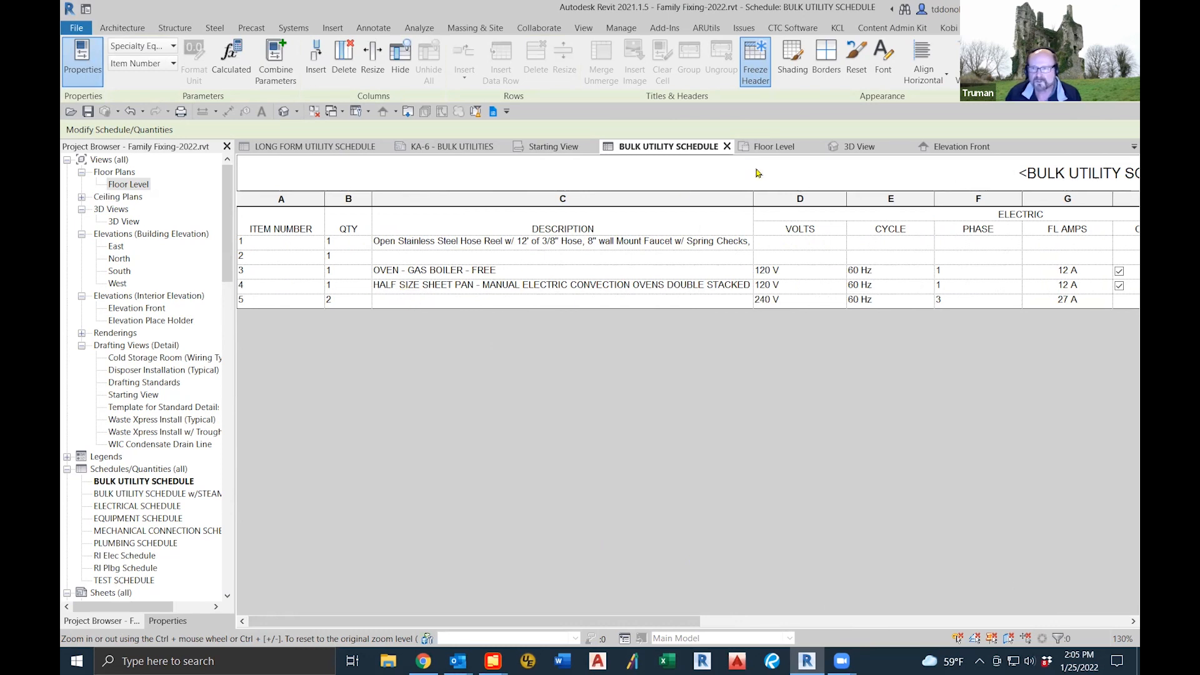
left_click(853, 146)
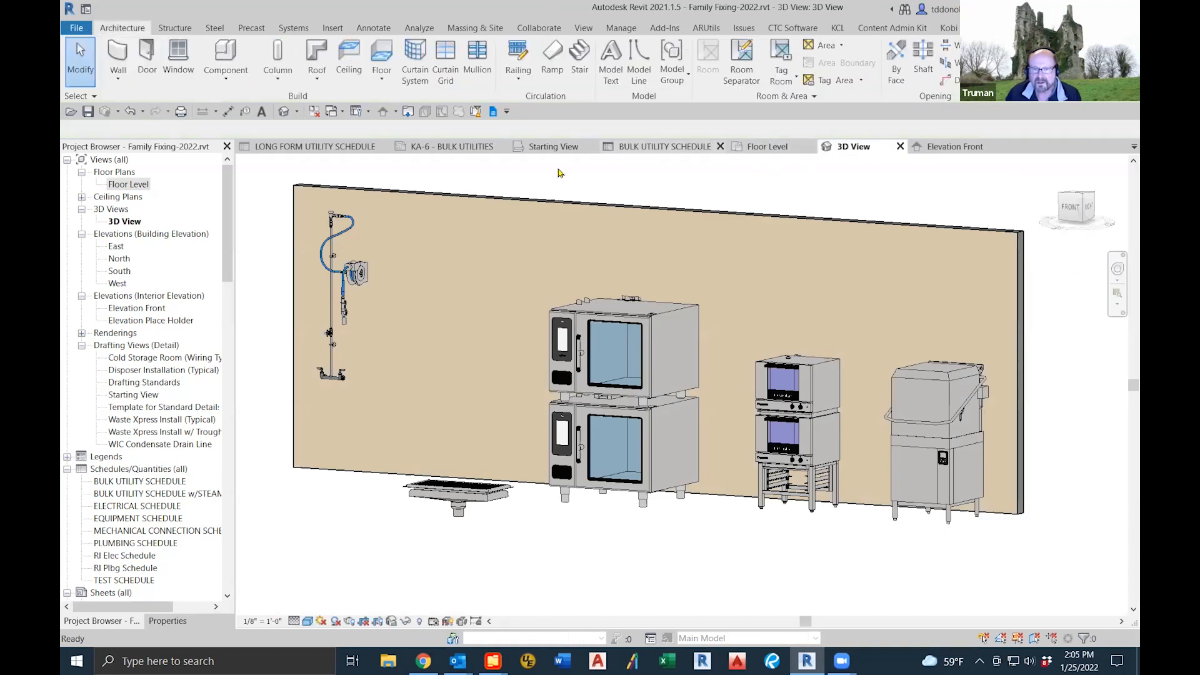
left_click(654, 148)
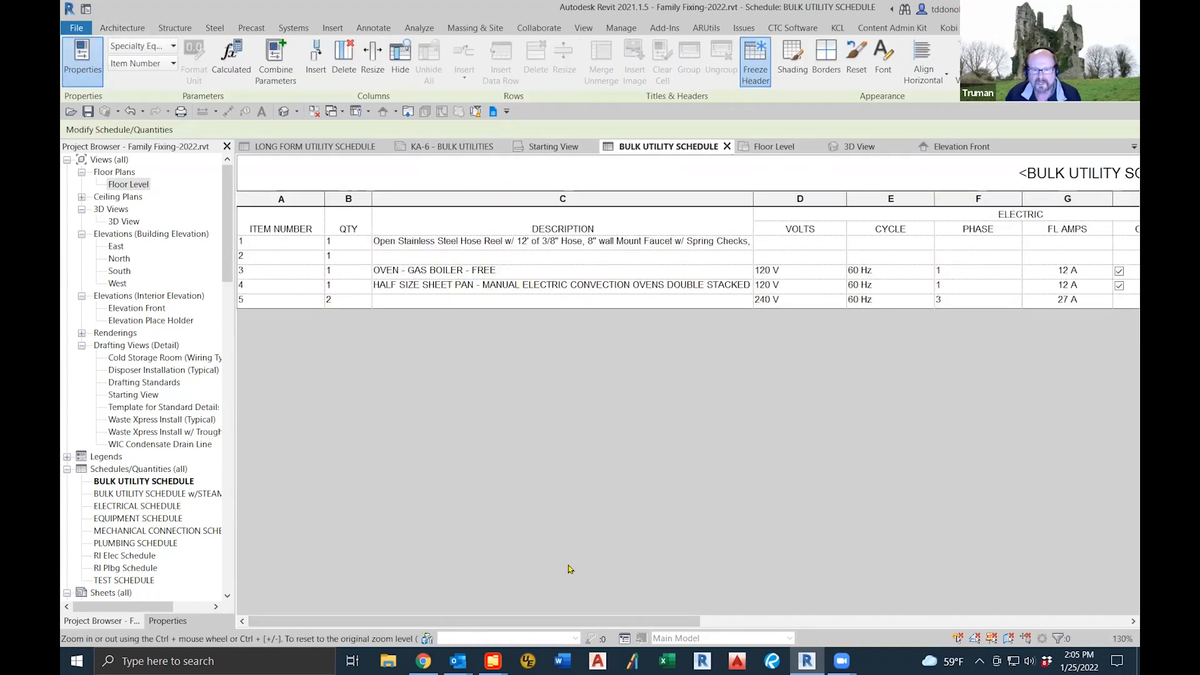
left_click_drag(626, 621, 1091, 625)
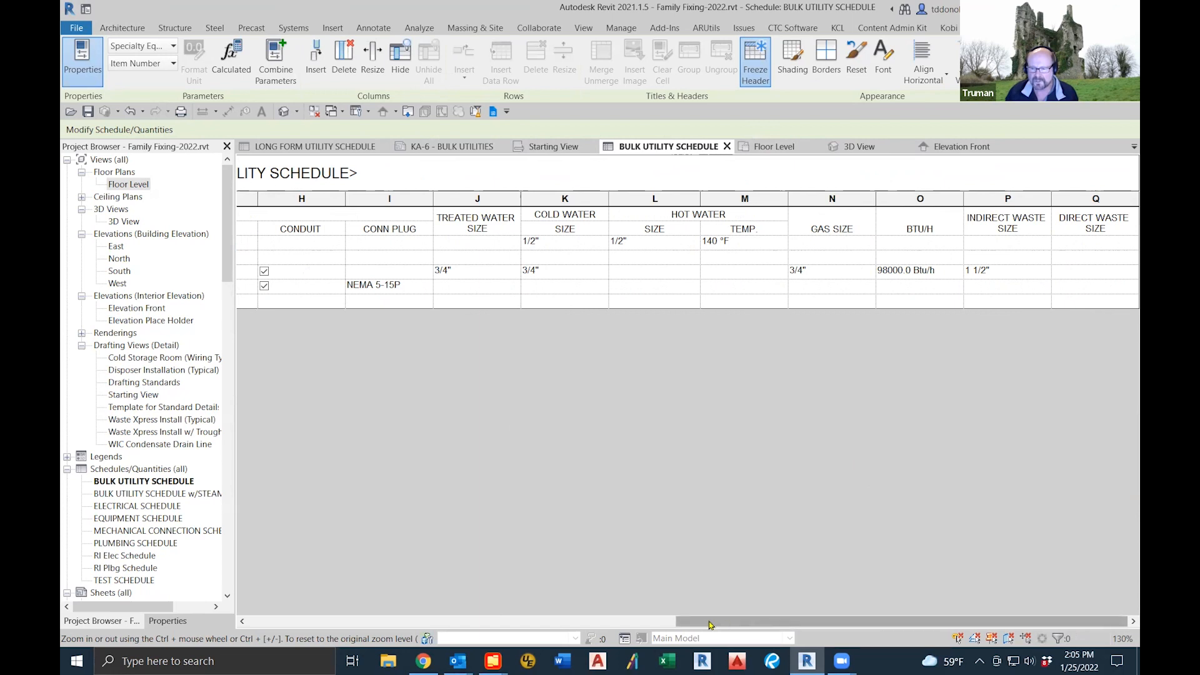
left_click_drag(706, 625, 397, 600)
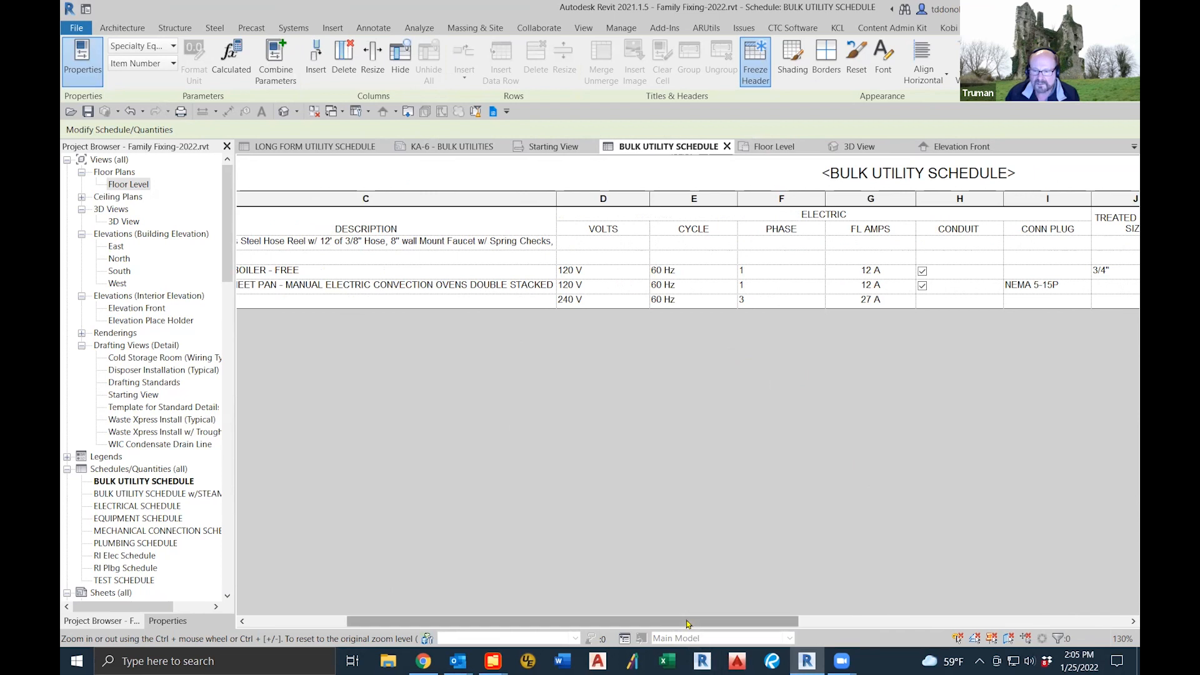
left_click_drag(635, 624, 536, 629)
Step: Highlight item 1 of the bulk utility schedule, the hose reel, in the floor plan
left_click(524, 245)
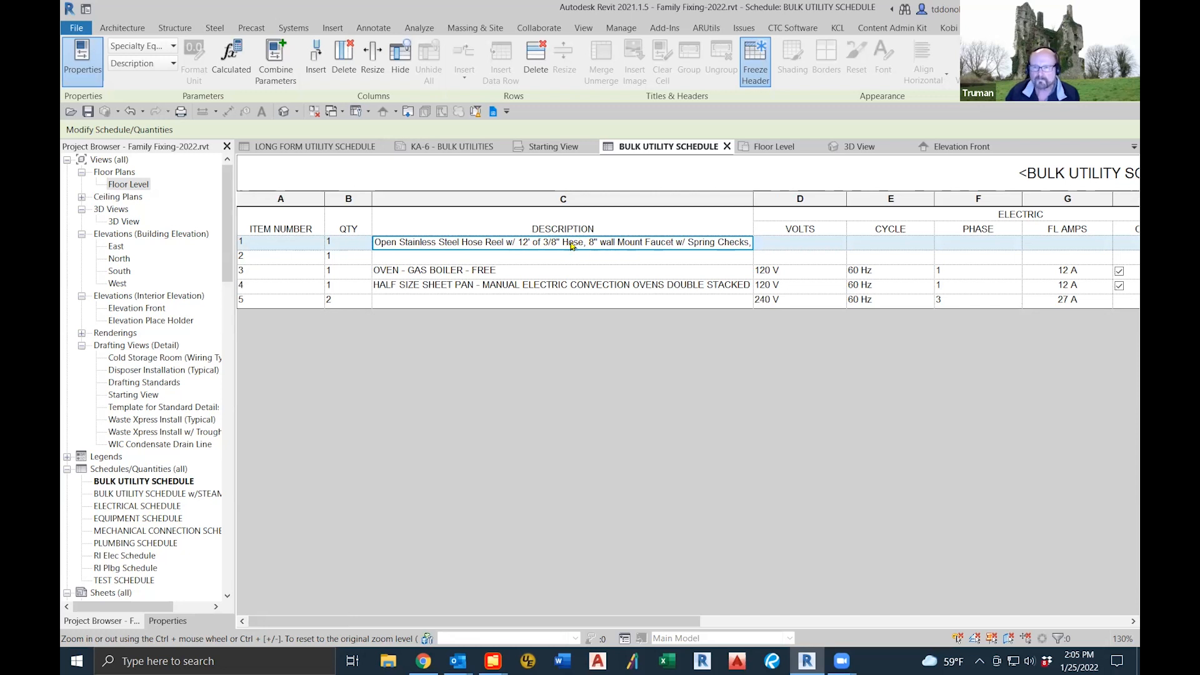
left_click(1012, 62)
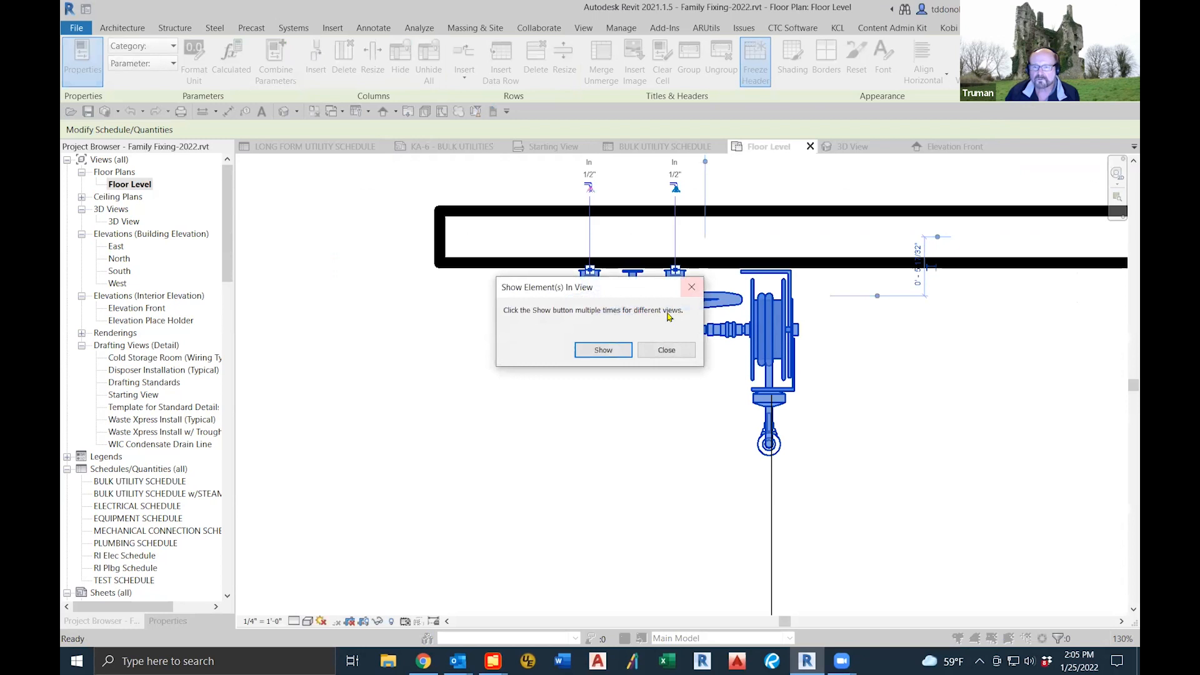
left_click(667, 350)
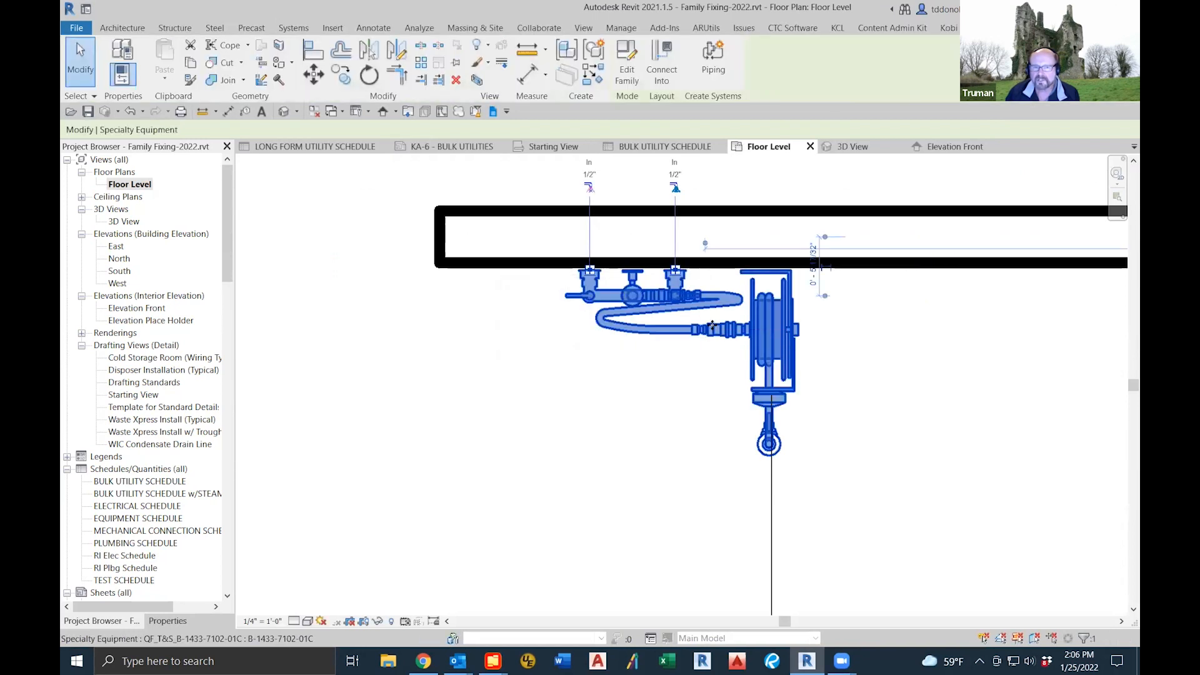
Step: Inspect the selected hose reel's type properties, including the Description under Identity Data, and leave them without changes
left_click(167, 621)
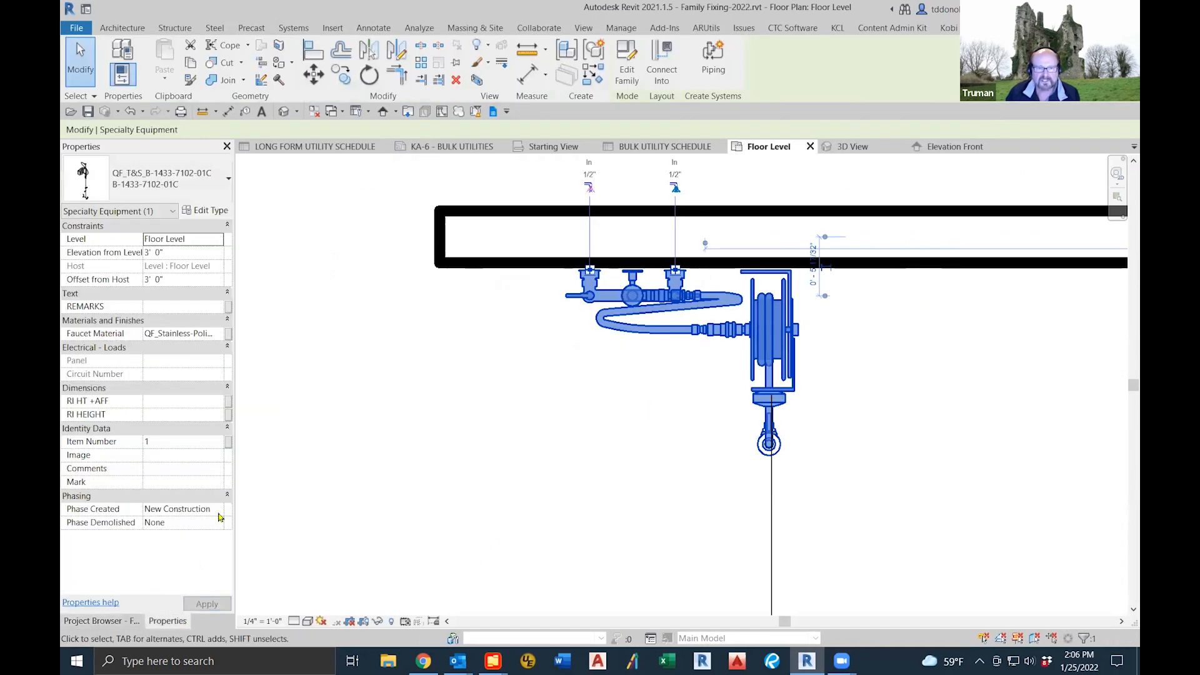
left_click(206, 211)
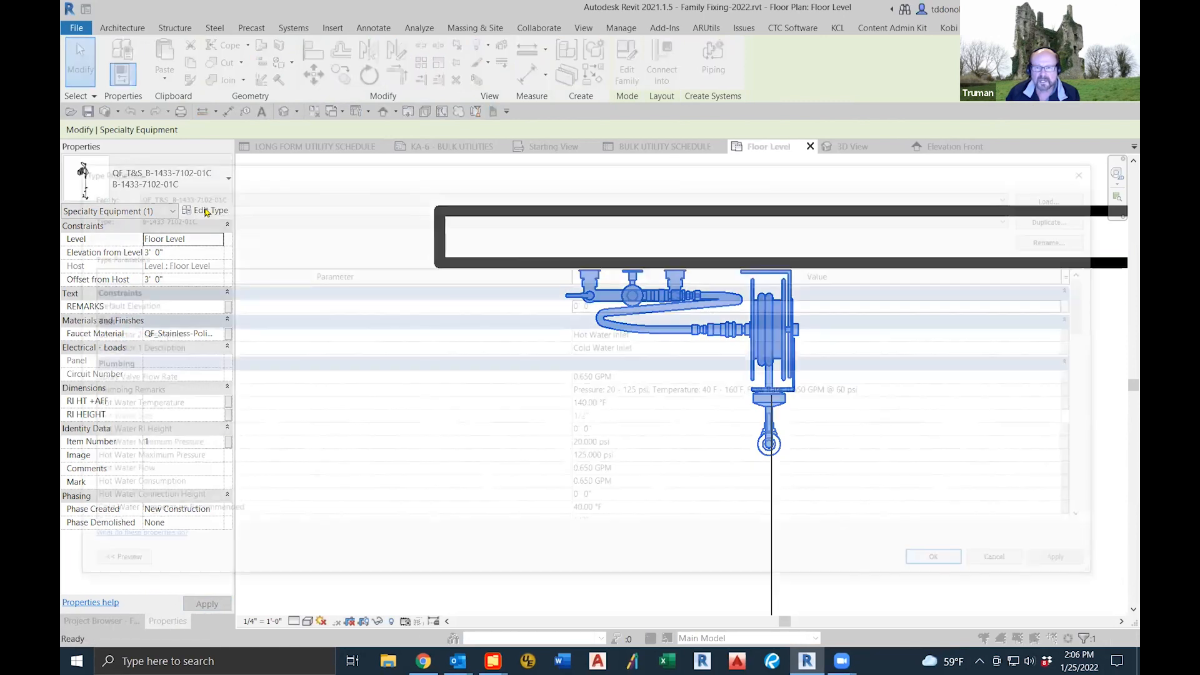
left_click_drag(1095, 303, 1094, 399)
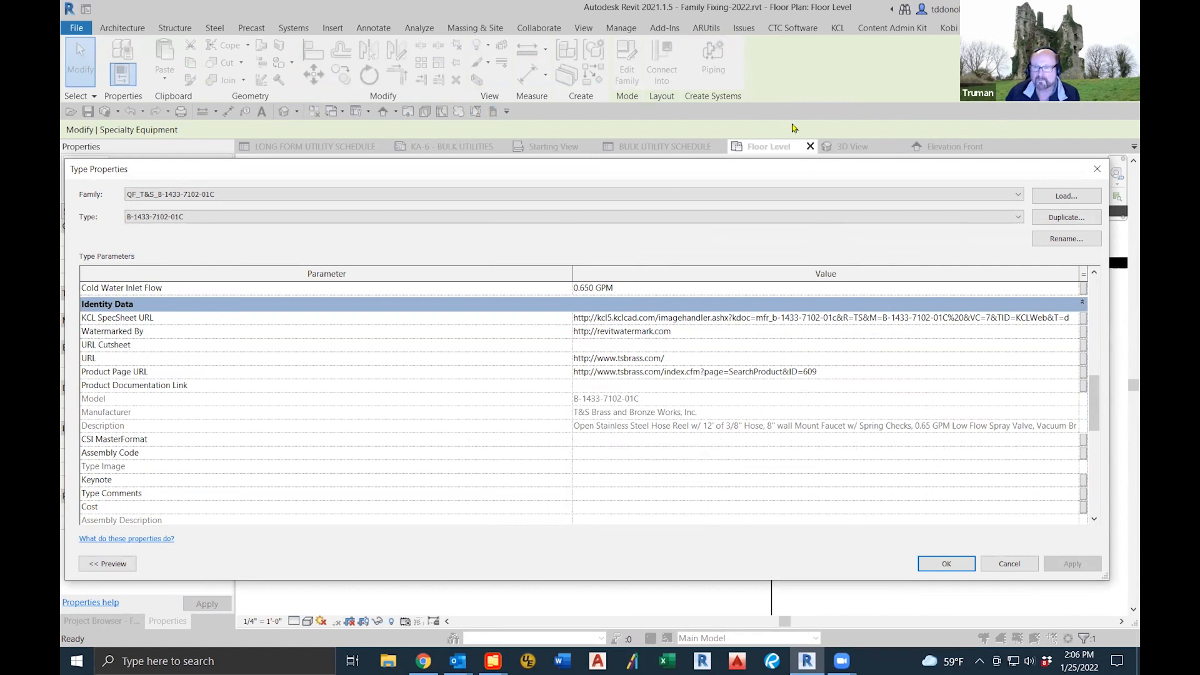
left_click(1004, 564)
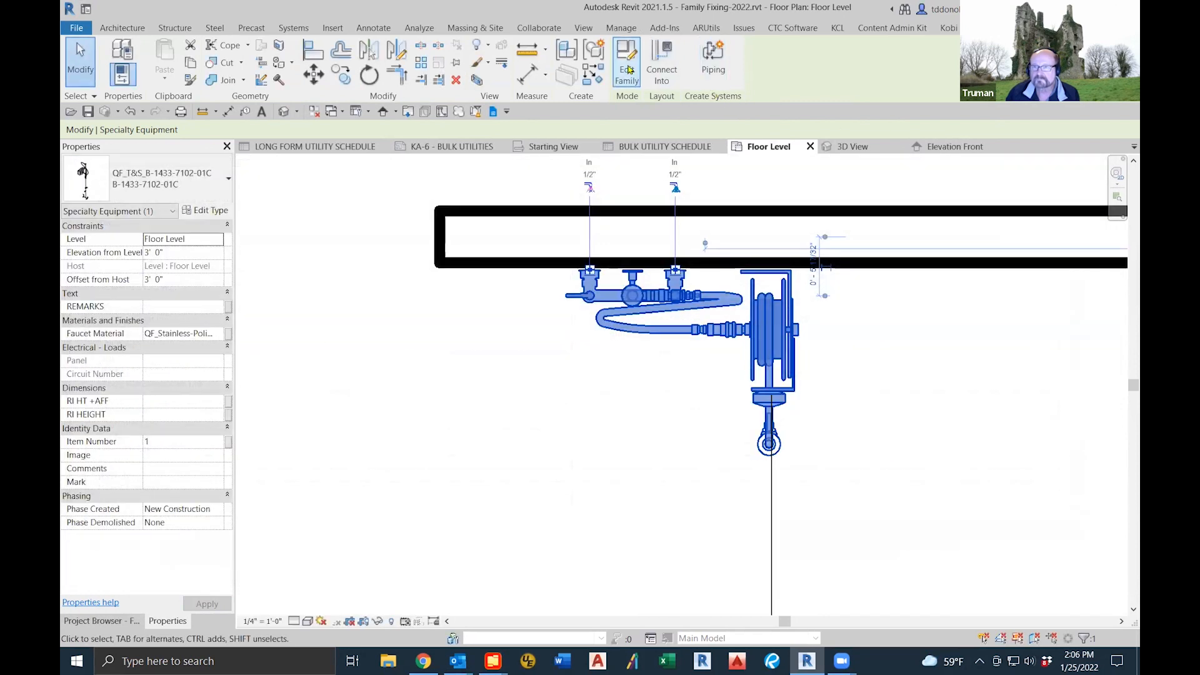
Step: Open the hose reel family for editing and show the Identity Data parameters in its family types
left_click(628, 70)
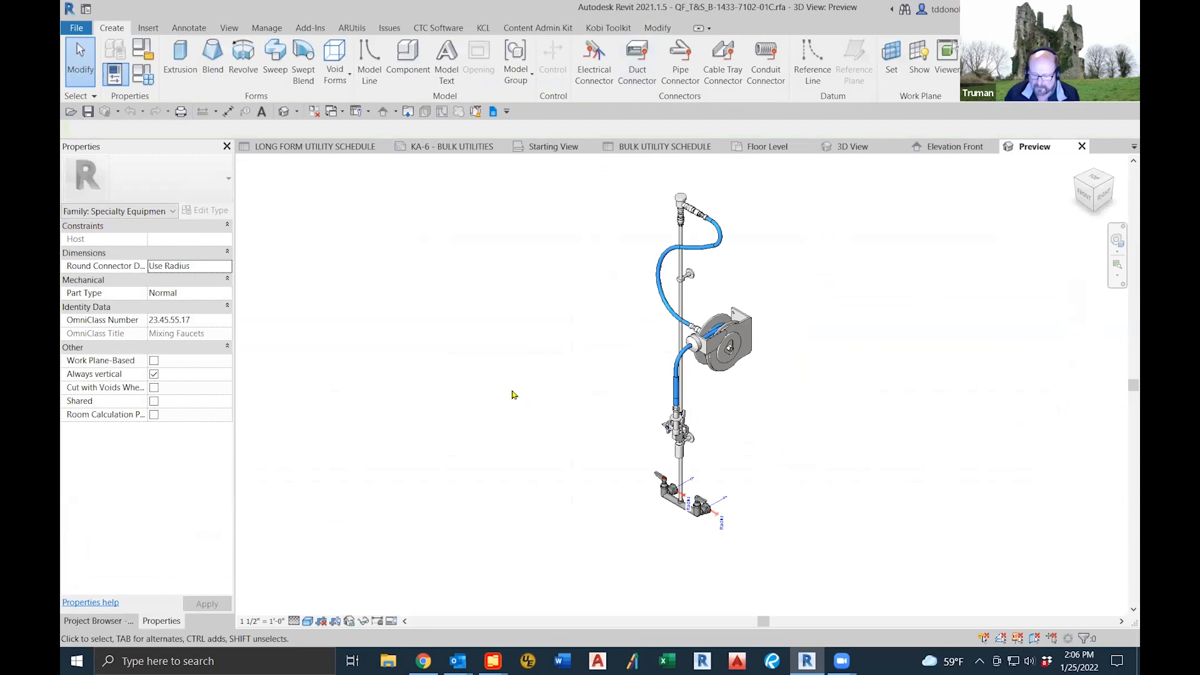
left_click(144, 76)
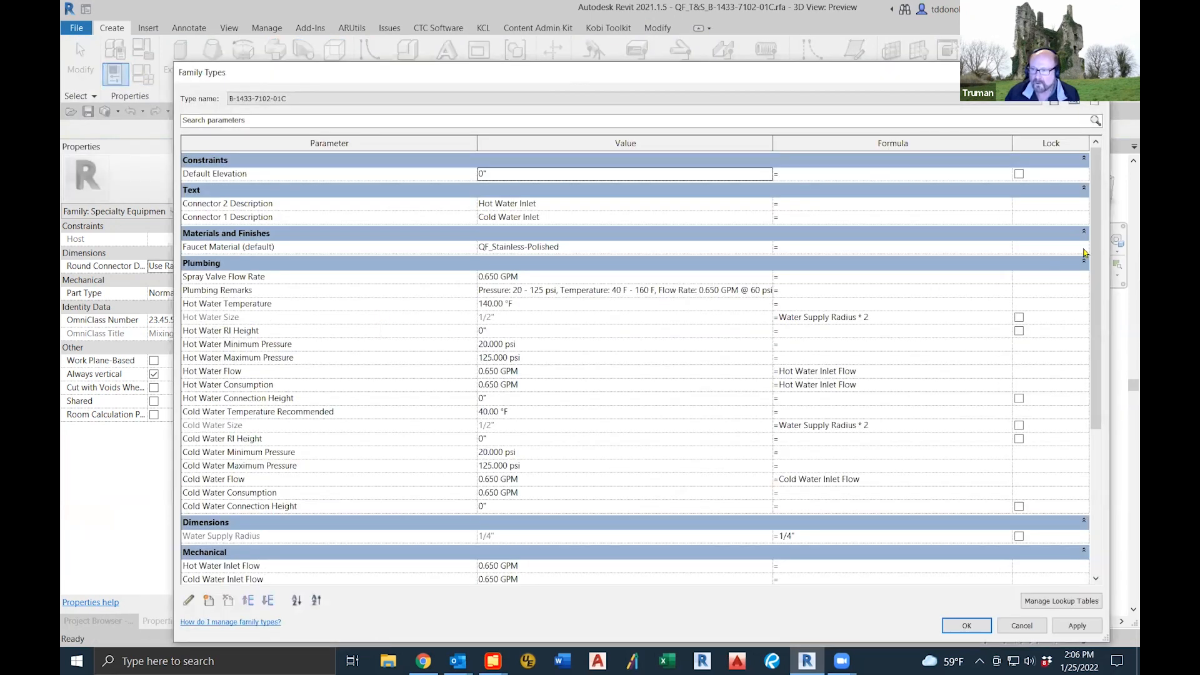
left_click_drag(1093, 254, 1083, 474)
left_click(1084, 552)
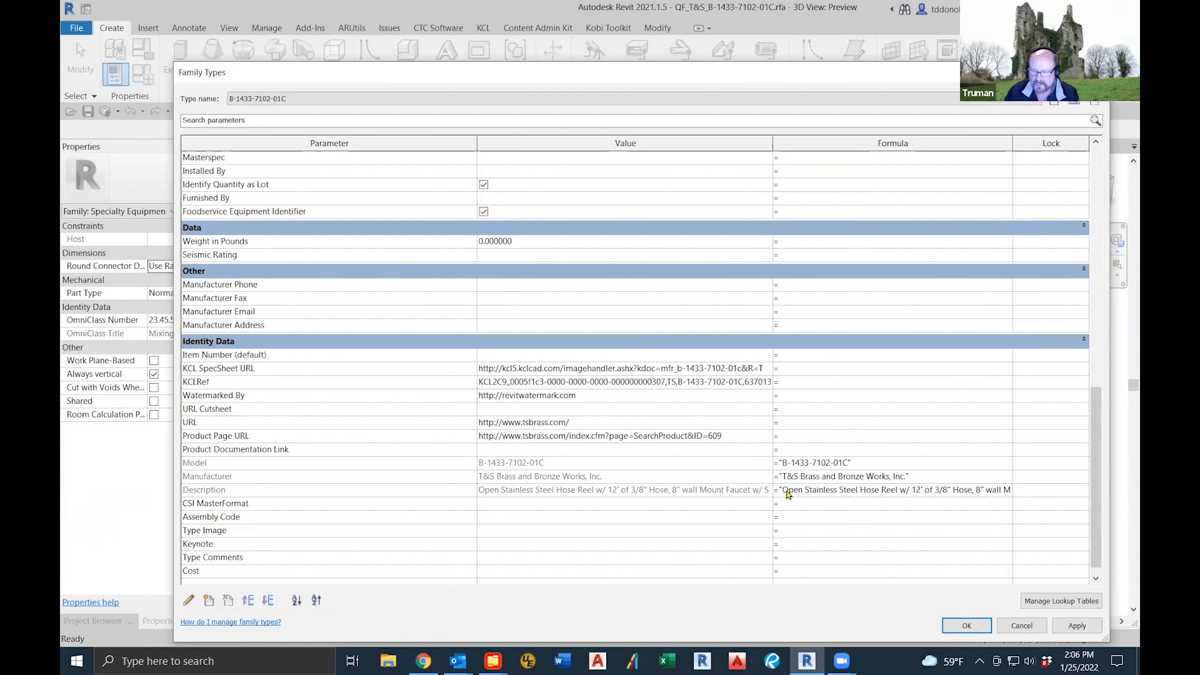
Step: Try to clear the formula of the hose reel family's Description parameter
left_click(780, 492)
left_click(1002, 490)
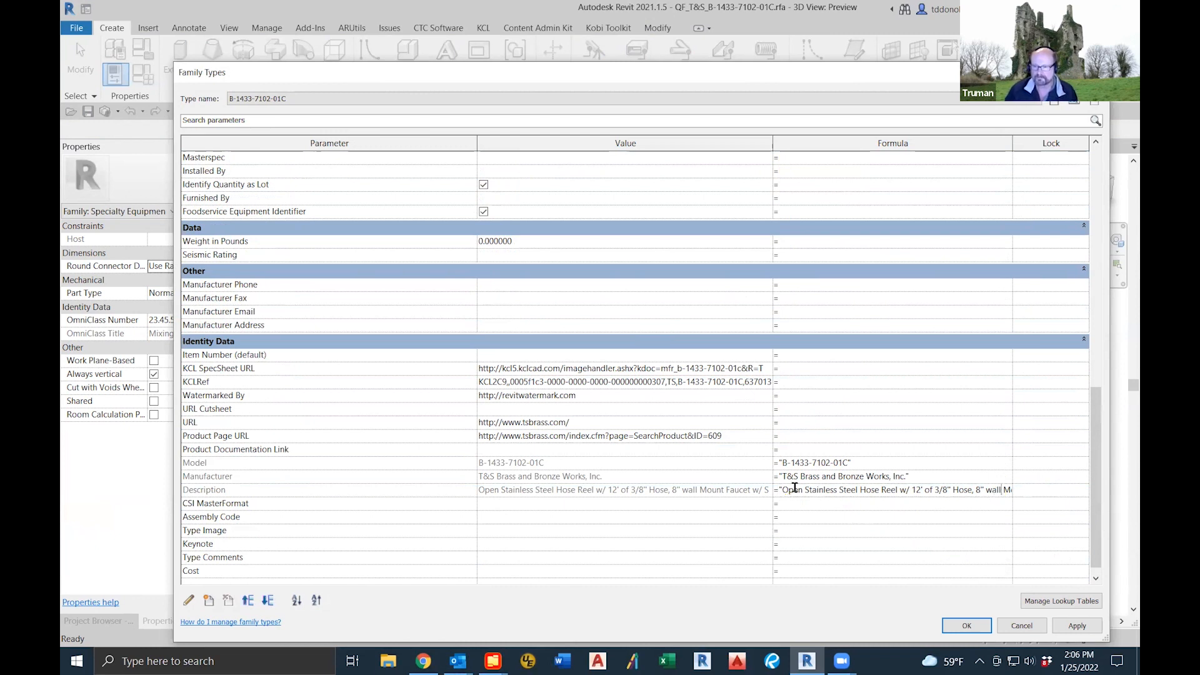
left_click(780, 494)
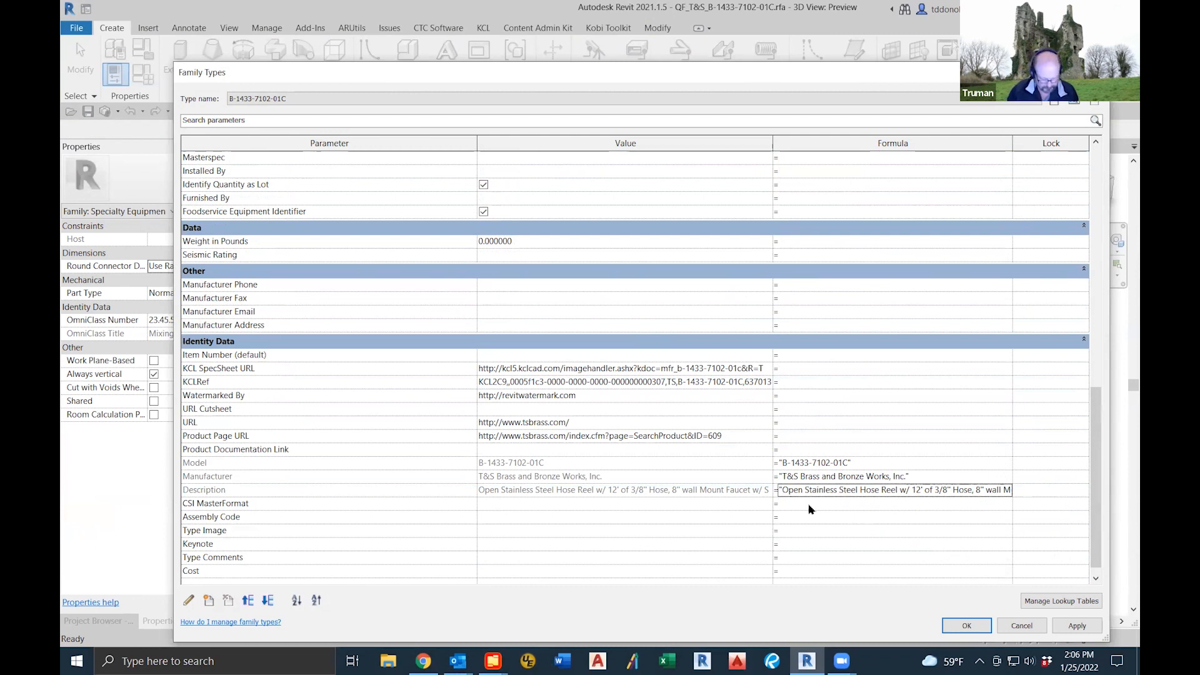
key("End")
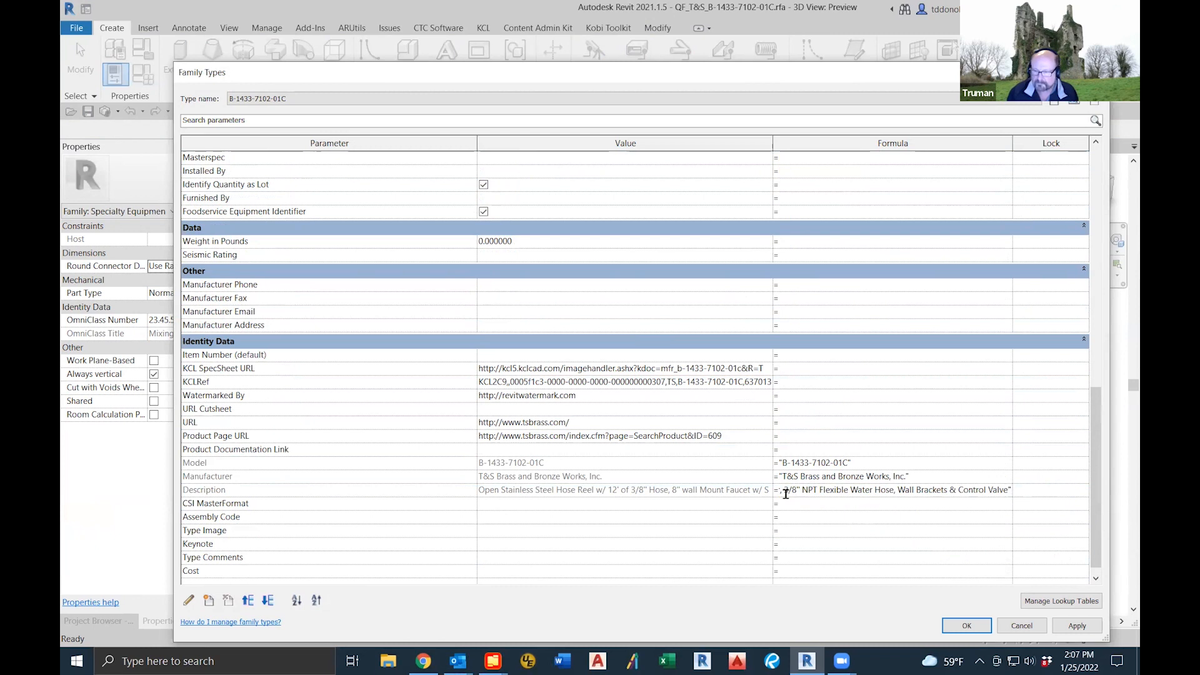
left_click_drag(781, 492, 1040, 511)
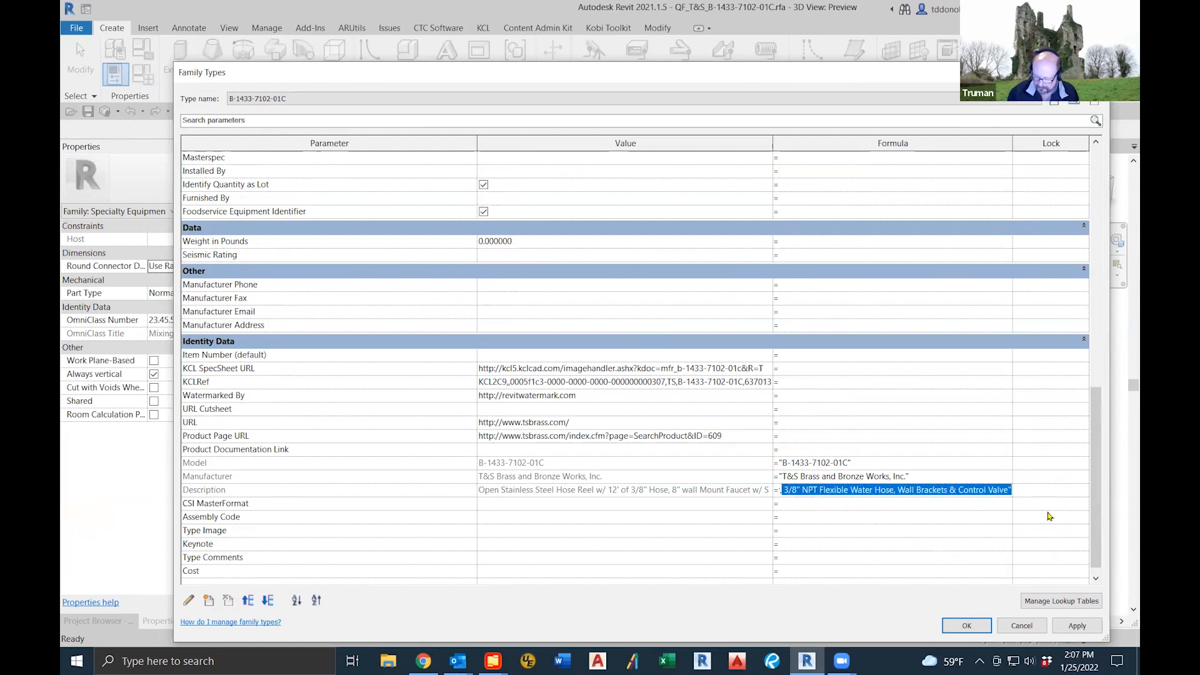
key("Delete")
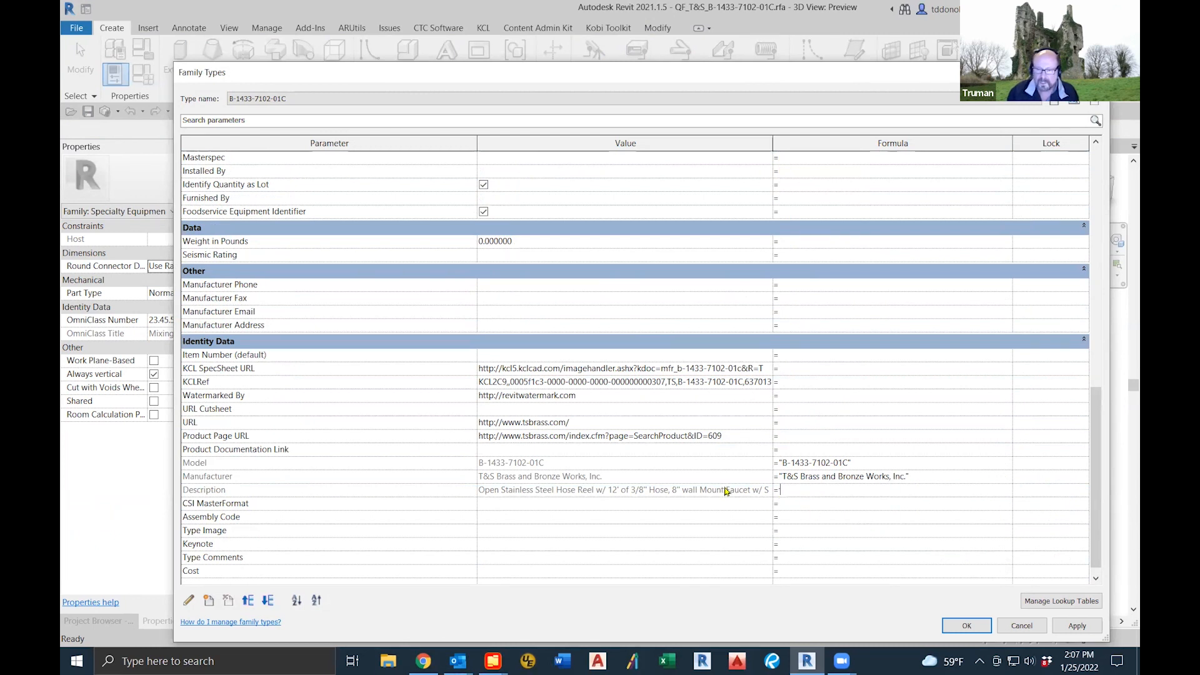
left_click(717, 489)
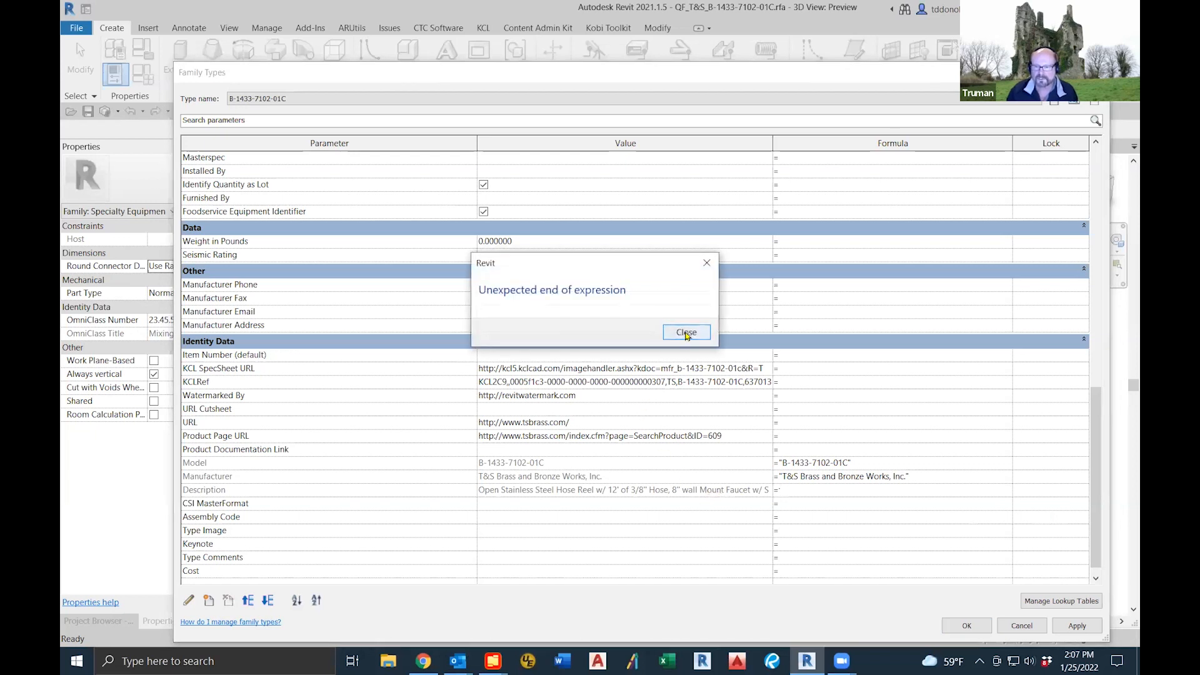
left_click(685, 406)
left_click_drag(781, 489, 1072, 499)
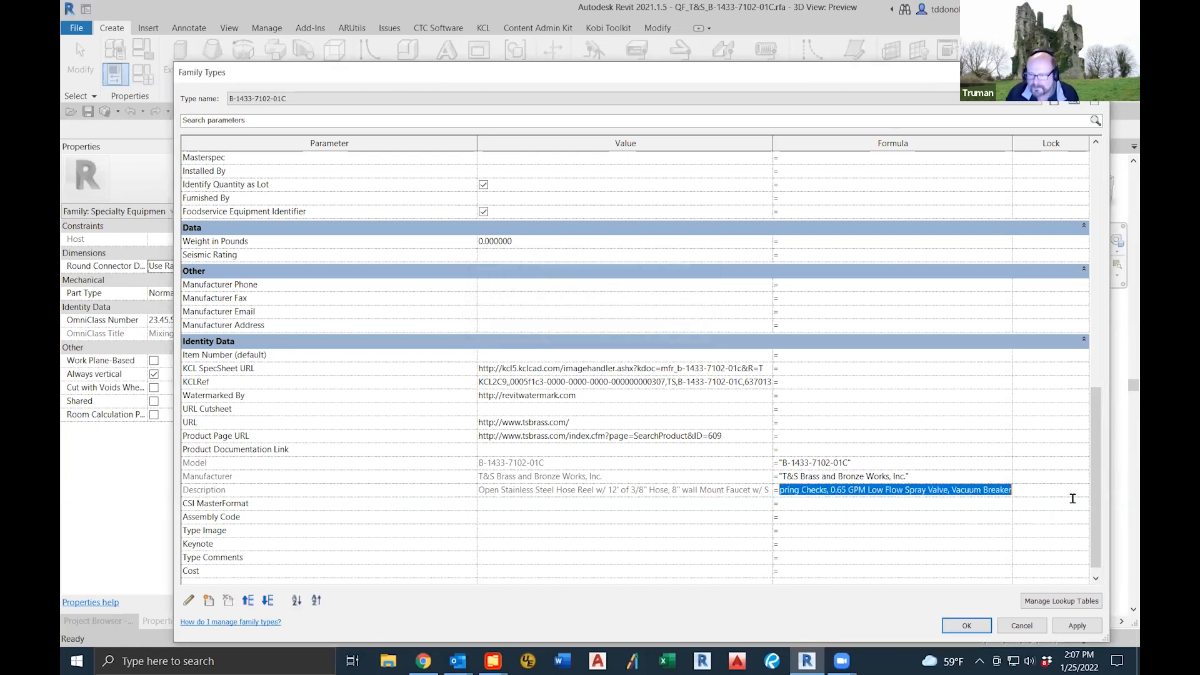
key("Delete")
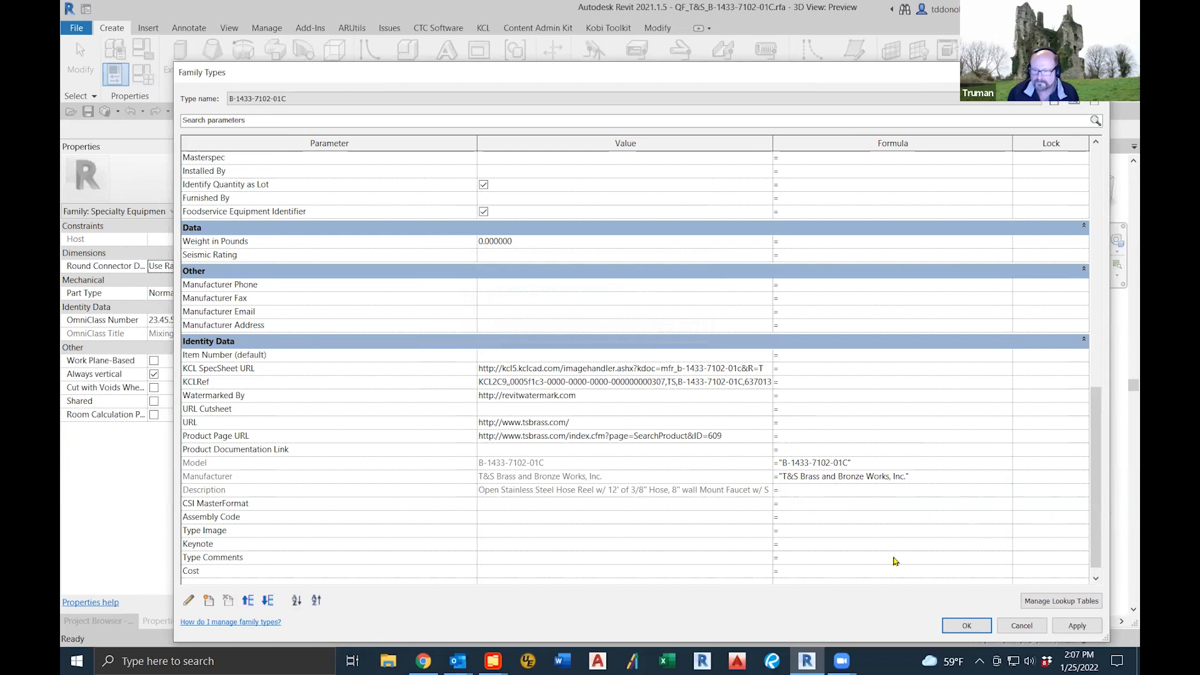
left_click(678, 491)
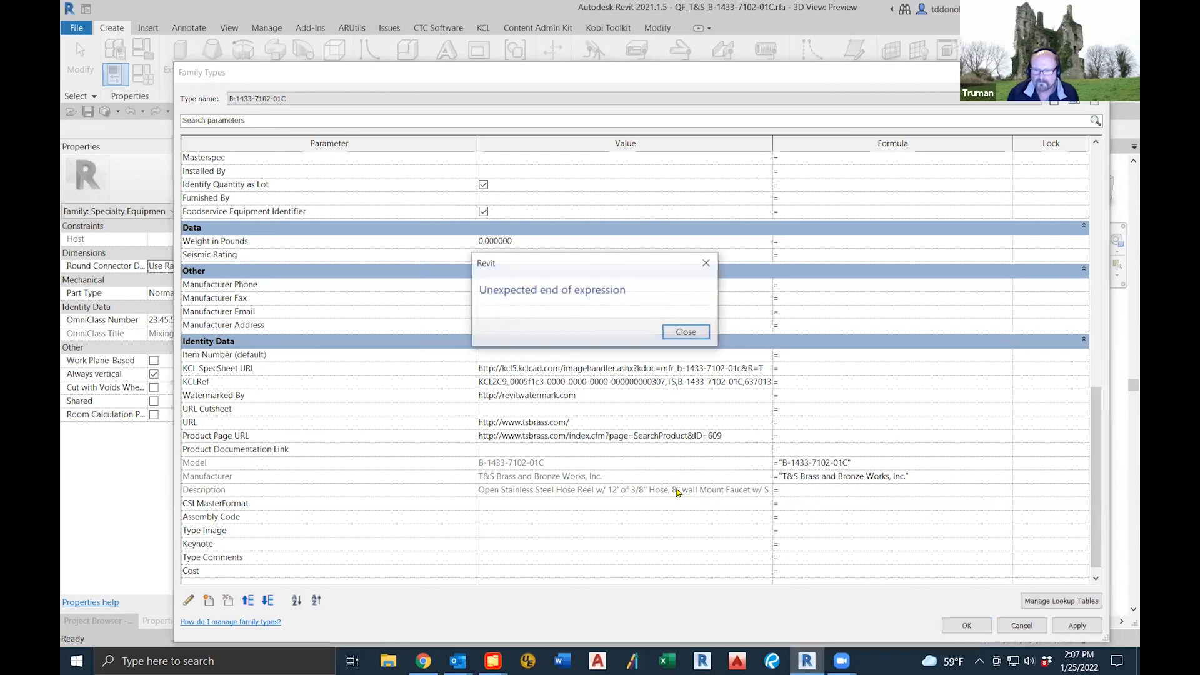
left_click(685, 332)
Step: Delete the entire formula of the Description parameter so that its value can be edited
left_click(780, 492)
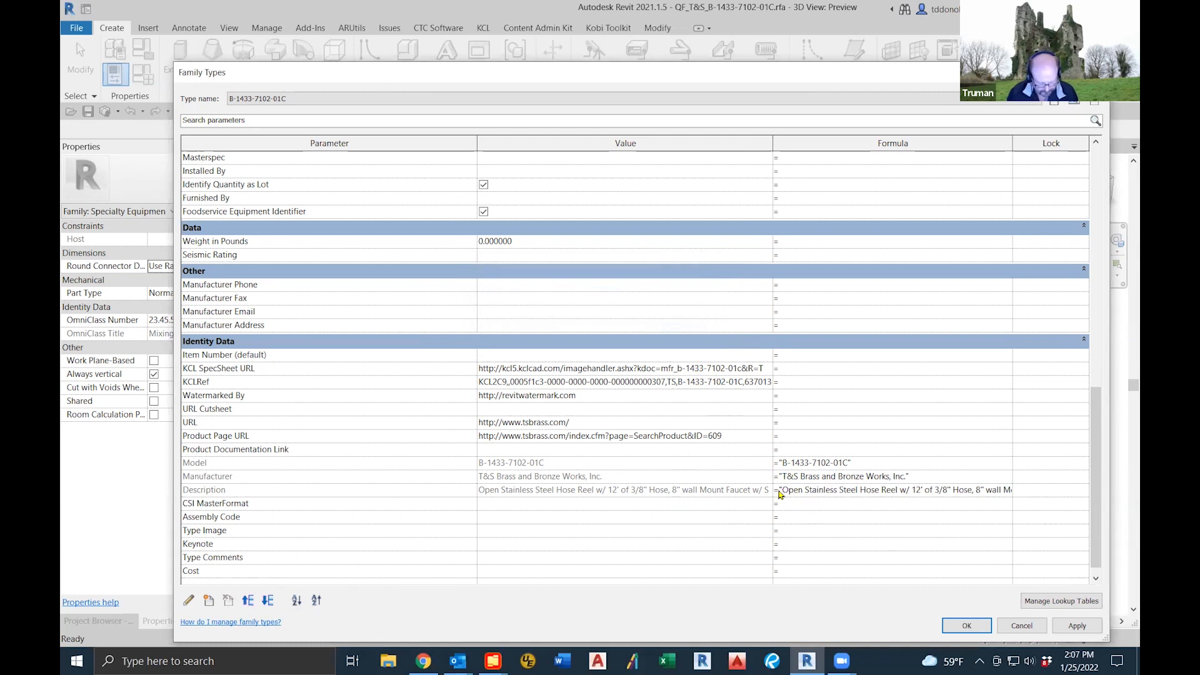
key("shift+End")
key("Delete")
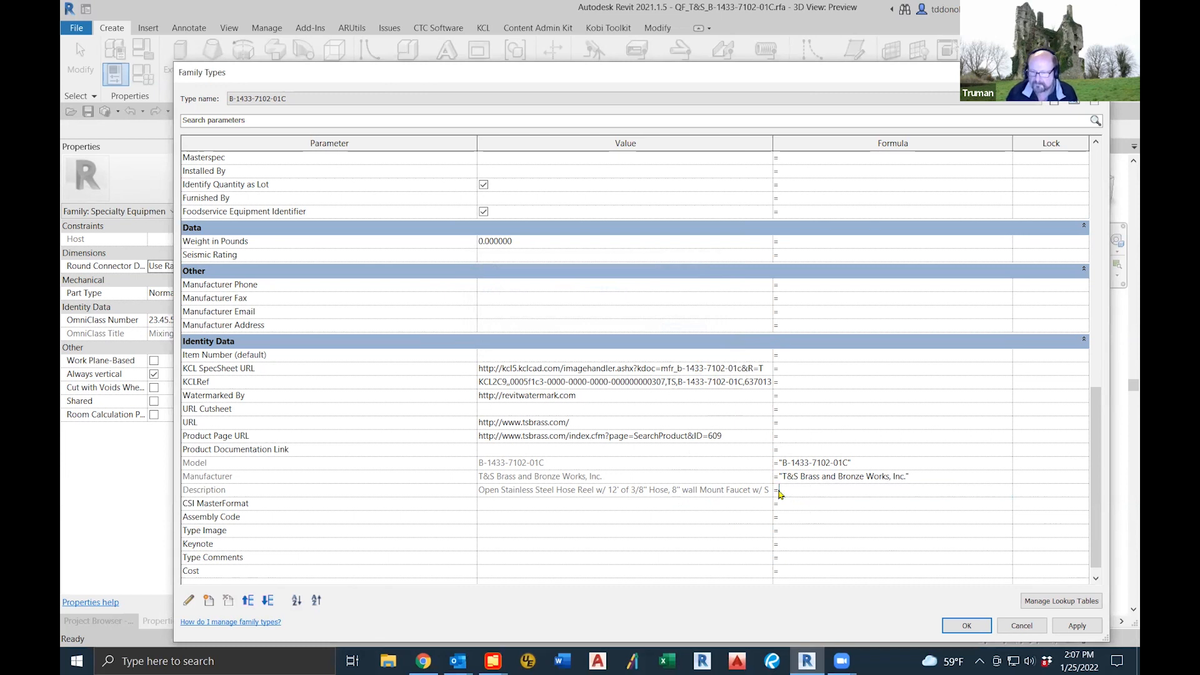
Step: Replace the Description value with "Hose Reel" and apply the change to the family type
left_click(745, 490)
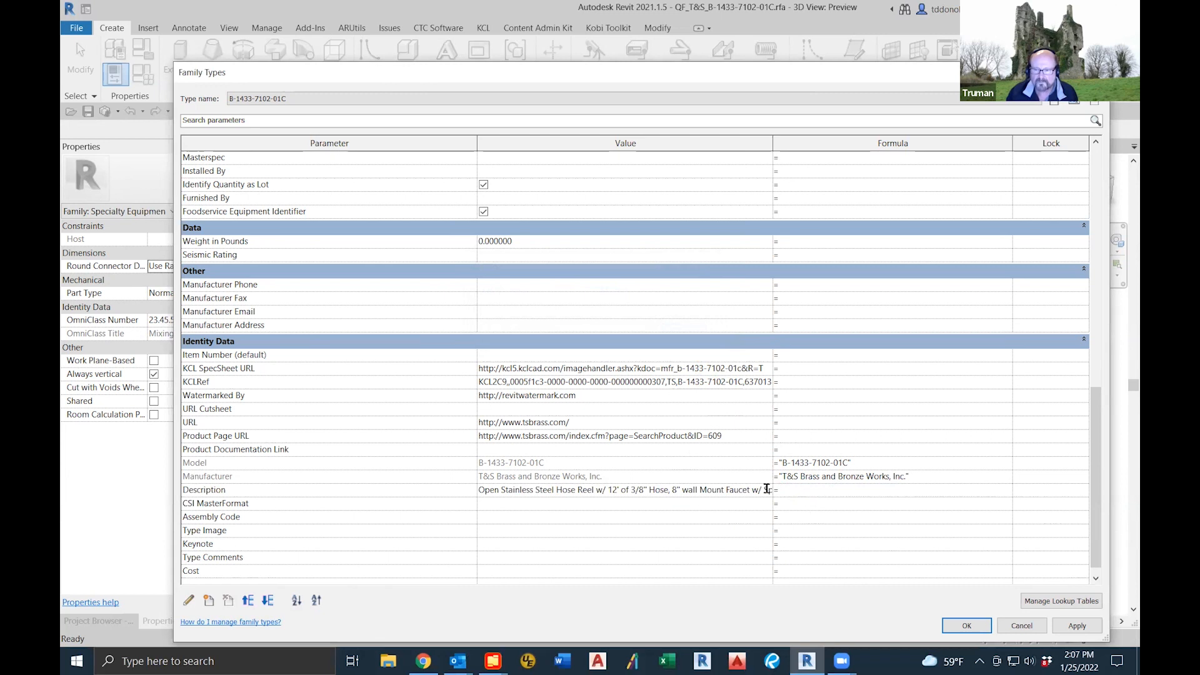
key("ctrl+a")
key("Delete")
type("Ho")
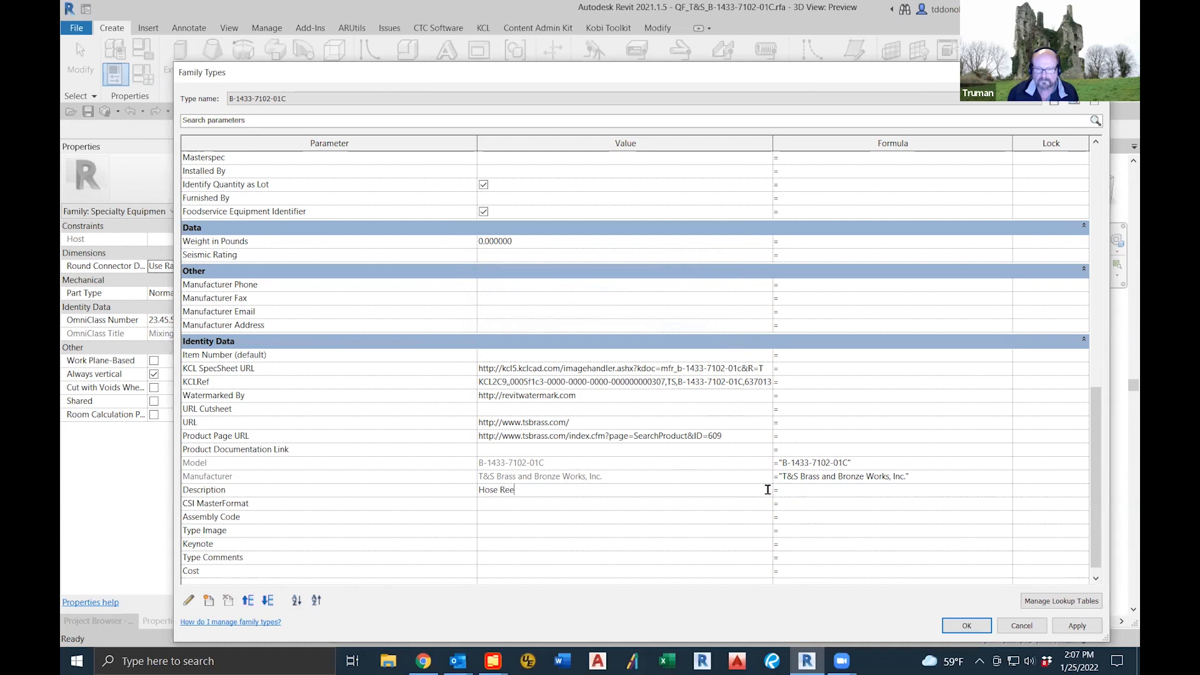
left_click(775, 490)
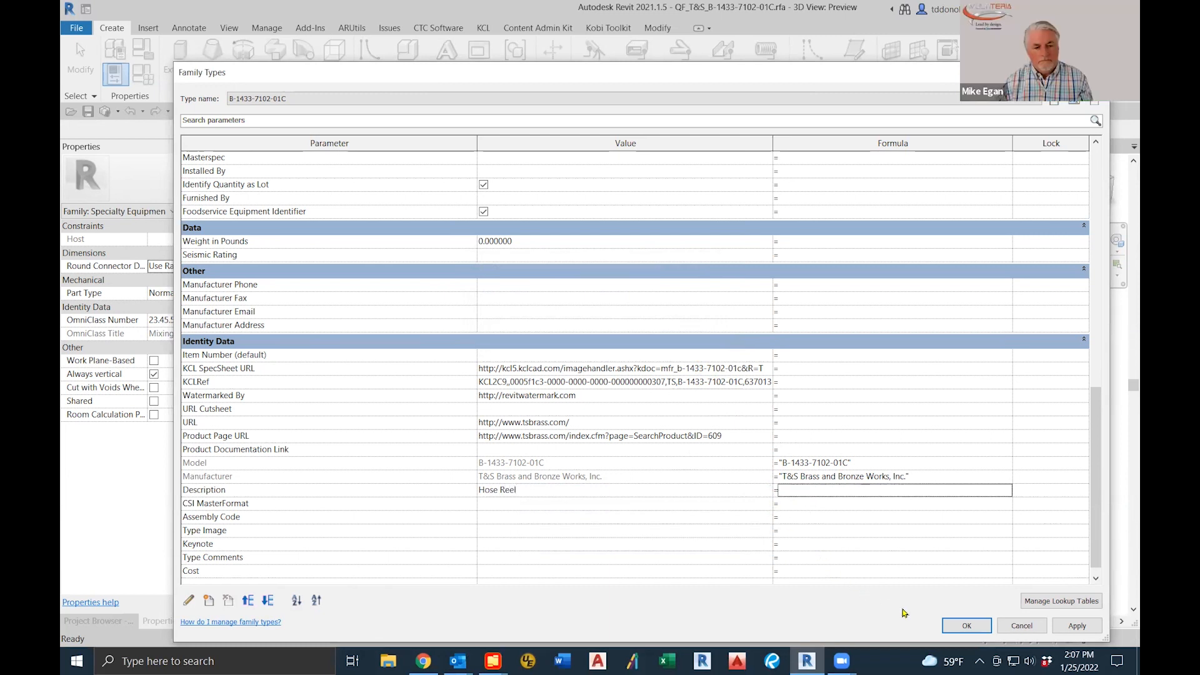
left_click(1077, 626)
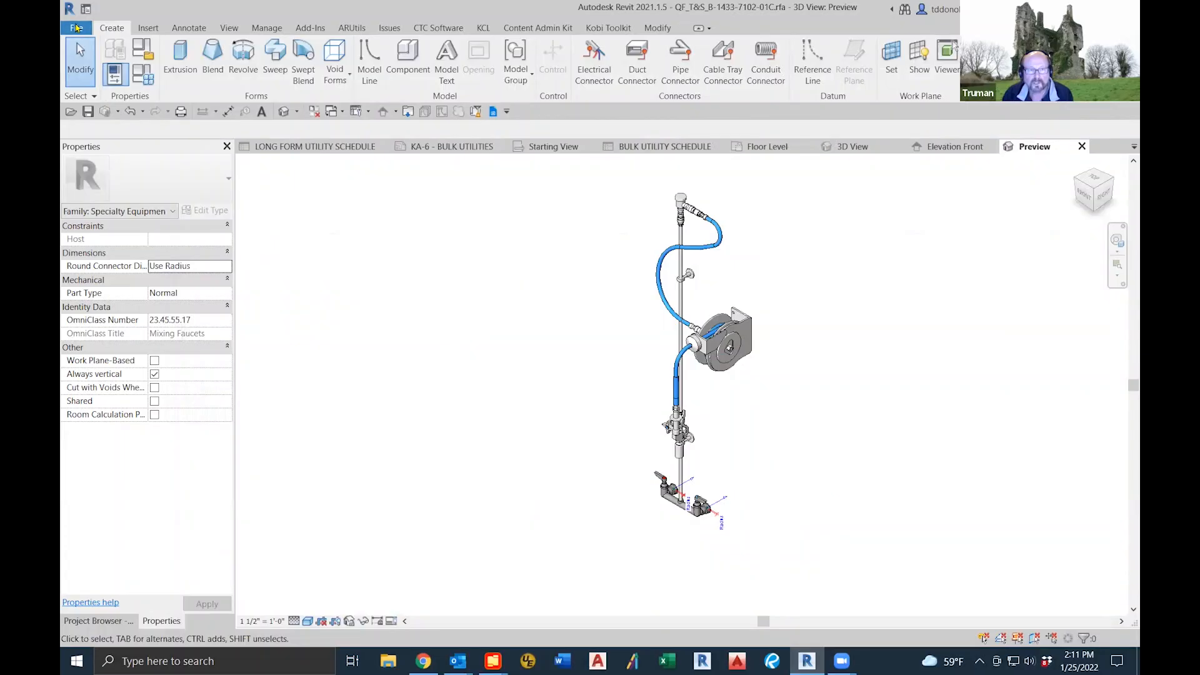
left_click(76, 28)
mouse_move(113, 209)
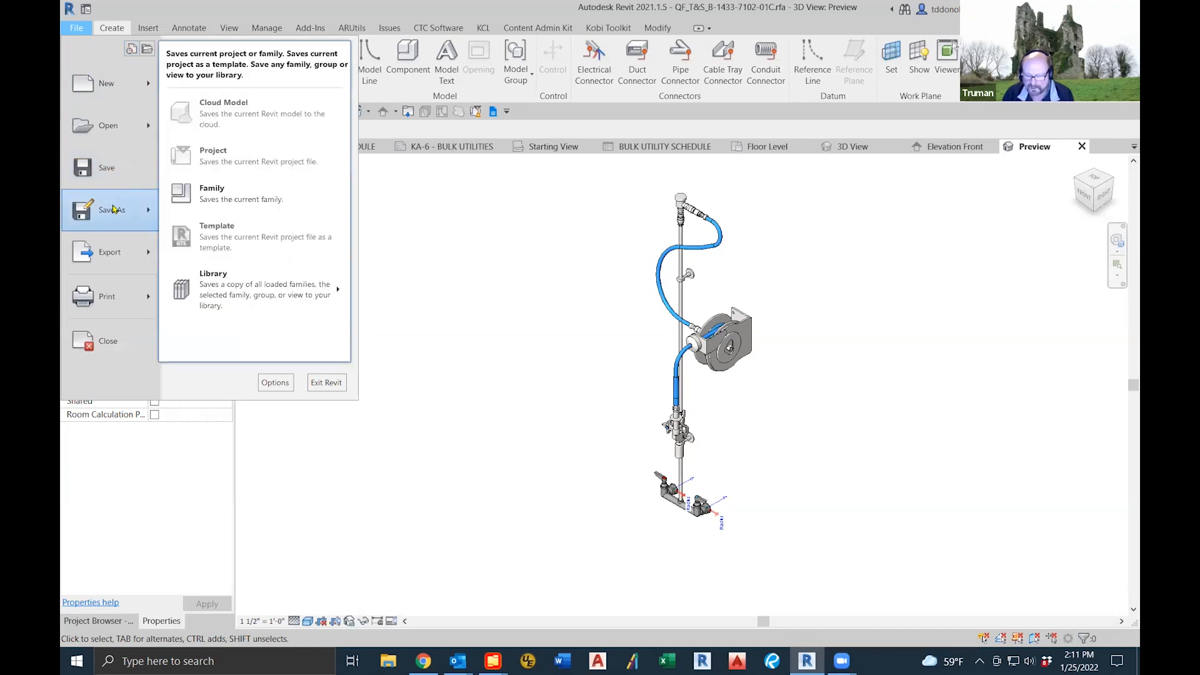
left_click(525, 331)
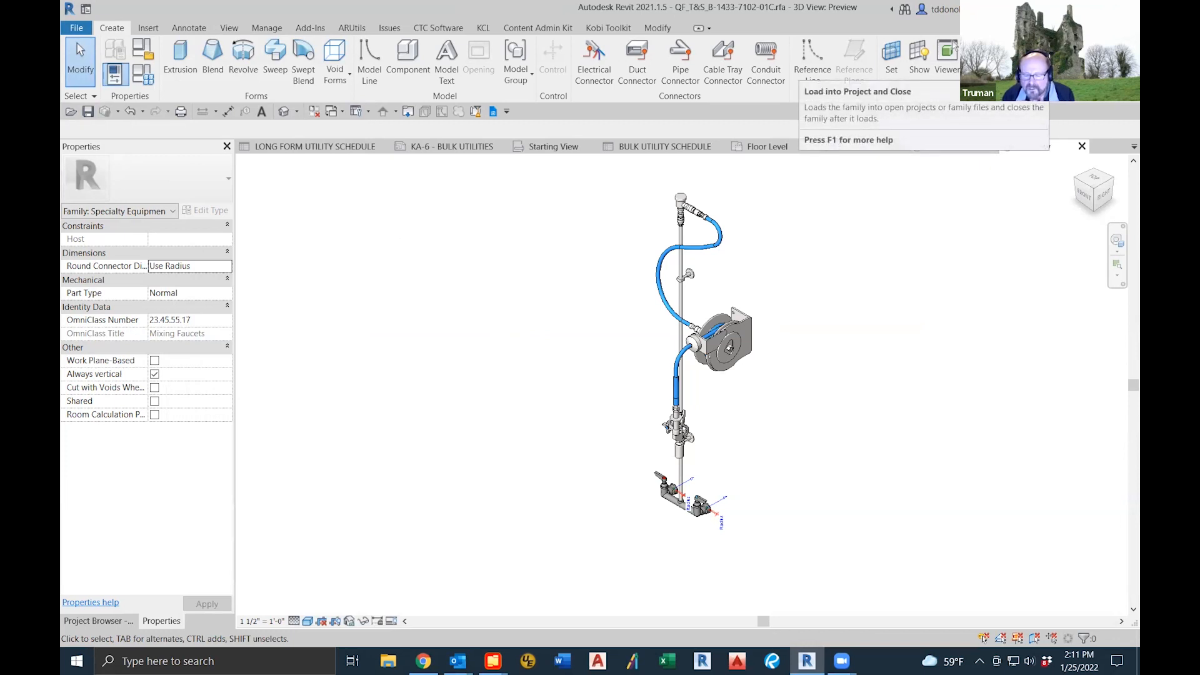
Step: Load the hose reel family into Family Fixing-2022.rvt and close it, saving its changes and overwriting the existing version and its parameter values
left_click(1025, 61)
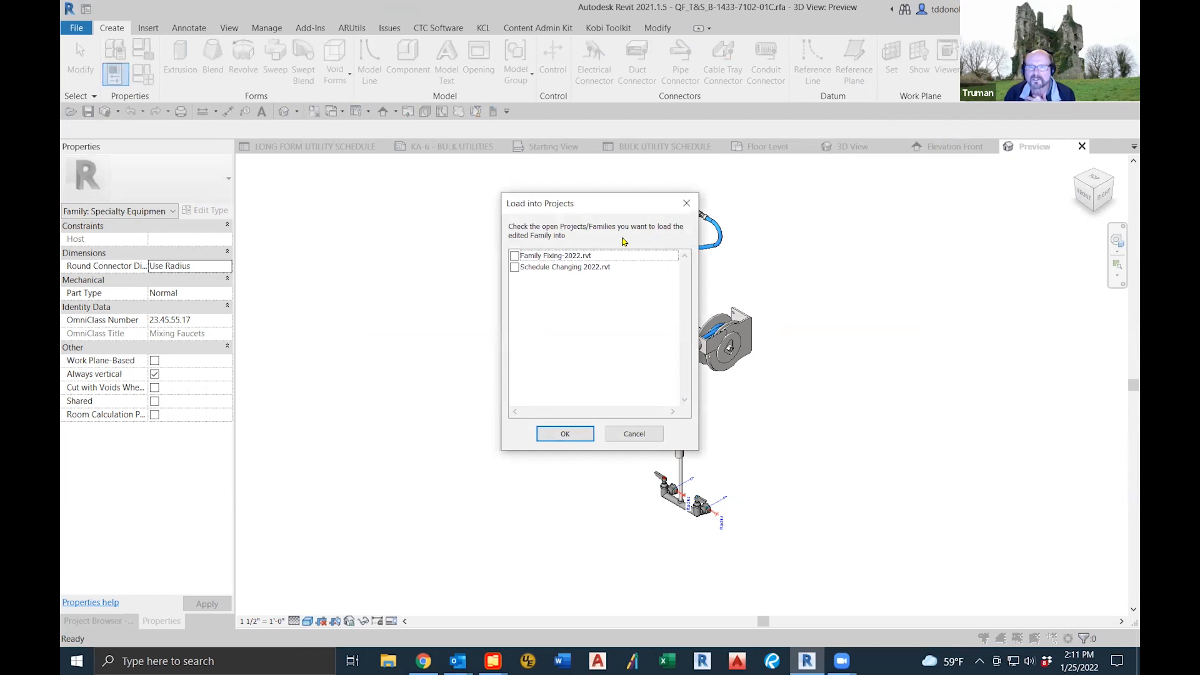
left_click(517, 257)
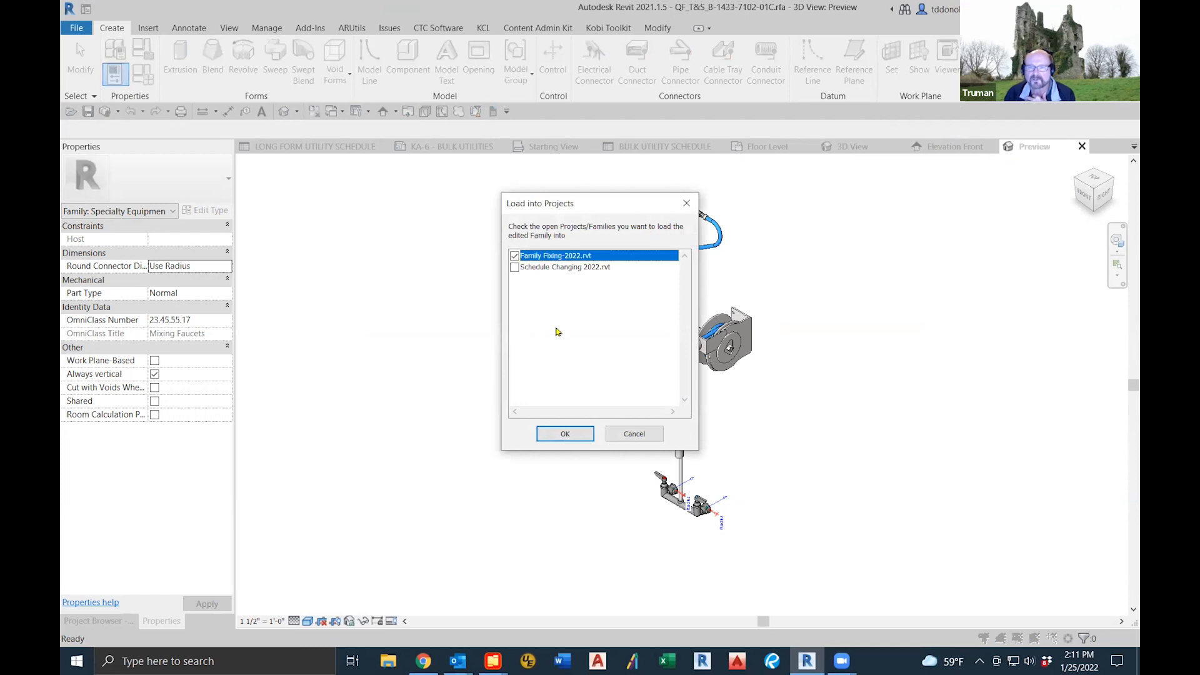
left_click(569, 436)
left_click(580, 340)
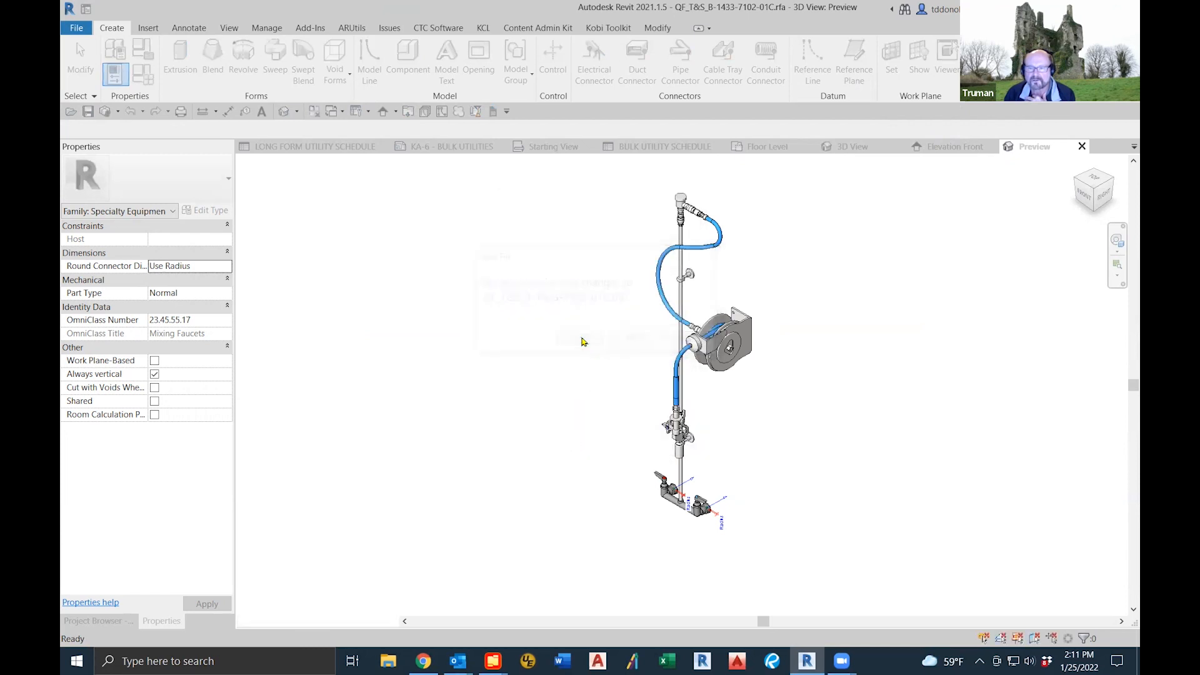
left_click(580, 340)
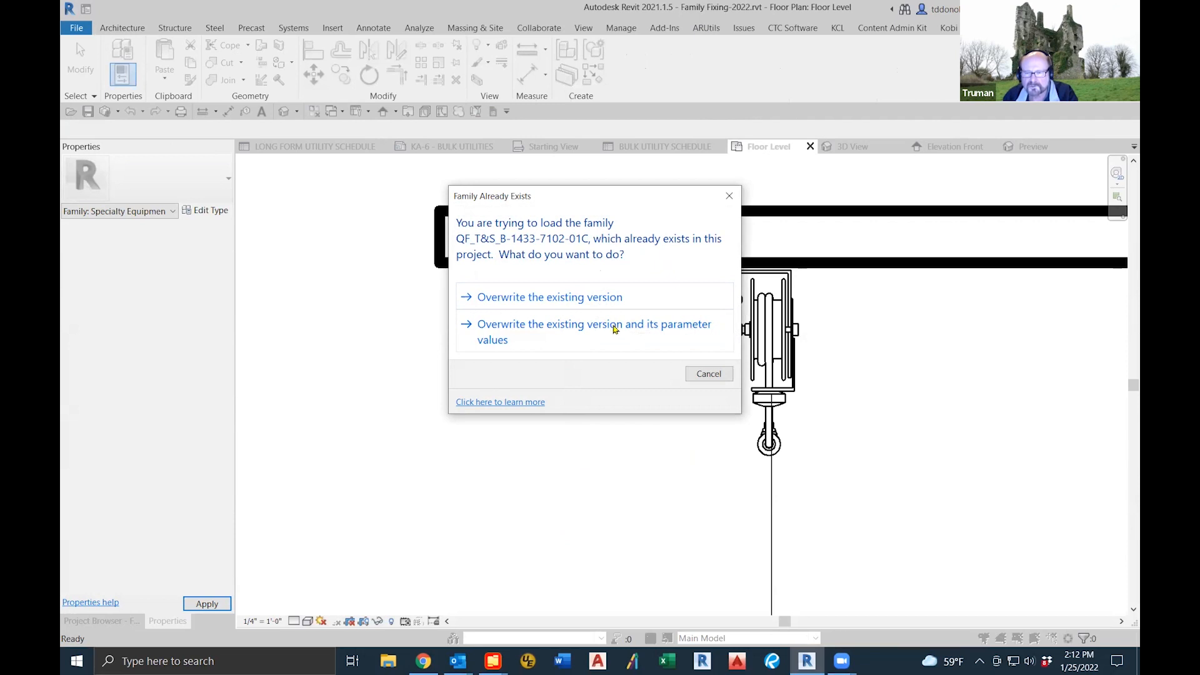
left_click(565, 326)
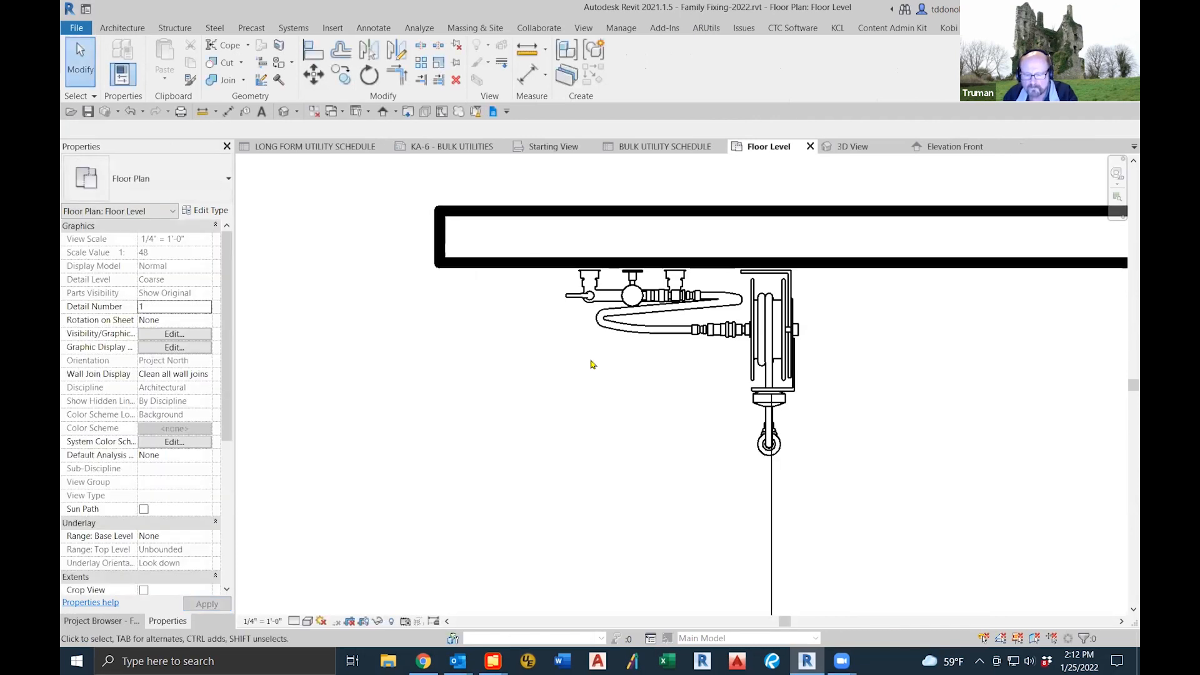
Step: In the bulk utility schedule, change item 1's description to "Hose Reel Wih Gun" for all elements of its type
left_click(320, 148)
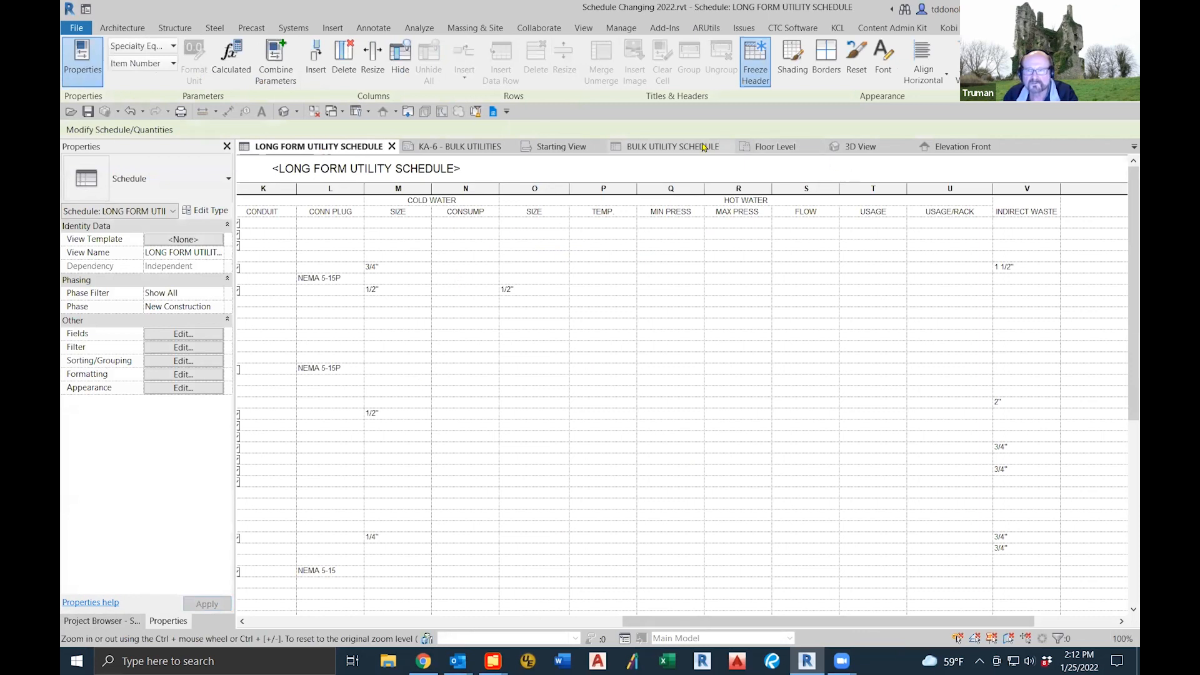
left_click(681, 146)
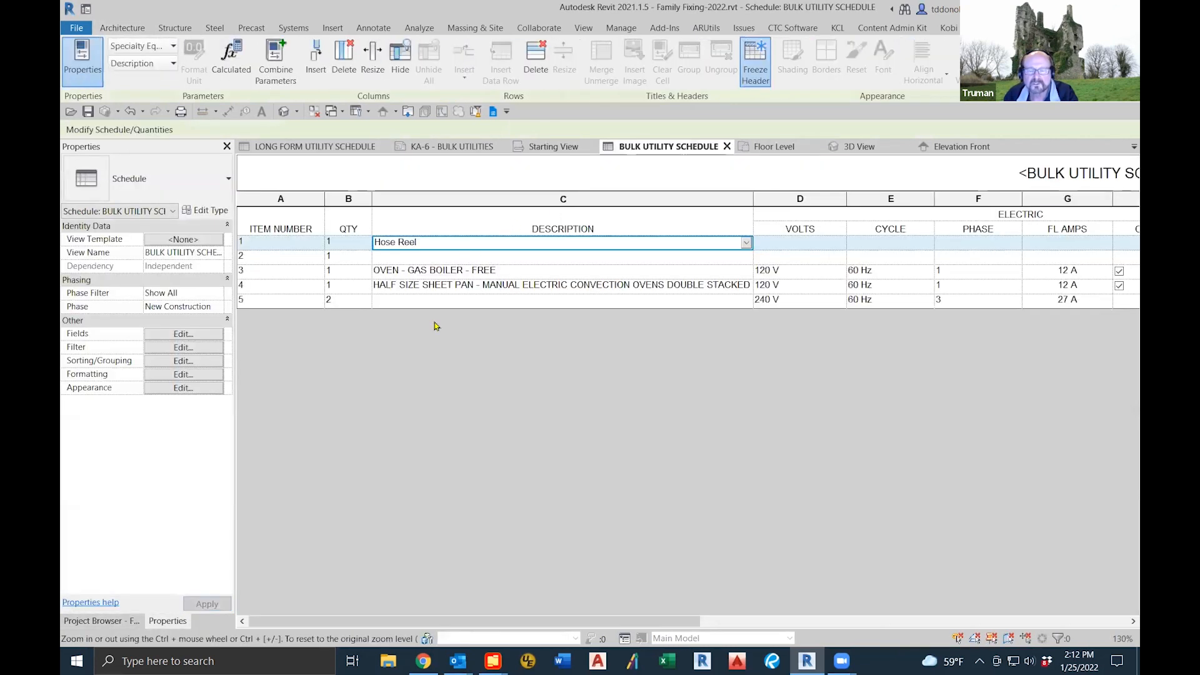
left_click(441, 241)
left_click(442, 241)
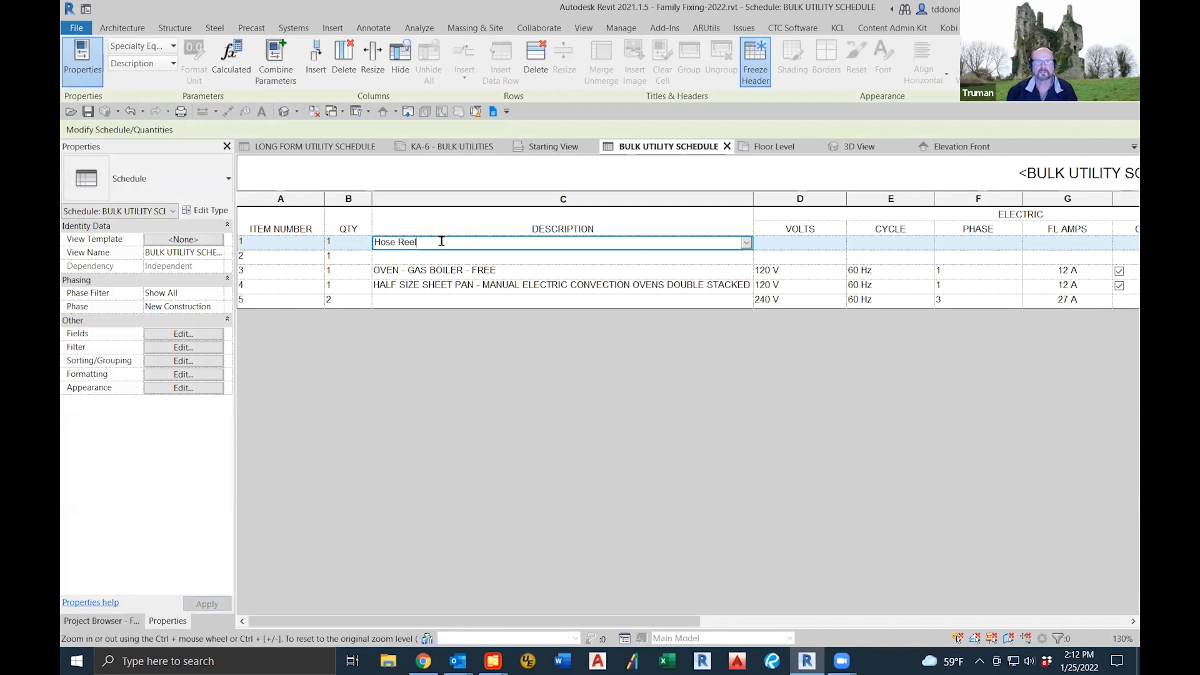
type("Wih Gun")
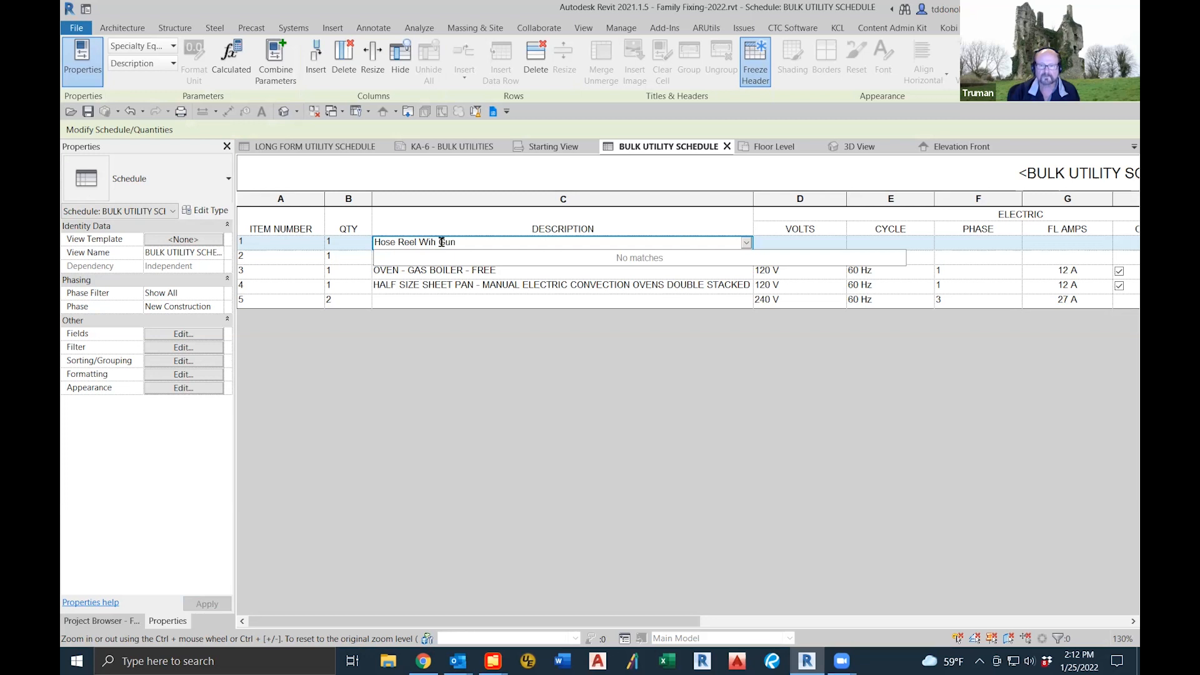
key("Return")
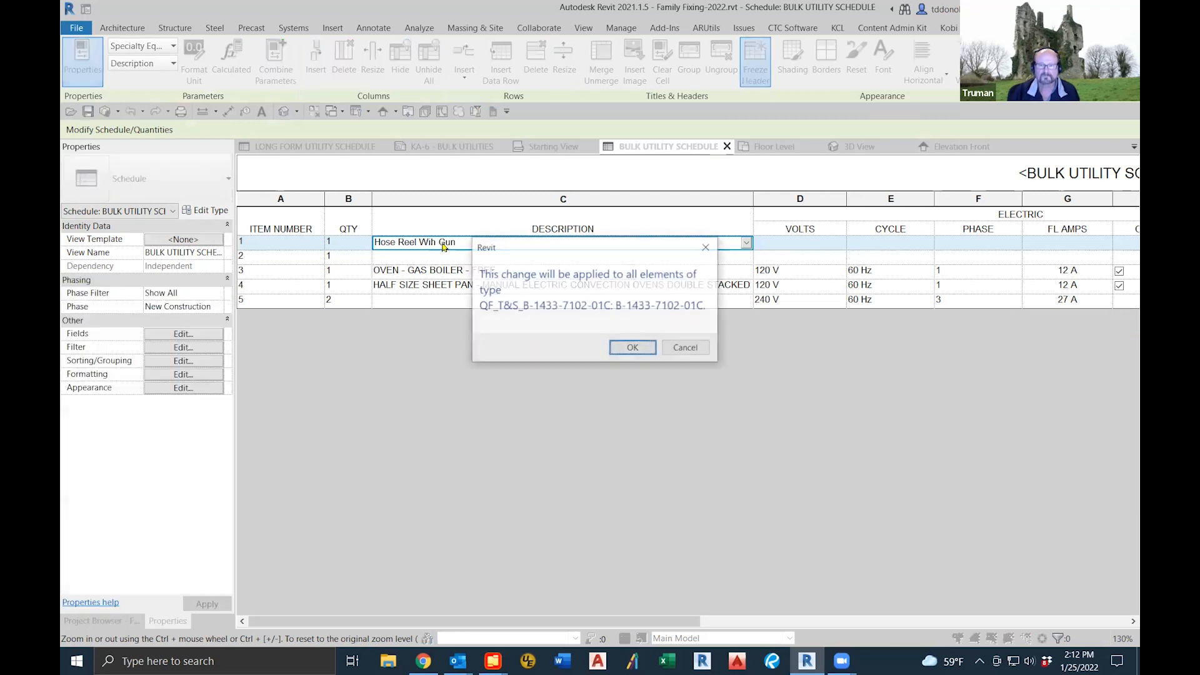
left_click(627, 349)
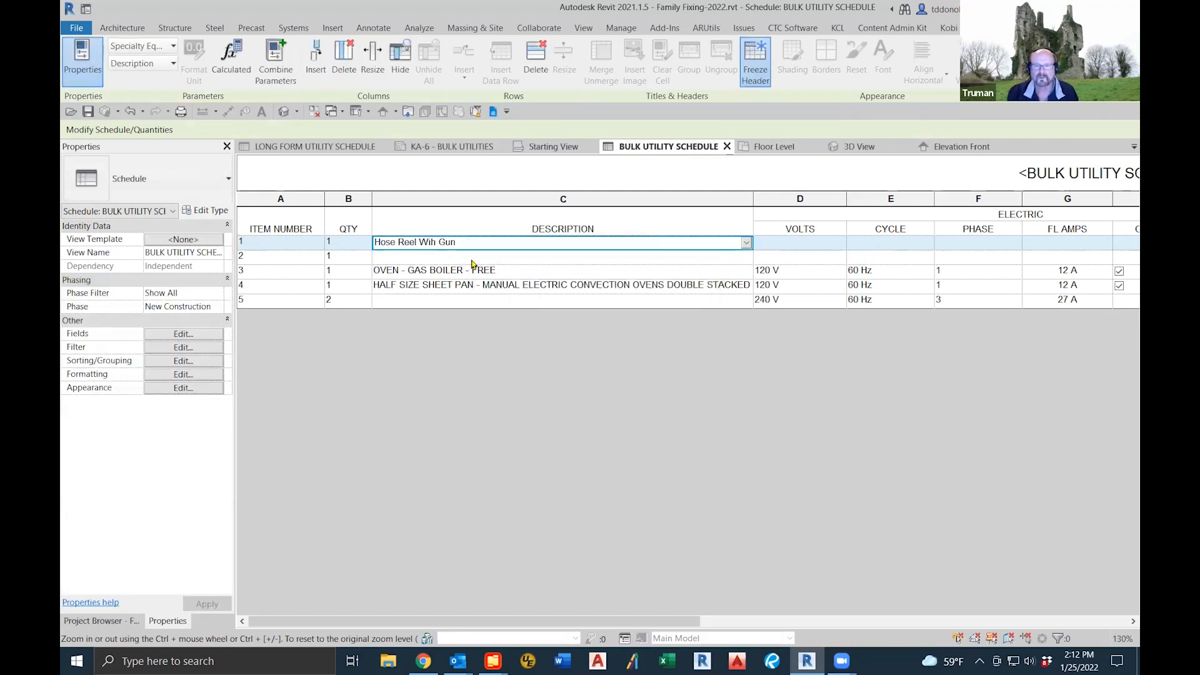
Step: Locate schedule item 2 in the floor plan and open its floor trough family for editing
left_click(473, 259)
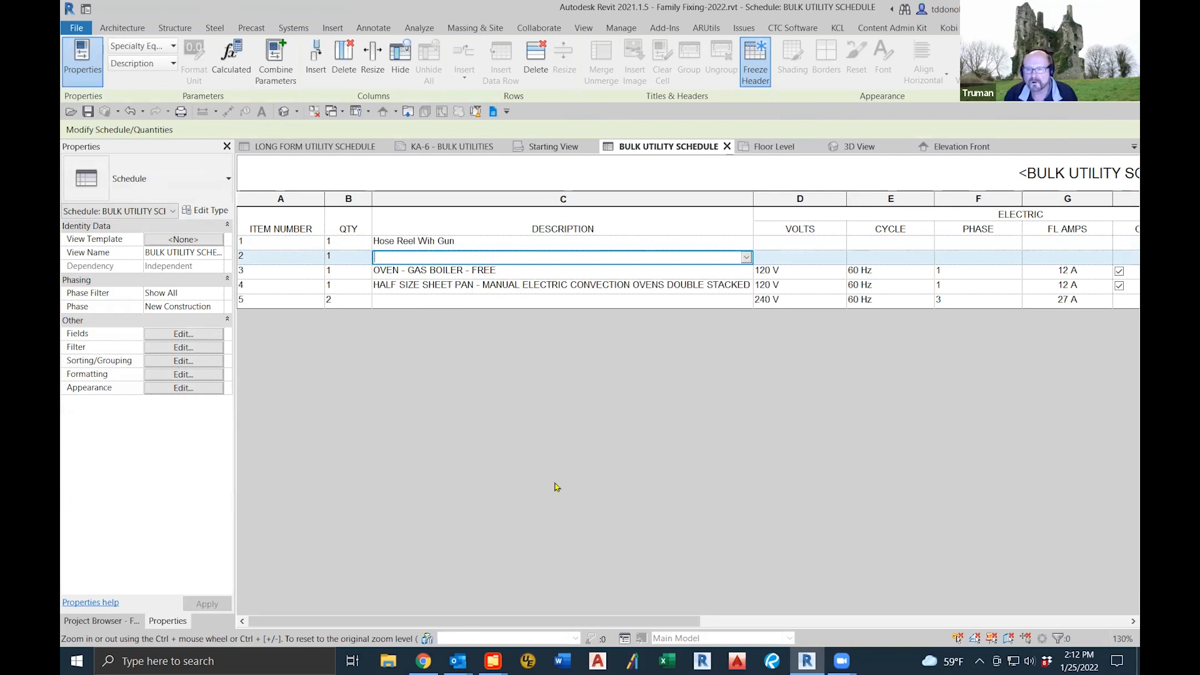
left_click_drag(577, 620, 554, 465)
left_click(1009, 61)
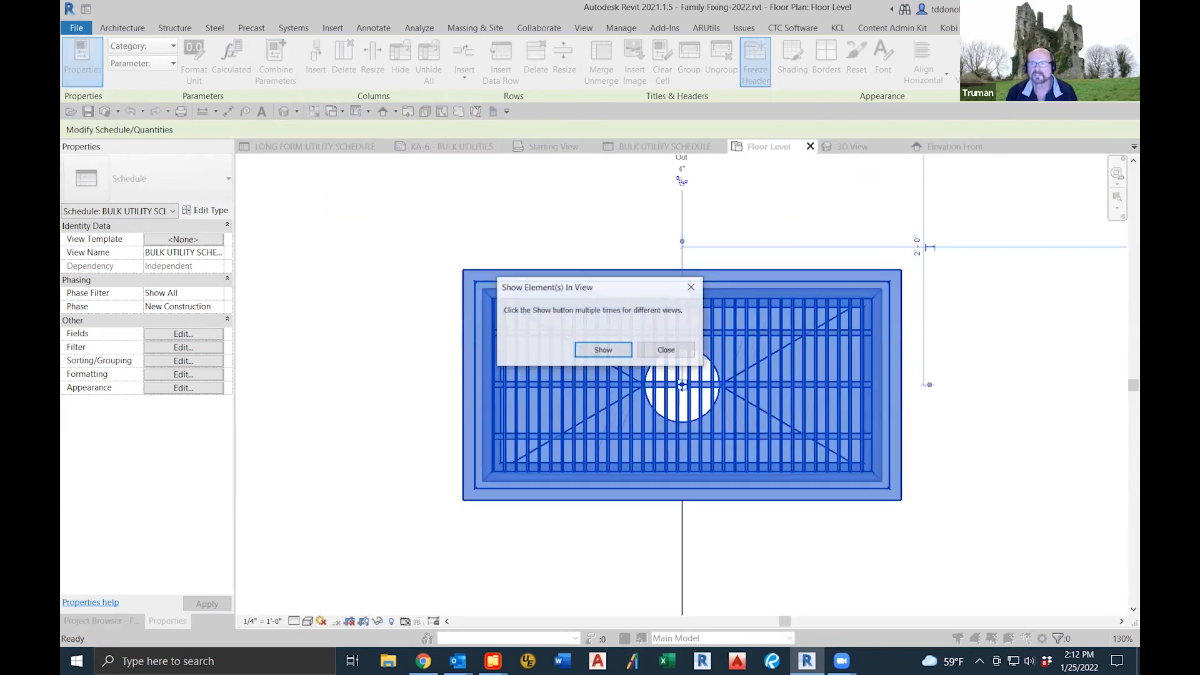
left_click(653, 352)
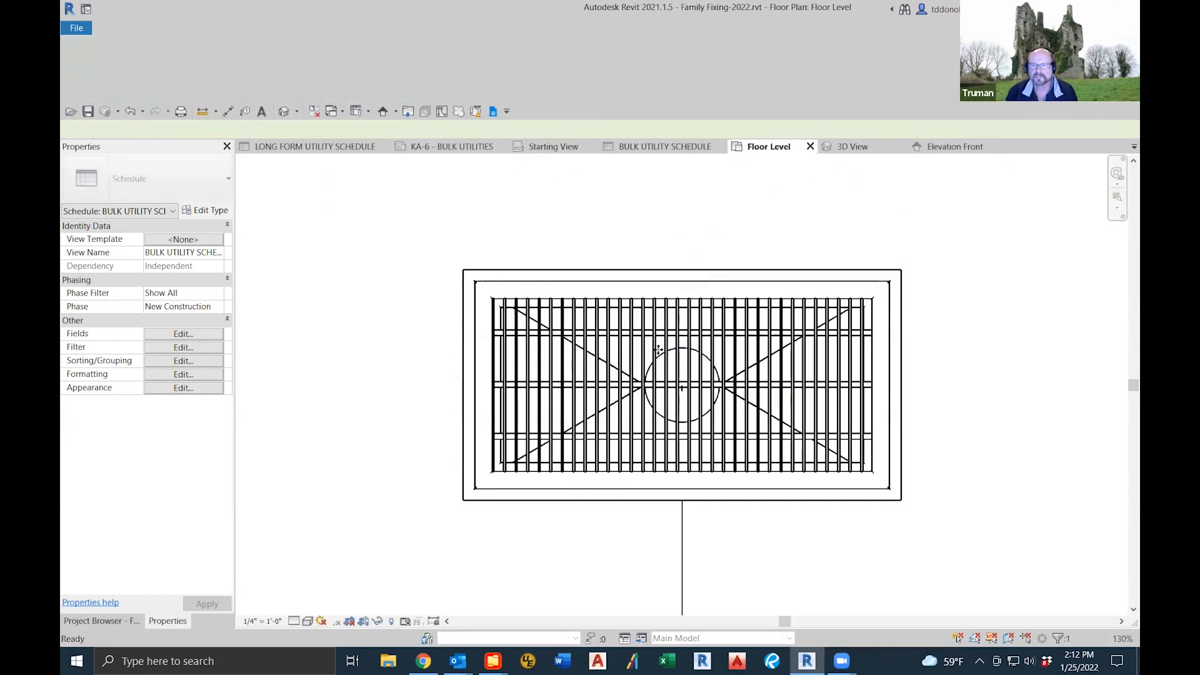
left_click(668, 312)
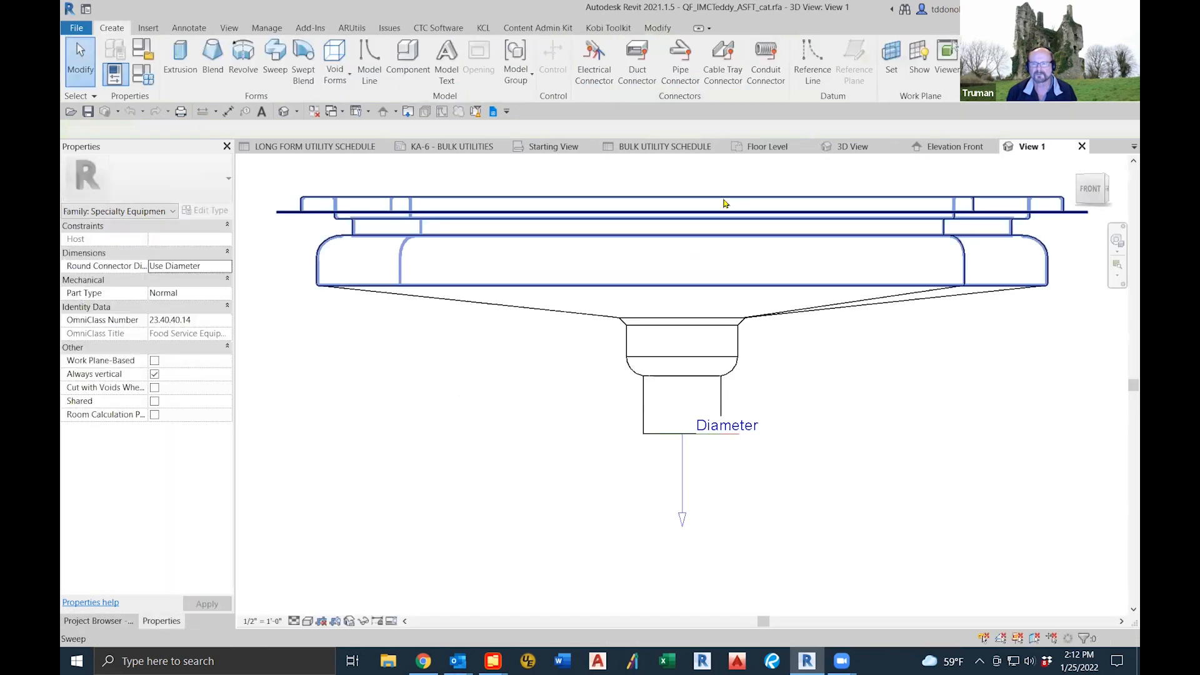
Step: Examine the floor trough family's plumbing and identity parameters in its family types, and close the family without saving
middle_click_drag(857, 471, 802, 529, "shift")
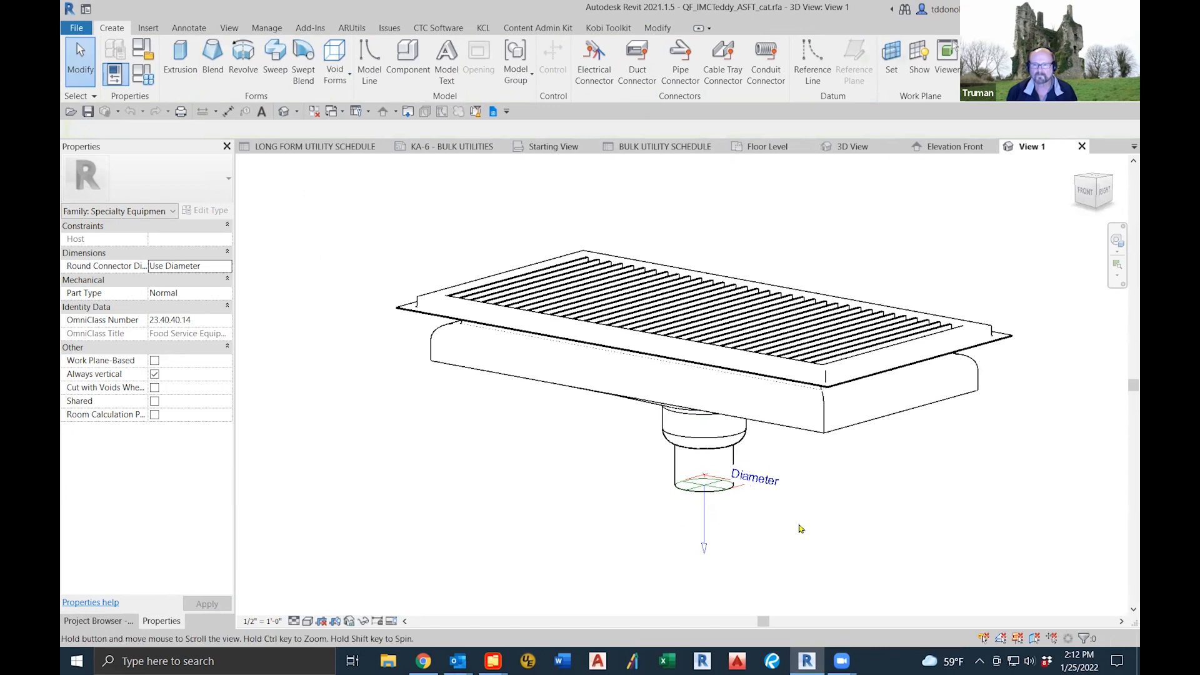
left_click(144, 76)
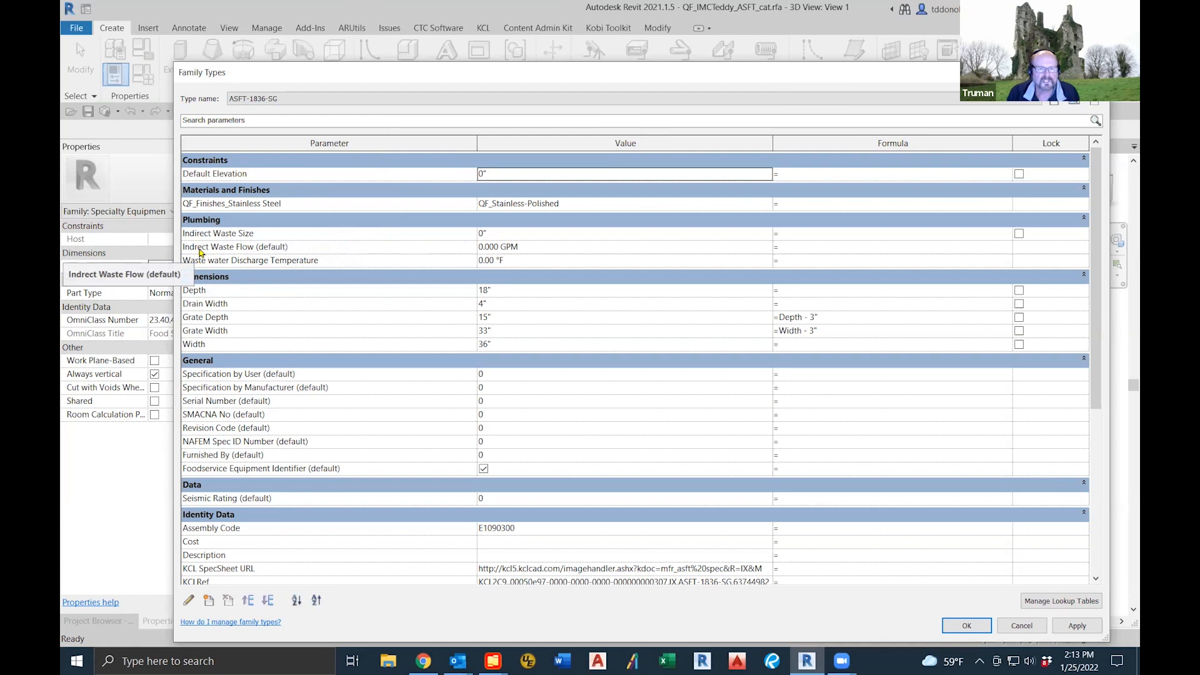
left_click(964, 625)
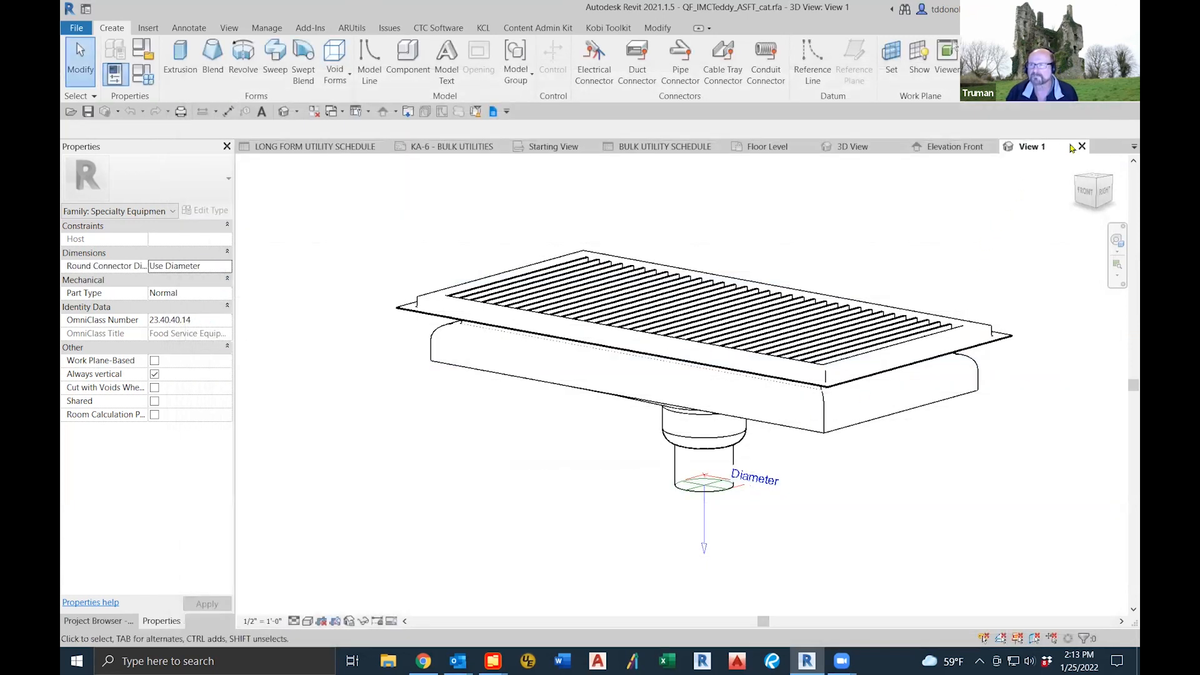
left_click(1081, 146)
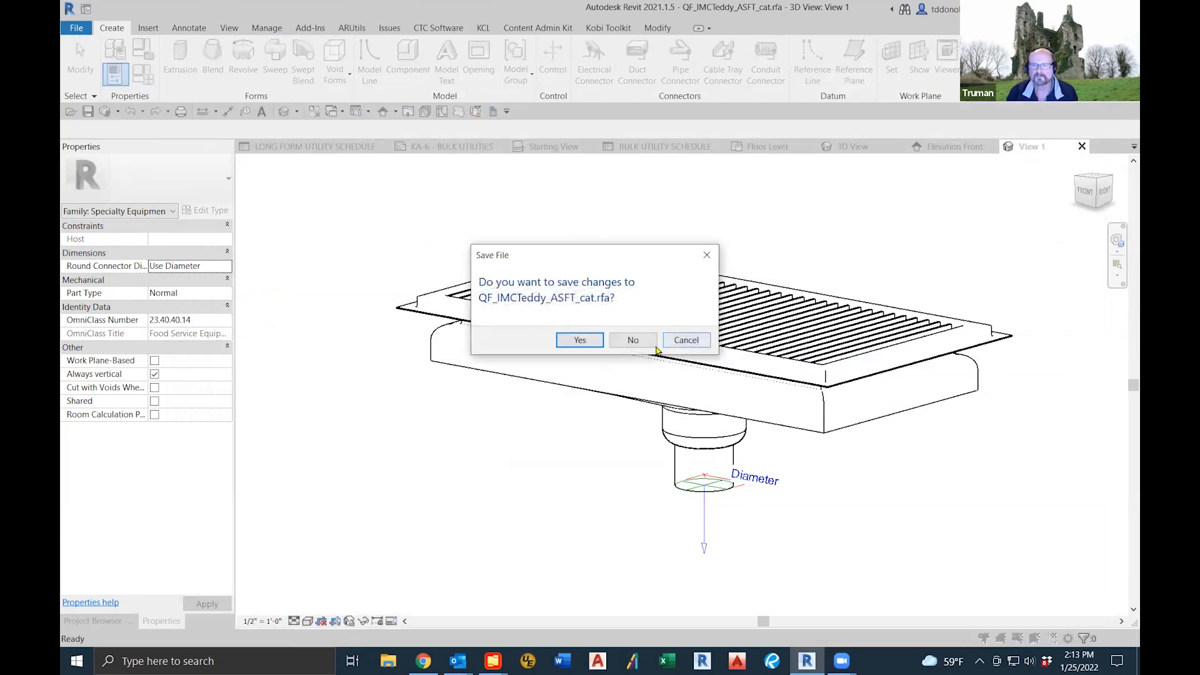
left_click(635, 341)
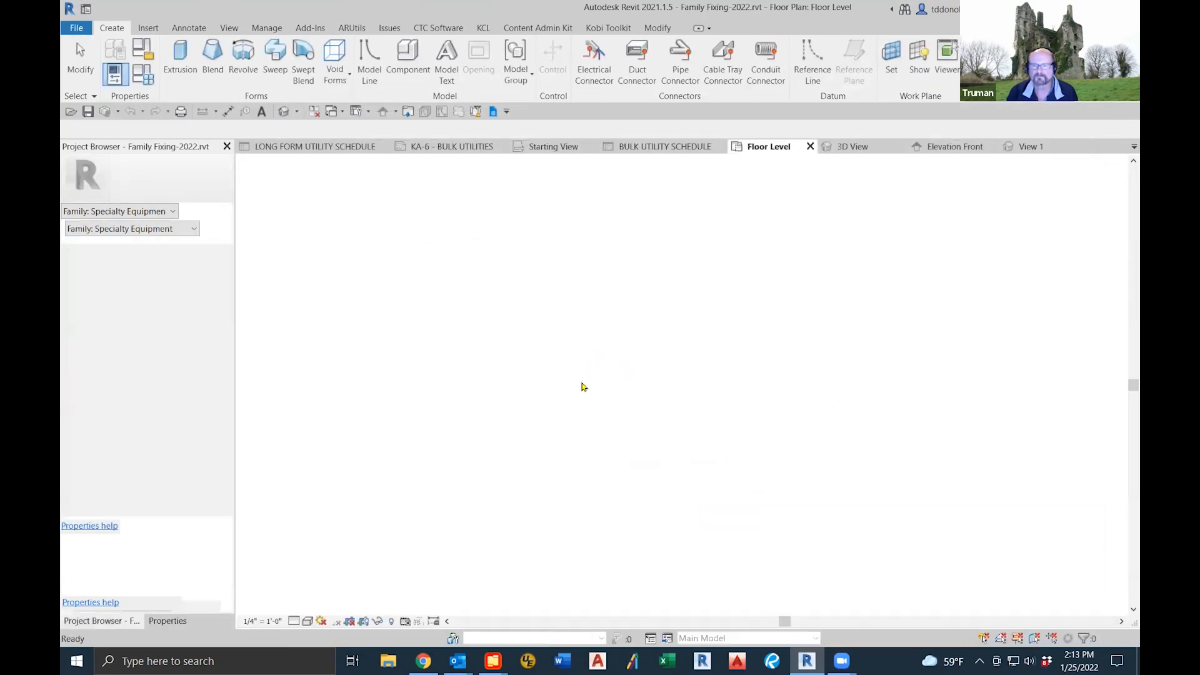
Step: Delete the existing item 2 floor trough from the Floor Level plan
left_click(627, 329)
key("Delete")
scroll(673, 337, "down", 5)
middle_click_drag(719, 391, 524, 364)
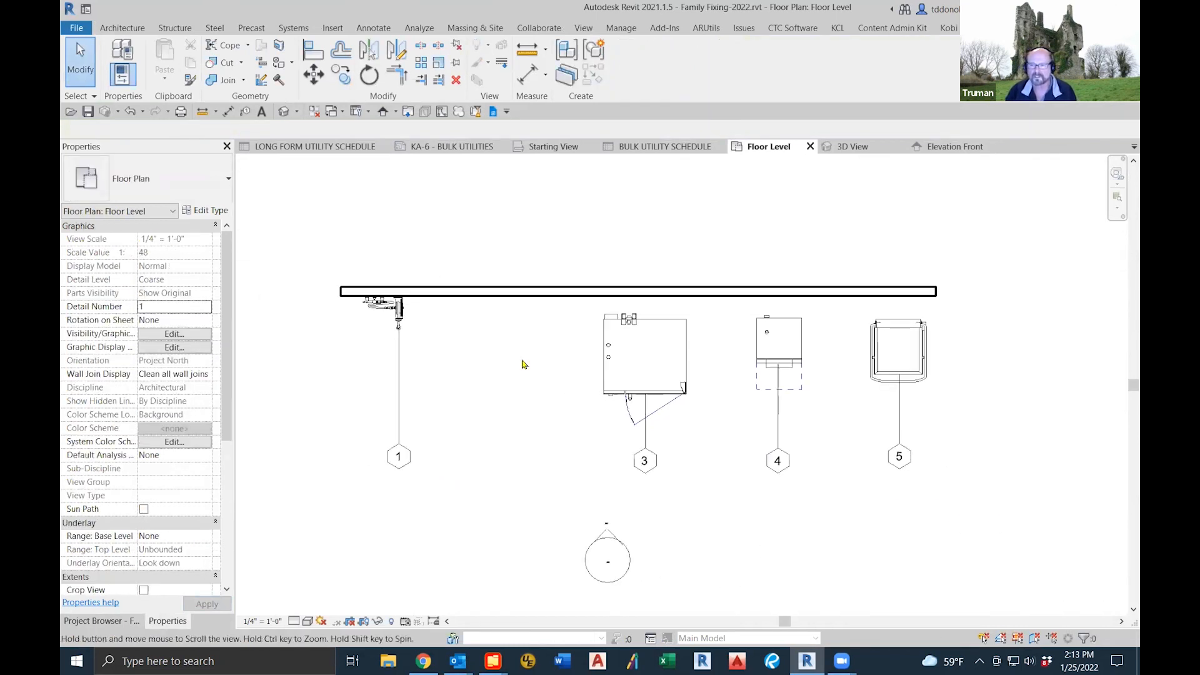
Step: Move the replacement floor trough into the gap between items 1 and 3, just below the wall
scroll(532, 361, "down", 2)
left_click_drag(1088, 328, 527, 338)
left_click(532, 417)
scroll(518, 392, "up", 2)
scroll(518, 394, "up", 1)
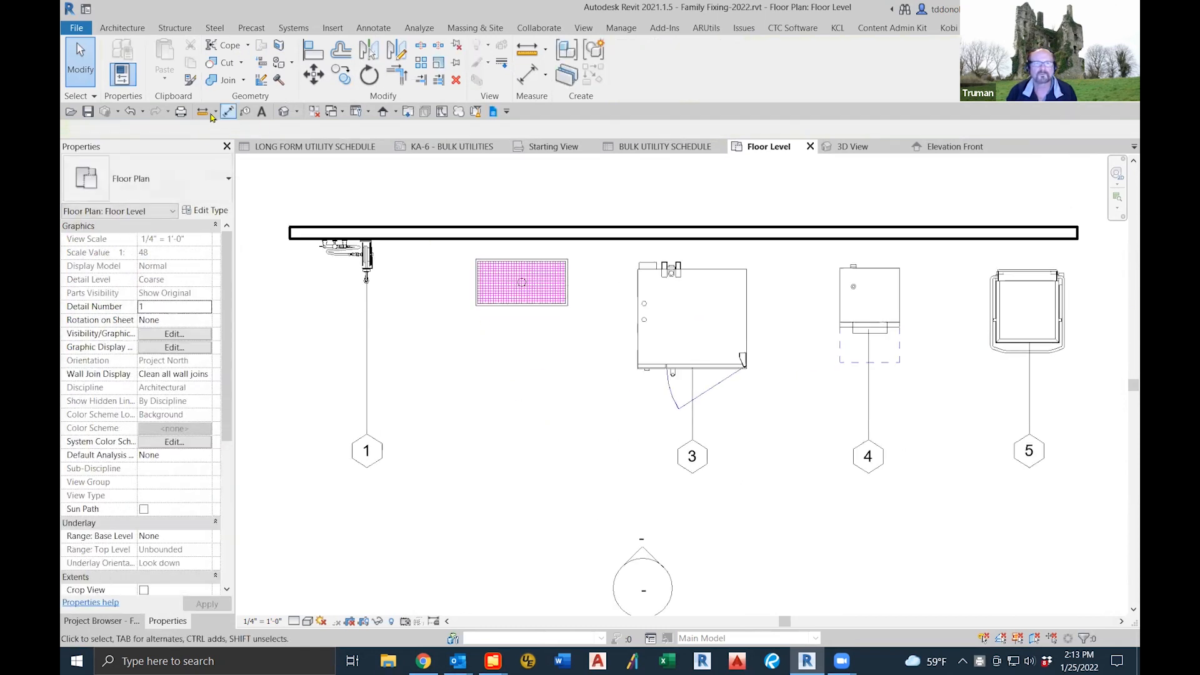
Step: Tag the replacement floor trough with a Free End leader, align the tag with the item 1 tag, and set its item number to 2
left_click(244, 112)
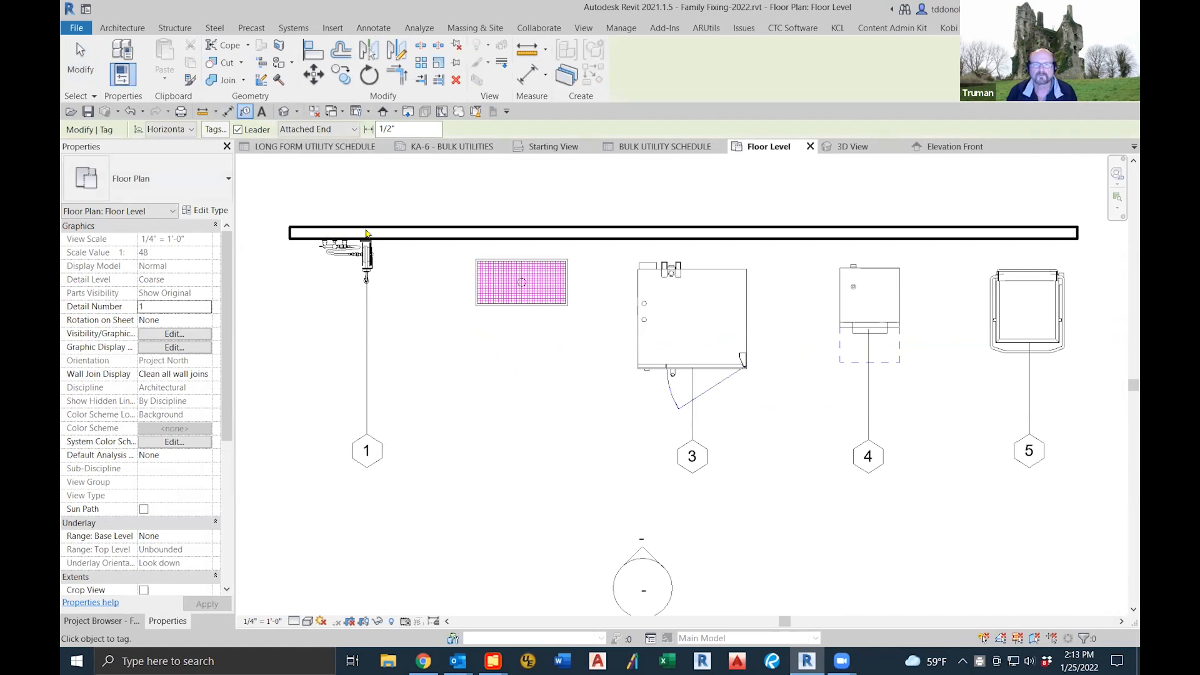
left_click(354, 129)
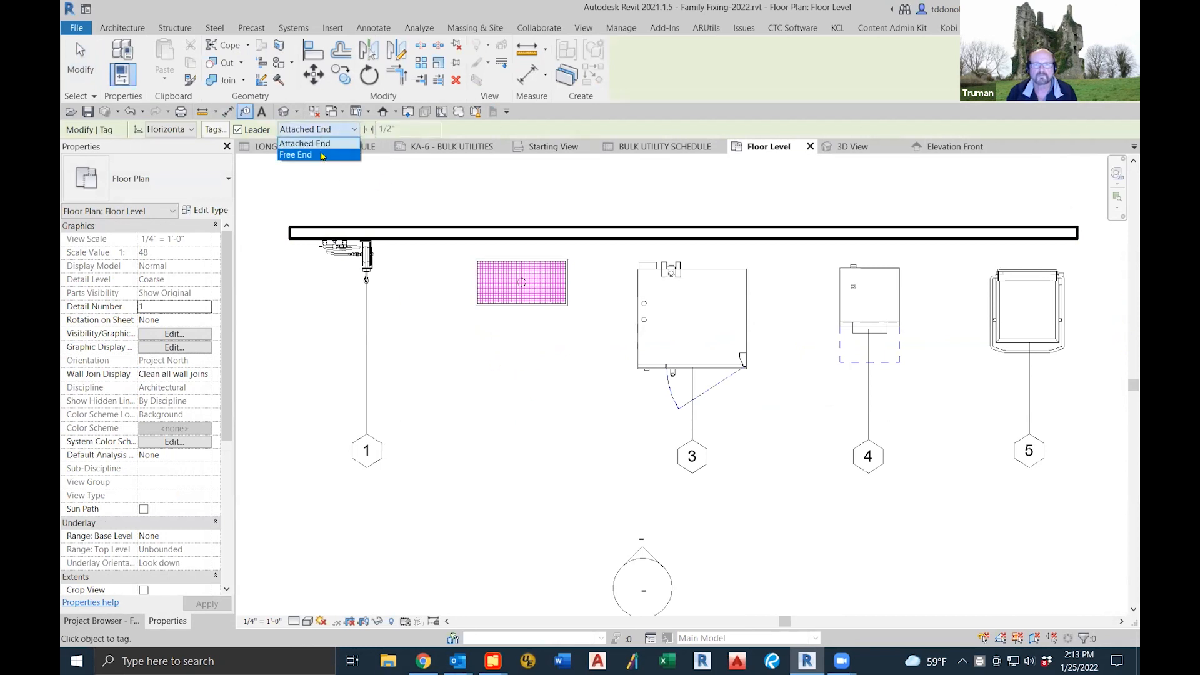
left_click(325, 156)
left_click(520, 304)
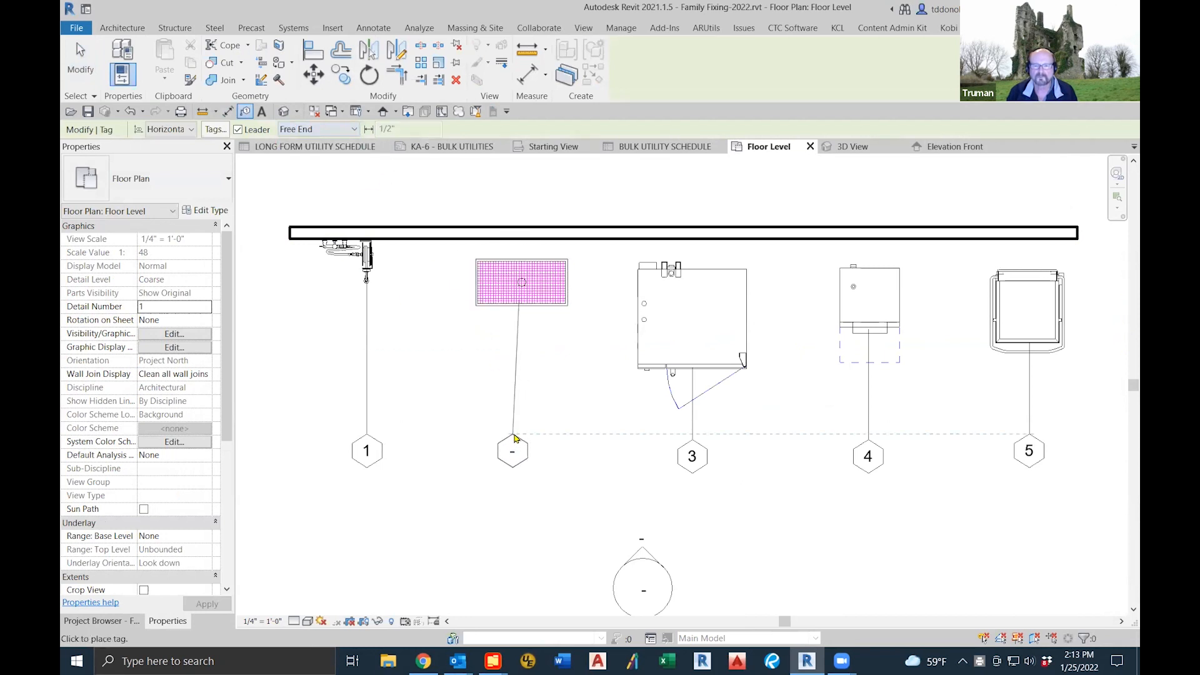
left_click(520, 437)
left_click(518, 451)
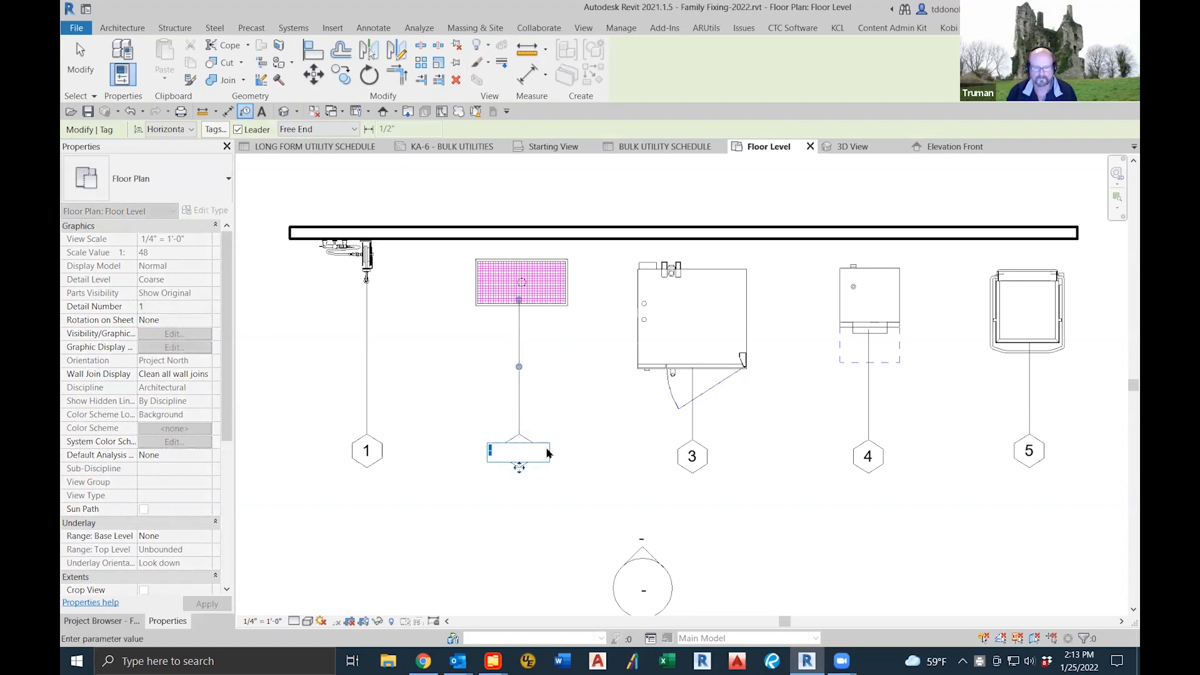
type("2")
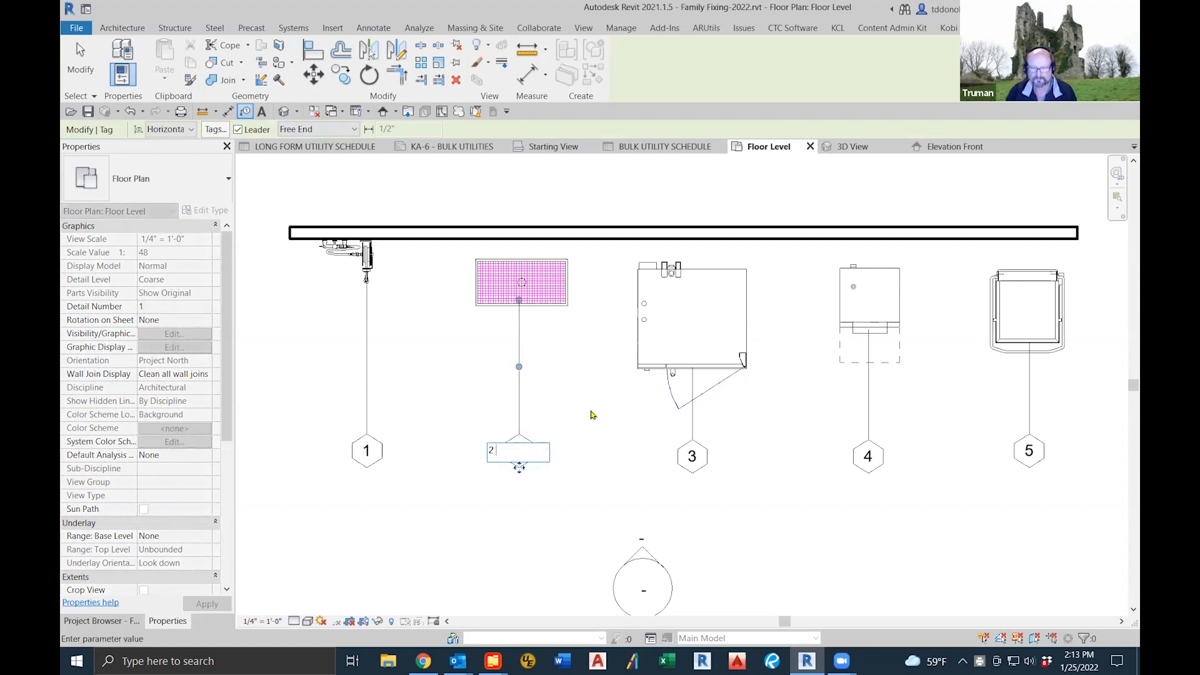
key("Return")
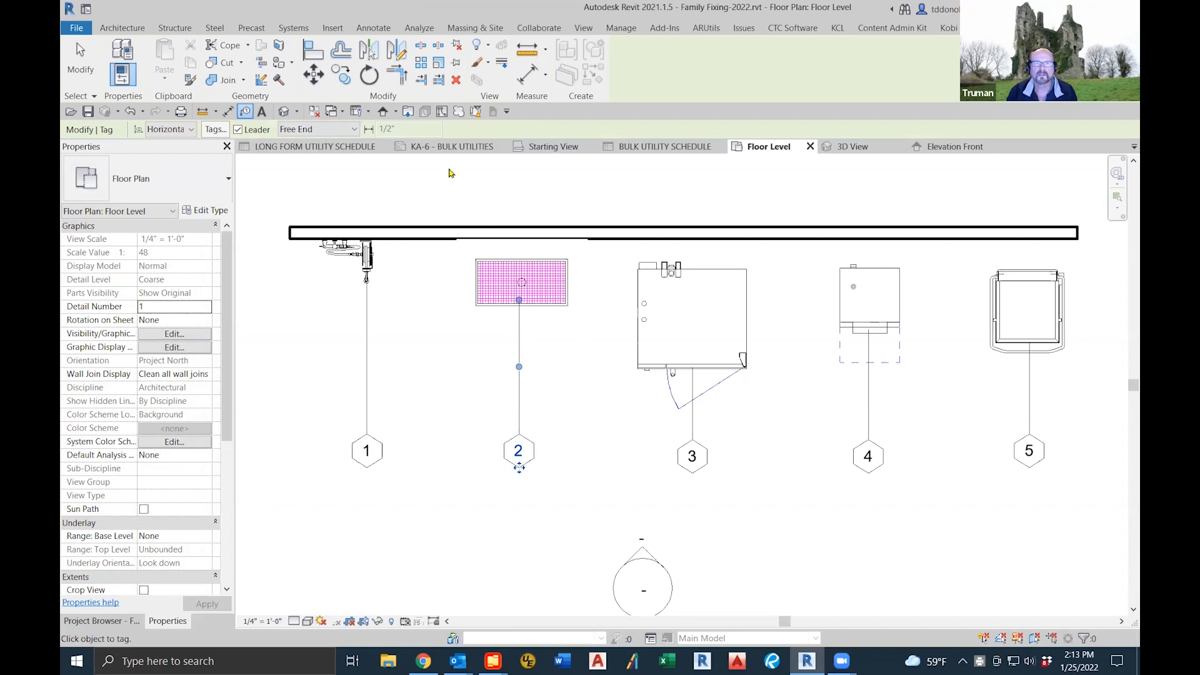
Step: Select item 3's description in the bulk utility schedule and highlight the corresponding oven in the floor plan
left_click(666, 148)
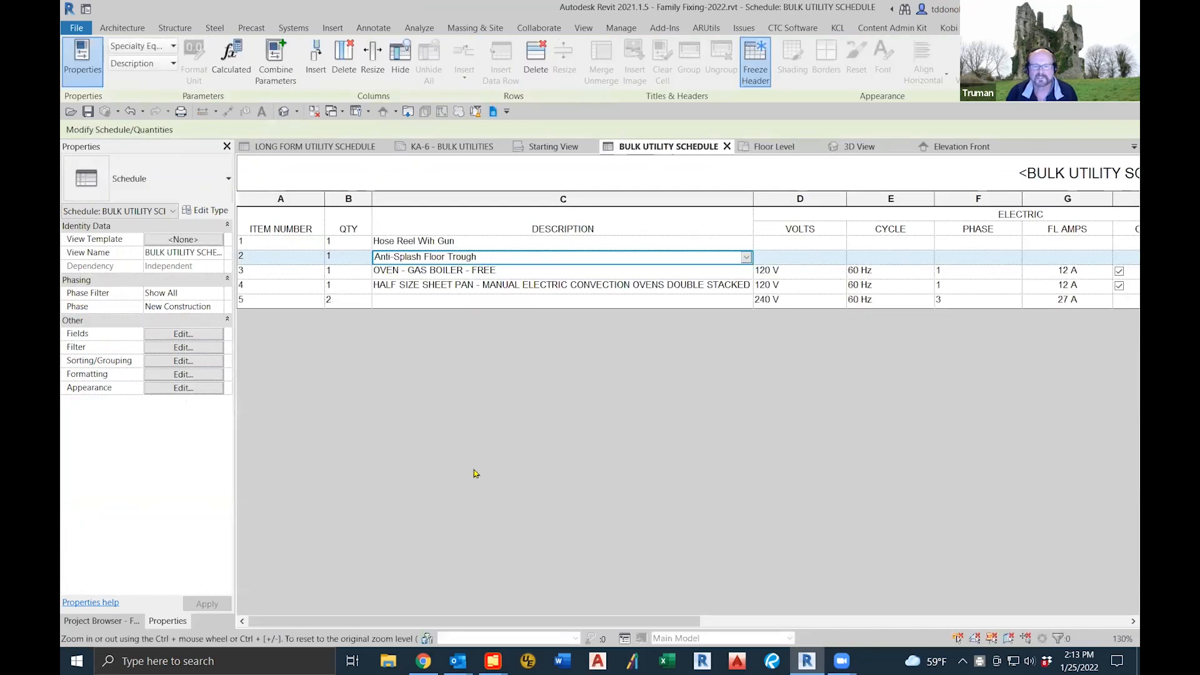
mouse_move(548, 622)
left_mouse_down()
mouse_move(961, 623)
mouse_move(525, 624)
left_mouse_up()
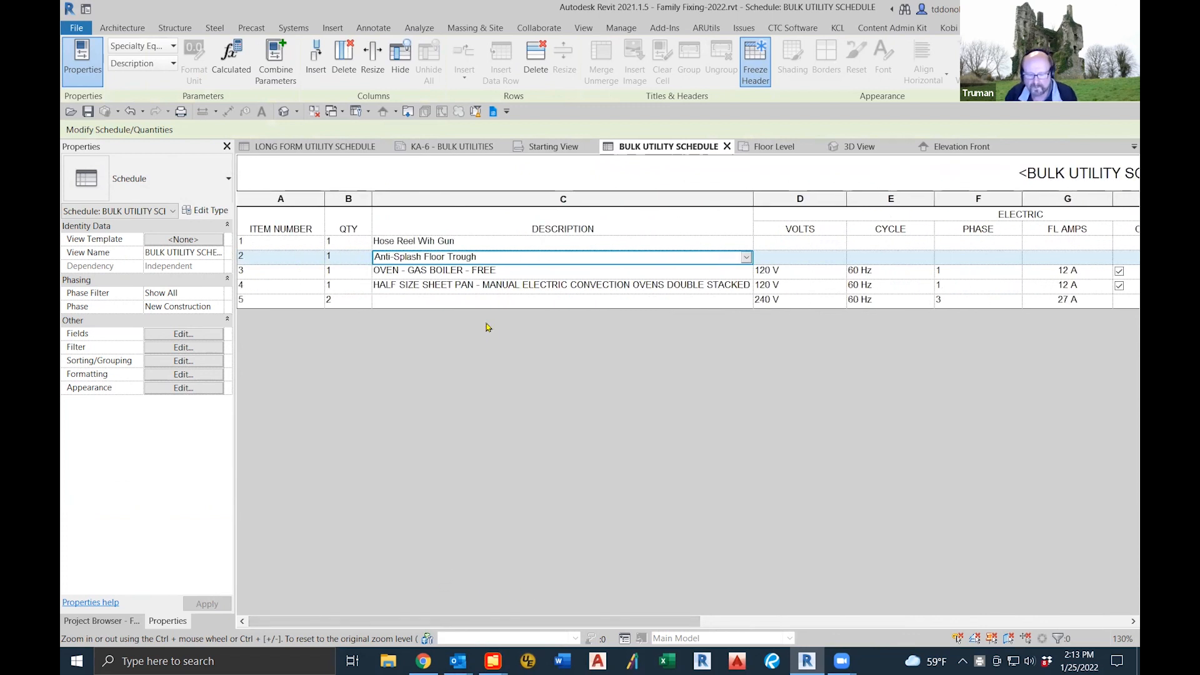
left_click(505, 269)
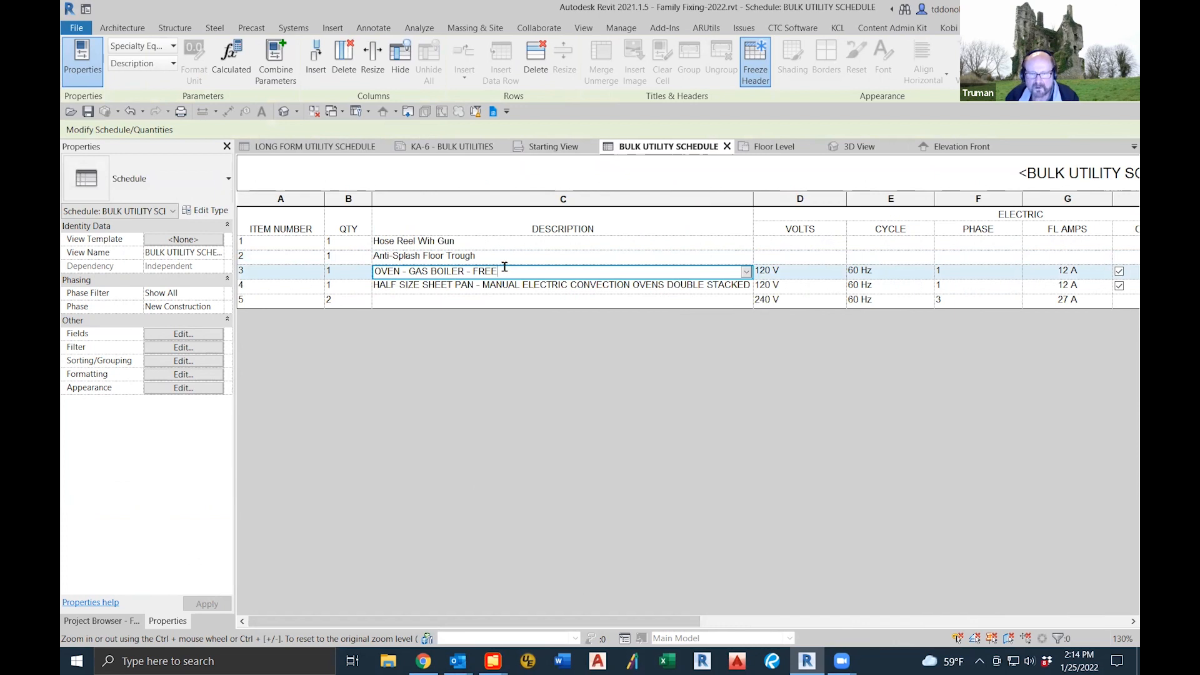
left_click(1013, 61)
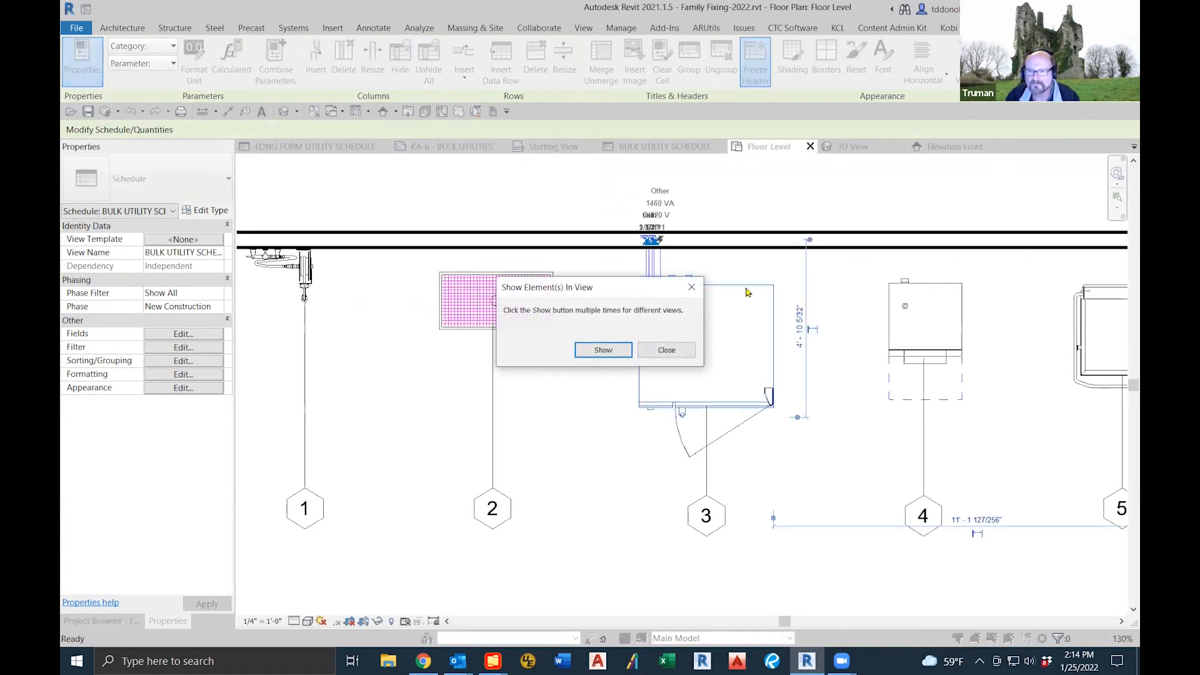
left_click(664, 350)
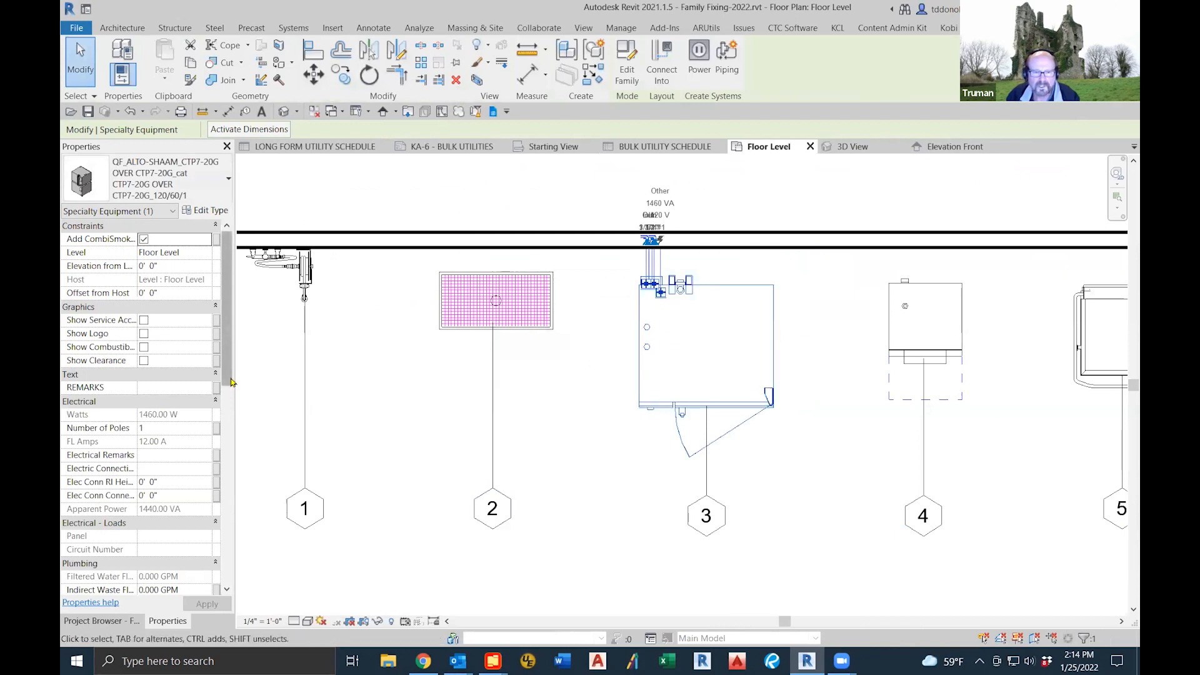
Step: Review the item 3 oven's instance properties and open its family for editing
scroll(230, 408, "down", 1)
scroll(230, 408, "down", 10)
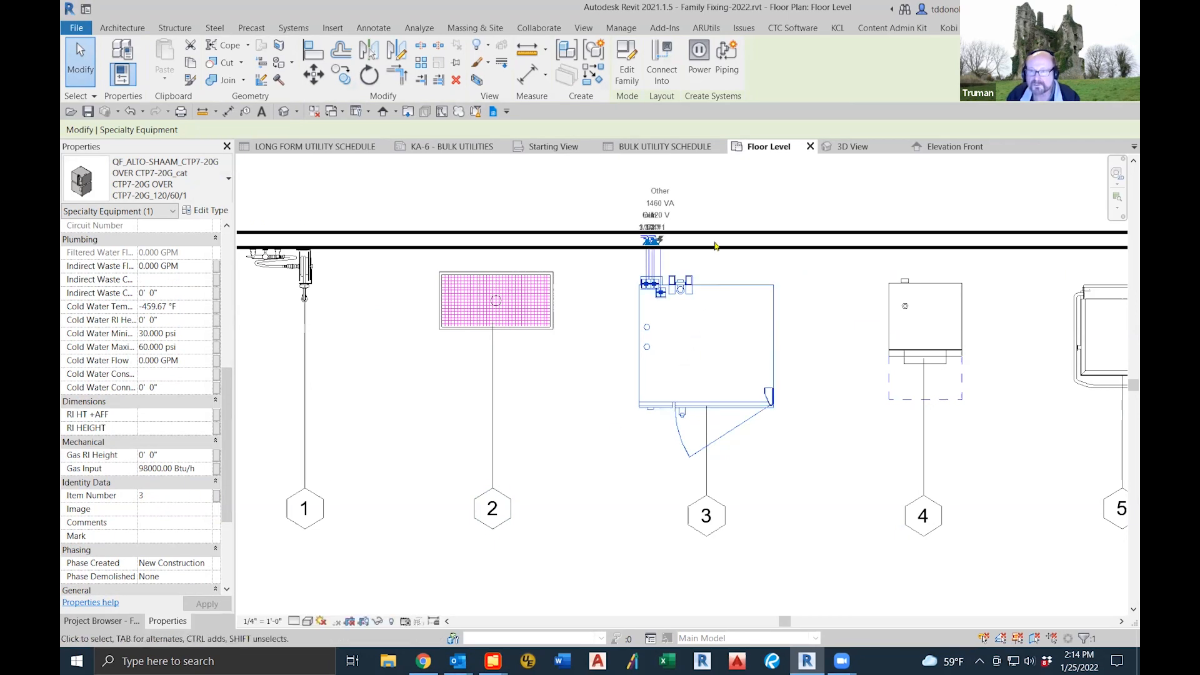
left_click(627, 49)
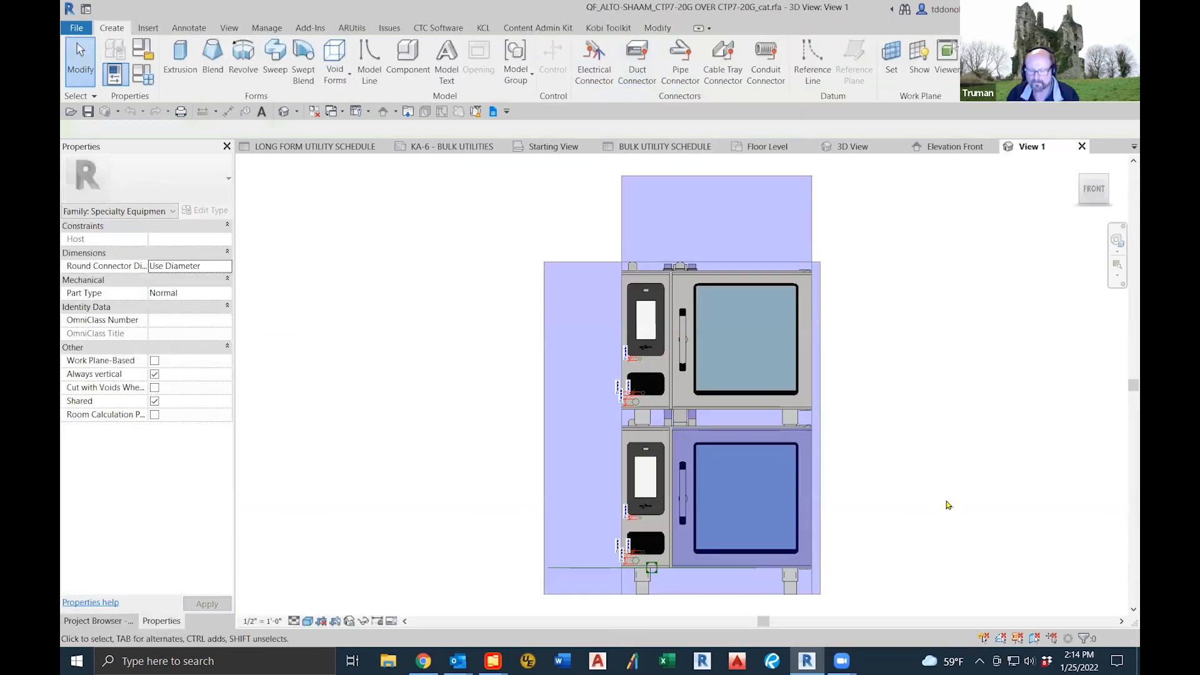
middle_click_drag(943, 455, 946, 517, "shift")
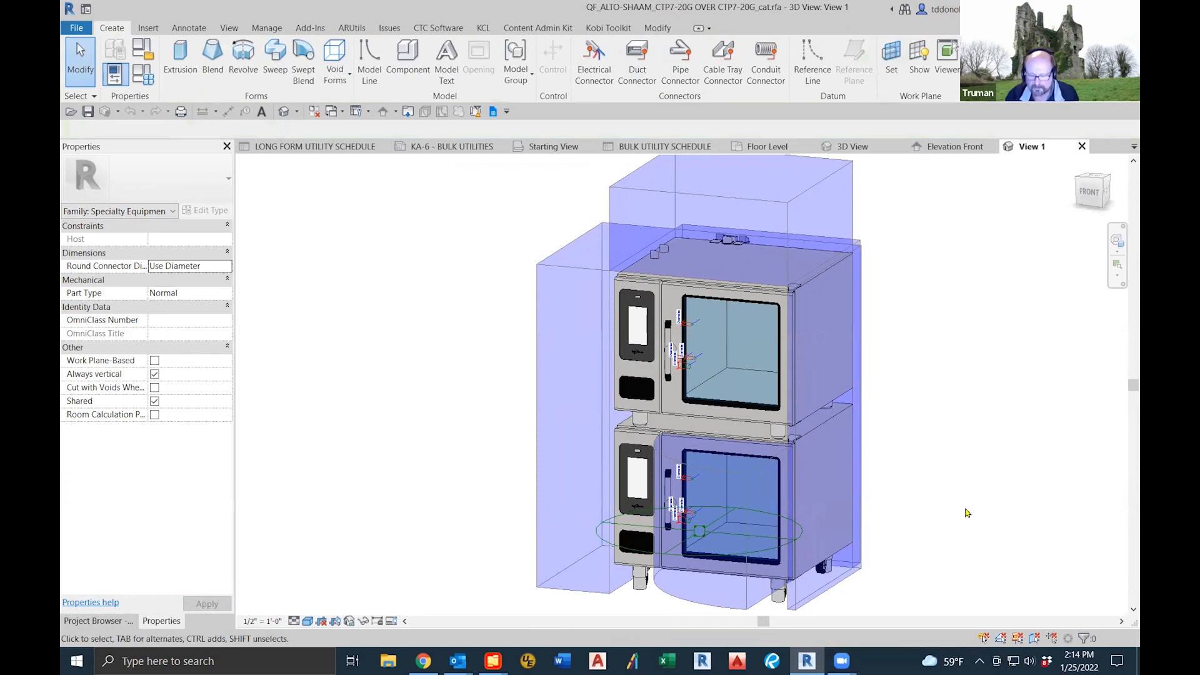
Step: Add an instance family parameter named Top Oven Item Number, with type Text and grouped under Identity Data
left_click(142, 75)
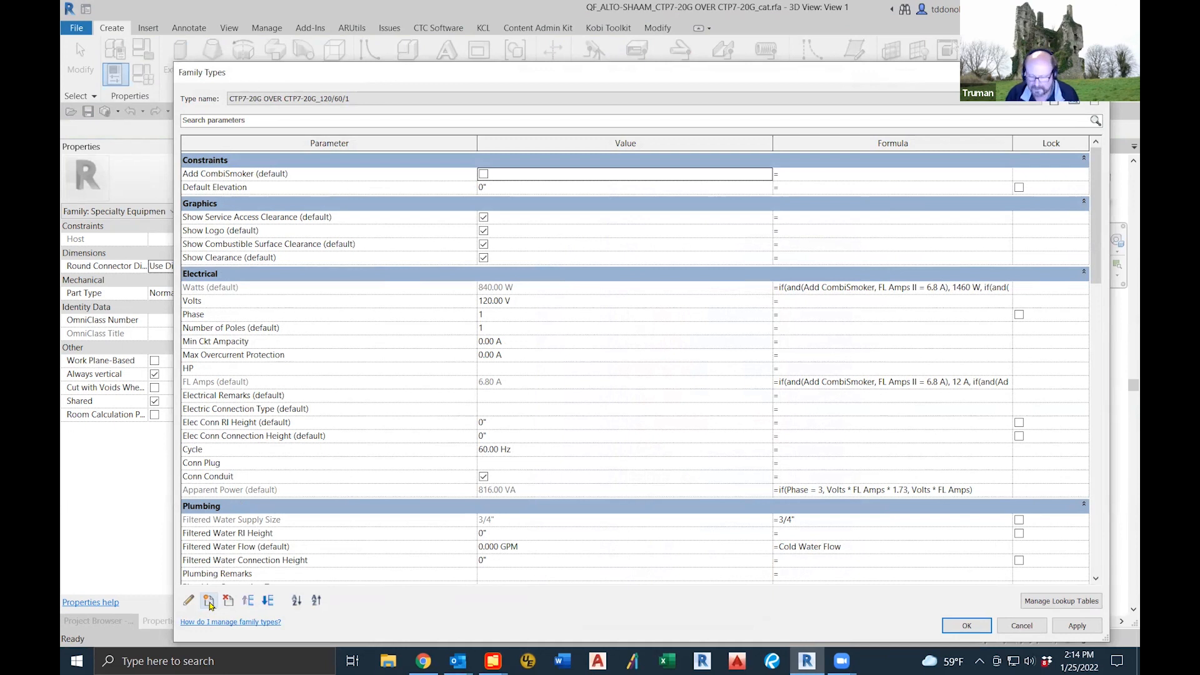
left_click(210, 601)
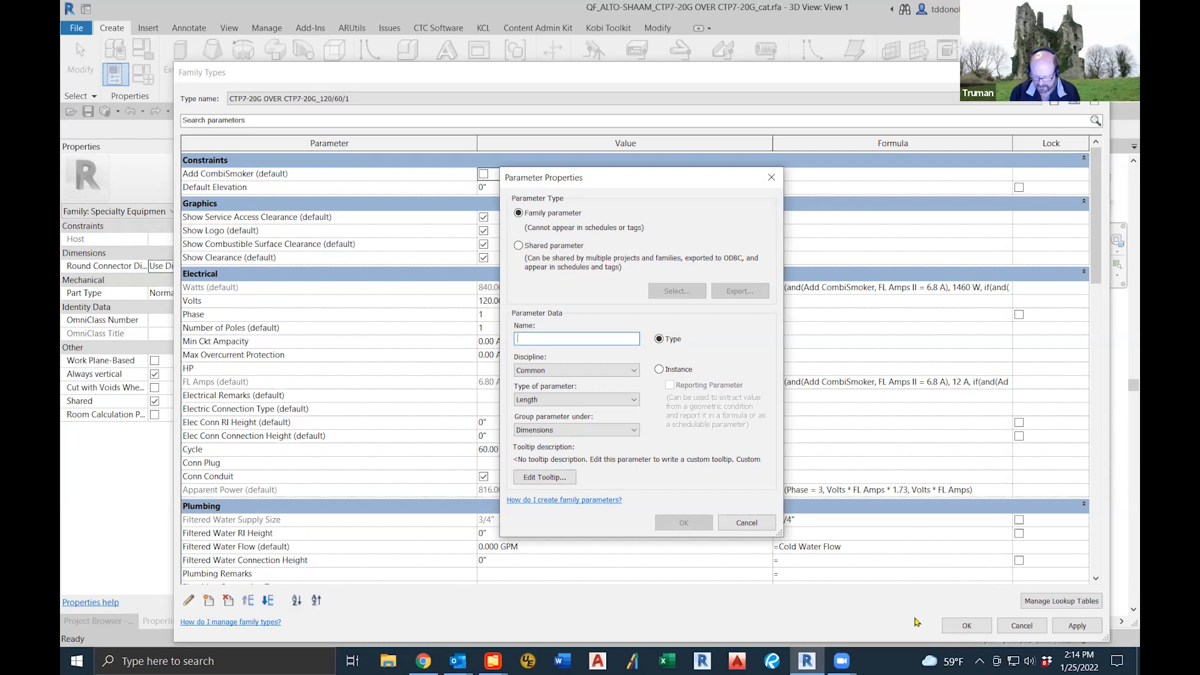
type("Top ")
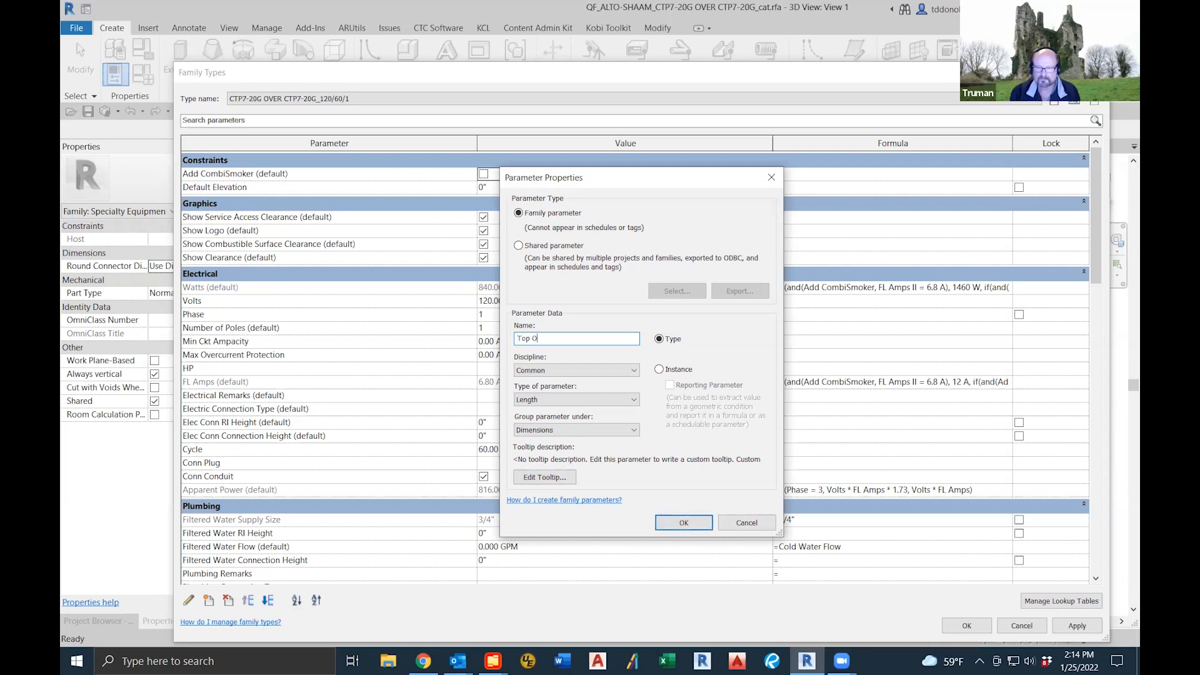
type("Oven Item Number")
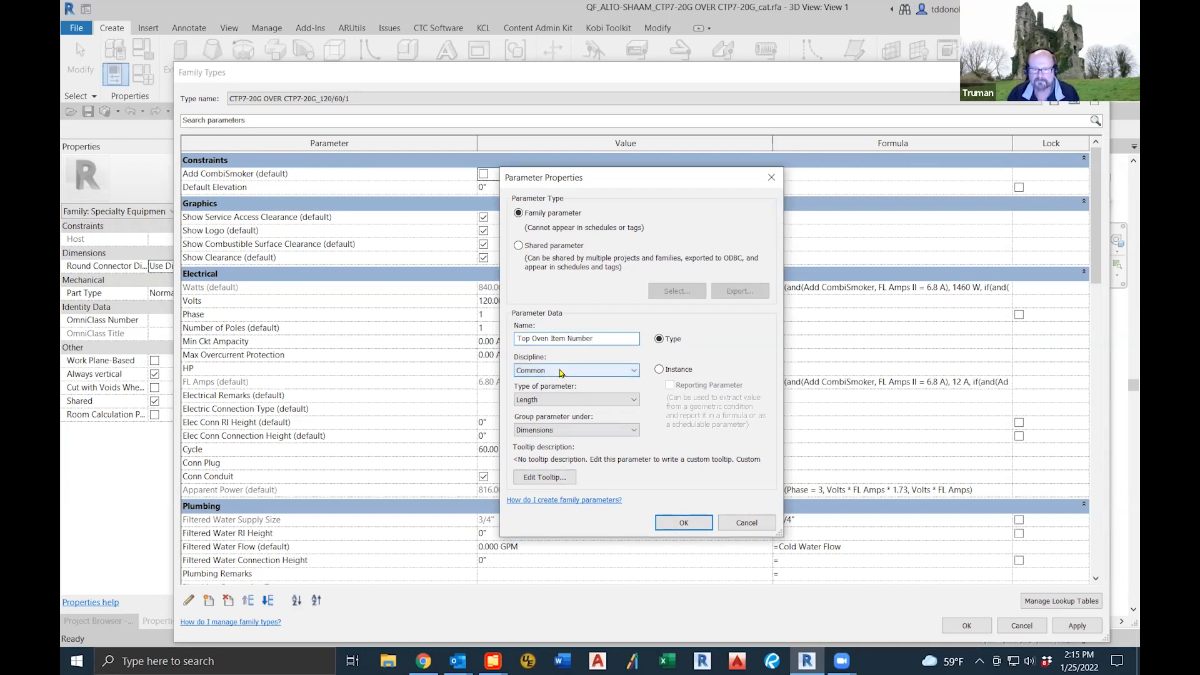
left_click(630, 400)
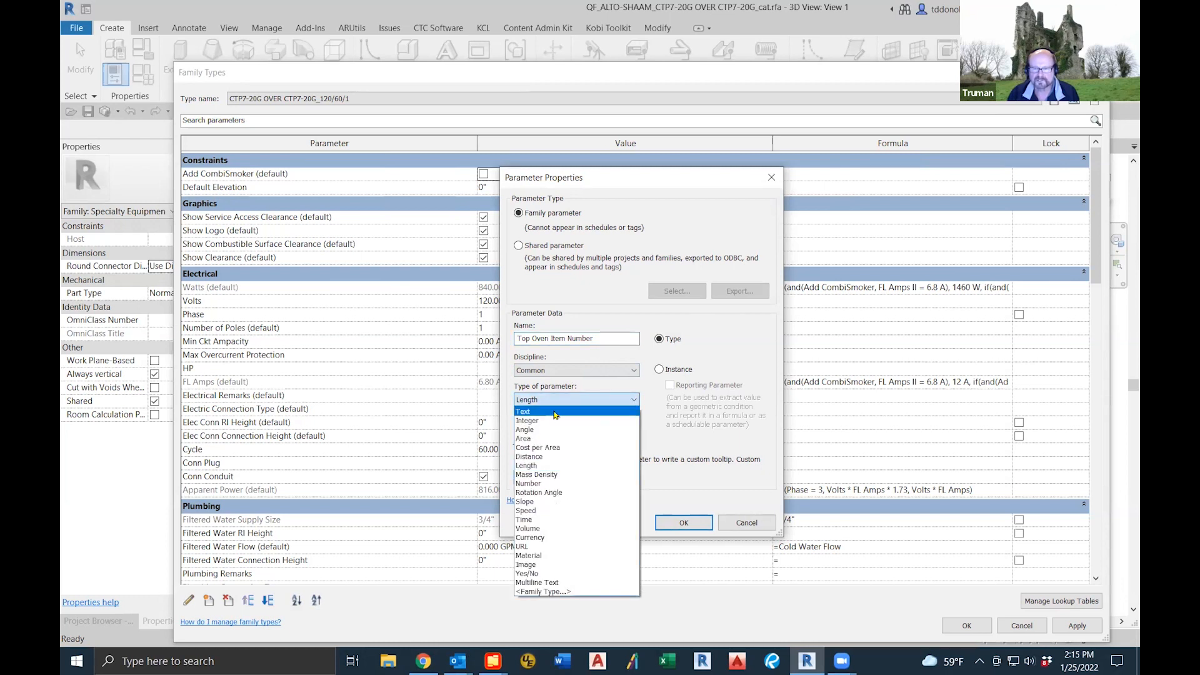
left_click(553, 412)
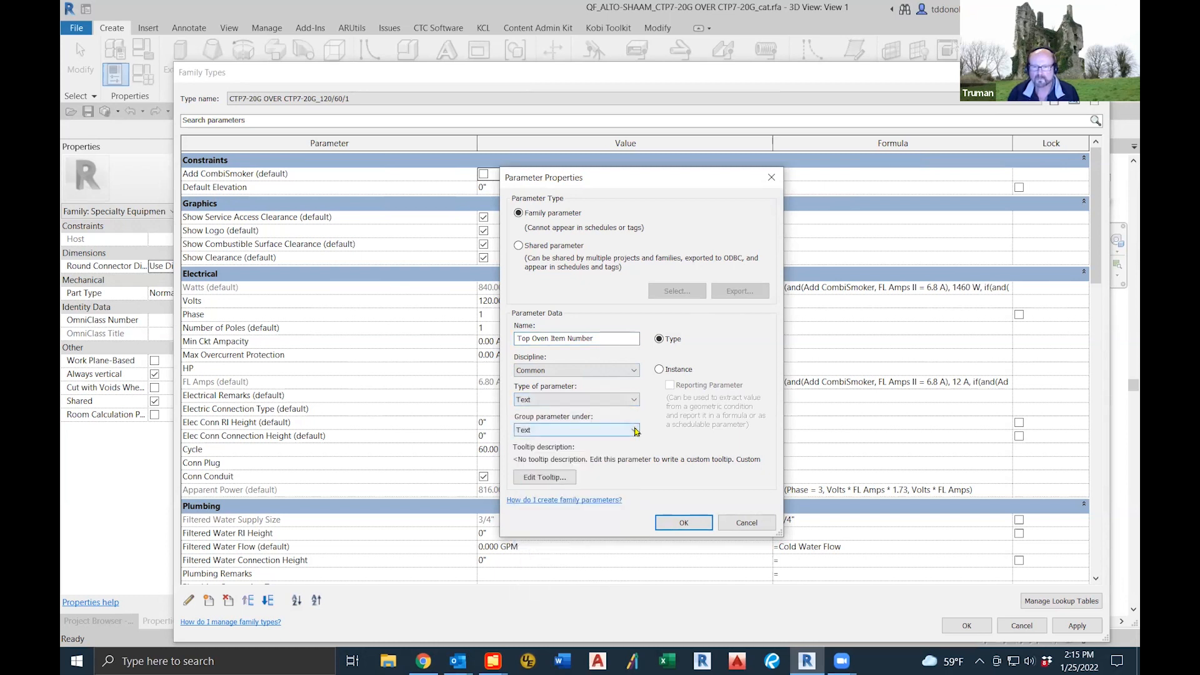
left_click(635, 431)
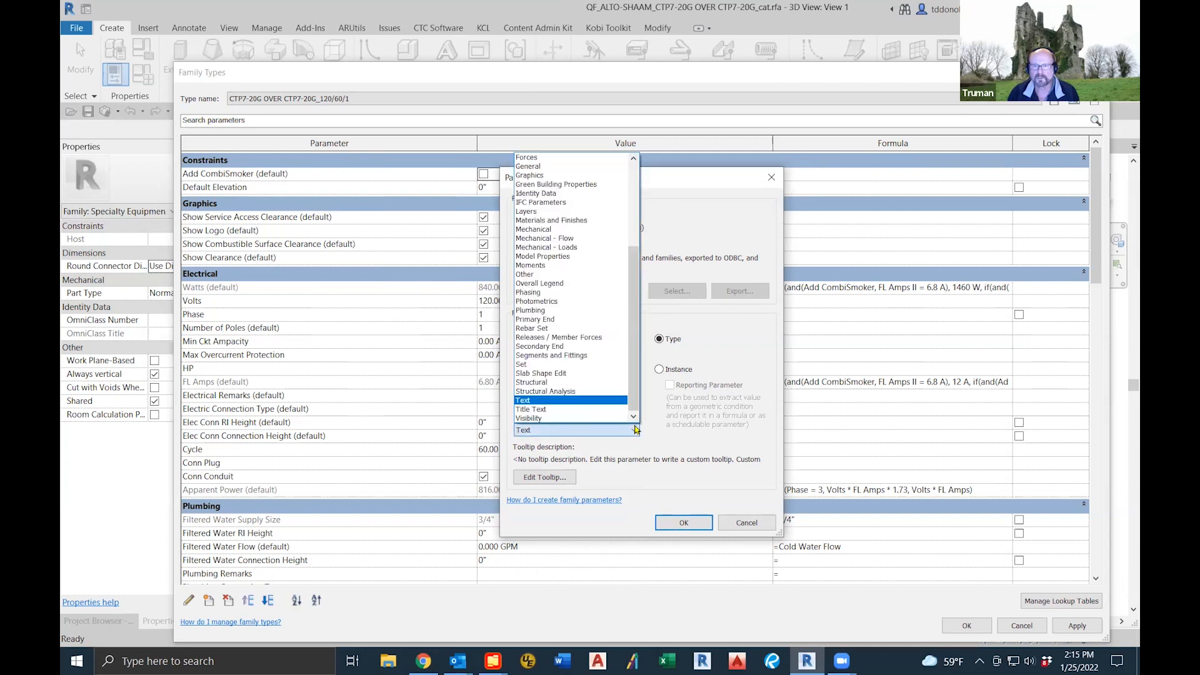
left_click(553, 193)
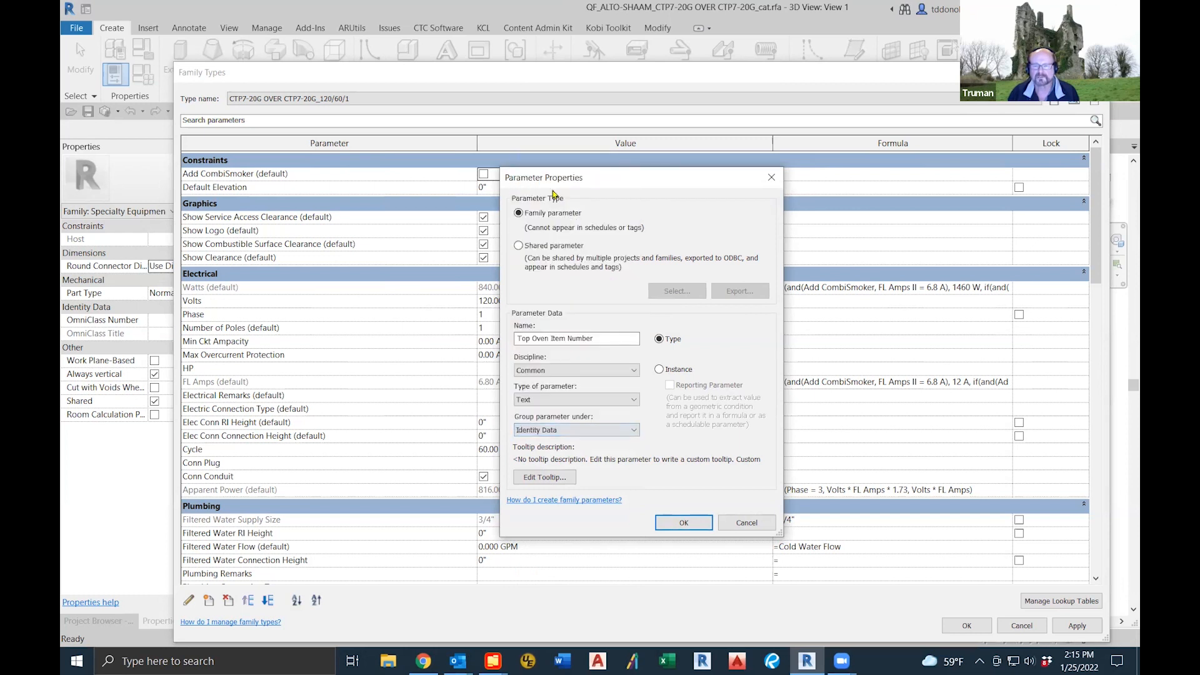
left_click(660, 370)
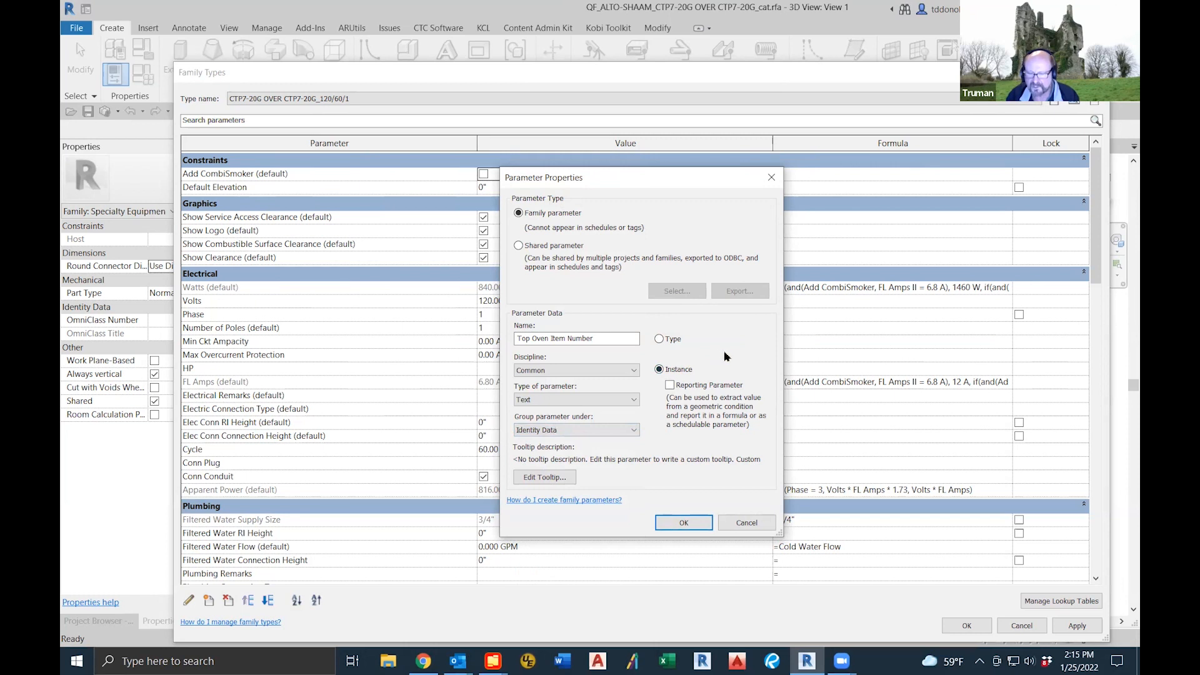
left_click(699, 523)
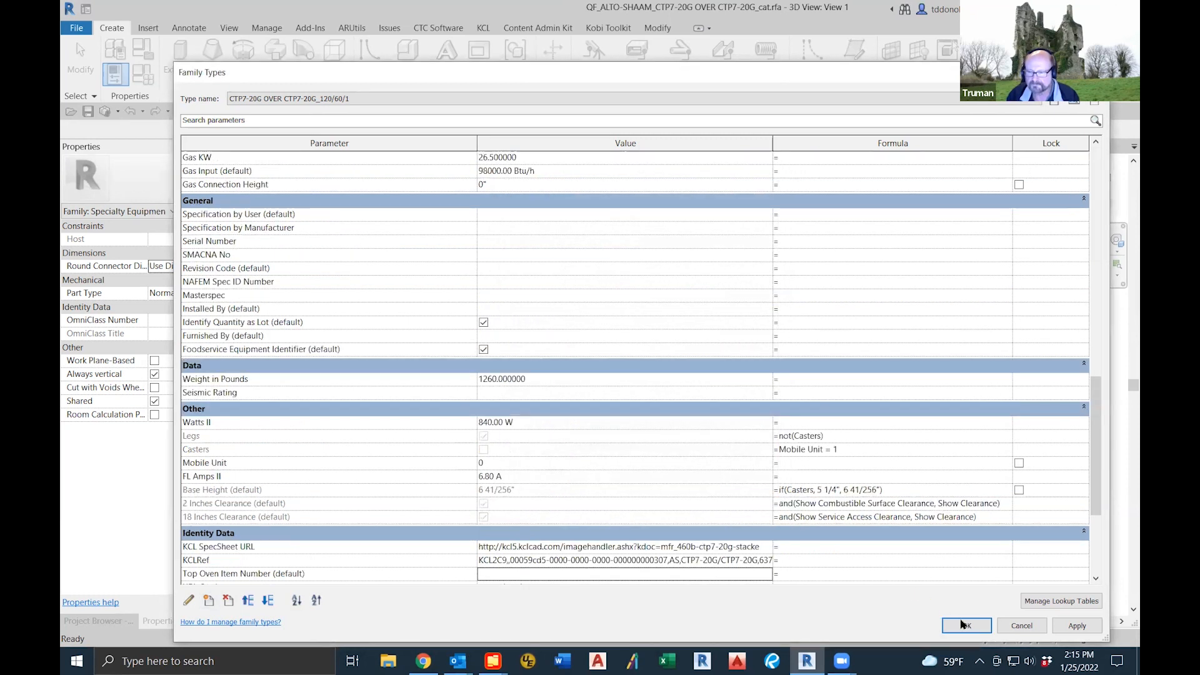
left_click(967, 626)
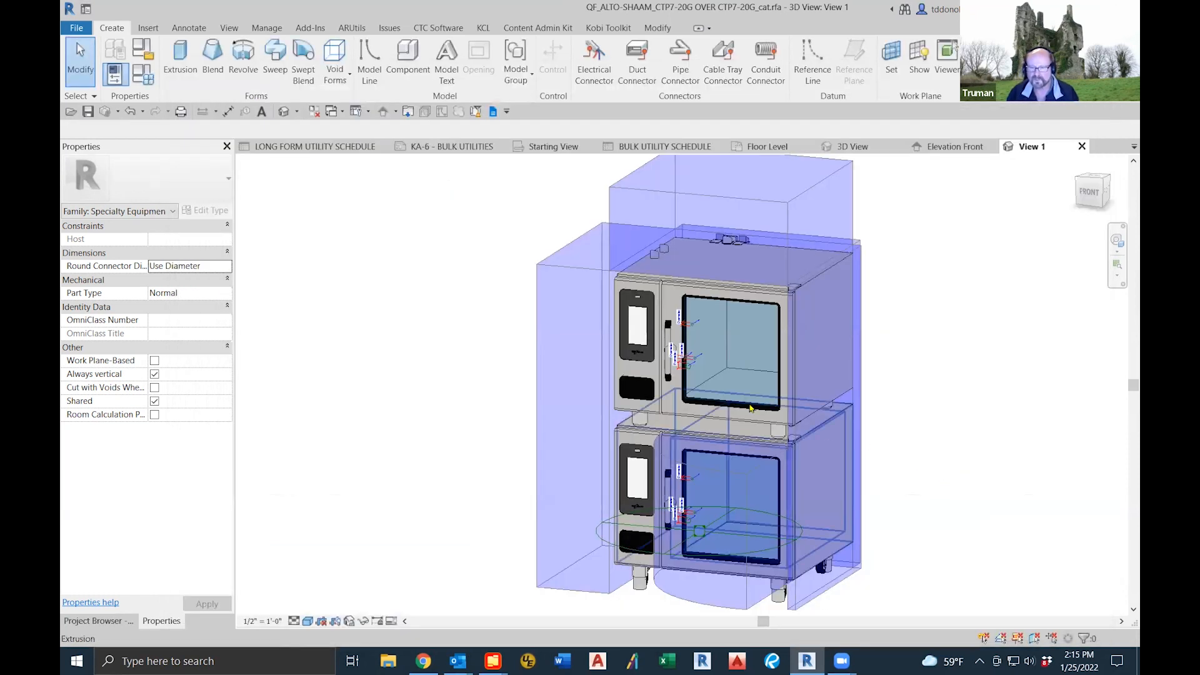
Step: Check the upper oven and the lower oven's front legs to find out which parts are nested components
left_click(686, 374)
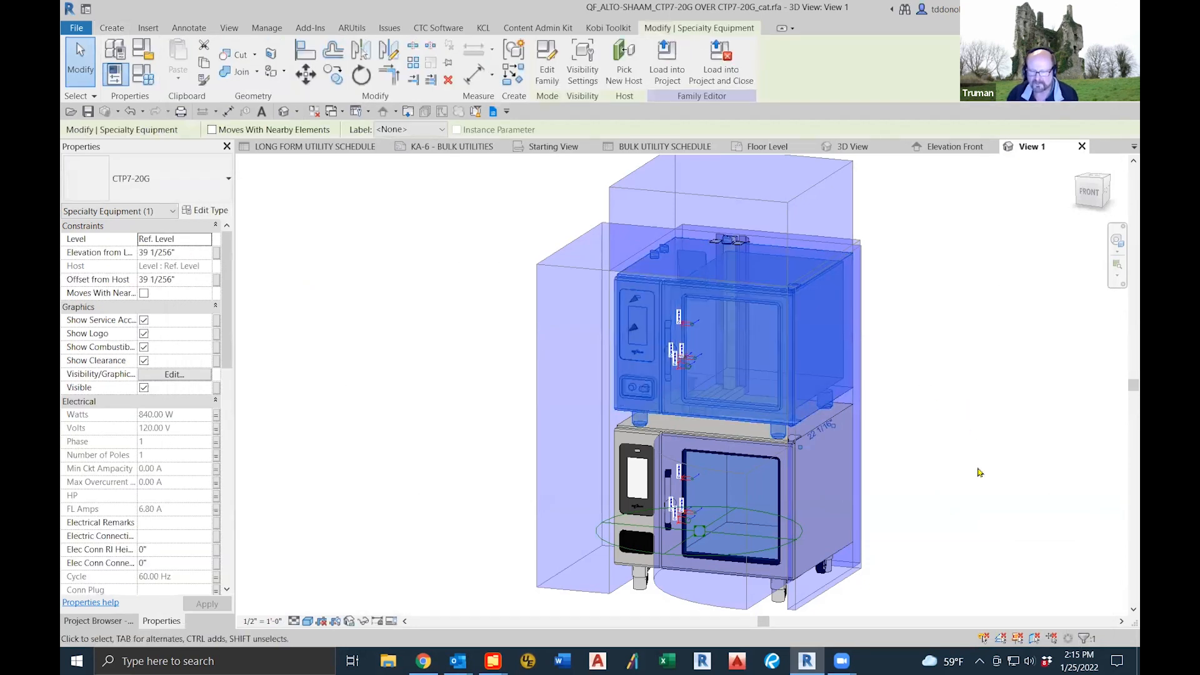
left_click(639, 594)
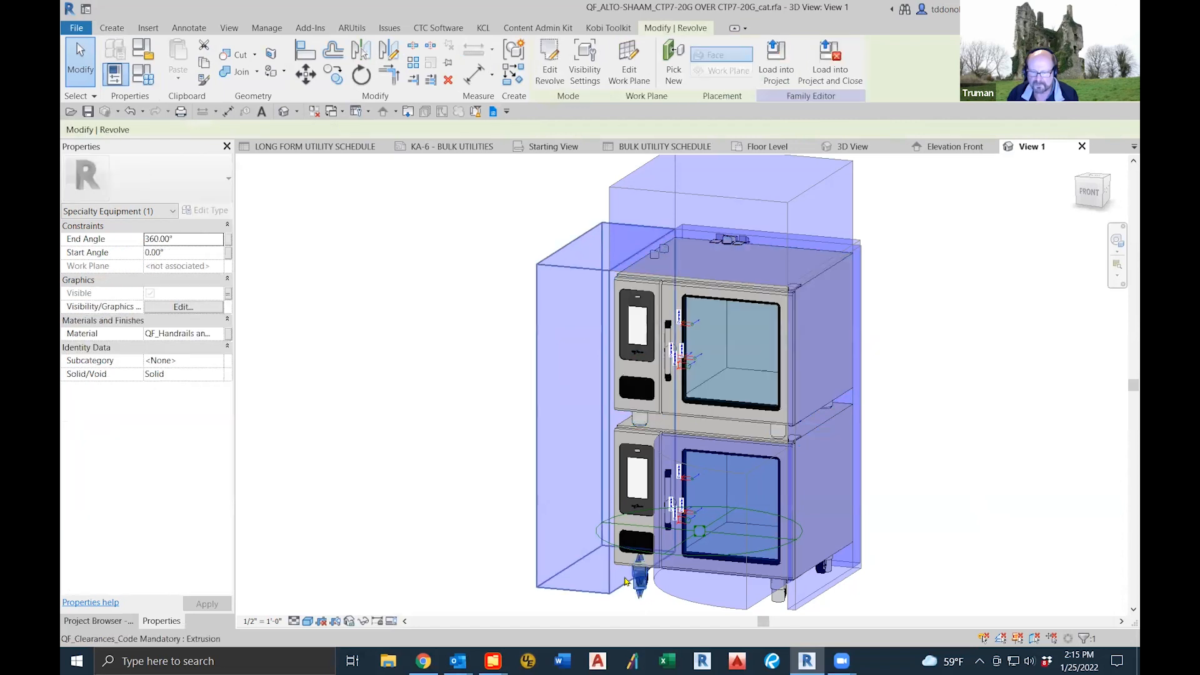
left_click(778, 591)
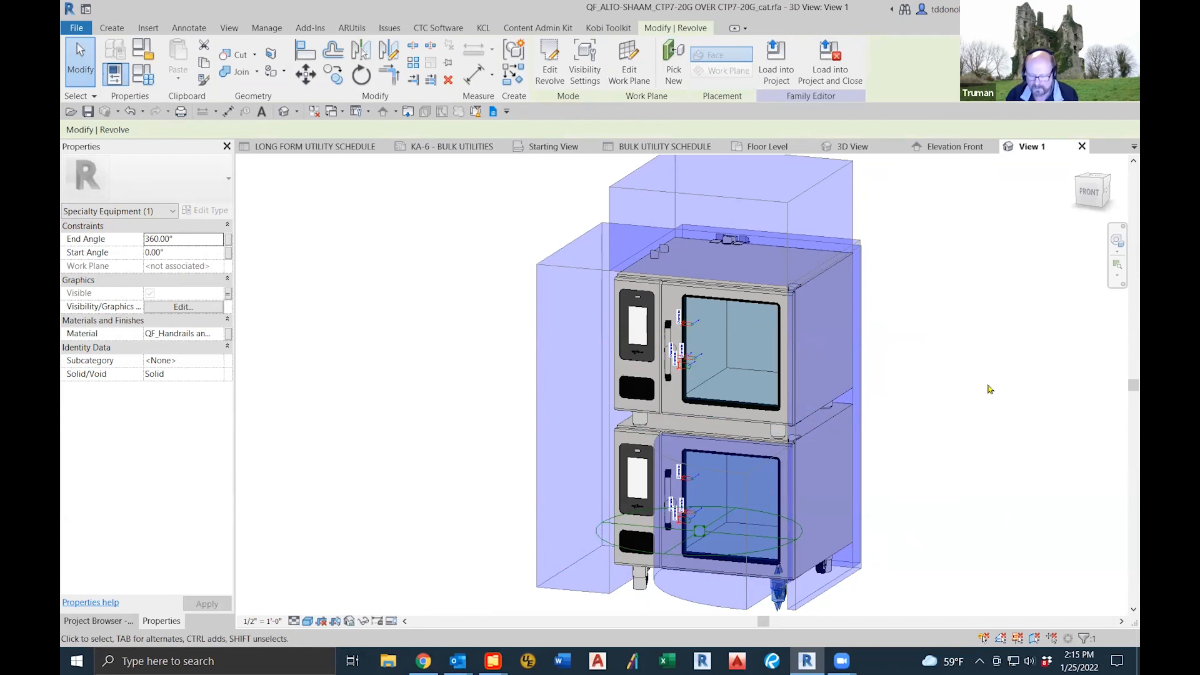
scroll(989, 391, "down", 2)
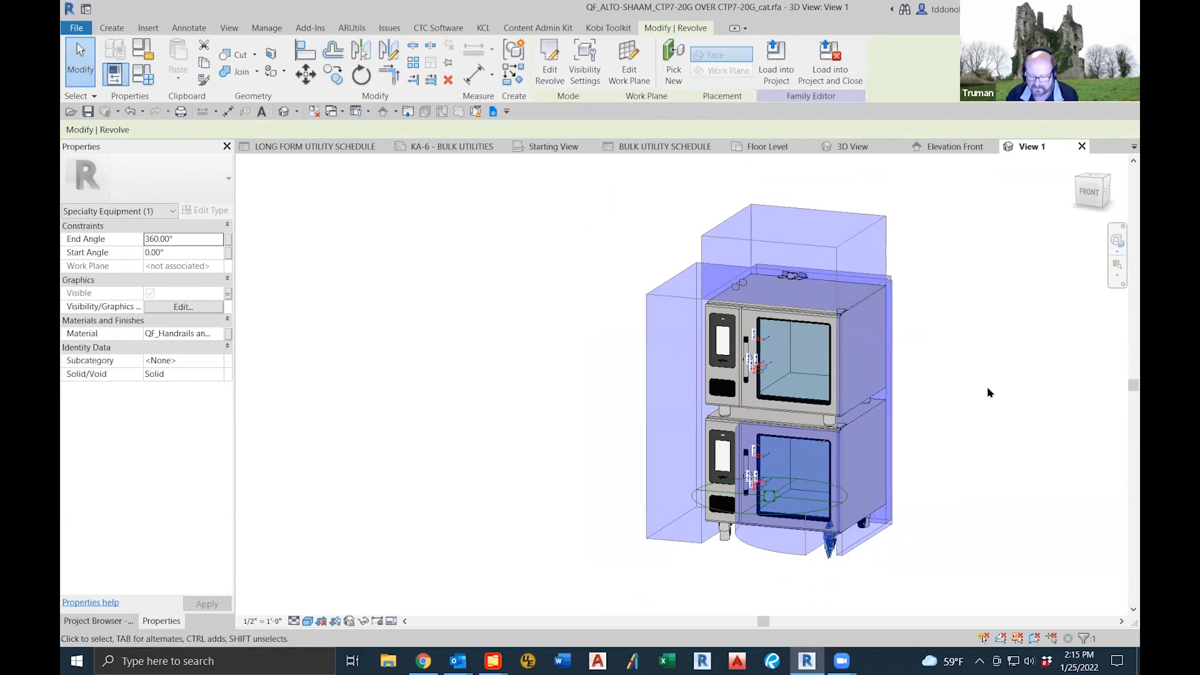
Step: Select all instances of the nested CTP7-20G specialty equipment type in the entire project
left_click(94, 621)
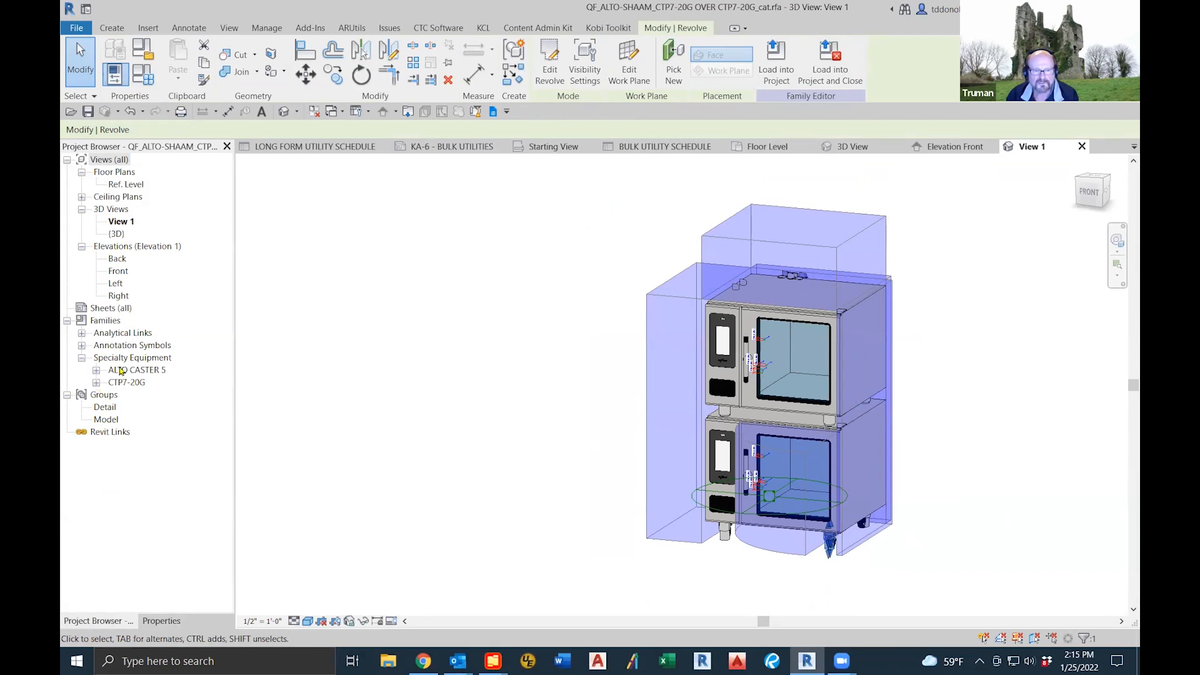
left_click(97, 383)
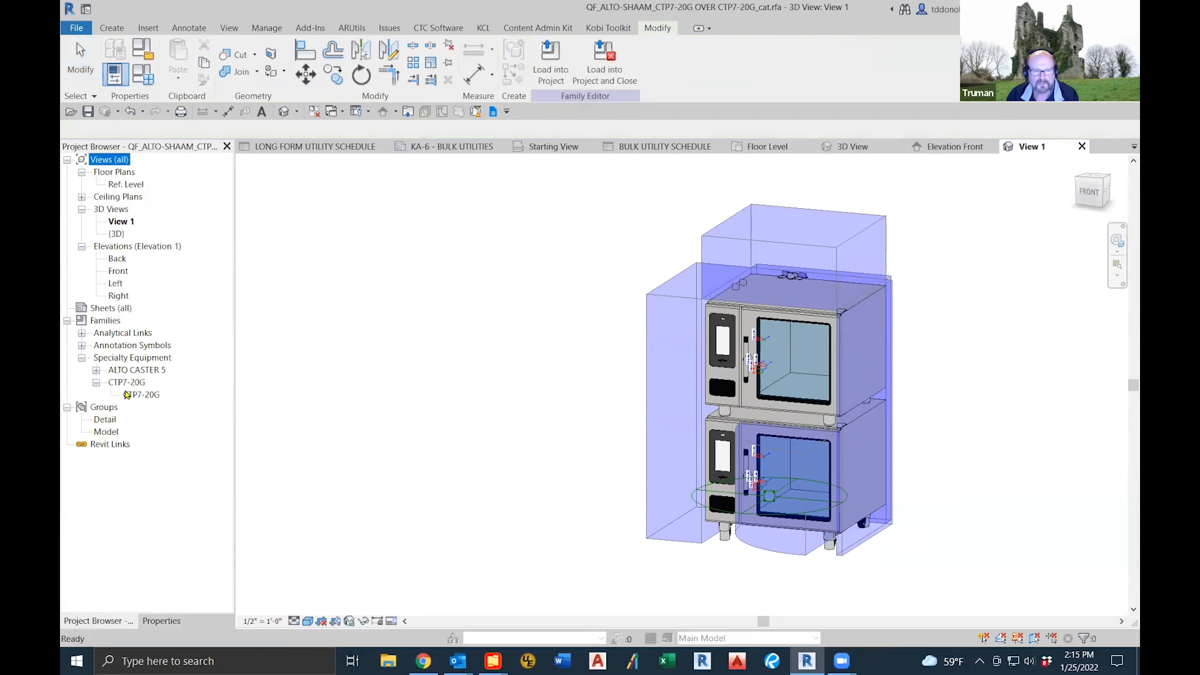
left_click(125, 383)
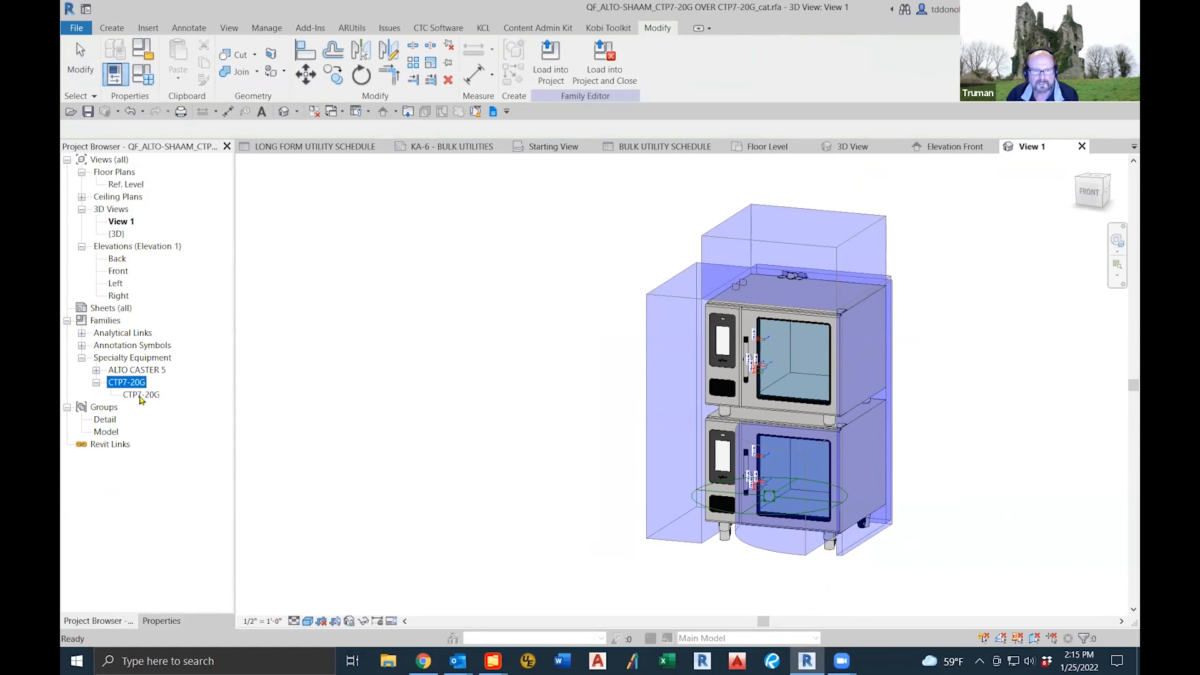
left_click(142, 395)
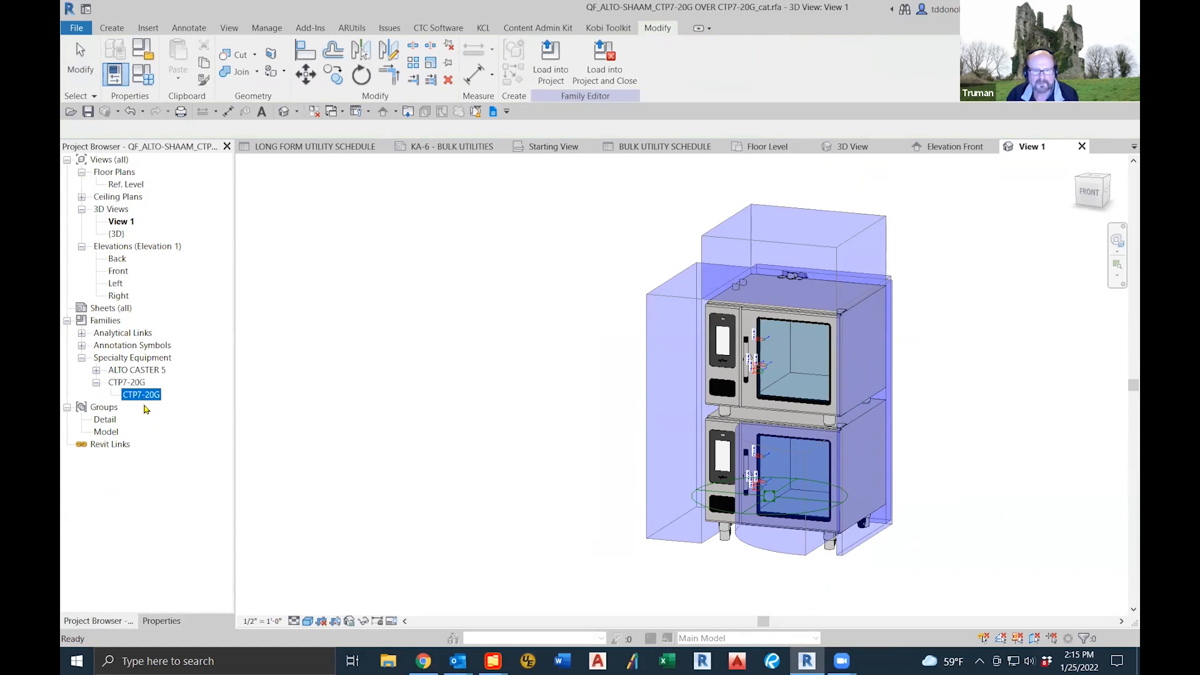
right_click(140, 395)
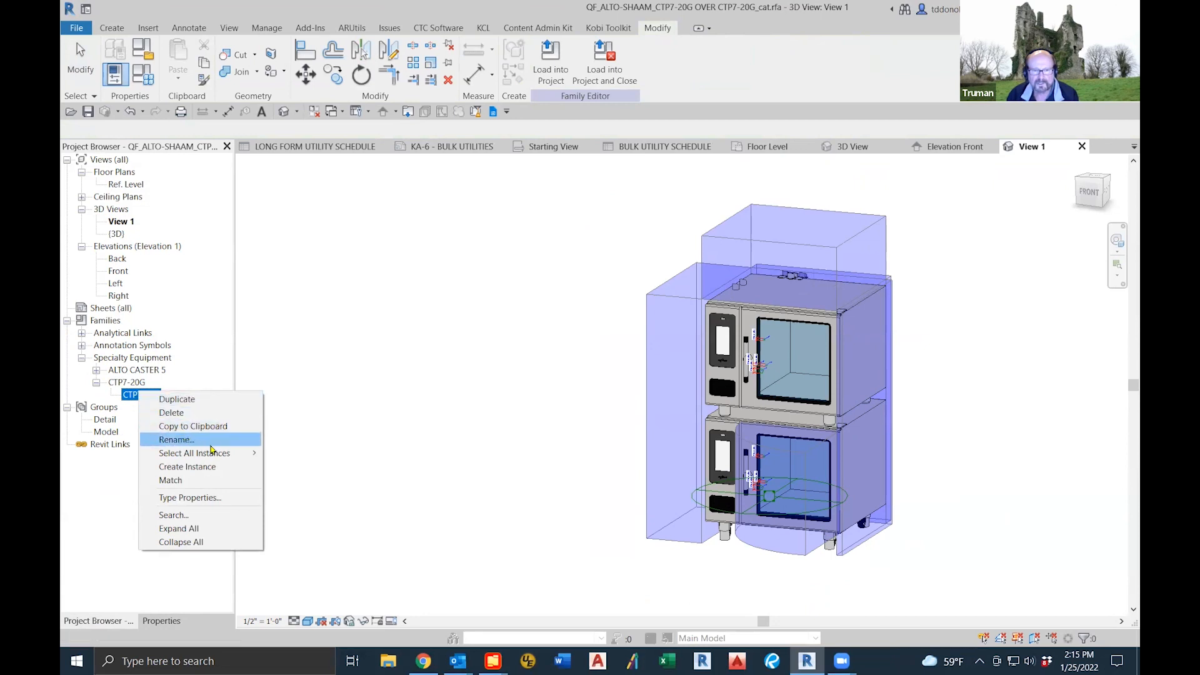
mouse_move(223, 455)
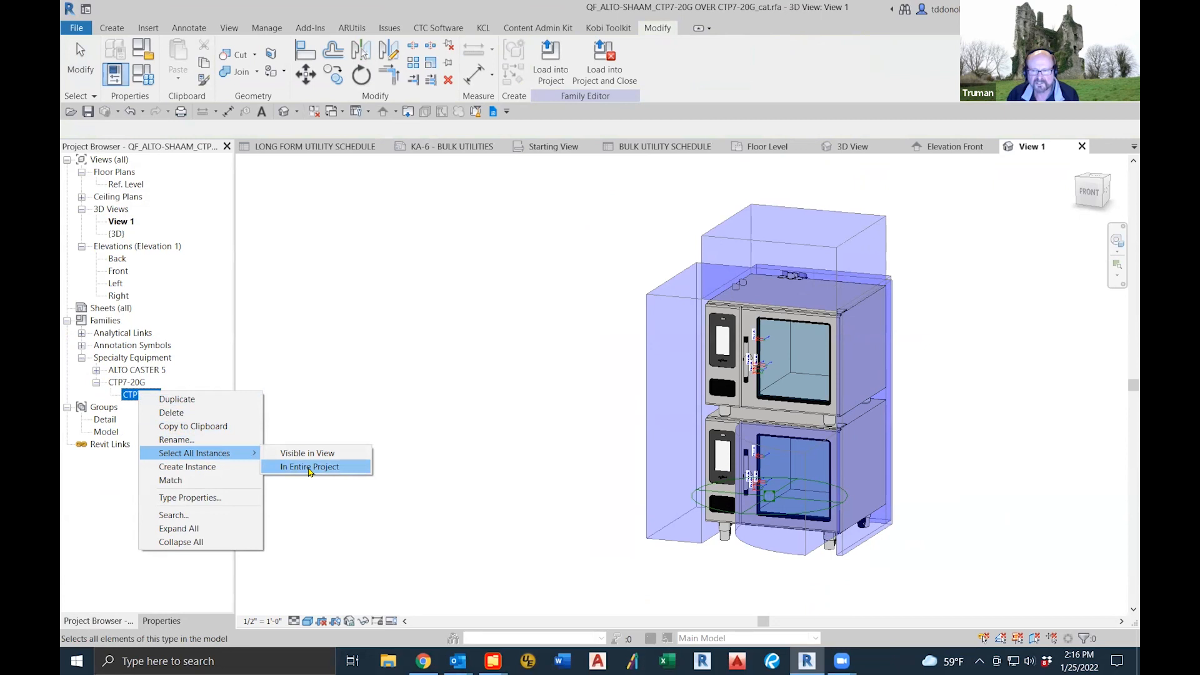
left_click(309, 469)
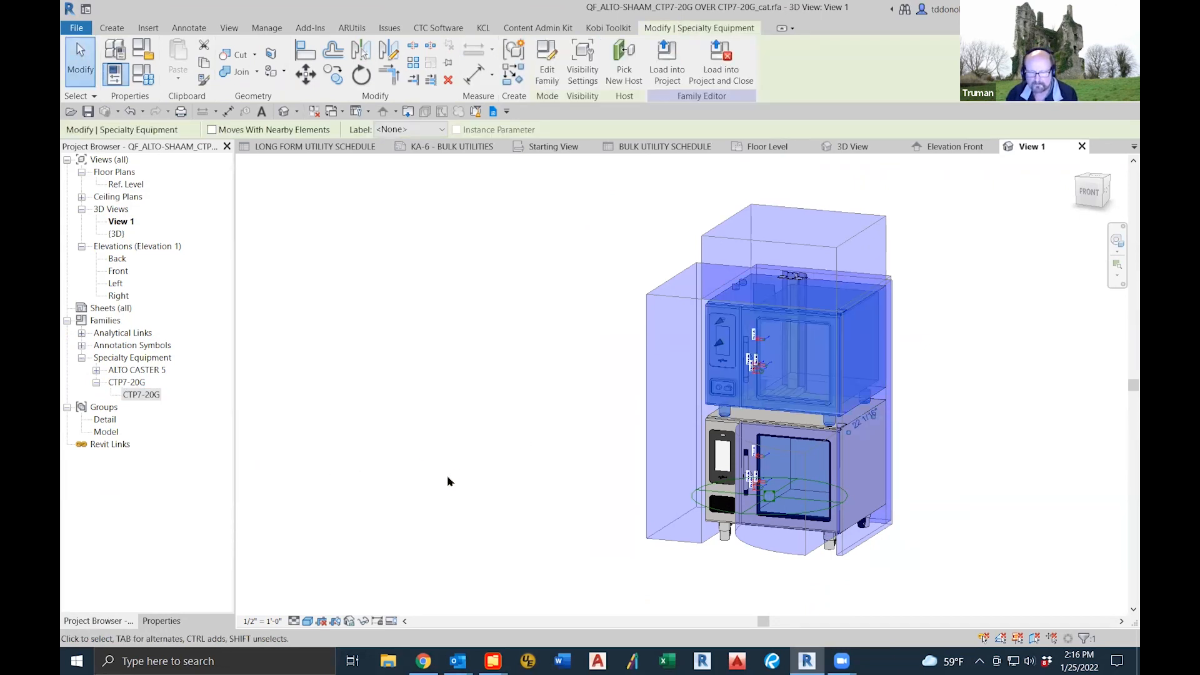
Step: Associate the nested upper oven's Item Number with the Top Oven Item Number family parameter
left_click(161, 622)
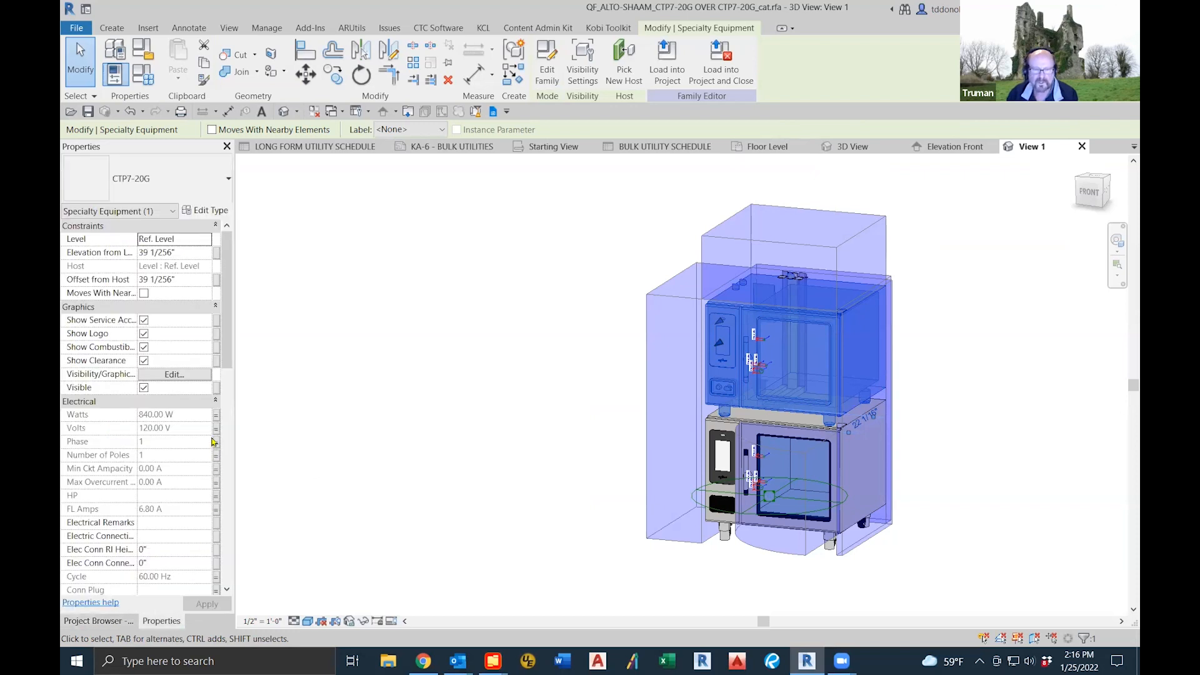
left_click_drag(235, 411, 368, 411)
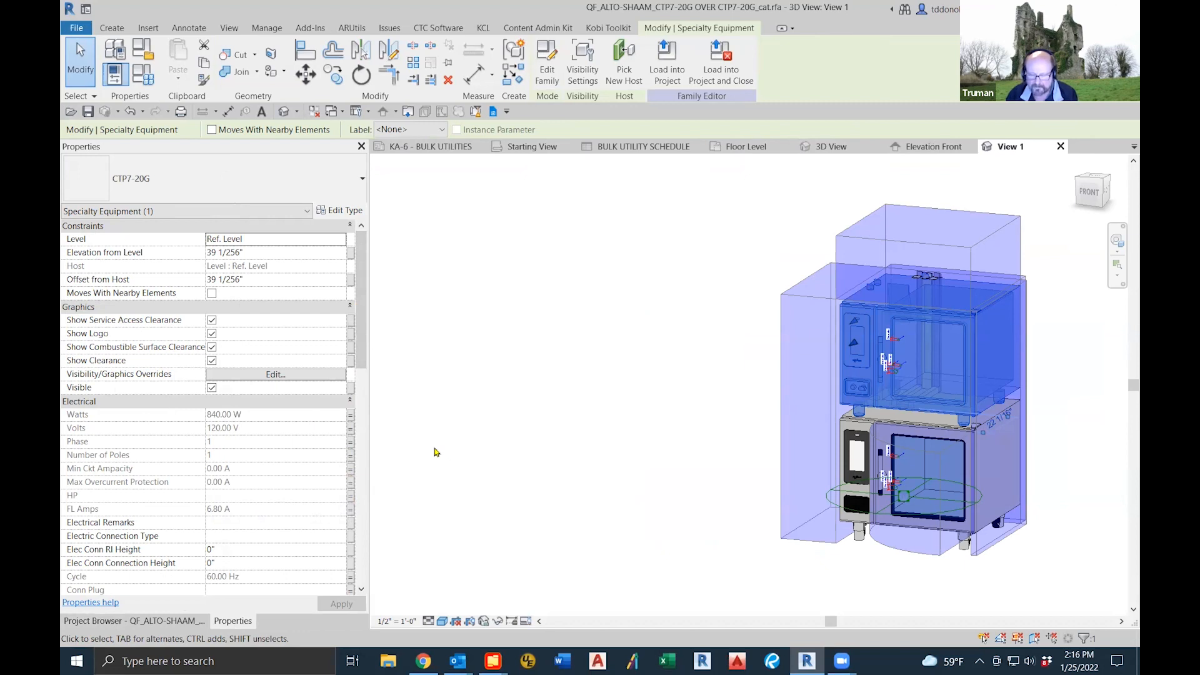
scroll(360, 378, "down", 1)
scroll(361, 378, "down", 10)
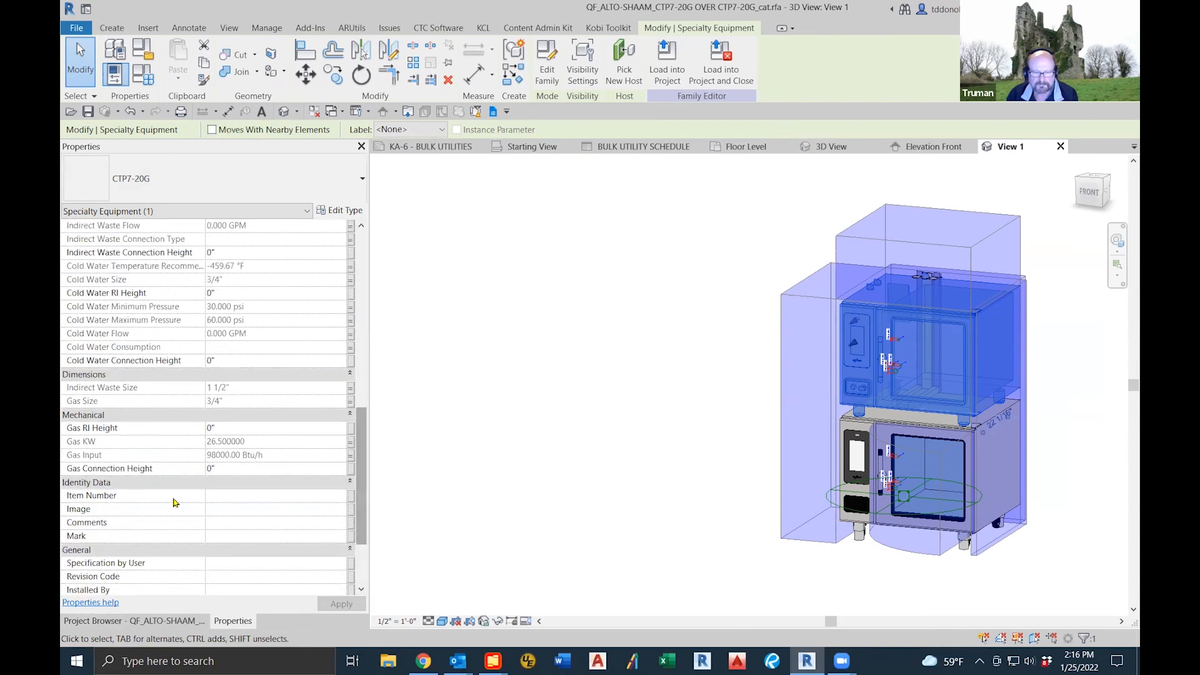
left_click(351, 501)
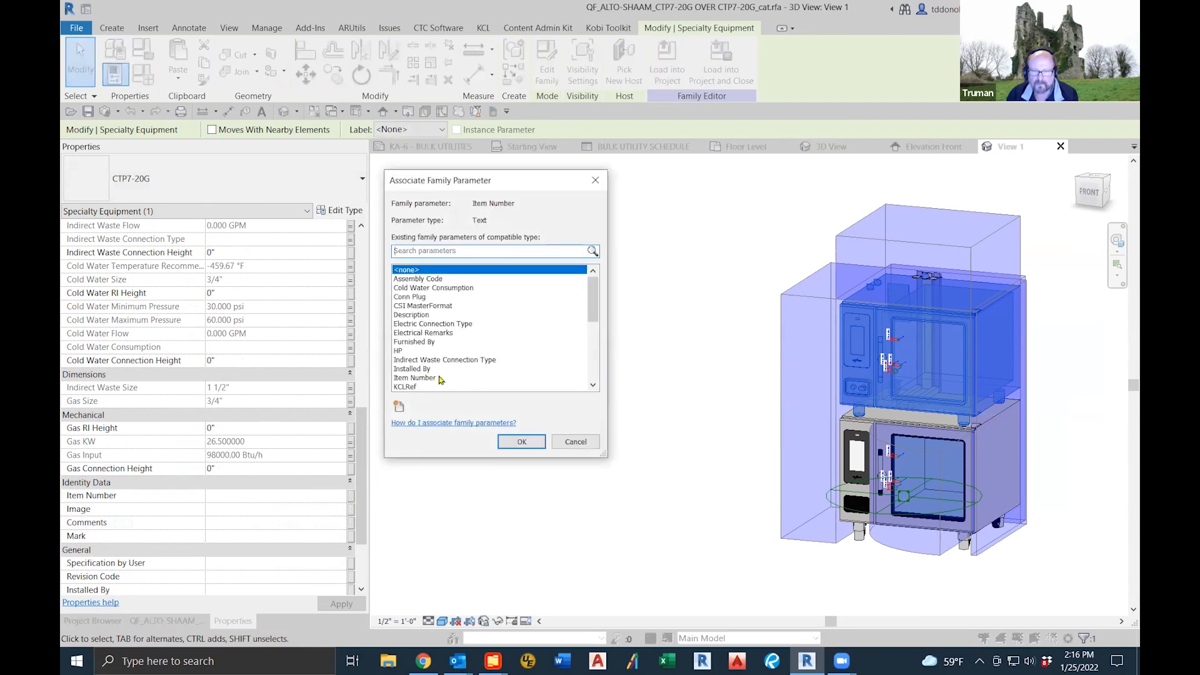
left_click_drag(592, 305, 596, 370)
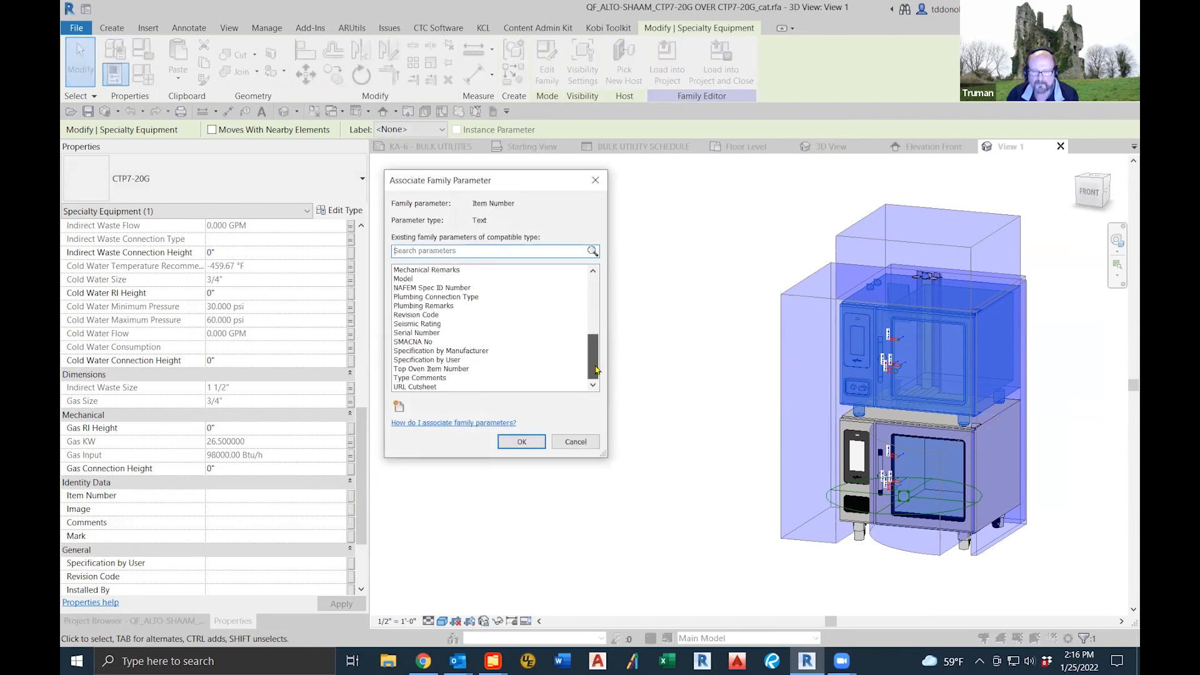
left_click(441, 369)
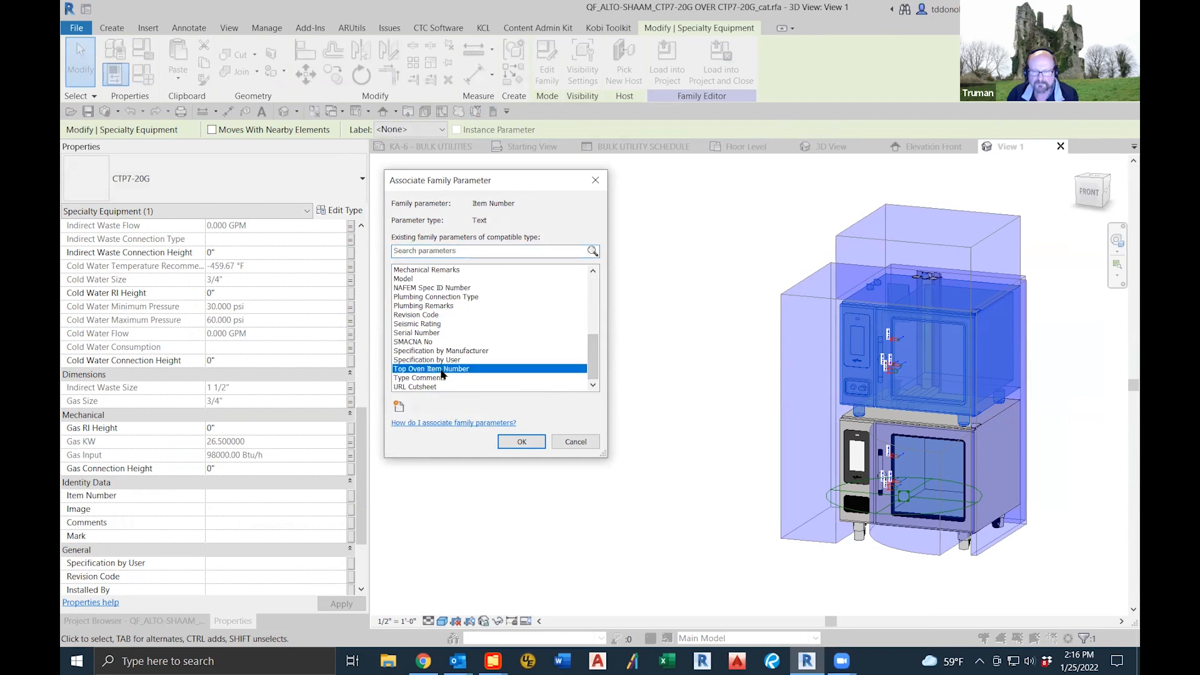
left_click(518, 442)
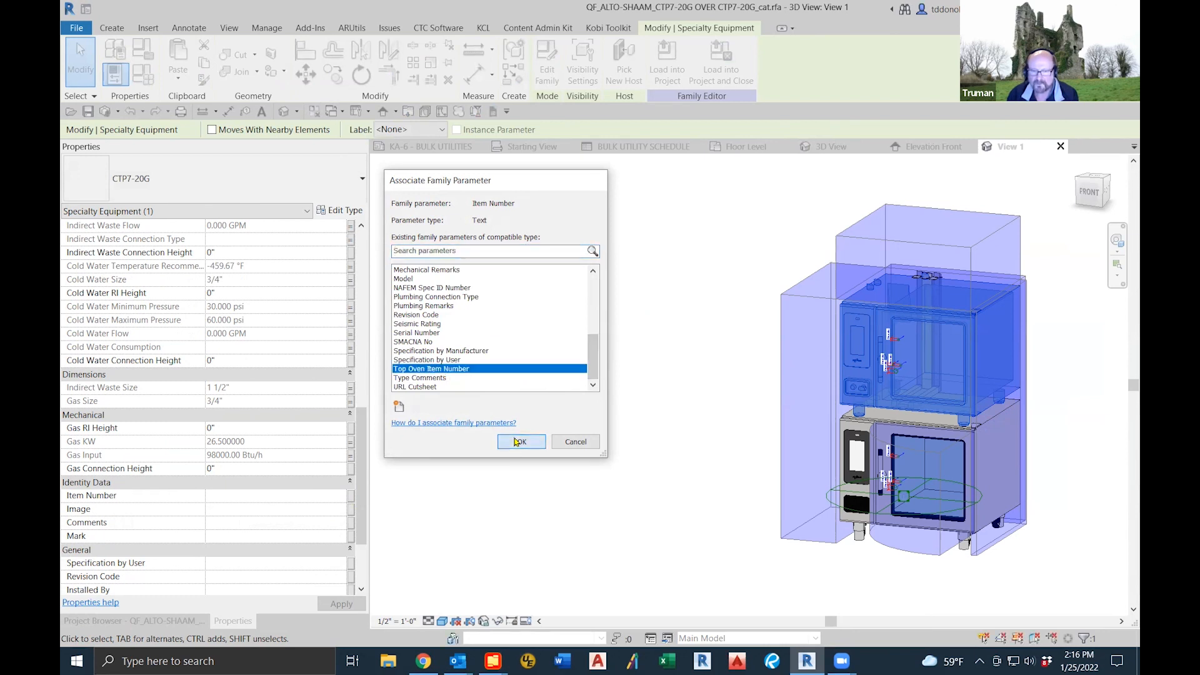
Step: Save the stacked oven family over its existing file and load it into Family Fixing-2022.rvt, overwriting the existing version and its parameter values
left_click(88, 112)
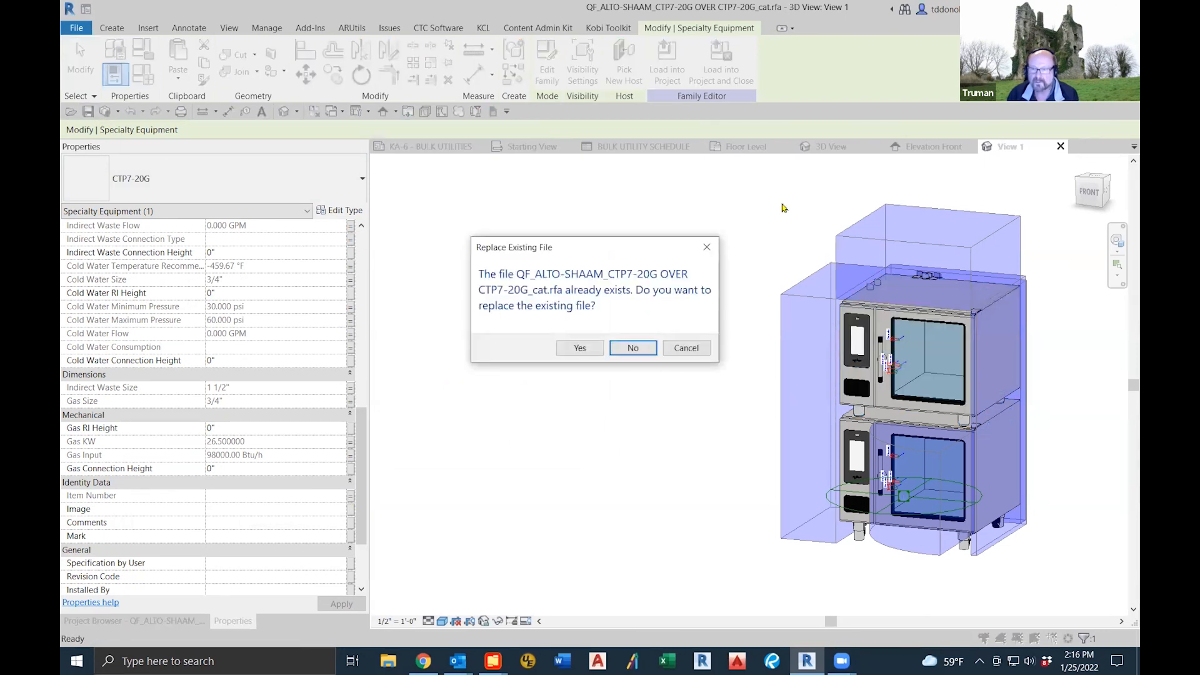
left_click(577, 349)
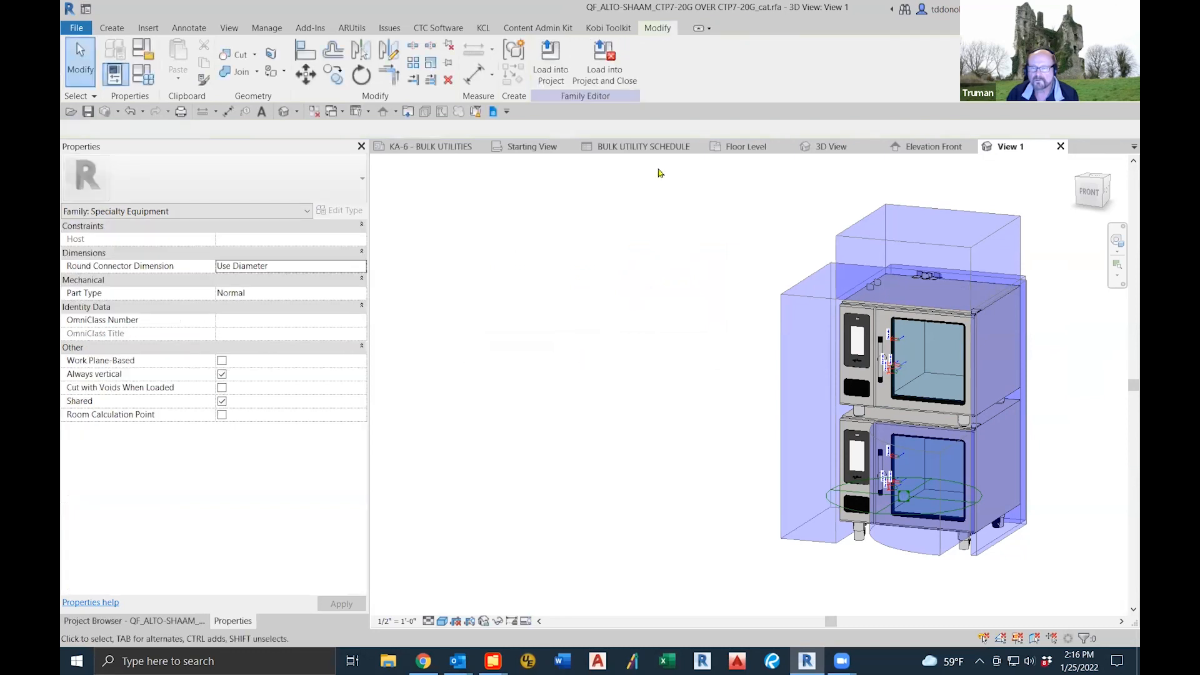
left_click(610, 63)
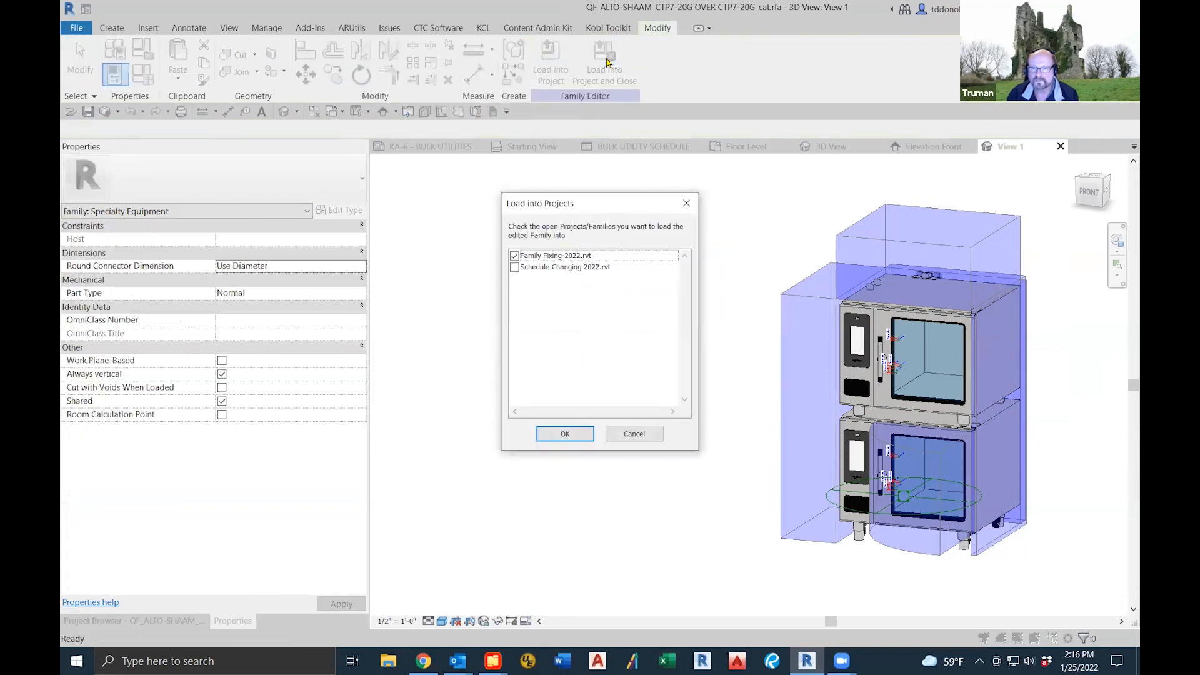
left_click(565, 434)
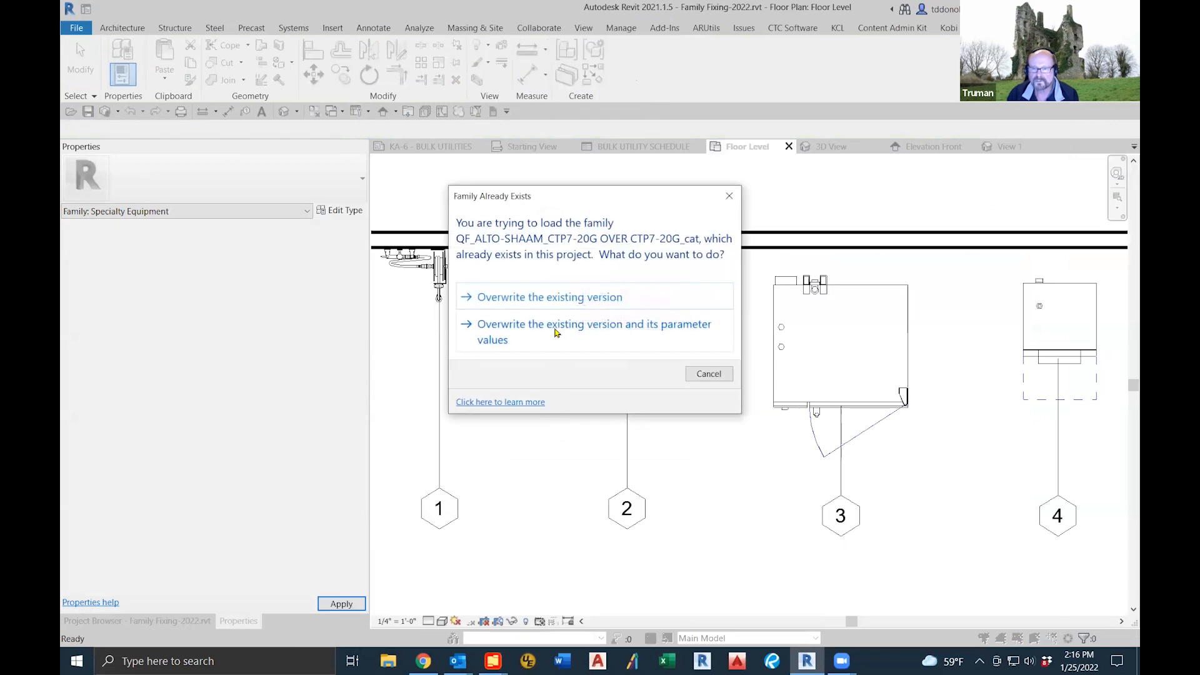
left_click(629, 329)
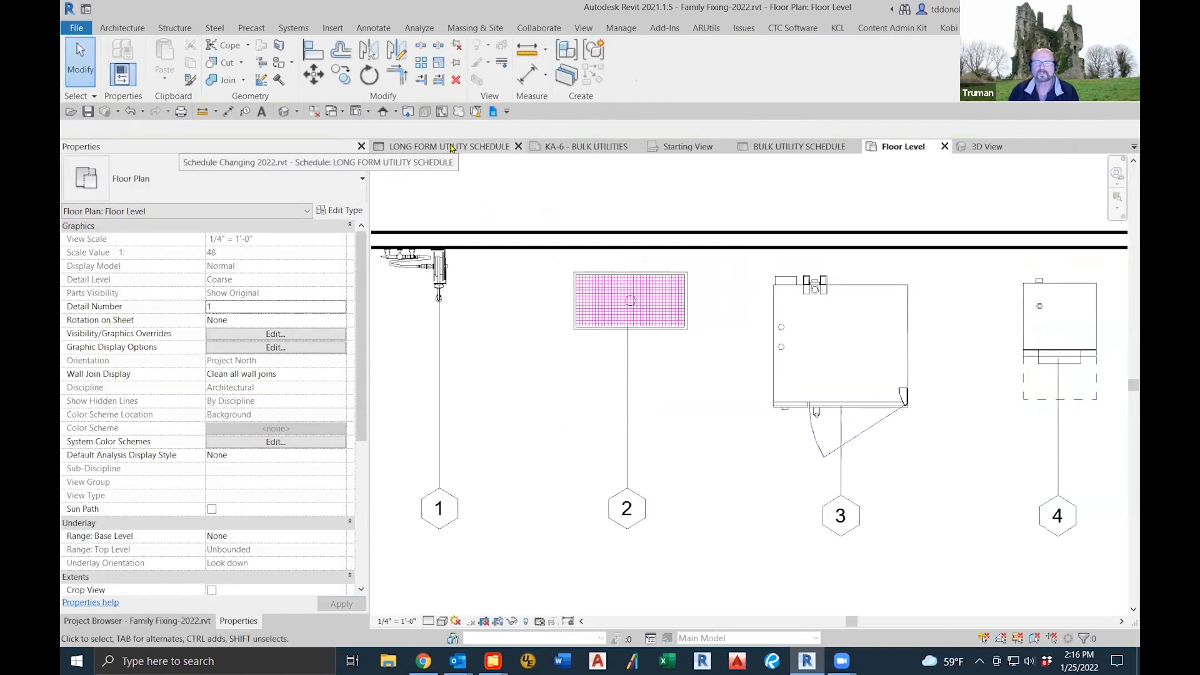
Step: Set the Top Oven Item Number of the item 3 oven in the Floor Level plan to 3A
left_click(778, 147)
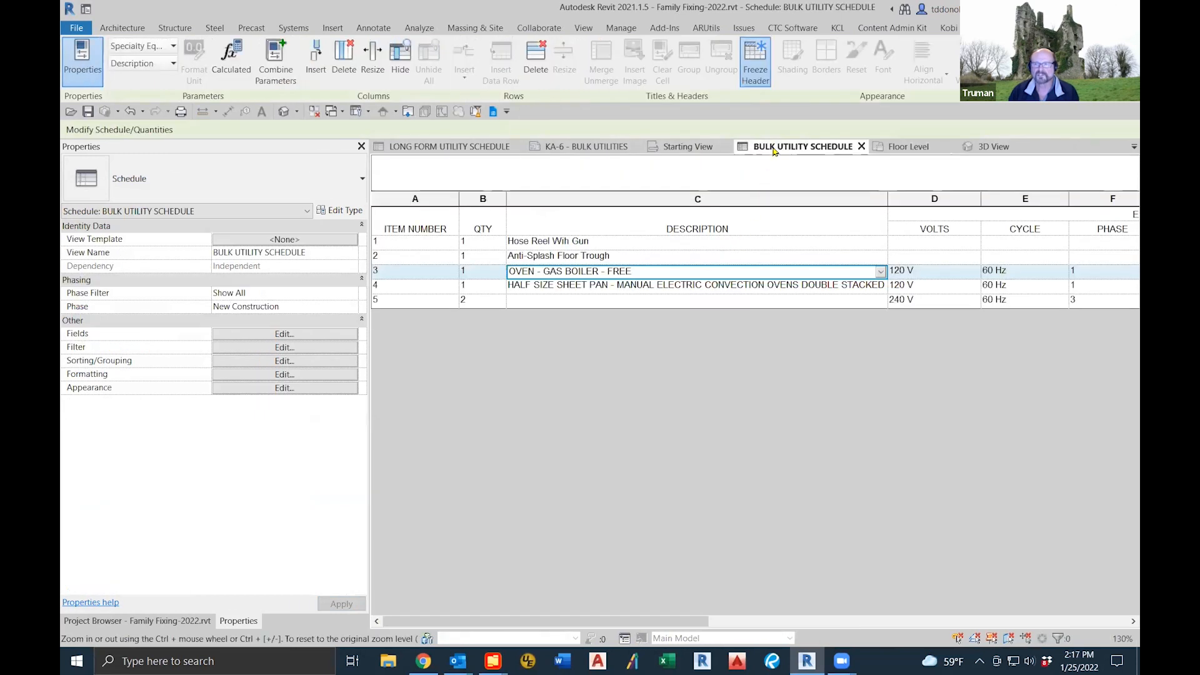
left_click(877, 149)
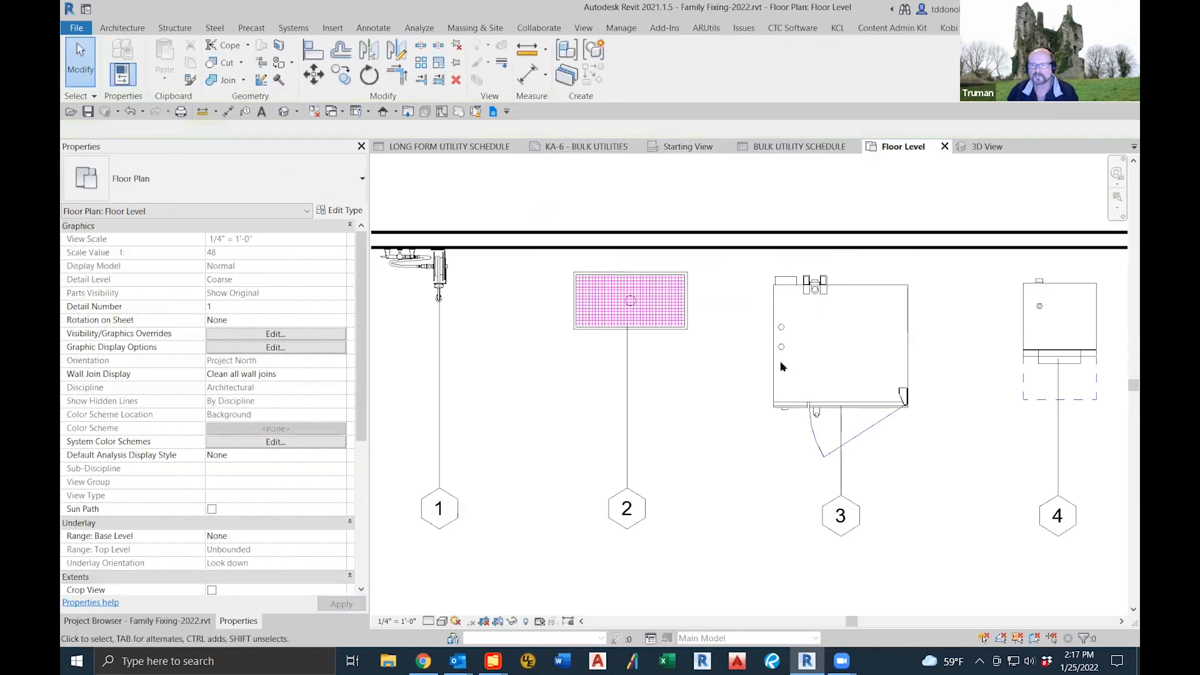
left_click(779, 369)
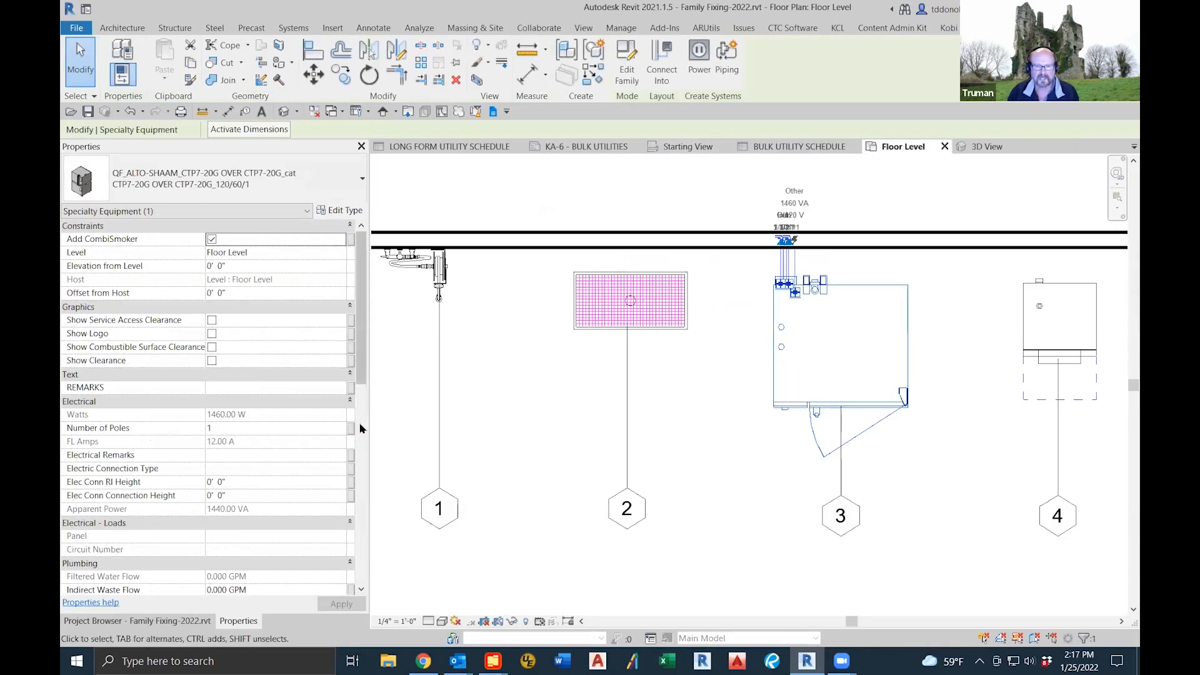
left_click_drag(364, 384, 369, 471)
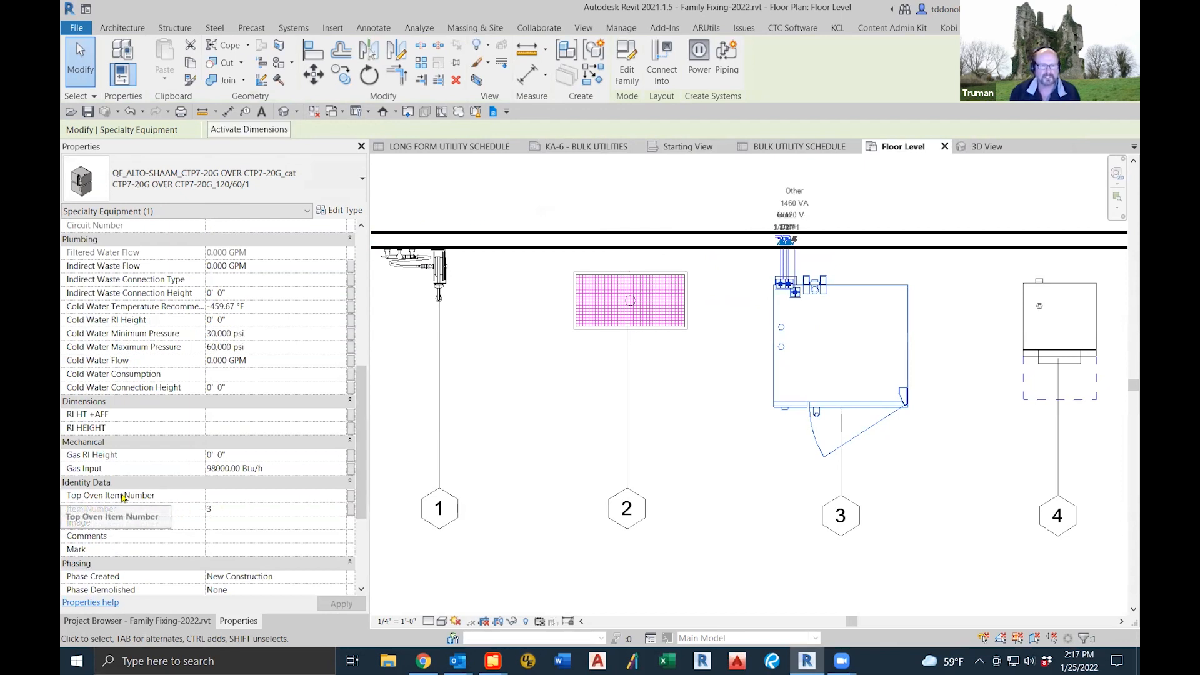
left_click(227, 496)
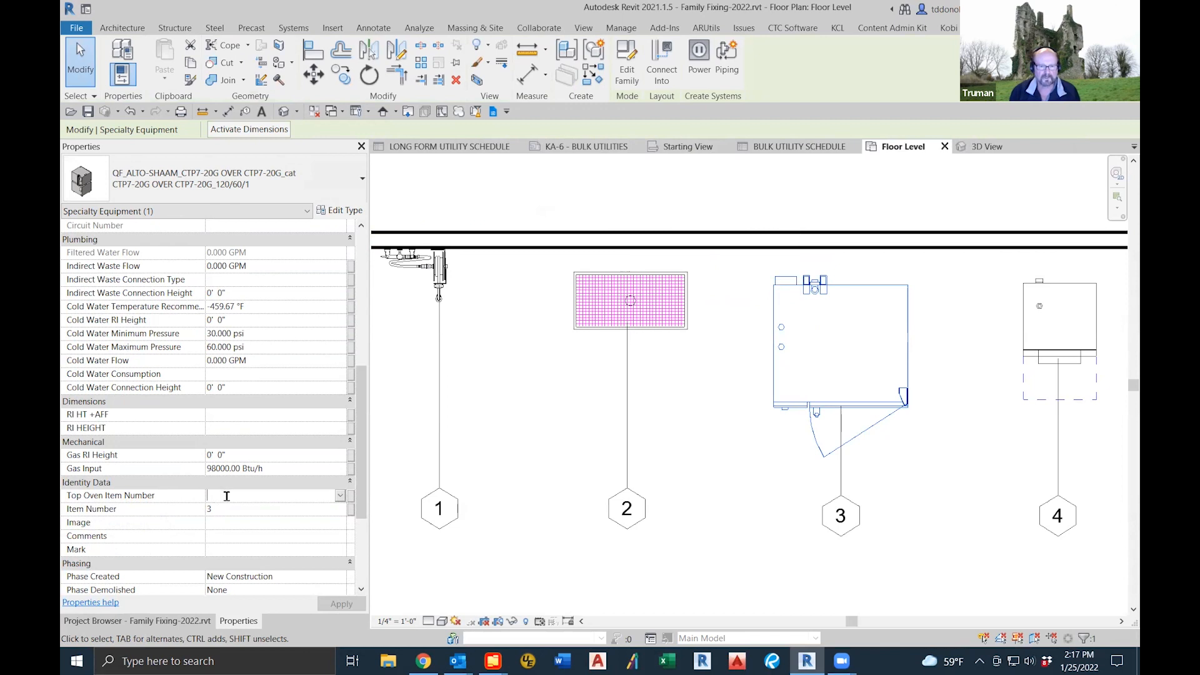
type("3A")
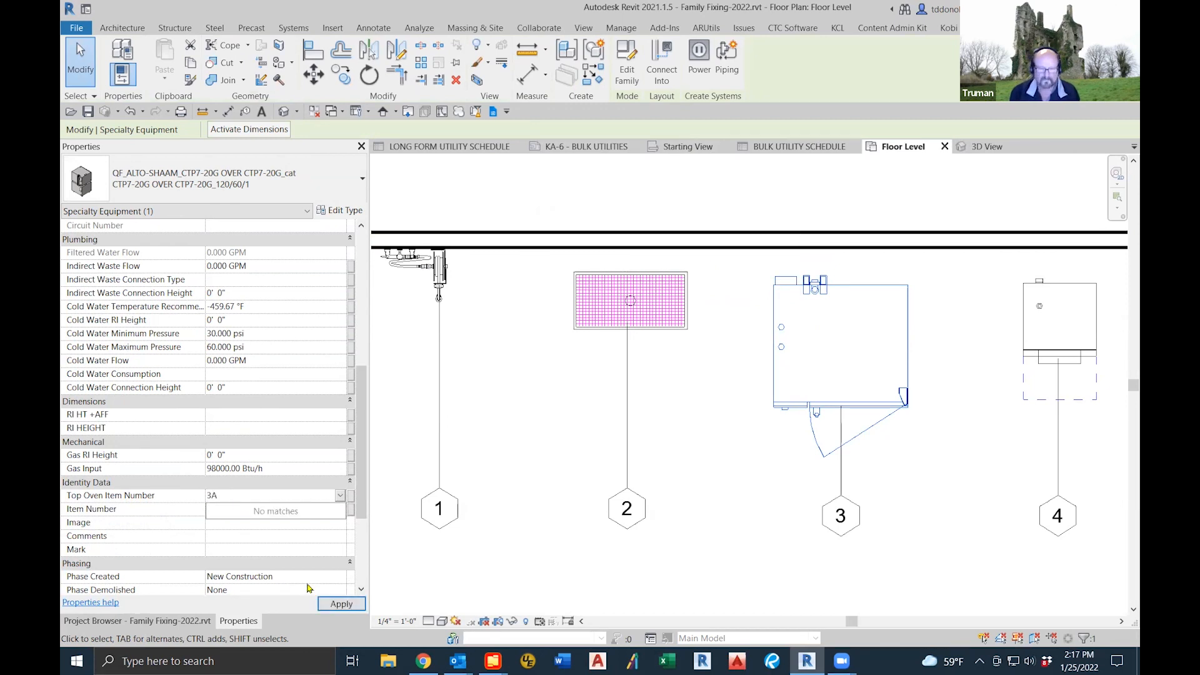
left_click(335, 603)
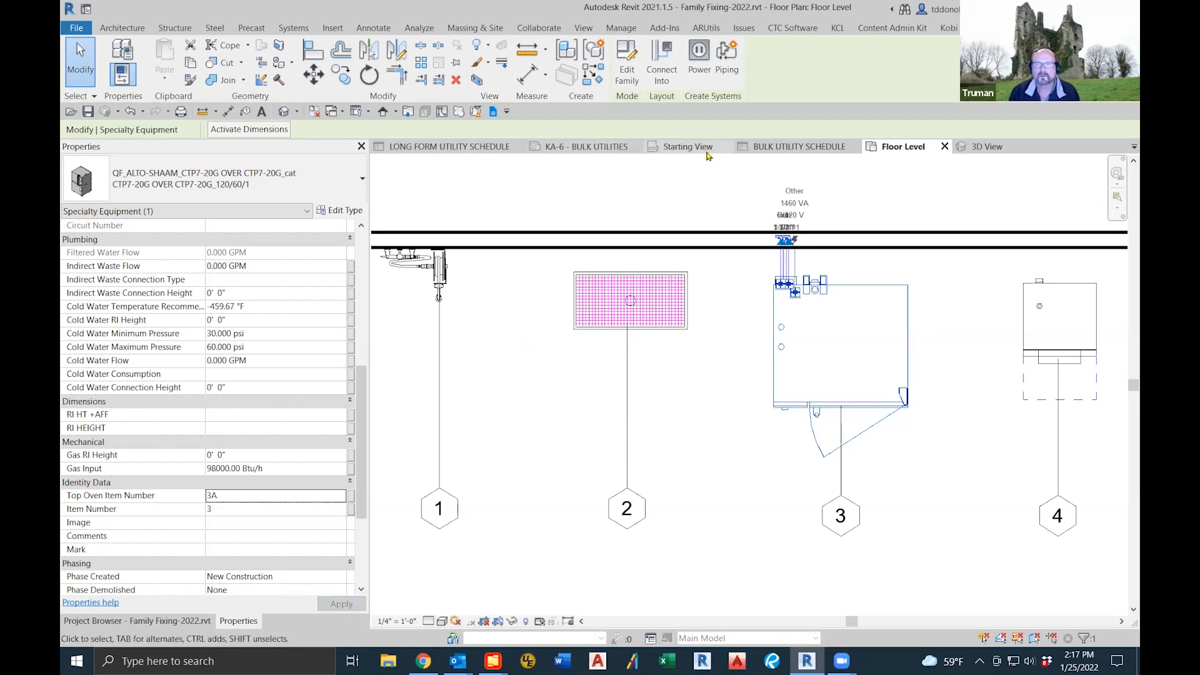
Step: Change the description of item 3 in the BULK UTILITY SCHEDULE to Double Combi Oven for all elements of its type
left_click(758, 150)
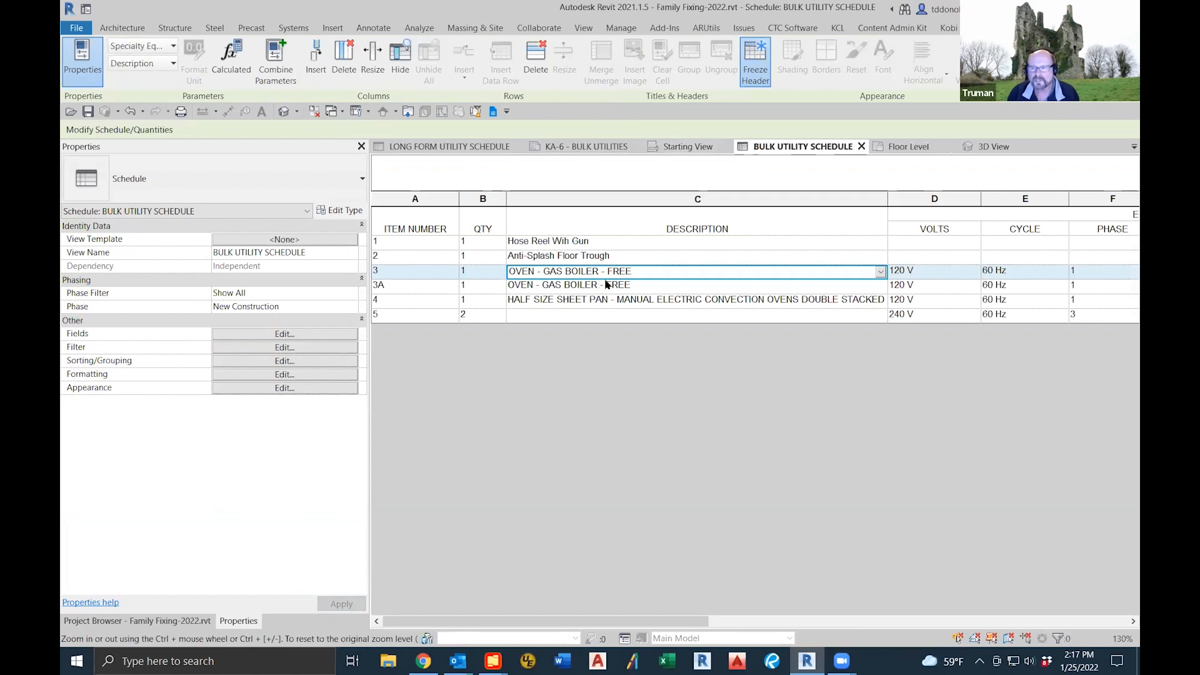
left_click_drag(641, 622, 670, 625)
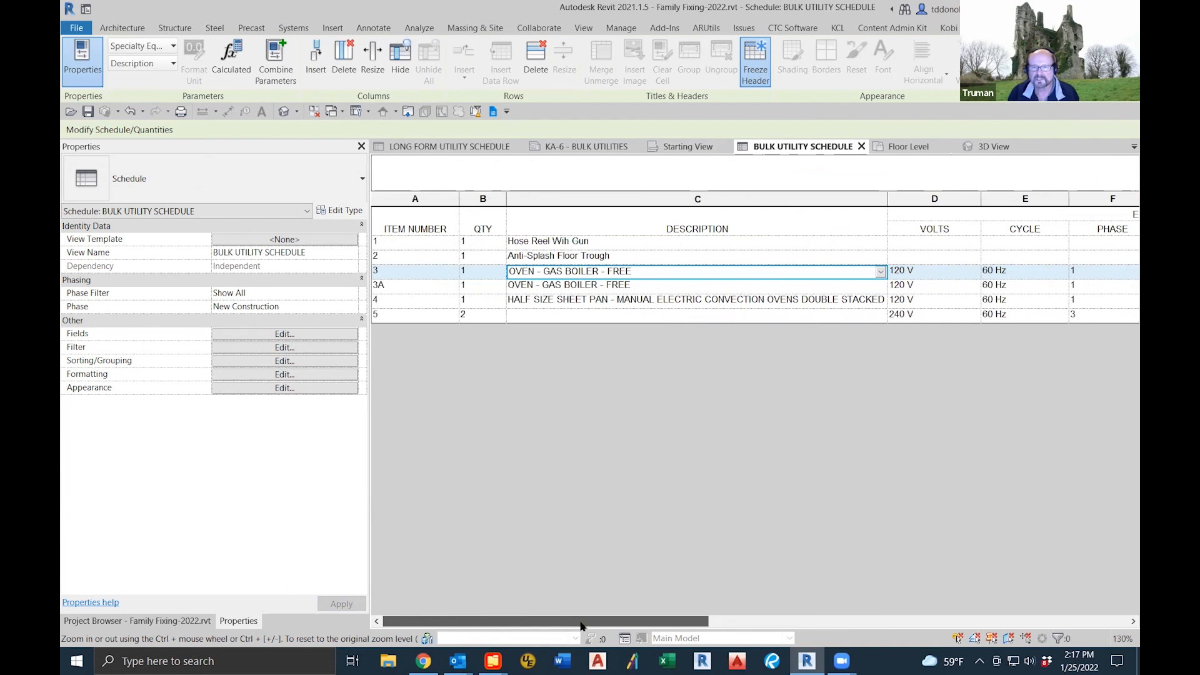
left_click(653, 272)
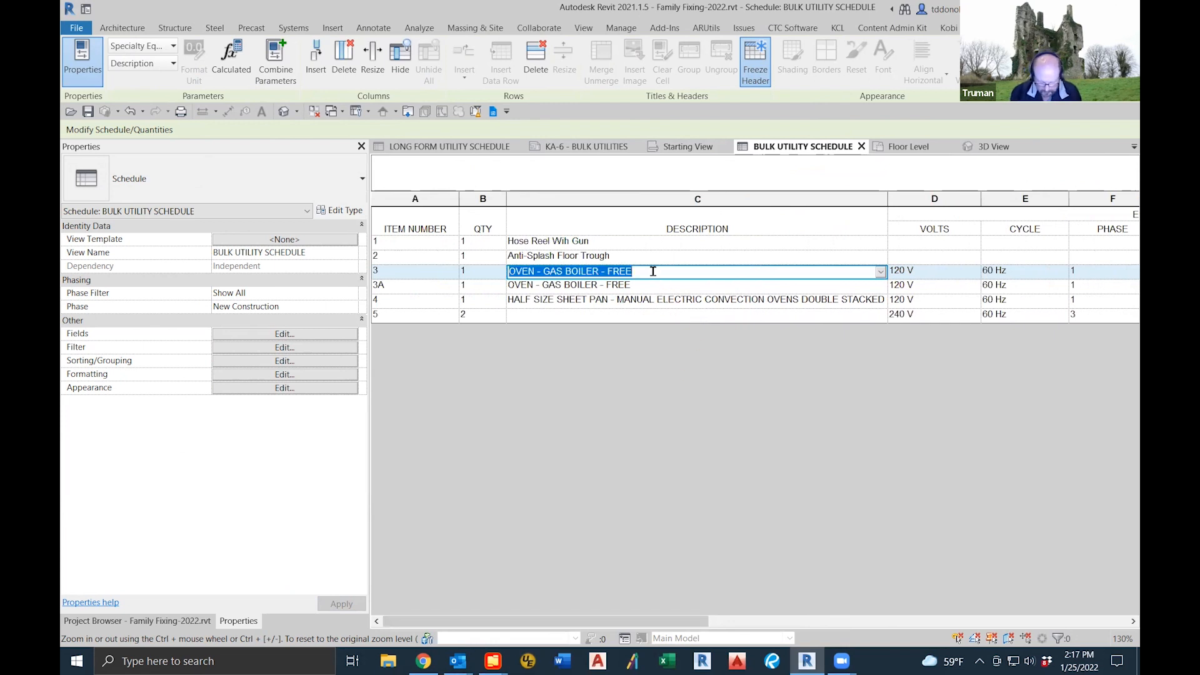
type("Double C")
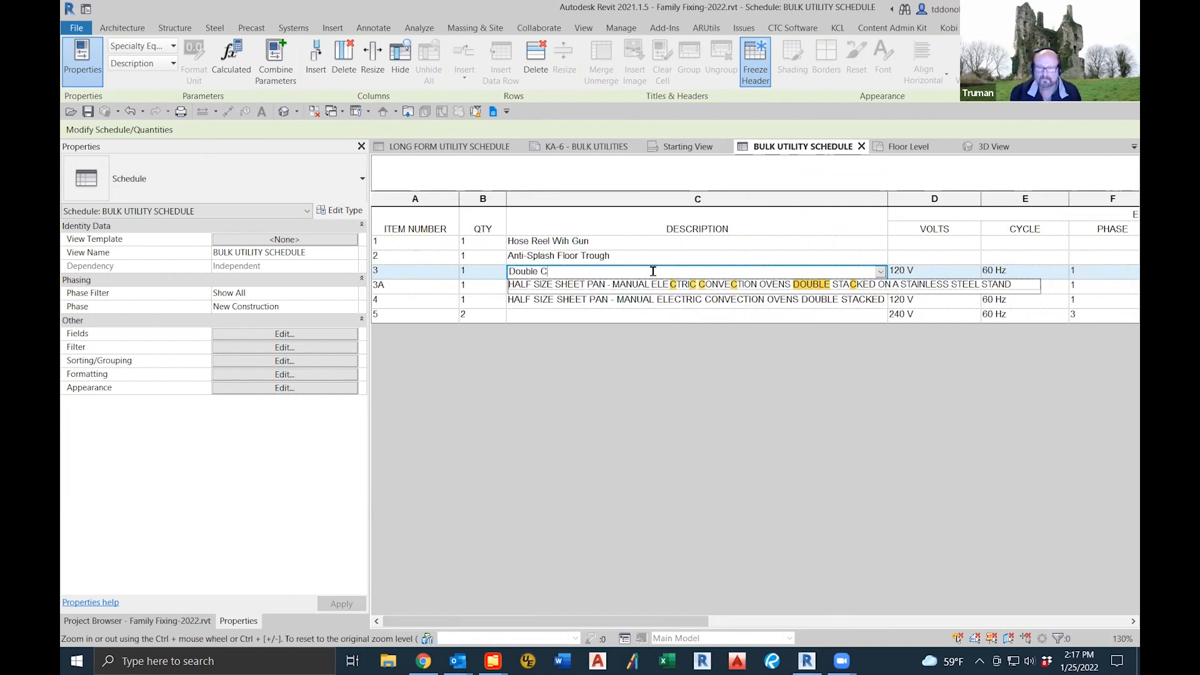
type("ombi Oven")
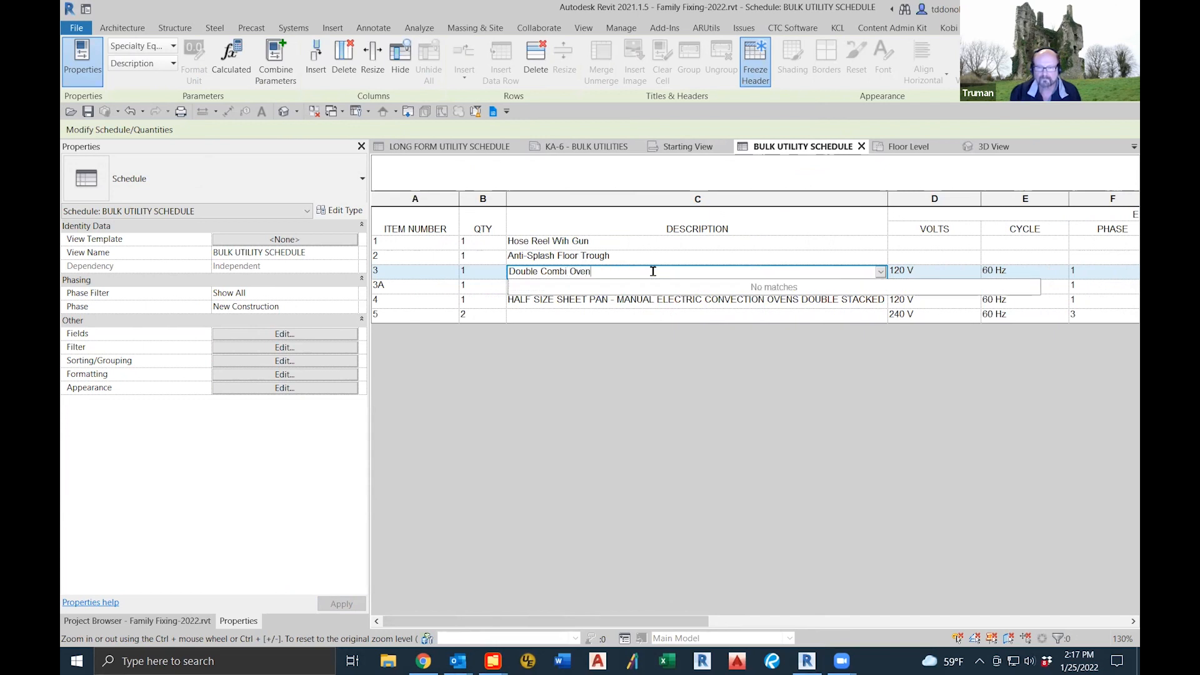
key("Return")
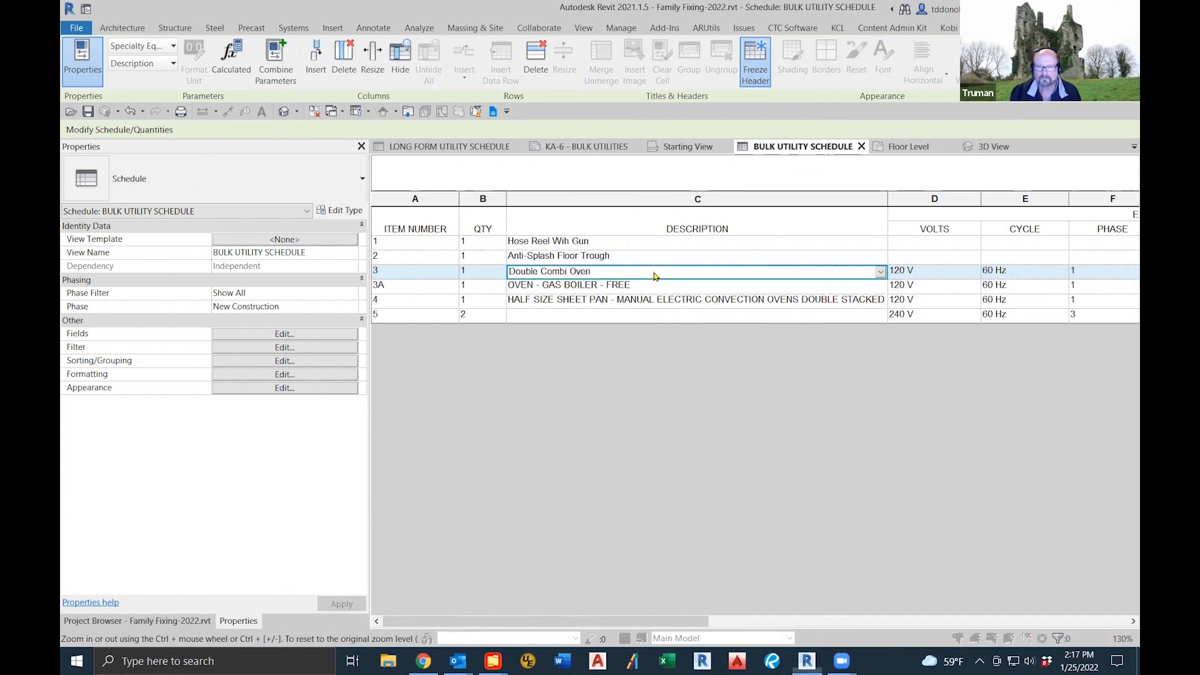
left_click(639, 364)
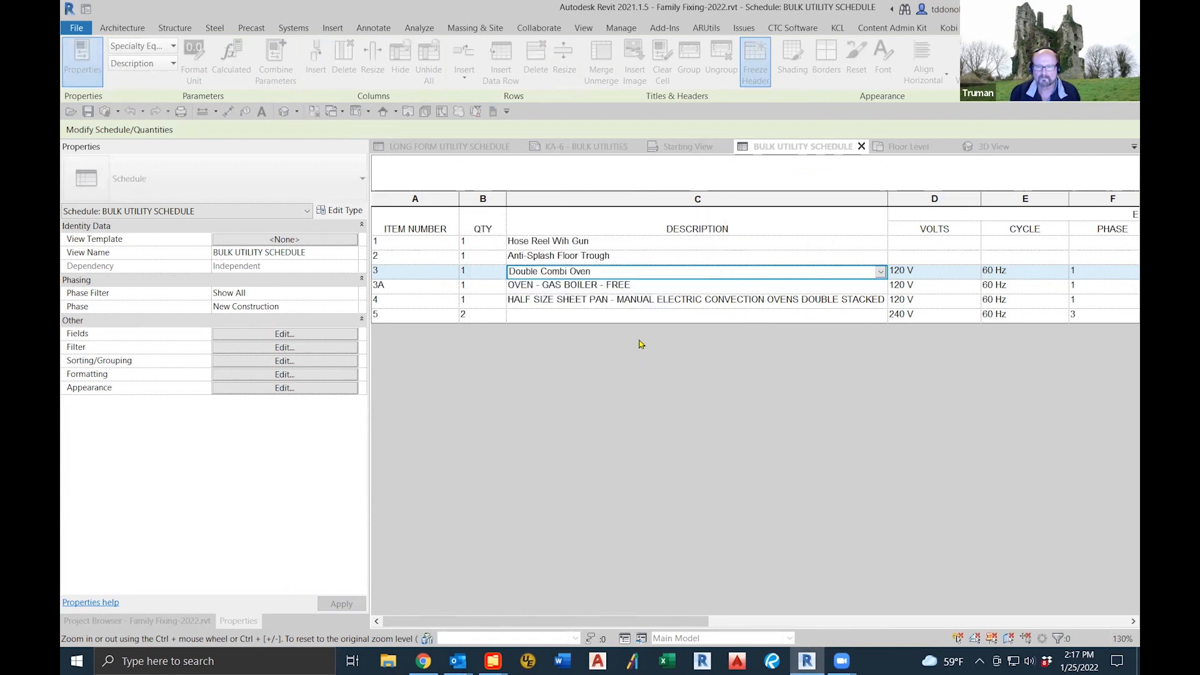
Step: Change the description of item 3A in the schedule to Top Combi Oven for all elements of type CTP7-20G
left_click(646, 285)
type("Top O")
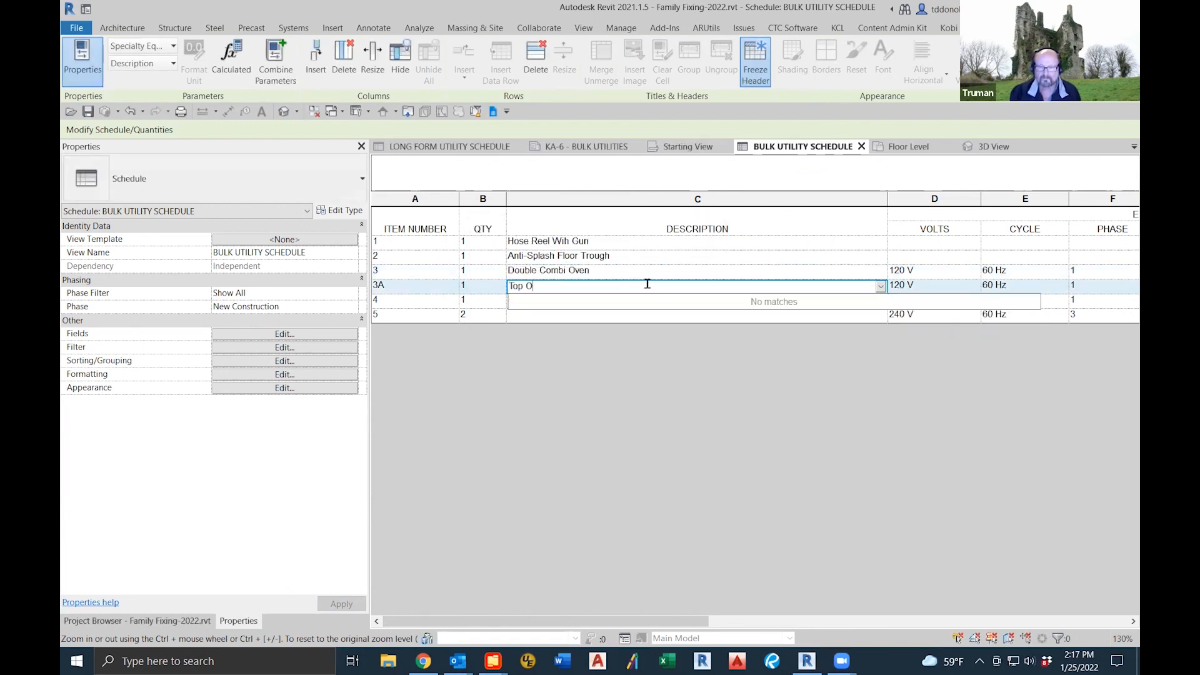
type("p Dom")
type("Co")
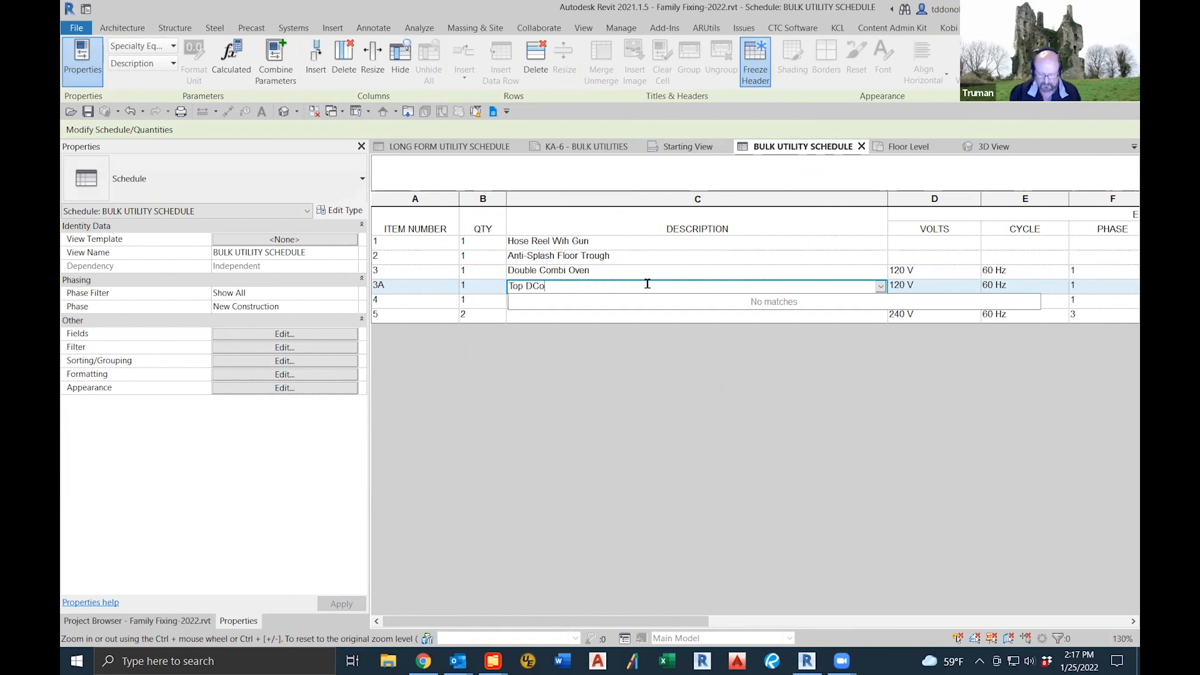
key("BackSpace")
key("BackSpace")
key("BackSpace")
key("BackSpace")
key("BackSpace")
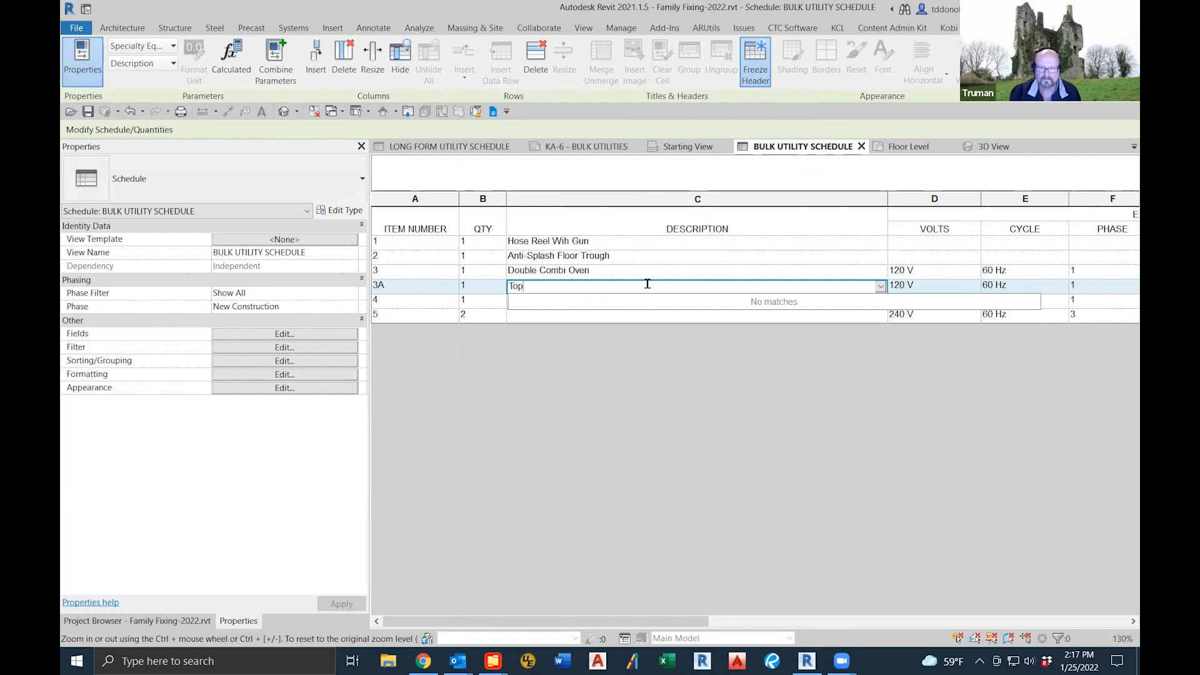
type("Combi O")
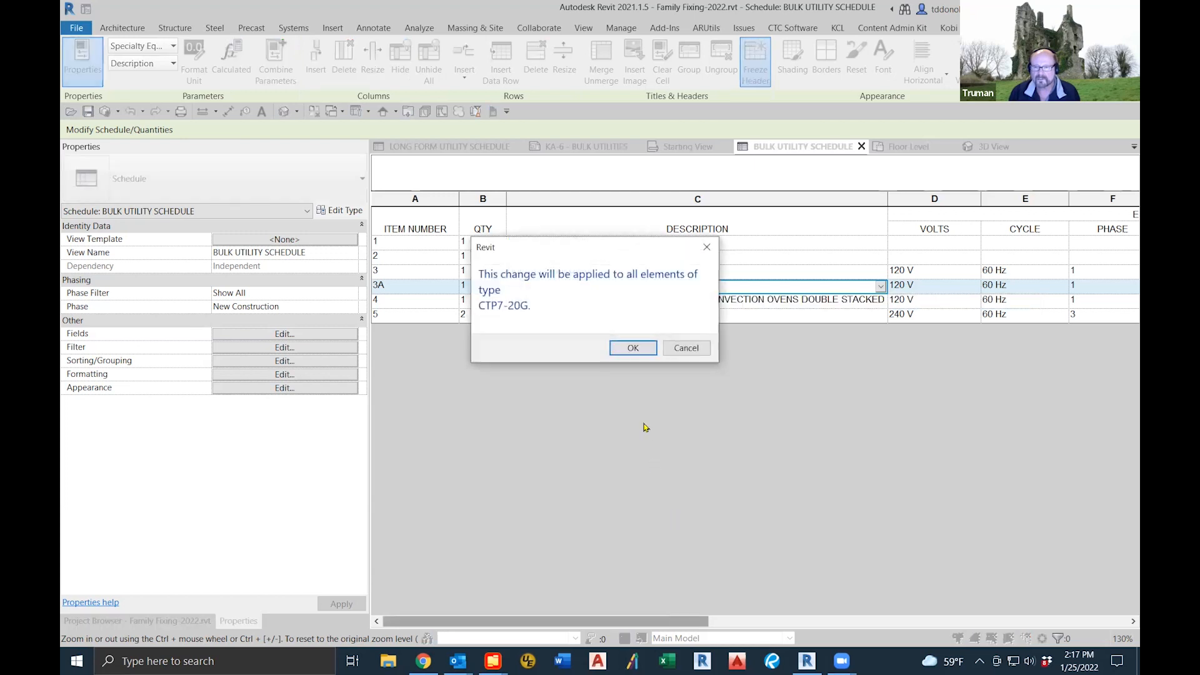
left_click(633, 348)
Step: Locate the schedule's item 4 double-stacked convection oven in the model and open its family for editing
mouse_move(688, 620)
left_mouse_down()
mouse_move(1114, 599)
mouse_move(954, 630)
mouse_move(556, 622)
left_mouse_up()
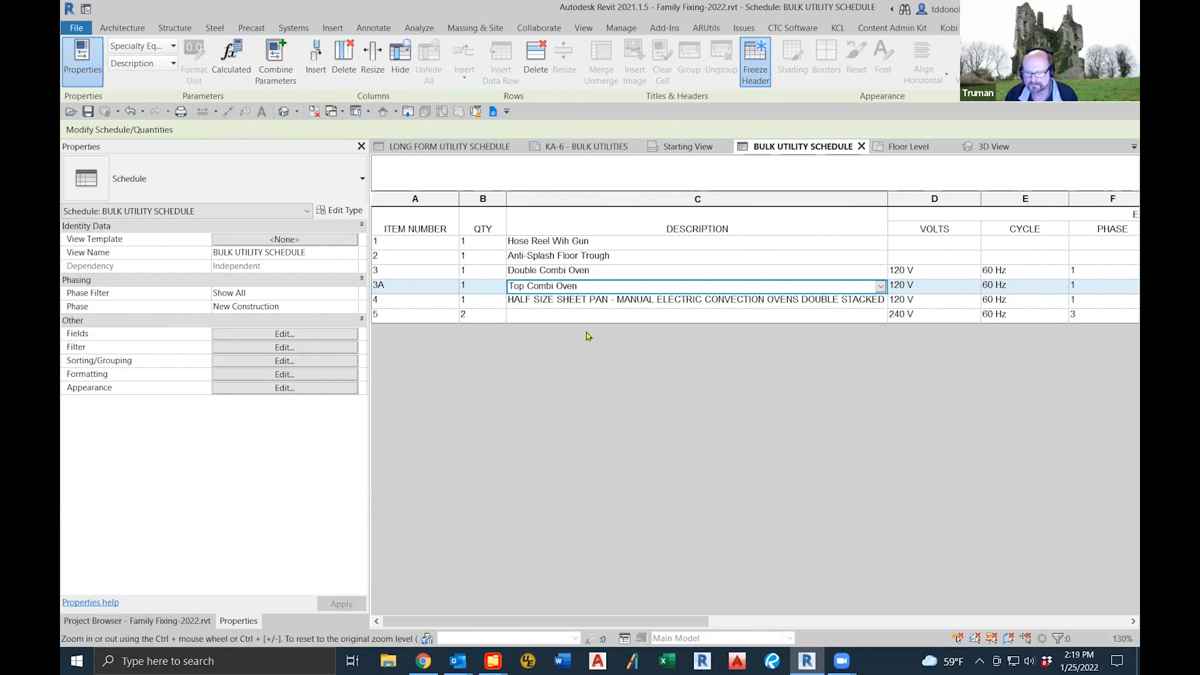
left_click(602, 301)
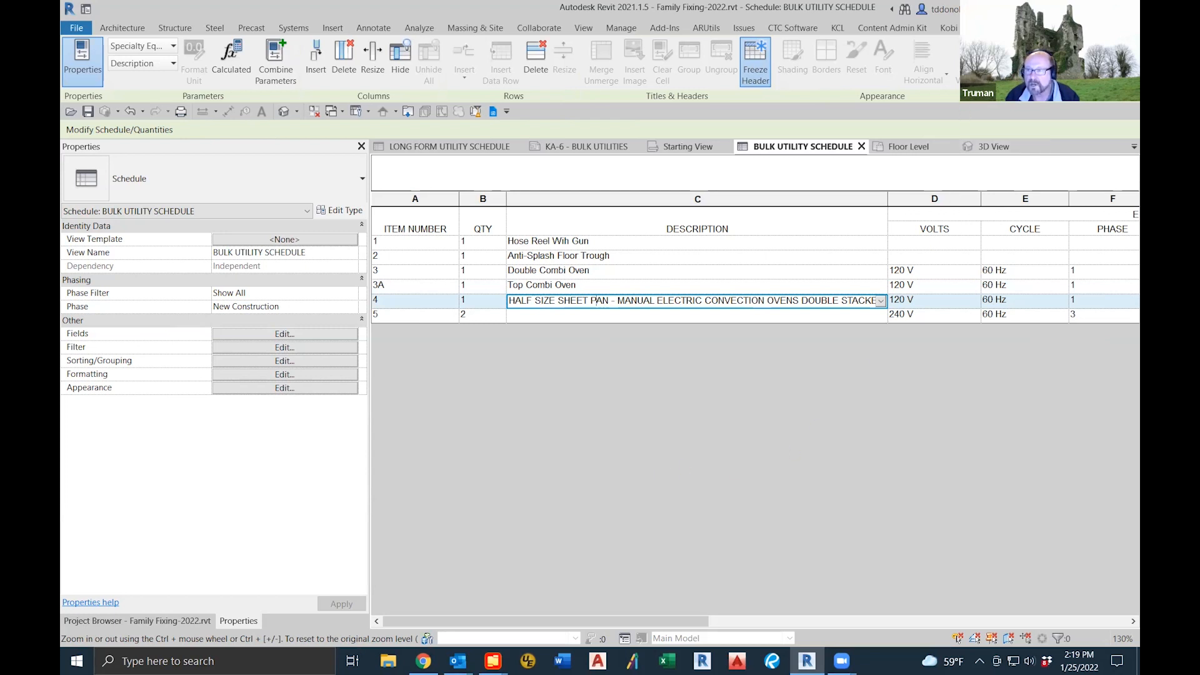
left_click(1017, 62)
left_click(669, 349)
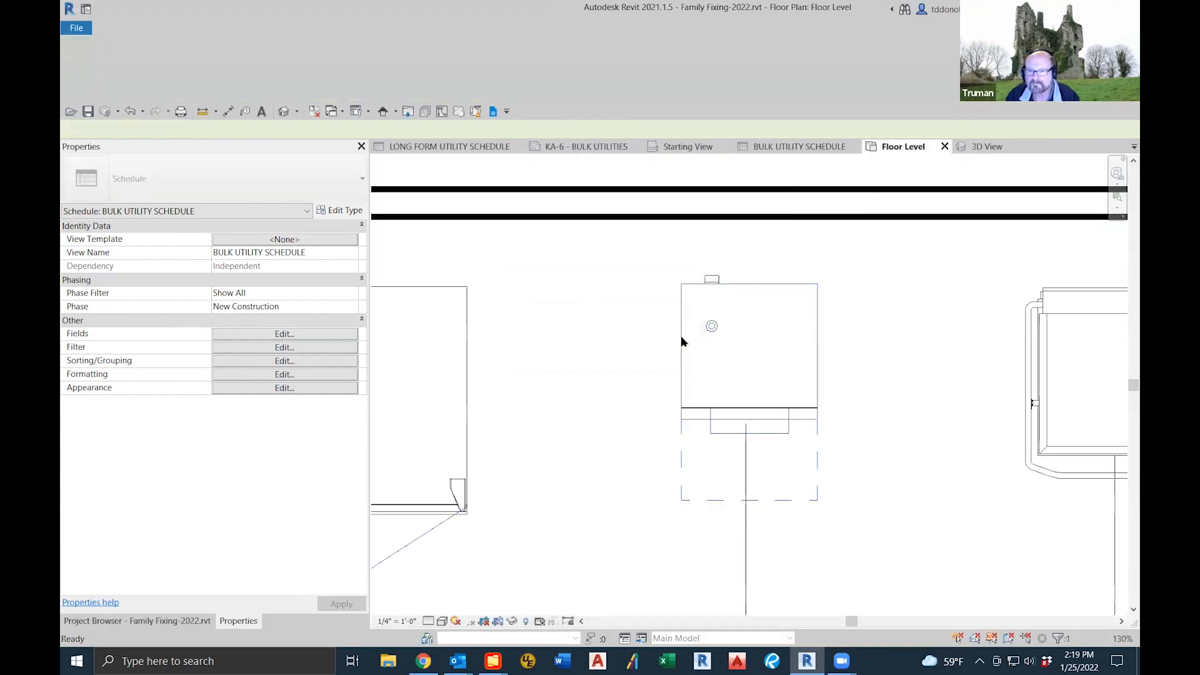
left_click(625, 72)
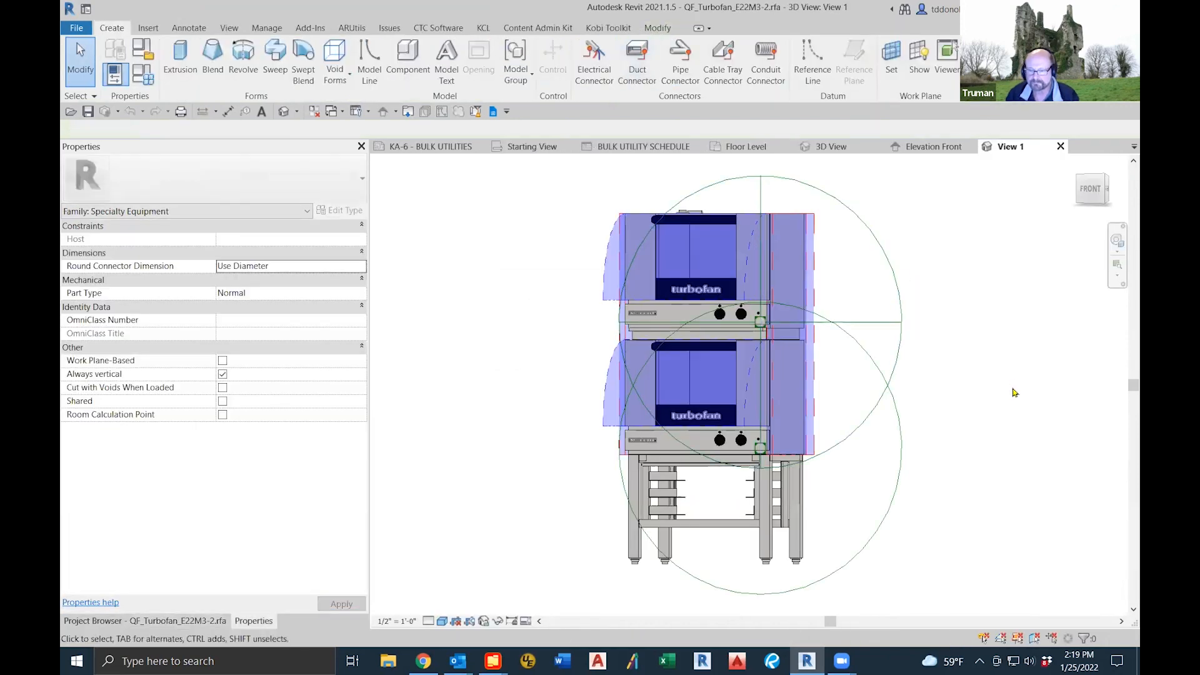
Step: Start a new family parameter named 2nd Connection Item Number for the oven family's E22M3-2 type
middle_click_drag(1028, 418, 970, 489, "shift")
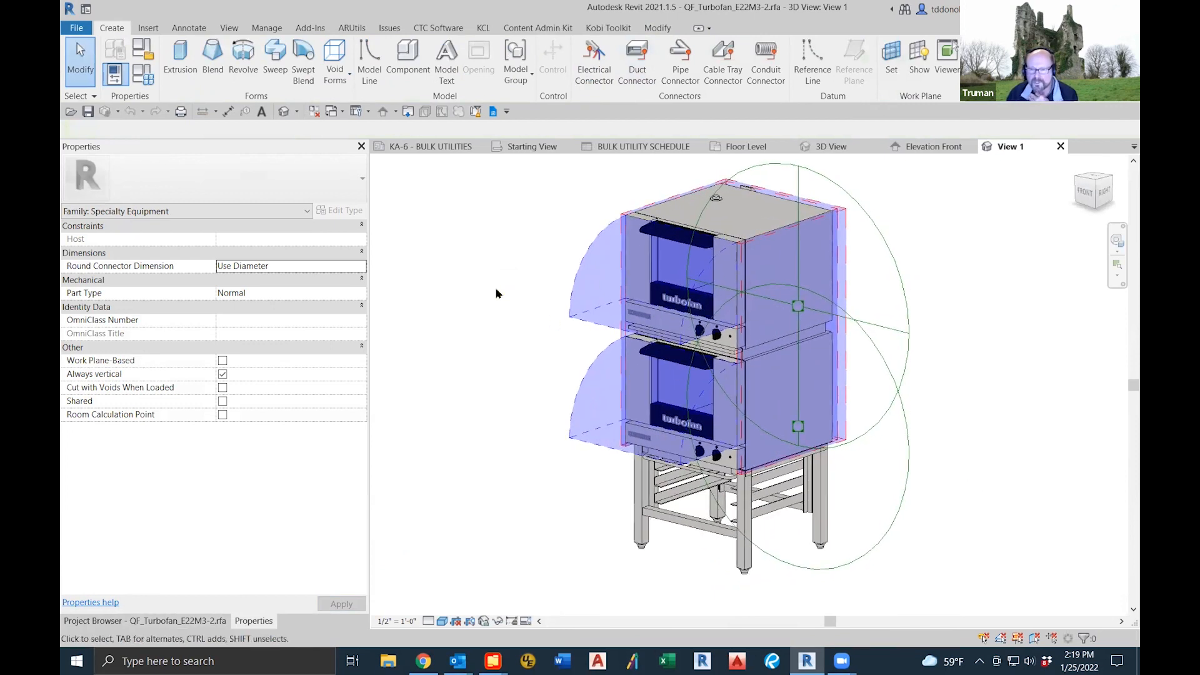
left_click(141, 73)
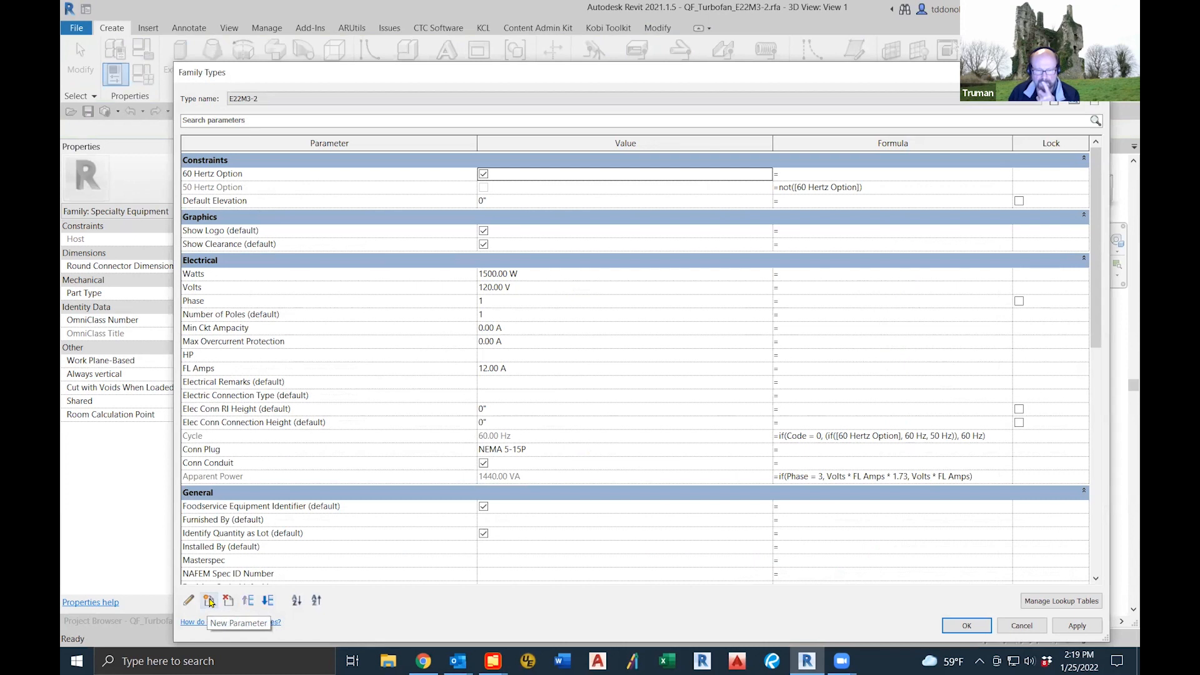
left_click(209, 600)
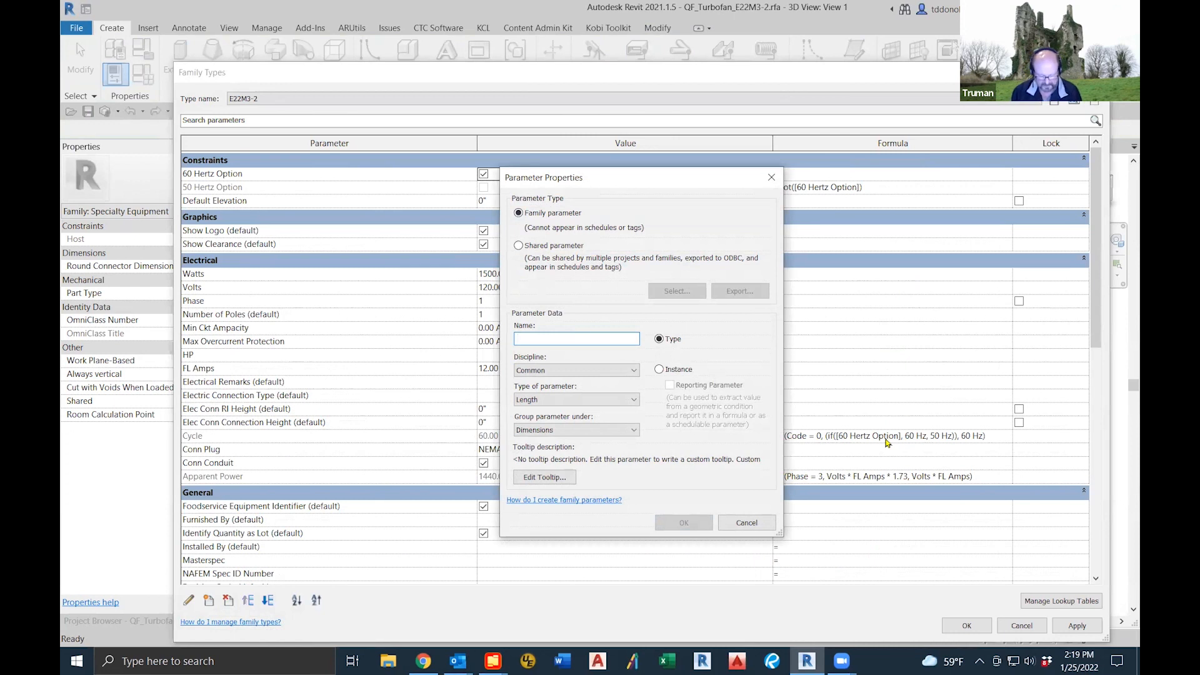
type("@nd ")
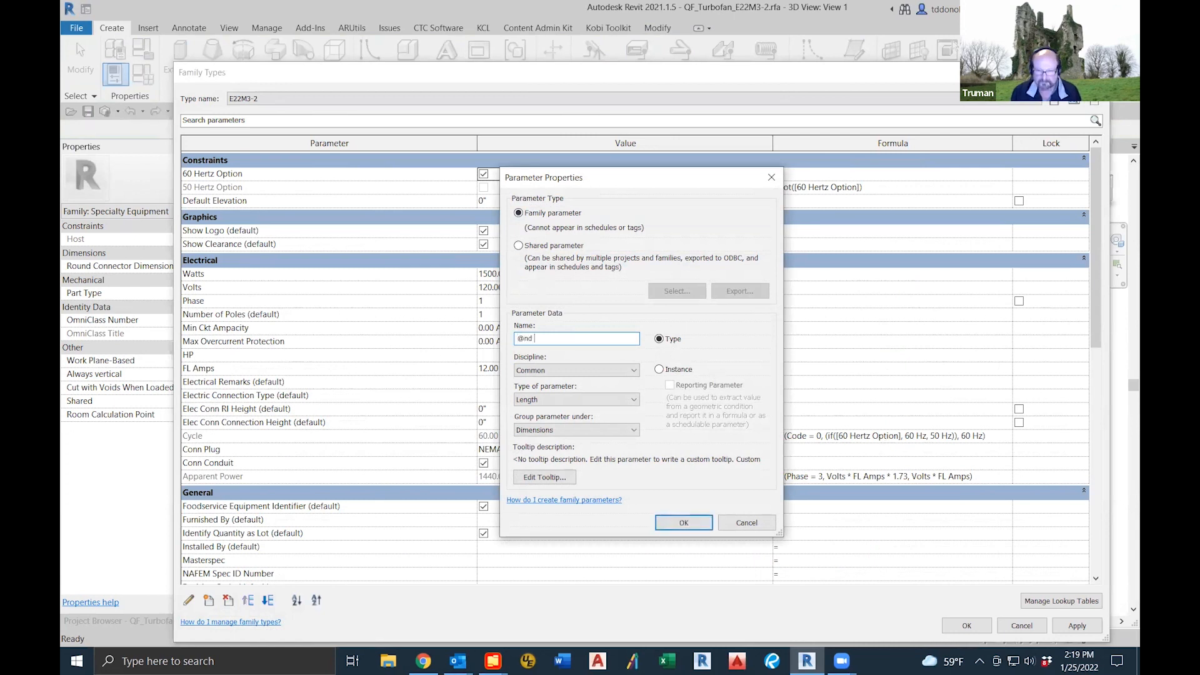
type("Conne")
key("BackSpace")
key("BackSpace")
key("BackSpace")
key("BackSpace")
key("BackSpace")
key("BackSpace")
key("BackSpace")
key("BackSpace")
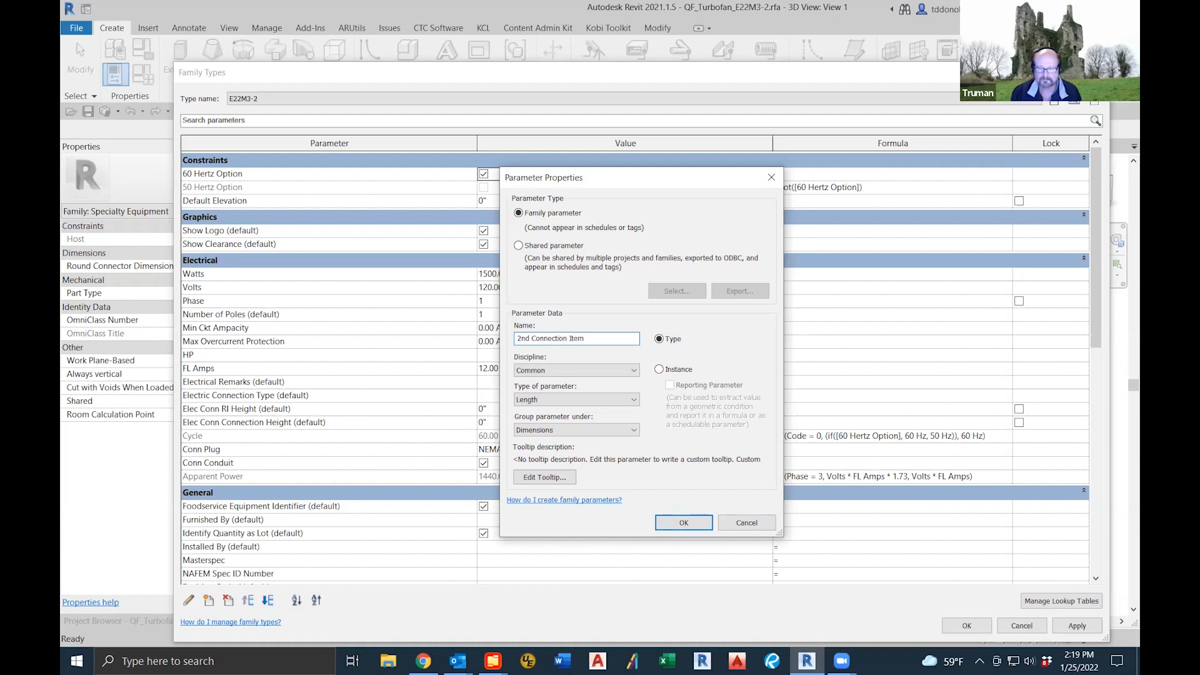
type("er")
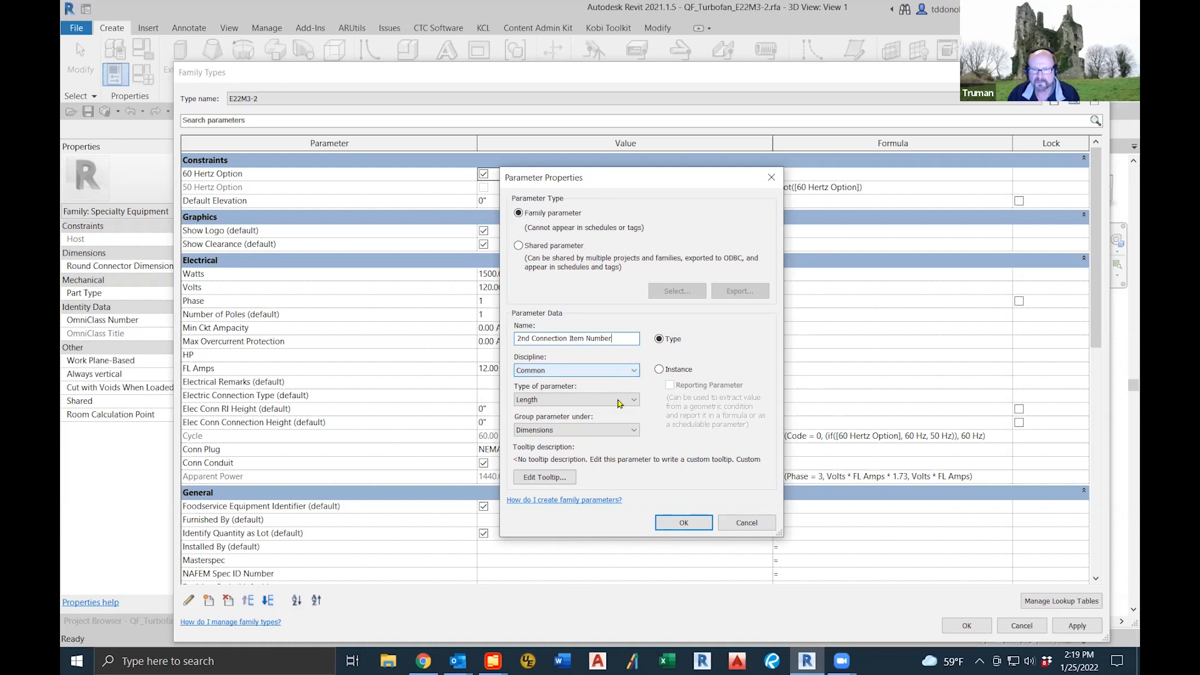
Step: Define the new parameter as an instance Text parameter grouped under Identity Data and accept the family types
left_click(635, 402)
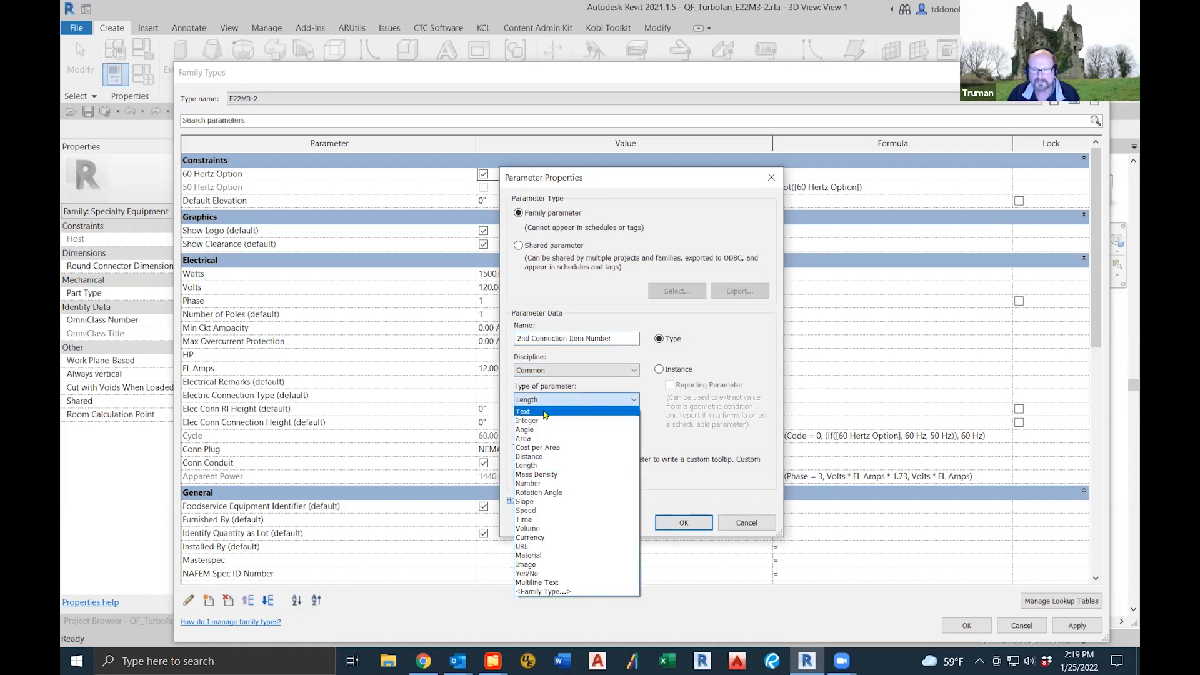
left_click(545, 412)
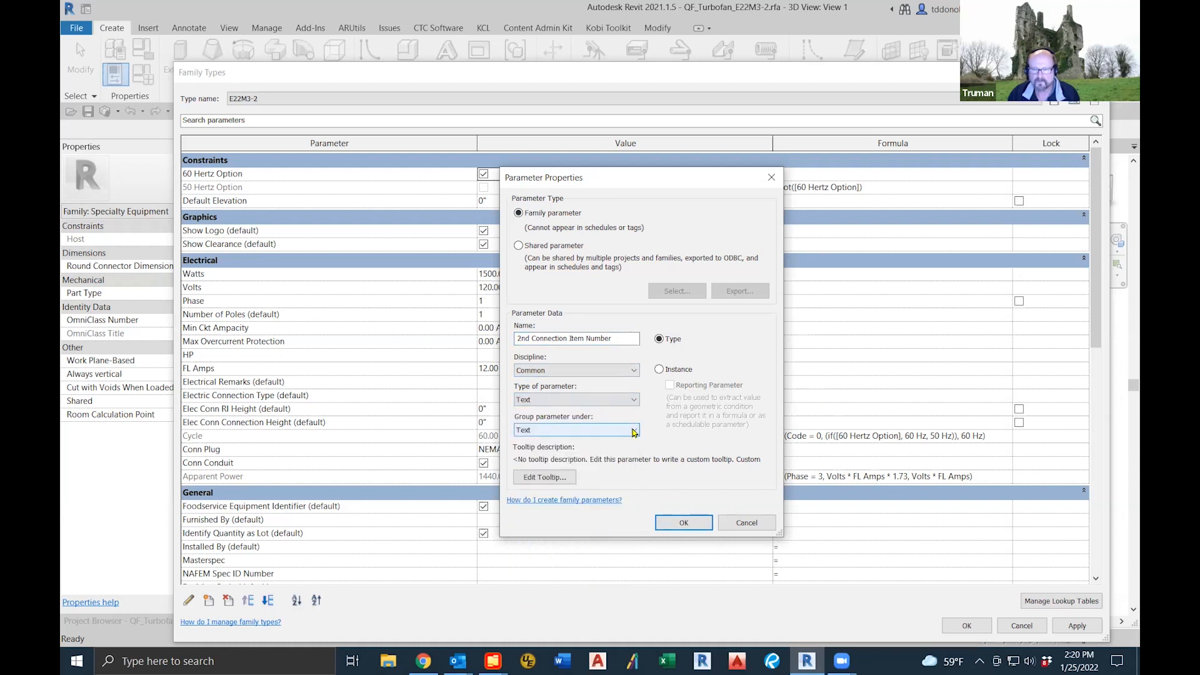
left_click(635, 431)
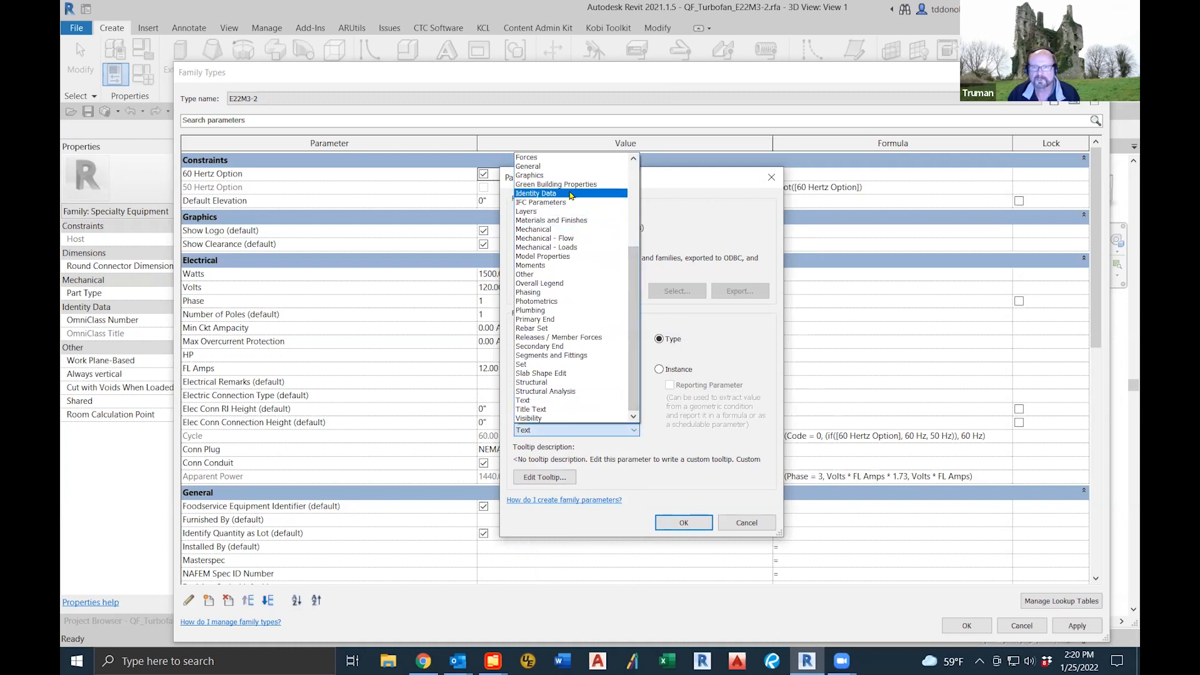
left_click(571, 194)
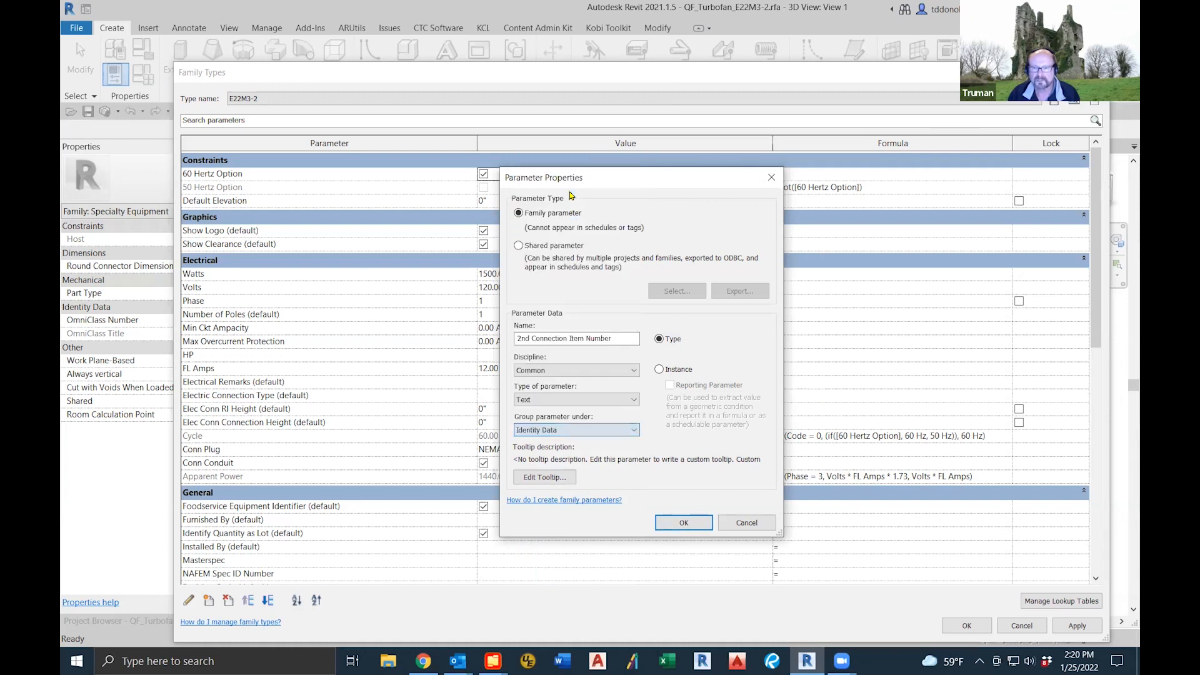
left_click(660, 370)
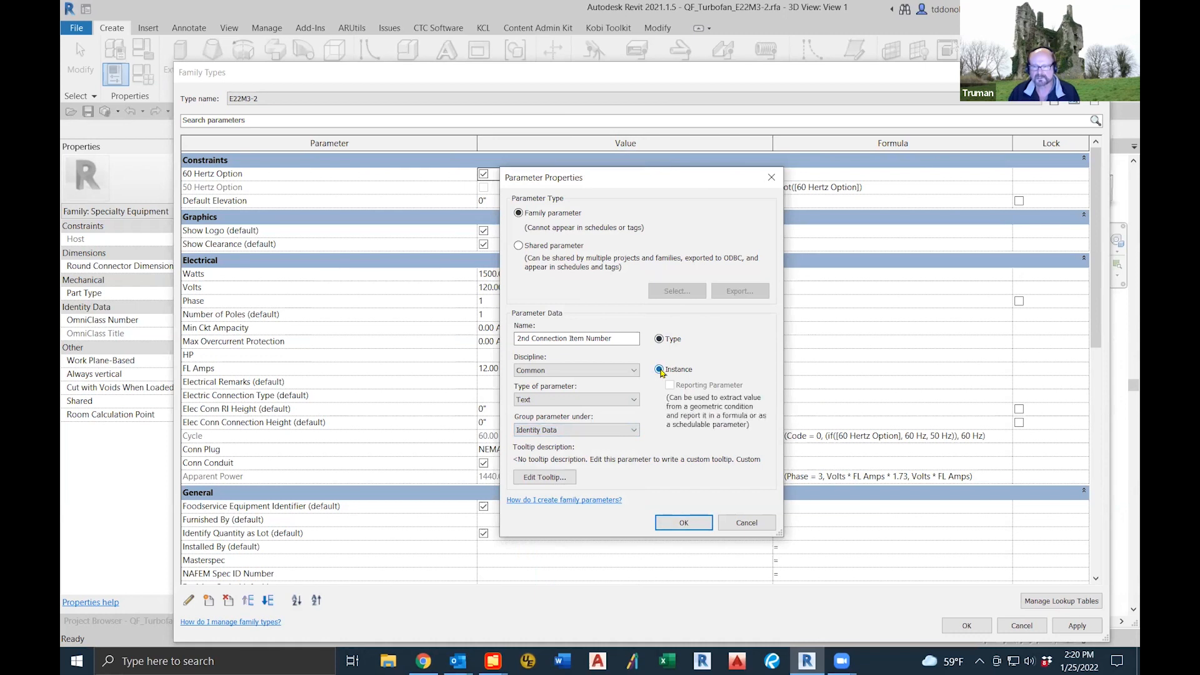
left_click(683, 521)
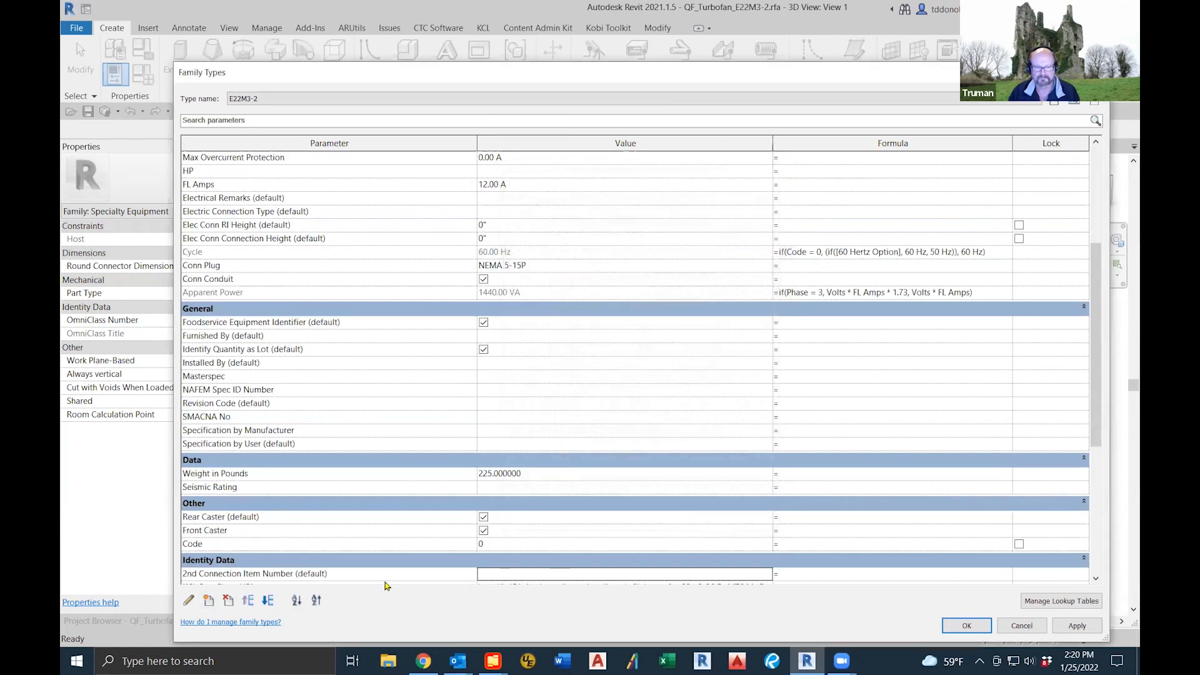
left_click(361, 575)
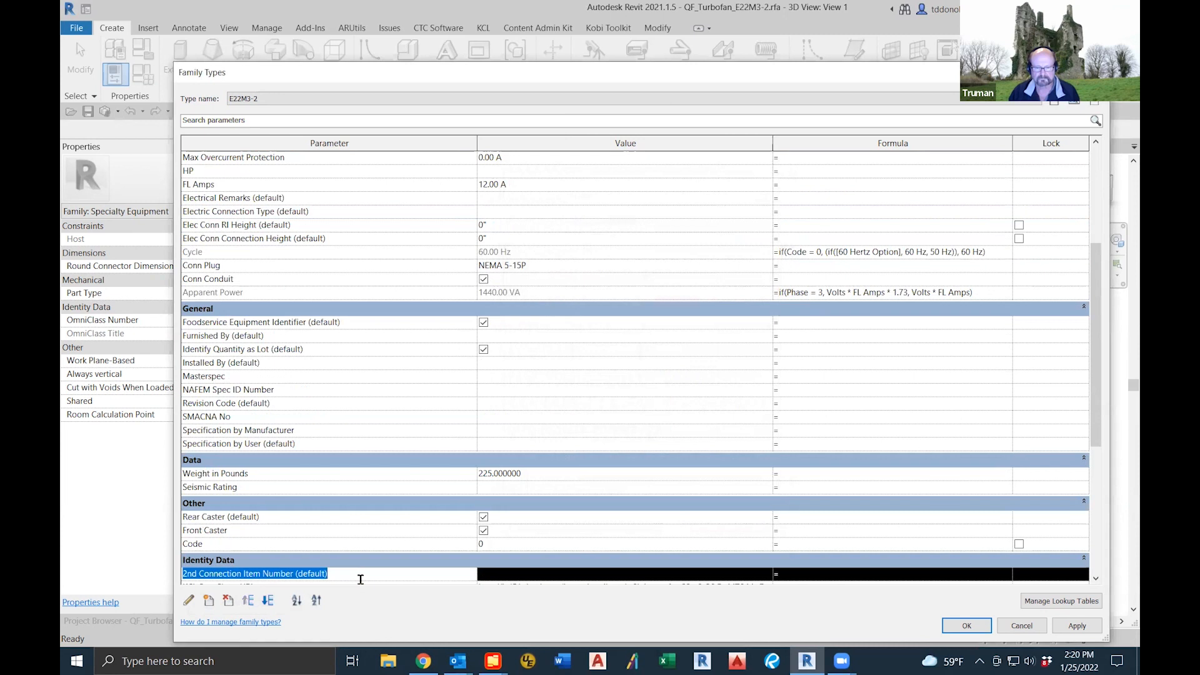
left_click(968, 628)
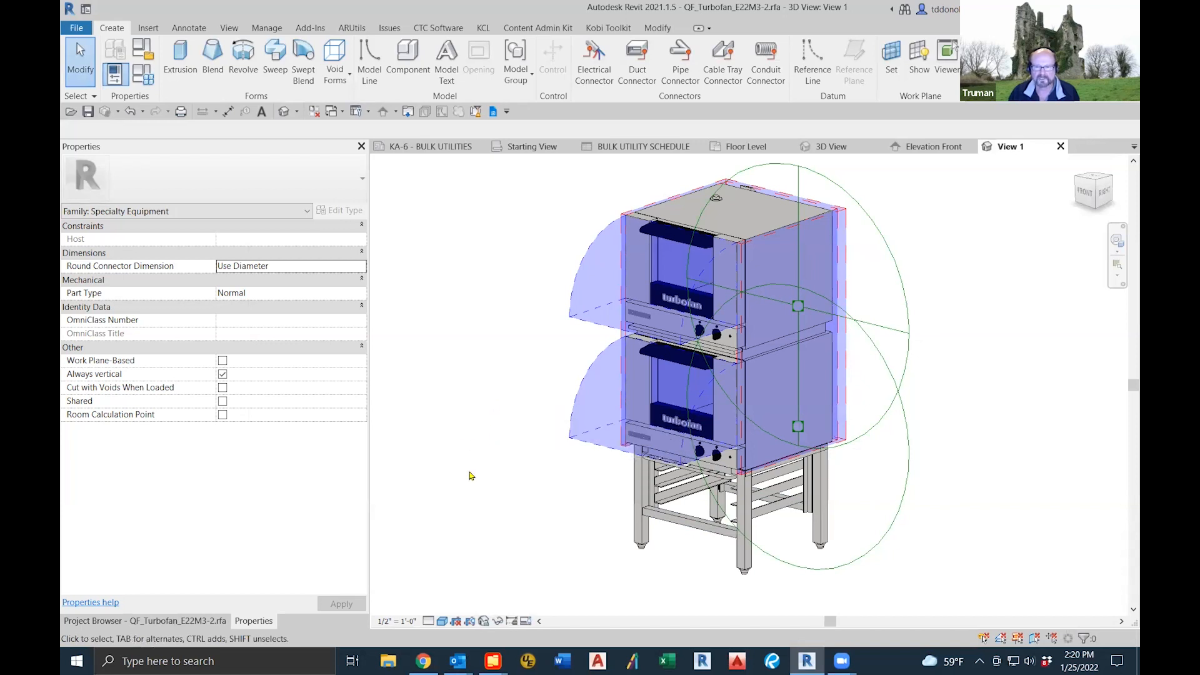
Step: Select all instances of the nested E22M3 STACKED specialty equipment in the entire project
left_click(173, 620)
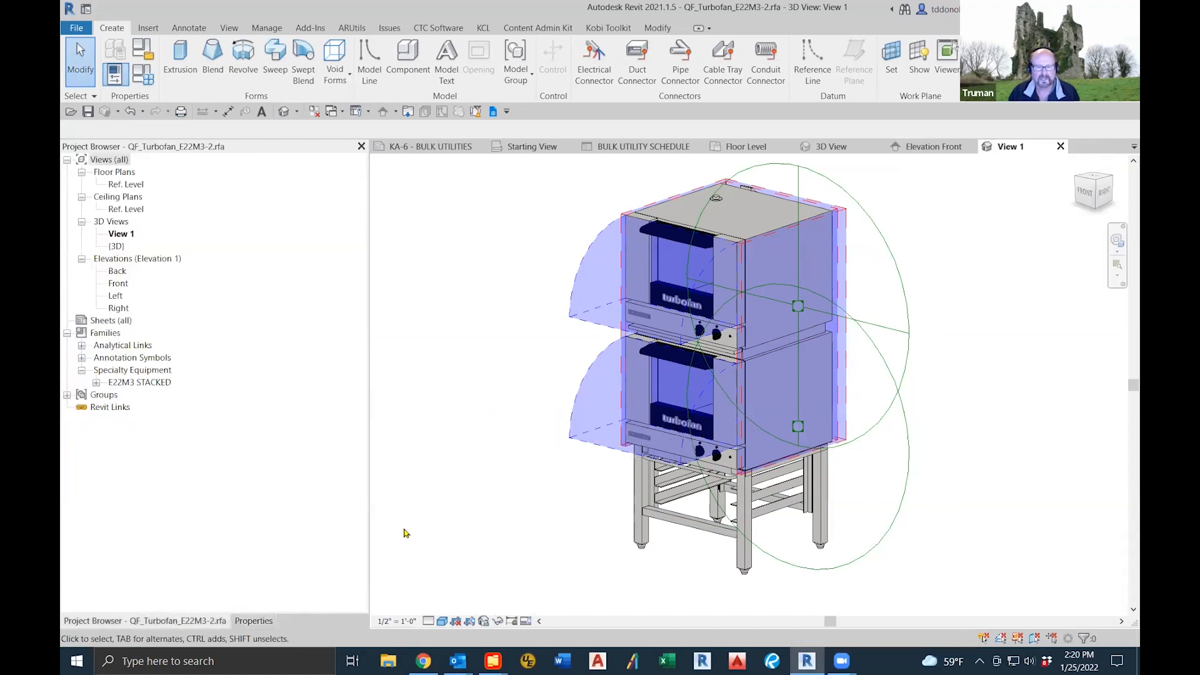
left_click(96, 383)
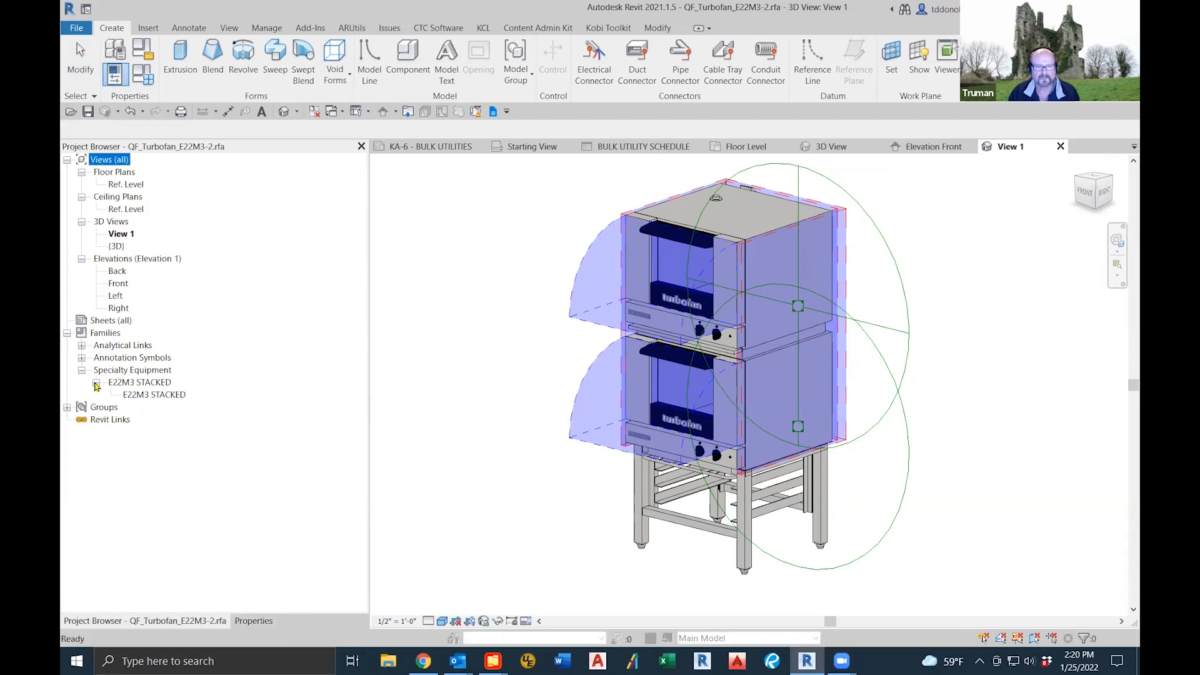
right_click(153, 397)
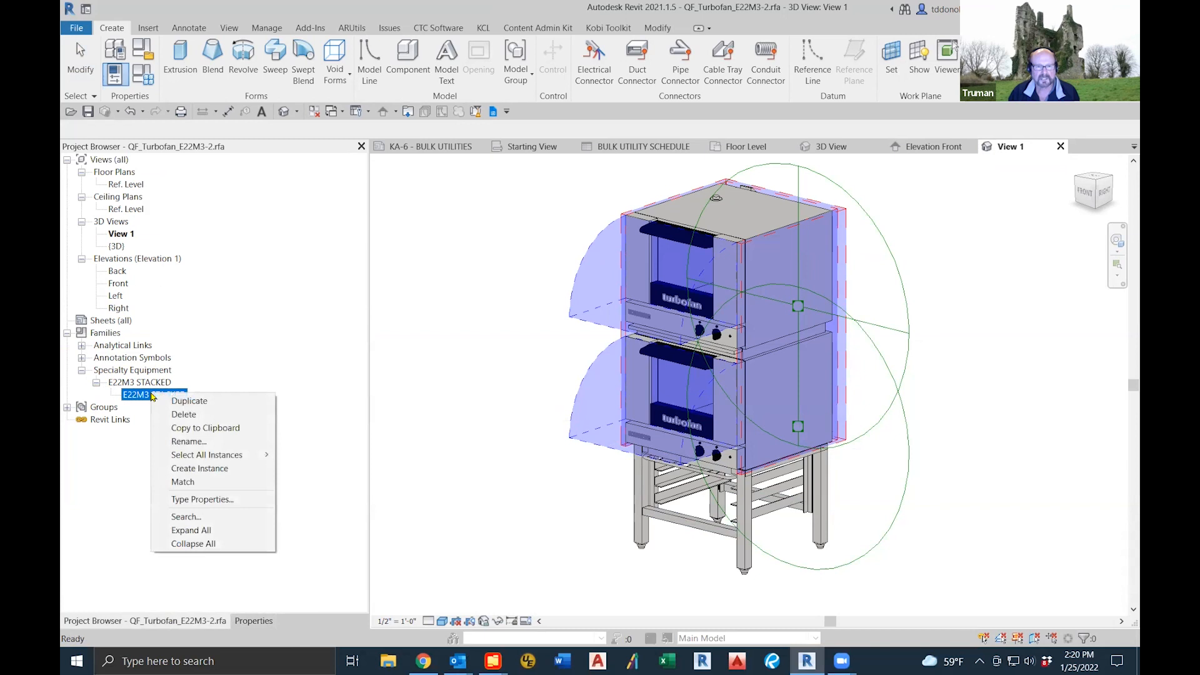
mouse_move(232, 457)
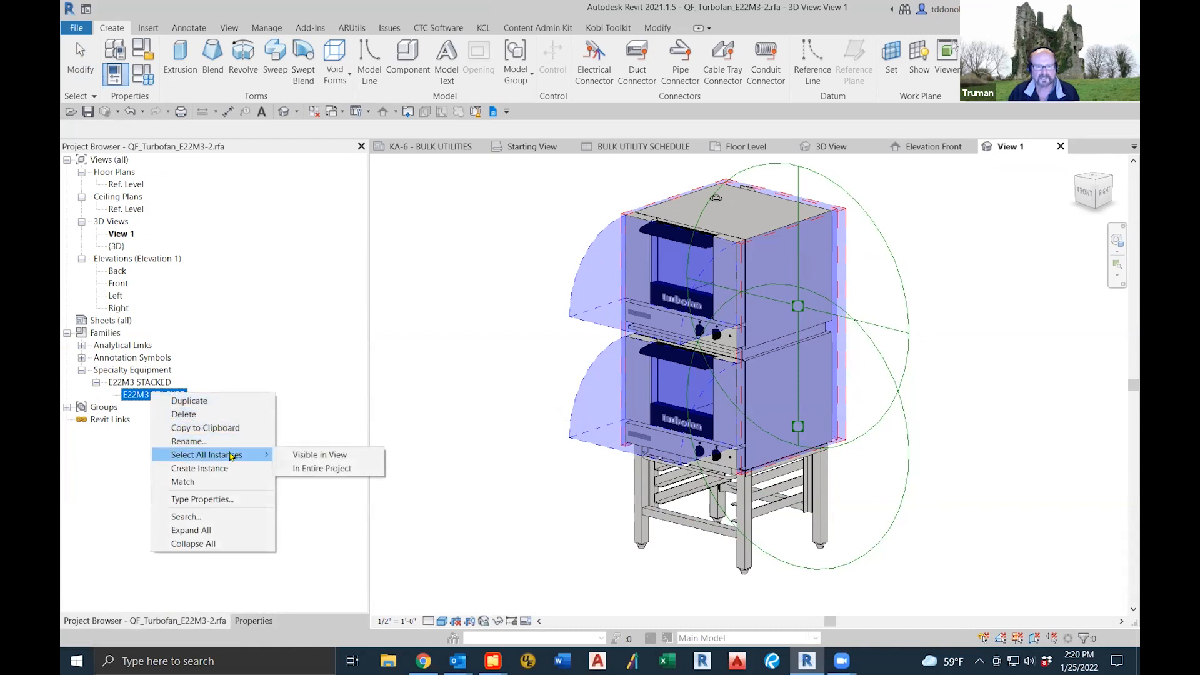
left_click(326, 469)
mouse_move(947, 469)
middle_mouse_down("shift")
mouse_move(907, 524)
mouse_move(769, 552)
mouse_move(900, 522)
mouse_move(951, 482)
middle_mouse_up("shift")
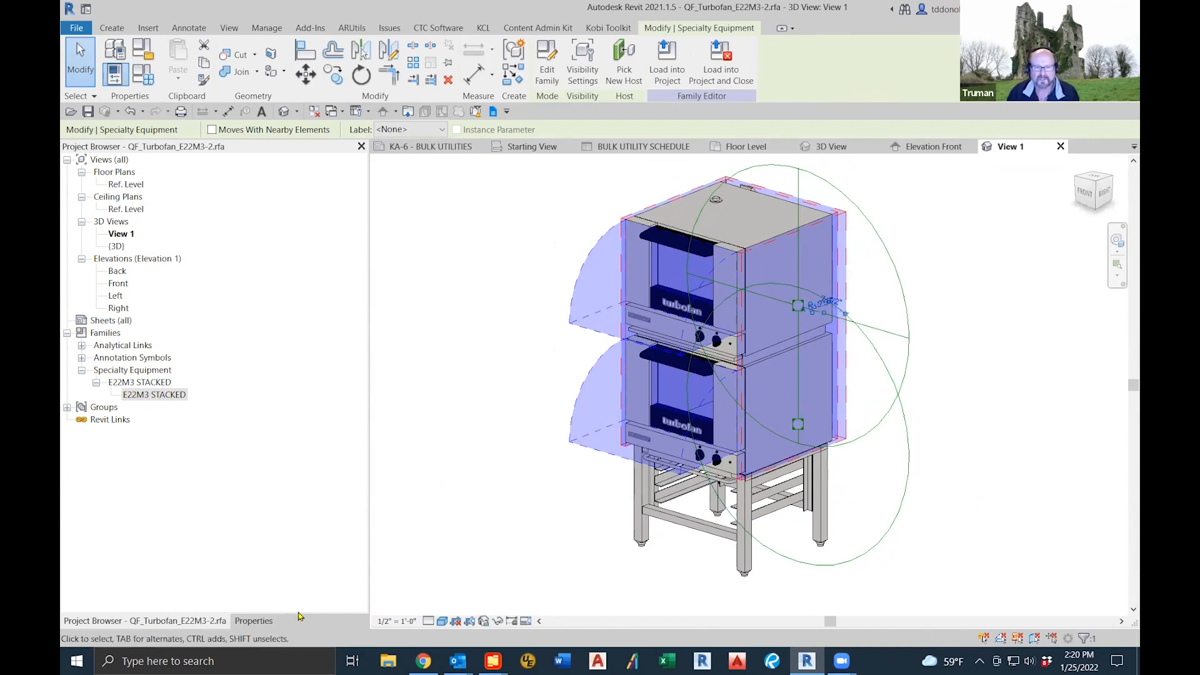
Step: Associate the nested oven's Item Number with the 2nd Connection Item Number family parameter
left_click(253, 621)
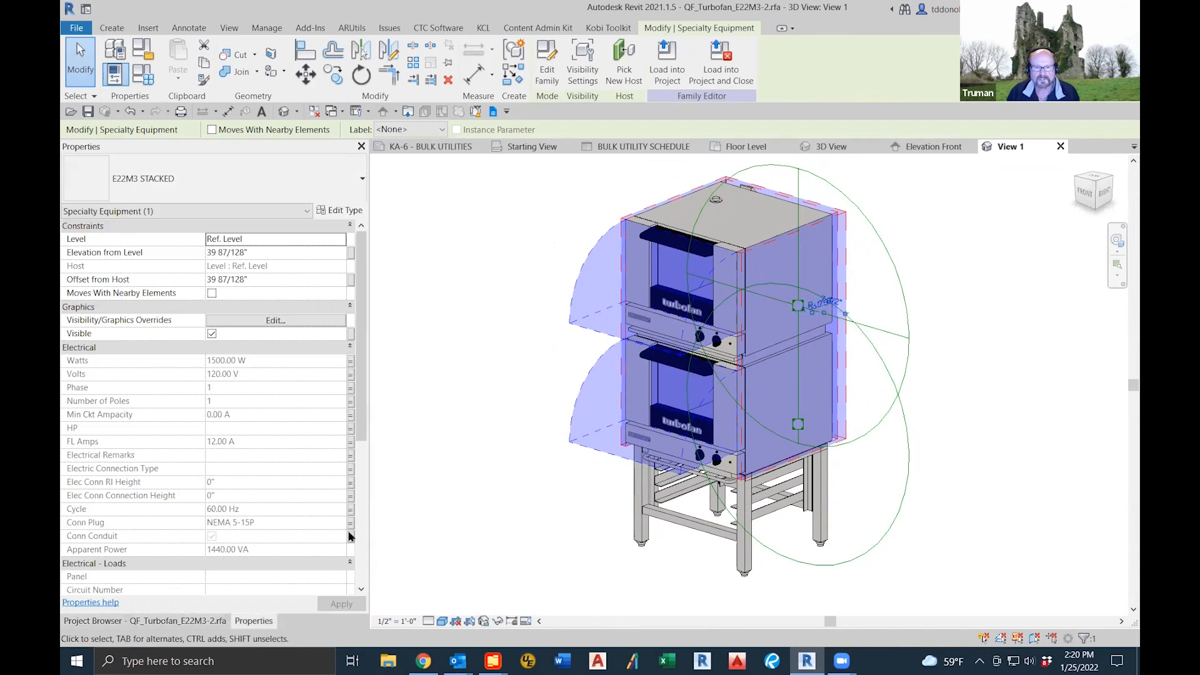
left_click_drag(359, 397, 363, 478)
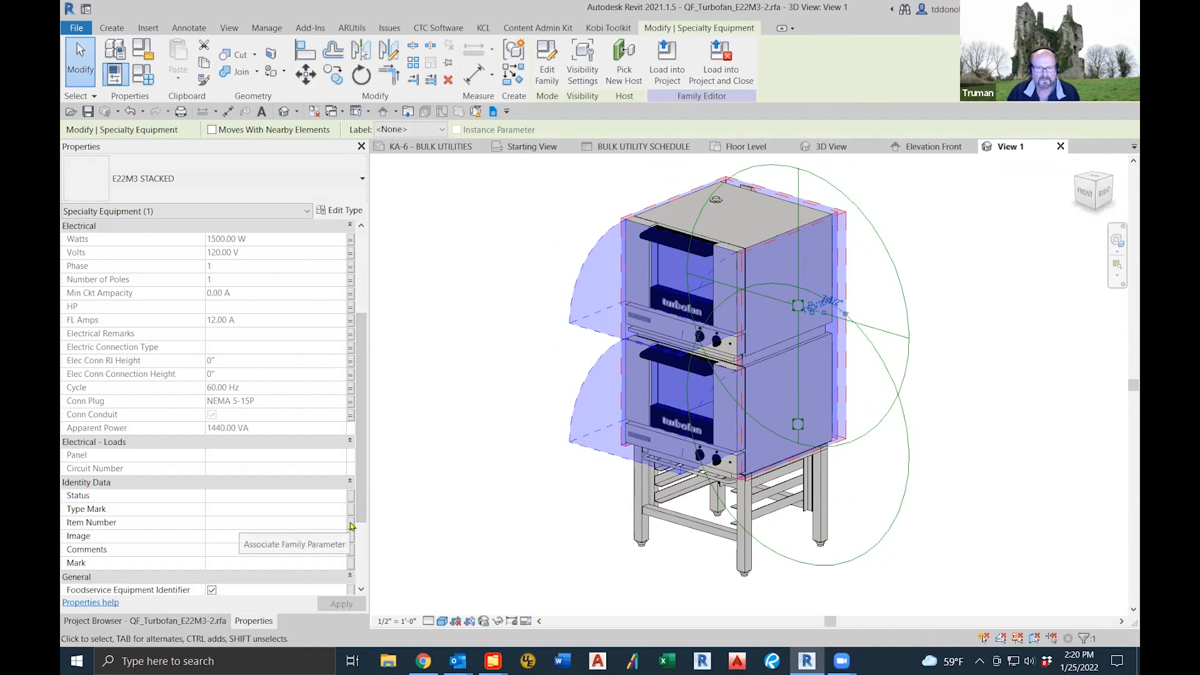
left_click(351, 524)
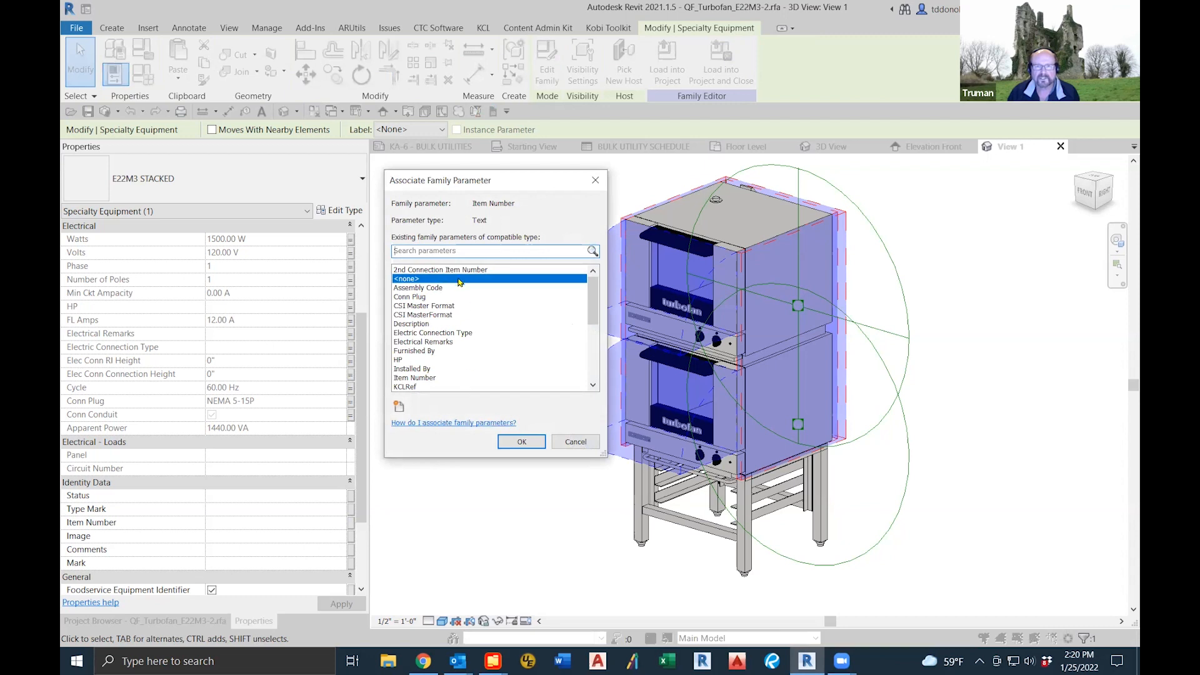
left_click(460, 270)
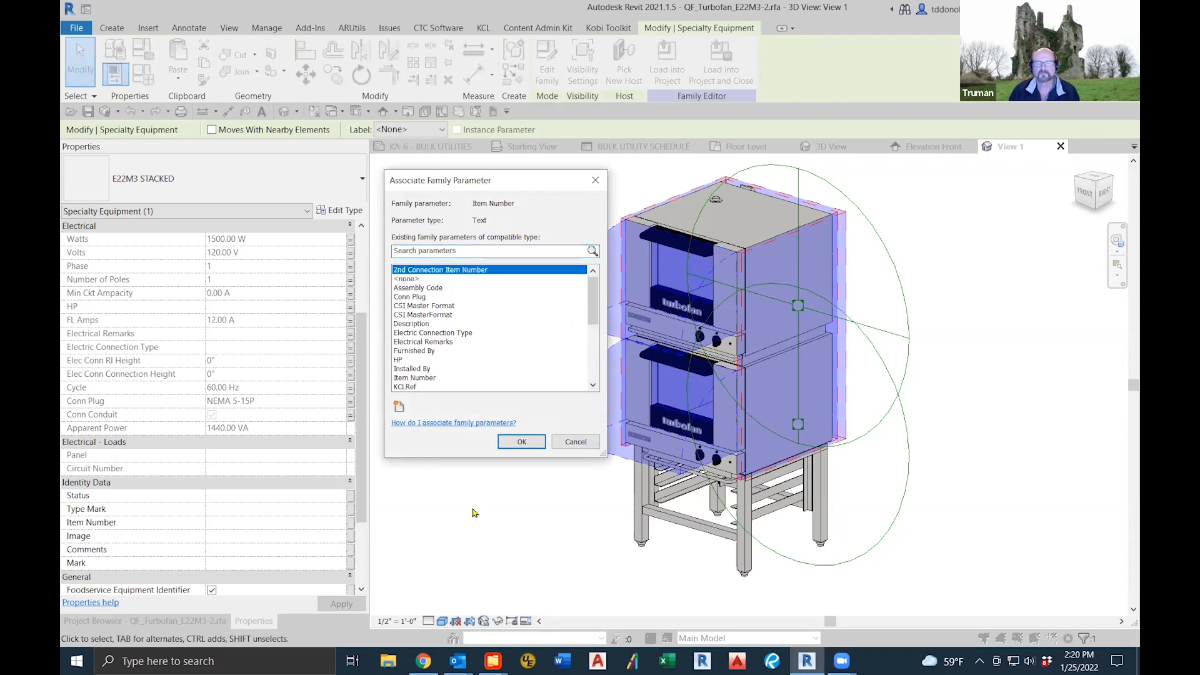
left_click(520, 442)
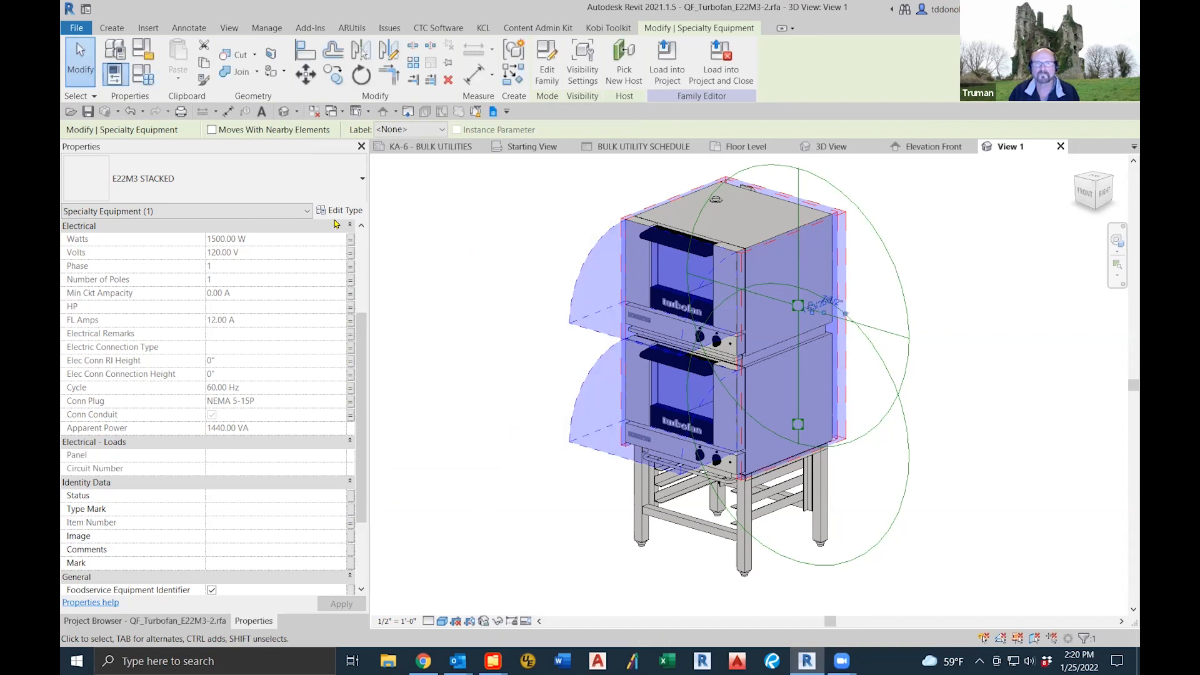
Step: Save the family over its existing file and load it into Family Fixing-2022.rvt, overwriting the existing version and its parameter values
left_click(88, 111)
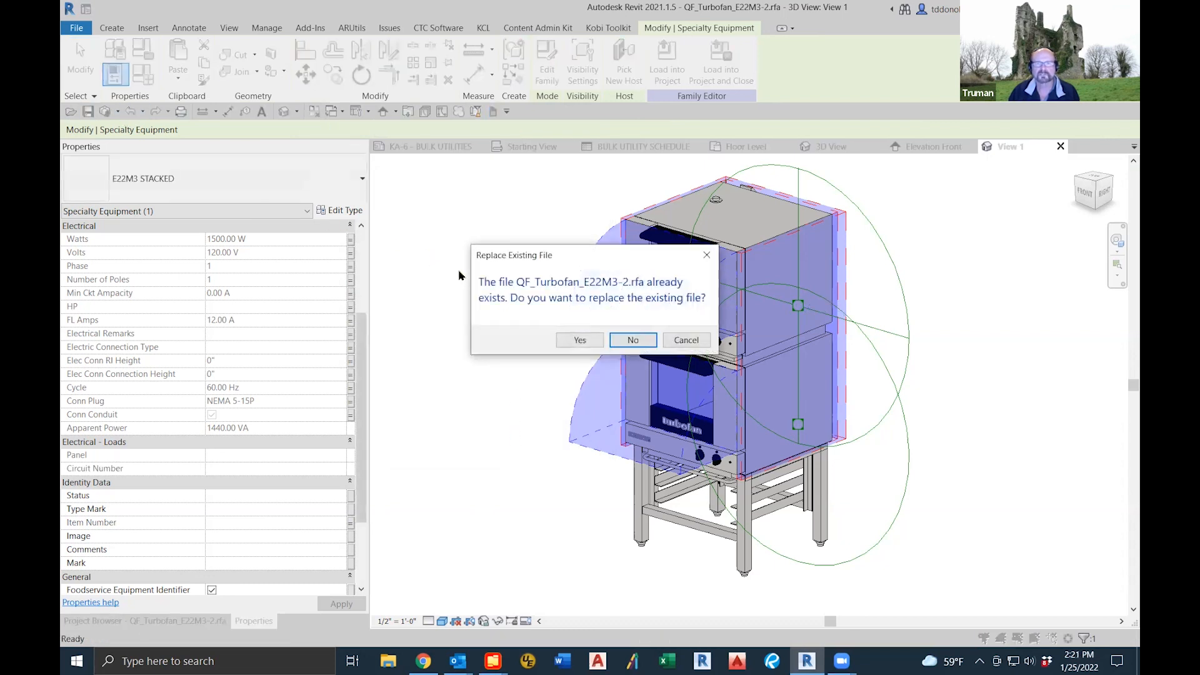
left_click(579, 340)
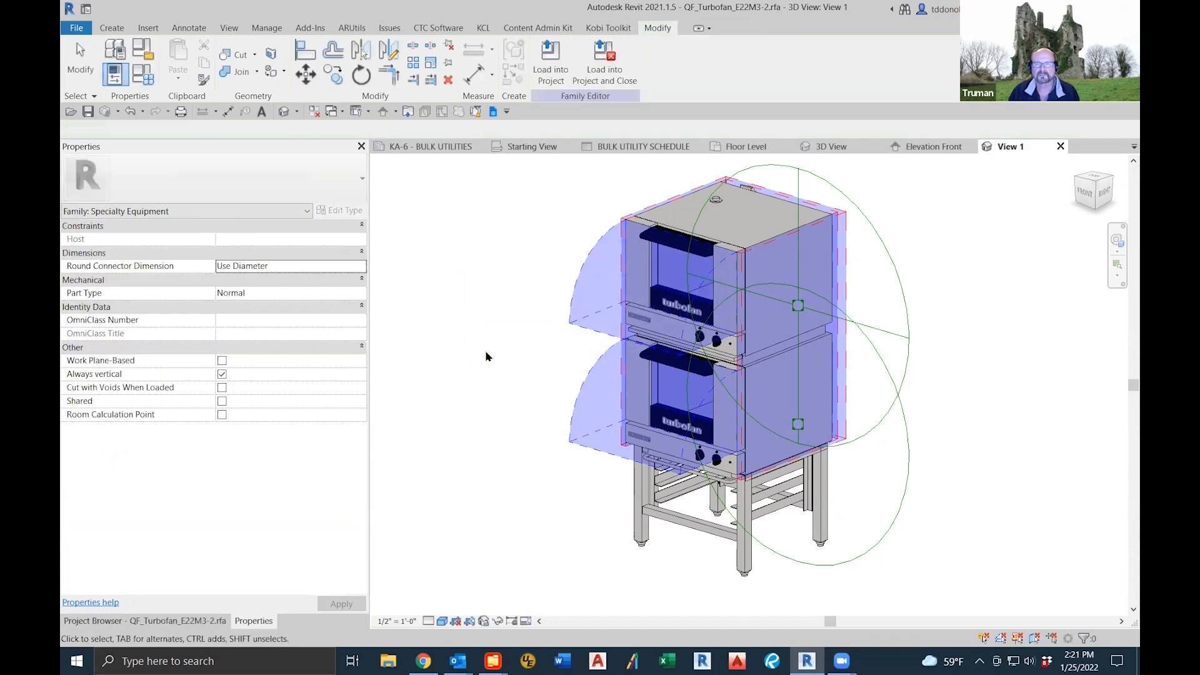
left_click(605, 63)
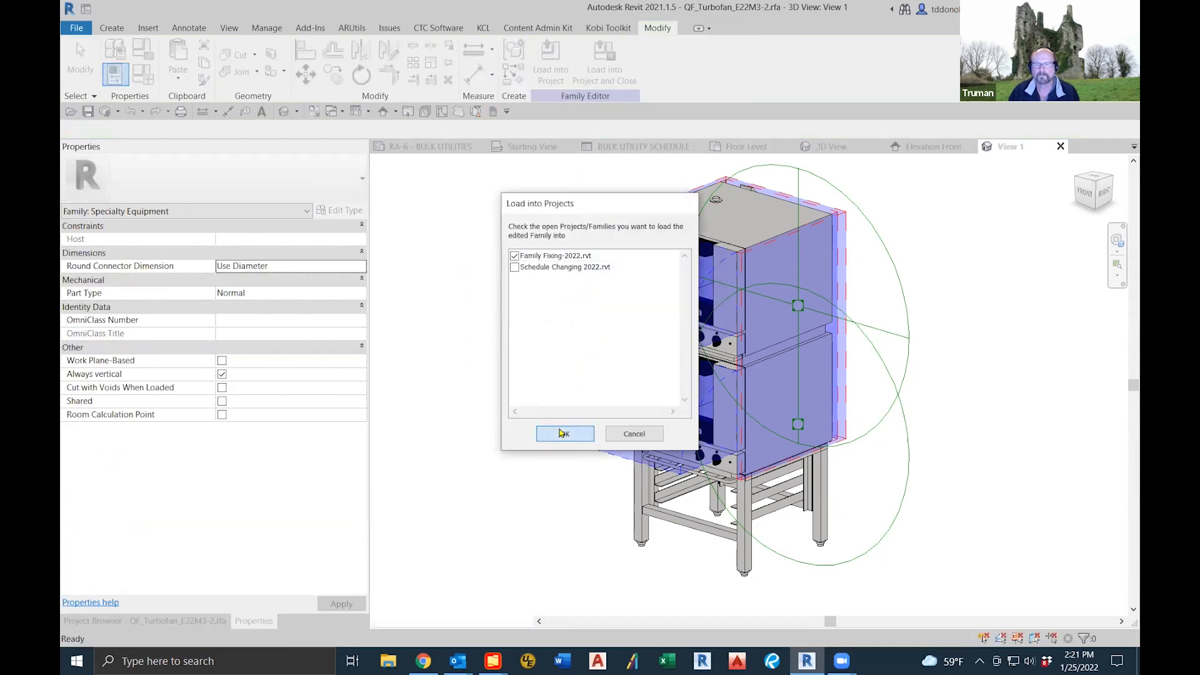
left_click(563, 434)
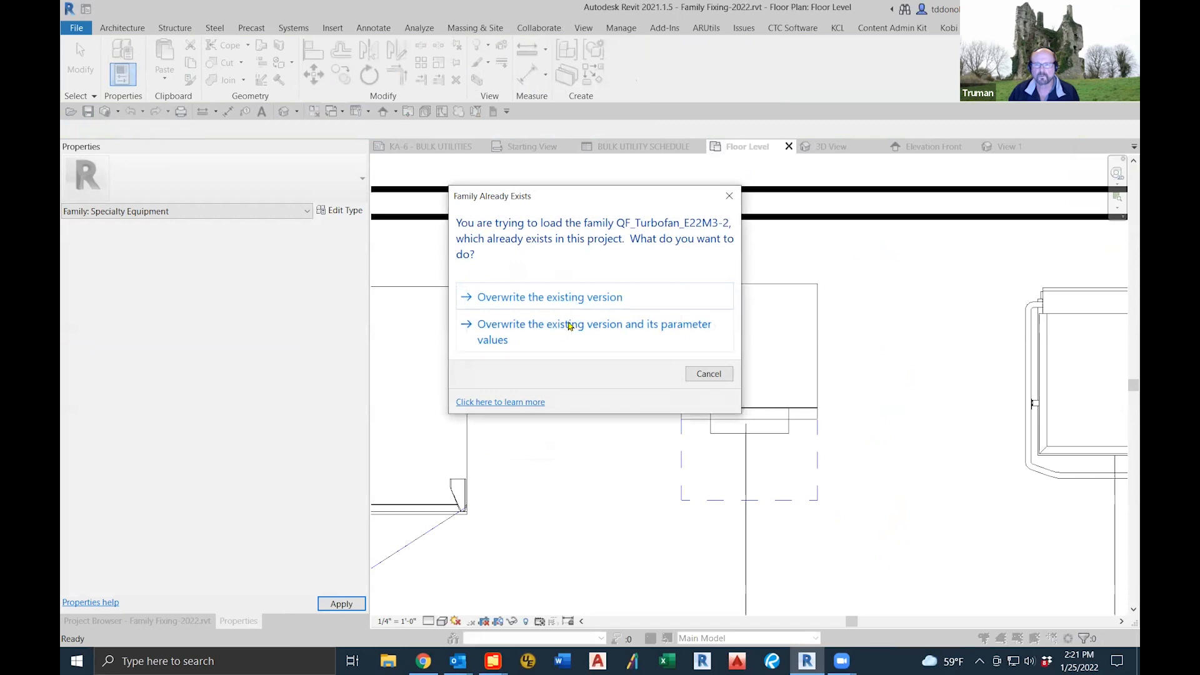
left_click(603, 327)
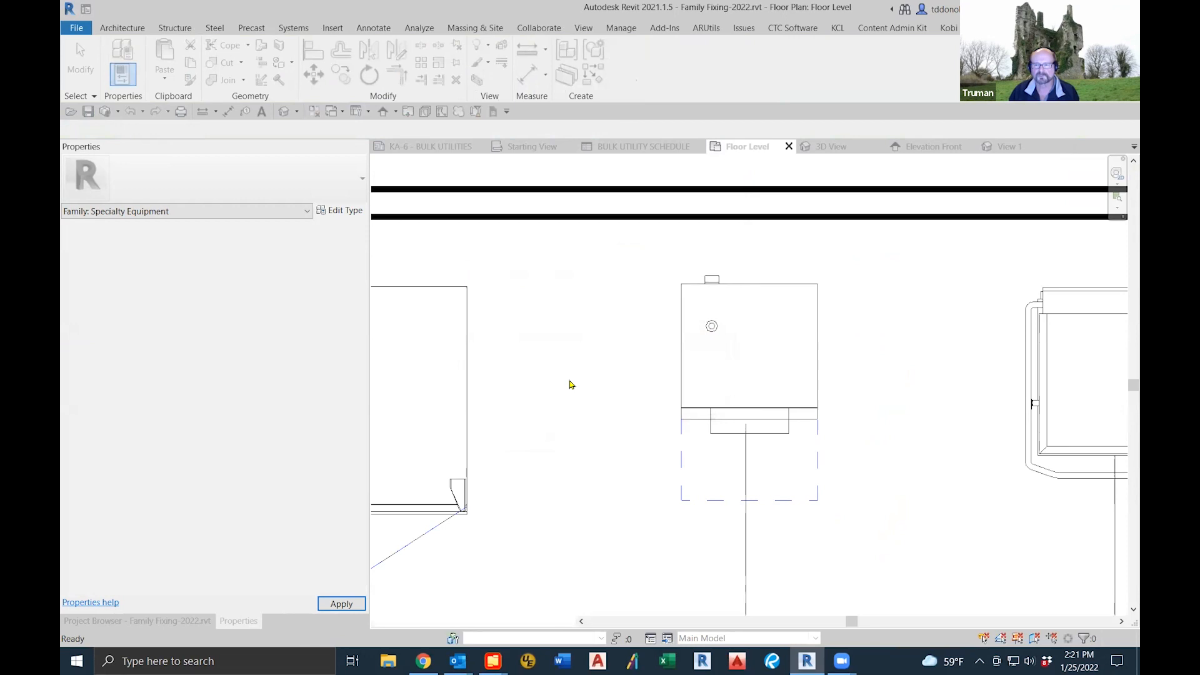
Step: Set the 2nd Connection Item Number of the item 4 Turbofan oven in the Floor Level plan to 4A
left_click(685, 407)
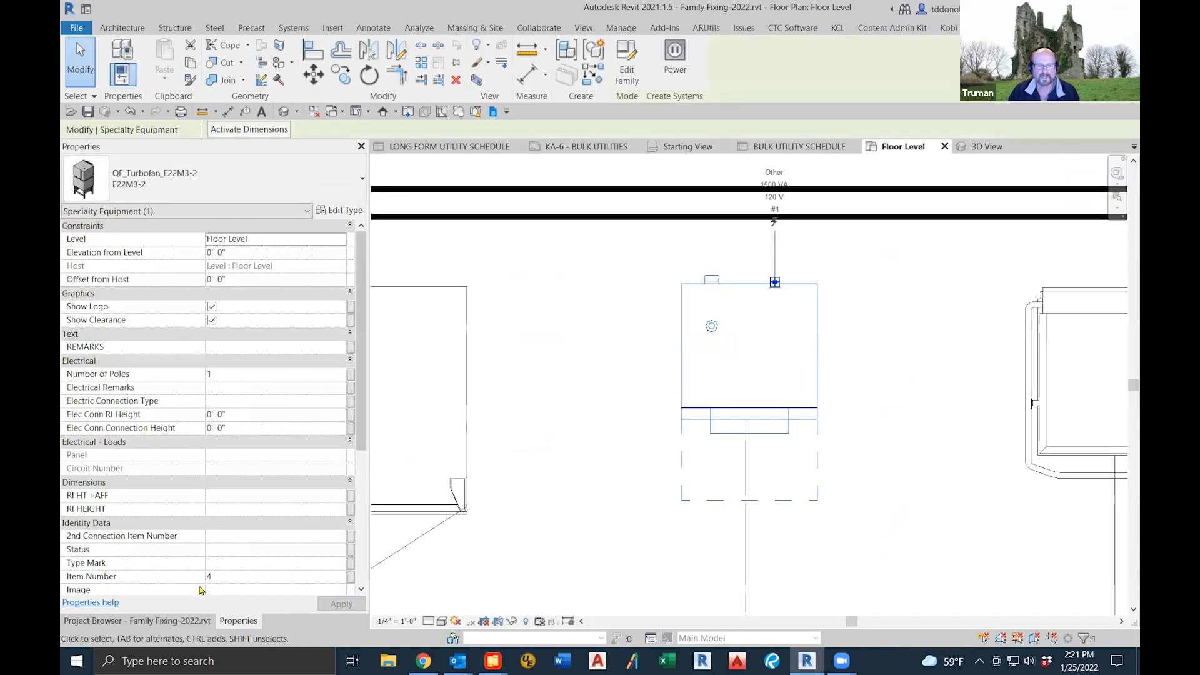
left_click(215, 536)
type("4A")
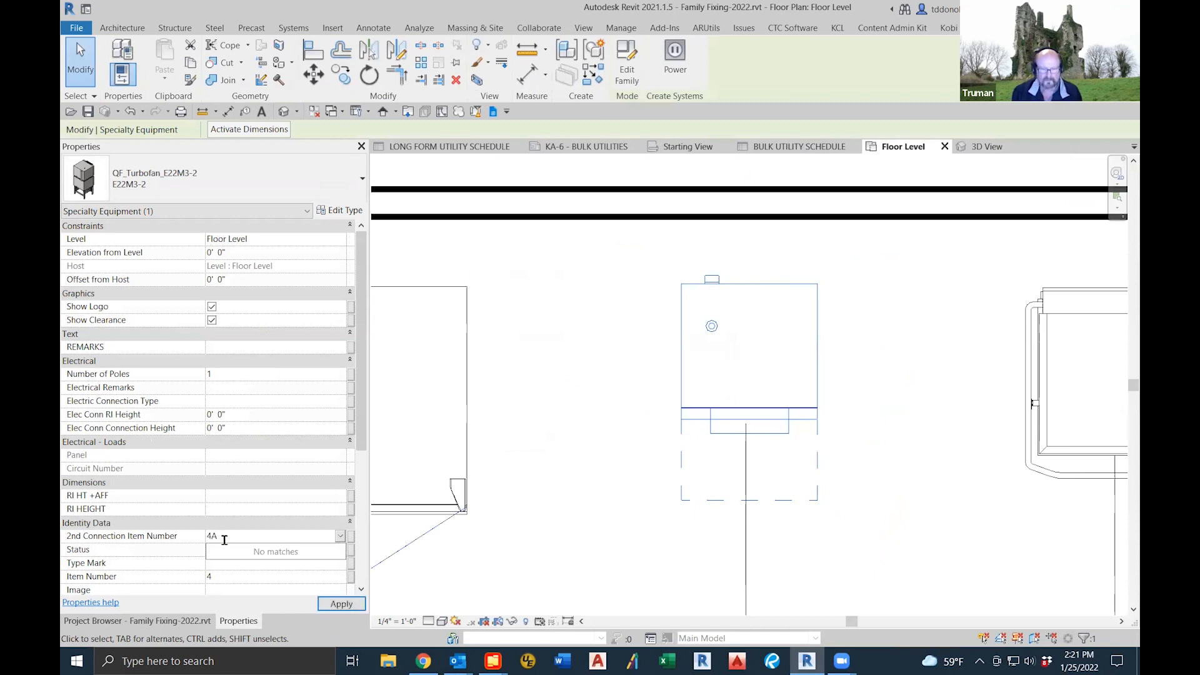
left_click(343, 604)
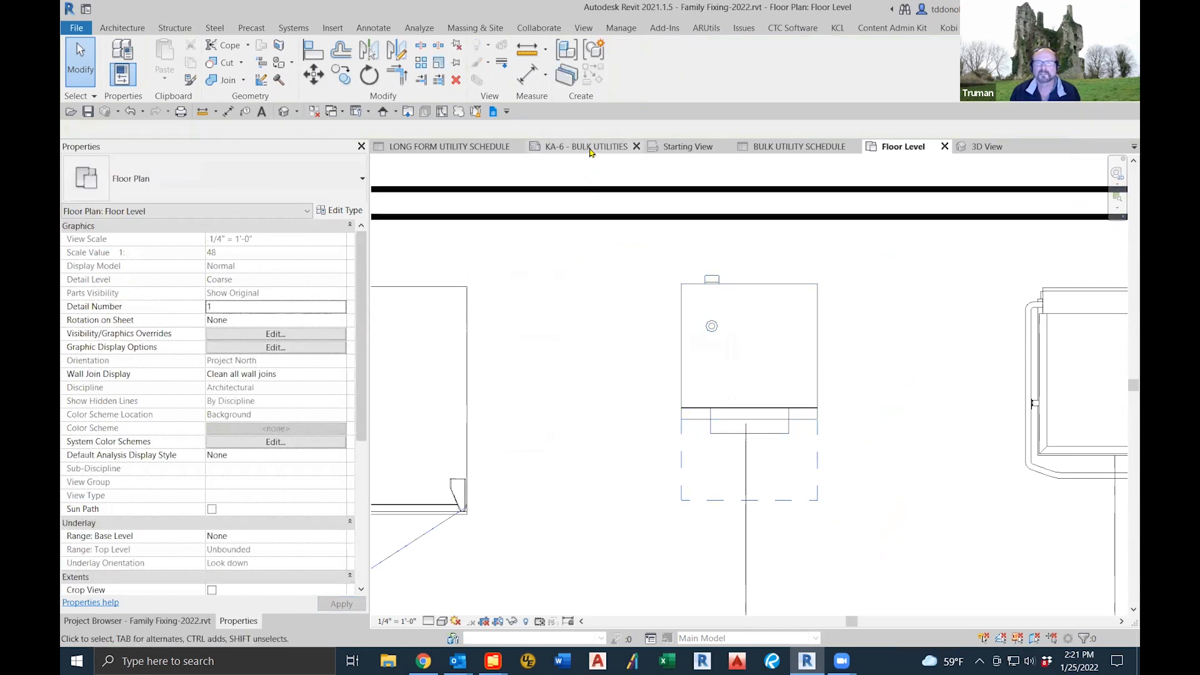
Step: Switch to the BULK UTILITY SCHEDULE and open item 4's description for editing
left_click(776, 149)
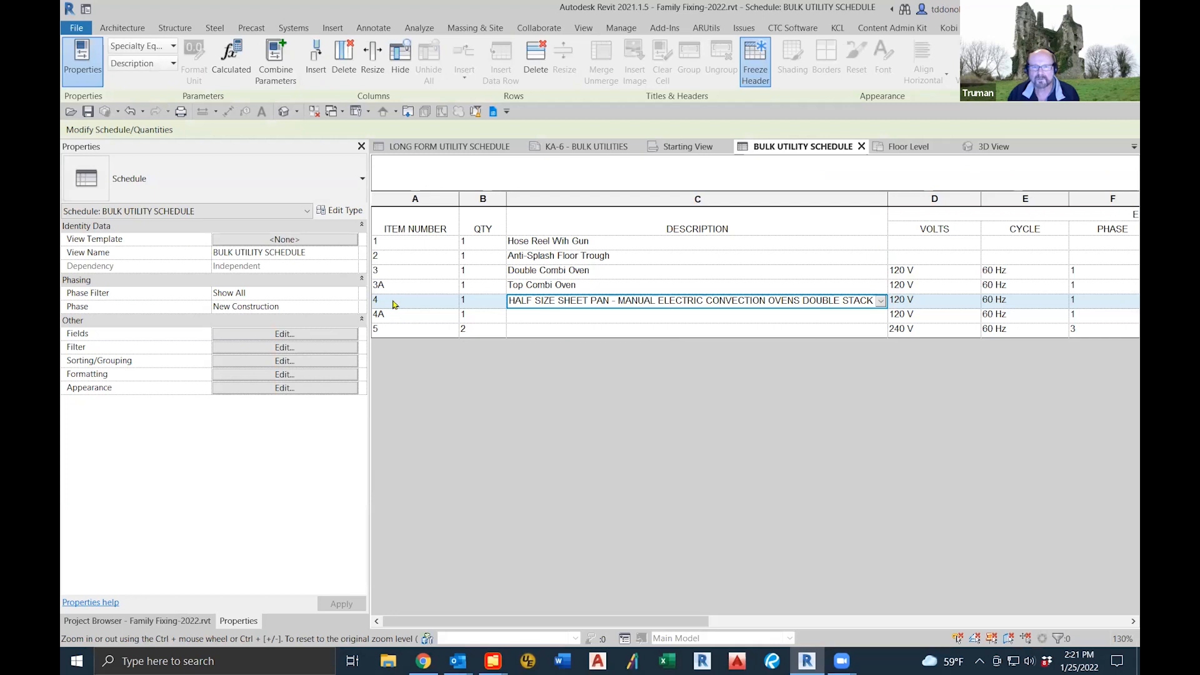
left_click(510, 300)
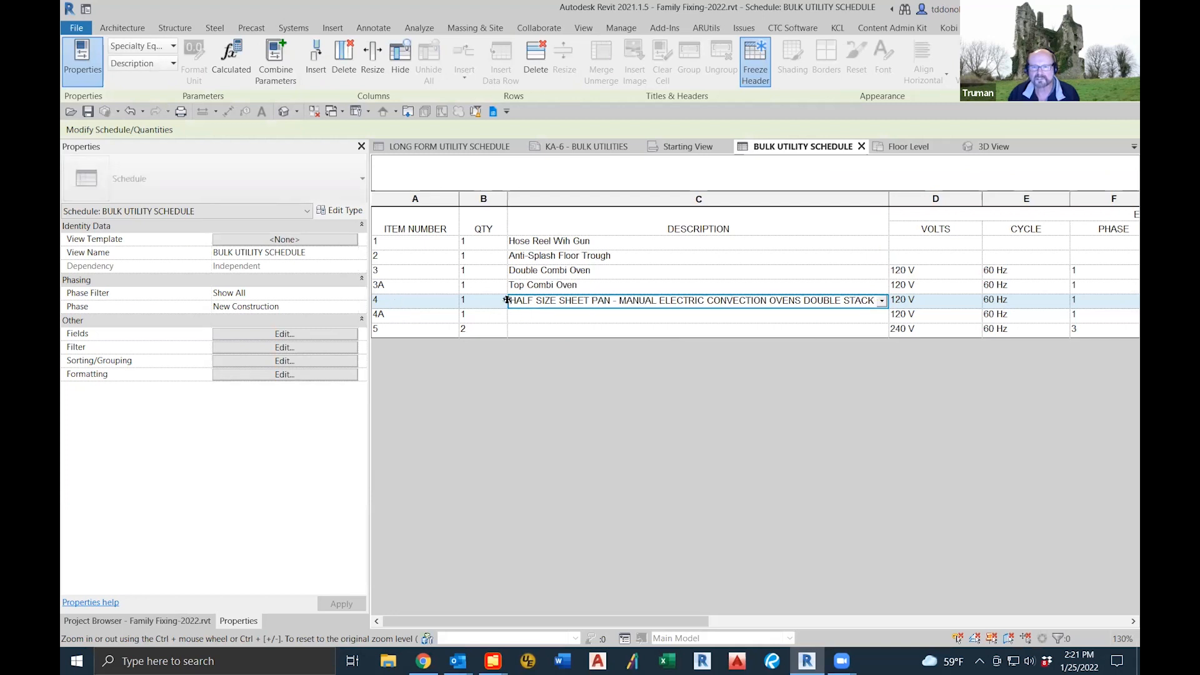
left_click_drag(512, 300, 670, 303)
left_click(660, 300)
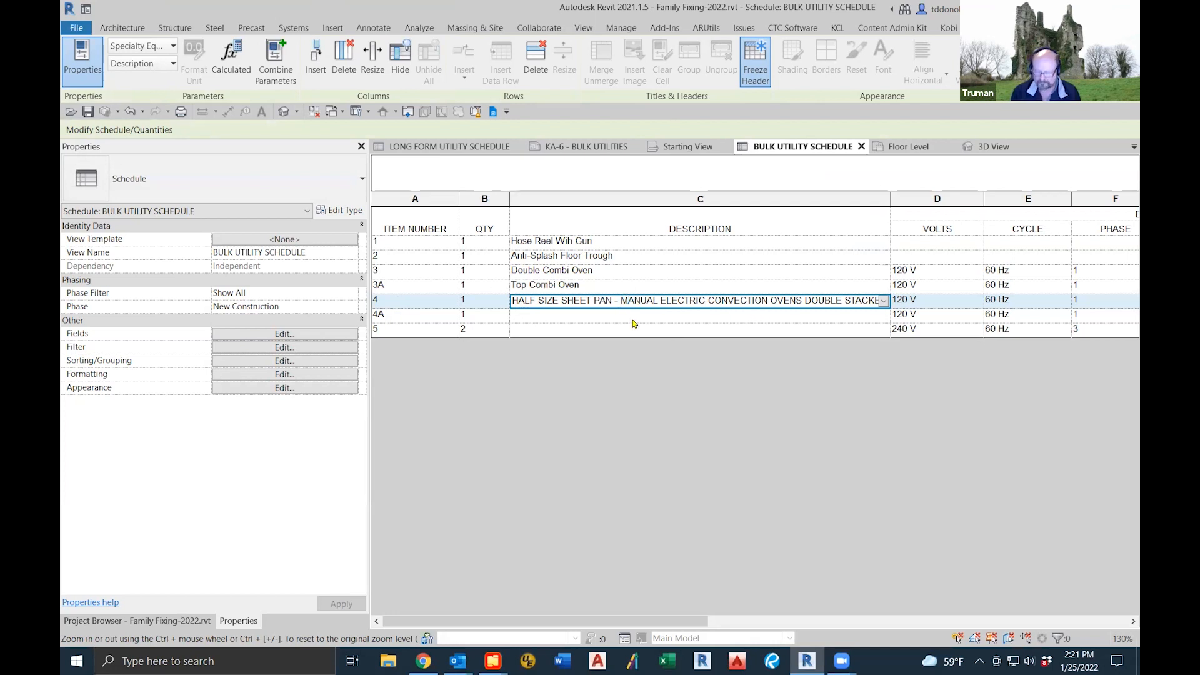
key("BackSpace")
key("BackSpace")
key("BackSpace")
key("BackSpace")
key("BackSpace")
key("BackSpace")
key("BackSpace")
key("BackSpace")
key("BackSpace")
key("BackSpace")
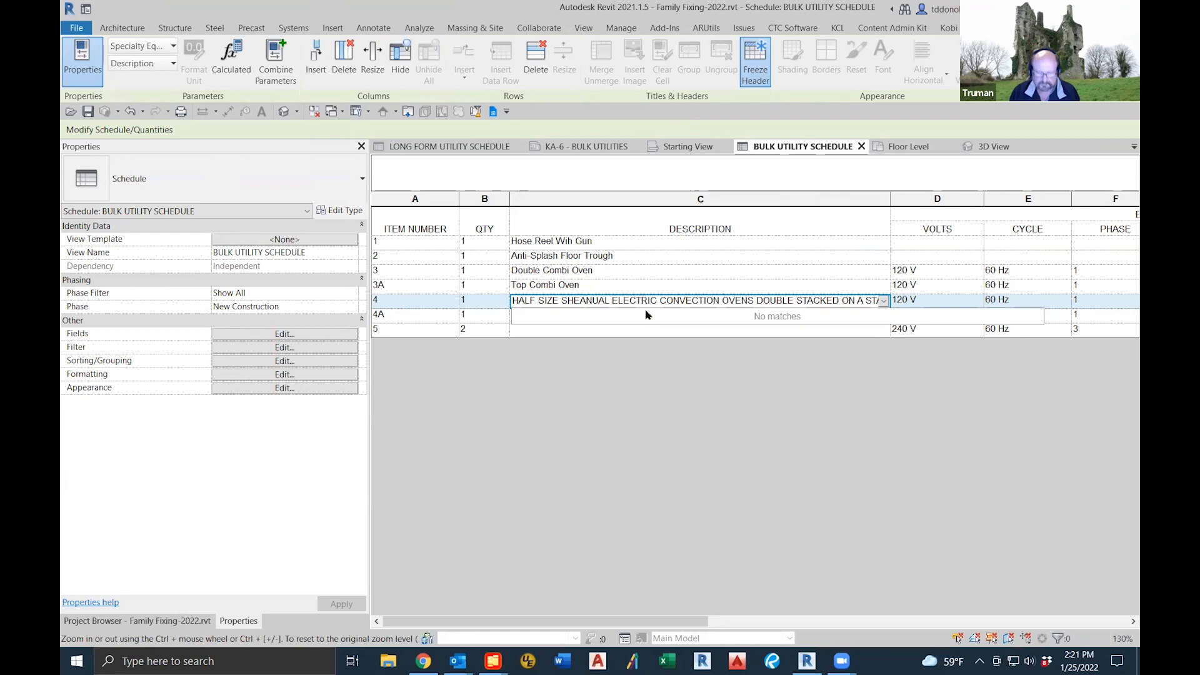
left_click(646, 311)
left_click(633, 301)
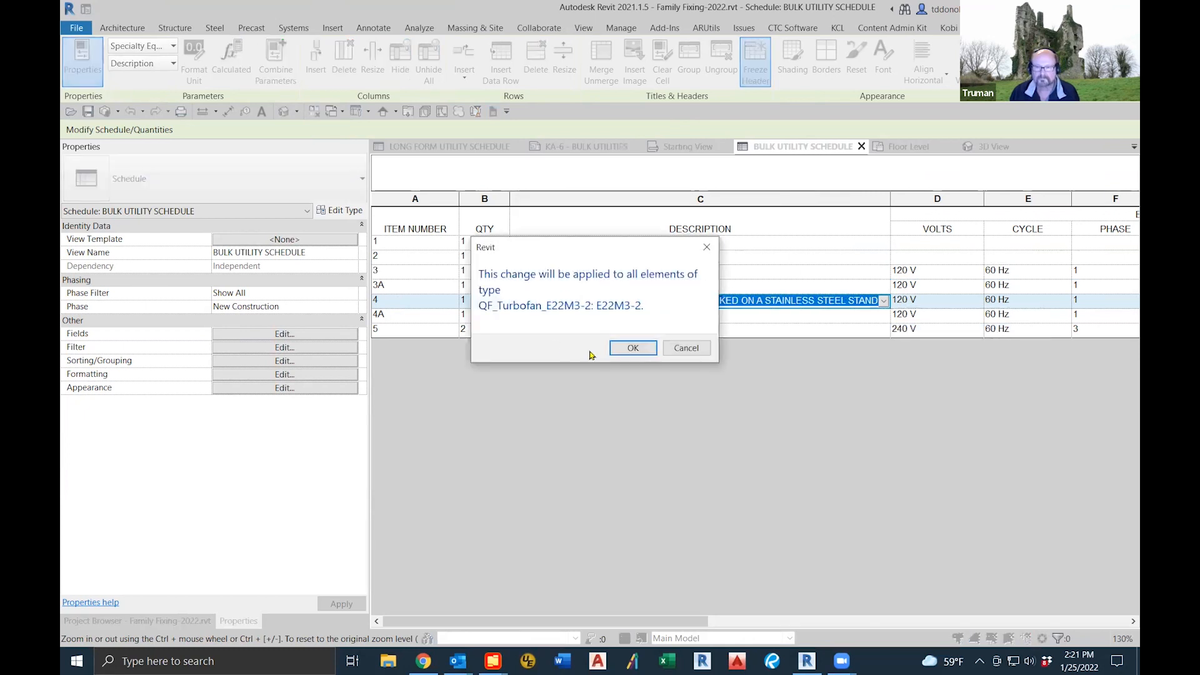
left_click(683, 346)
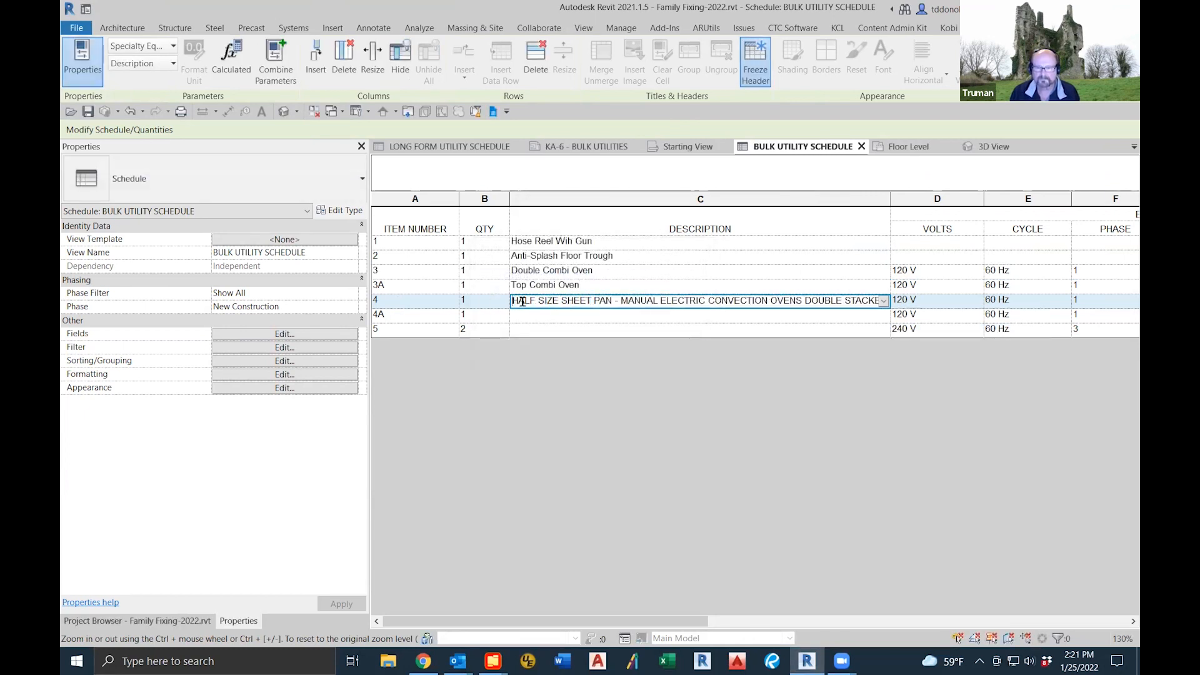
Step: Replace item 4's description with "Convection Ovens, Stacked" and apply it to all elements of that type
key("ctrl+a")
key("BackSpace")
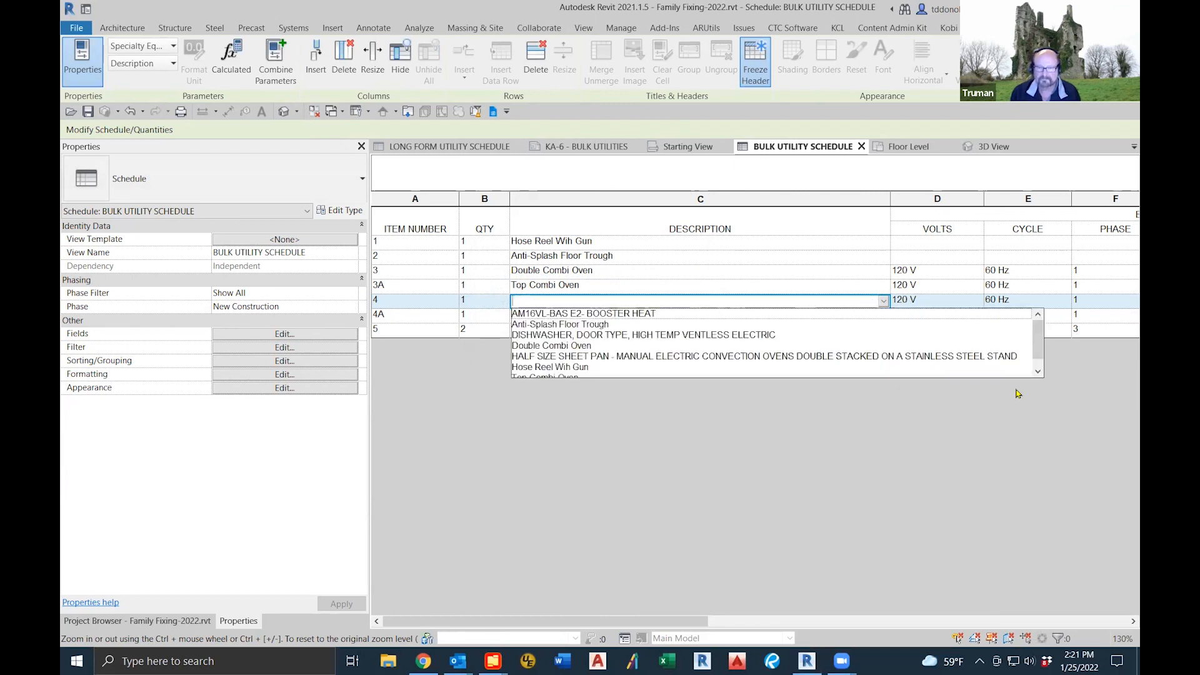
type("C")
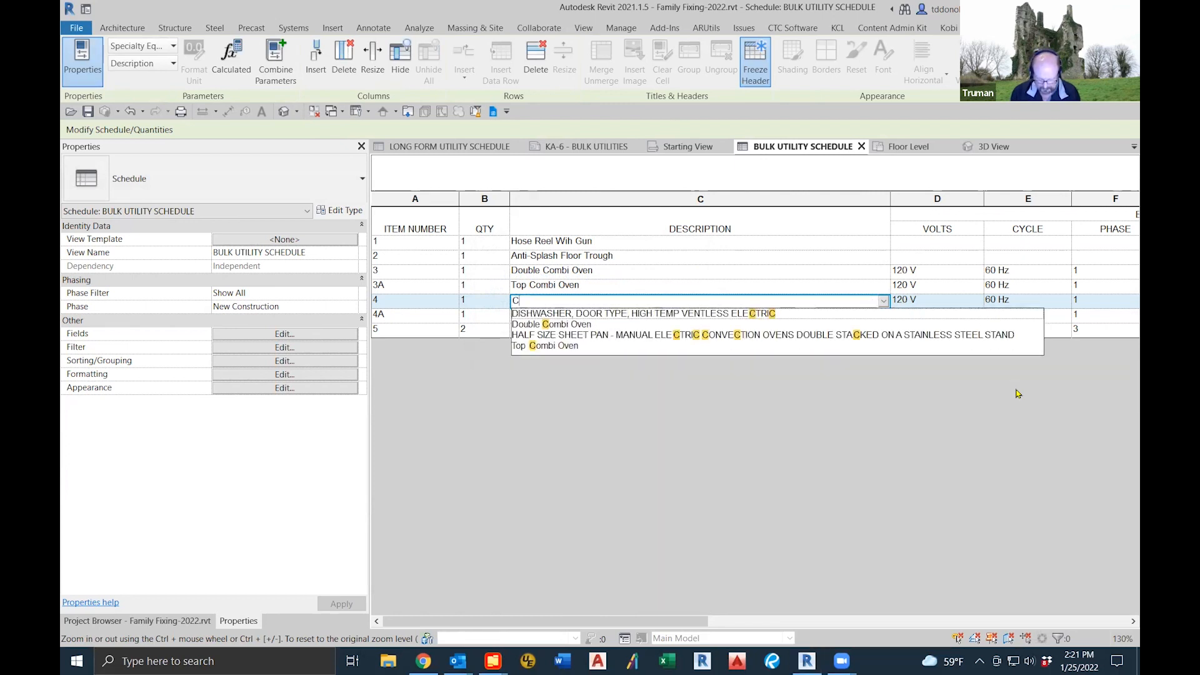
type("onvect")
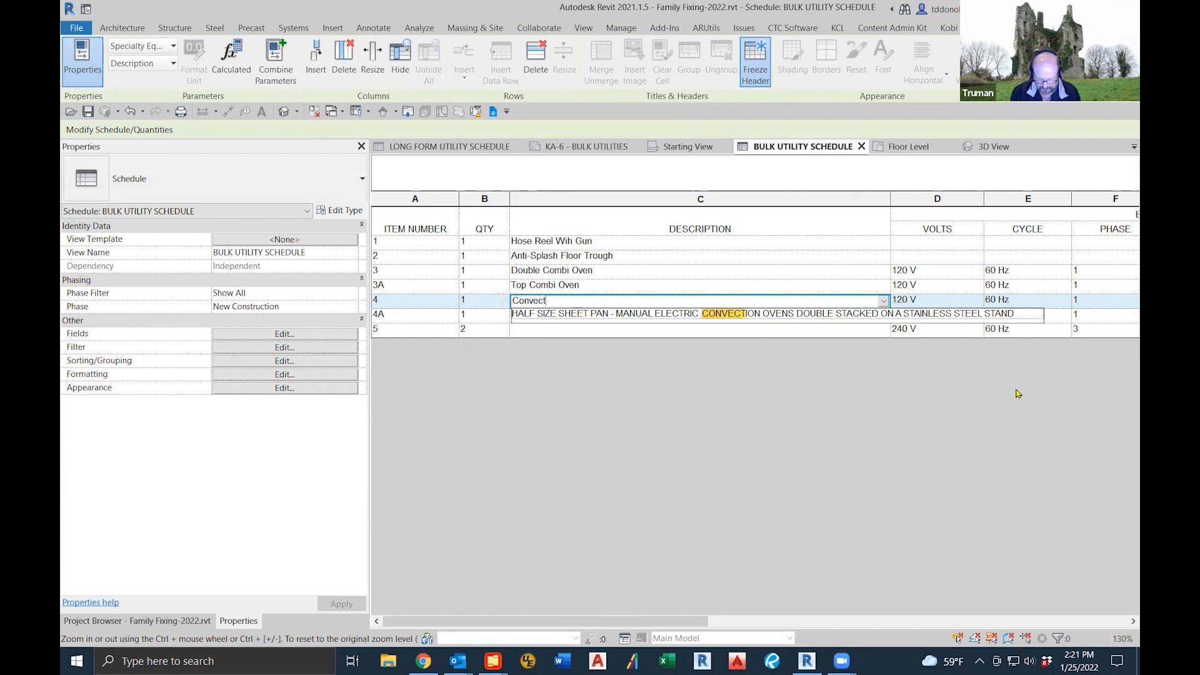
type("ion Oven Oen")
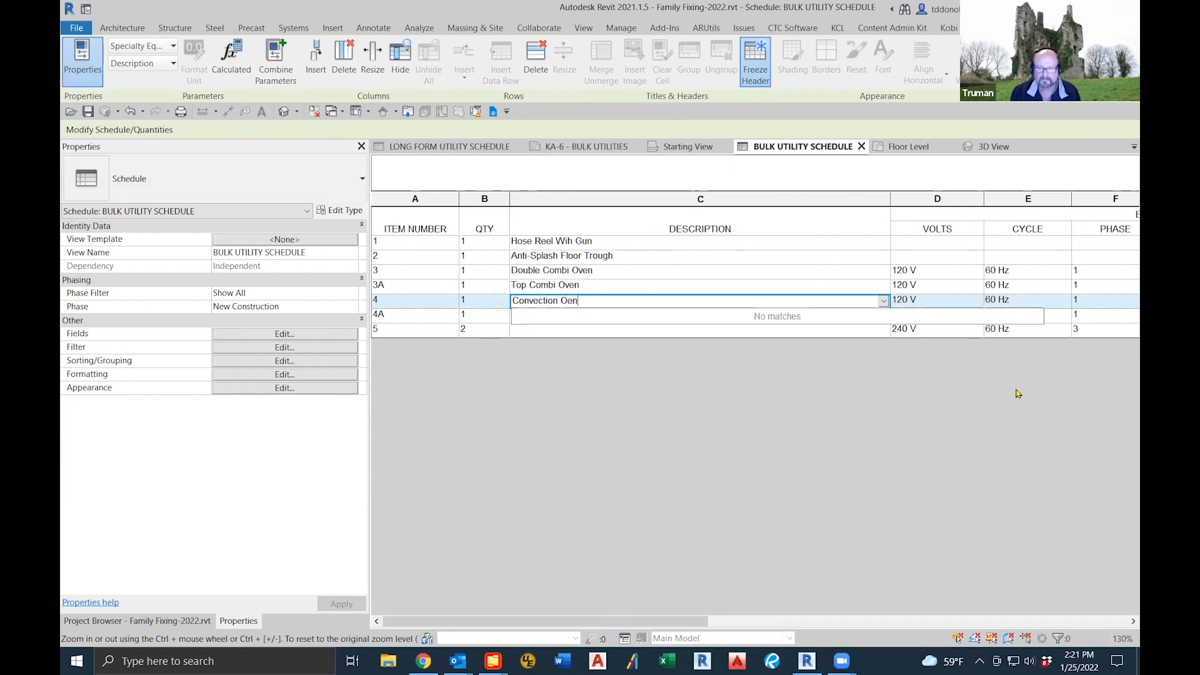
key("BackSpace")
key("BackSpace")
type("vens,")
key("Return")
left_click(631, 346)
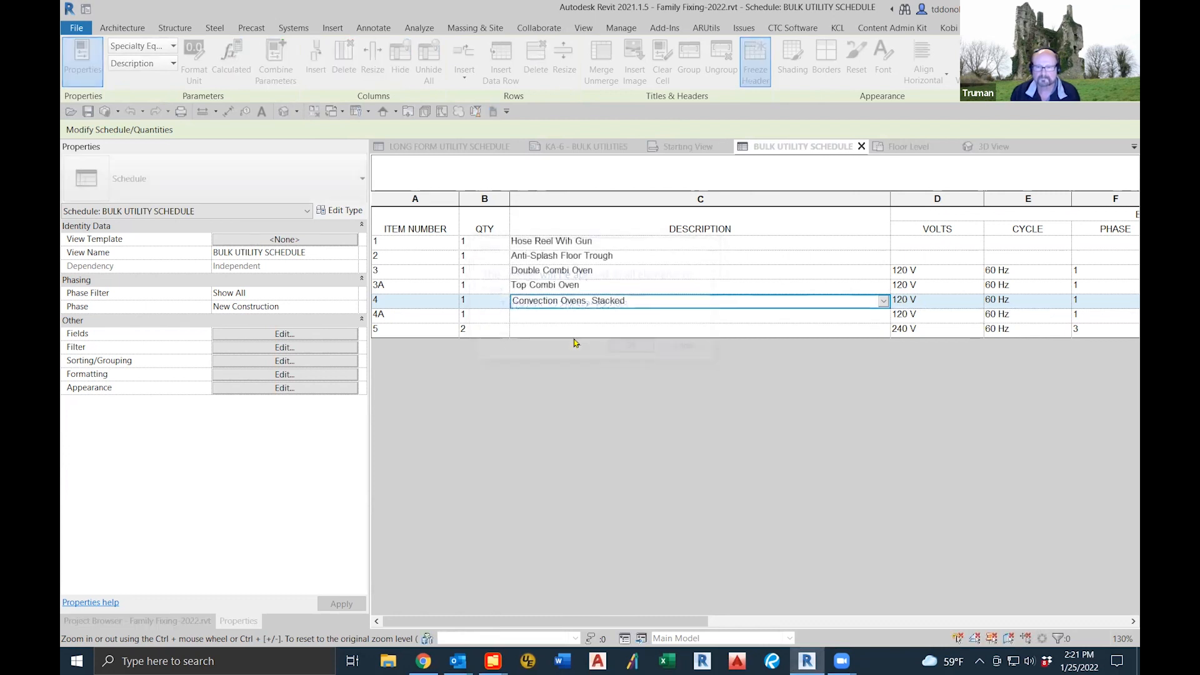
Step: Enter "Top Convection Oven" as item 4A's description and apply it to all elements of the E22M3 STACKED type
left_click(538, 315)
type("Top Convection Oven")
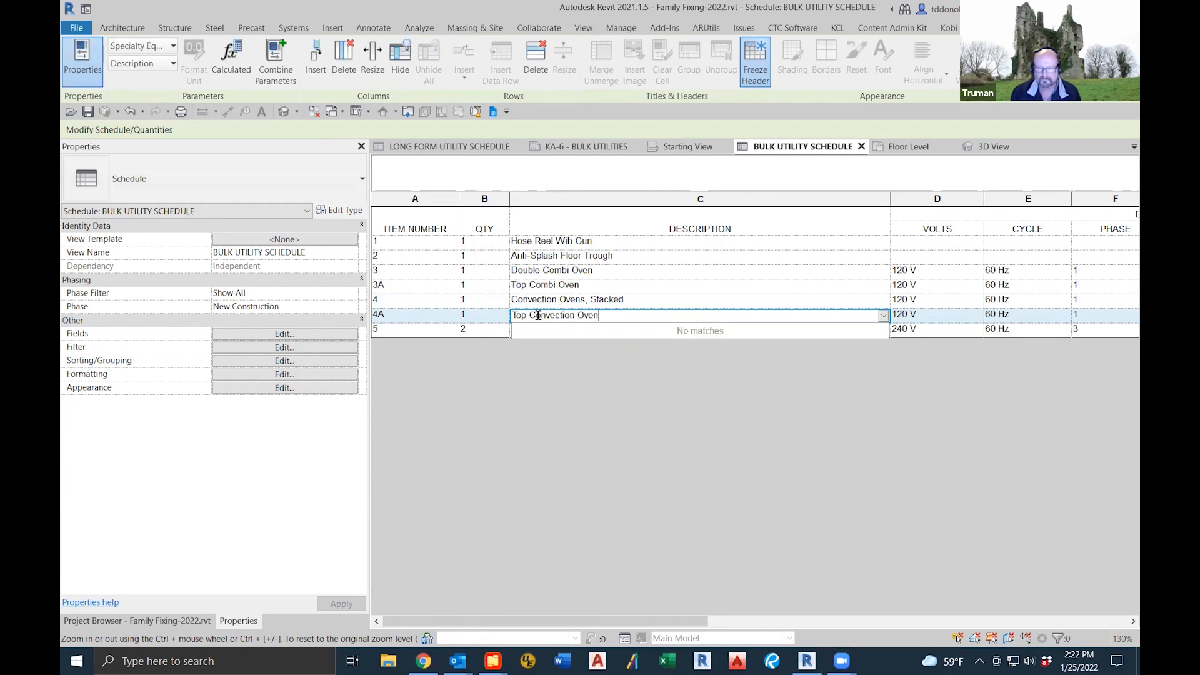
key("Return")
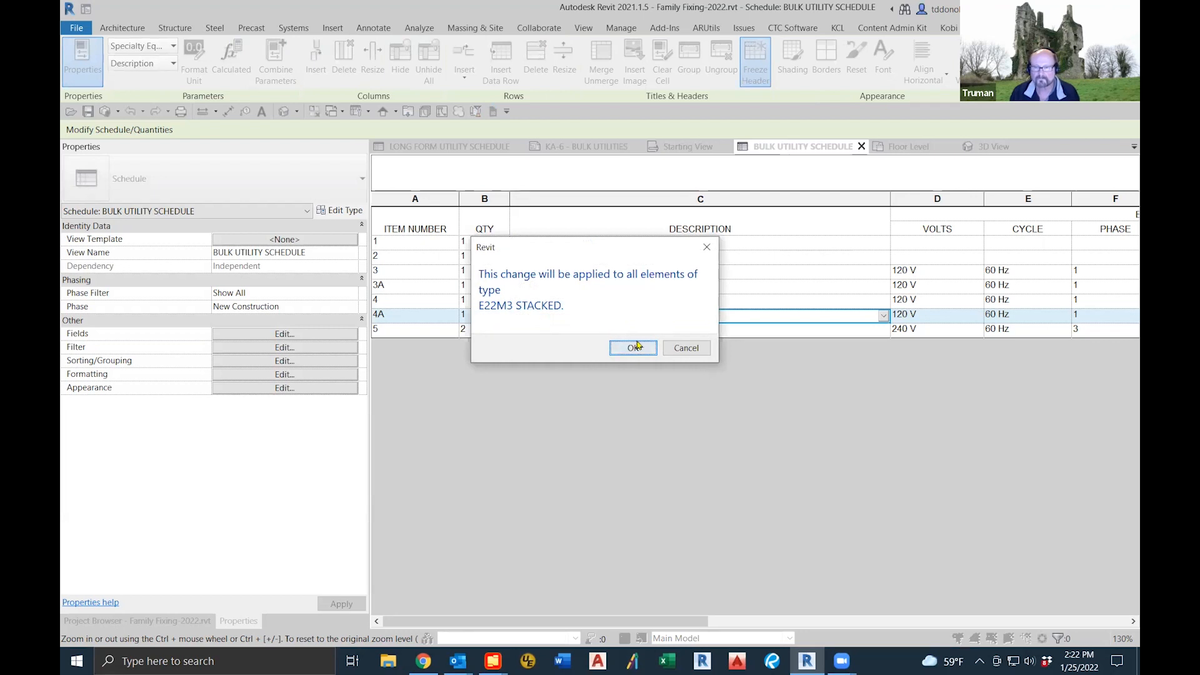
left_click(633, 346)
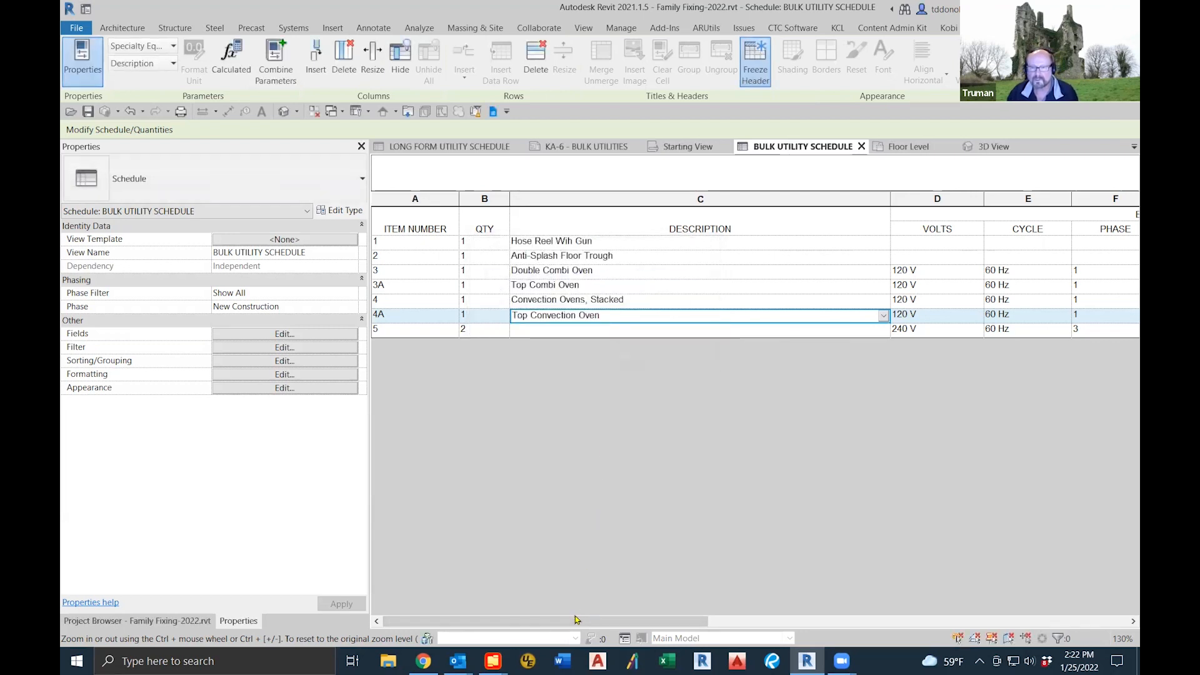
Step: Locate schedule item 5 in the Floor Level plan and open its Hobart AM16VL-BAS-DP family for editing
left_click_drag(595, 617, 550, 625)
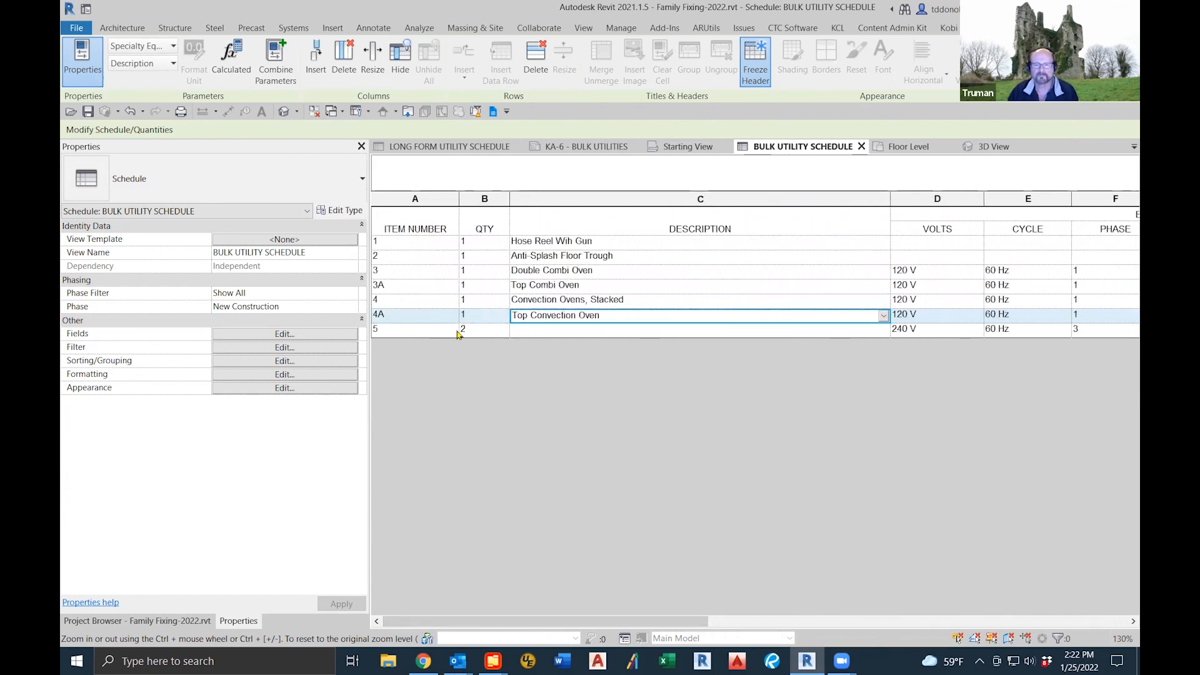
left_click(532, 331)
left_click(1005, 59)
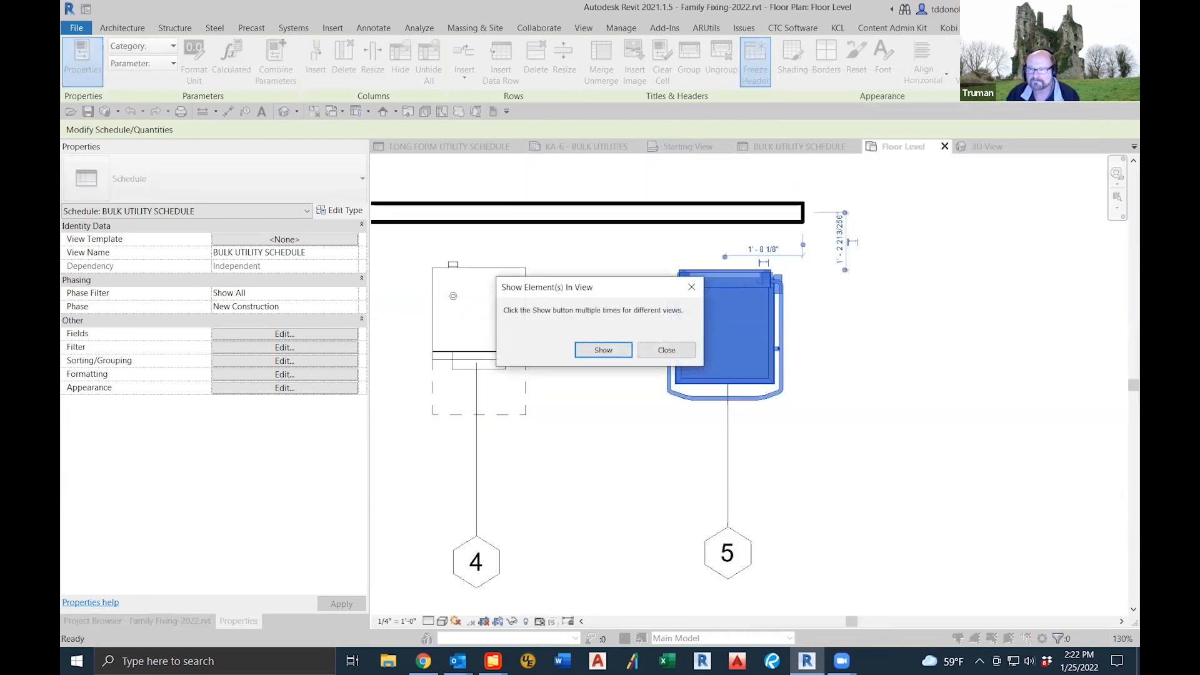
left_click(656, 350)
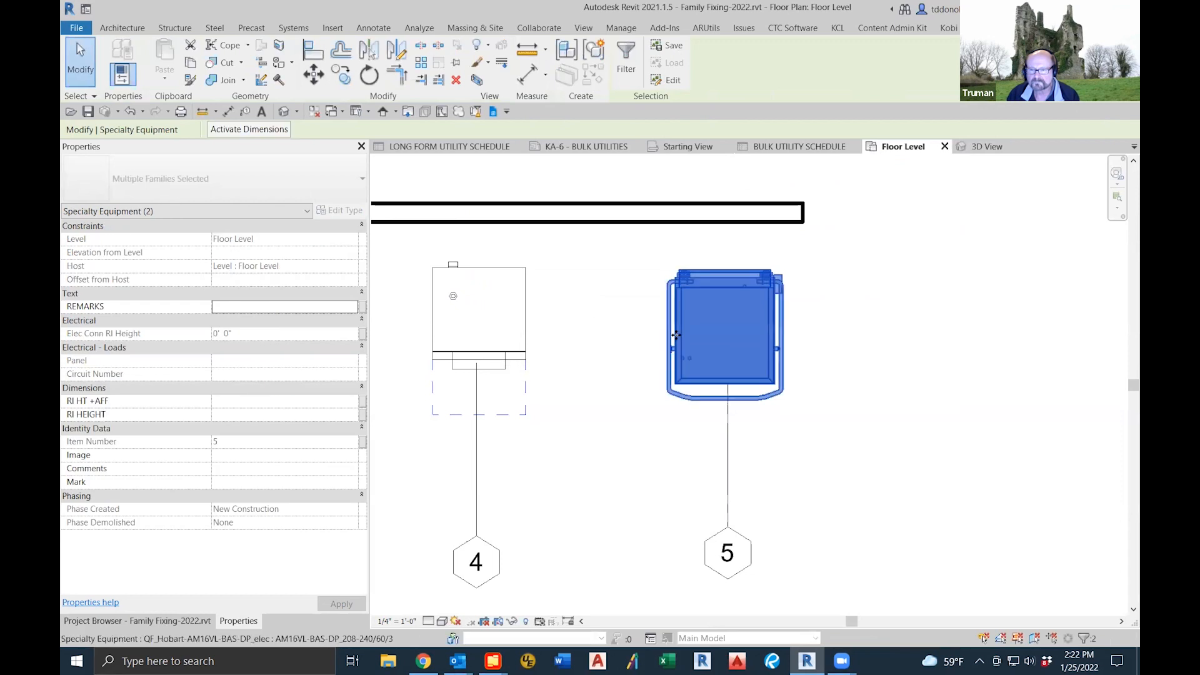
left_click(676, 336)
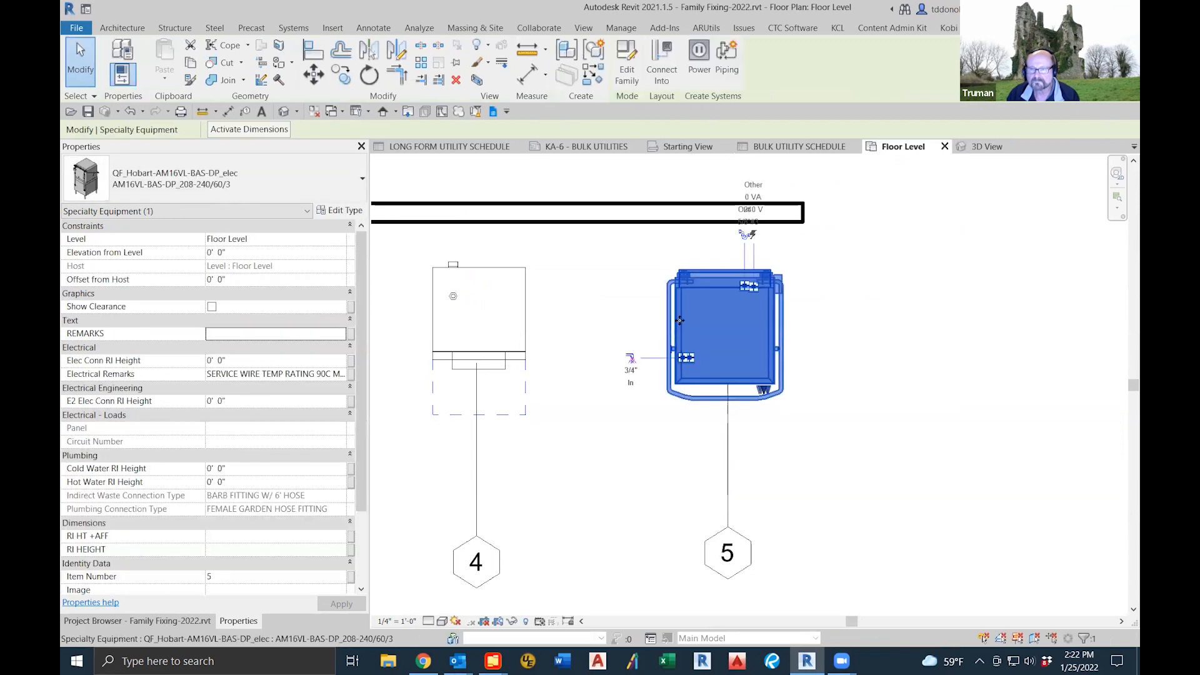
left_click(628, 66)
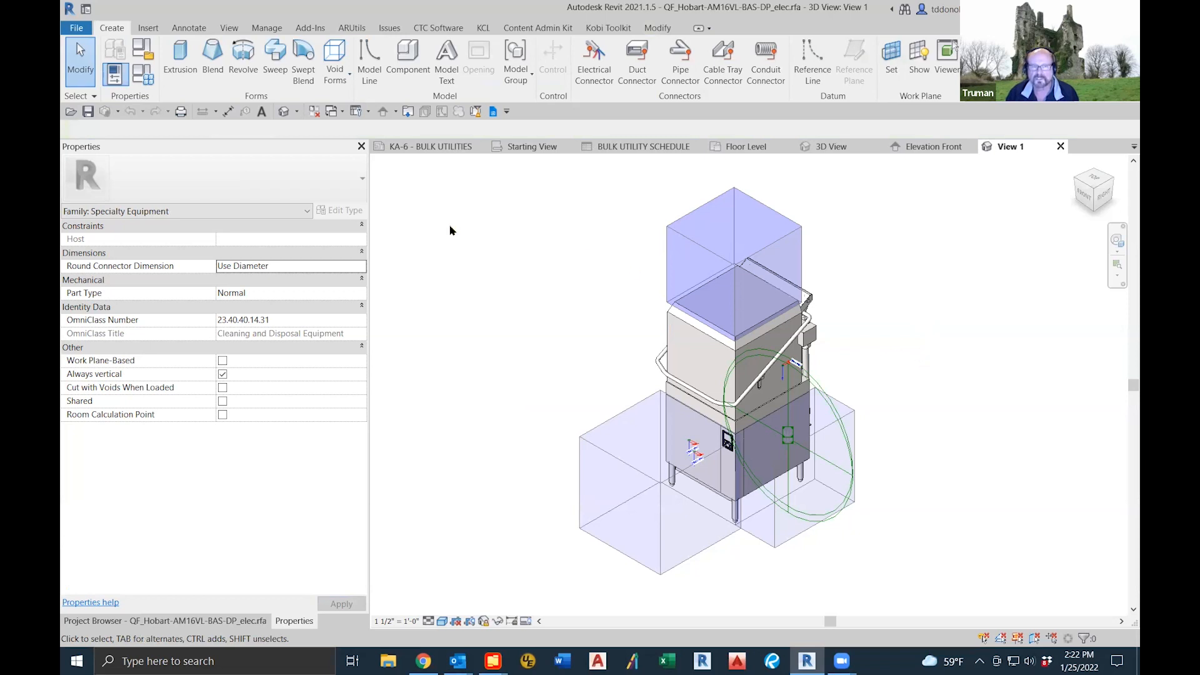
Step: Add an instance text family parameter named Booster Heater Item Number, grouped under Identity Data, to the dishwasher family
left_click(140, 74)
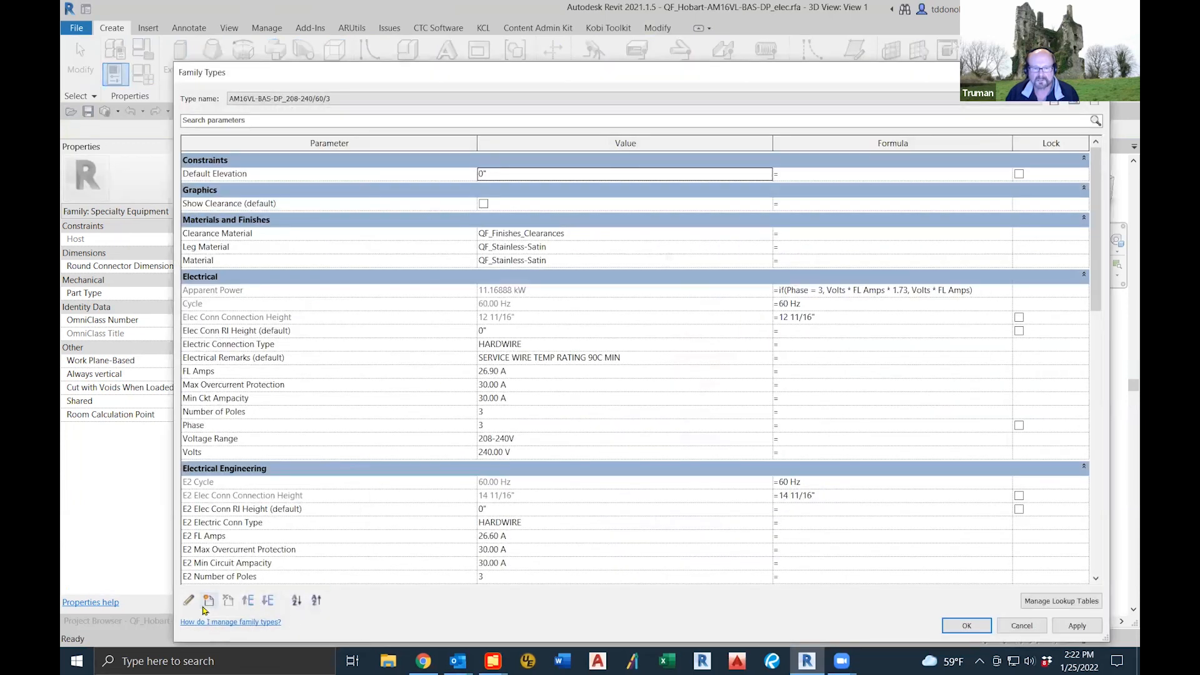
left_click(209, 600)
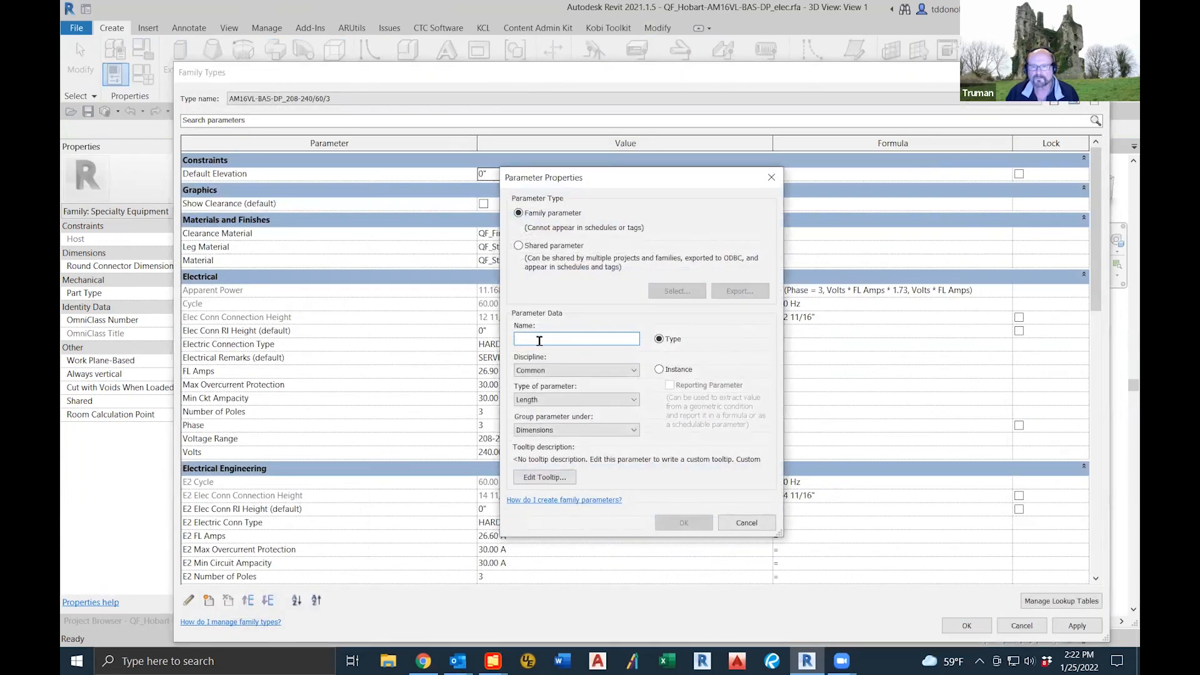
type("Booster Heater Item Number")
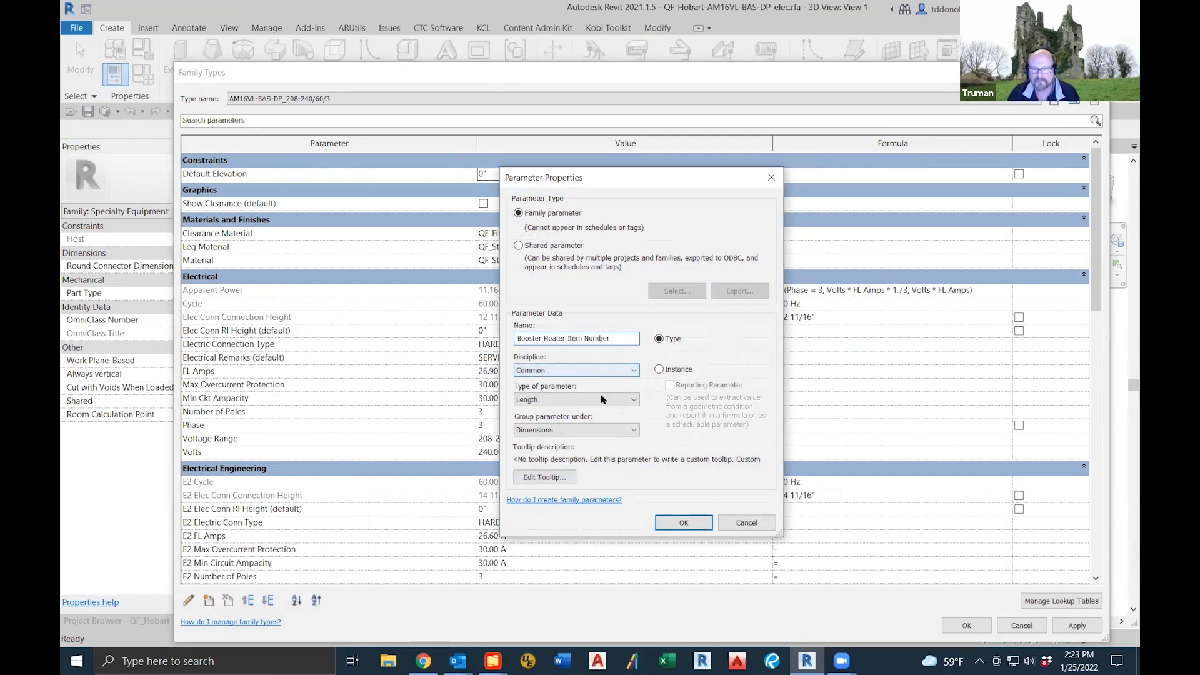
left_click(634, 400)
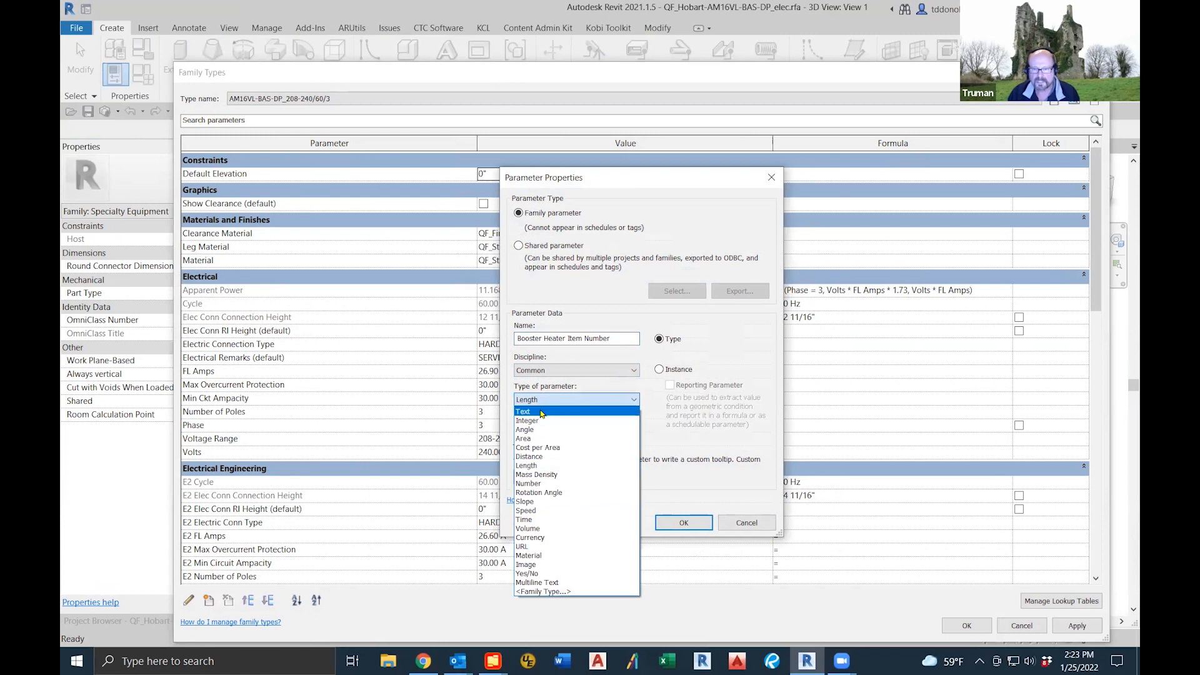
left_click(544, 413)
left_click(633, 431)
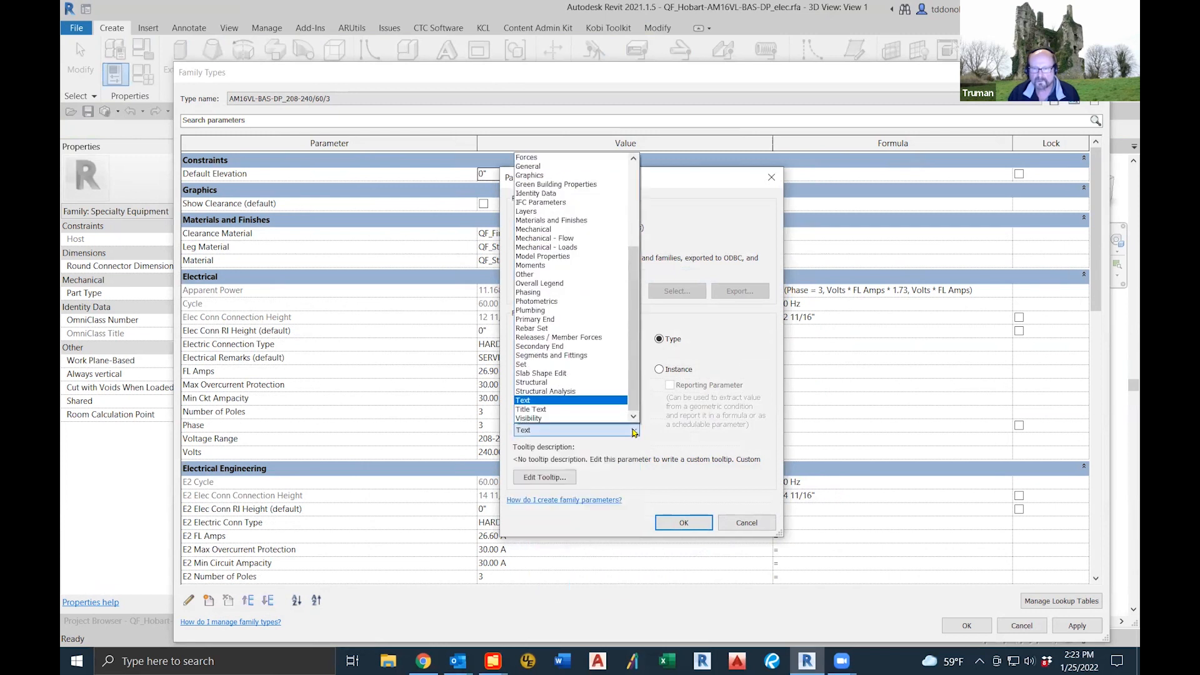
left_click(564, 194)
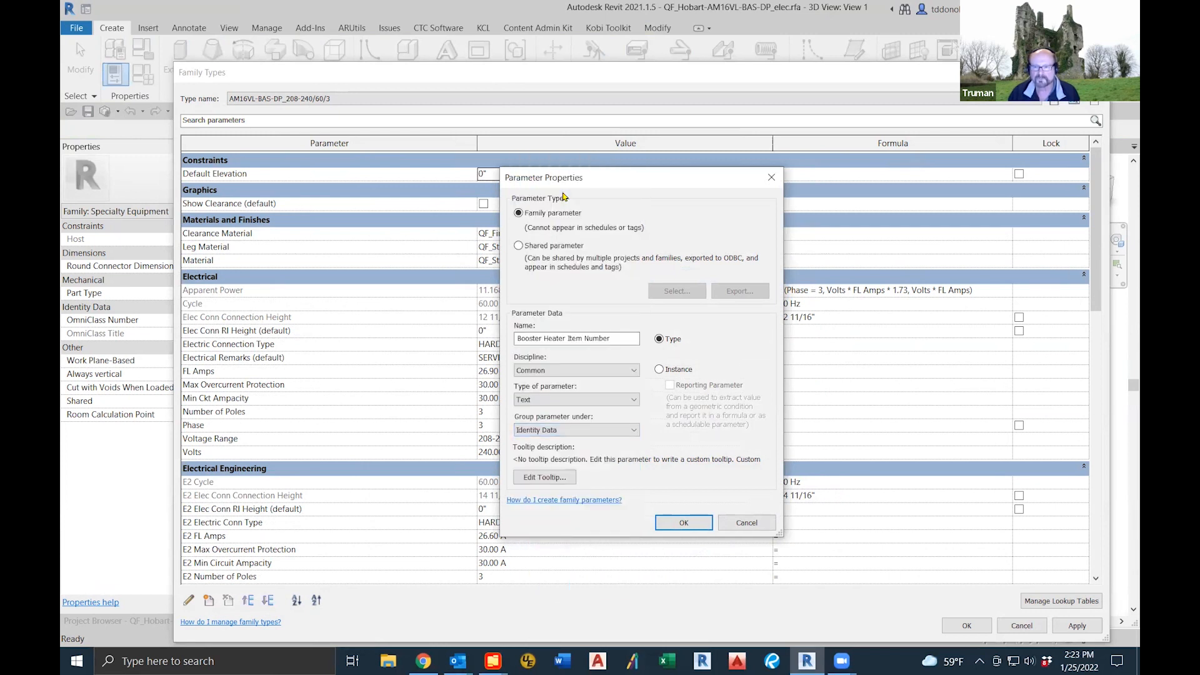
left_click(675, 369)
left_click(682, 523)
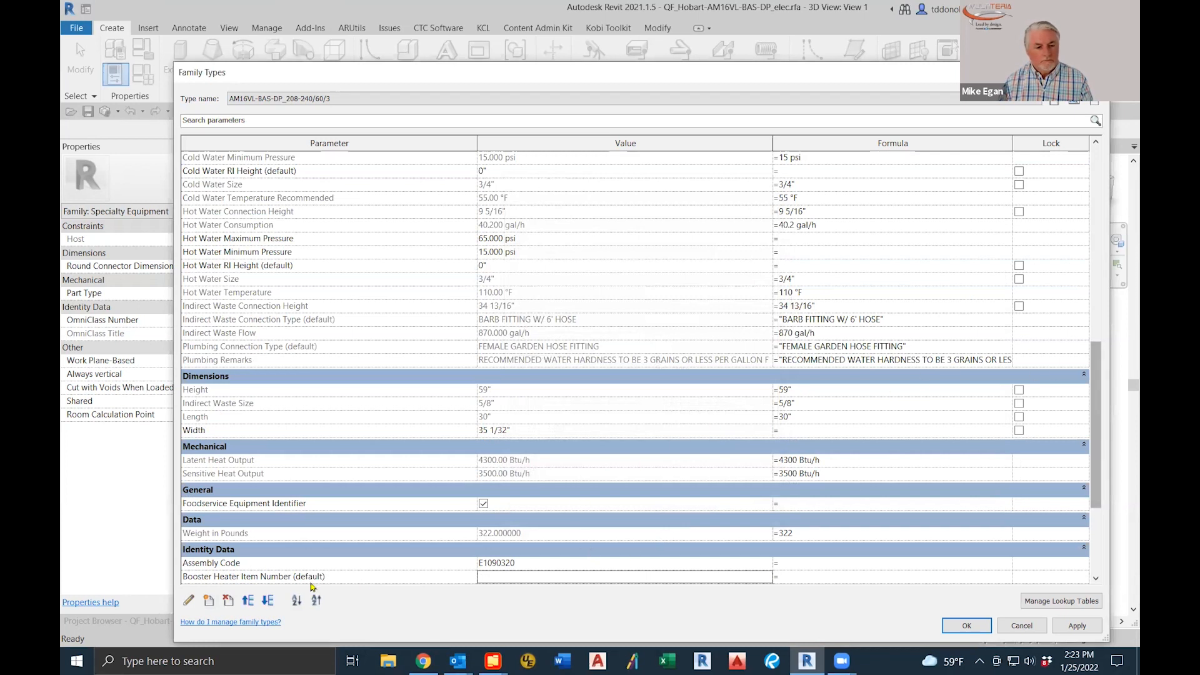
left_click(337, 577)
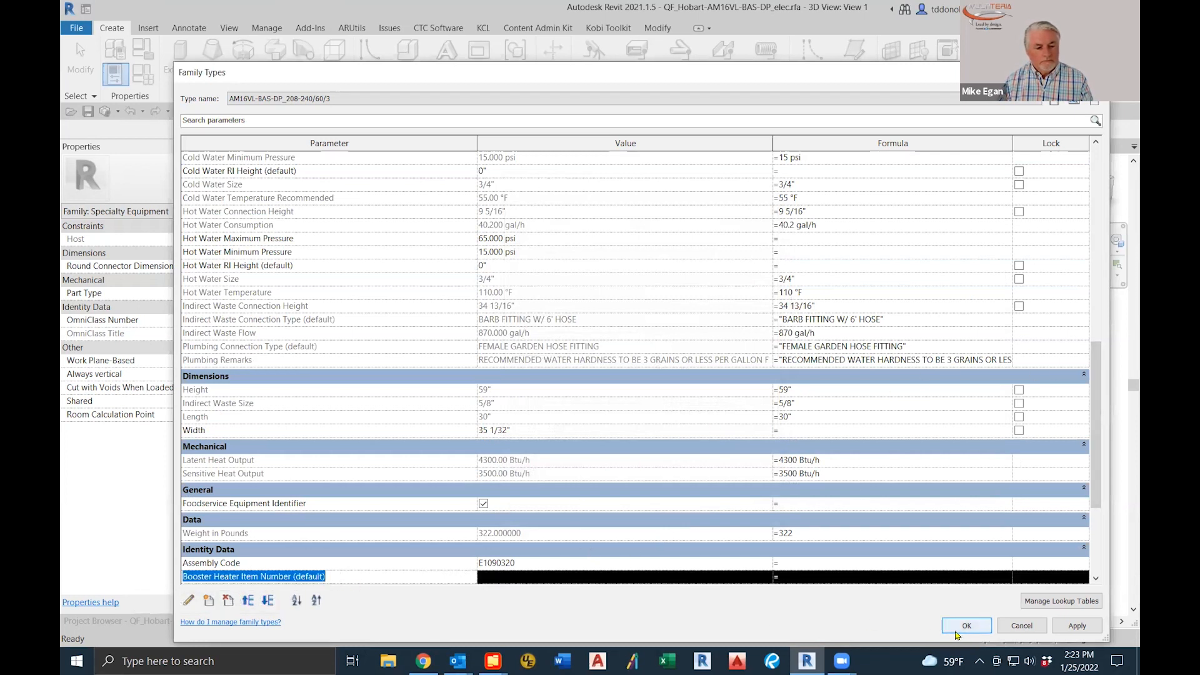
left_click(964, 631)
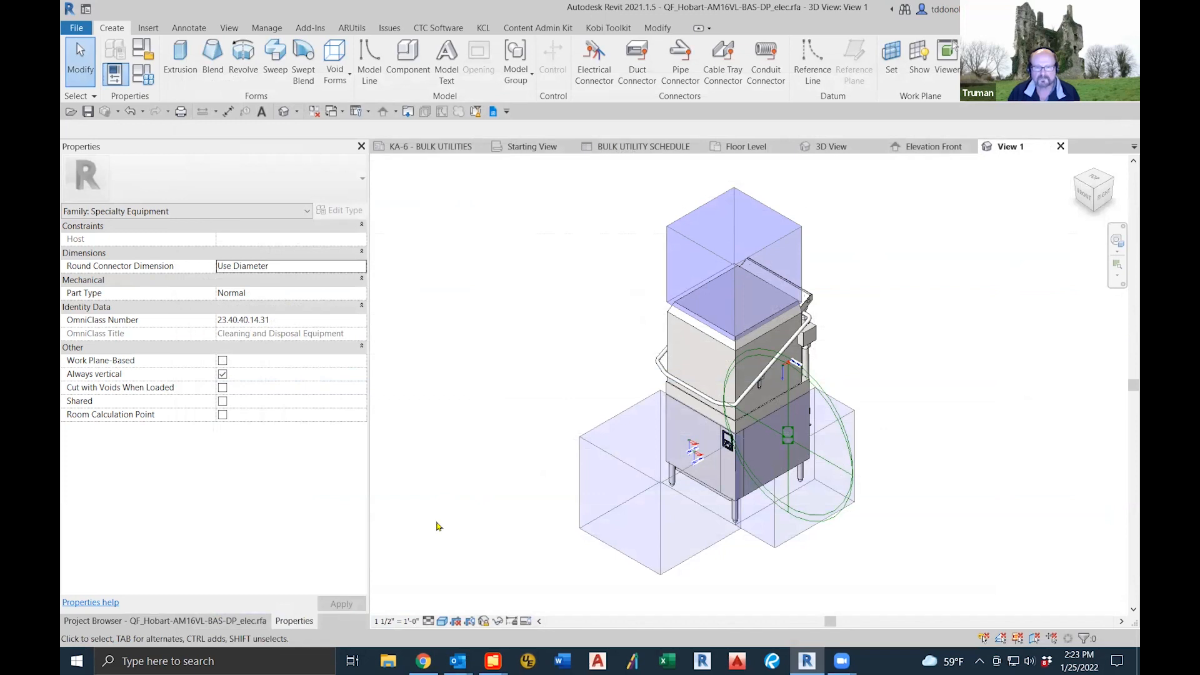
Step: Select all instances of the nested AM16VL-BAS_NestedElectricUtility specialty equipment in the entire project
left_click(230, 622)
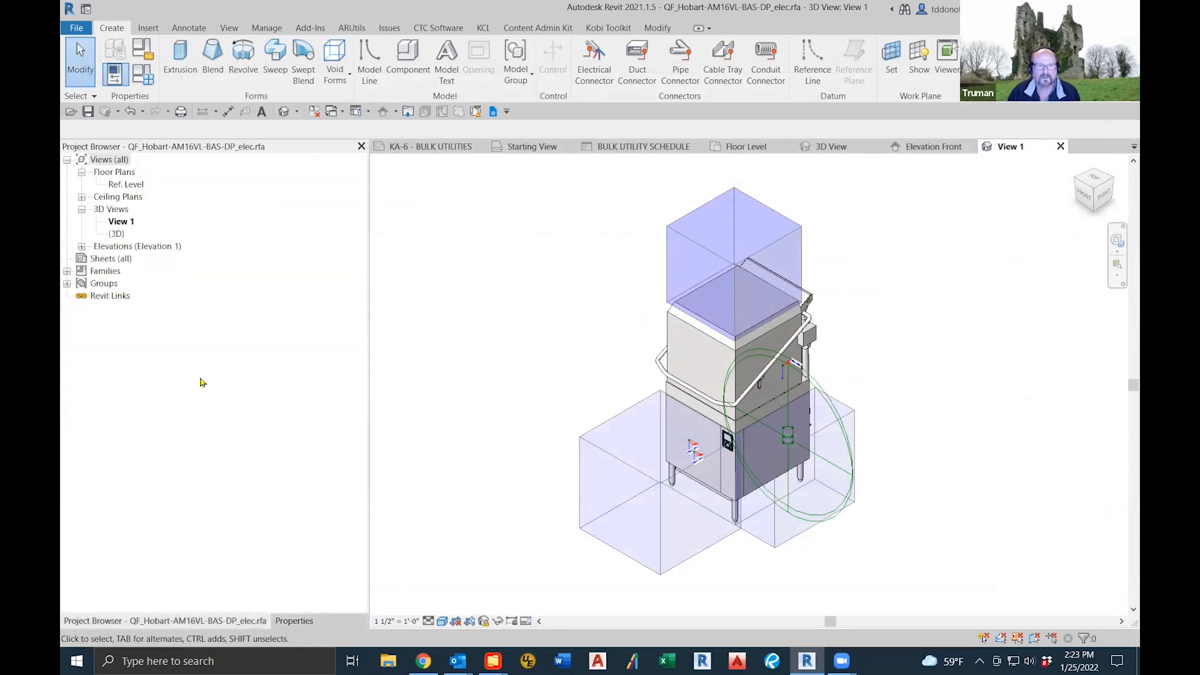
left_click(67, 271)
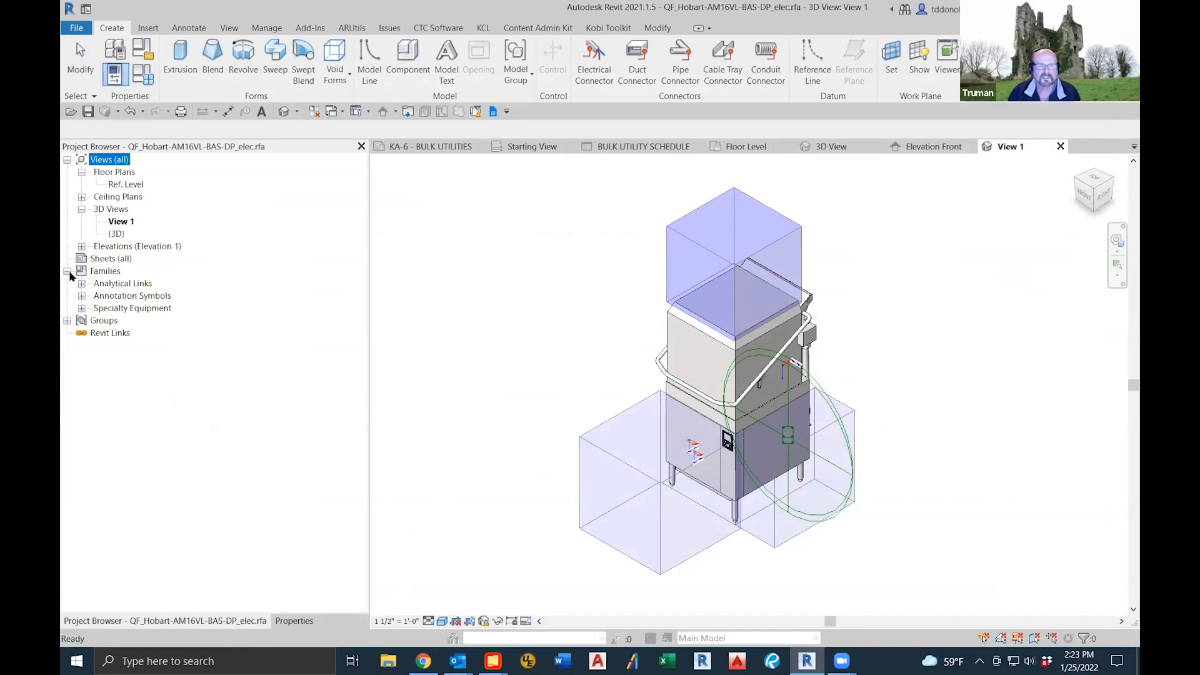
left_click(81, 309)
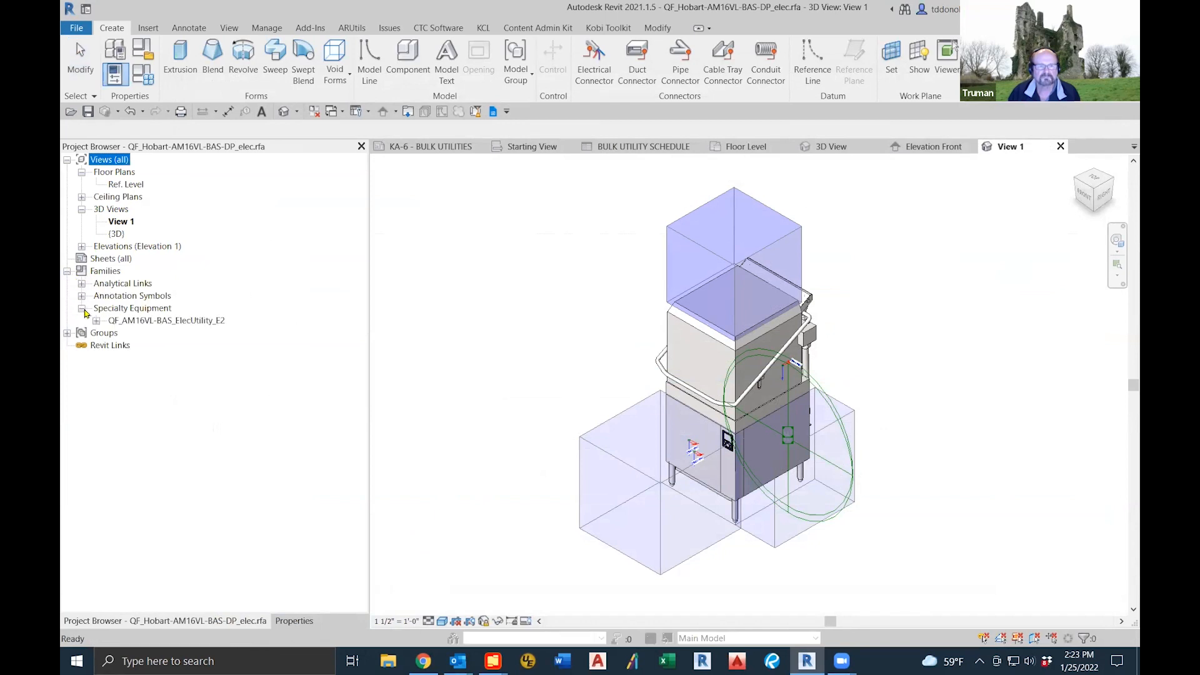
left_click(96, 321)
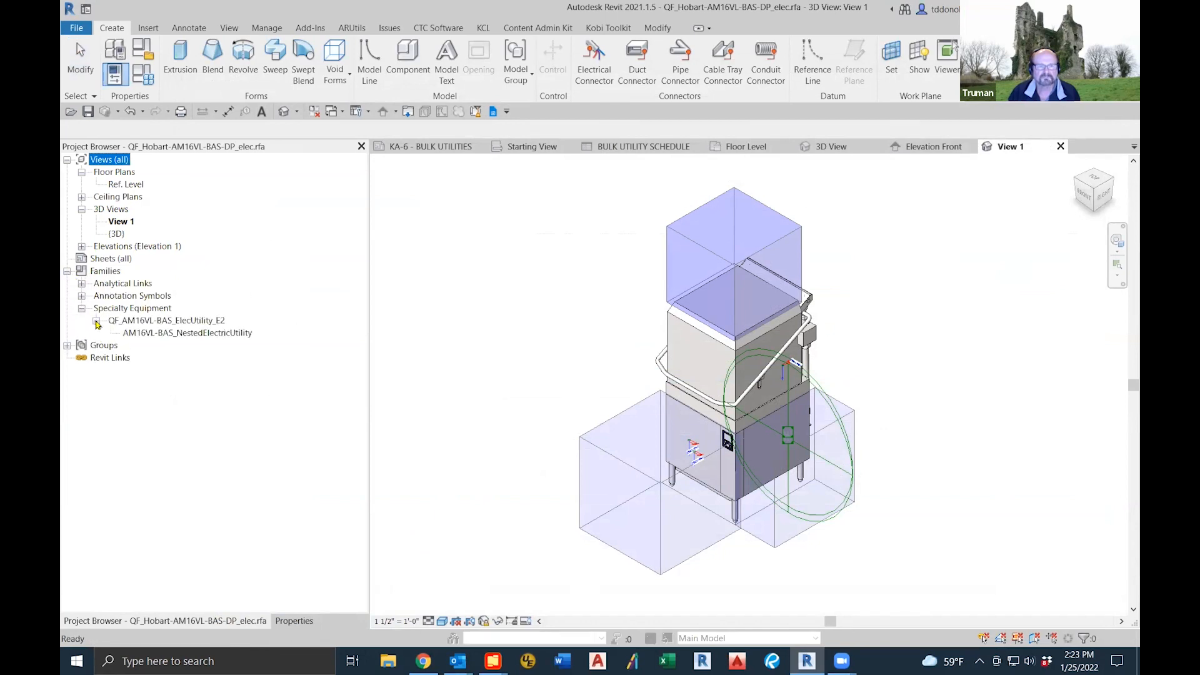
right_click(174, 333)
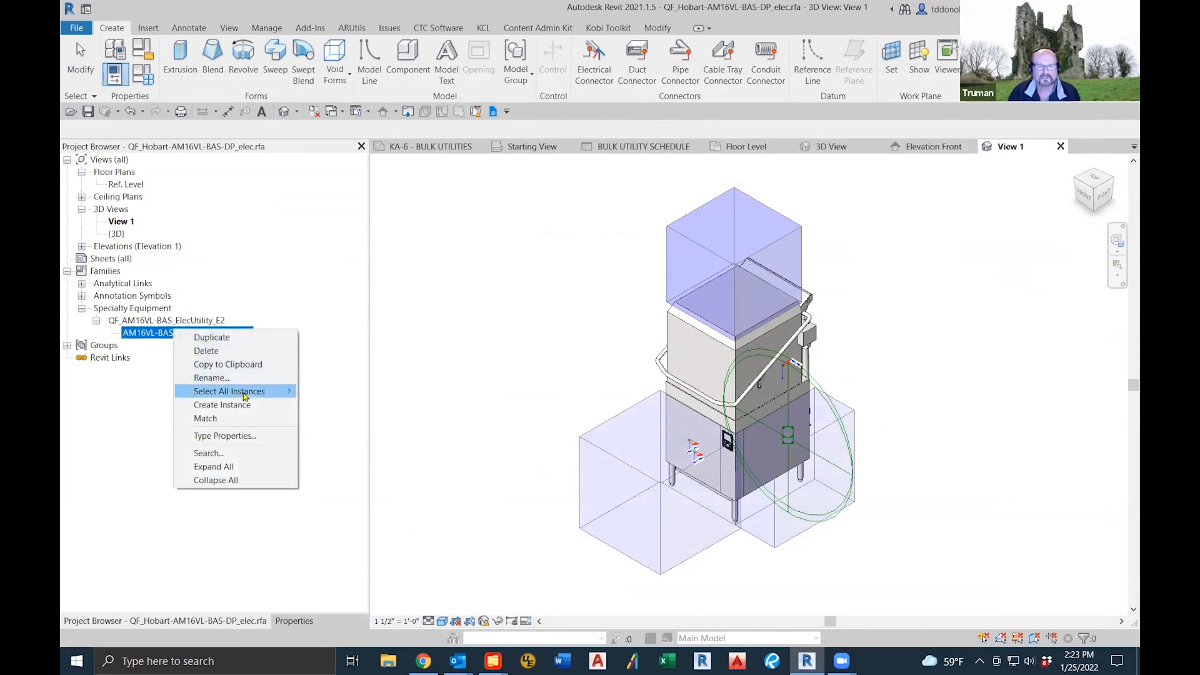
mouse_move(244, 396)
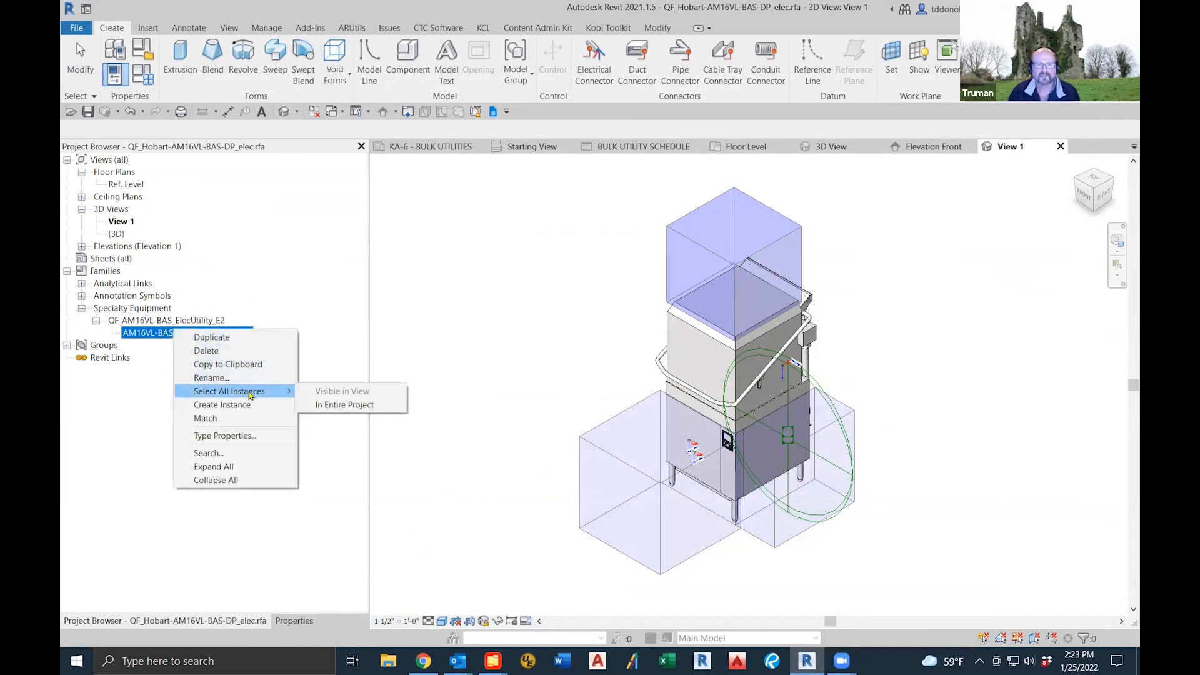
left_click(372, 406)
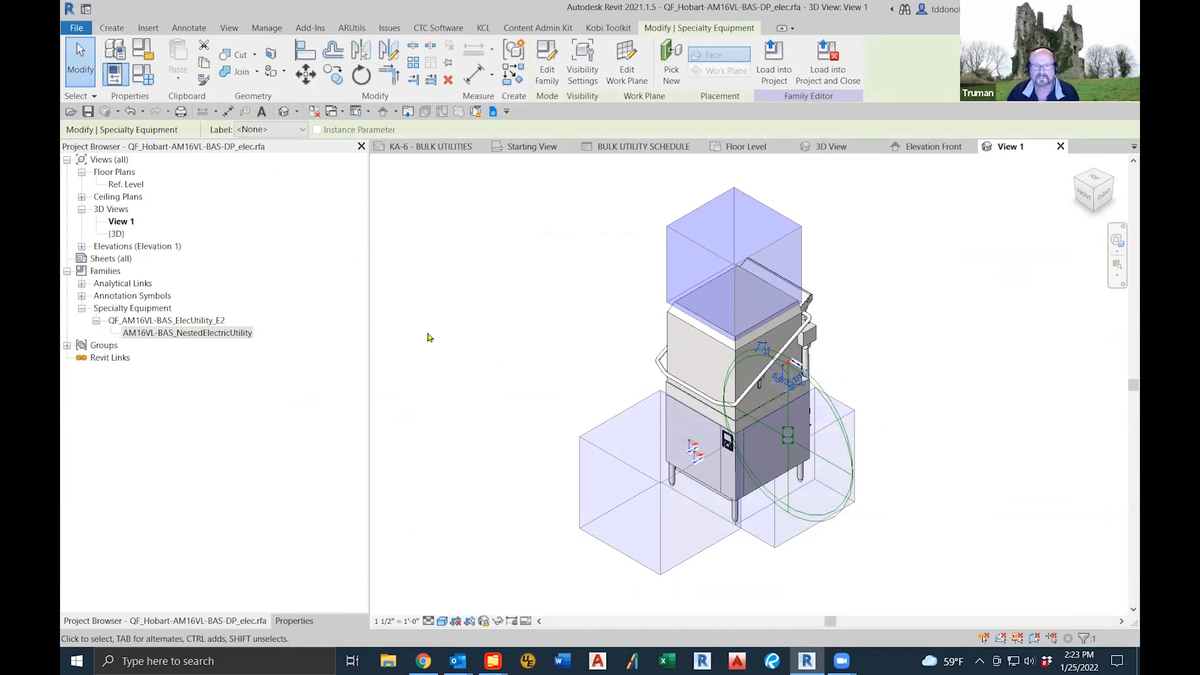
Step: Associate the nested electric utility family's Item Number with the Booster Heater Item Number parameter
left_click(308, 622)
left_click_drag(363, 384, 366, 461)
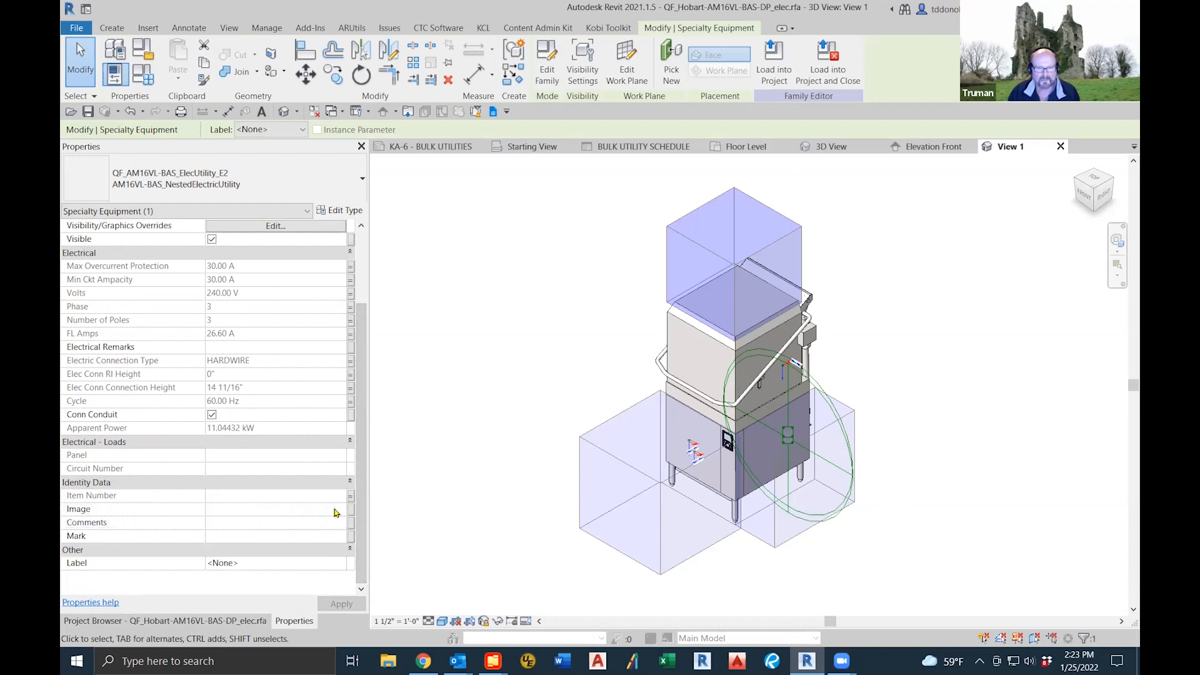
left_click(351, 500)
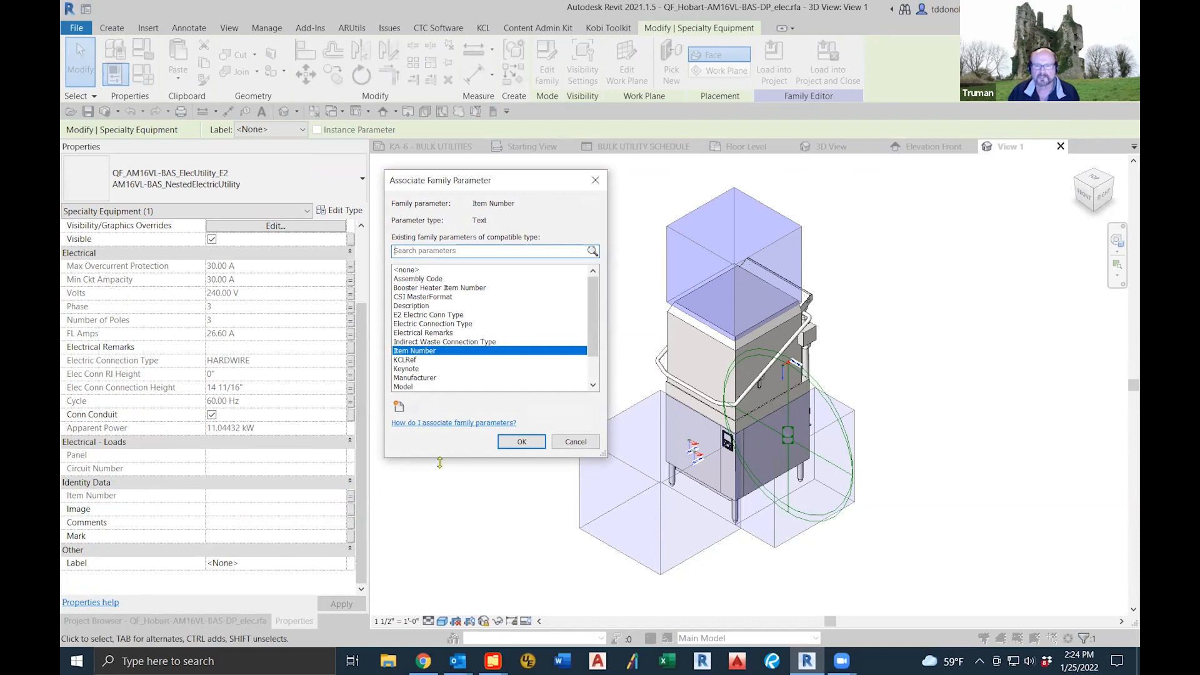
left_click(444, 288)
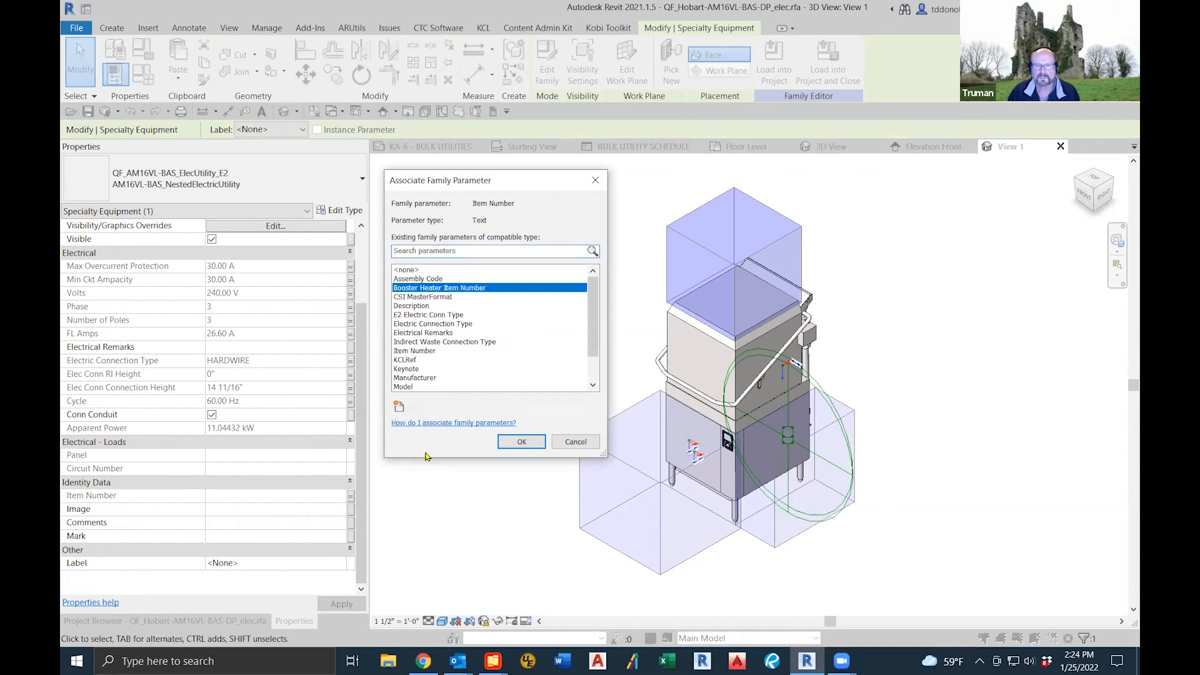
left_click(519, 442)
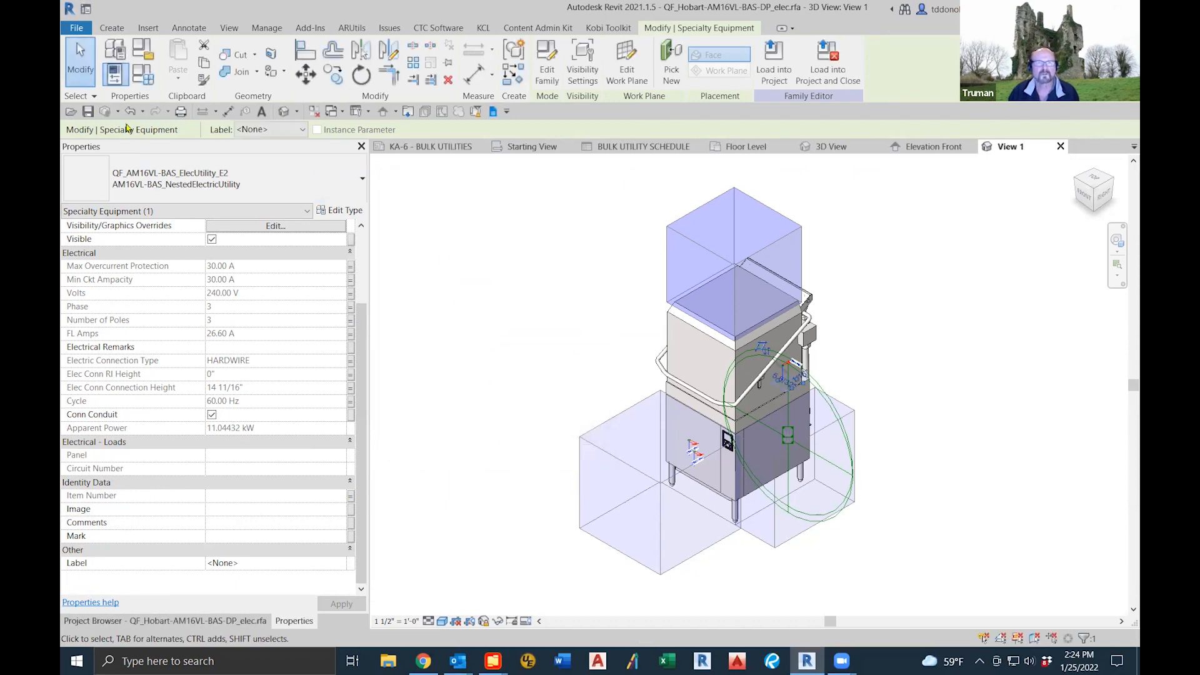
Step: Save the dishwasher family over its existing file and load it into Family Fixing-2022.rvt, overwriting the existing version and its parameter values, closing the family
left_click(89, 112)
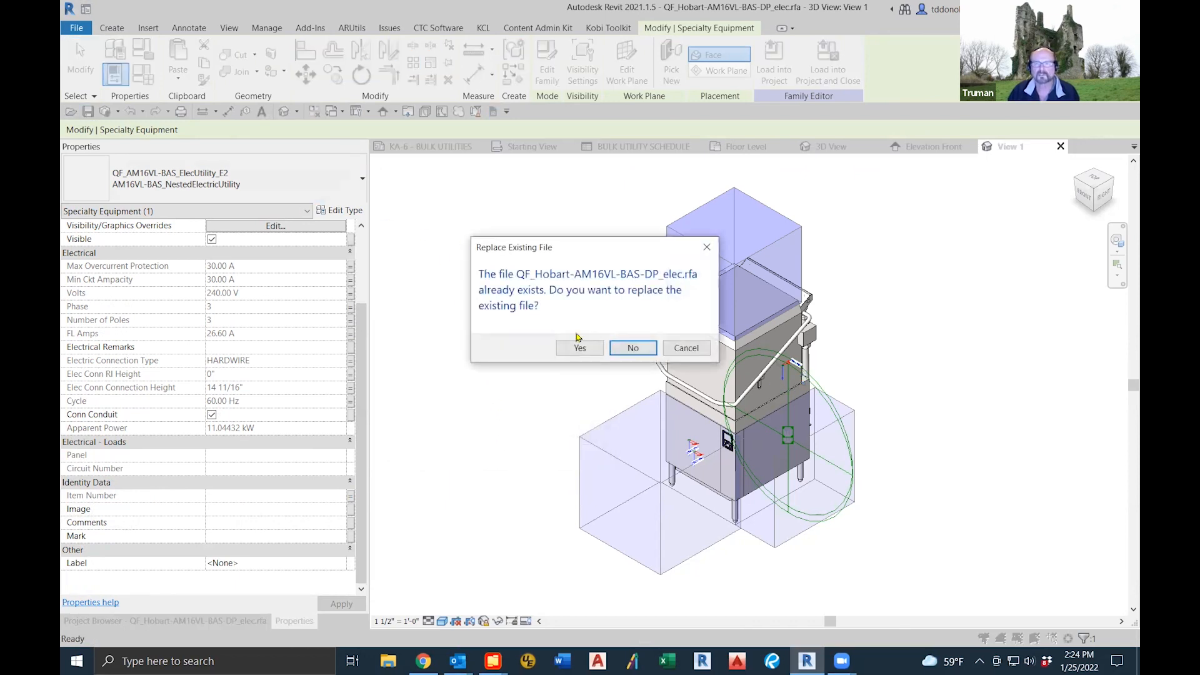
left_click(580, 348)
left_click(576, 304)
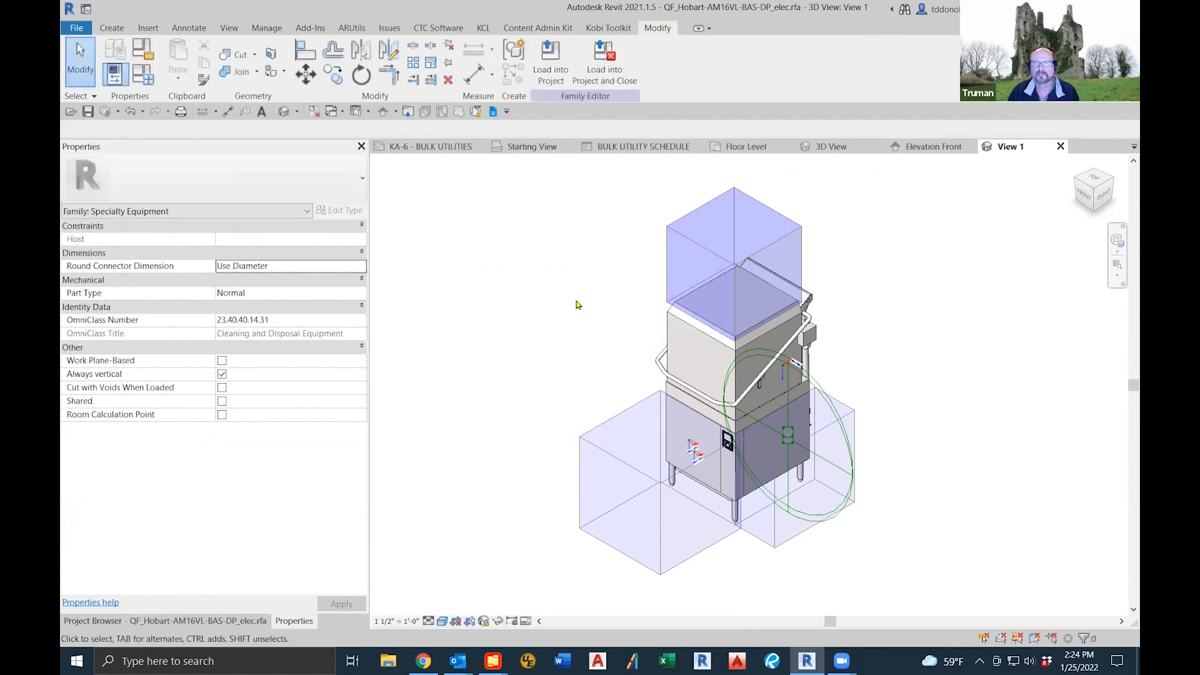
left_click(608, 76)
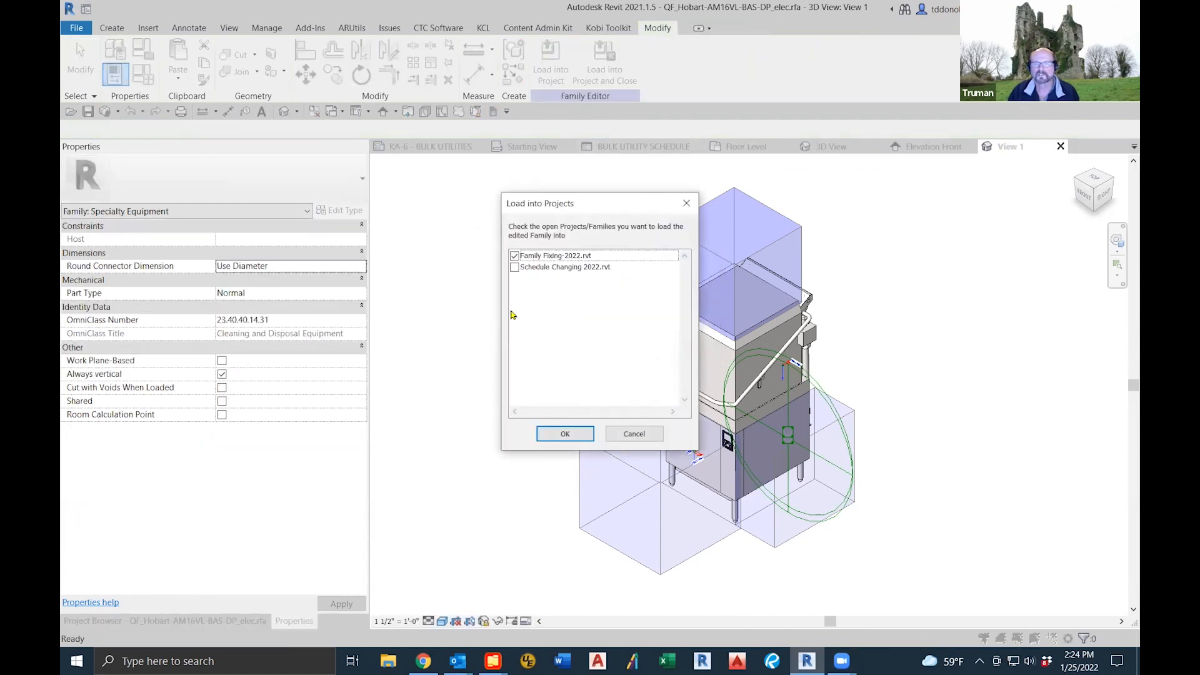
left_click(553, 432)
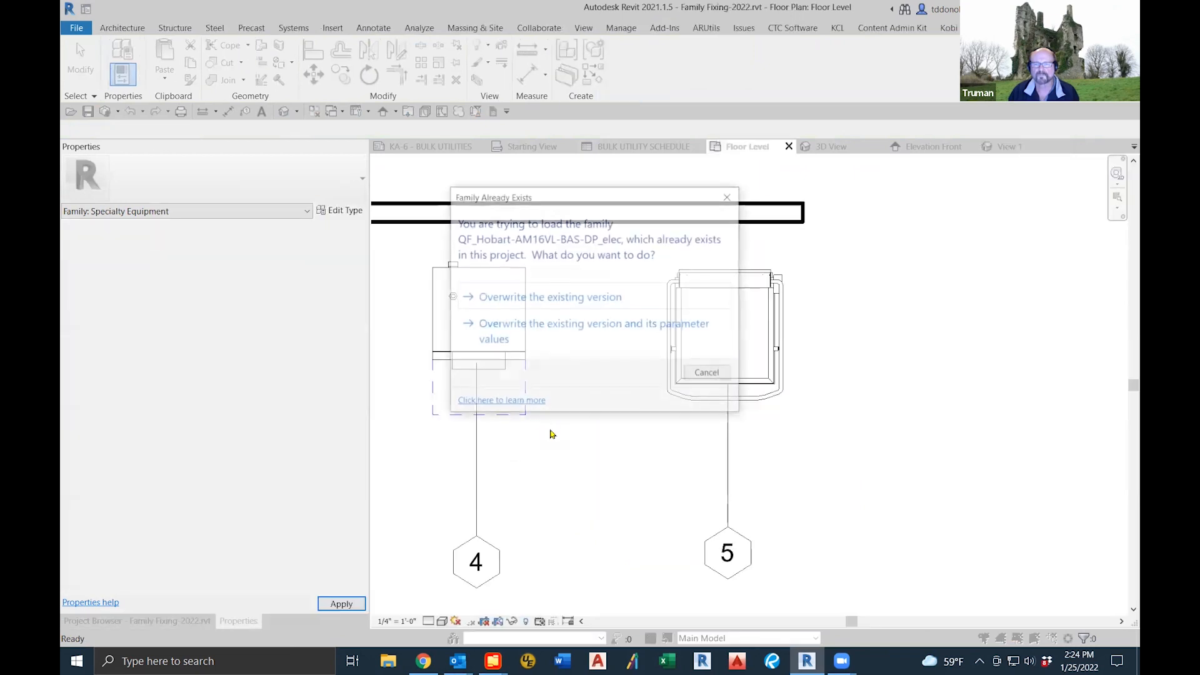
left_click(547, 332)
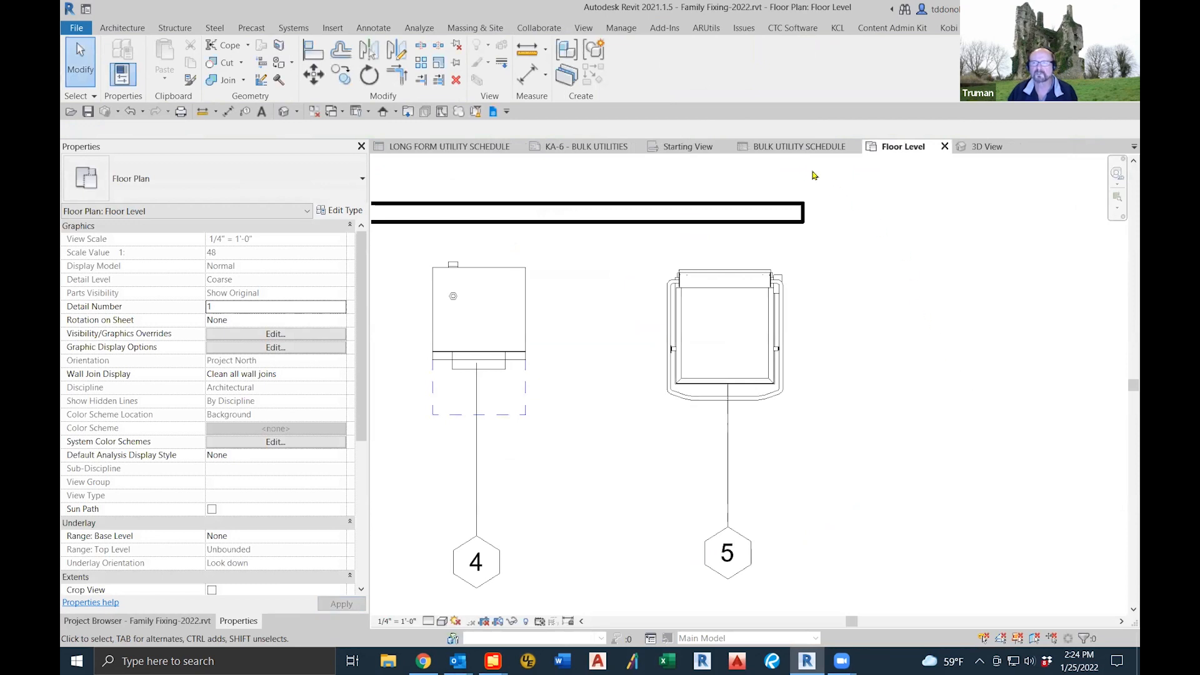
Step: Set the Booster Heater Item Number of the item 5 dishwasher to 5A in the Floor Level plan
left_click(789, 147)
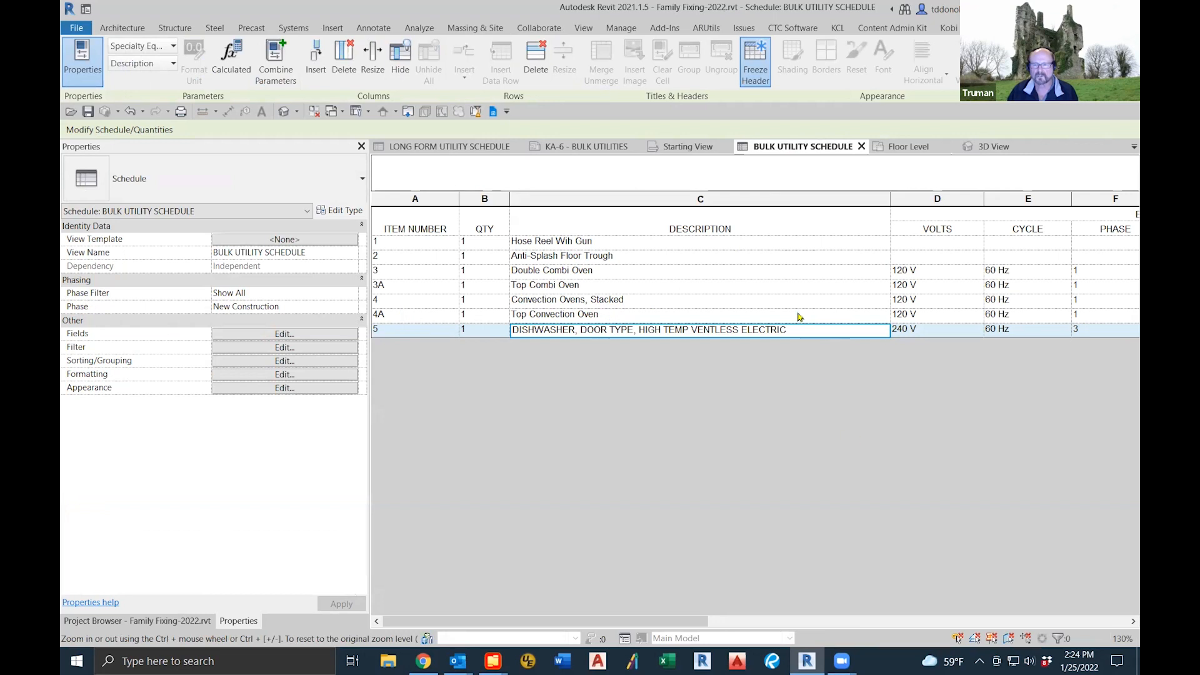
left_click(886, 147)
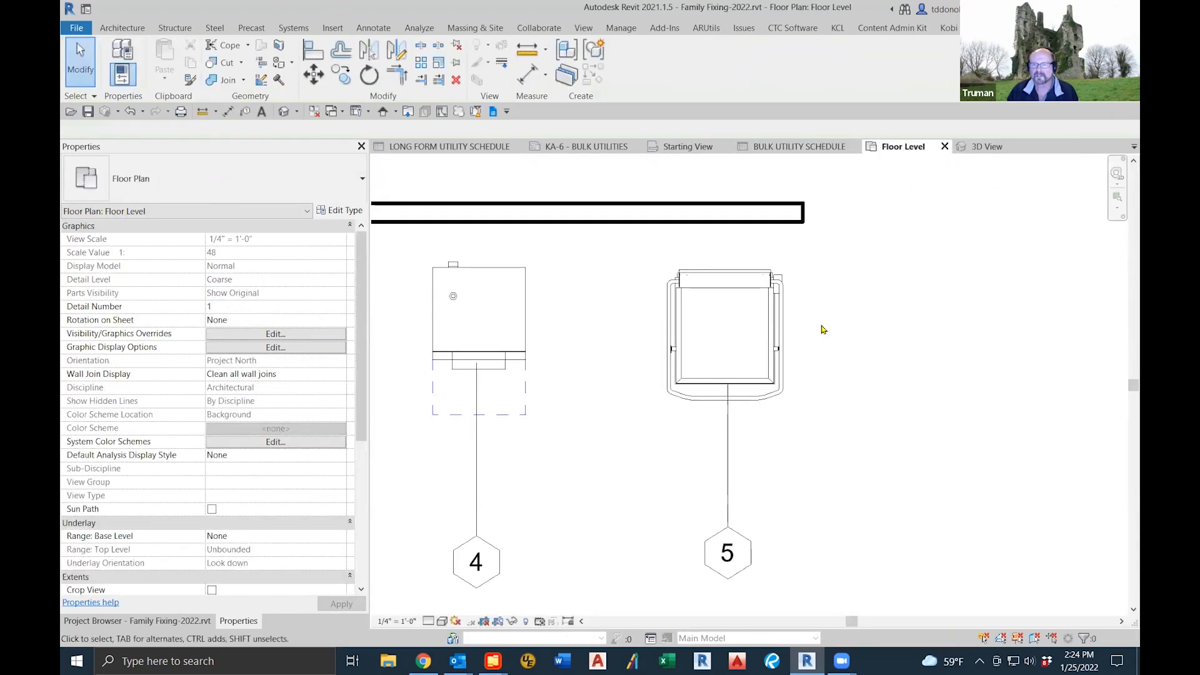
left_click(782, 344)
left_click(213, 578)
type("5A")
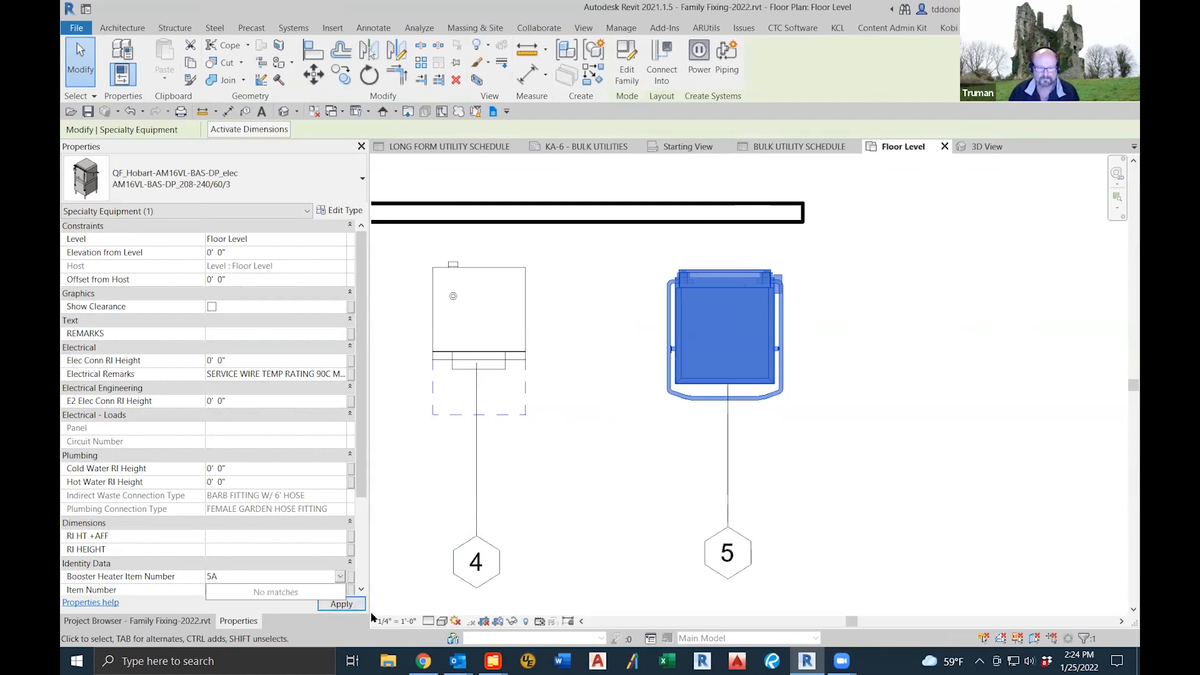
left_click(341, 604)
left_click(621, 335)
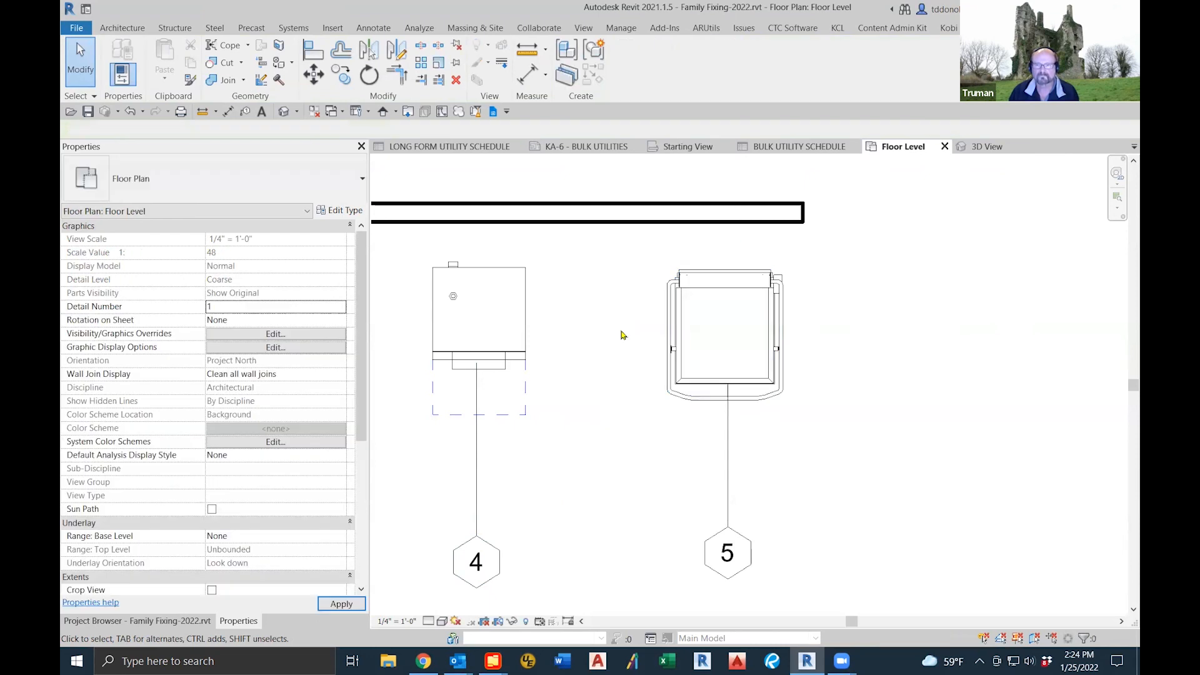
Step: Enter "Booster Heater" as item 5A's description in the bulk utility schedule and apply it to all elements of that type
left_click(808, 149)
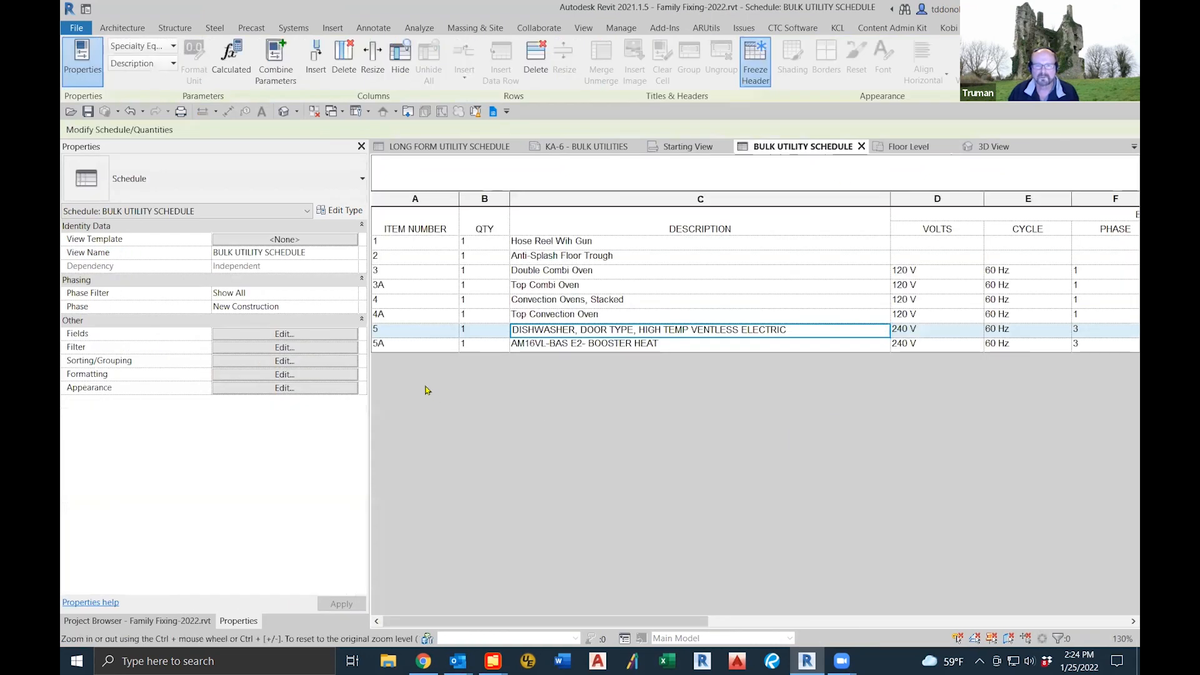
mouse_move(702, 620)
left_mouse_down()
mouse_move(826, 638)
mouse_move(1116, 637)
mouse_move(724, 619)
left_mouse_up()
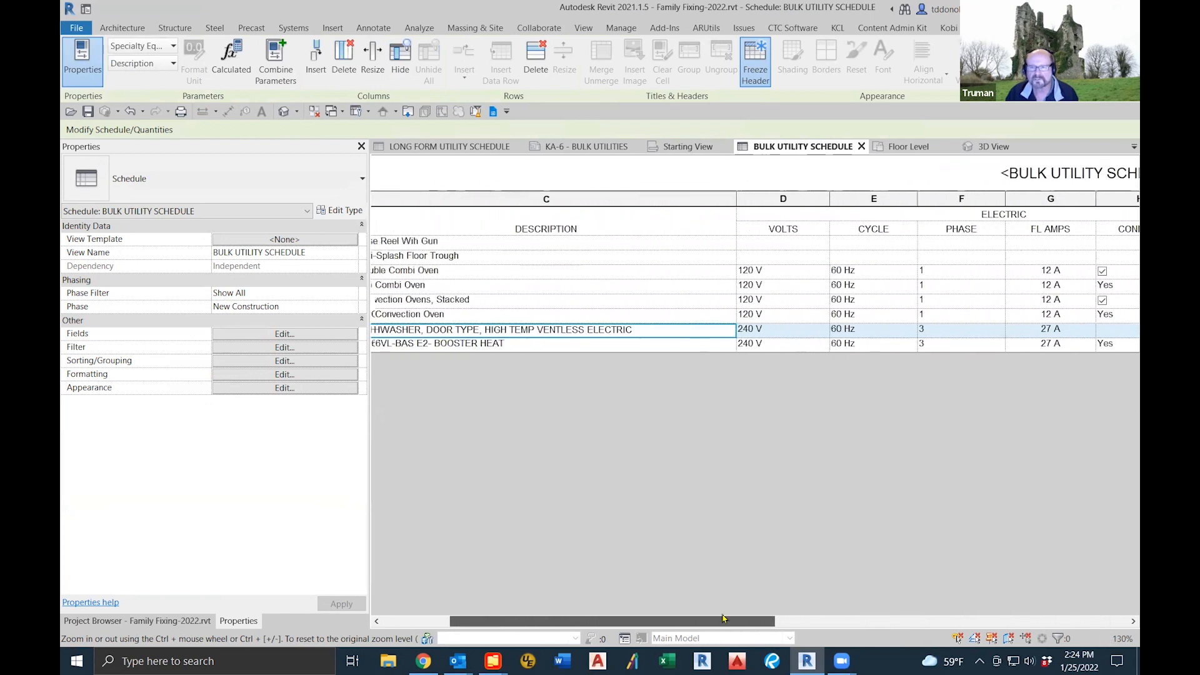
left_click(675, 343)
type("B")
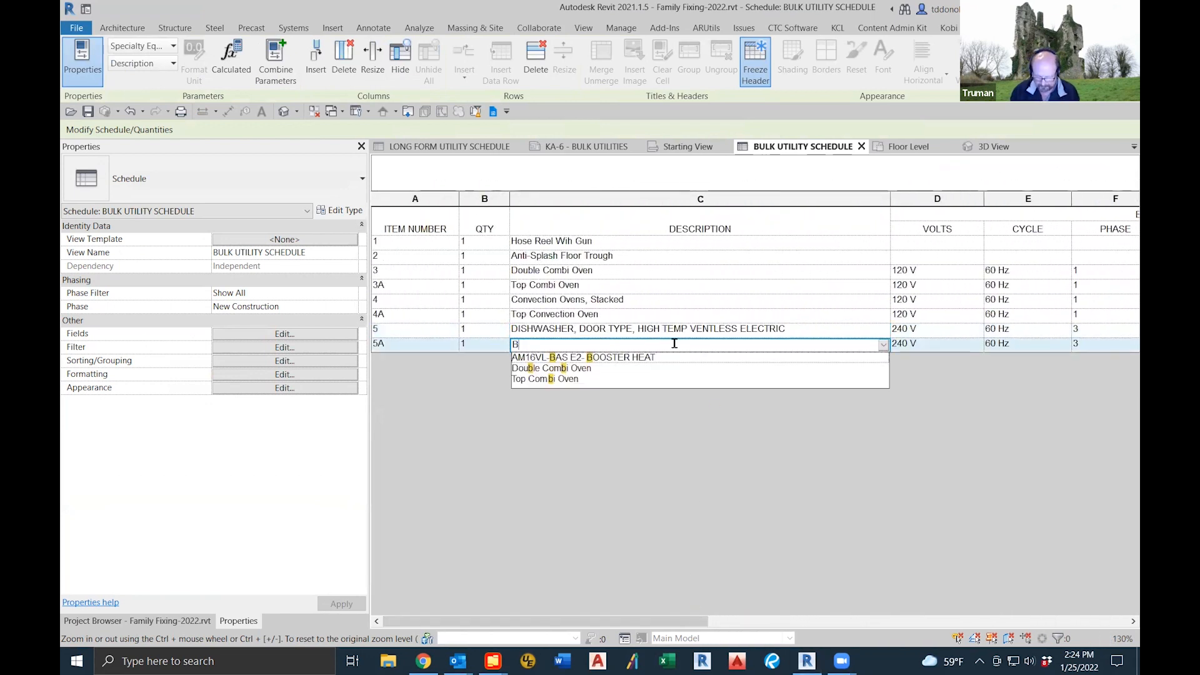
type("ooster Heater")
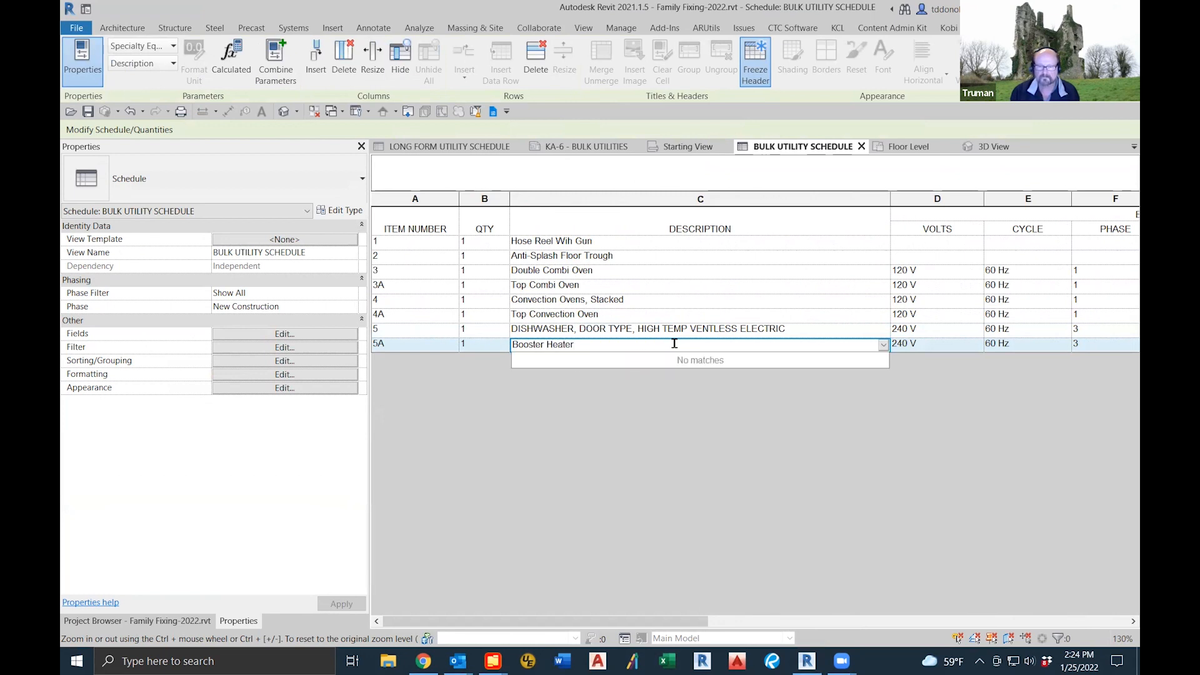
key("Return")
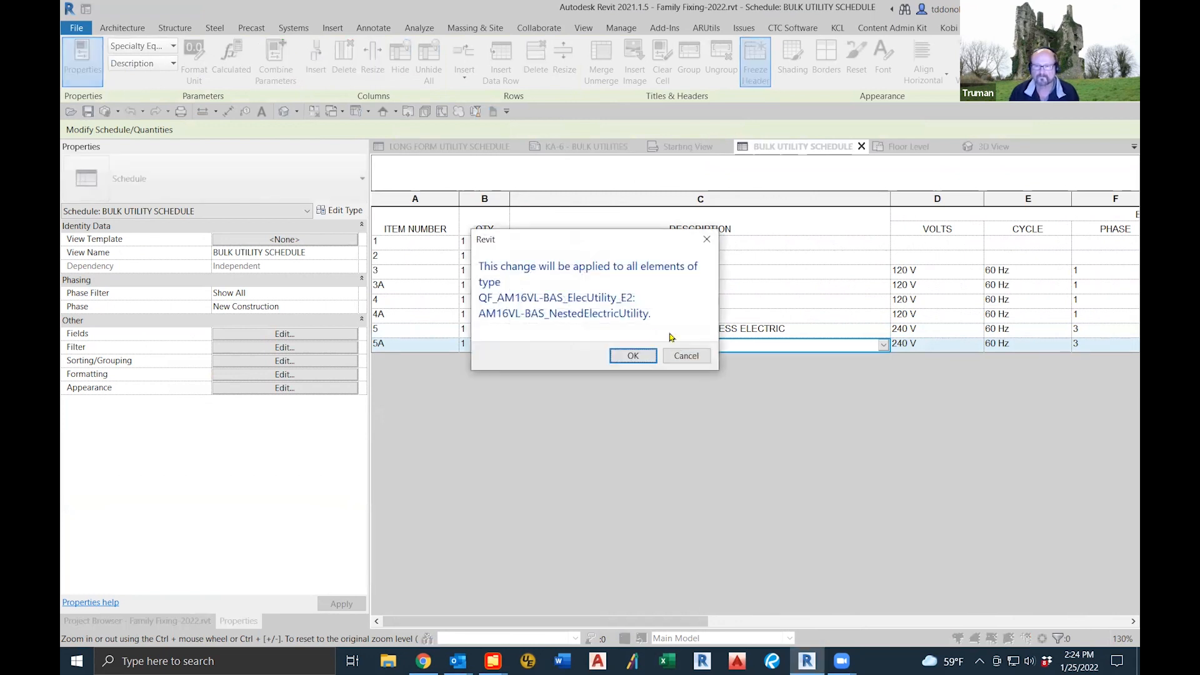
left_click(633, 354)
Step: Open the Hobart AM16VL-BAS-DP dishwasher family of schedule item 5 for editing again
left_click(668, 333)
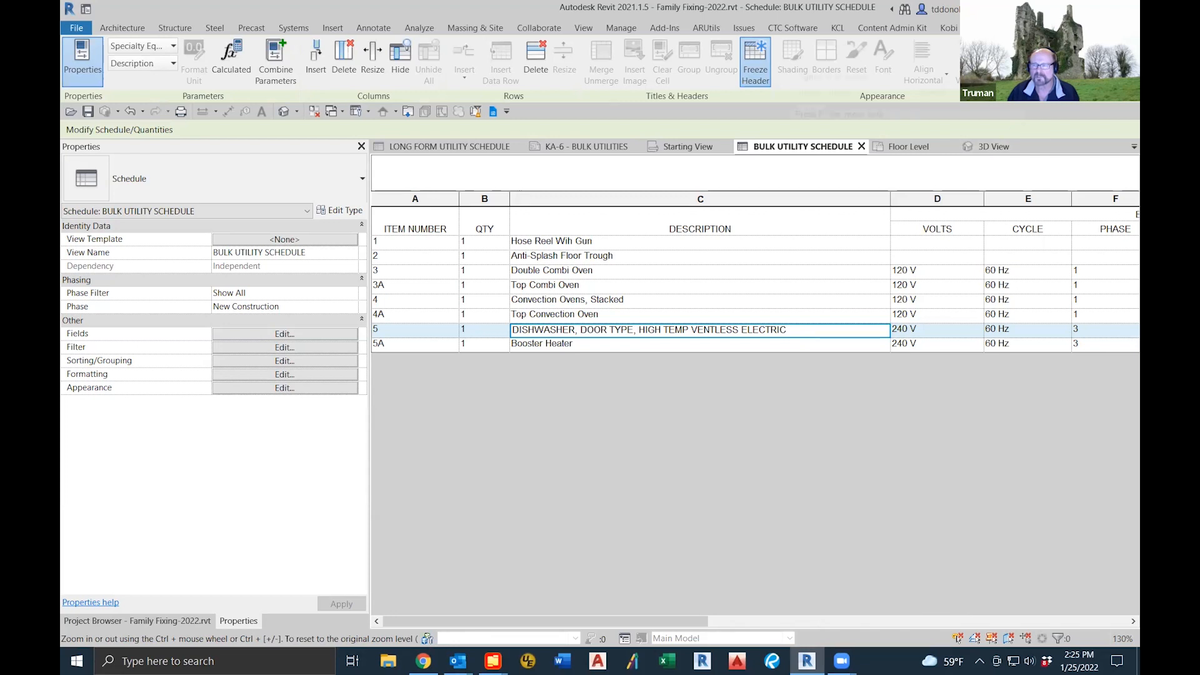
left_click(1007, 62)
left_click(658, 349)
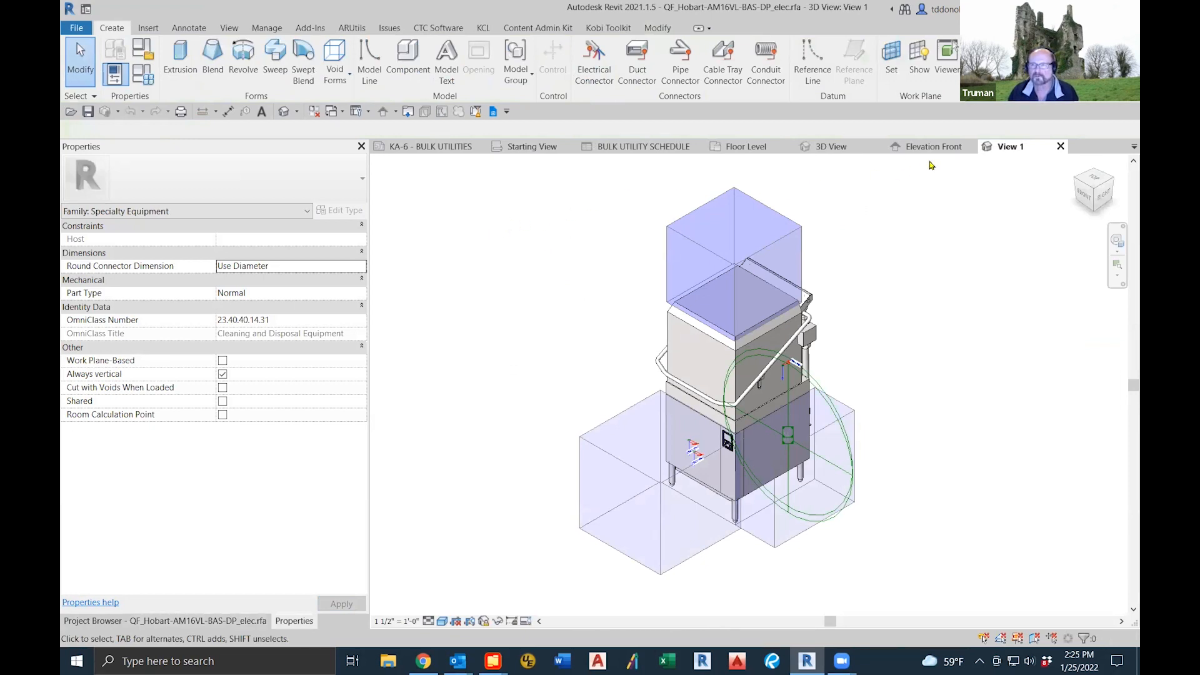
Step: Remove the formula from the dishwasher family's Description parameter and set its value to "Dishwasher, Ventless Type"
left_click(143, 74)
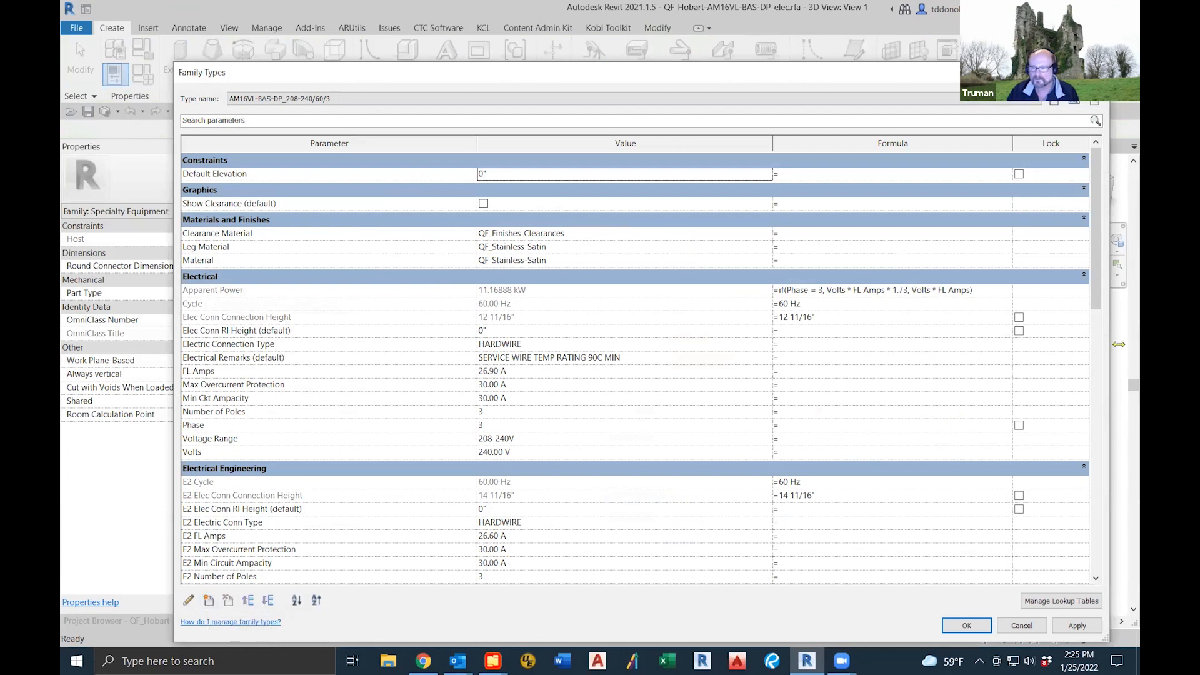
scroll(1077, 422, "down", 5)
scroll(1076, 423, "down", 3)
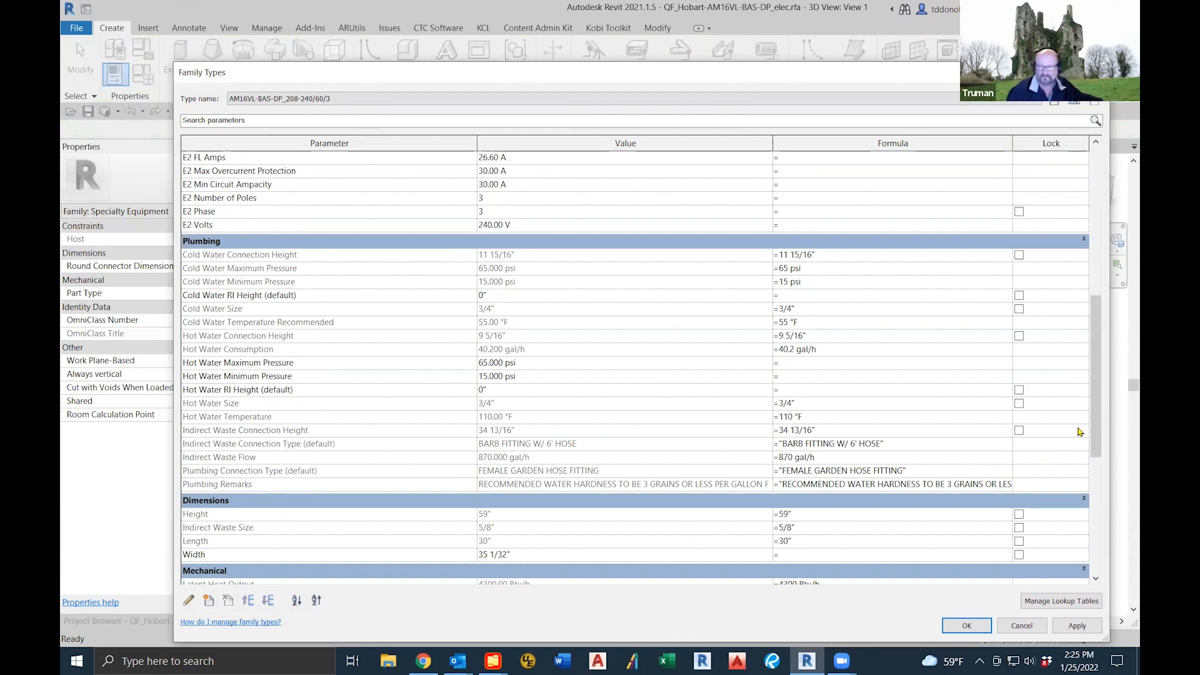
scroll(1092, 435, "down", 7)
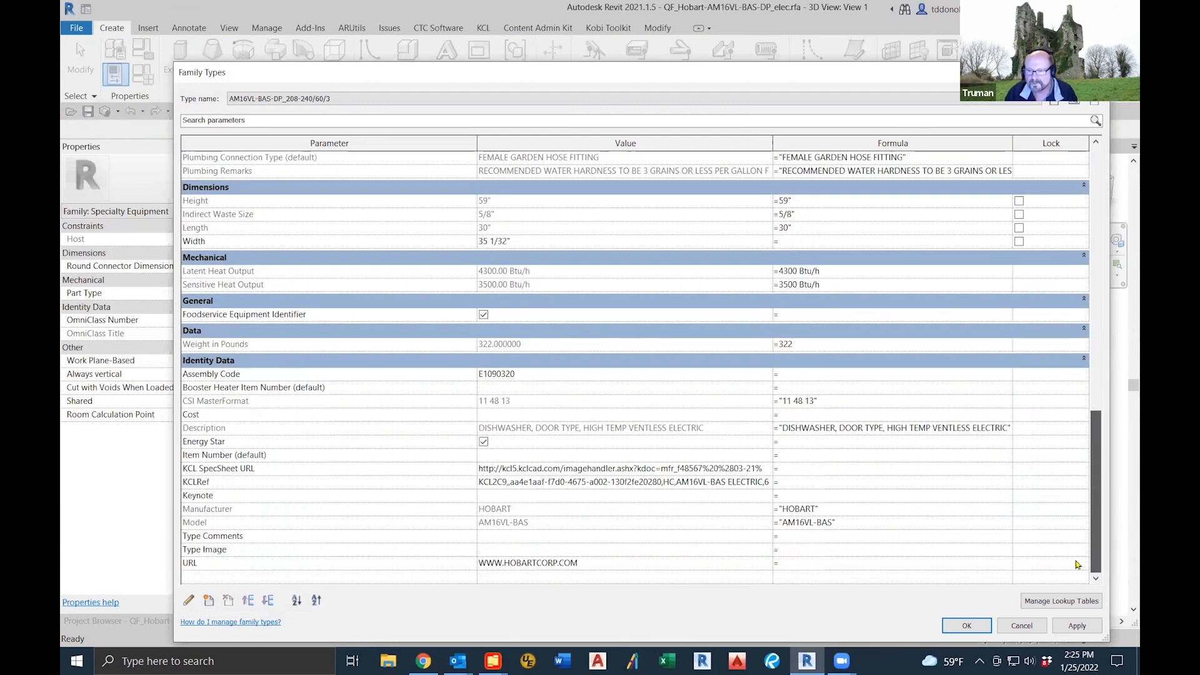
left_click(790, 429)
left_click_drag(780, 428, 1011, 429)
key("Delete")
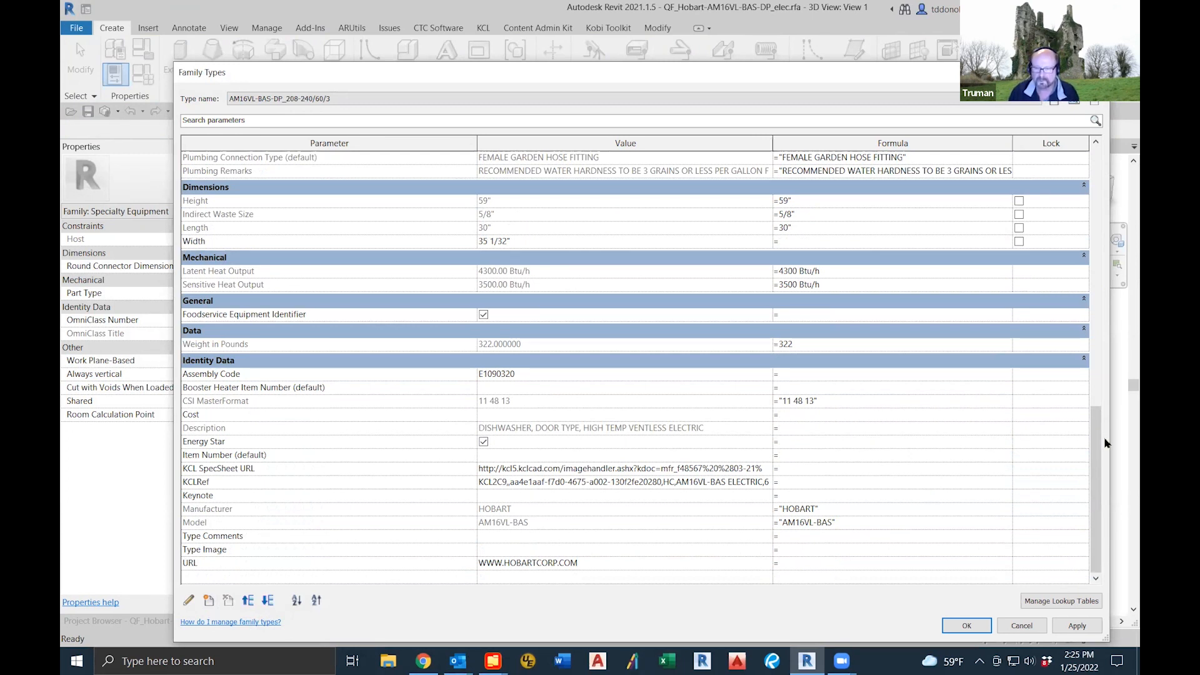
left_click(704, 431)
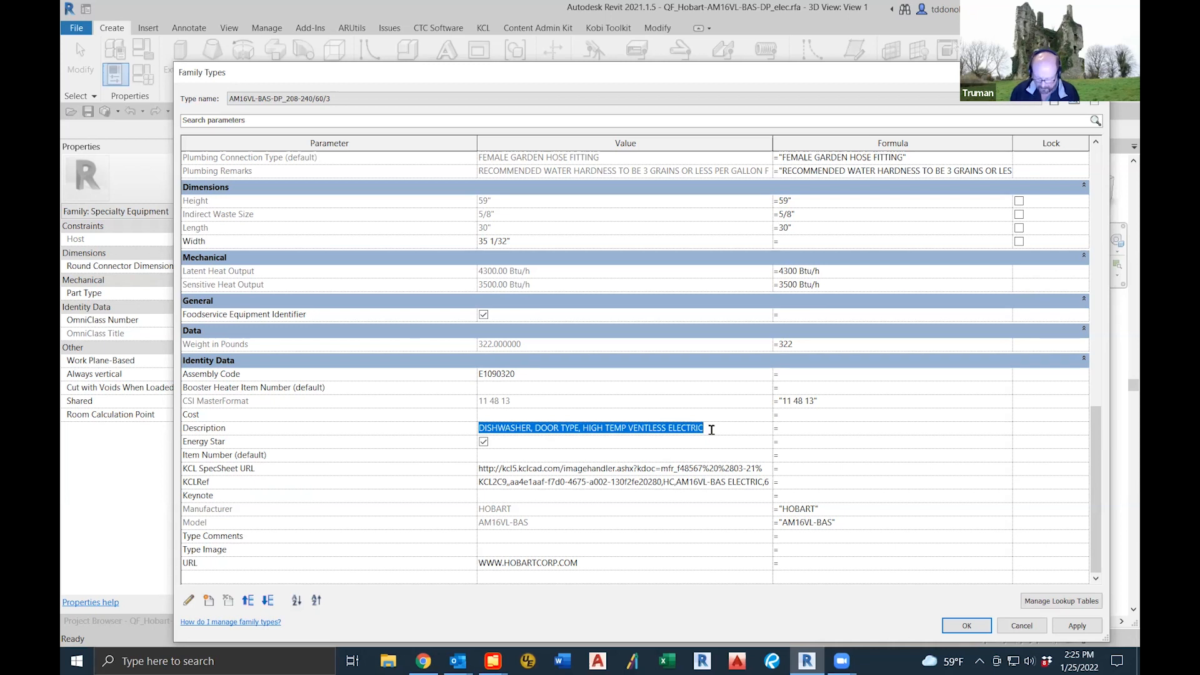
type("Dishwasher, Ventless Type")
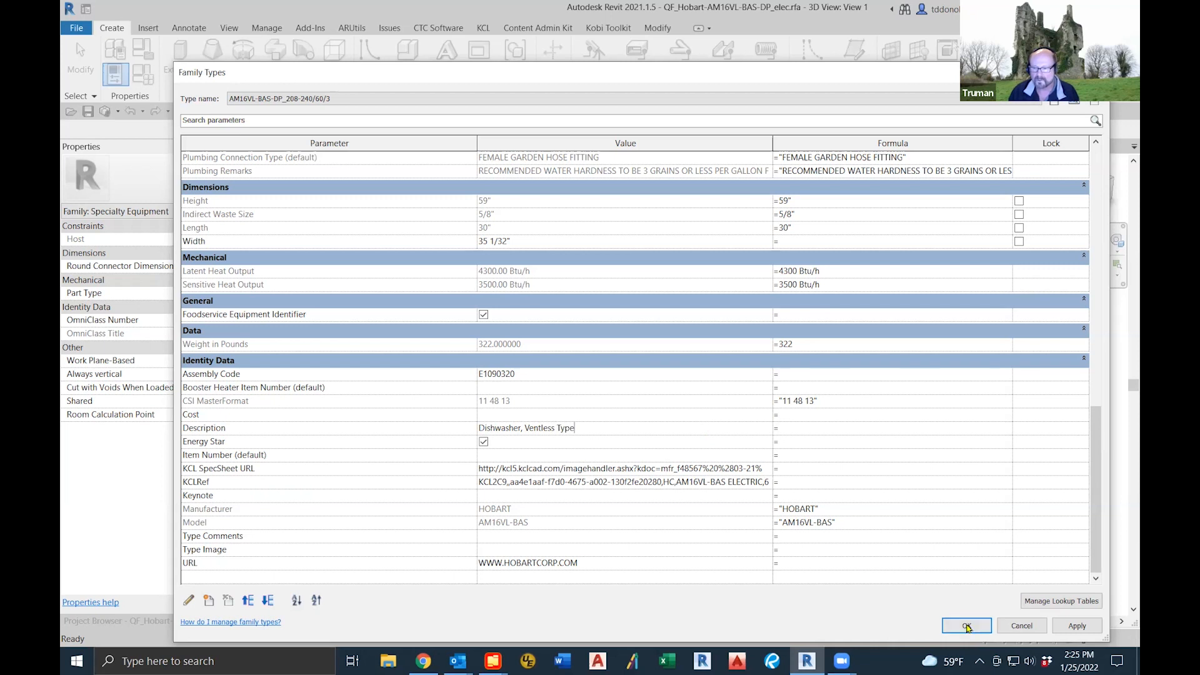
left_click(967, 626)
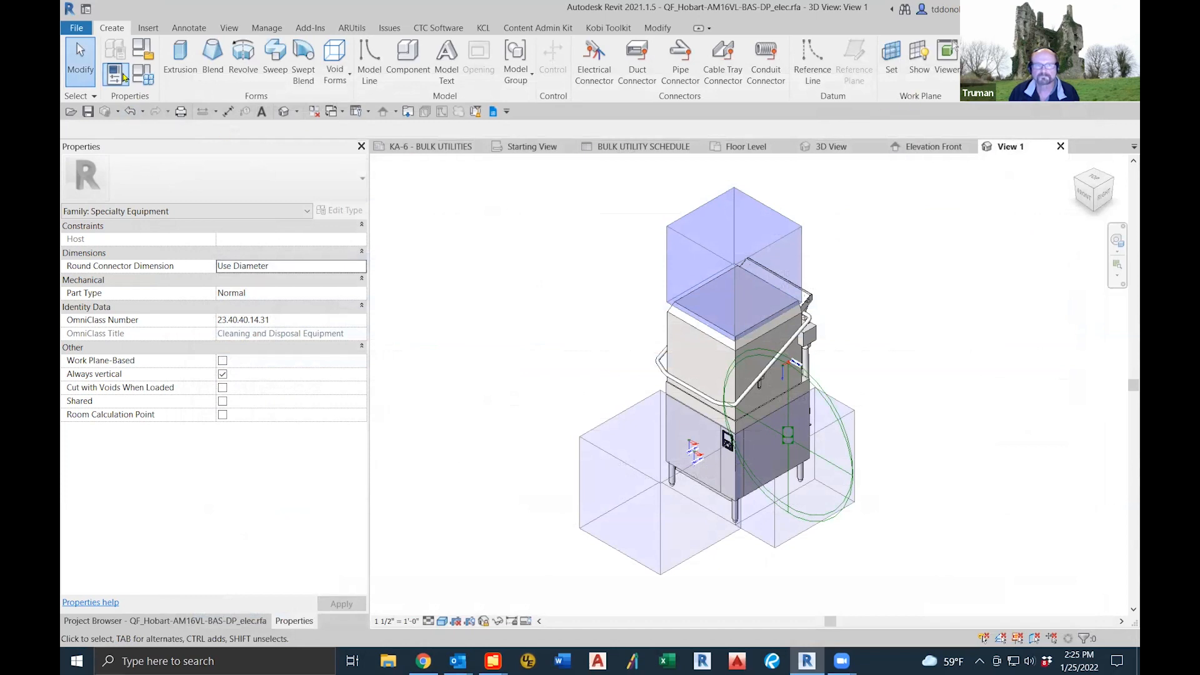
Step: Create a new shared parameter in the dishwasher family's types, choosing Conn Conduit from the Electrical shared parameter group
left_click(143, 74)
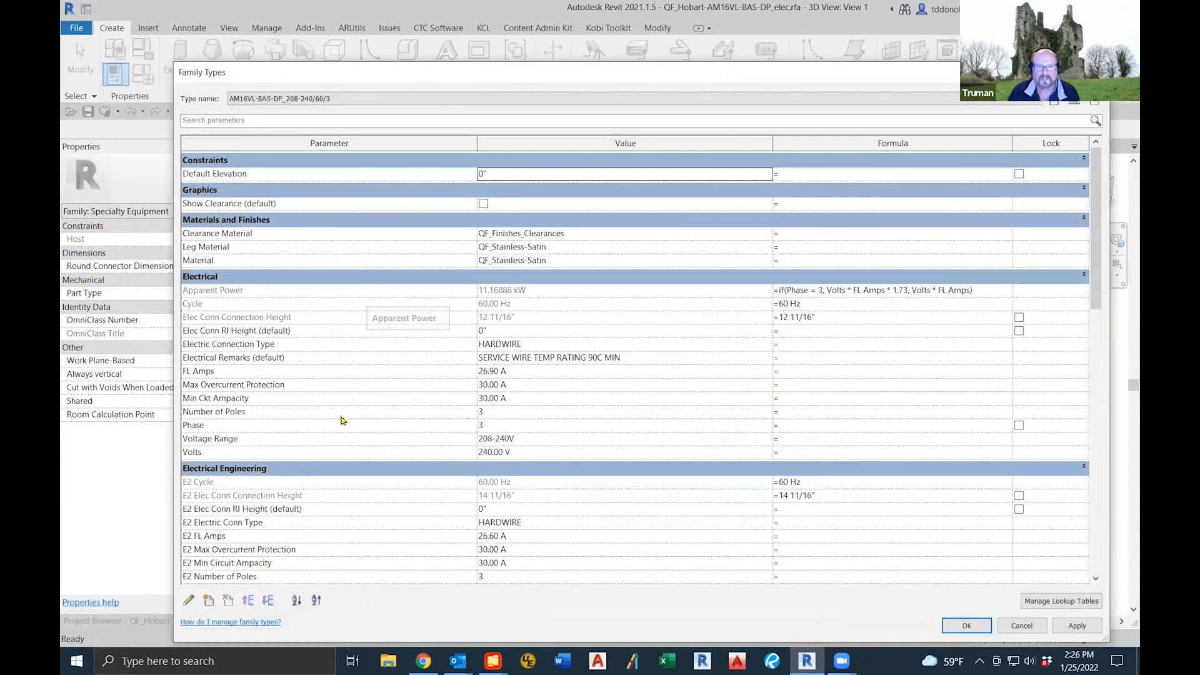
left_click_drag(1096, 301, 1107, 250)
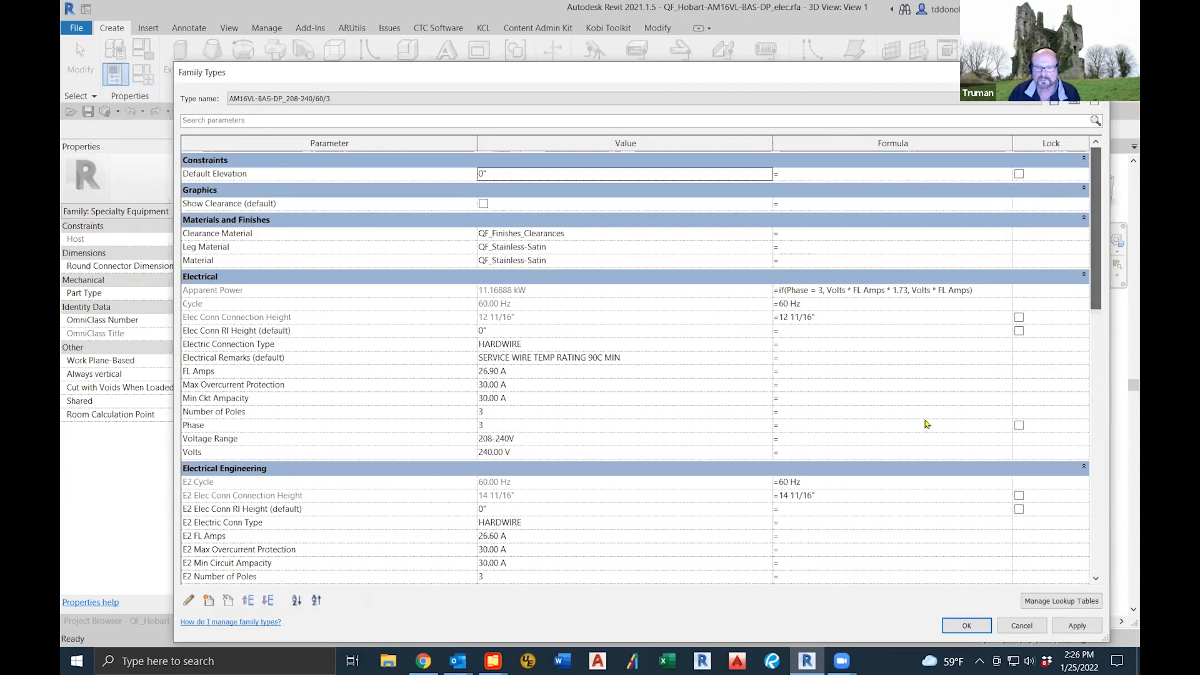
left_click(209, 602)
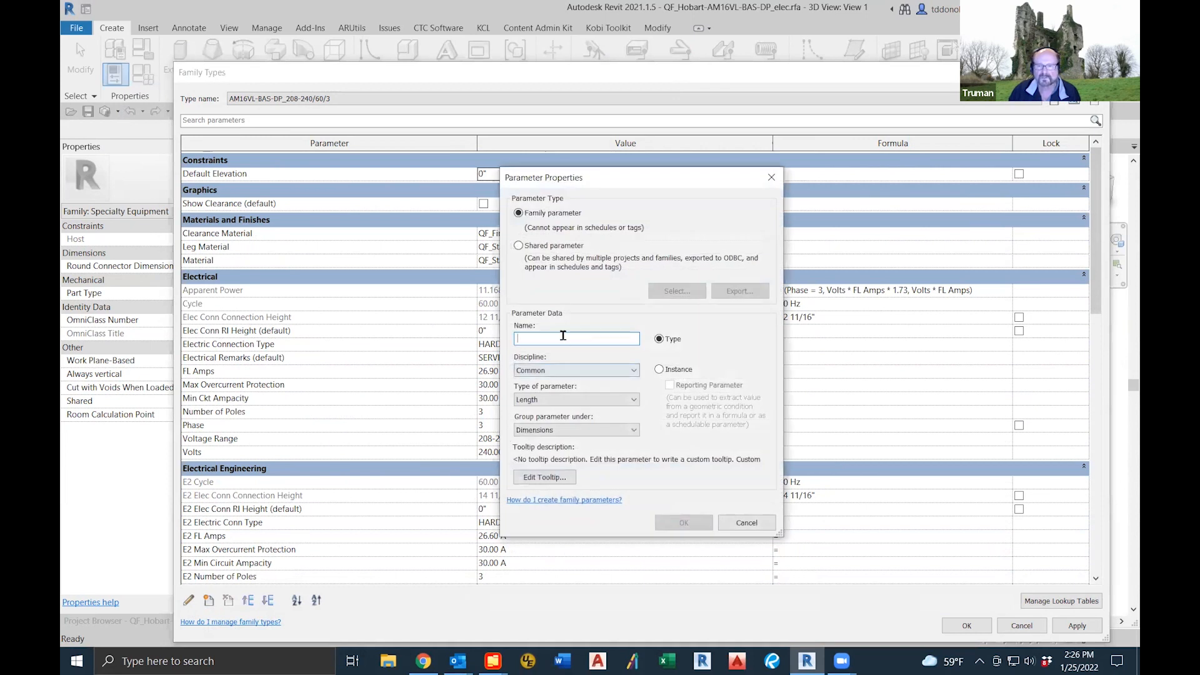
left_click(518, 246)
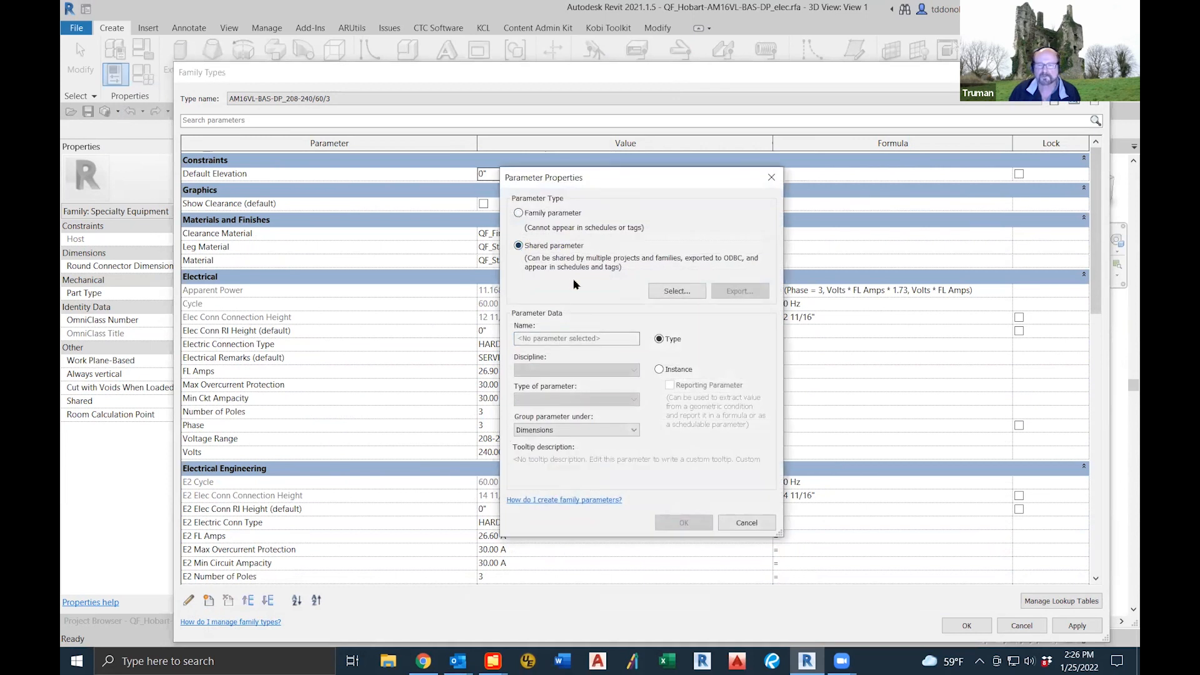
left_click(677, 291)
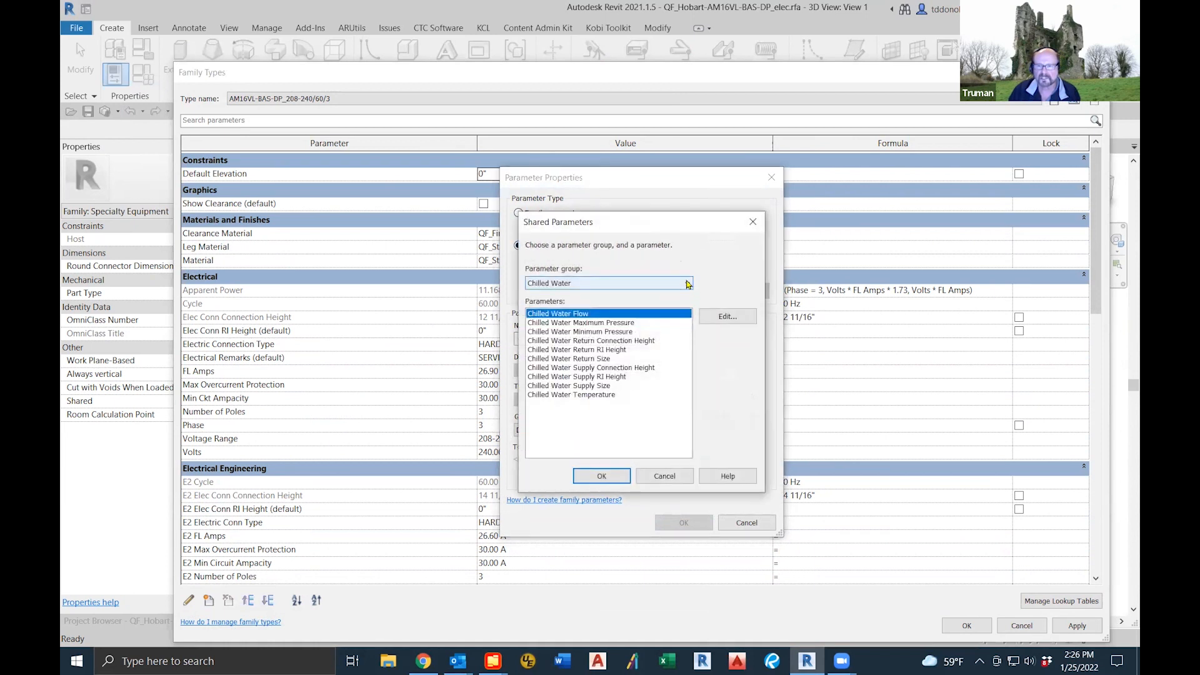
left_click(688, 285)
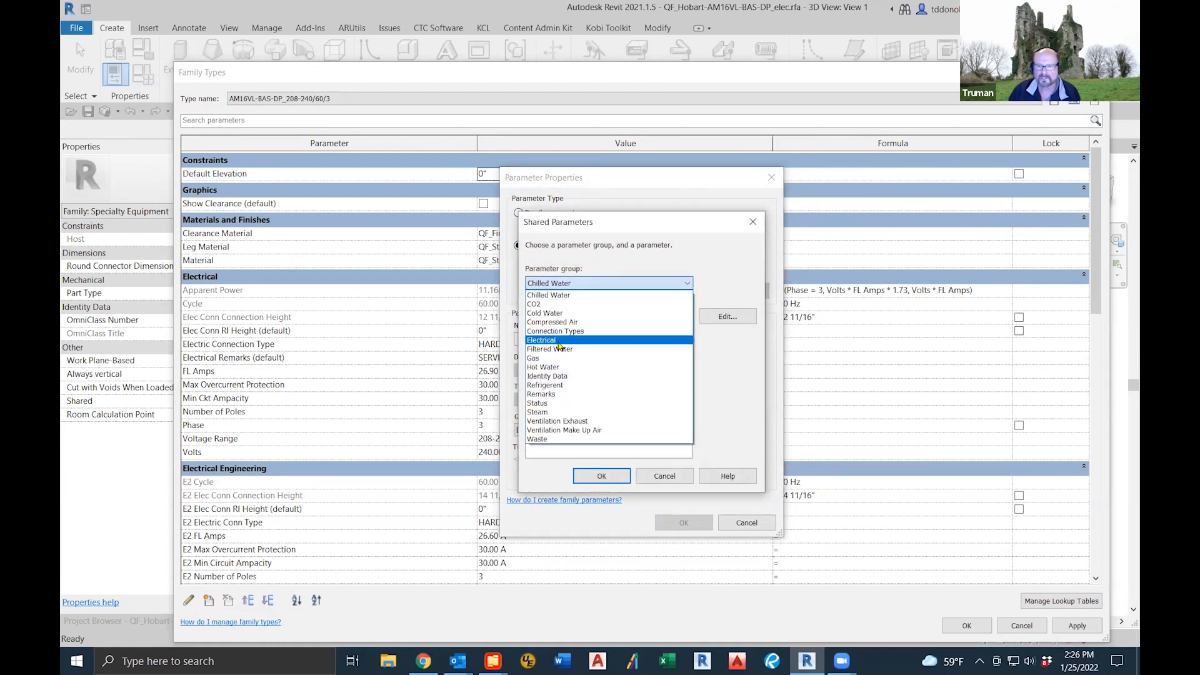
left_click(560, 341)
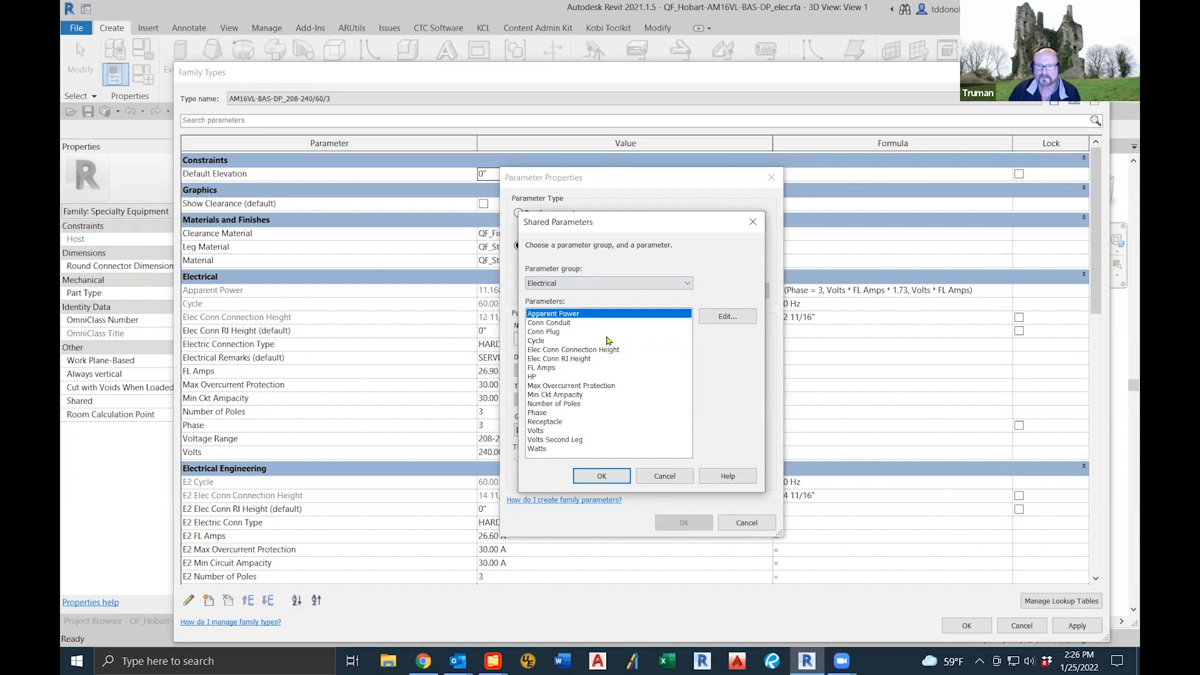
left_click(561, 323)
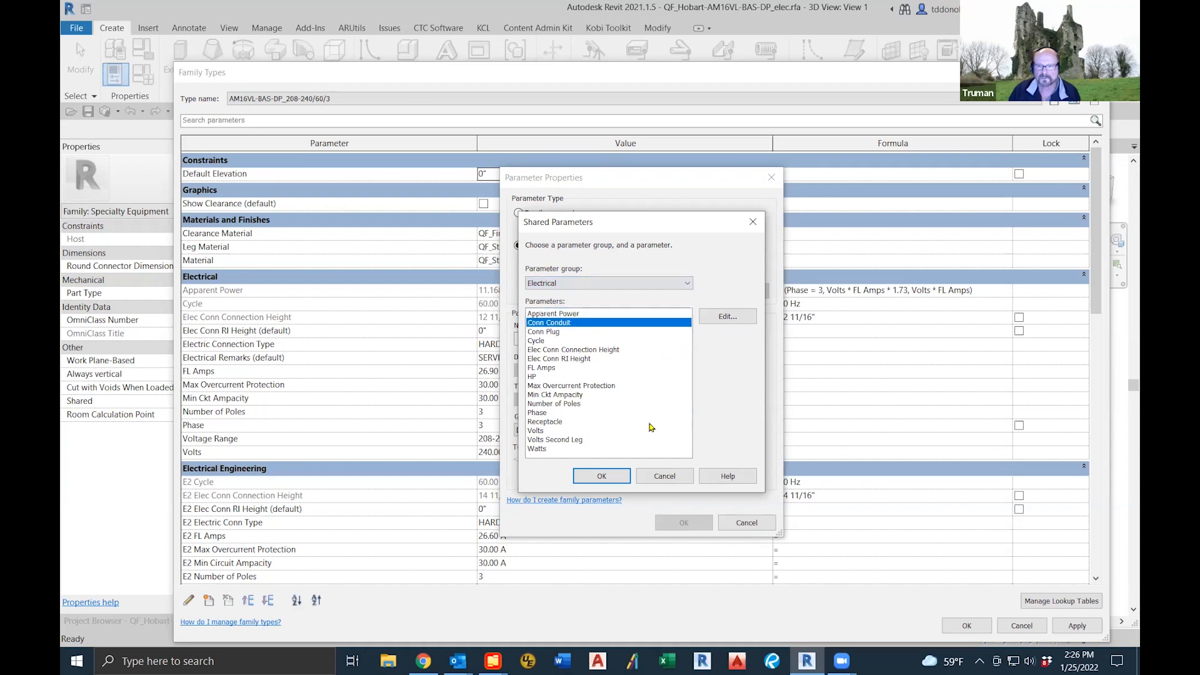
left_click(601, 477)
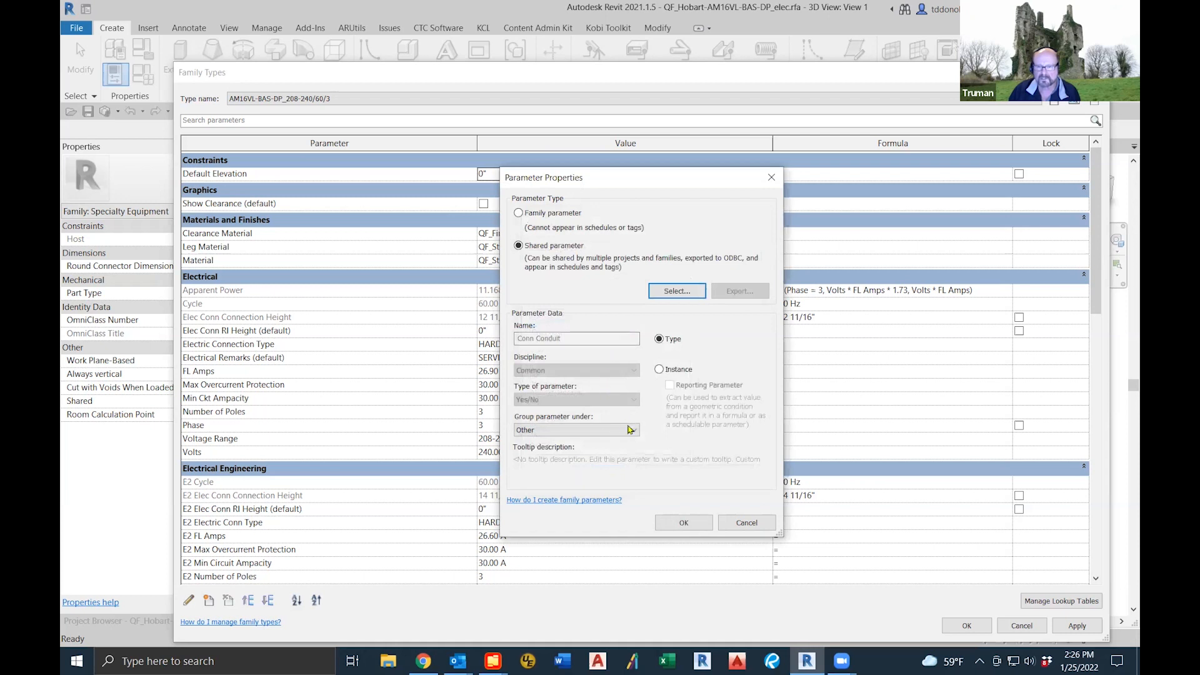
Step: Group the Conn Conduit type parameter under Electrical and apply the addition to the dishwasher family
left_click(636, 432)
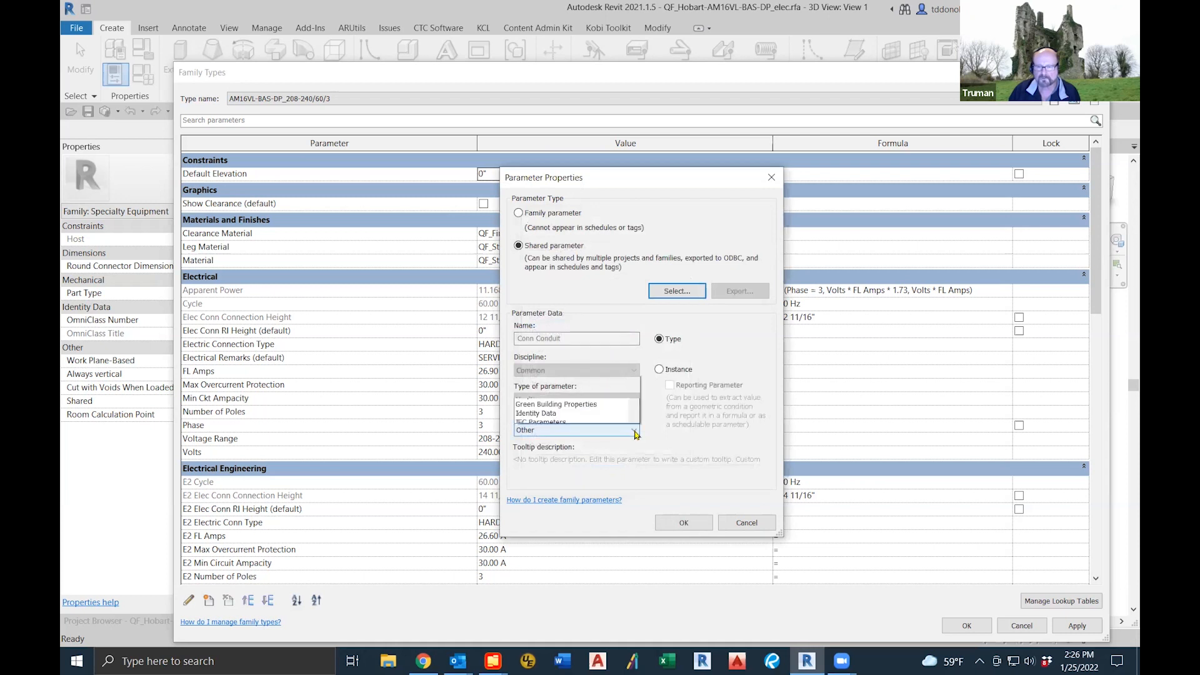
scroll(630, 267, "up", 1)
scroll(600, 294, "up", 4)
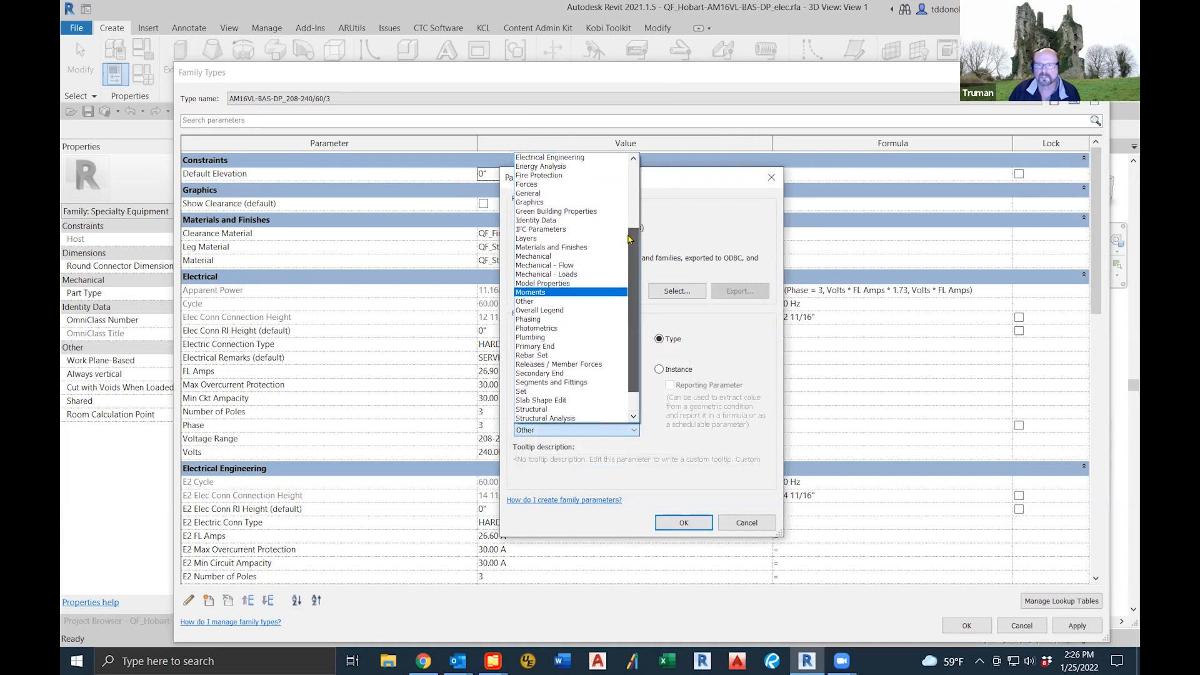
left_click(553, 195)
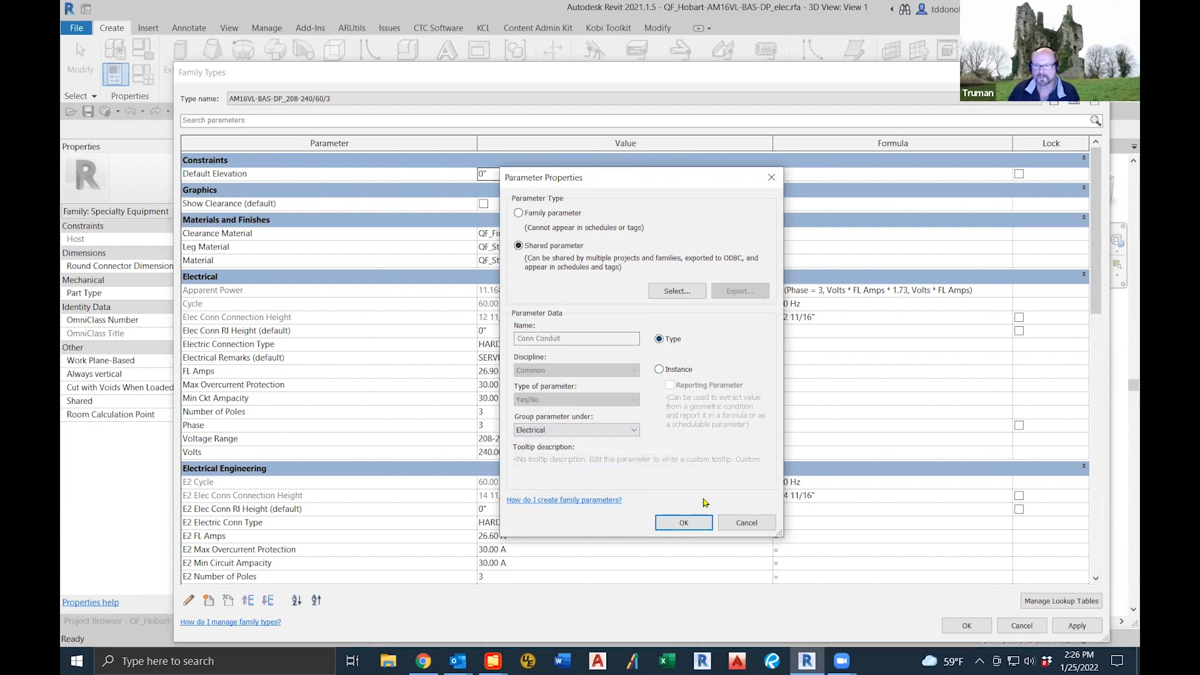
left_click(681, 525)
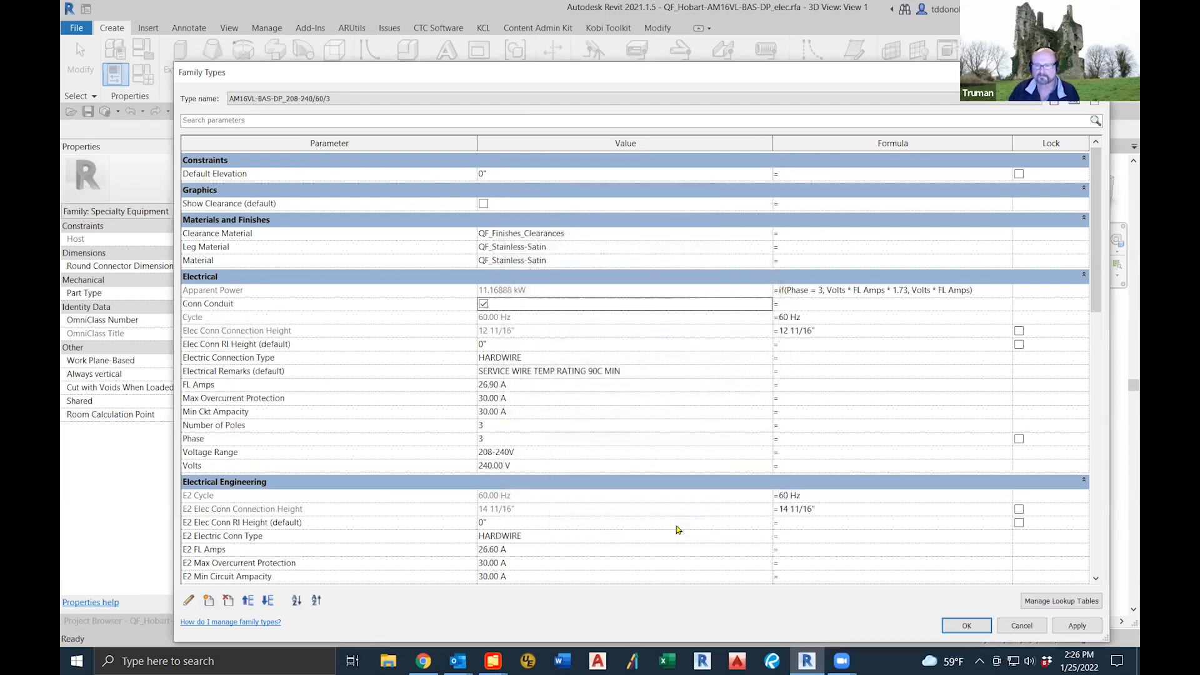
left_click(963, 625)
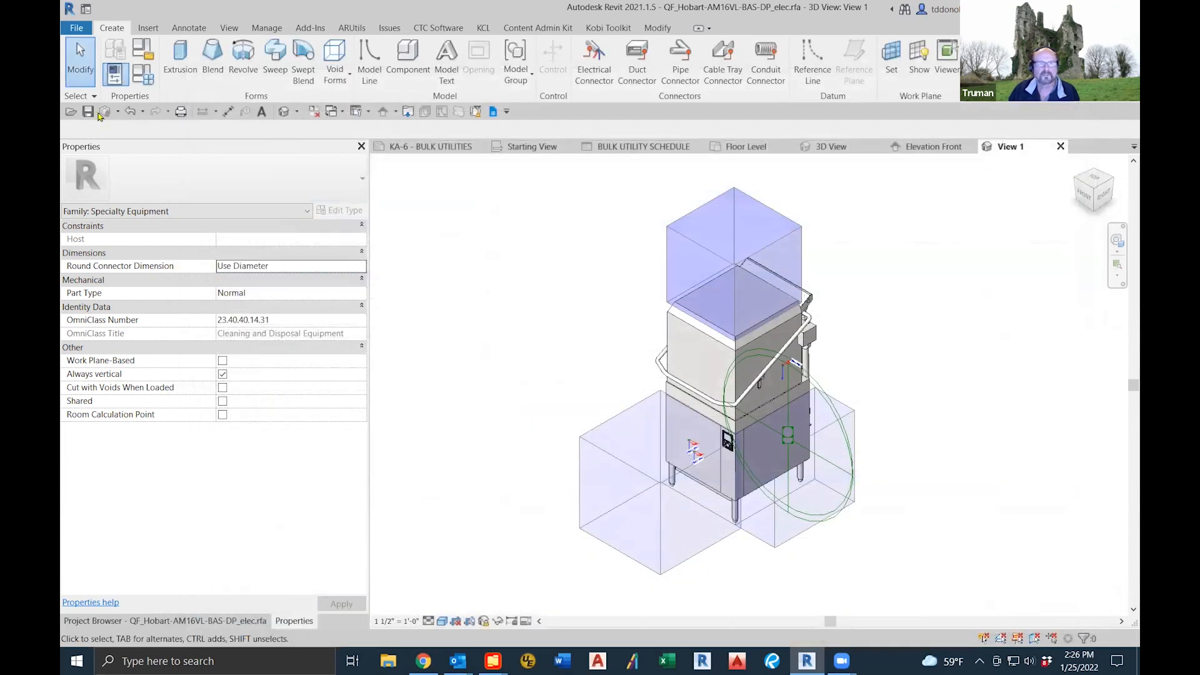
Step: Save the dishwasher family over its existing file and load it into Family Fixing-2022.rvt, overwriting the existing version and its parameter values
left_click(88, 111)
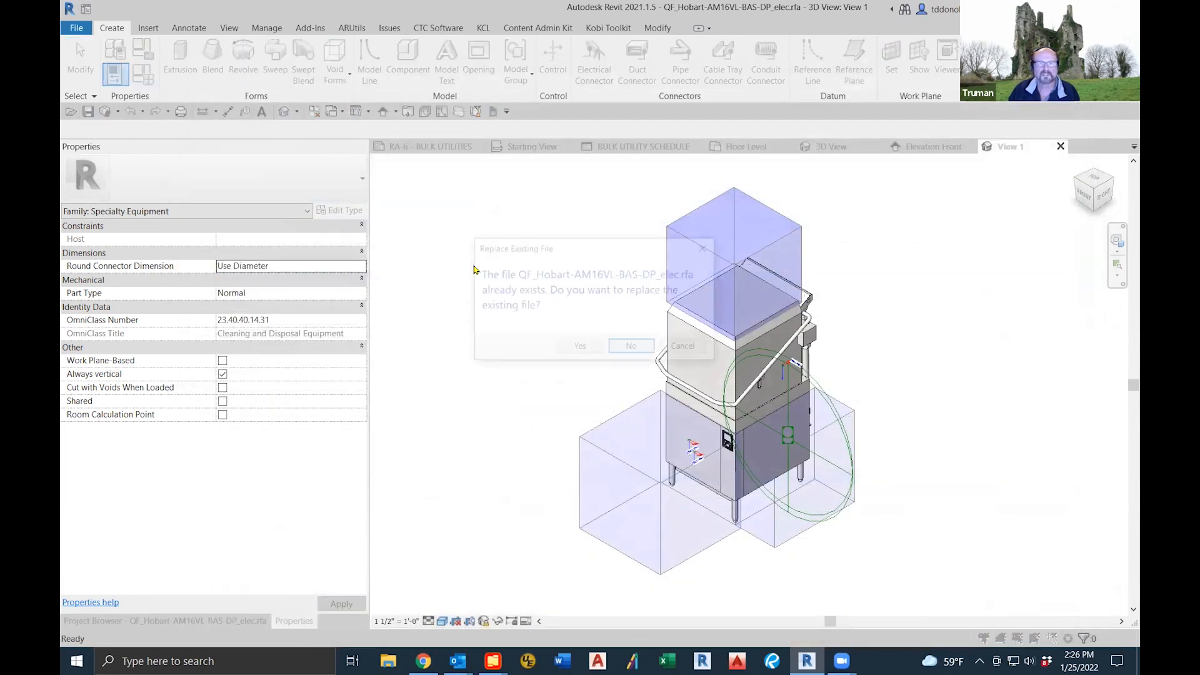
left_click(567, 348)
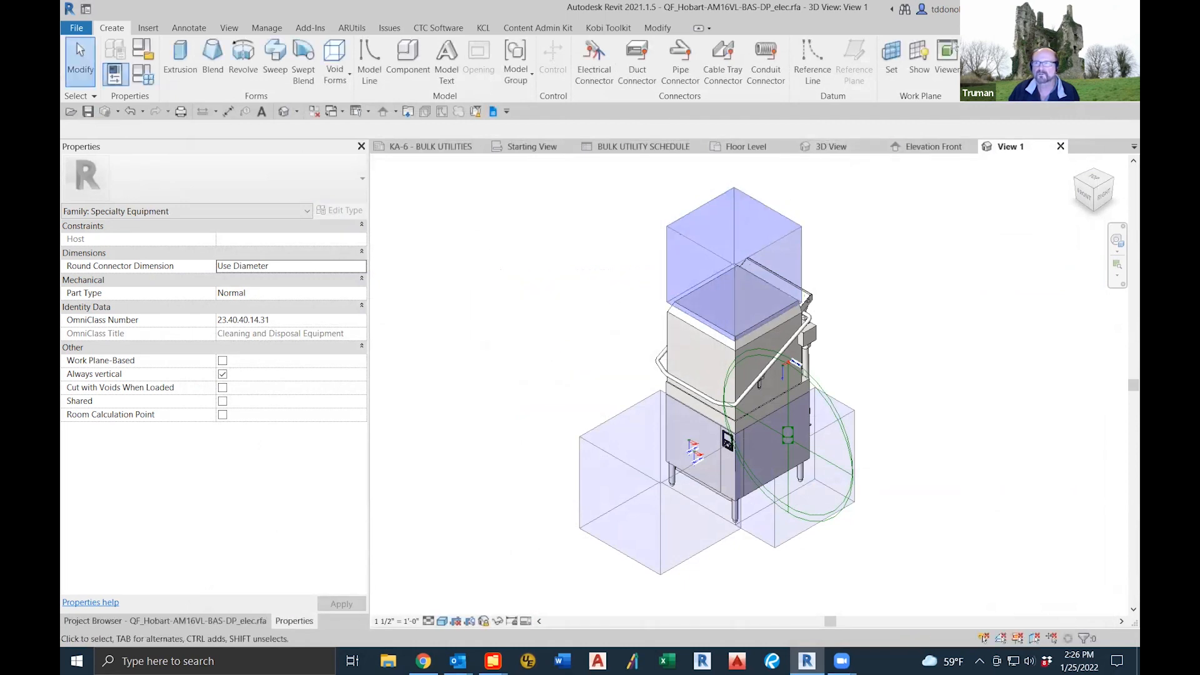
left_click(989, 63)
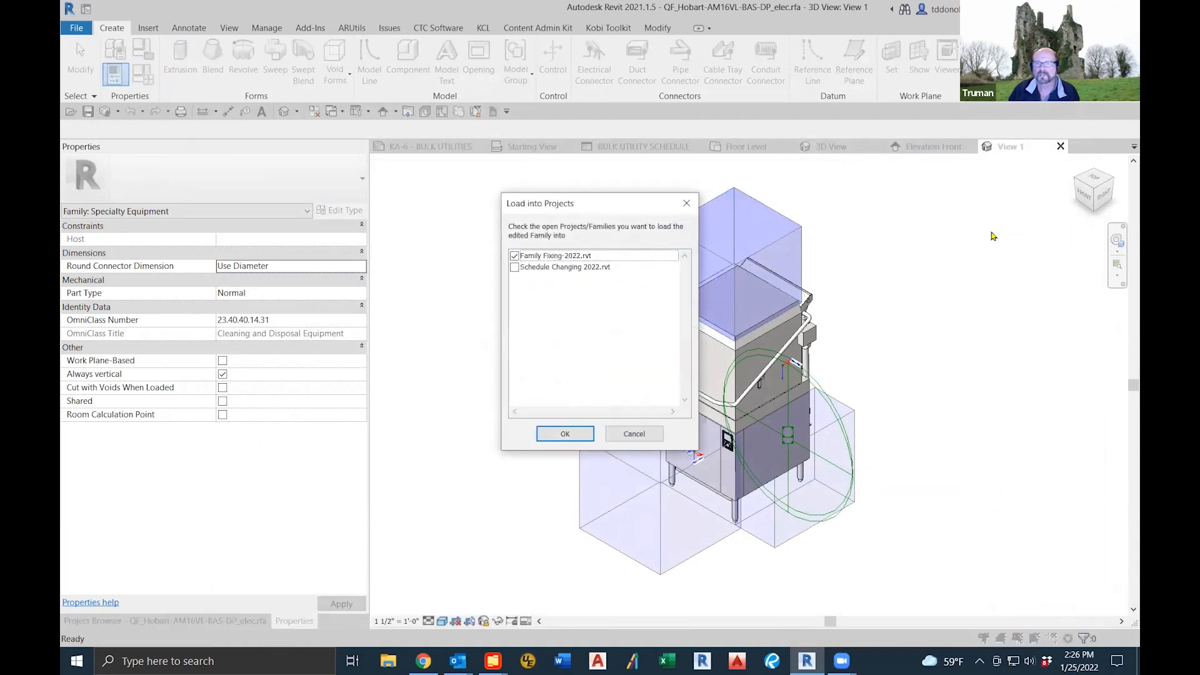
left_click(555, 433)
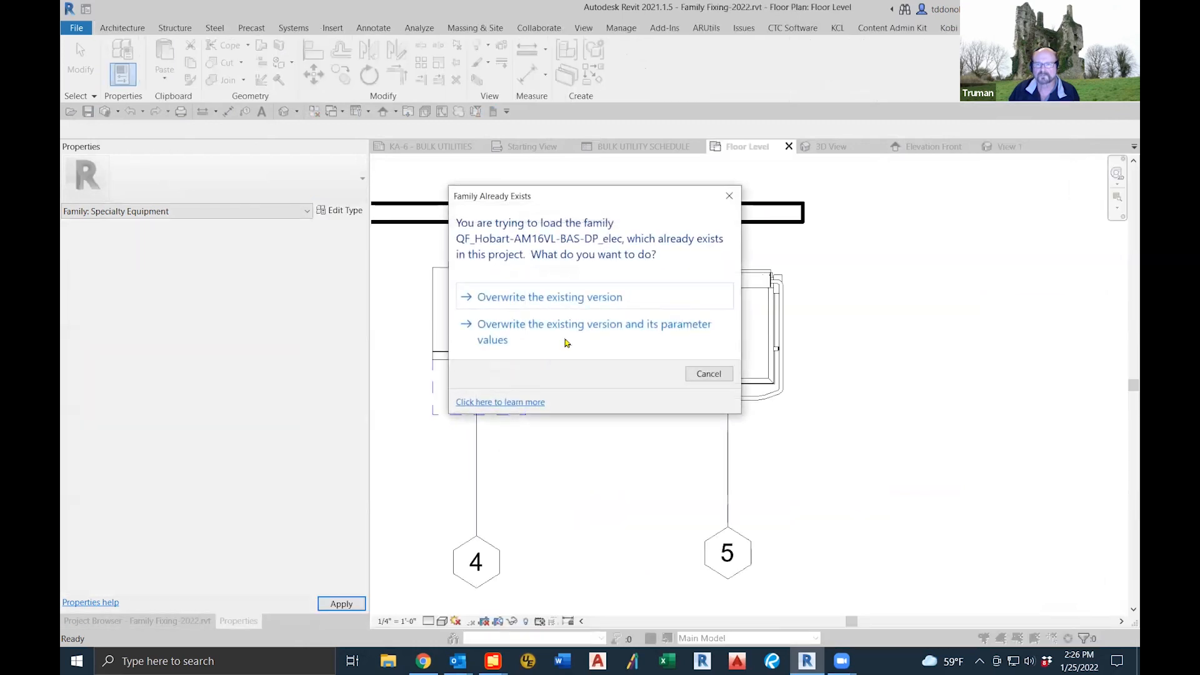
left_click(569, 332)
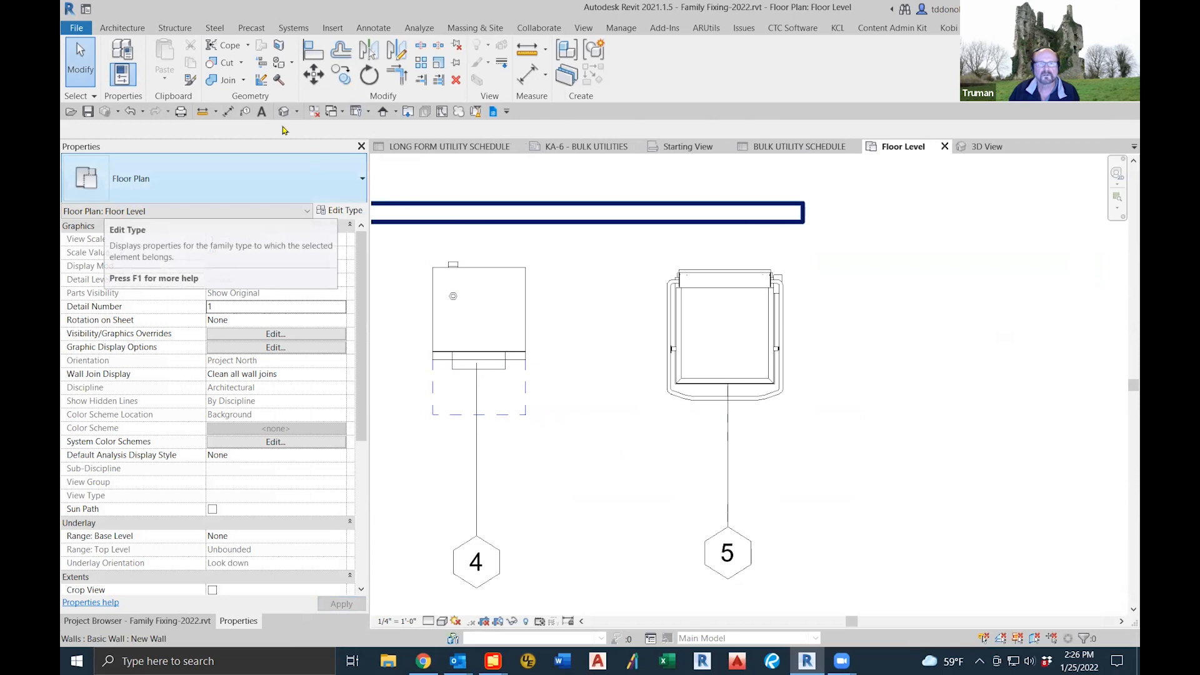
Step: Check the Dishwasher, Ventless Type row across the electrical and water columns of the BULK UTILITY SCHEDULE
left_click(784, 148)
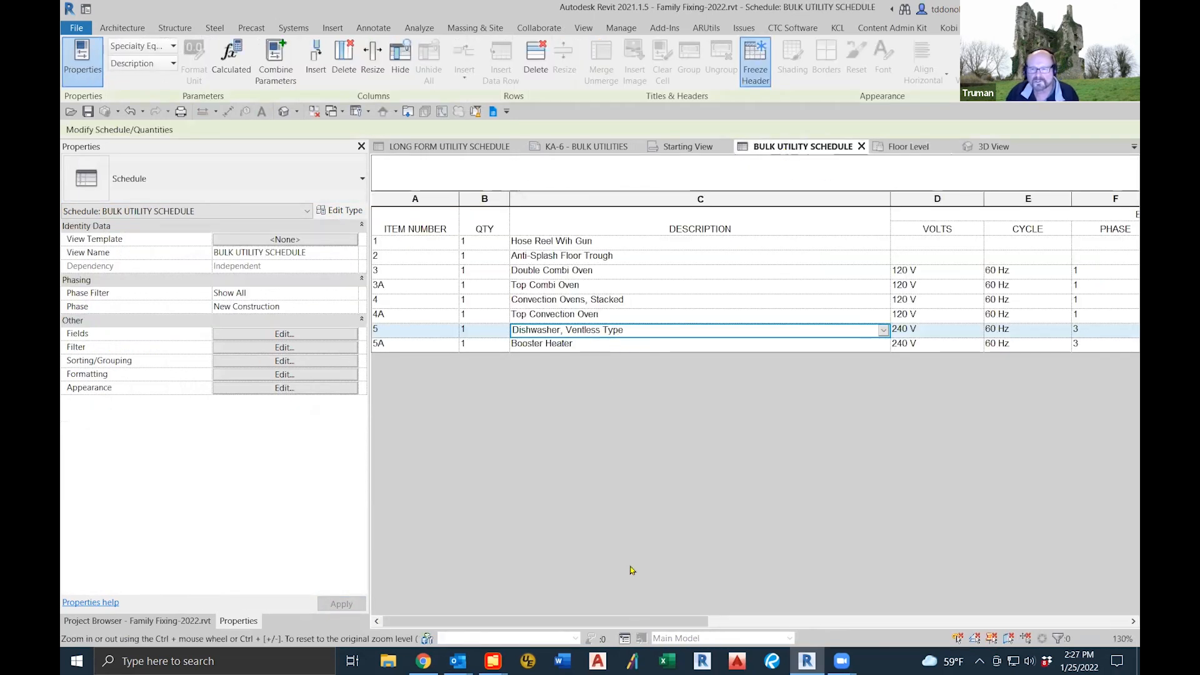
left_click_drag(654, 621, 1014, 625)
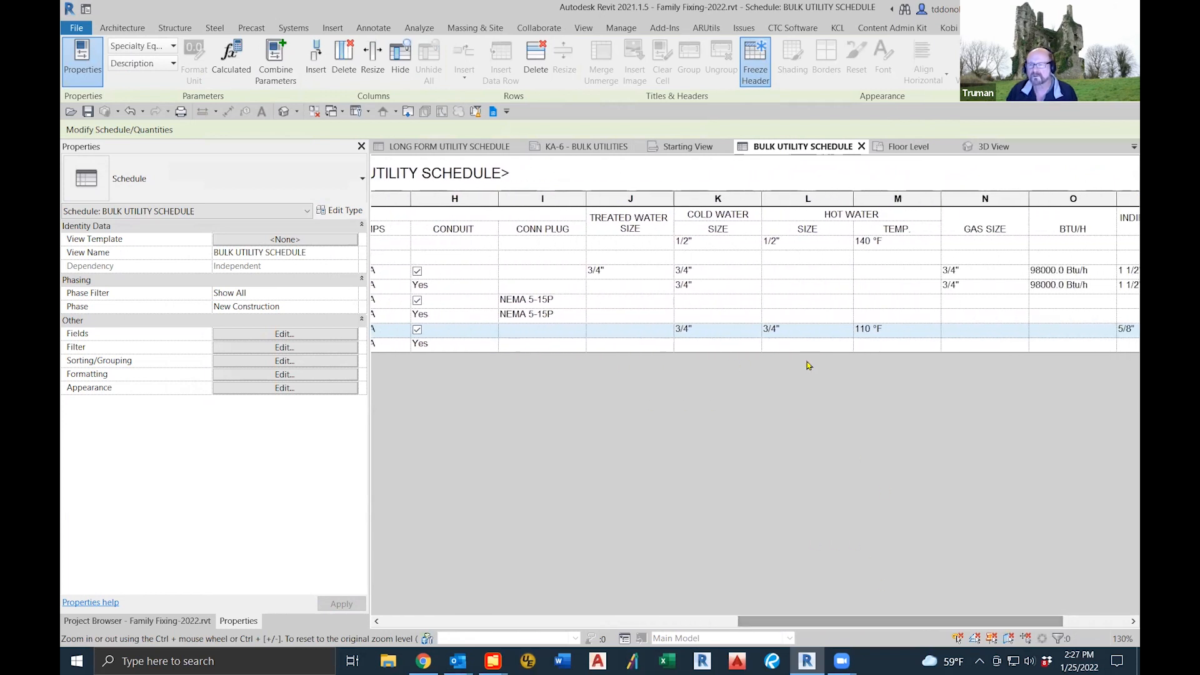
left_click_drag(902, 622, 485, 611)
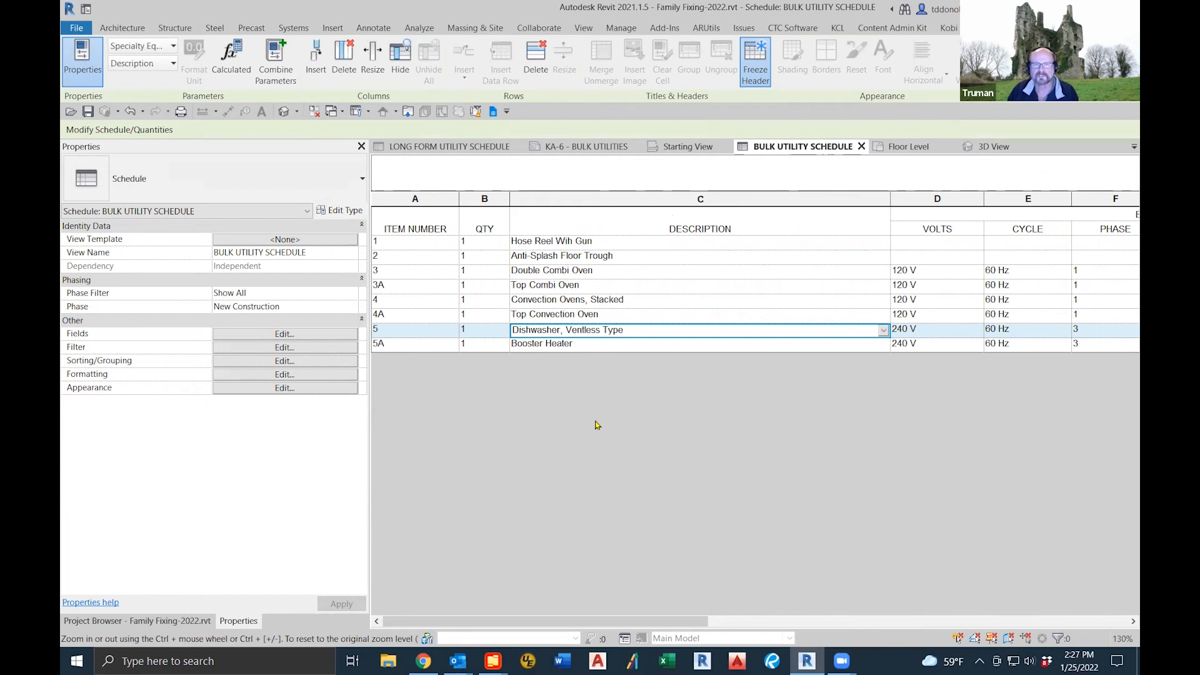
Step: Close the Family Fixing-2022.rvt project and save its changes
left_click(76, 28)
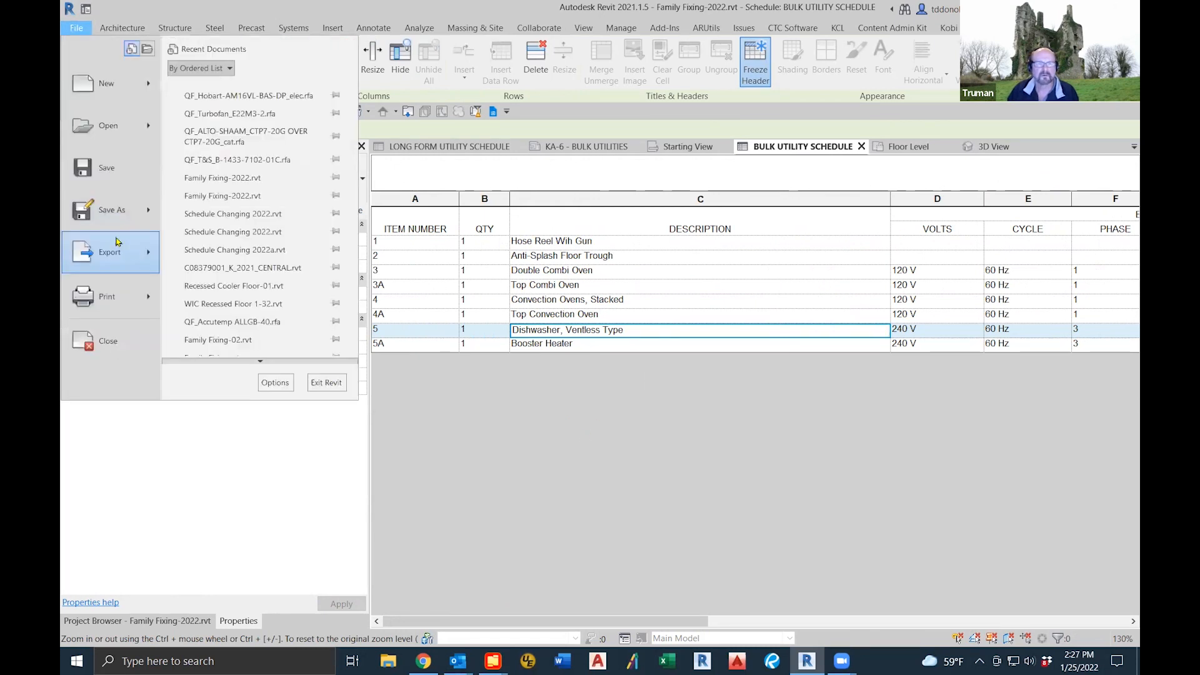
mouse_move(109, 256)
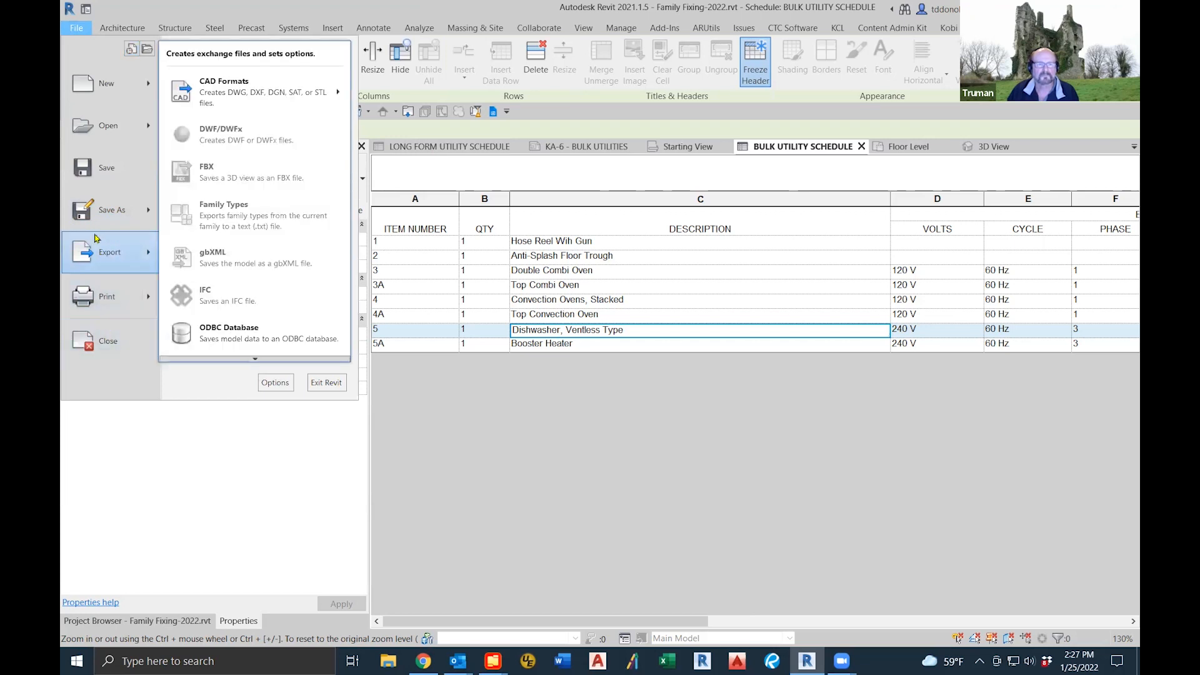
left_click(107, 341)
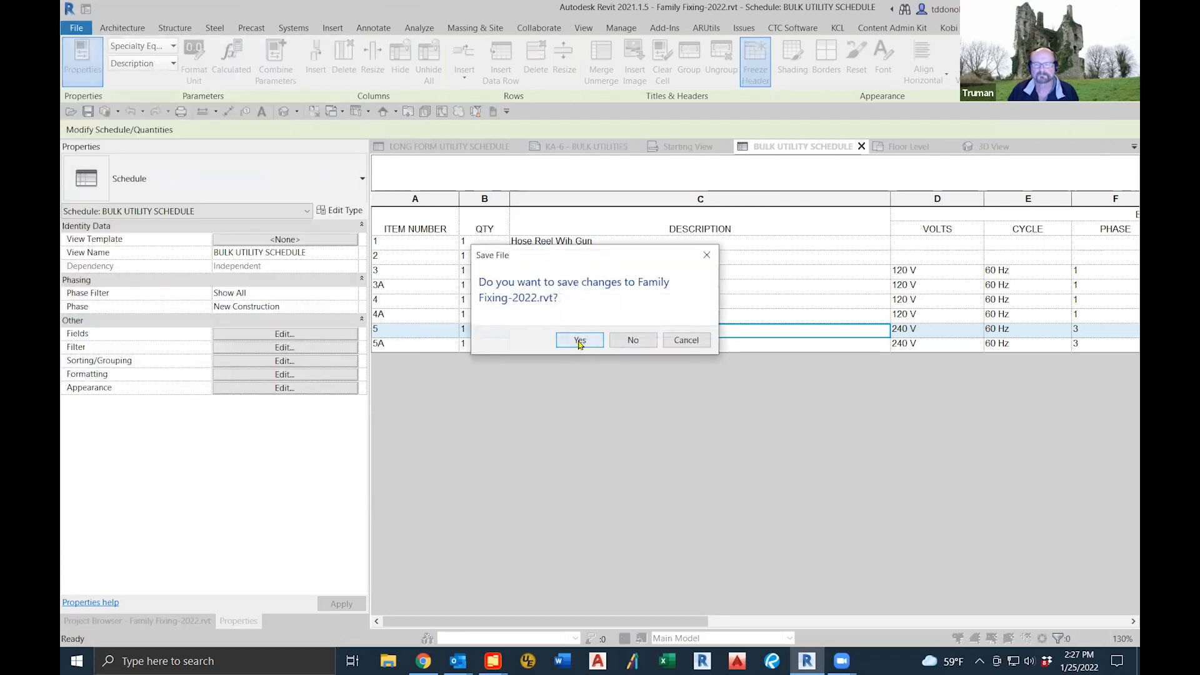
left_click(581, 343)
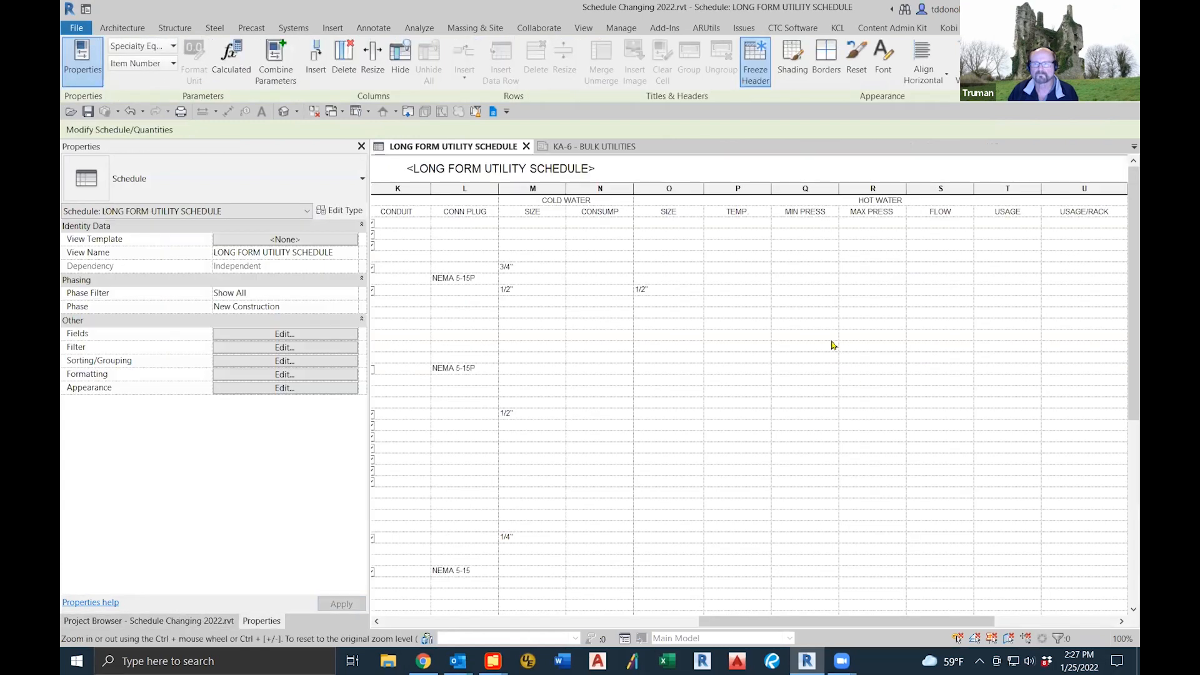
Step: Examine the long form utility schedule placed on sheet KA-6 - BULK UTILITIES, from the item numbers across to the remarks
left_click(588, 147)
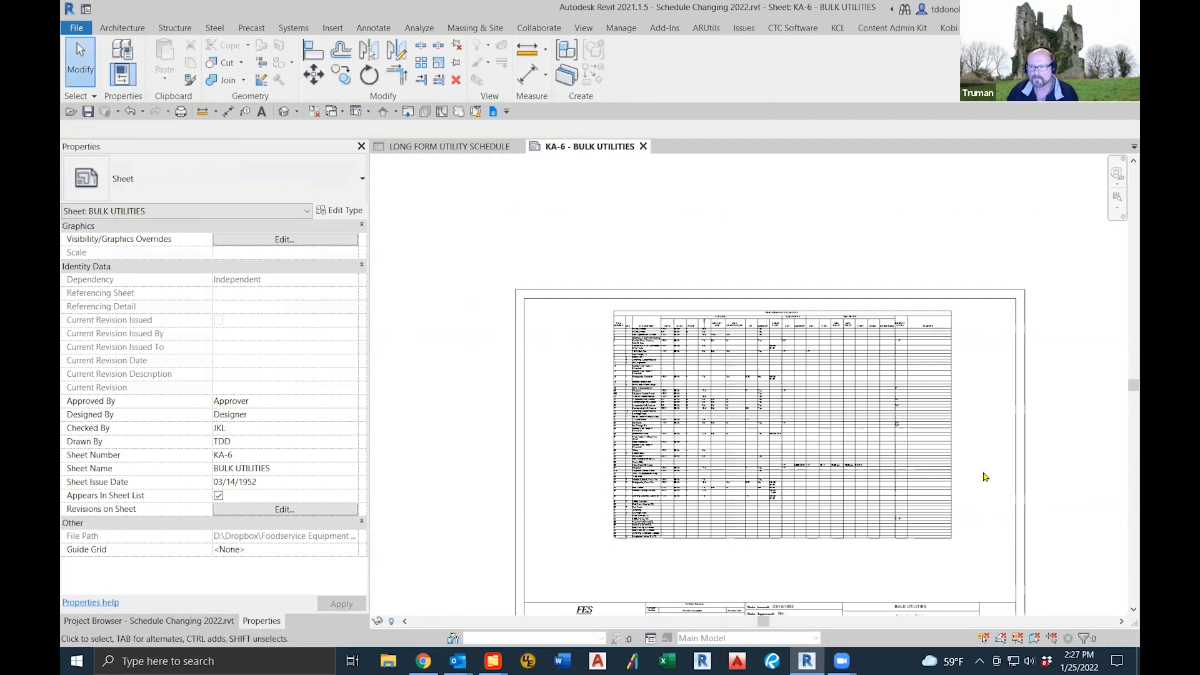
scroll(986, 477, "up", 2)
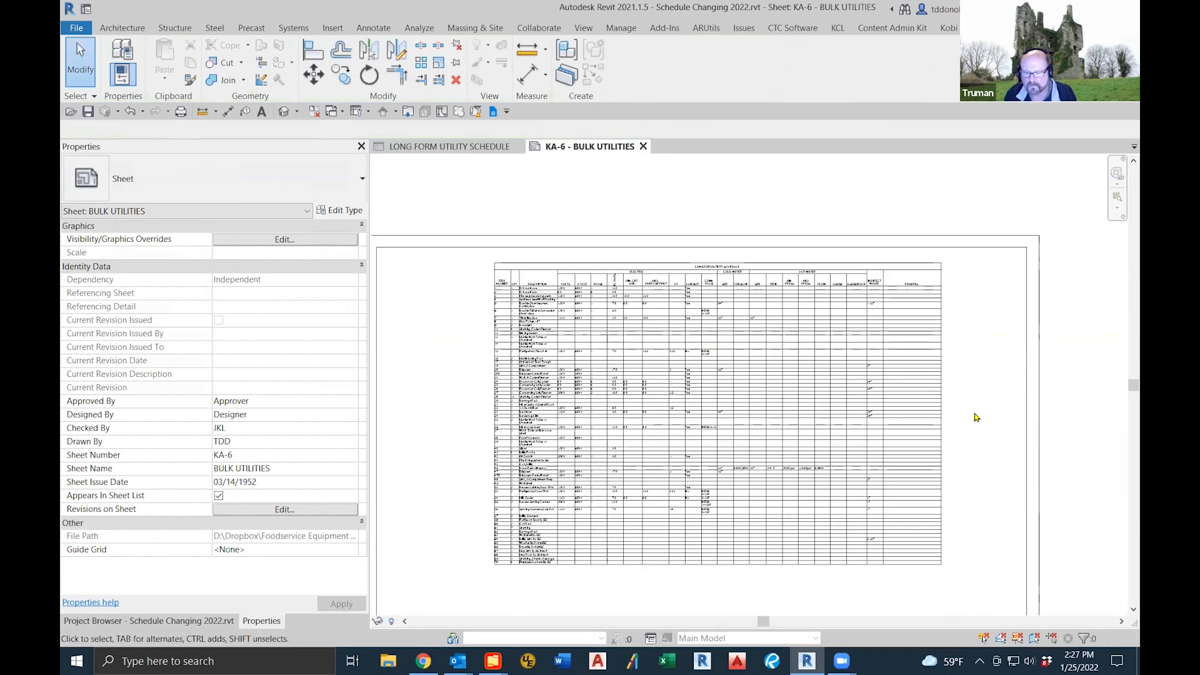
scroll(959, 300, "up", 2)
scroll(960, 300, "up", 2)
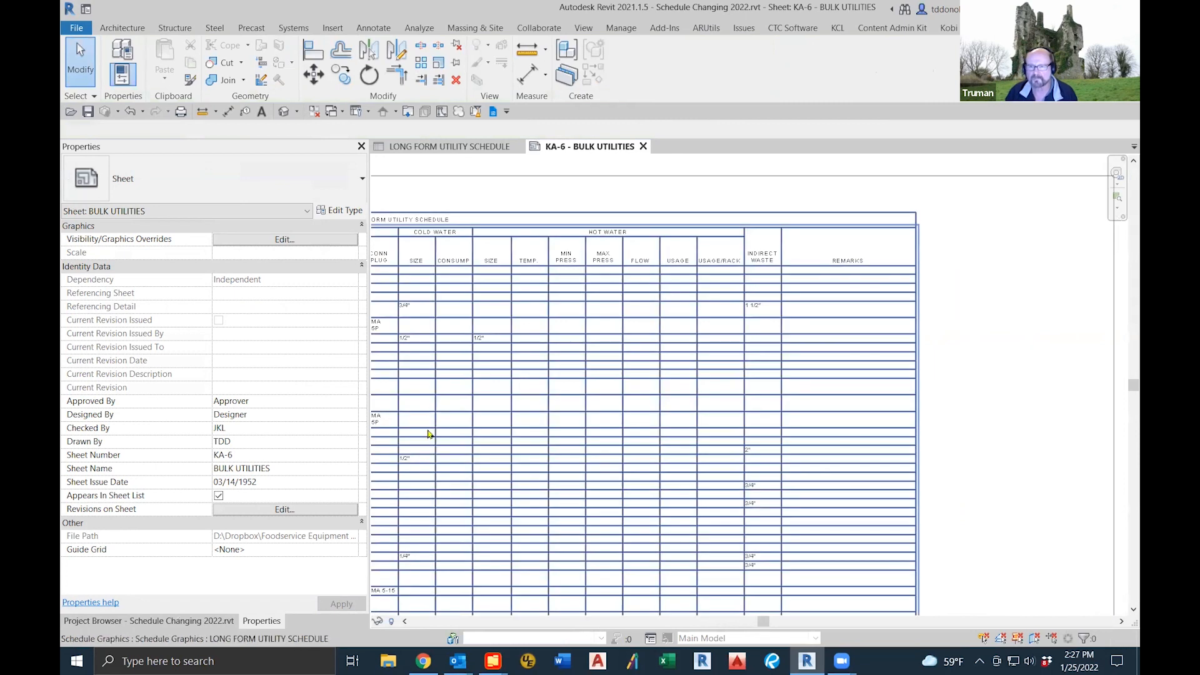
scroll(460, 462, "down", 5)
scroll(561, 298, "up", 4)
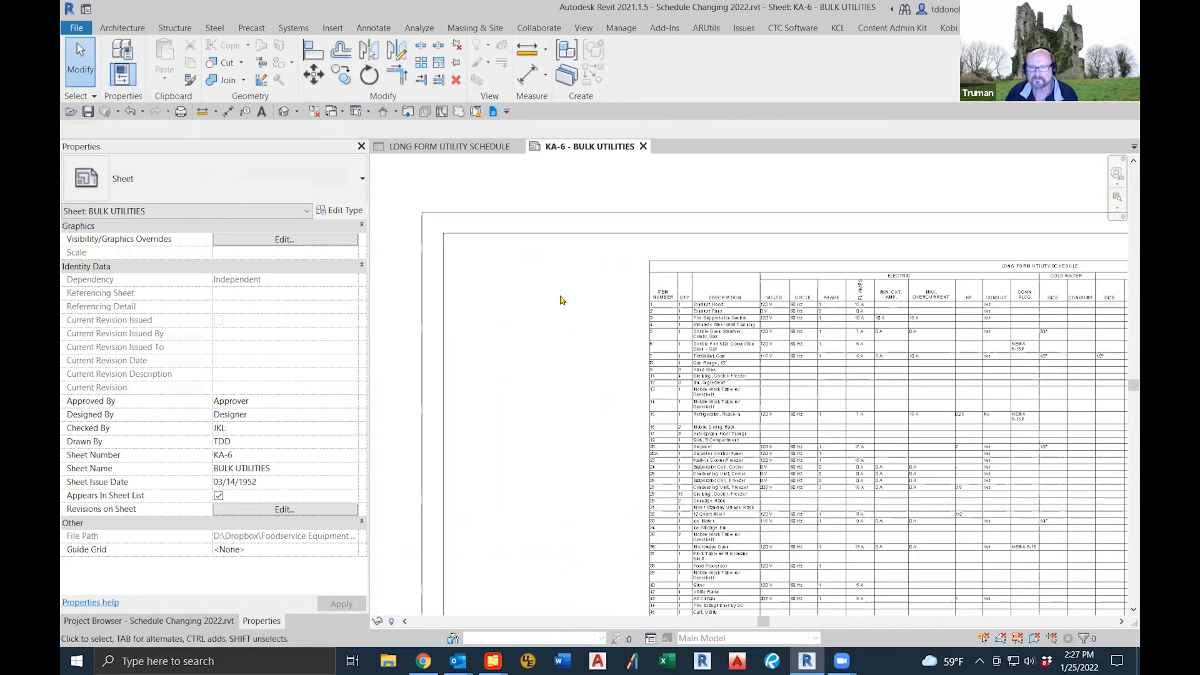
scroll(632, 314, "down", 4)
middle_click_drag(715, 398, 465, 354)
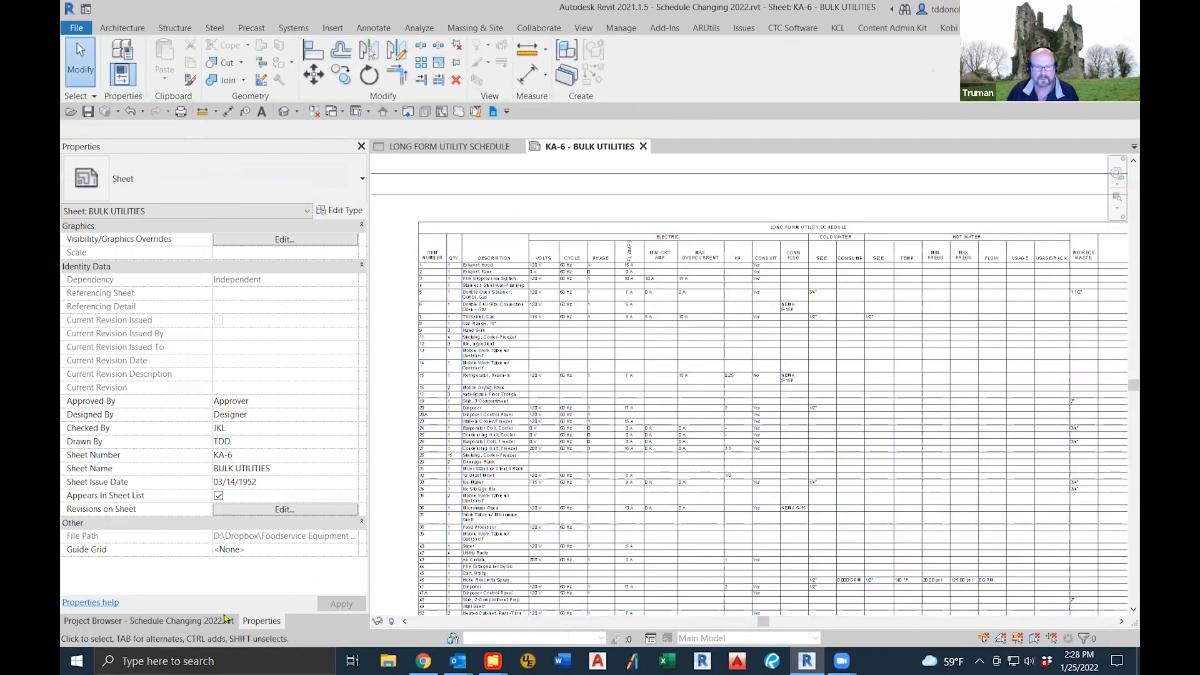
Step: Open the field settings of the LONG FORM UTILITY SCHEDULE and select REMARKS at the end of the scheduled fields
left_click(183, 622)
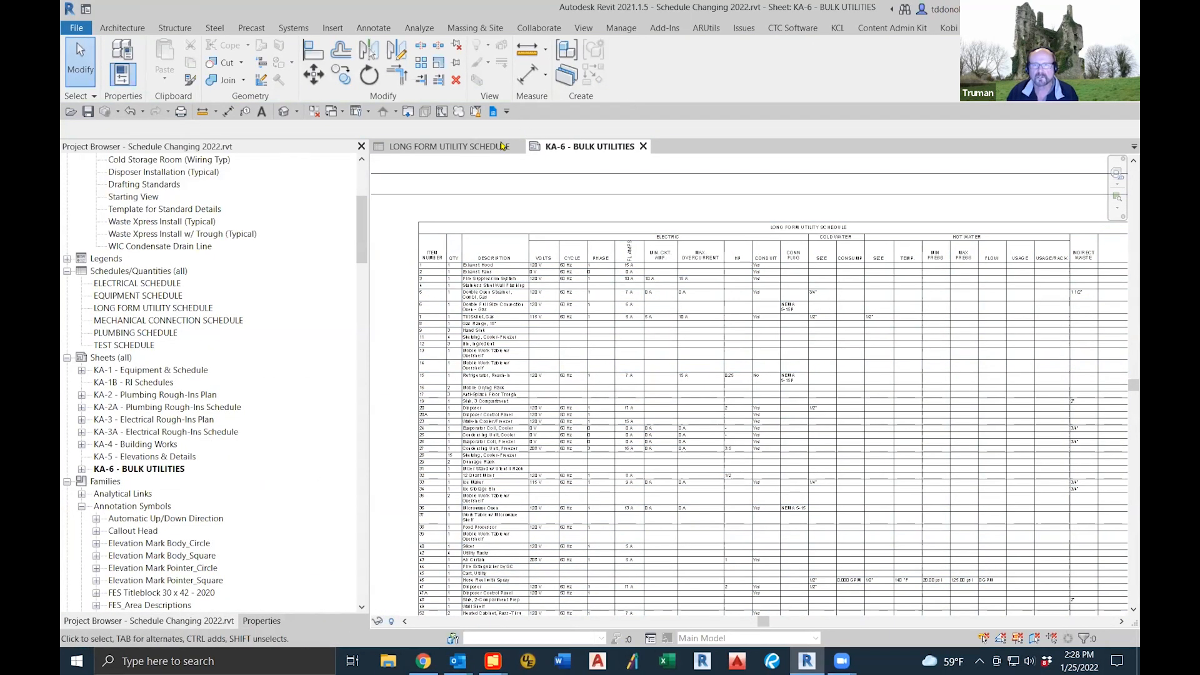
left_click(477, 147)
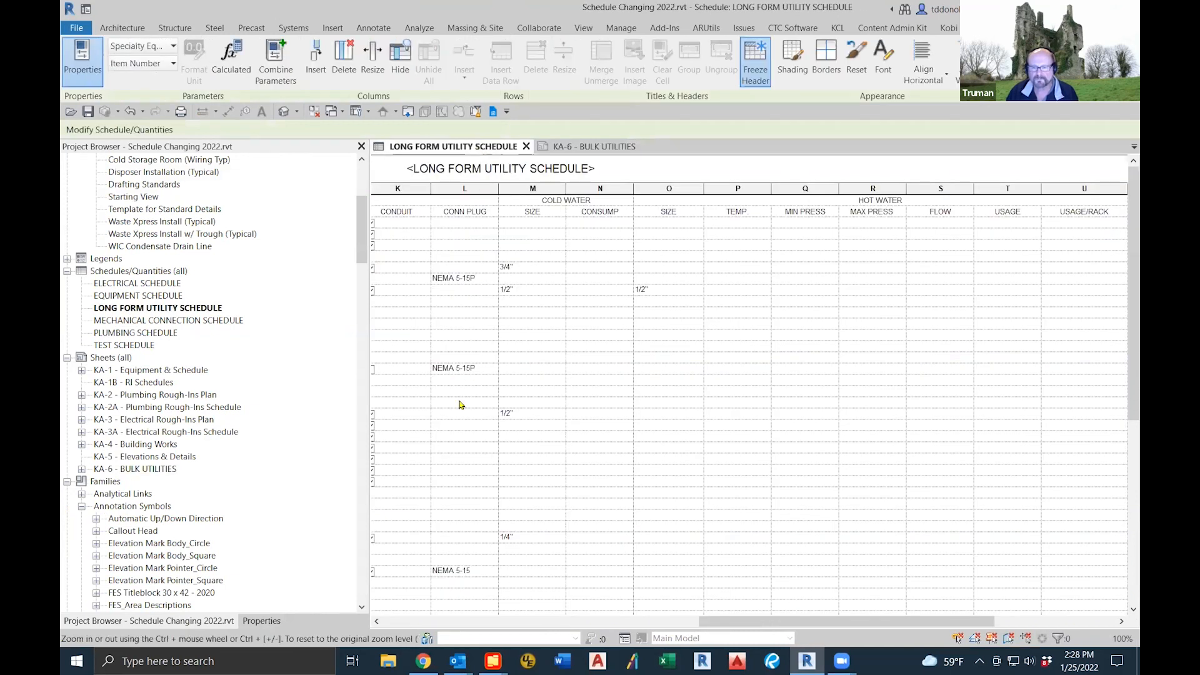
left_click(284, 625)
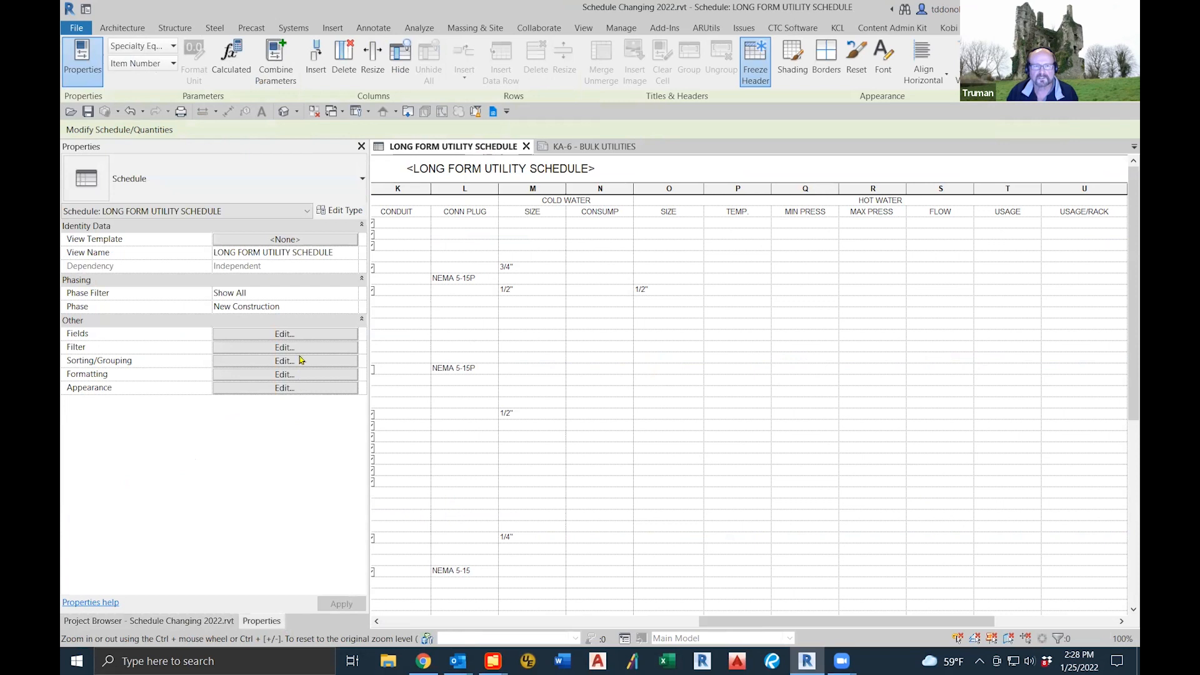
left_click(301, 335)
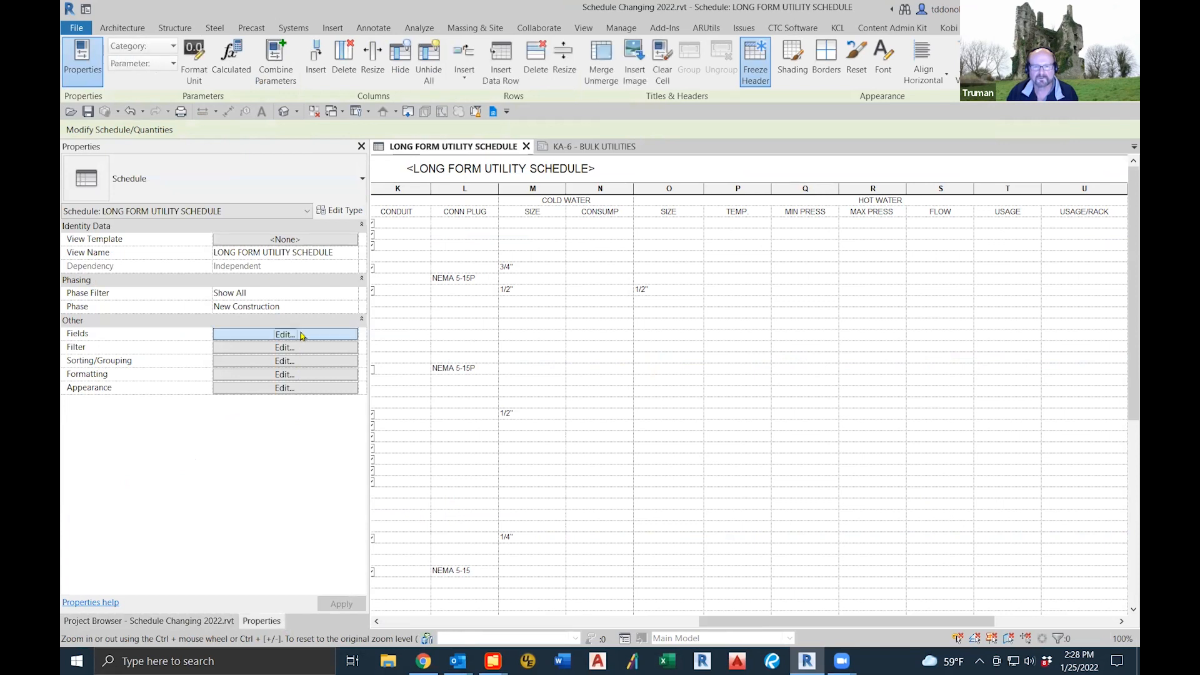
left_click_drag(1067, 357, 1066, 393)
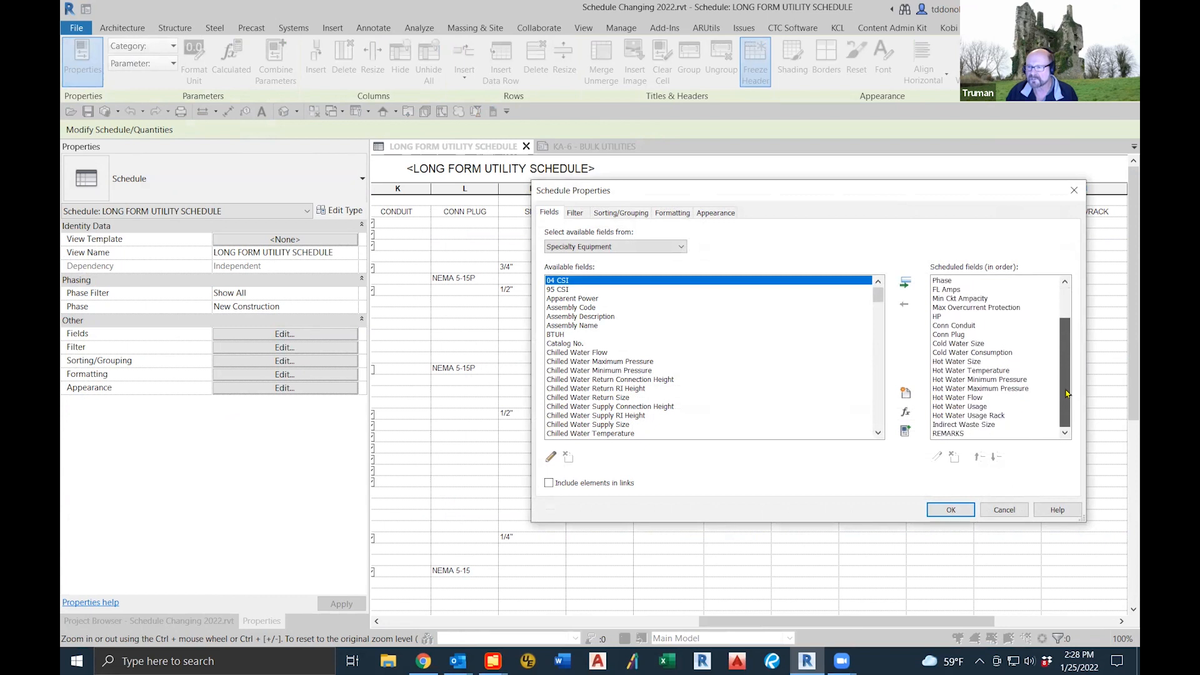
left_click(958, 435)
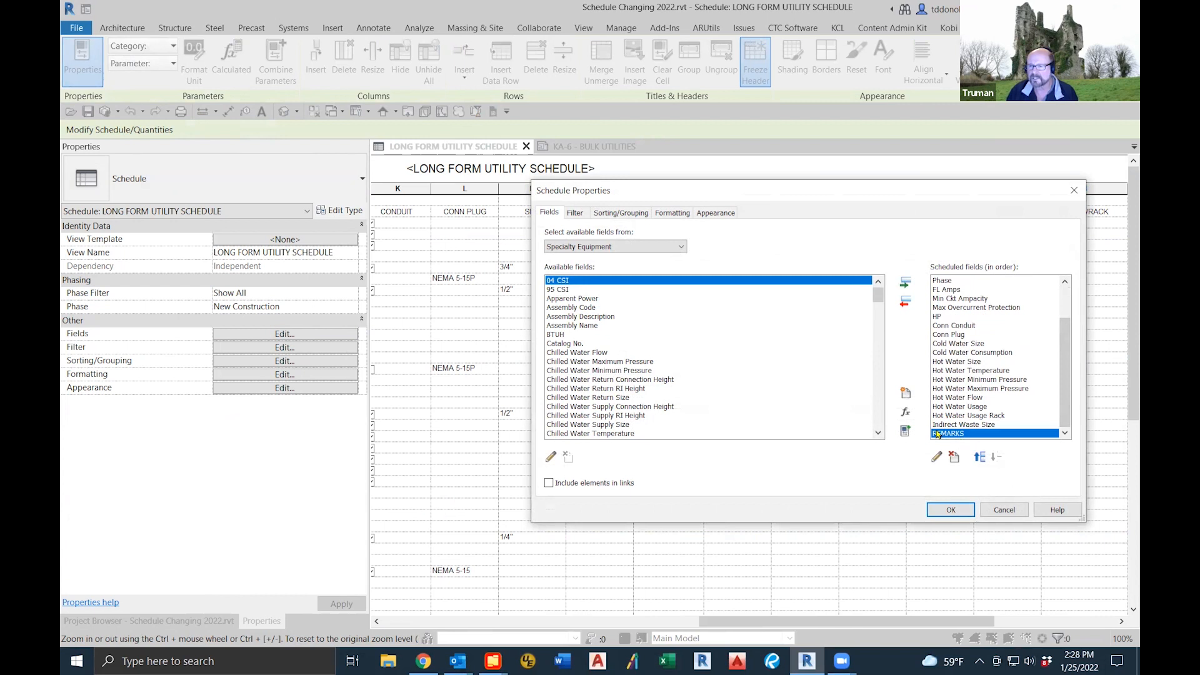
Step: Create a calculated value named 2nd Item Number with the Common discipline and the Text type
left_click(907, 414)
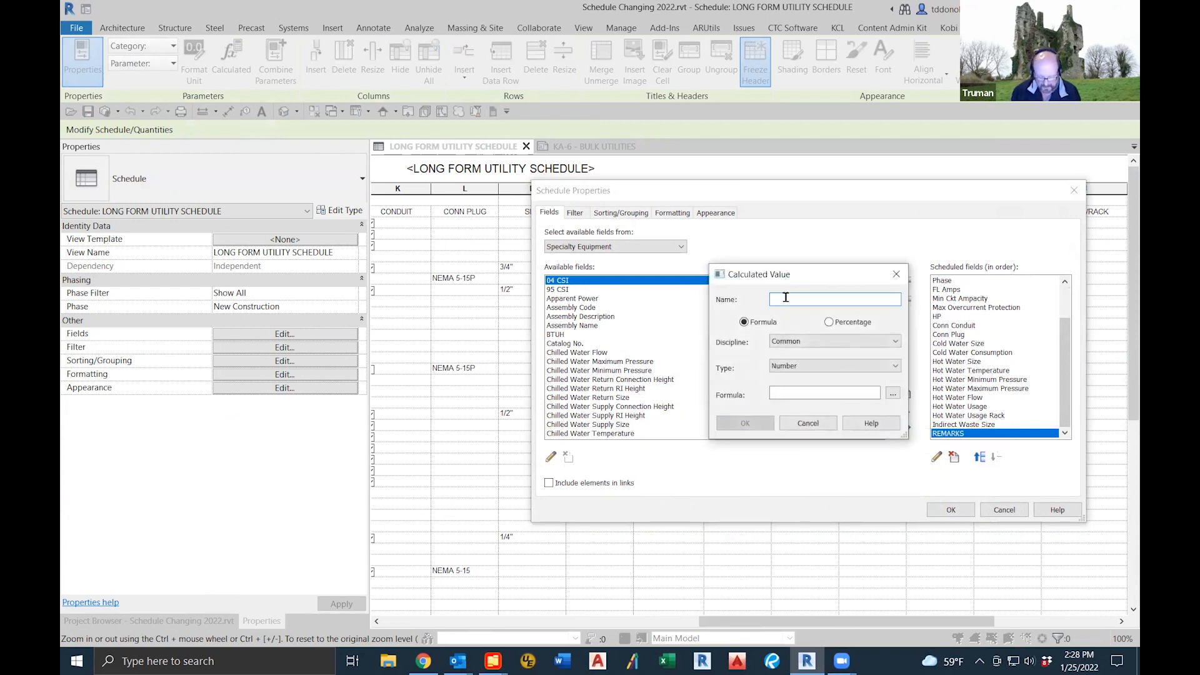
type("2nd")
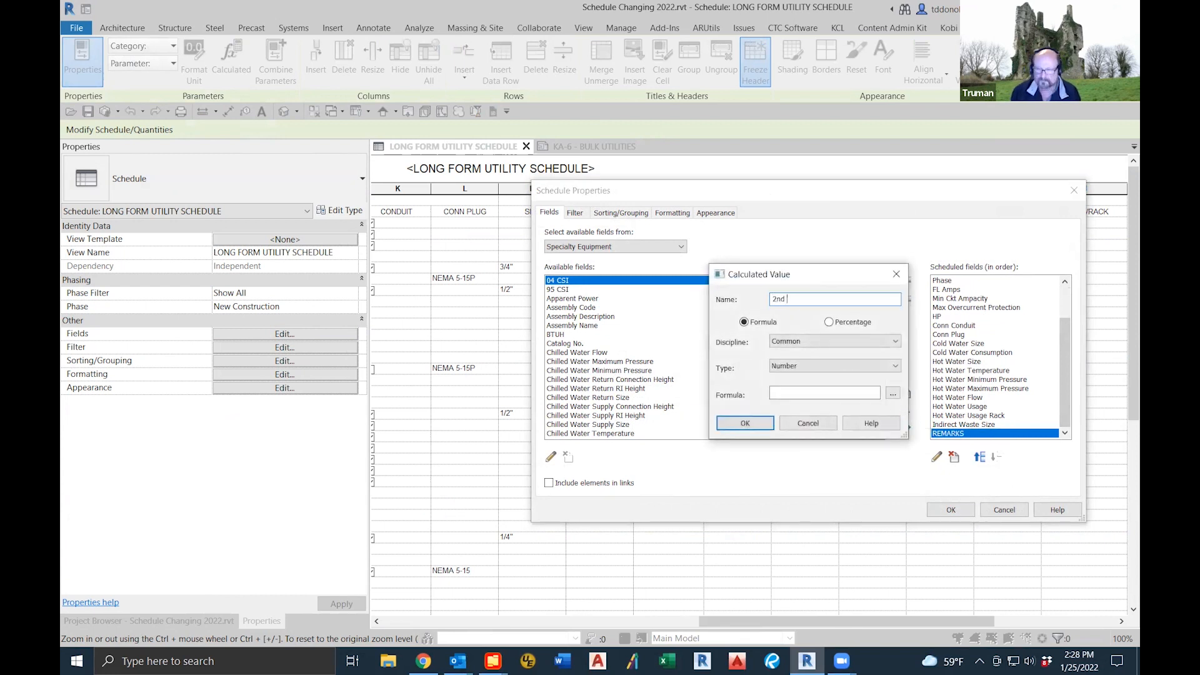
type(" Item Number")
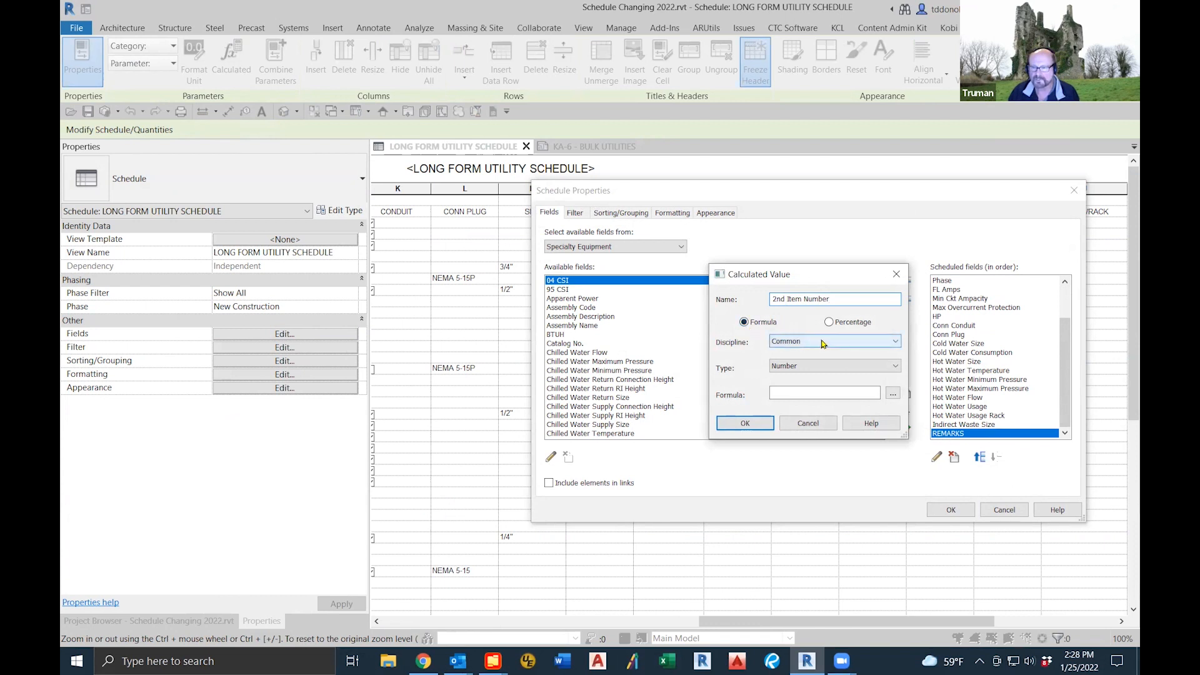
left_click(844, 366)
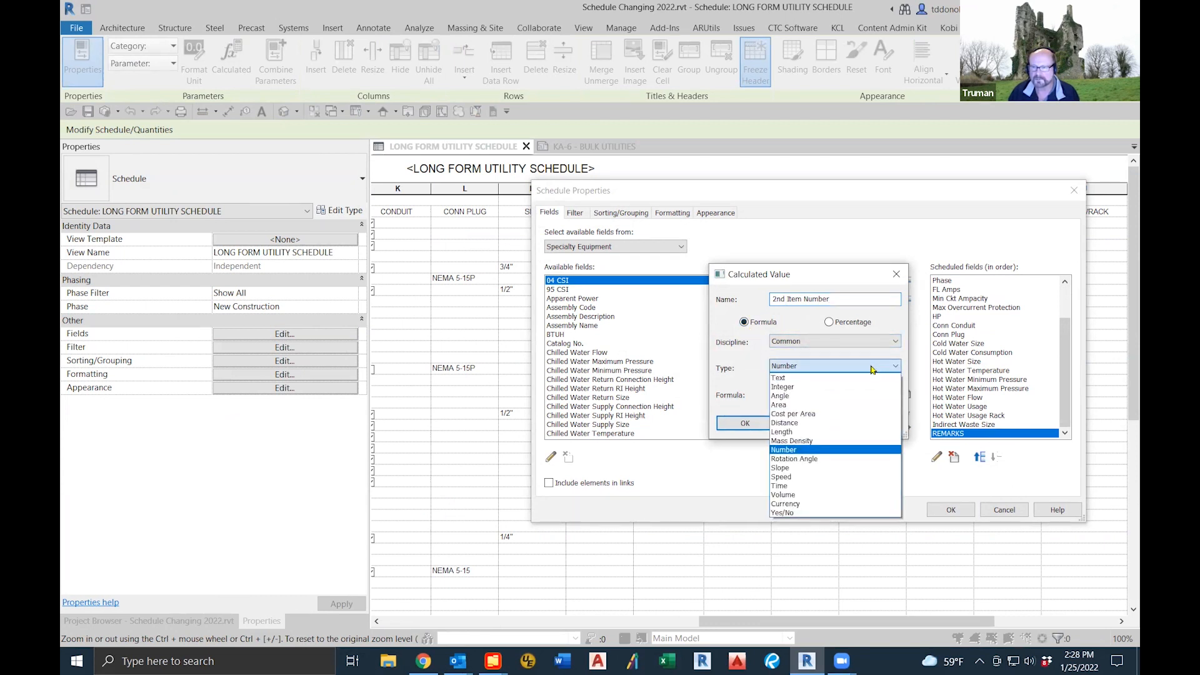
left_click(791, 378)
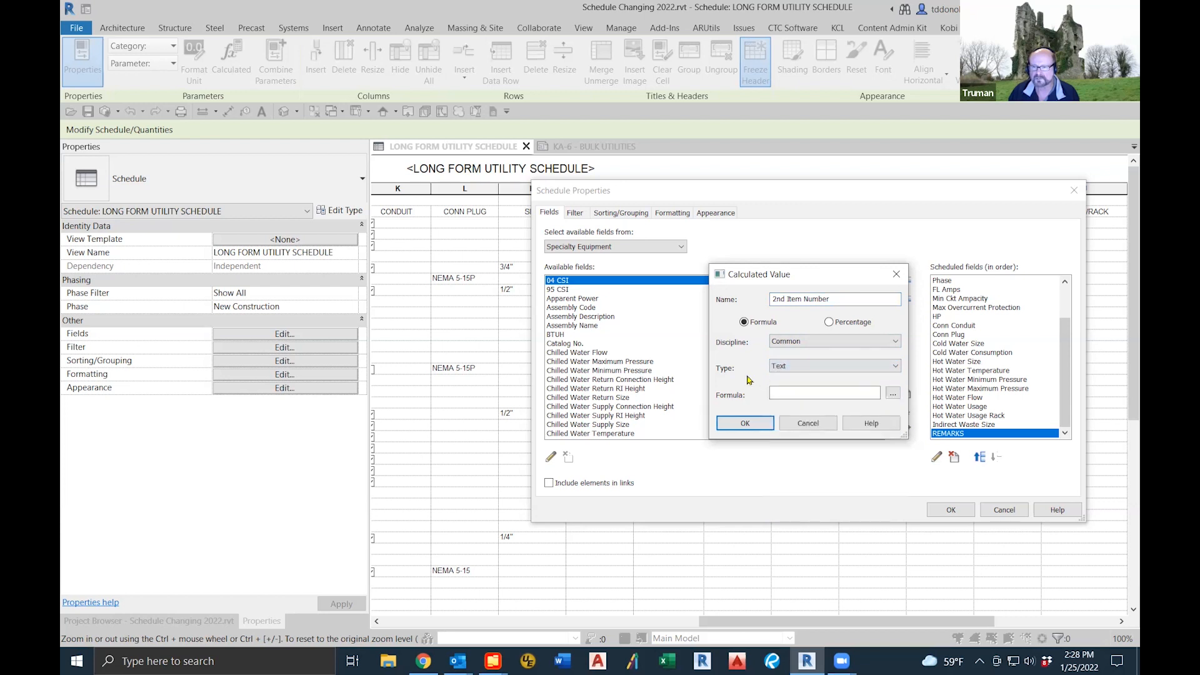
Step: Set the calculated value's formula to the Item Number field and apply the new field to the schedule
left_click(892, 394)
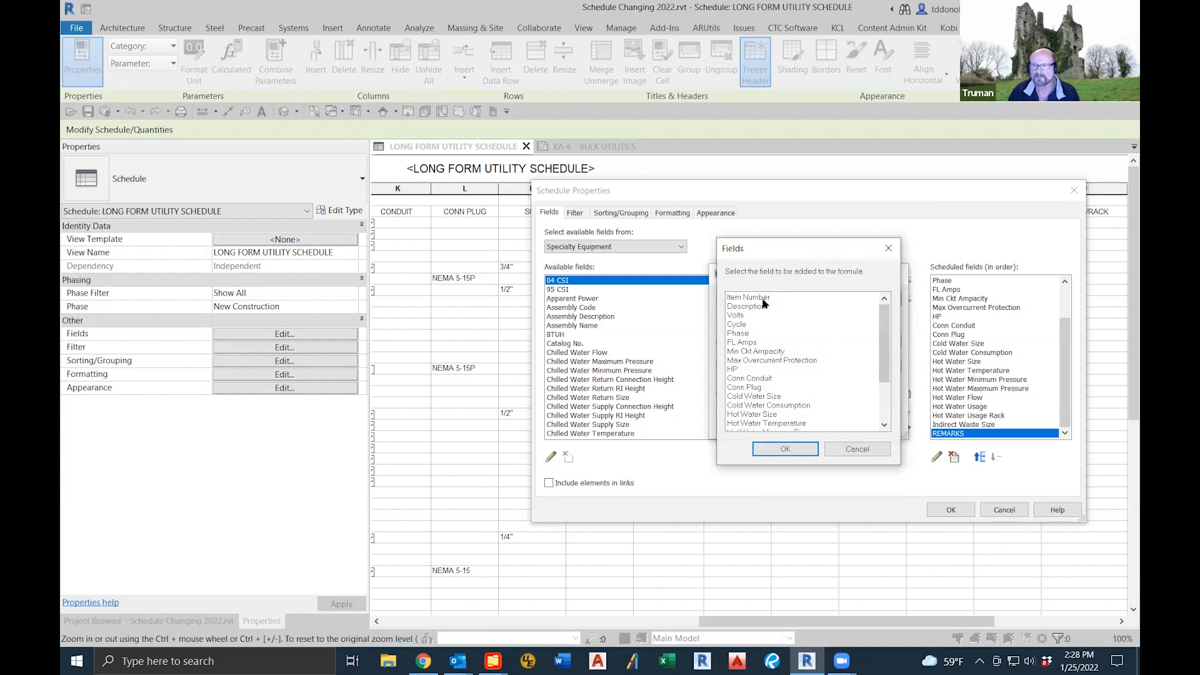
left_click(762, 301)
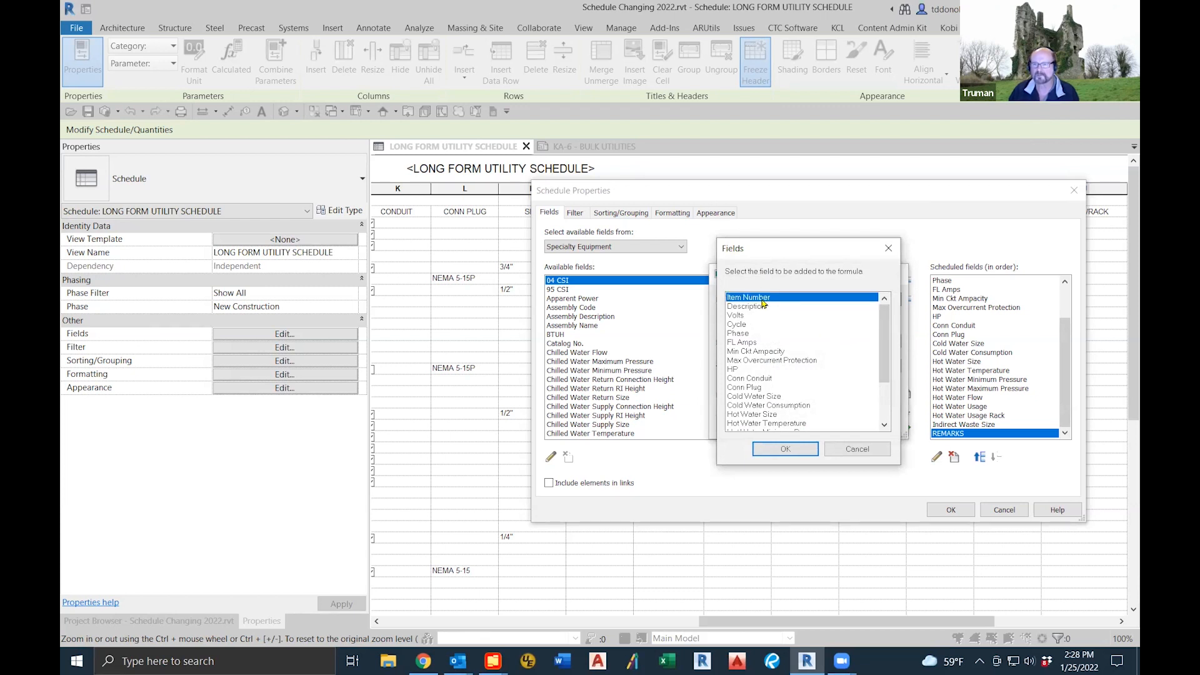
left_click(785, 449)
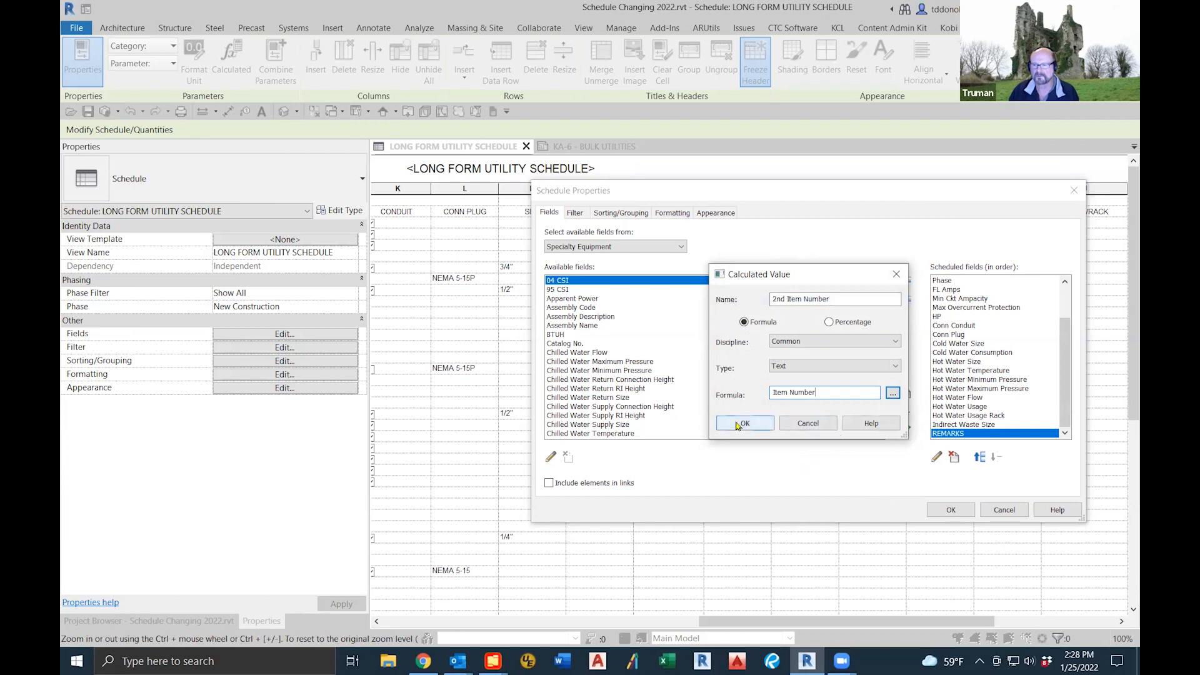
left_click(738, 425)
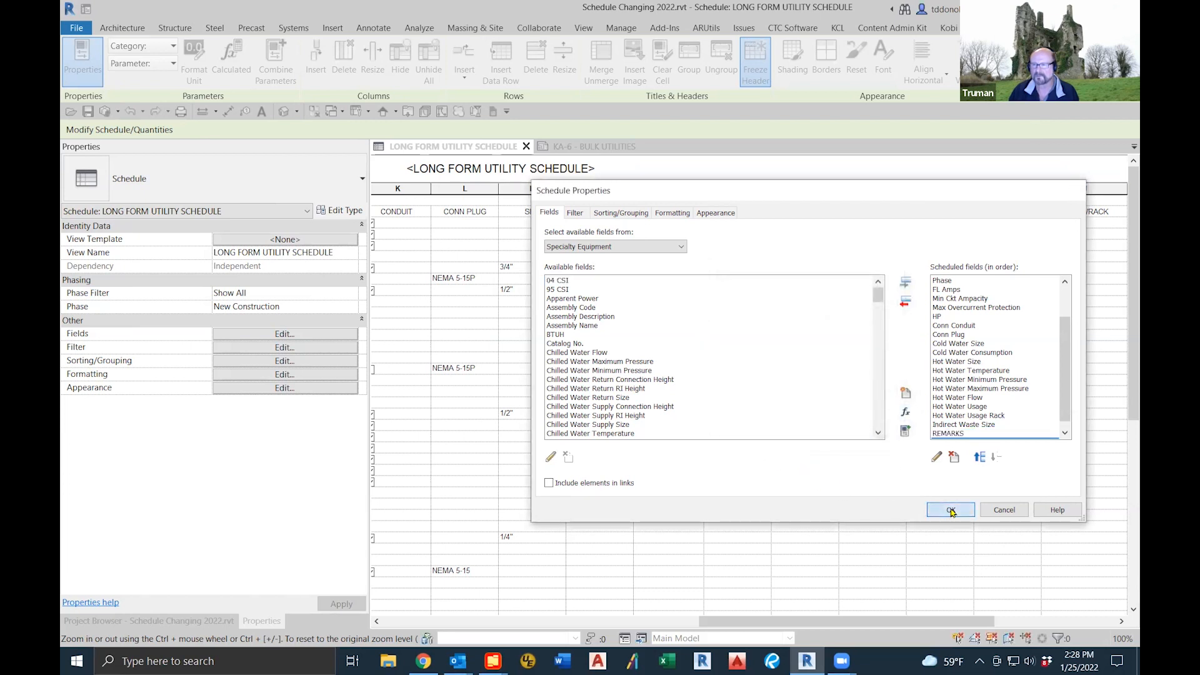
left_click(951, 510)
Step: Rename the header of the last schedule column, 2nd Item Number, to ITEM NUMBER
left_click_drag(892, 622, 1085, 609)
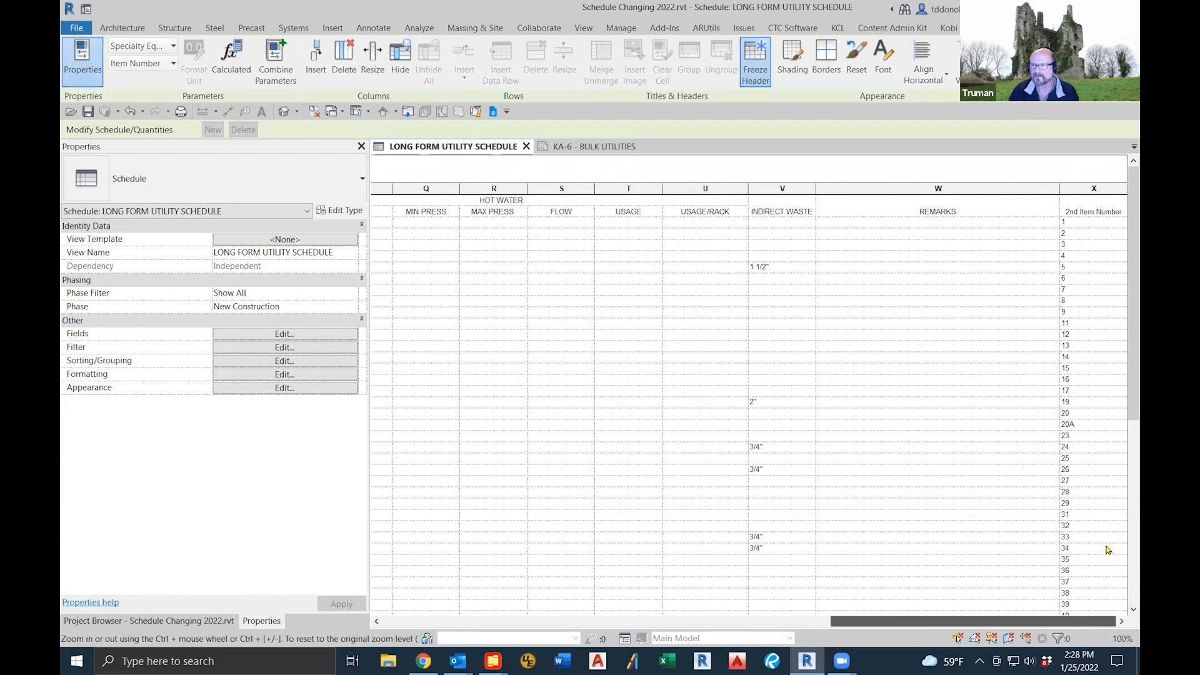
left_click(1091, 210)
left_click(1074, 206)
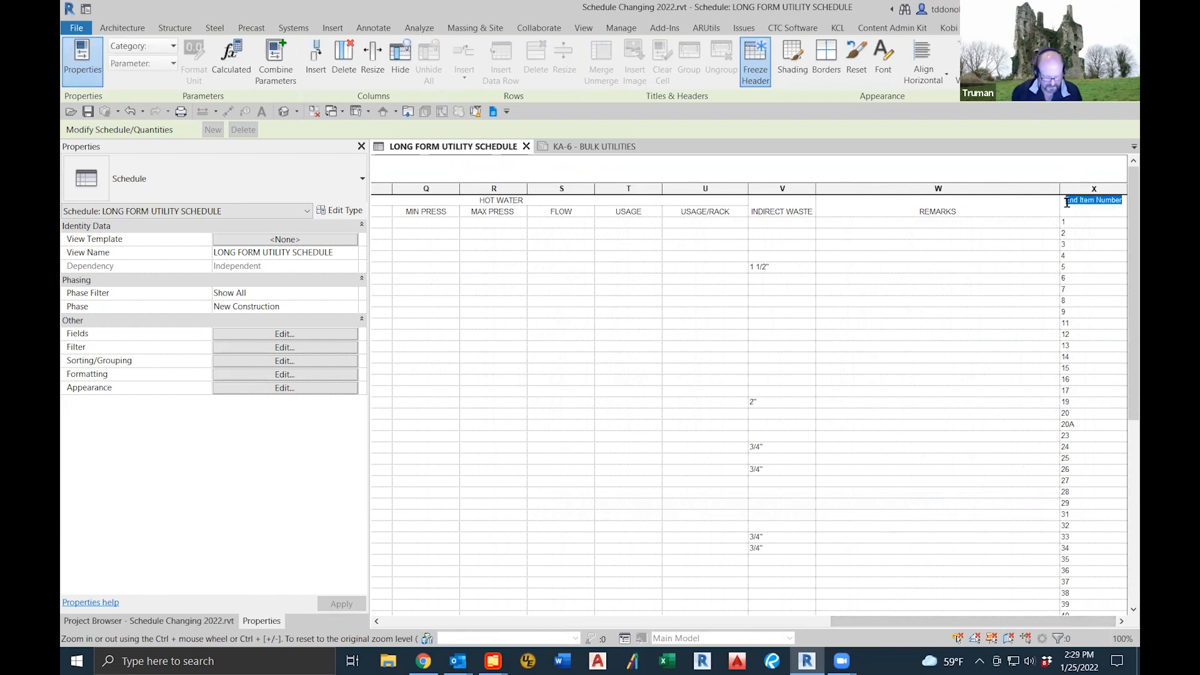
type("IE")
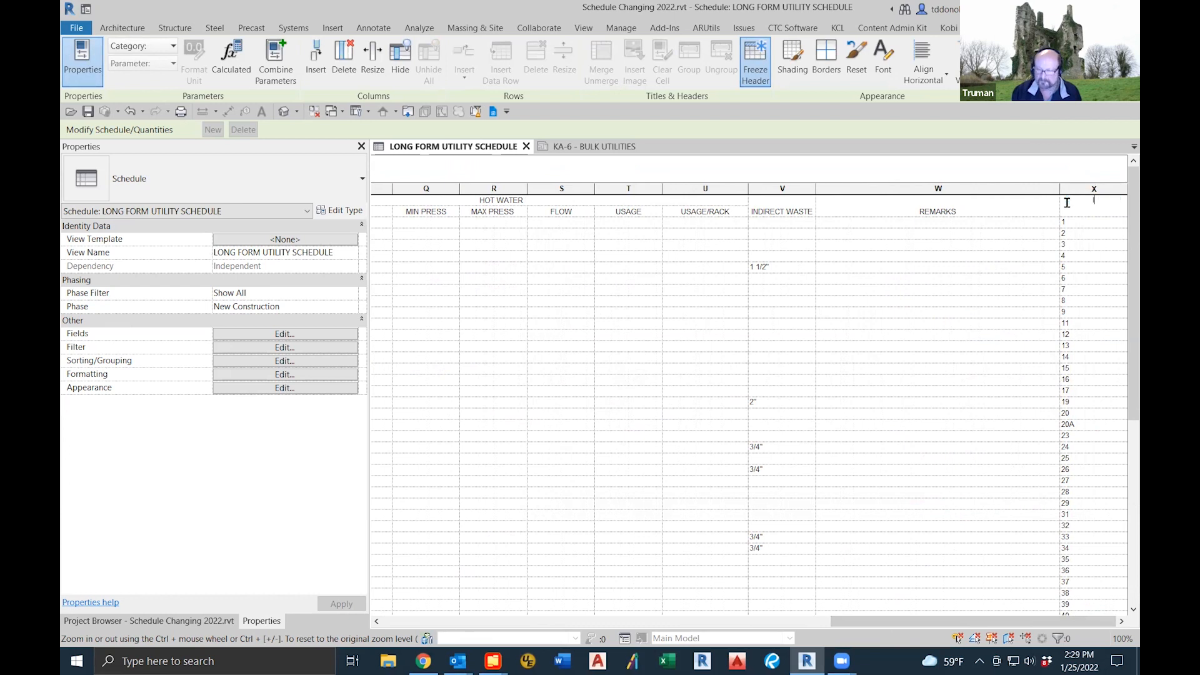
type("EM NUMBETR")
key("BackSpace")
key("BackSpace")
type("R")
left_click(955, 167)
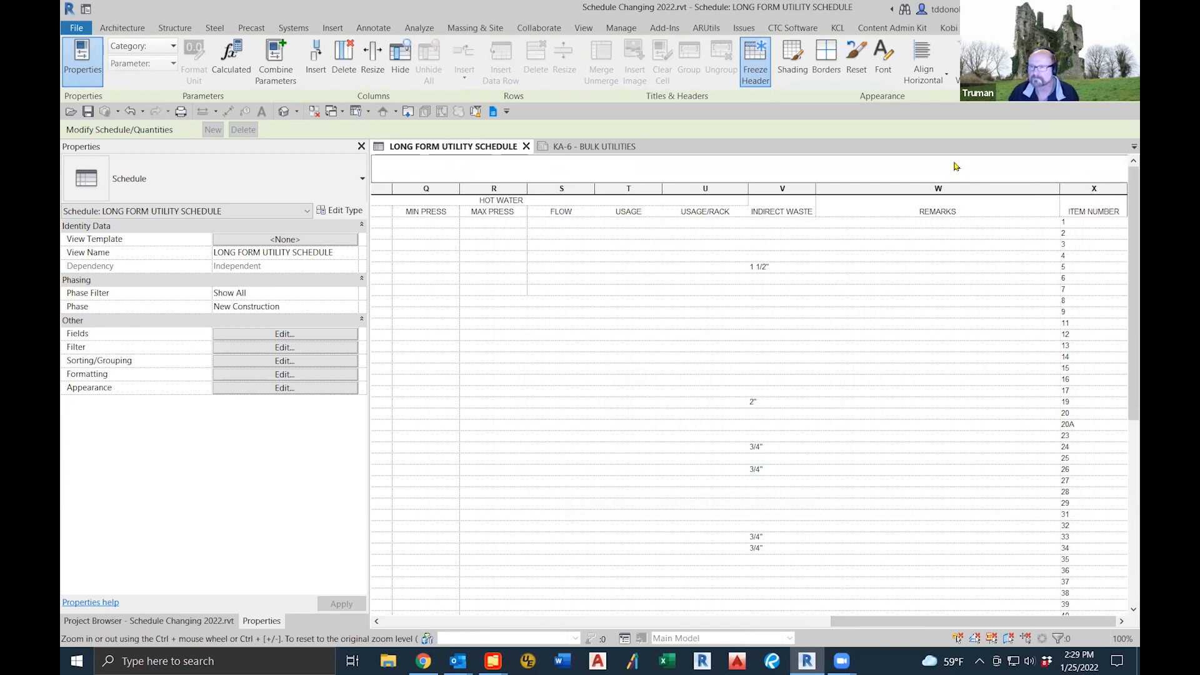
Step: Examine the repeated item number column at the end of the schedule on sheet KA-6 - BULK UTILITIES
left_click(594, 146)
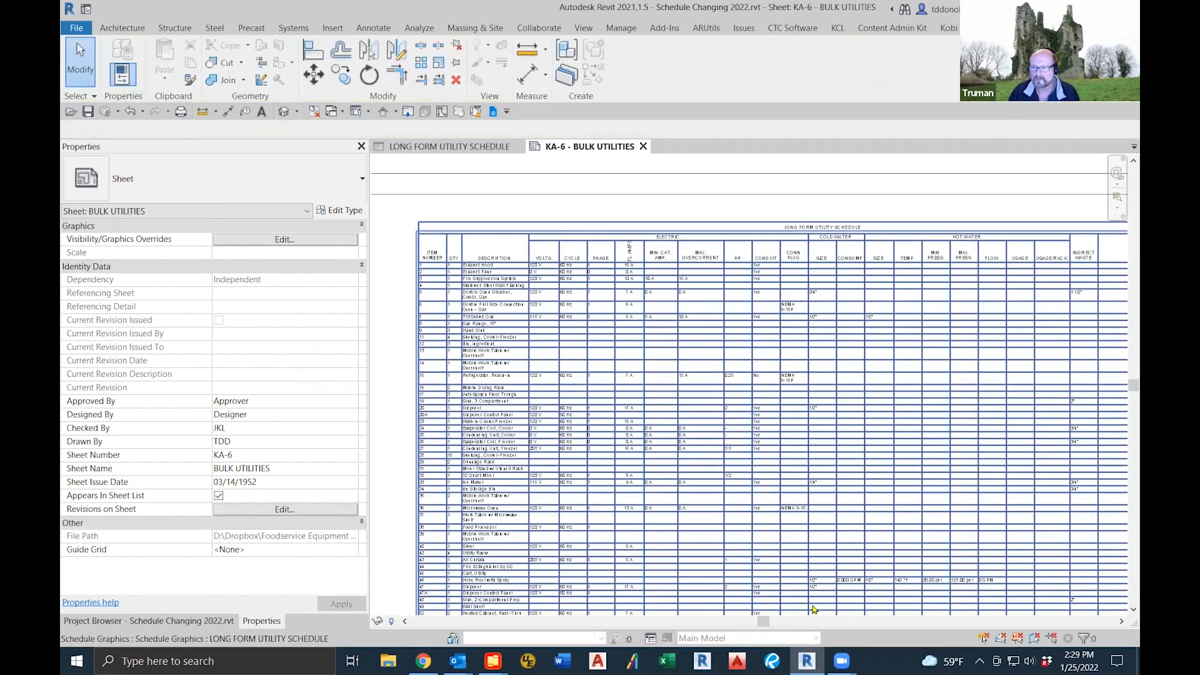
left_click_drag(762, 621, 855, 621)
scroll(972, 271, "up", 4)
middle_click_drag(995, 488, 1012, 206)
middle_click_drag(994, 563, 1012, 371)
middle_click_drag(996, 487, 1020, 359)
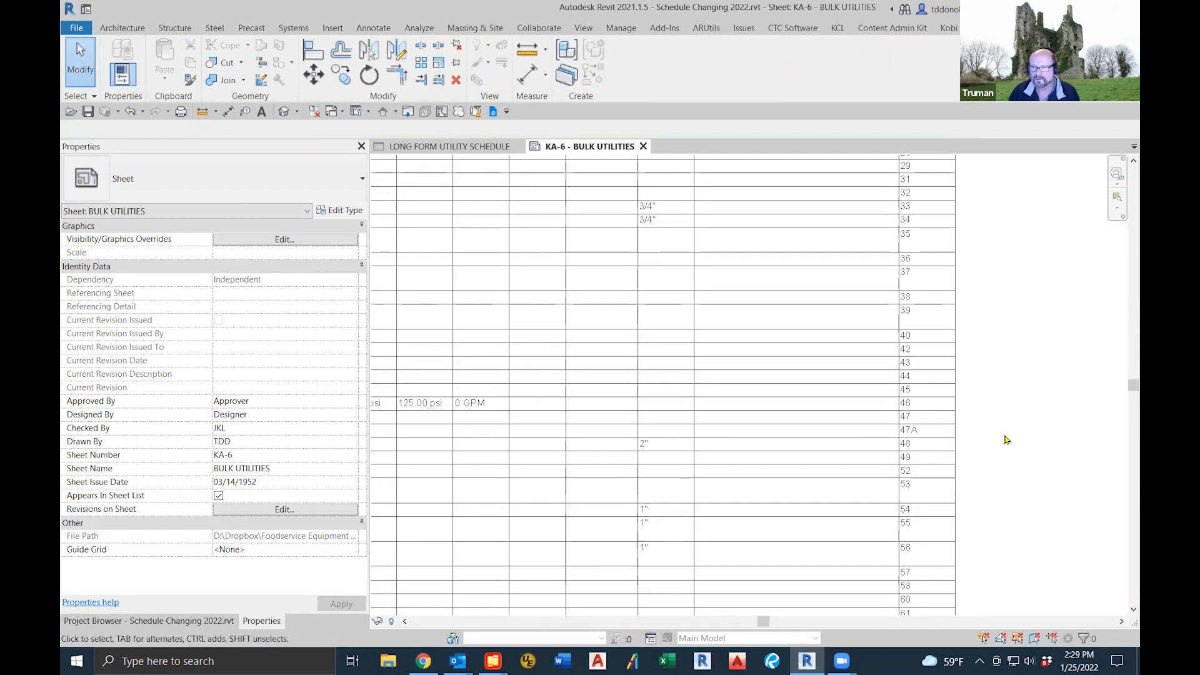
scroll(1005, 441, "down", 6)
middle_click_drag(667, 478, 673, 493)
Step: Return to the LONG FORM UTILITY SCHEDULE and try different zoom levels, ending with its text enlarged to 130%
left_click(436, 147)
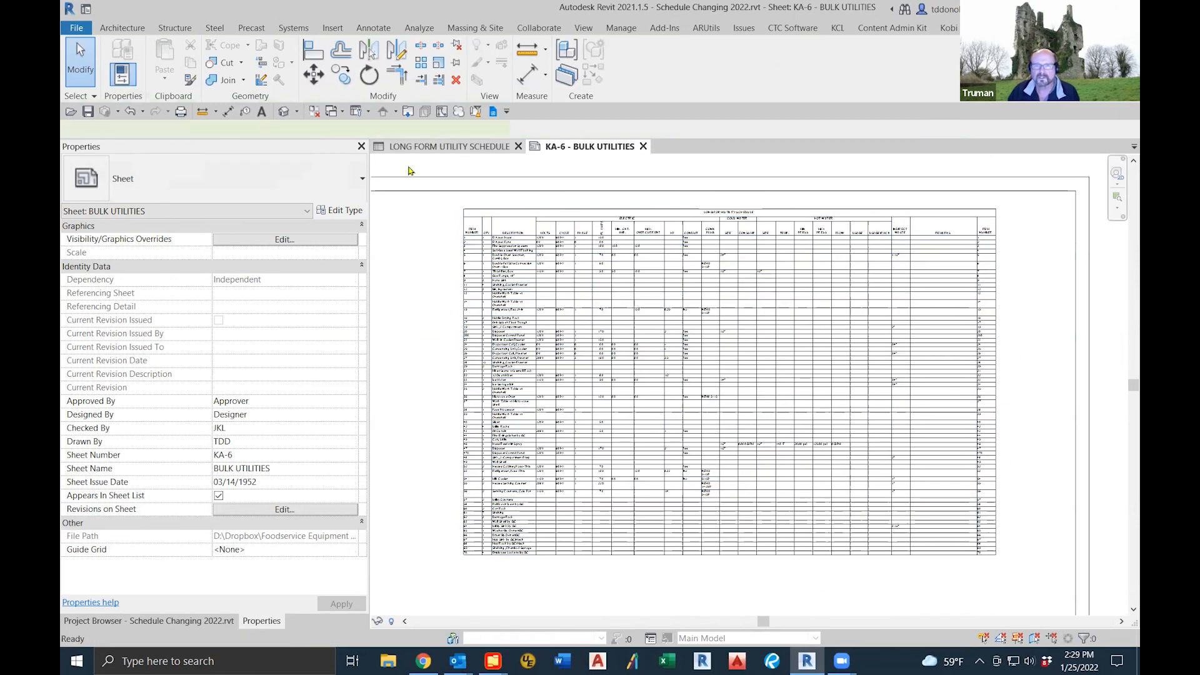
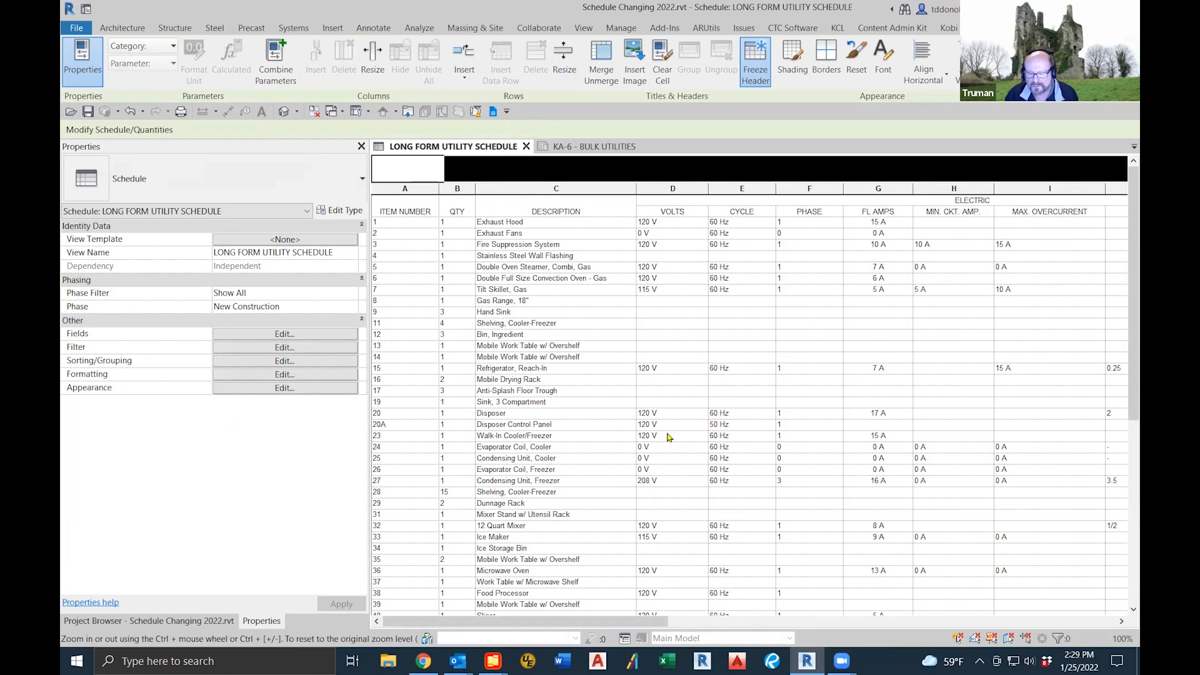
scroll(683, 391, "down", 4, "ctrl")
scroll(691, 404, "up", 4, "ctrl")
scroll(625, 341, "up", 3, "ctrl")
scroll(628, 342, "down", 4, "ctrl")
scroll(630, 341, "down", 2, "ctrl")
scroll(635, 342, "up", 5, "ctrl")
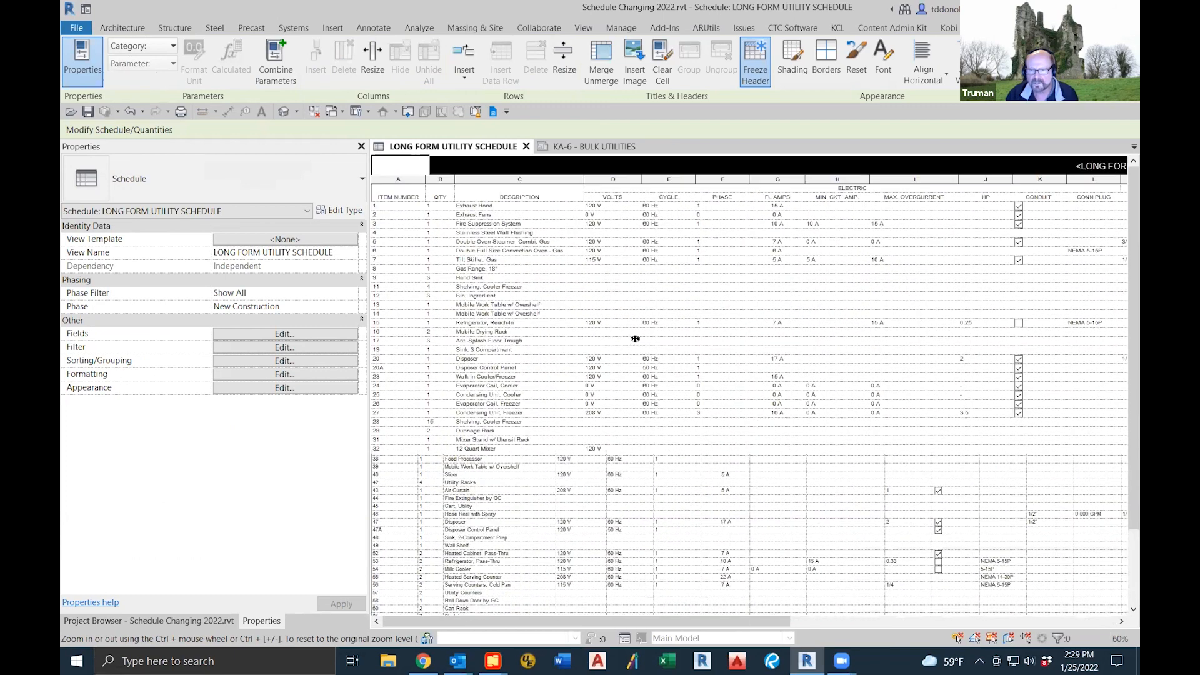
scroll(638, 342, "down", 1, "ctrl")
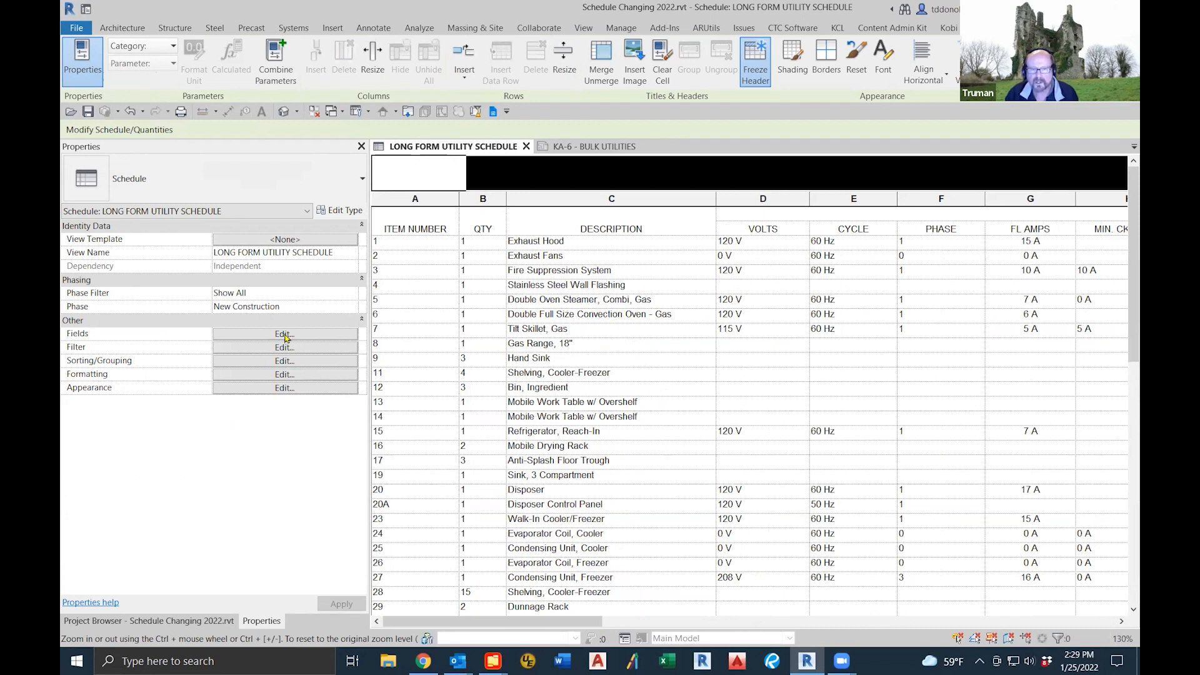
Step: Turn on Stripe Rows in the schedule's appearance settings and keep white as the Second Row Stripe Color
left_click(285, 388)
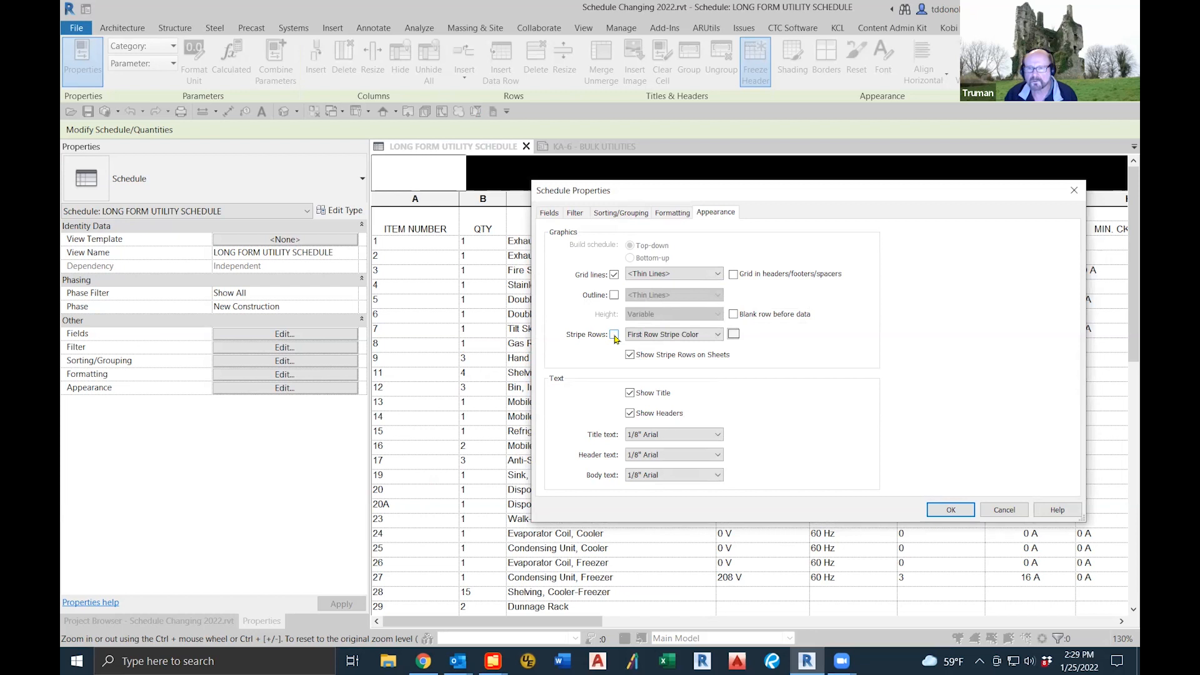
left_click(614, 336)
left_click(717, 335)
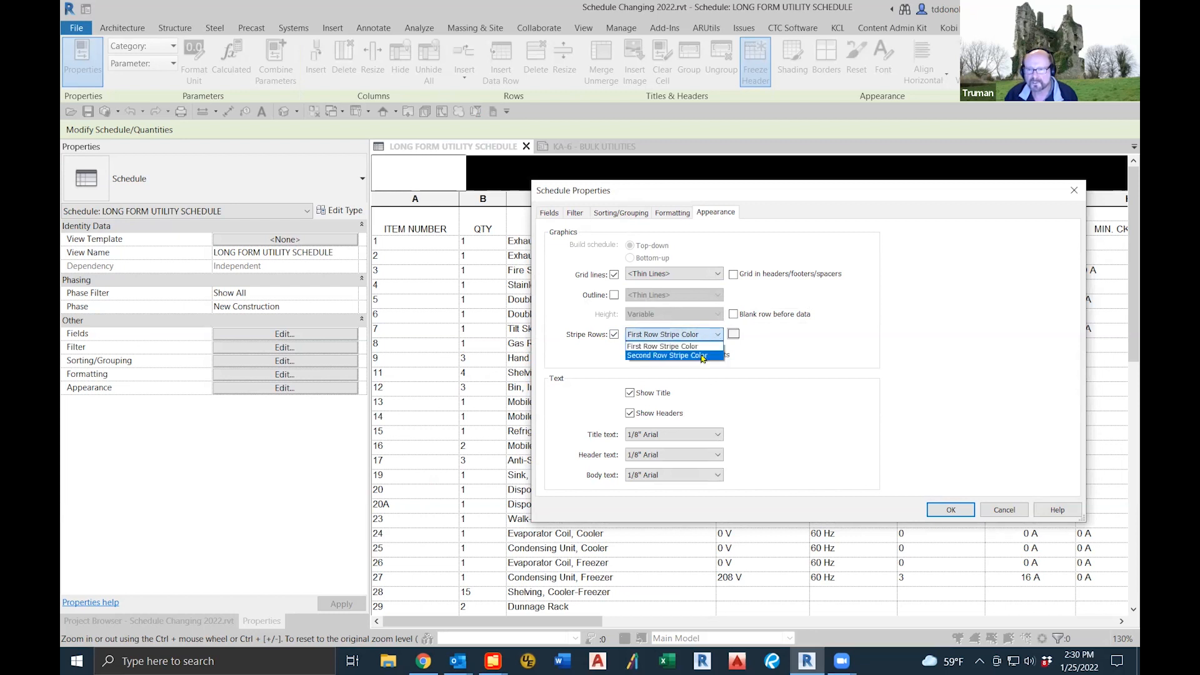
left_click(703, 356)
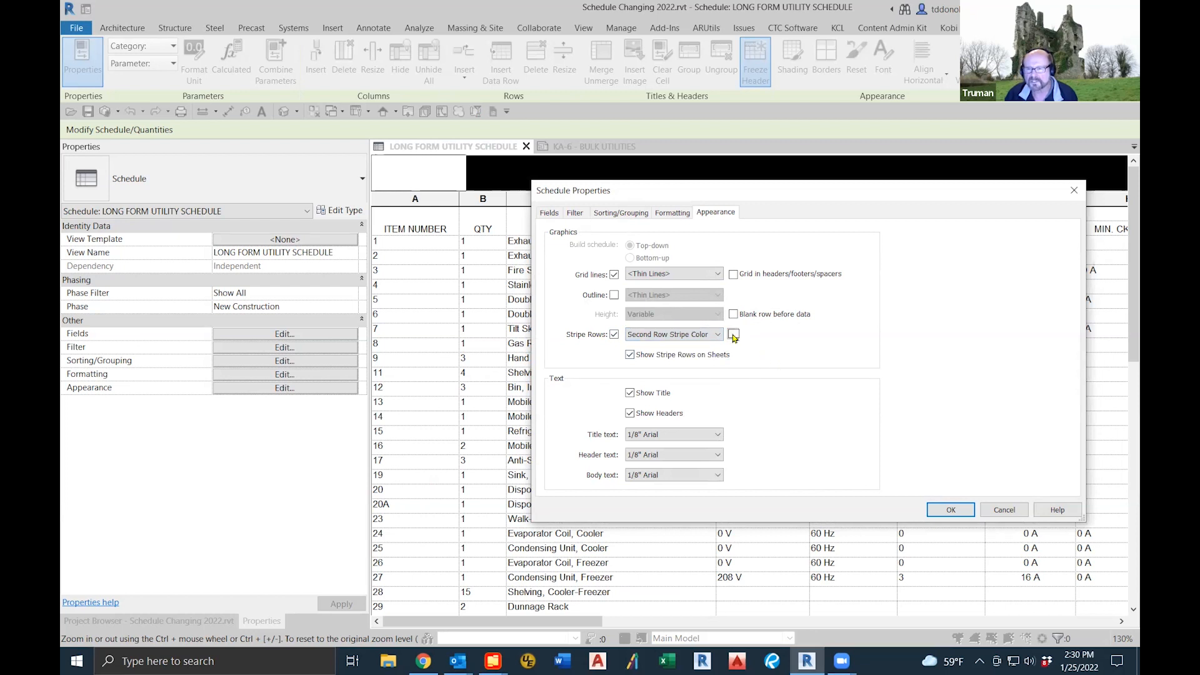
left_click(734, 336)
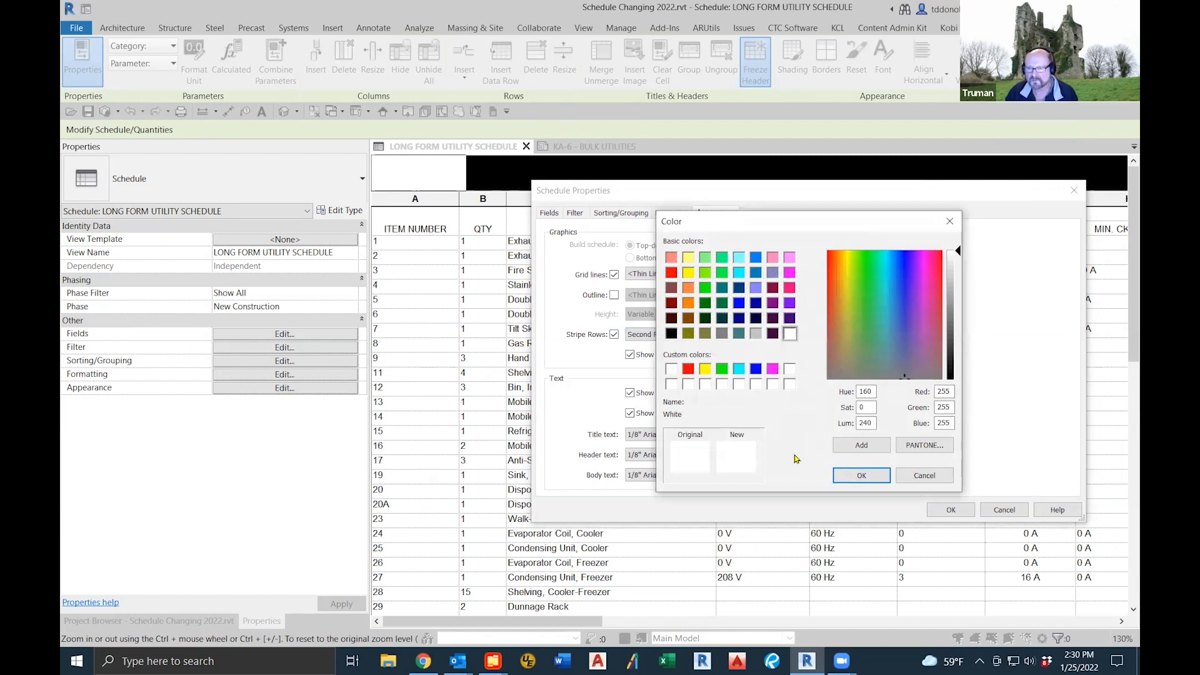
left_click(862, 475)
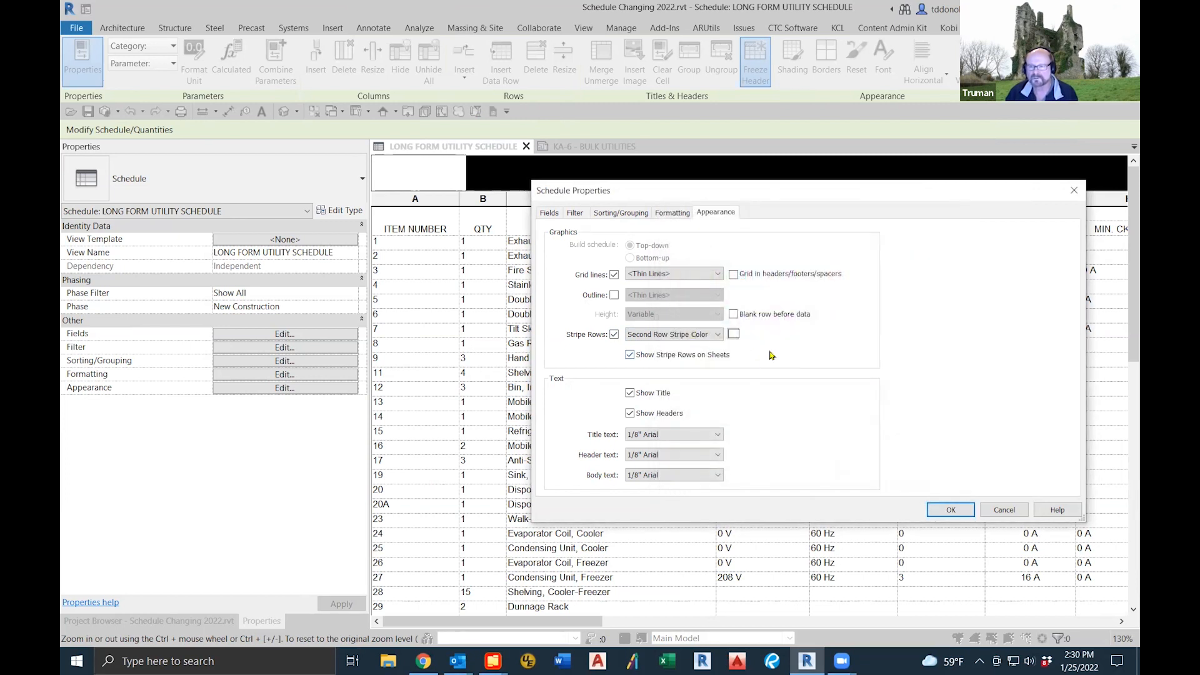
left_click(950, 511)
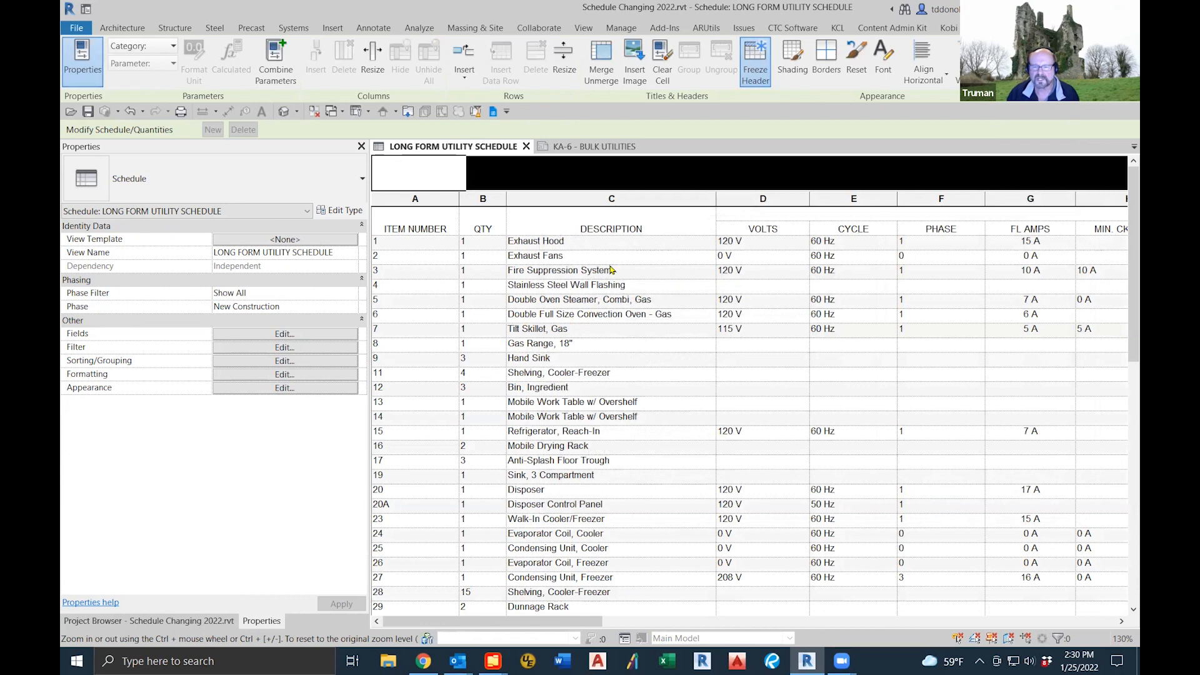
Step: Turn off the schedule's frozen header and examine the striped rows on sheet KA-6 - BULK UTILITIES
left_click(753, 67)
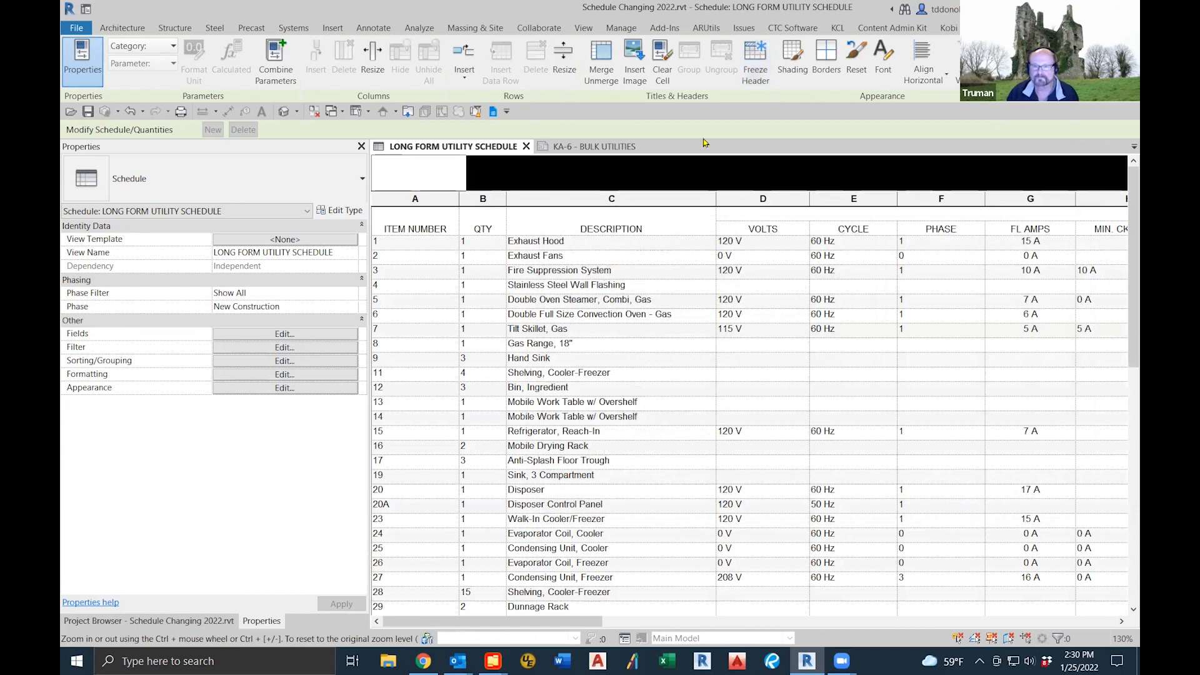
left_click(594, 146)
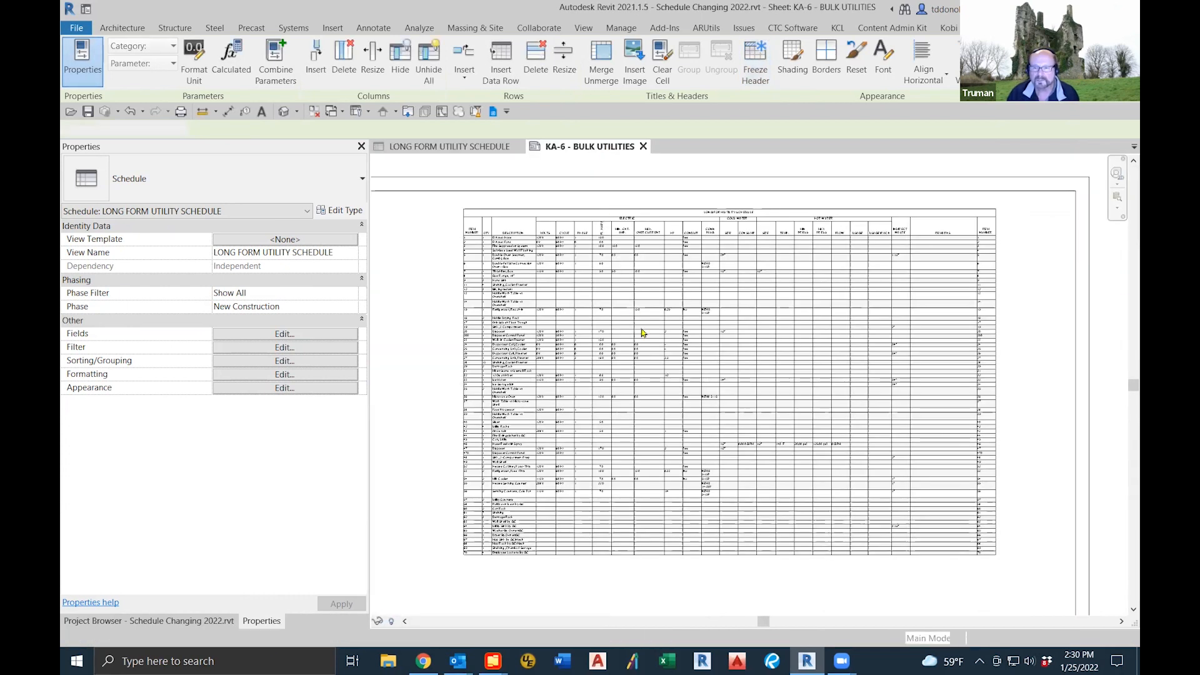
scroll(443, 289, "up", 4)
middle_click_drag(443, 288, 429, 349)
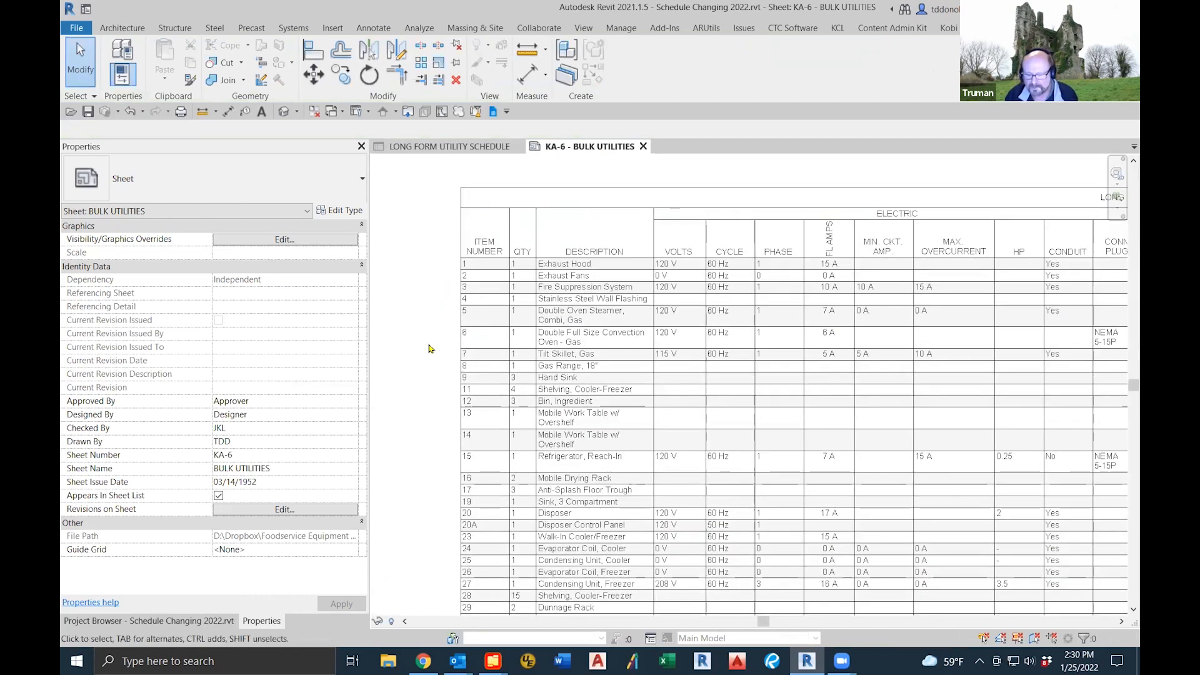
scroll(472, 175, "down", 3)
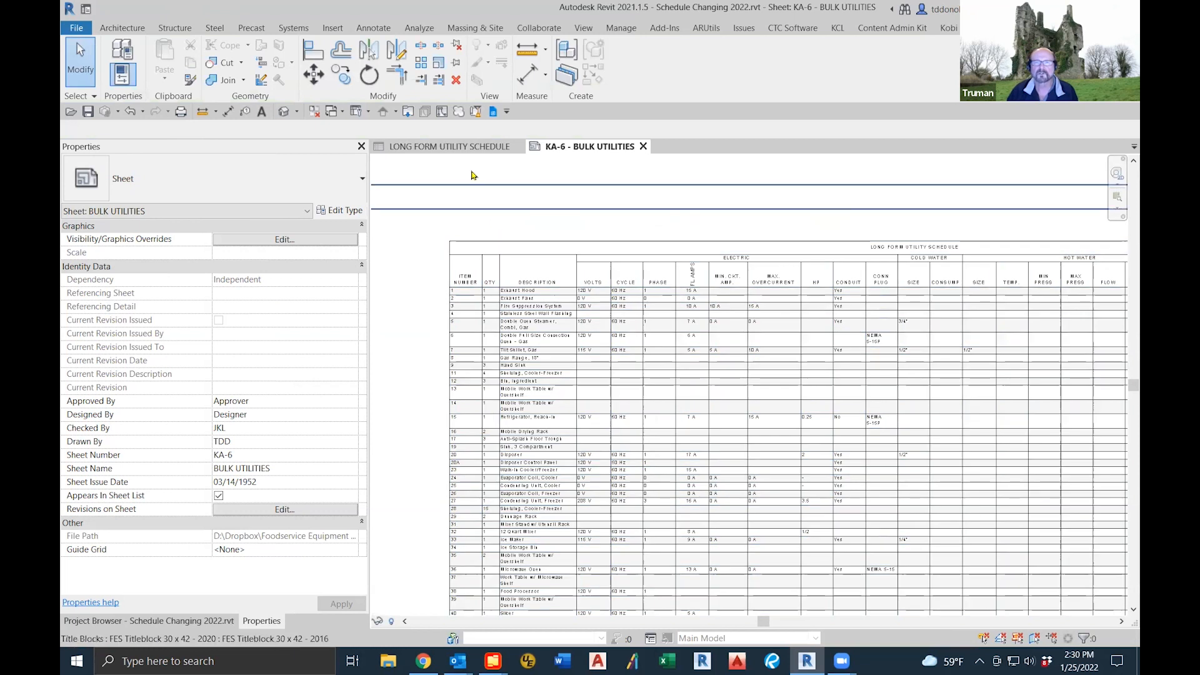
Step: Look through the long form schedule without a frozen header, and turn Freeze Header back on
left_click(466, 148)
scroll(954, 399, "down", 3)
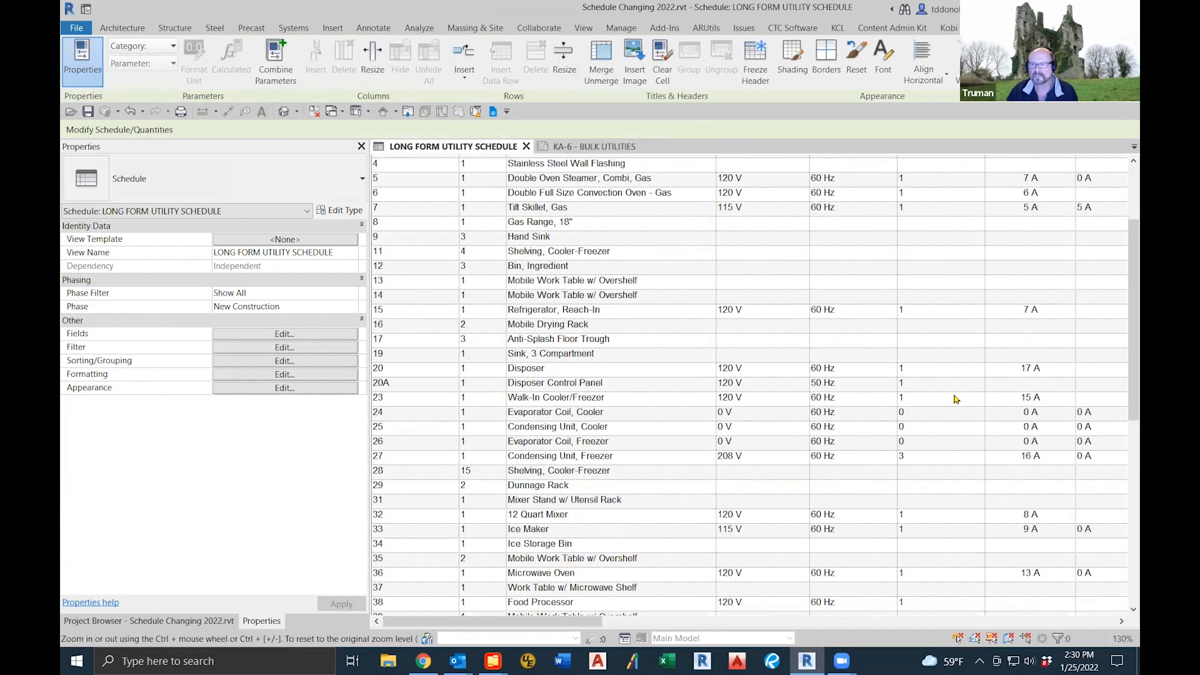
scroll(954, 398, "down", 3)
left_click_drag(596, 623, 778, 629)
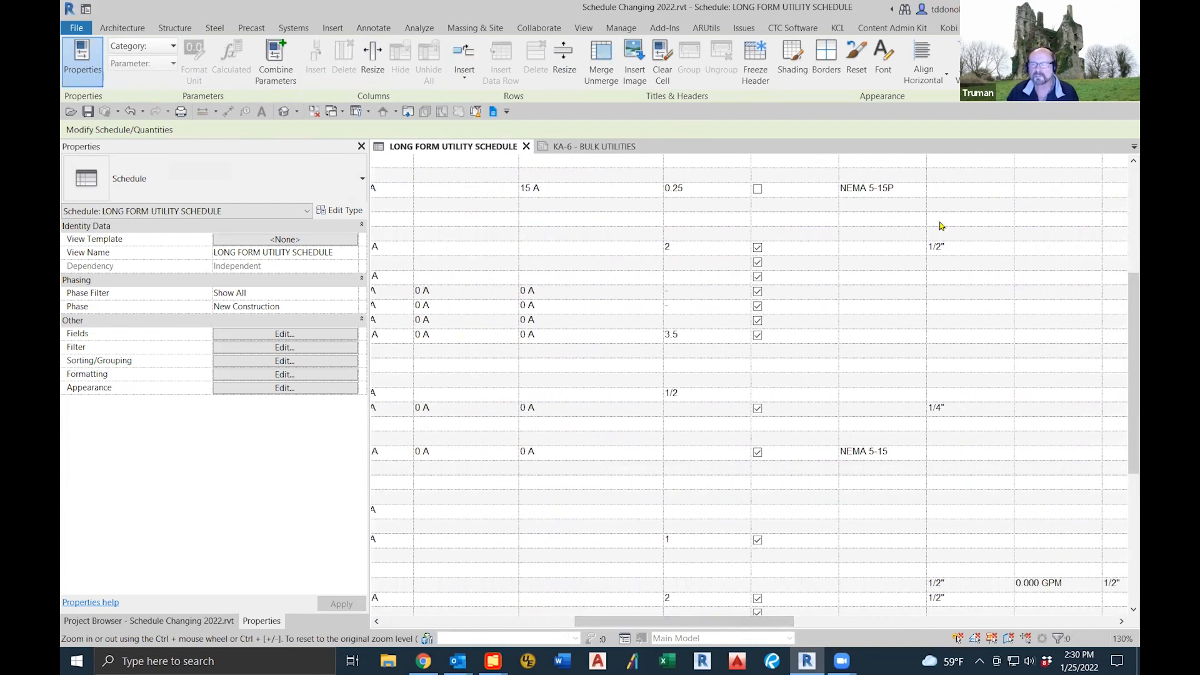
left_click(752, 60)
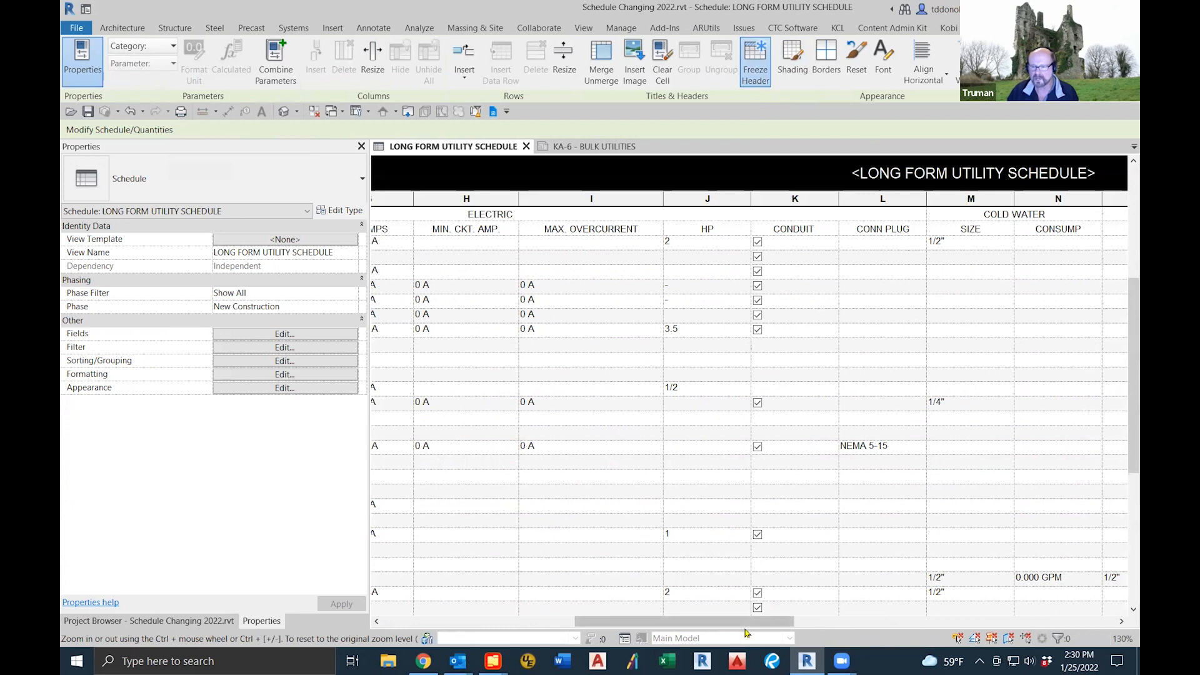
left_click_drag(1133, 334, 1123, 228)
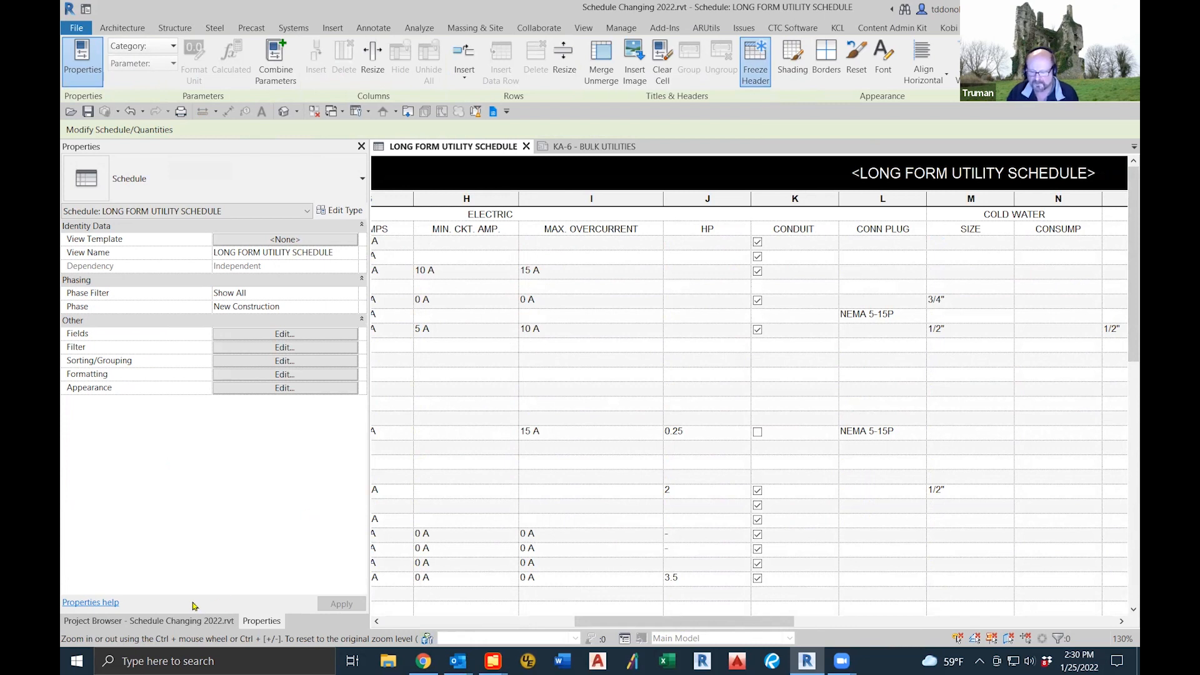
Step: Compare the issue dates in the title blocks of sheets KA-6 - BULK UTILITIES and KA-1 - Equipment & Schedule
left_click(595, 146)
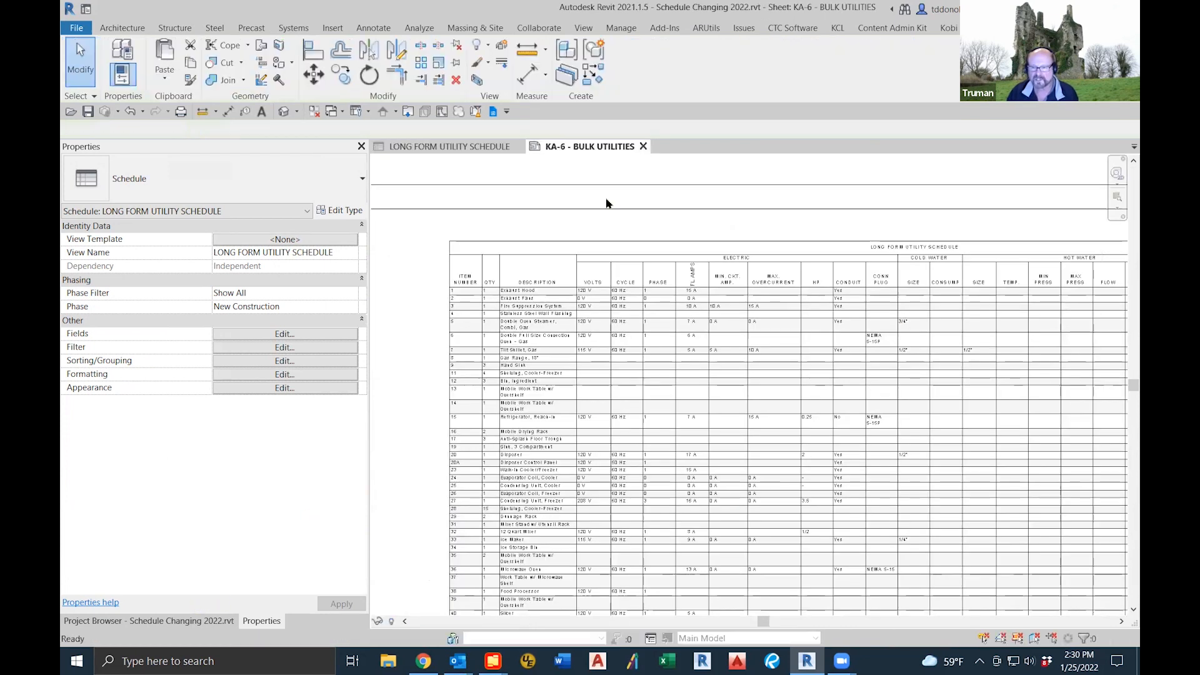
scroll(749, 516, "down", 2)
scroll(750, 525, "up", 6)
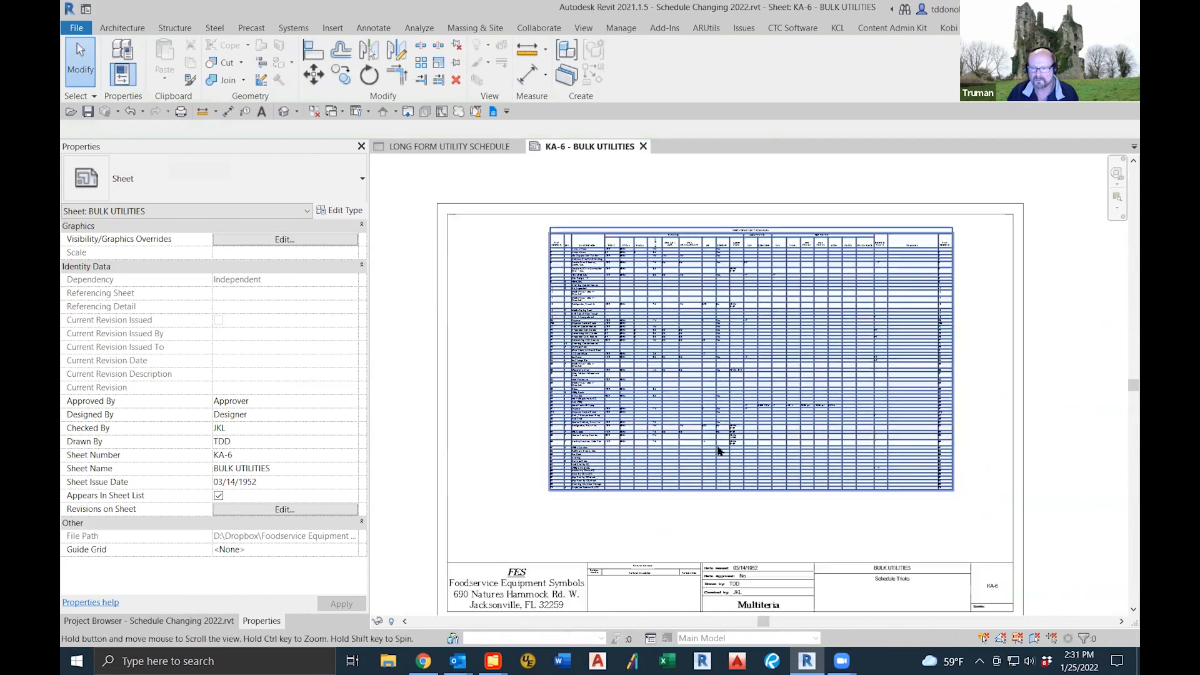
middle_click_drag(755, 532, 763, 434)
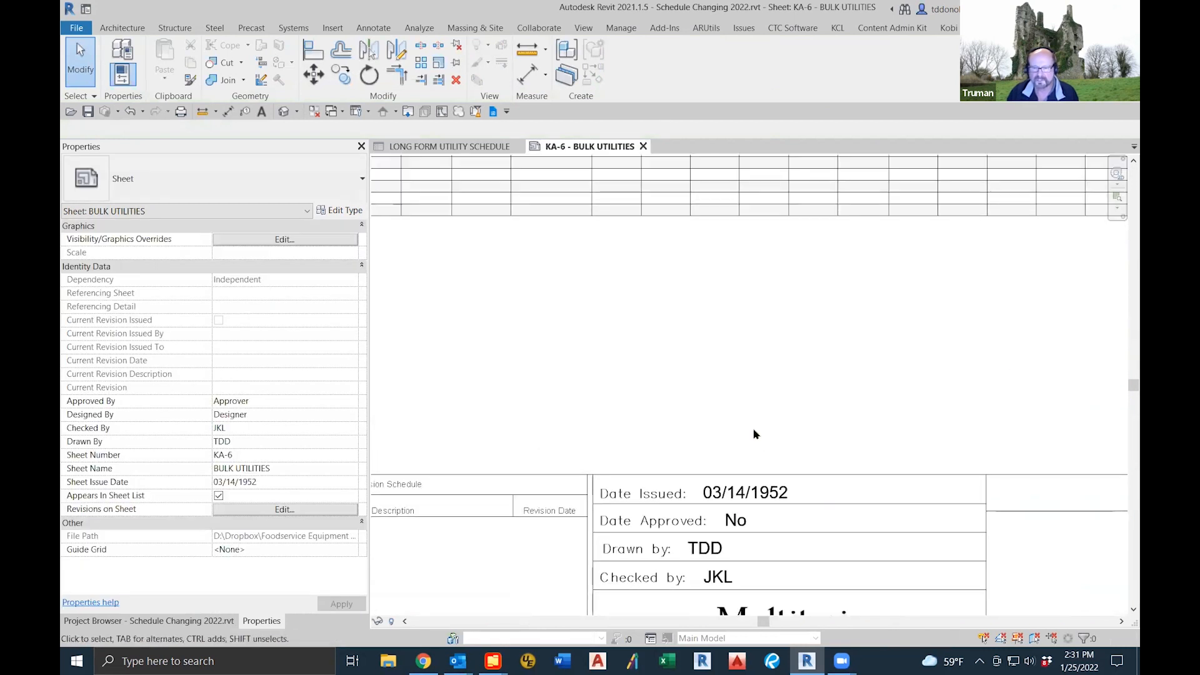
left_click(191, 622)
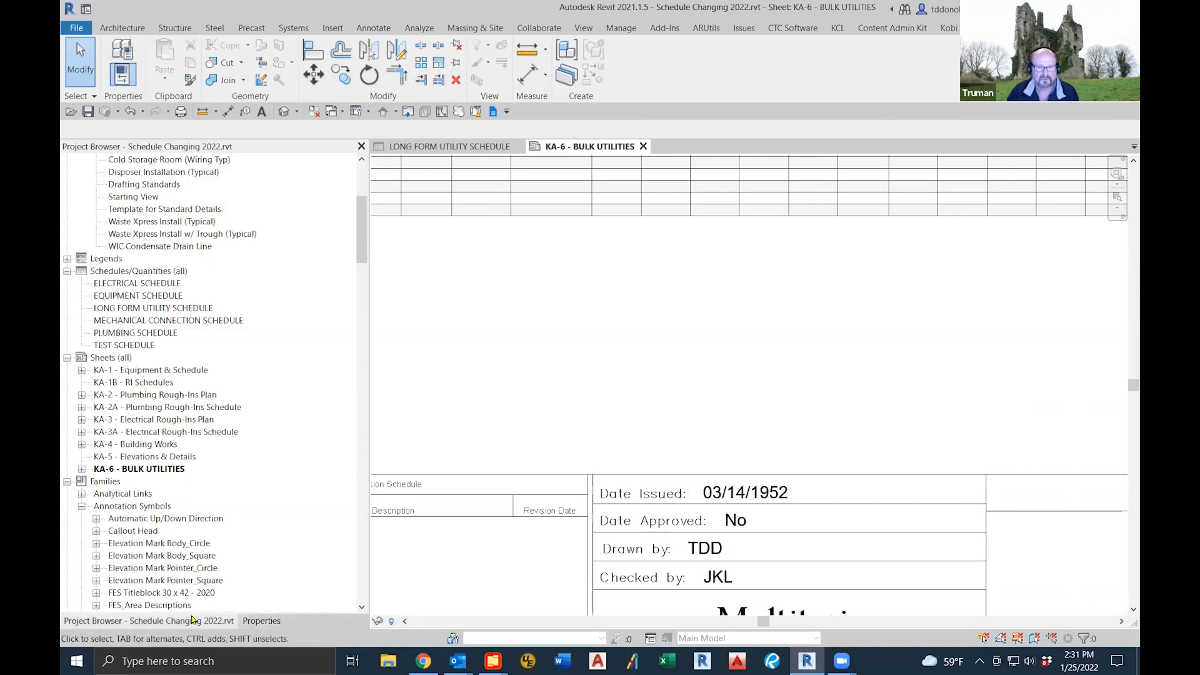
double_click(152, 372)
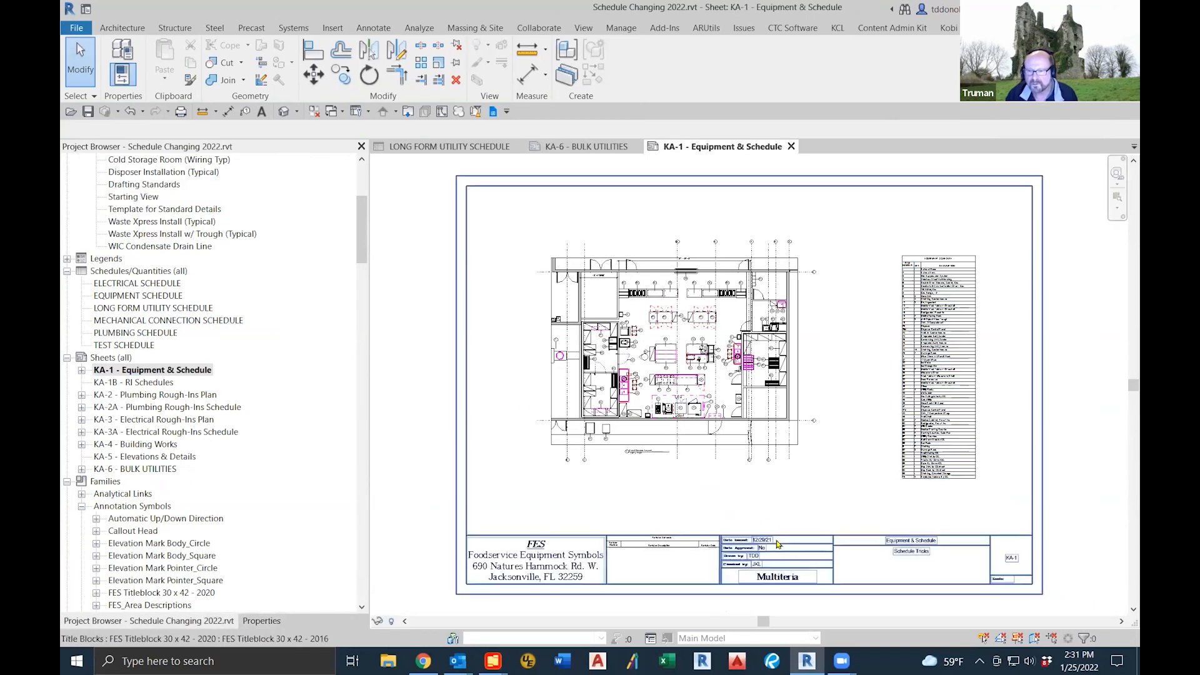
scroll(777, 544, "up", 5)
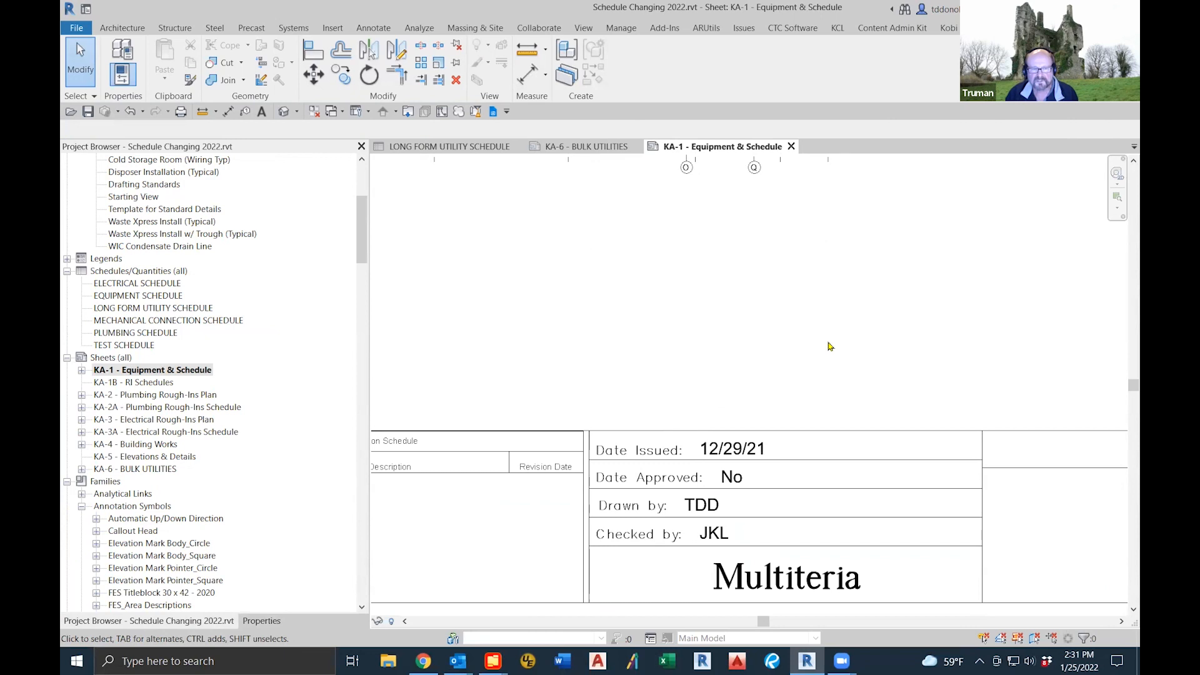
Step: Create a new sheet list schedule that contains only the Sheet Issue Date field
right_click(125, 273)
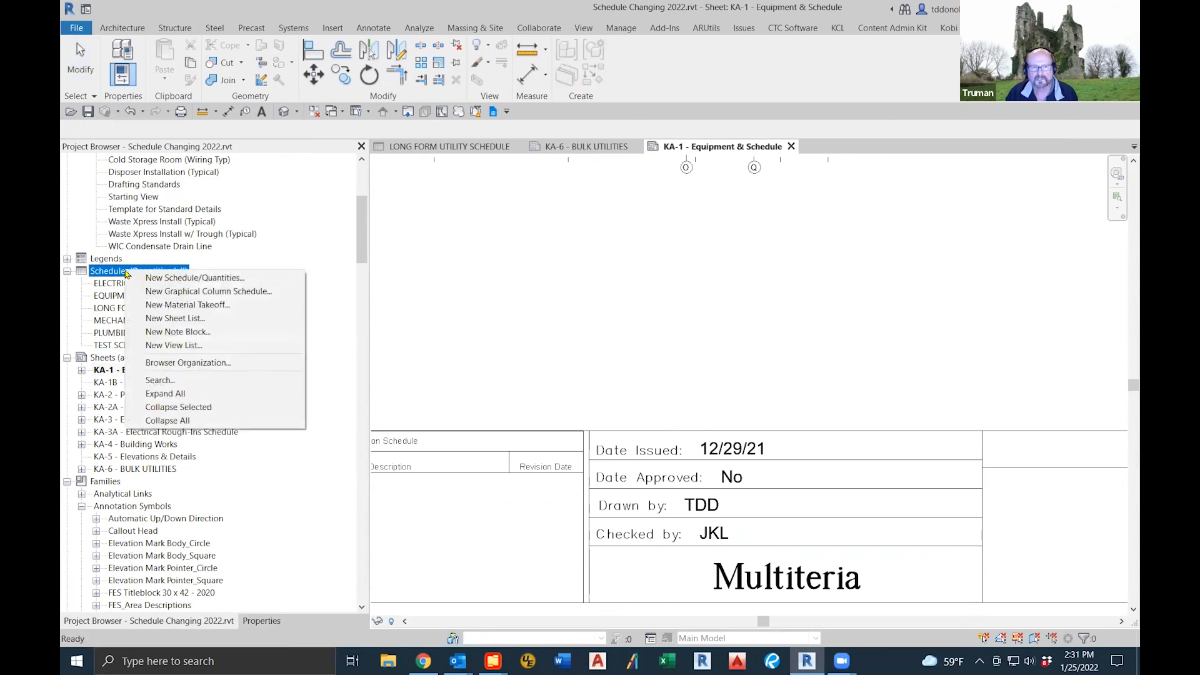
left_click(215, 318)
left_click_drag(568, 322, 575, 369)
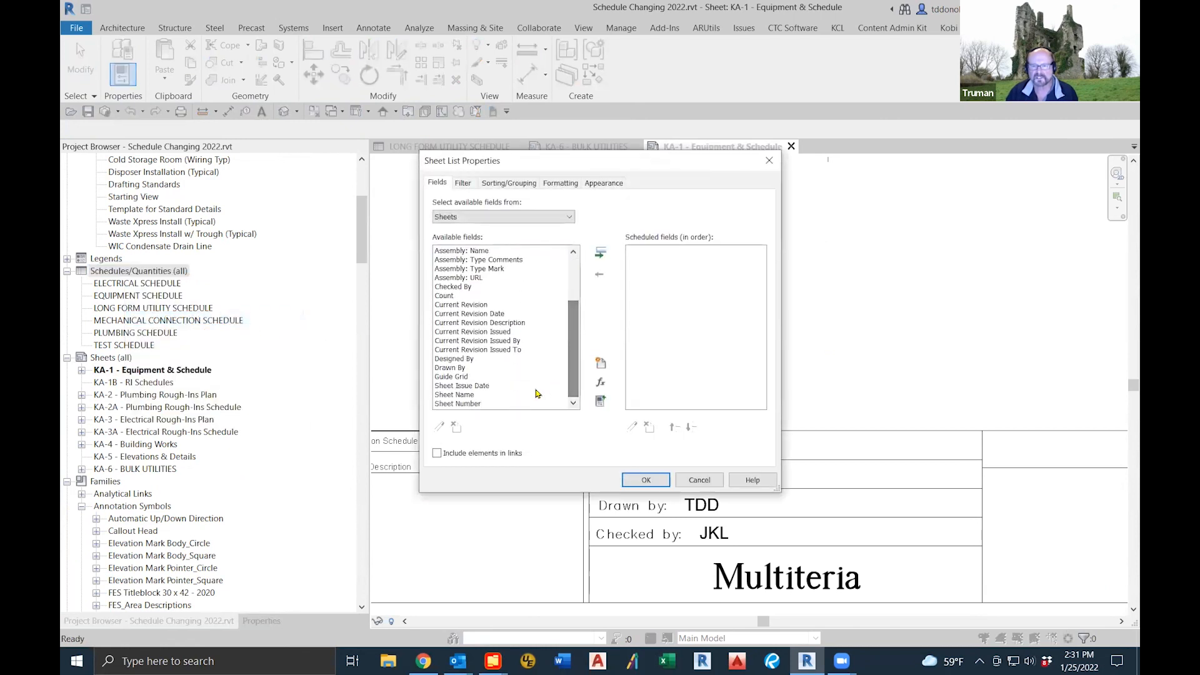
left_click(451, 388)
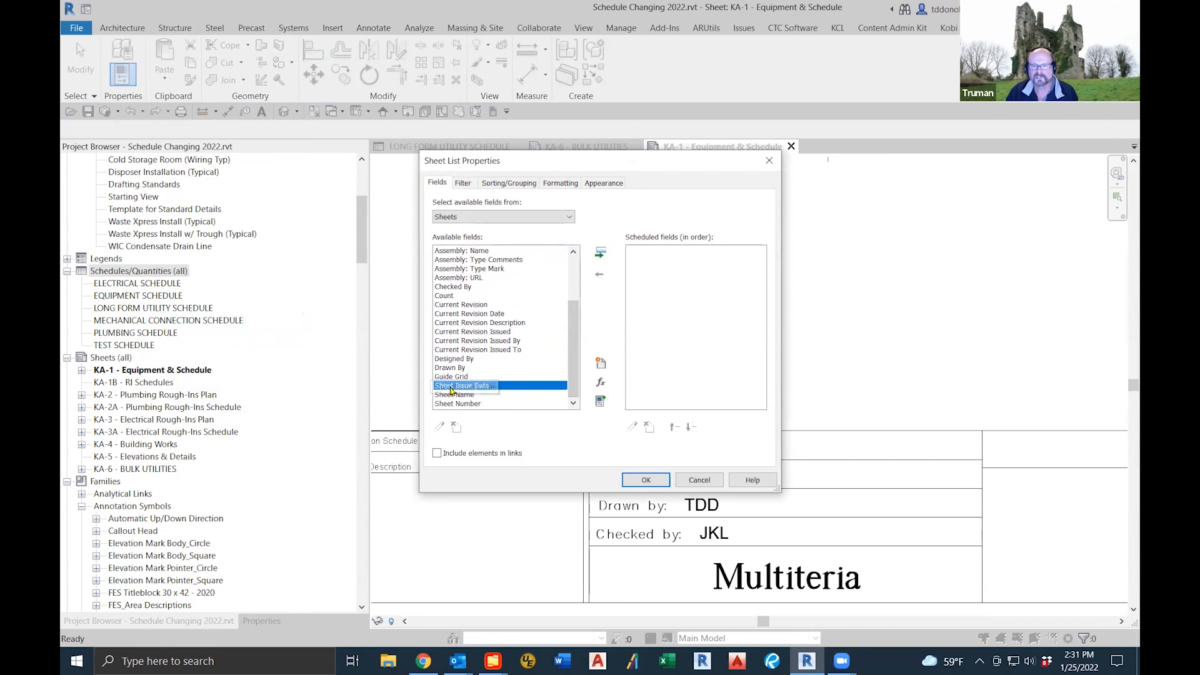
left_click(601, 253)
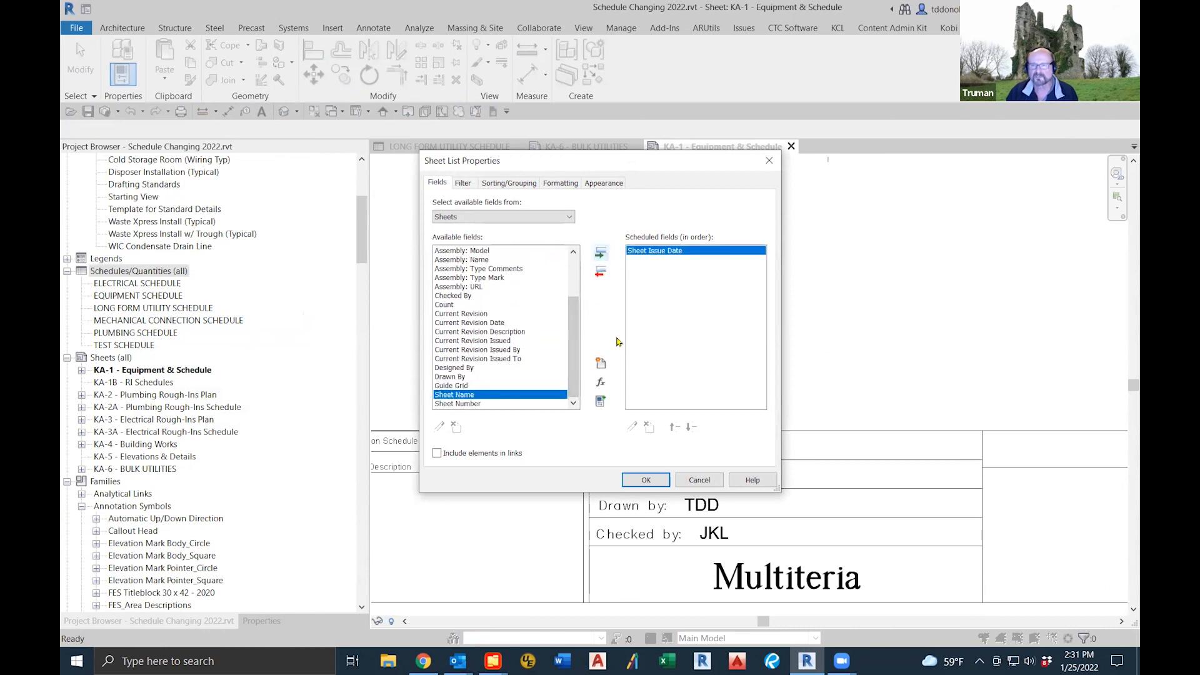
left_click(642, 480)
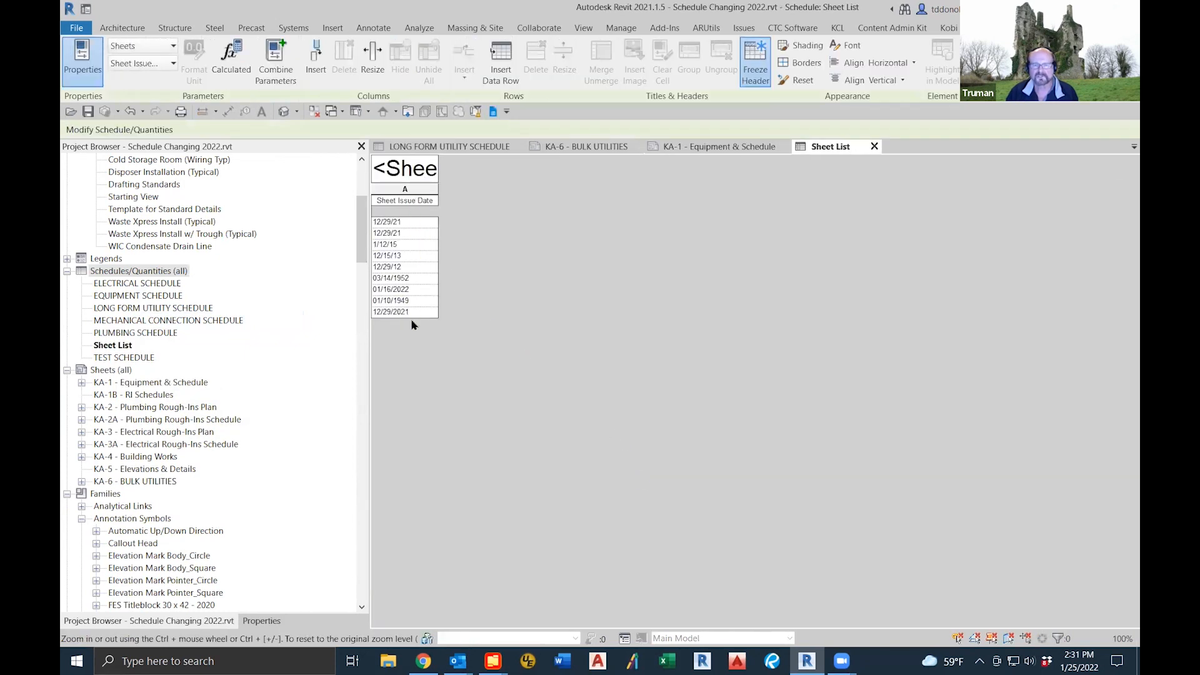
Step: Turn off Itemize every instance in the sorting and grouping settings of the sheet list
left_click(275, 622)
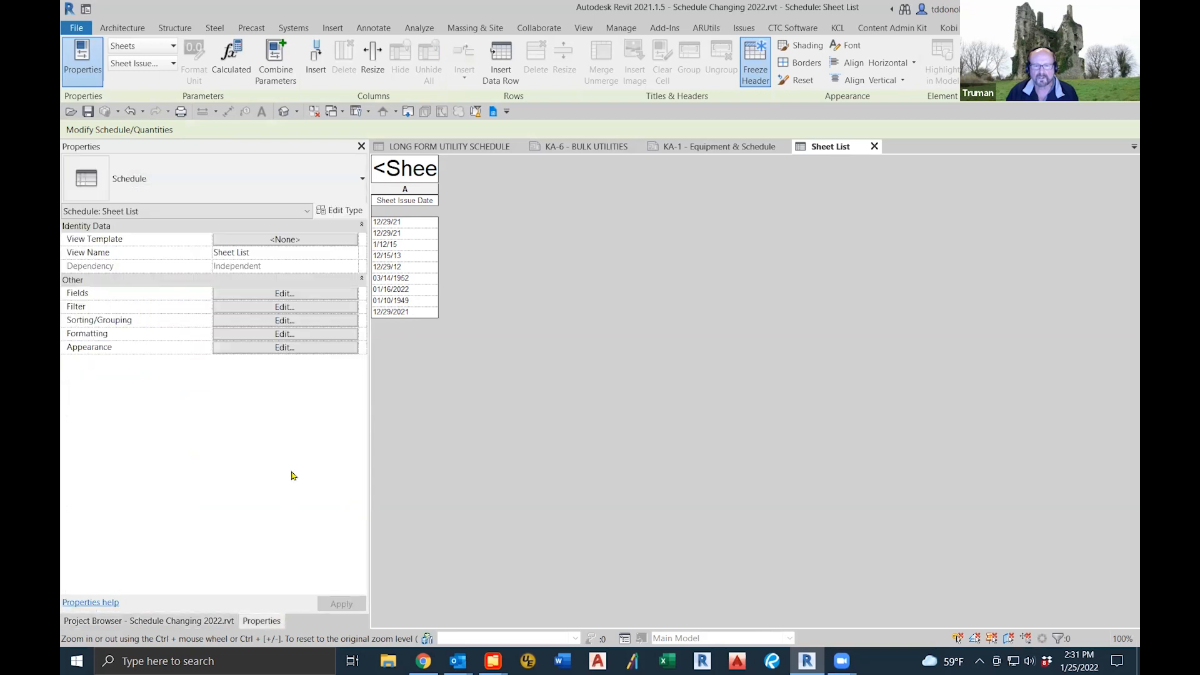
left_click(251, 319)
left_click(438, 427)
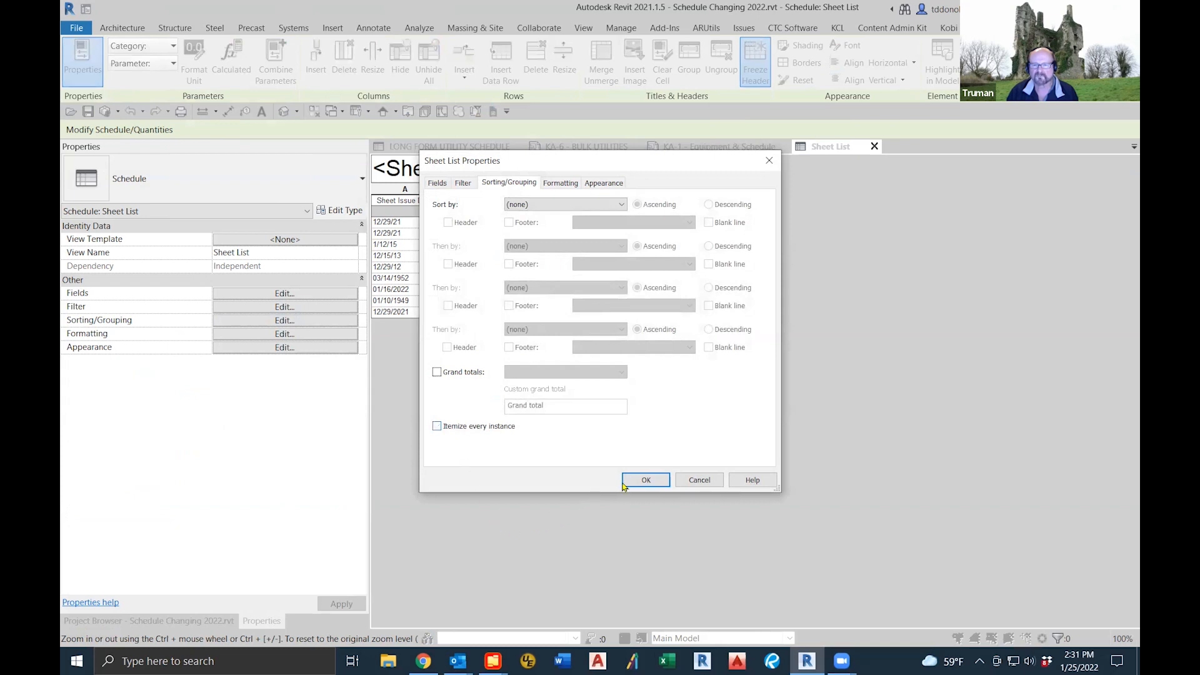
left_click(647, 480)
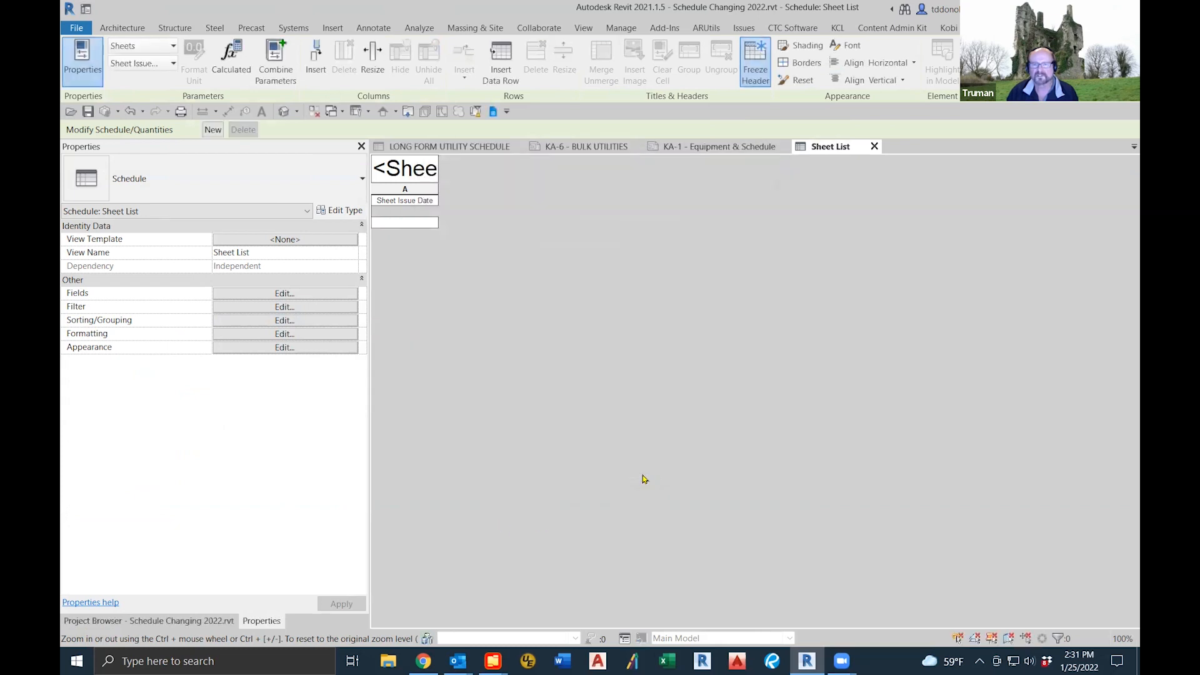
Step: Set the collapsed row's Sheet Issue Date to 01/25/2022 and turn Itemize every instance back on
left_click(393, 221)
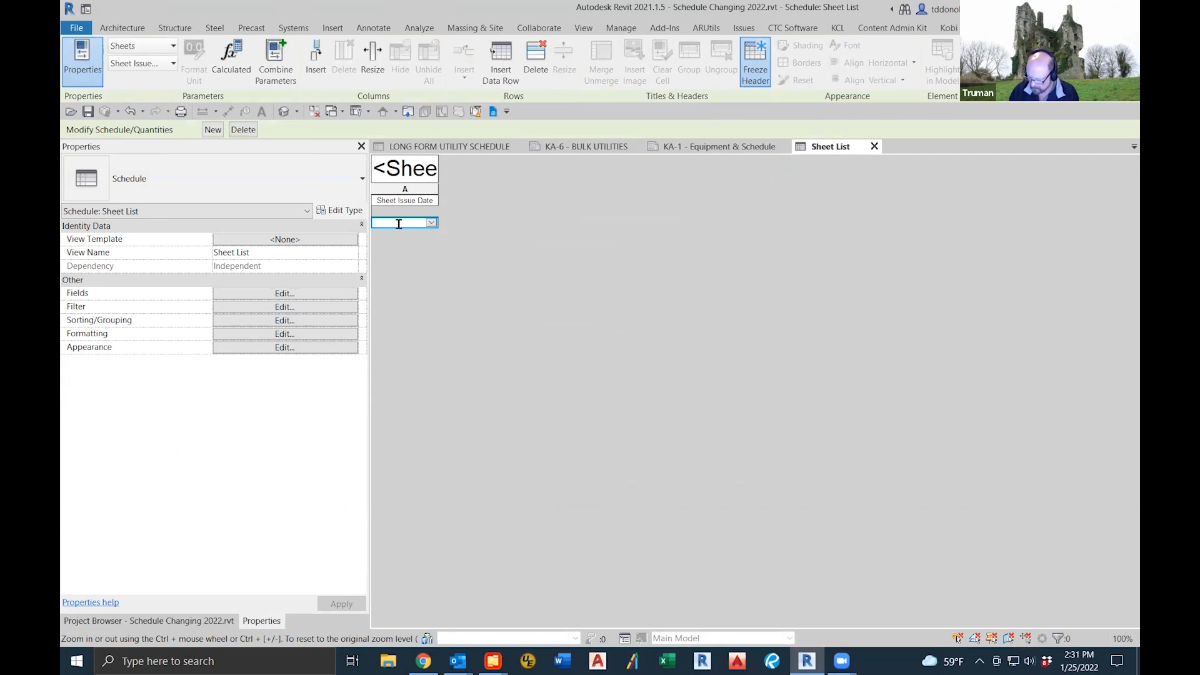
type("01/")
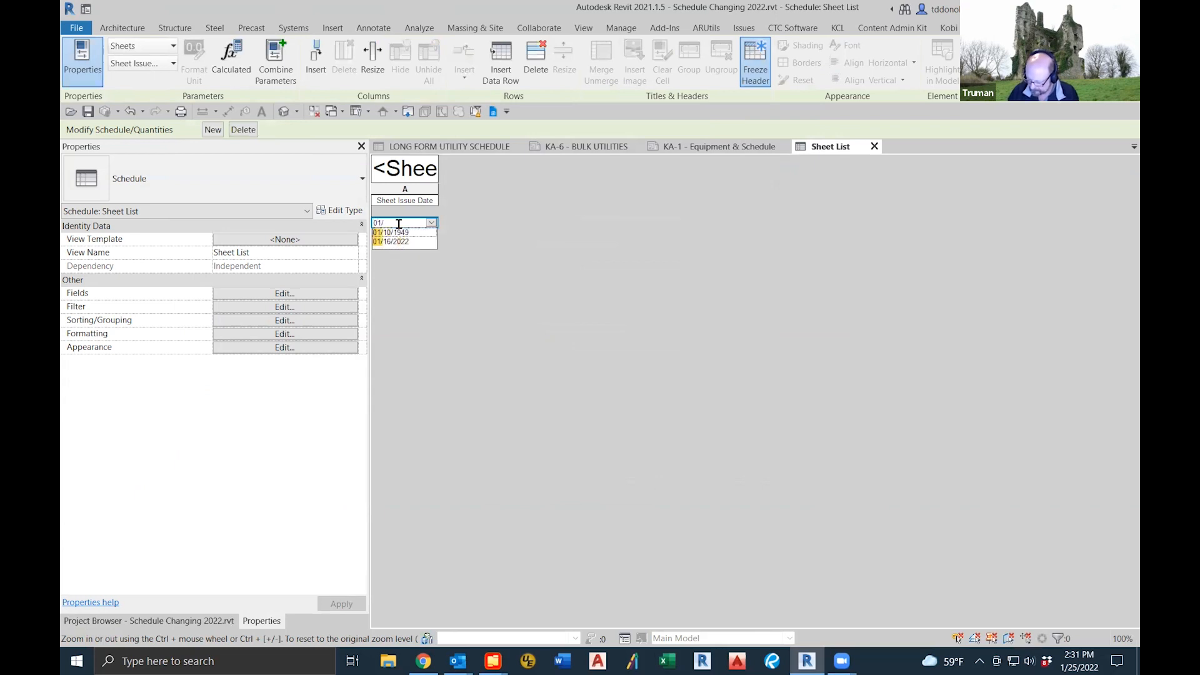
type("25/2022")
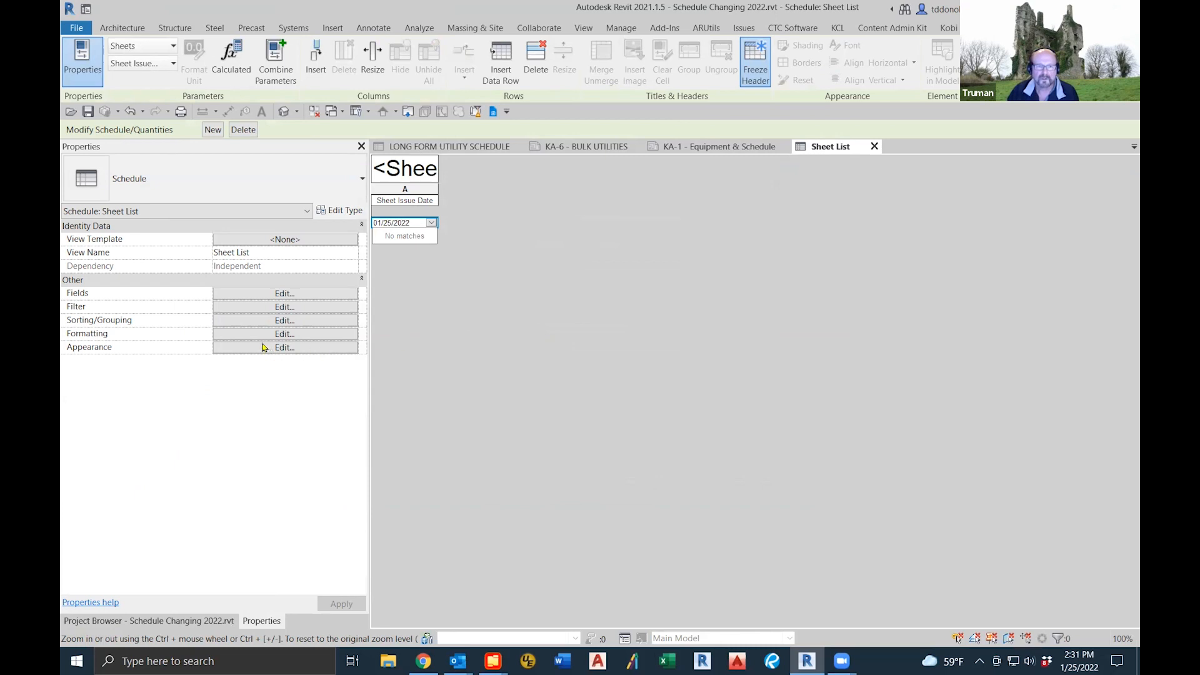
left_click(265, 321)
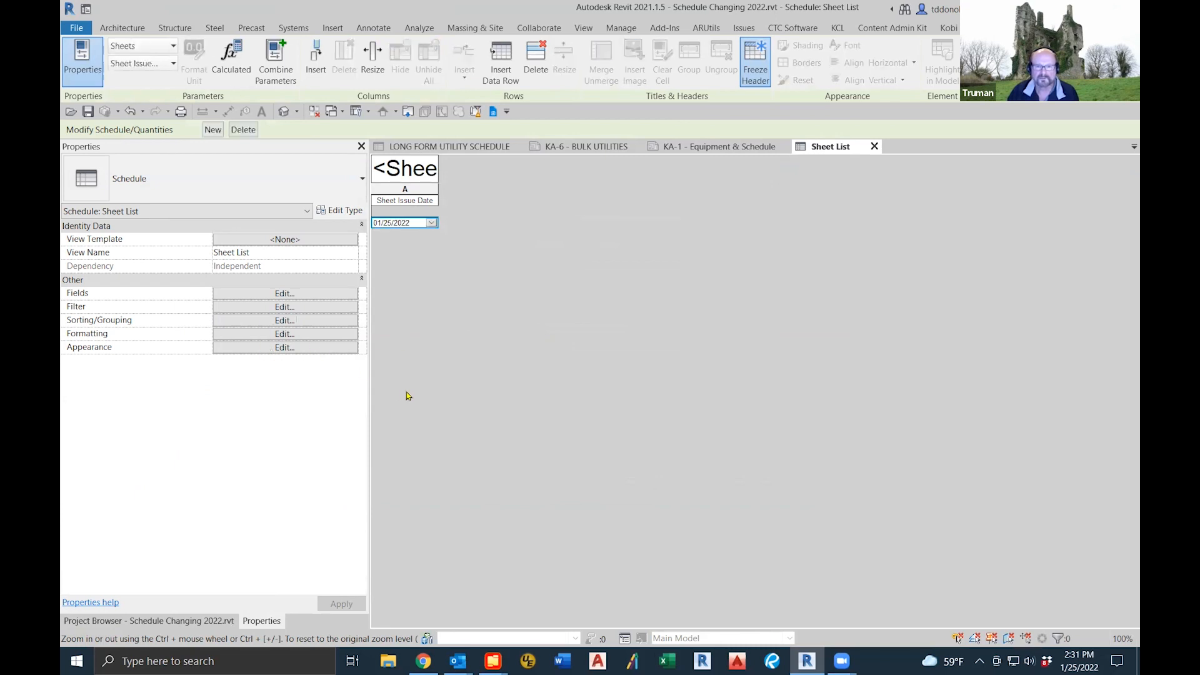
left_click(244, 324)
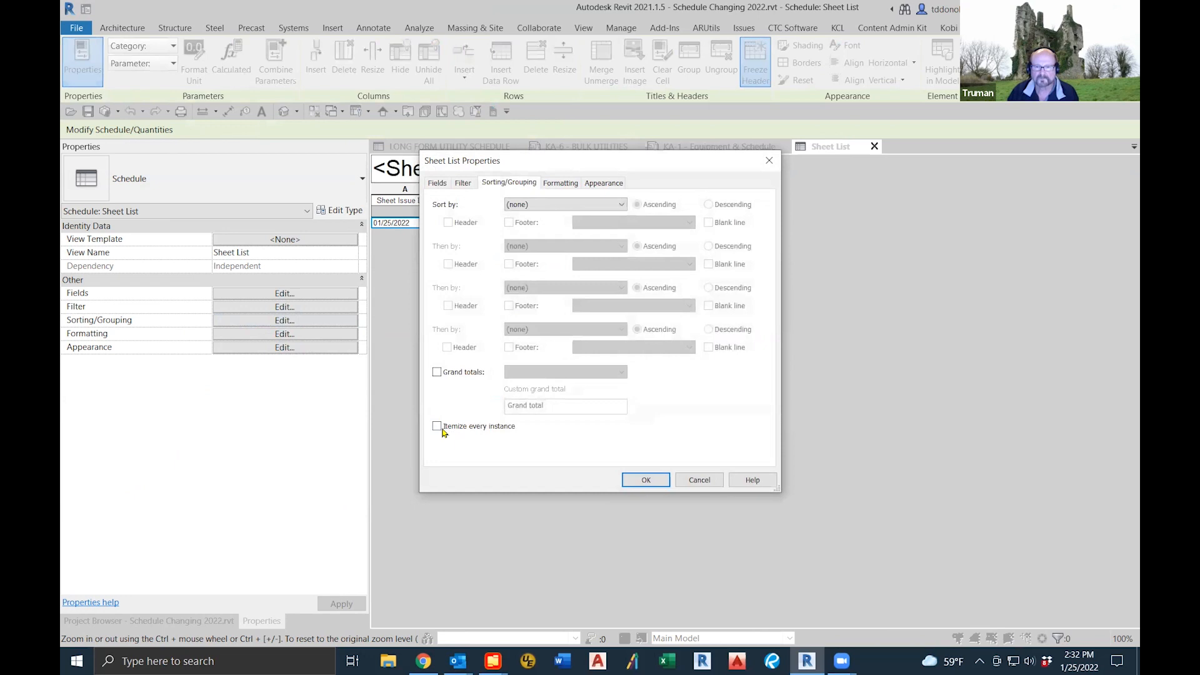
left_click(650, 481)
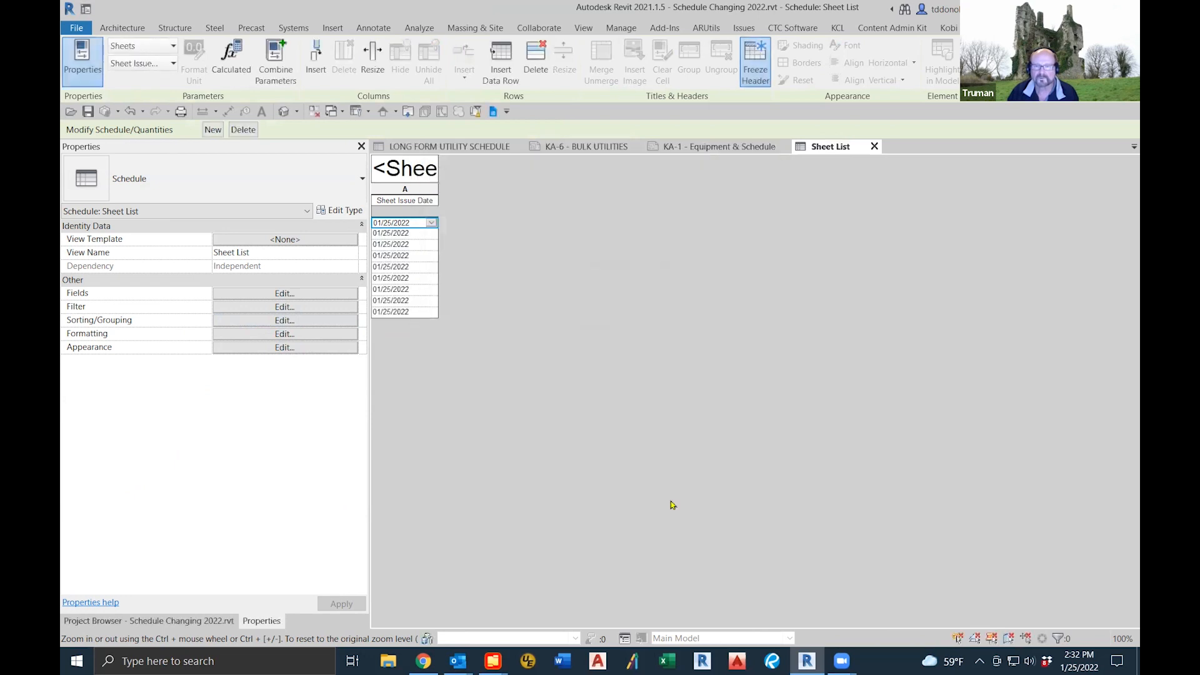
Step: Check the issue dates in the title blocks of sheets KA-1 - Equipment & Schedule and KA-6 - BULK UTILITIES
left_click(685, 148)
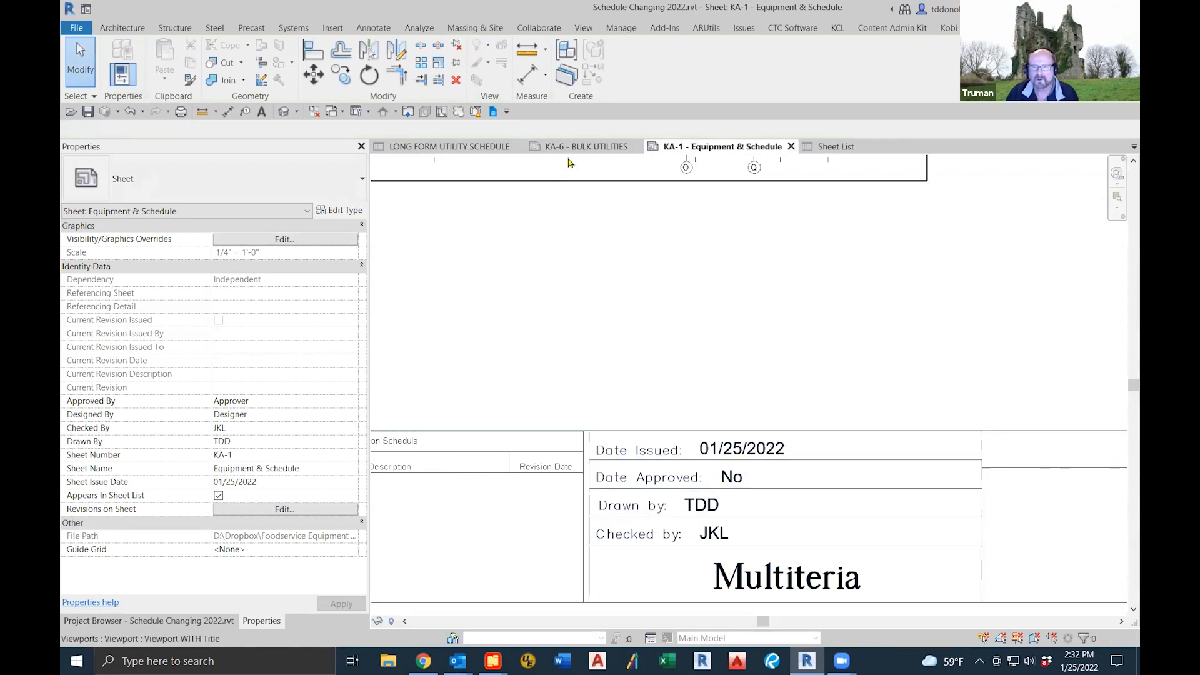
left_click(580, 147)
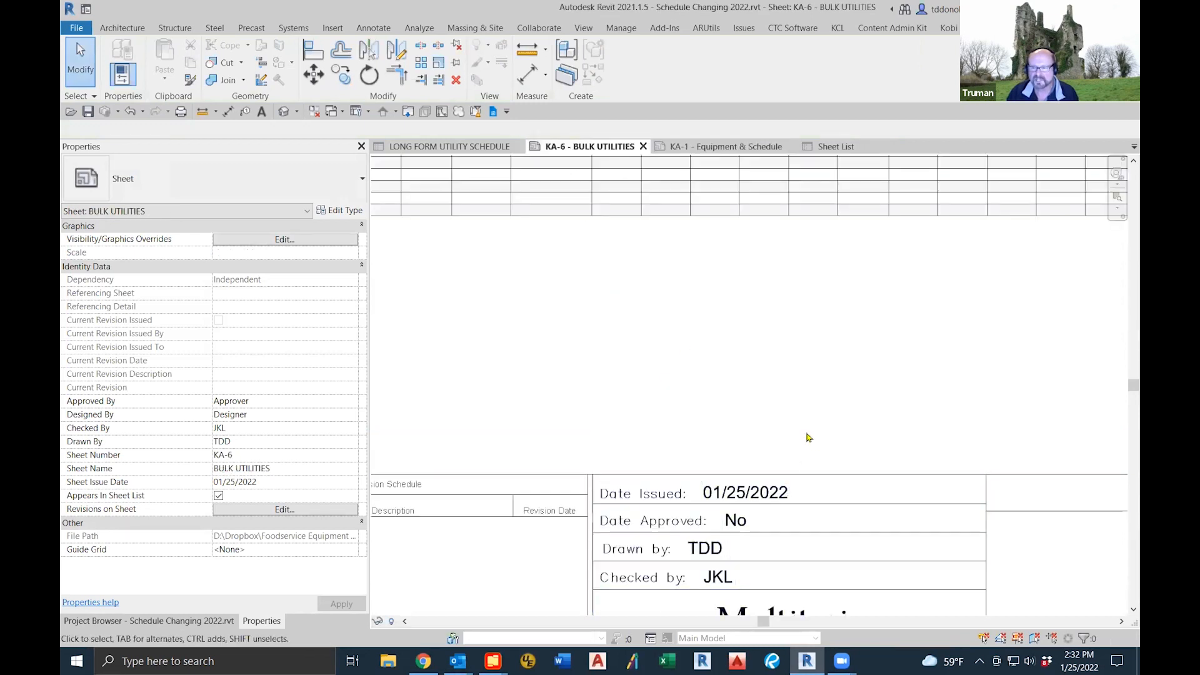
scroll(756, 394, "up", 1)
scroll(755, 391, "down", 3)
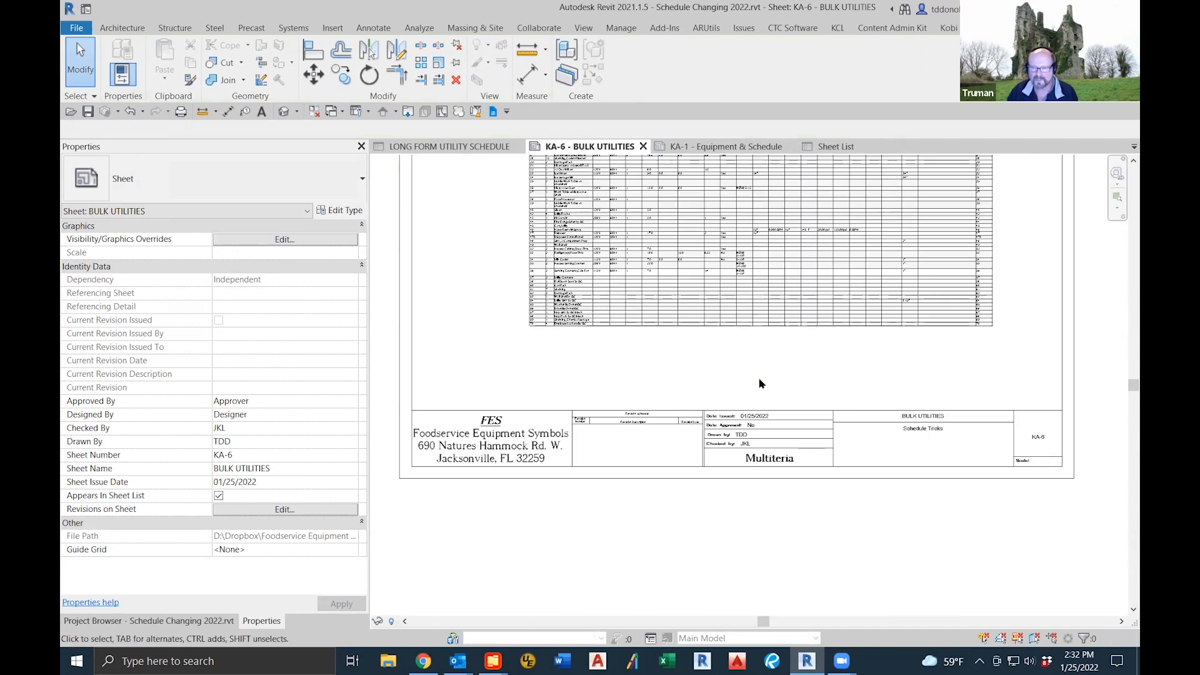
middle_click_drag(750, 442, 706, 558)
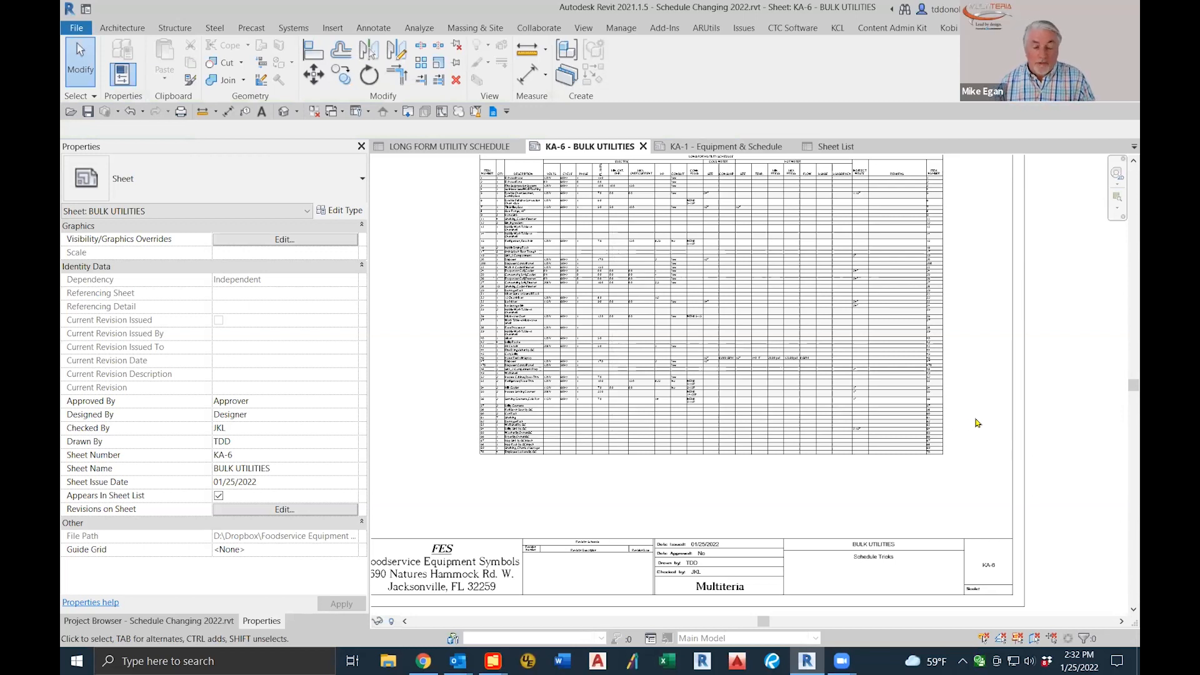
middle_click_drag(979, 423, 970, 470)
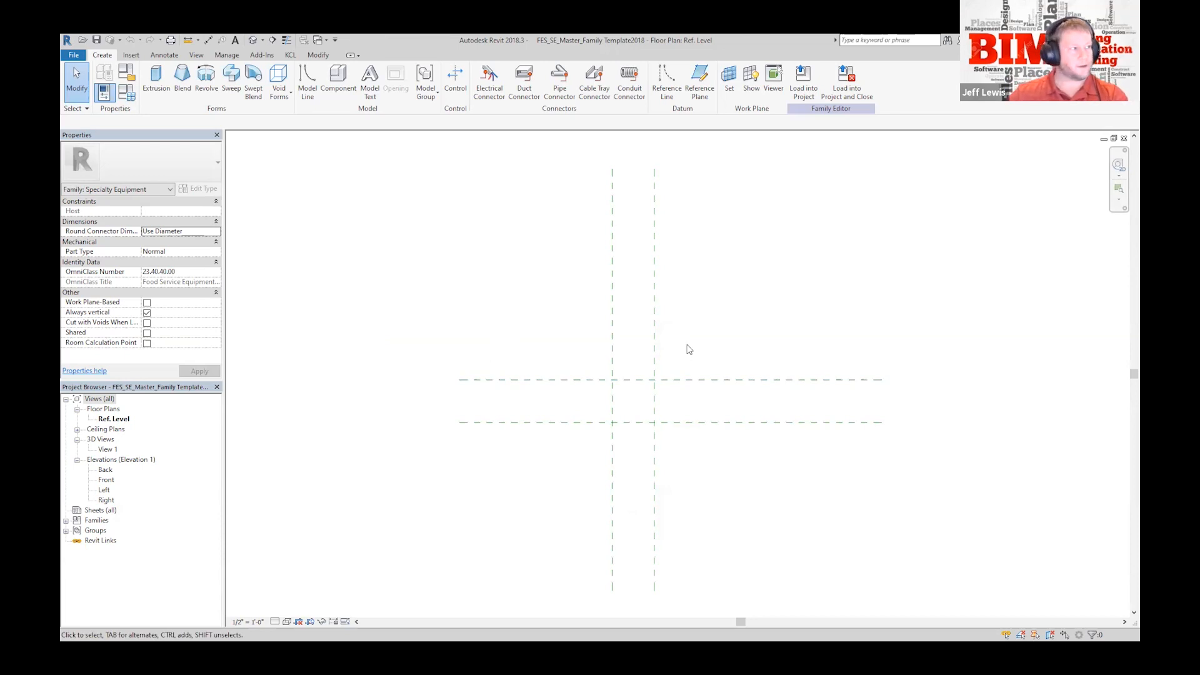
Step: Switch to the web browser, view the FCSI Revit Standards page with its shared parameters files, and return to Revit
key("alt+Tab")
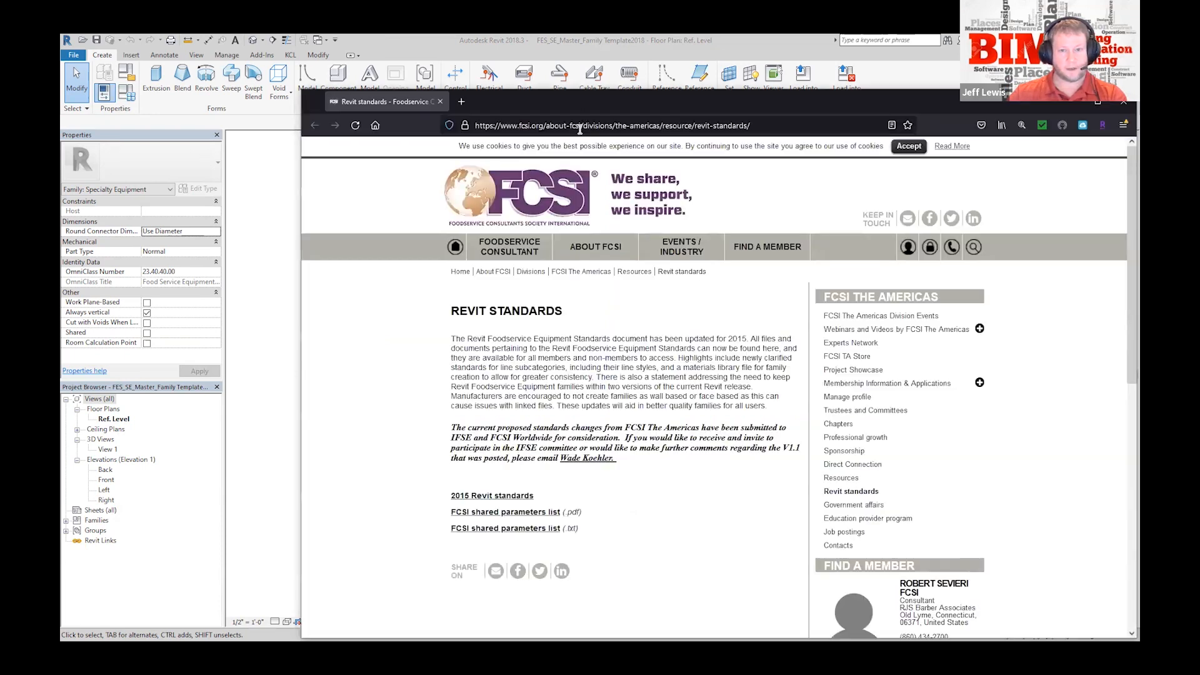
left_click_drag(578, 102, 435, 65)
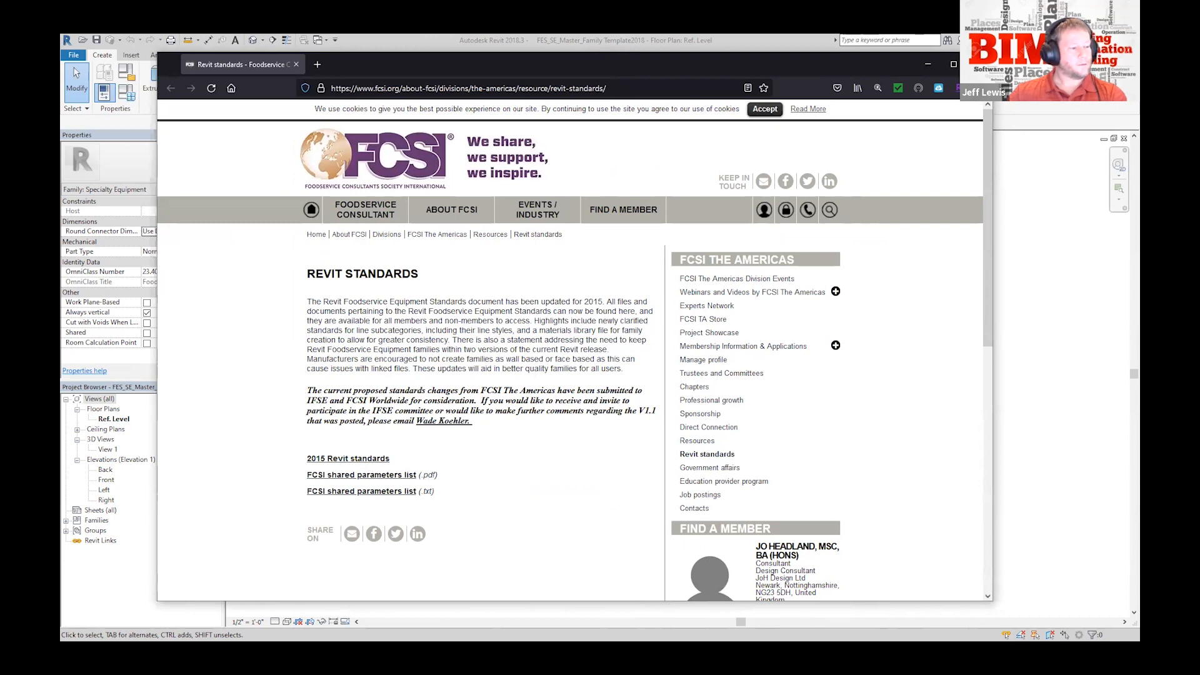
left_click(928, 64)
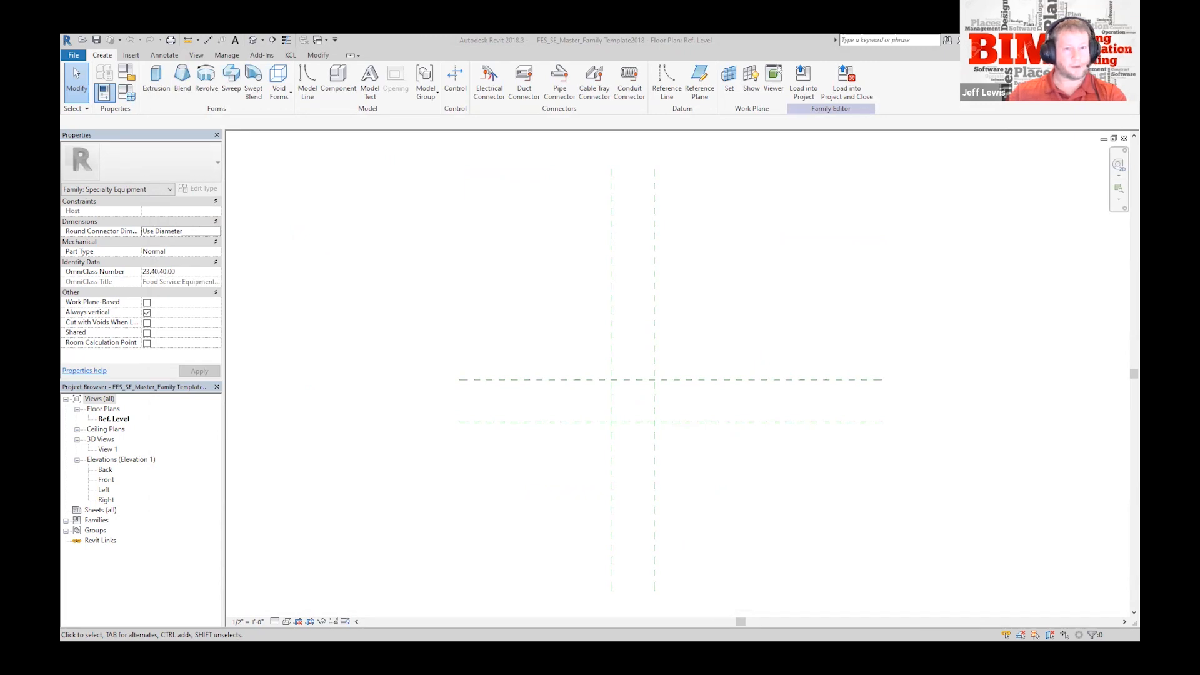
Step: Look through the groups and parameters in the 114000 Shared Parameters List file in Notepad, and close the file
left_click_drag(817, 241, 818, 288)
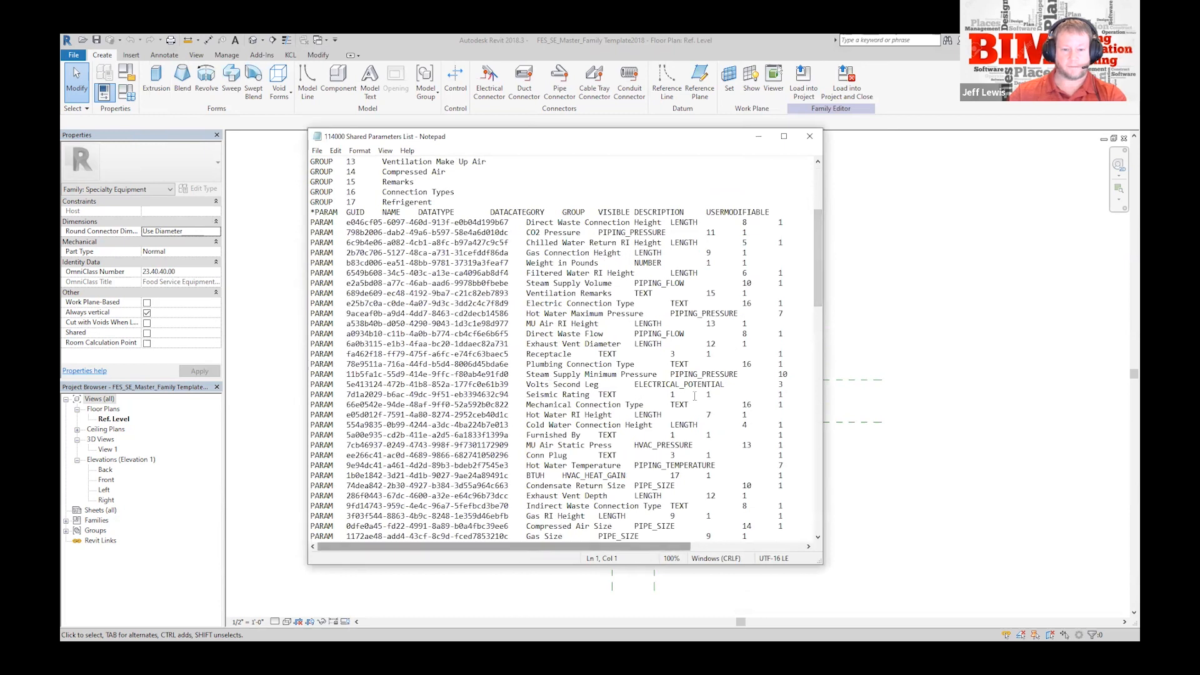
scroll(800, 151, "up", 1)
scroll(598, 300, "up", 1)
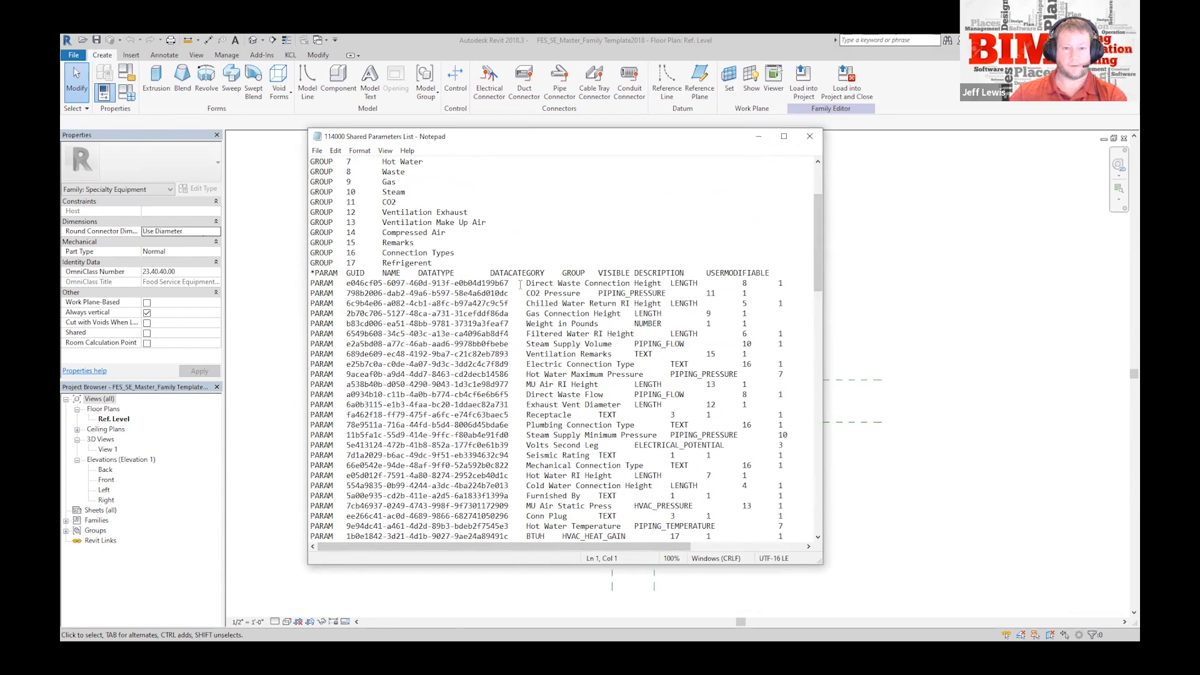
left_click(810, 137)
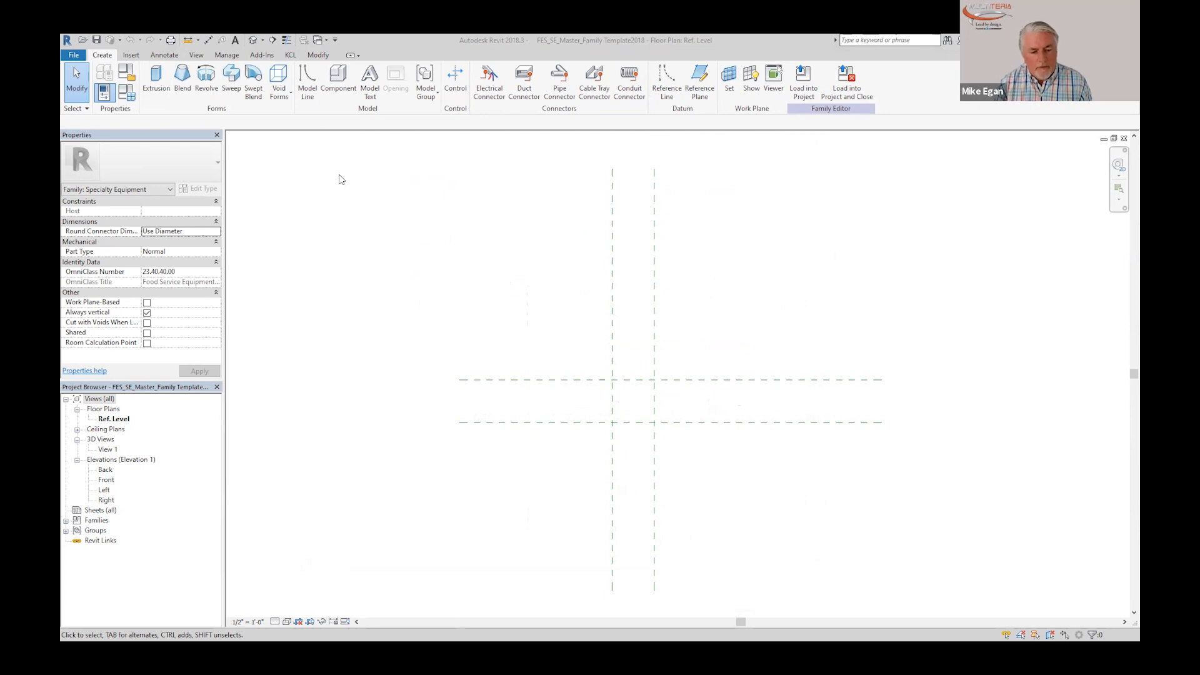
Step: Open the master family template's types and examine the family, shared, type and instance options for a new parameter without creating one
left_click(127, 94)
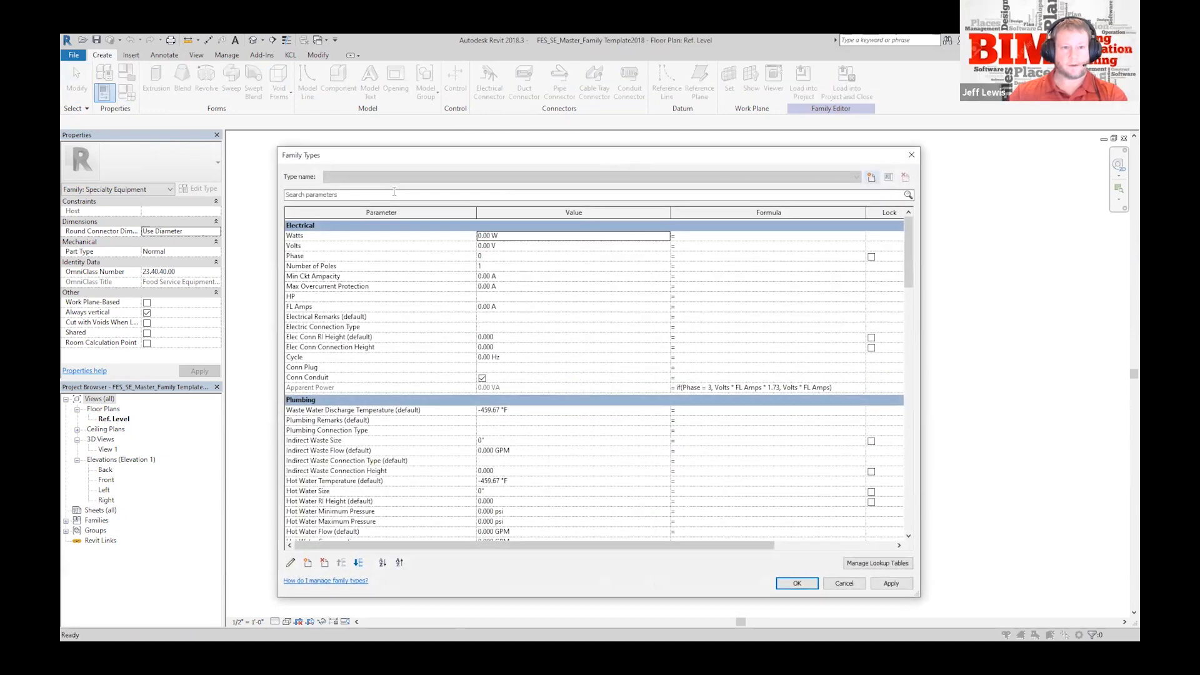
left_click_drag(909, 260, 857, 222)
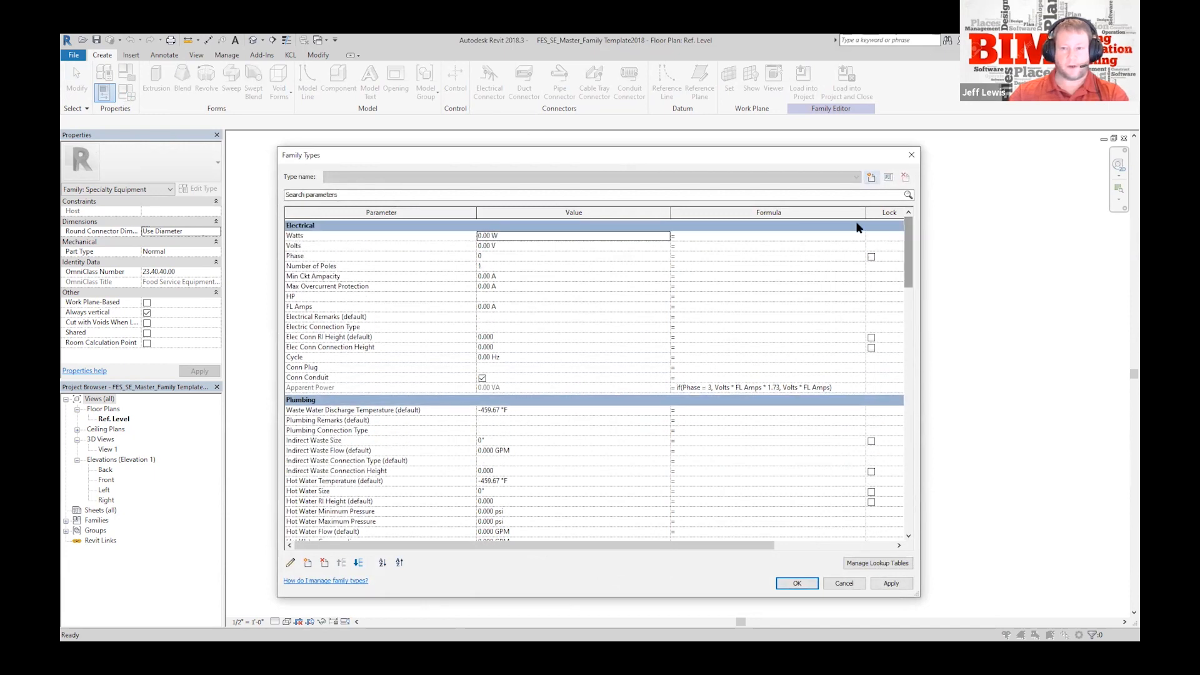
left_click(307, 562)
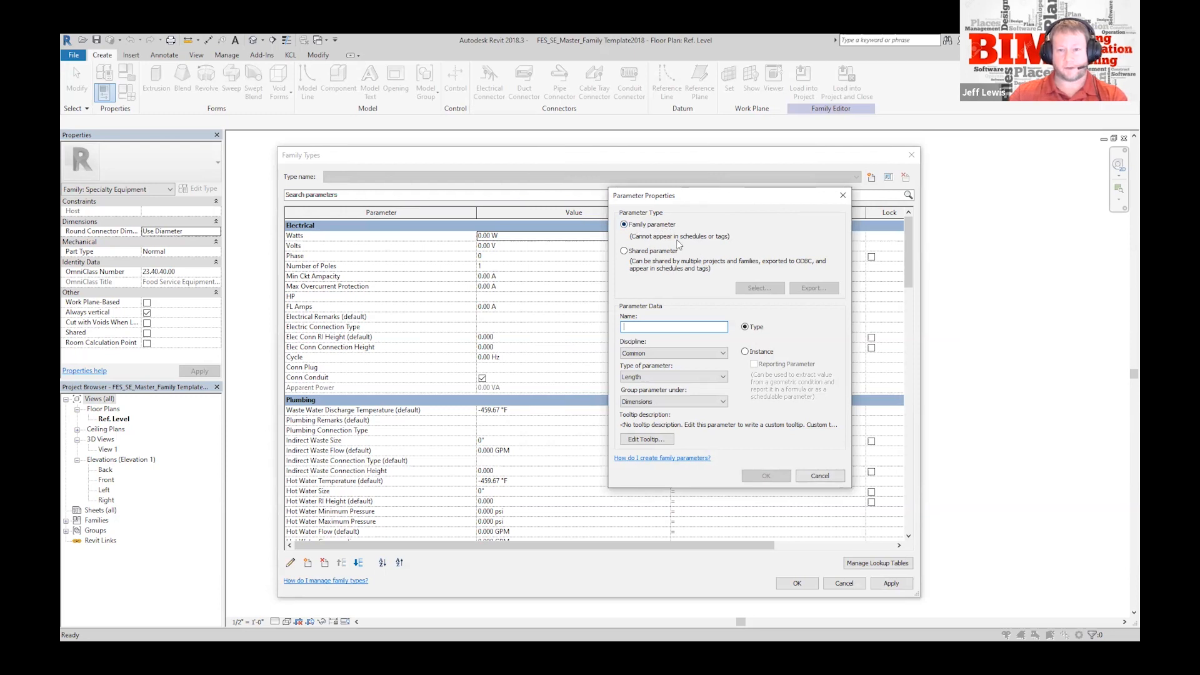
left_click_drag(691, 199, 645, 208)
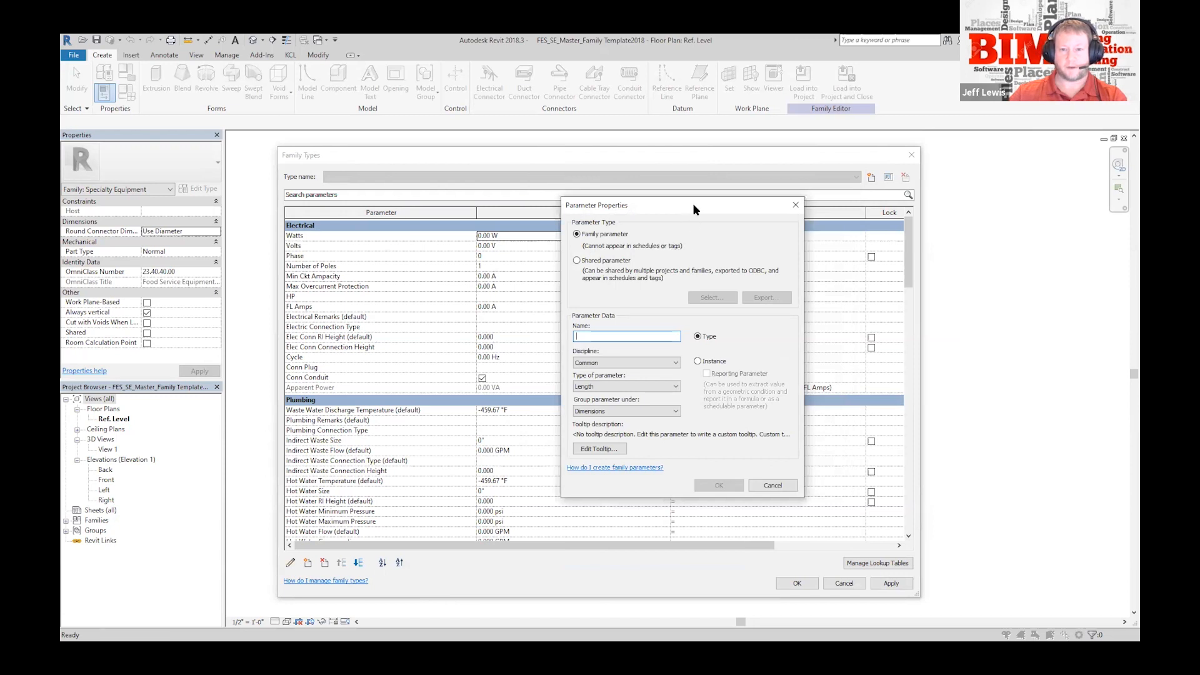
left_click_drag(697, 208, 731, 182)
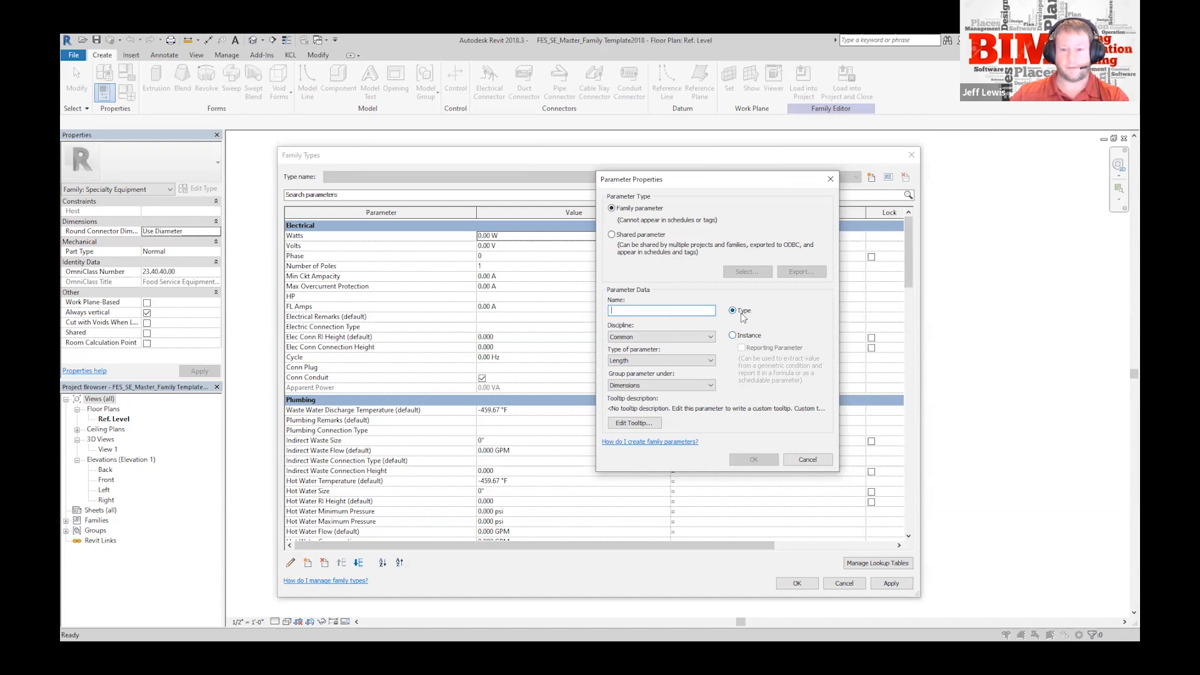
left_click(829, 180)
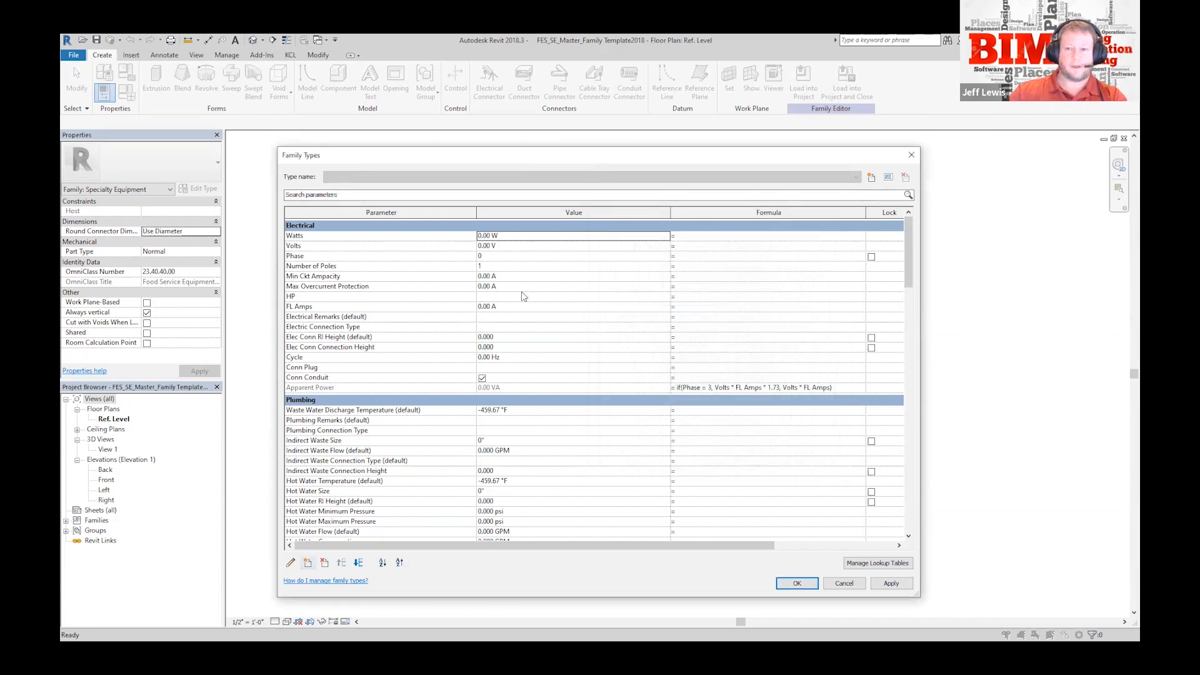
Step: Look over the parameters built into the master family template and leave Family Types without changes
left_click_drag(908, 263, 908, 257)
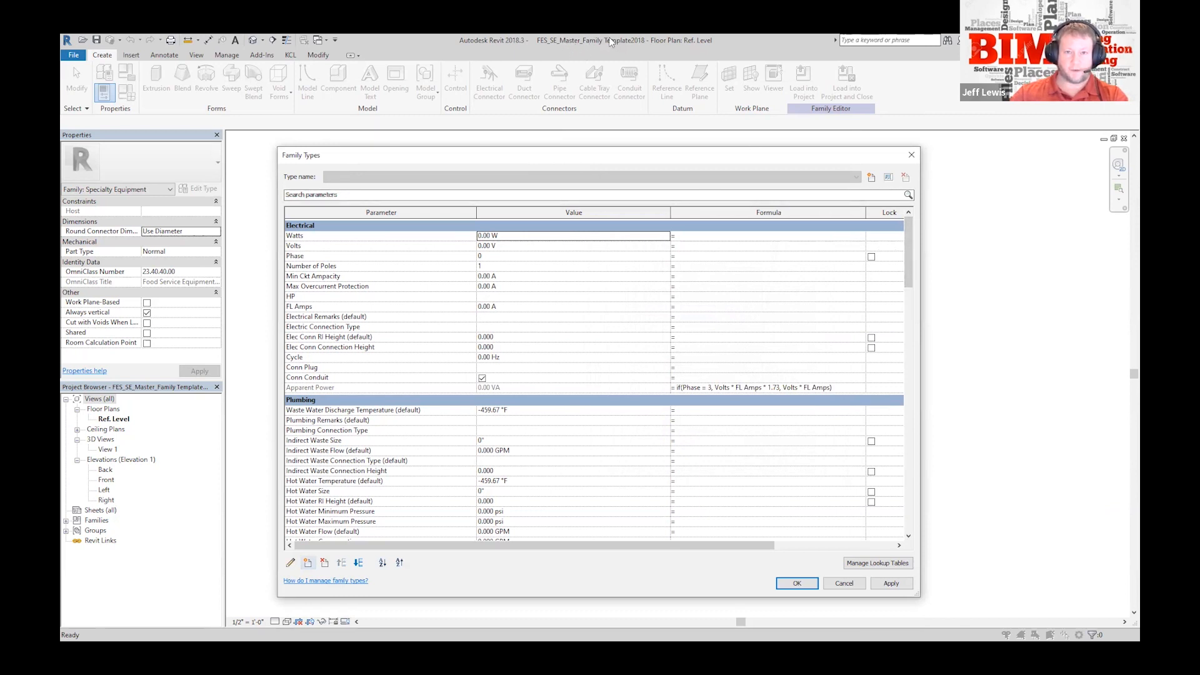
mouse_move(906, 238)
left_mouse_down()
mouse_move(898, 515)
mouse_move(920, 233)
left_mouse_up()
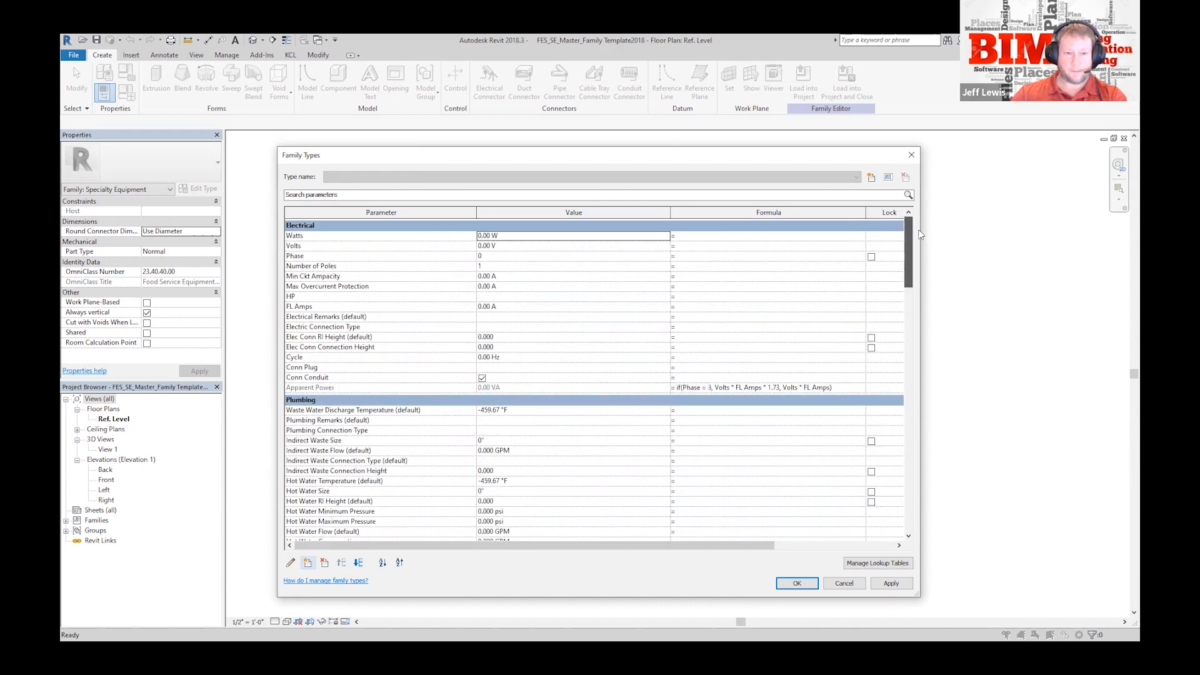
left_click(842, 584)
Step: Browse the FES_SE family templates for the different utility combinations in the Version 2018 folder without opening one
left_click(82, 40)
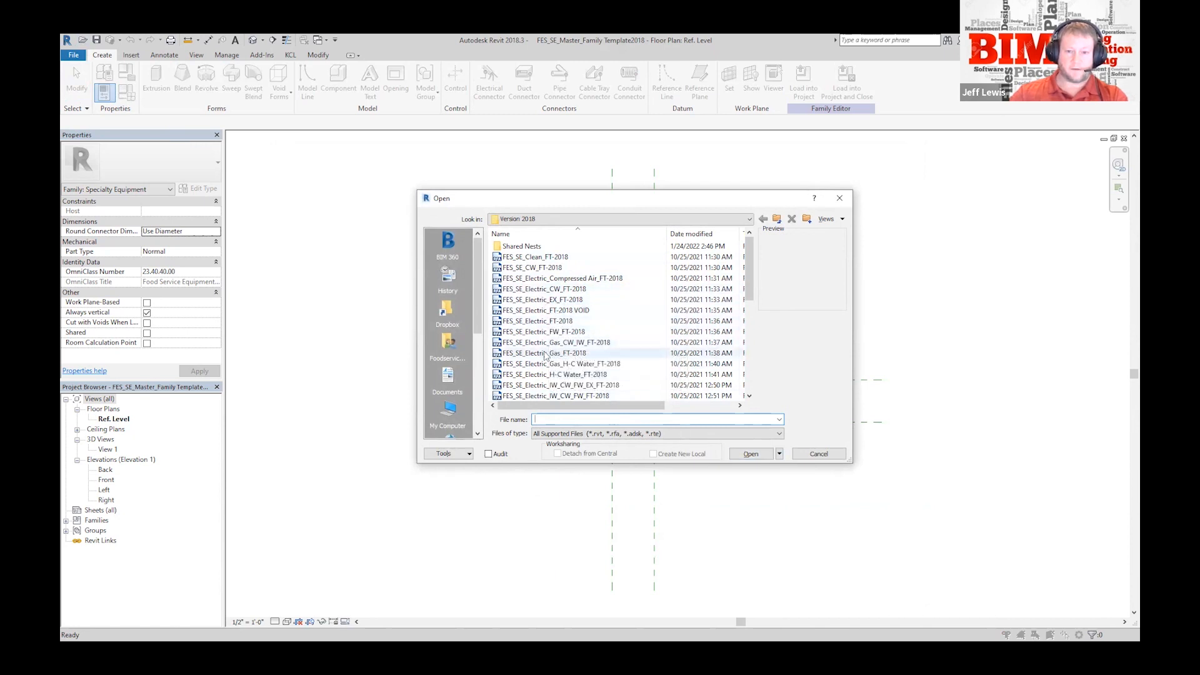
scroll(572, 358, "down", 1)
scroll(572, 358, "down", 2)
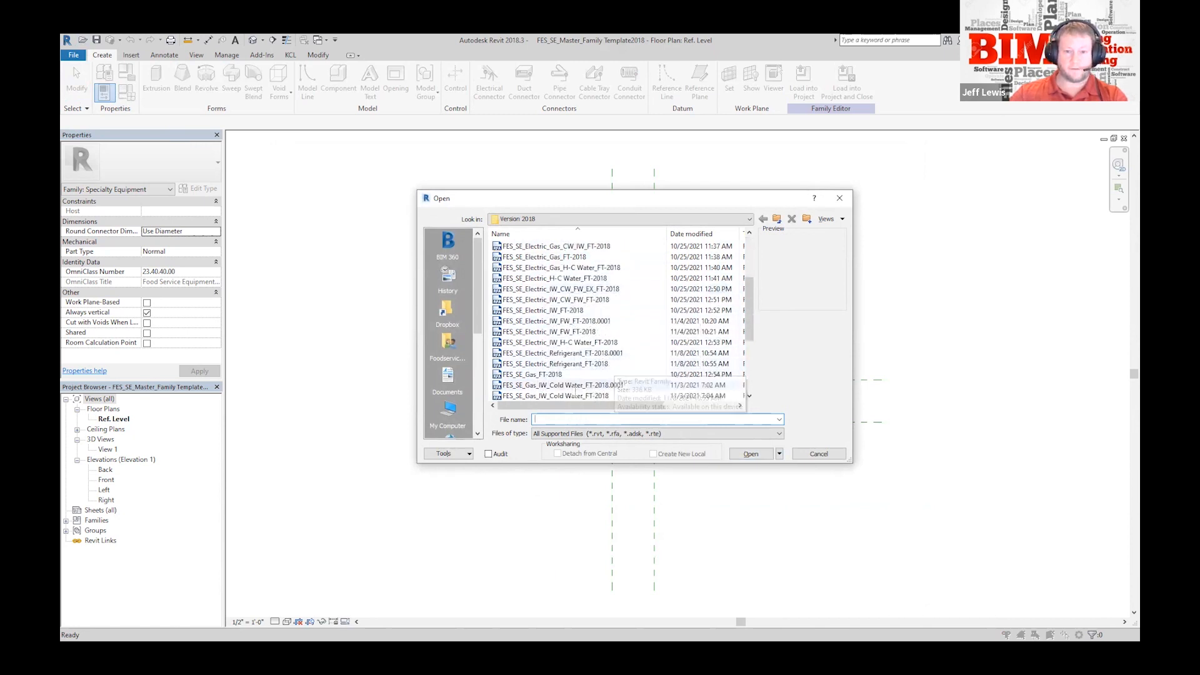
left_click(818, 455)
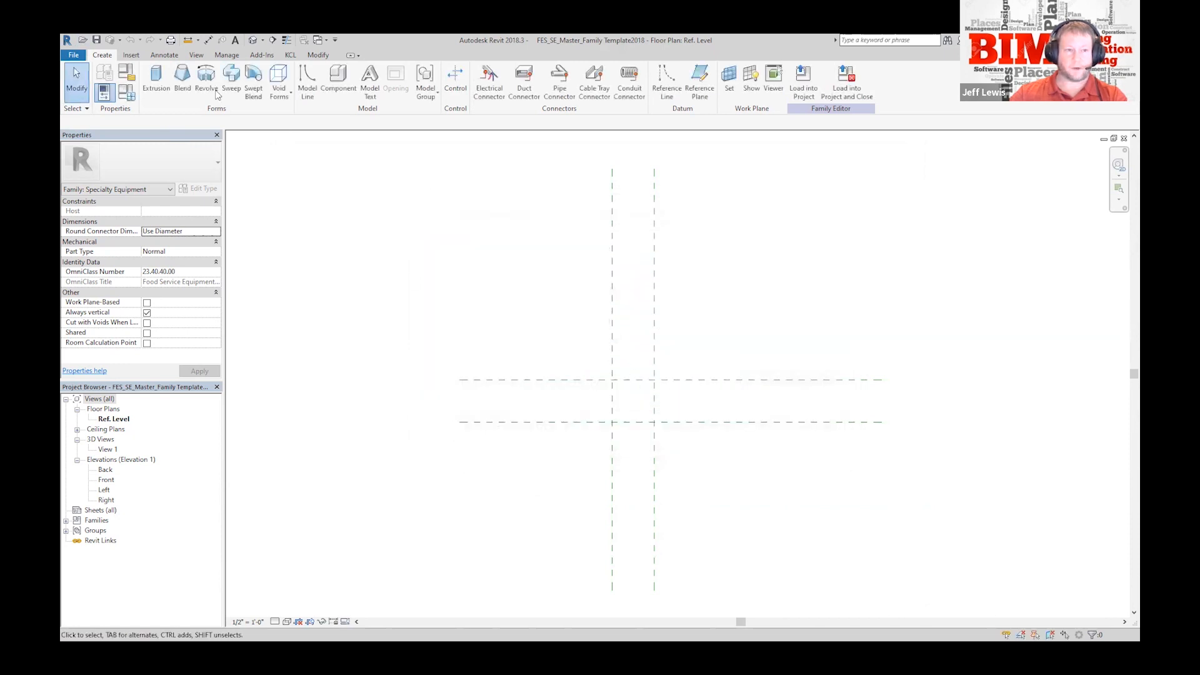
Step: Review the electrical and plumbing parameters in the master template's Family Types and leave them unchanged
left_click(131, 91)
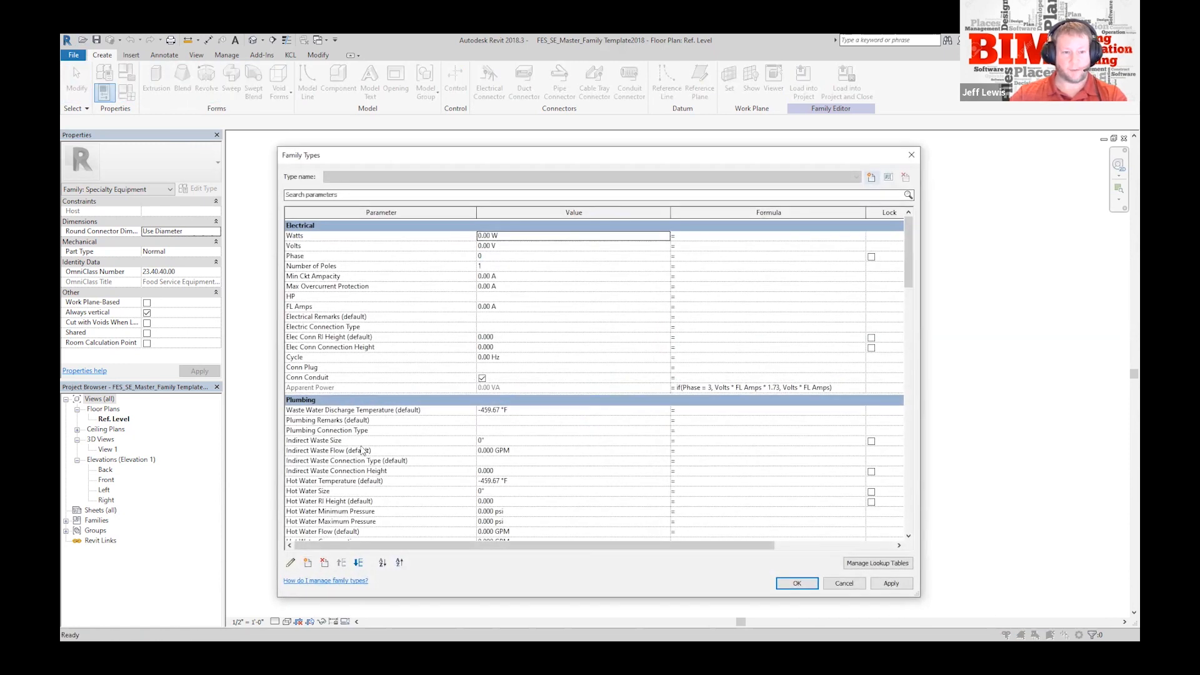
scroll(452, 418, "down", 2)
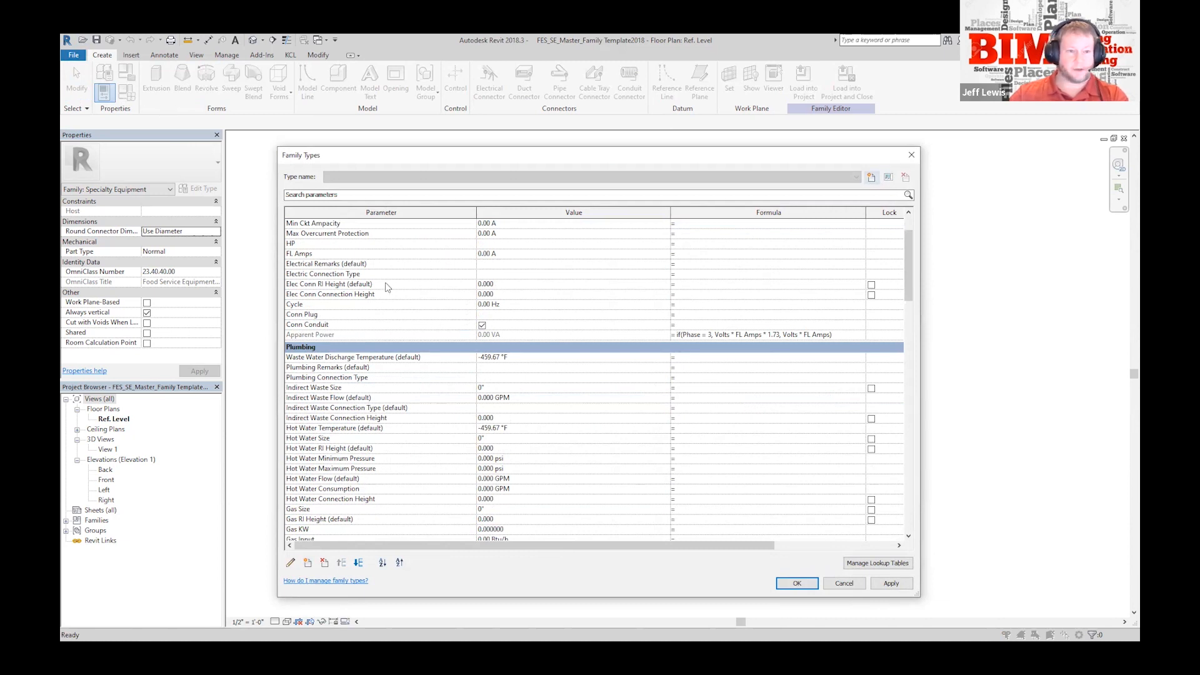
scroll(370, 389, "down", 2)
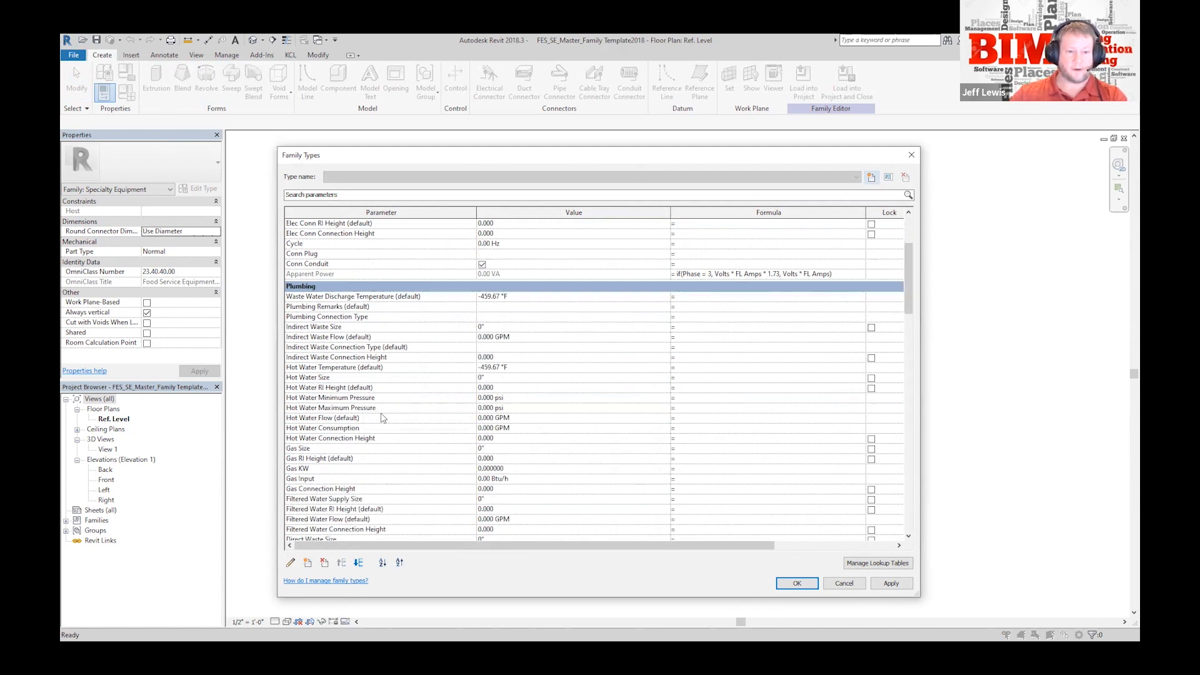
left_click(844, 583)
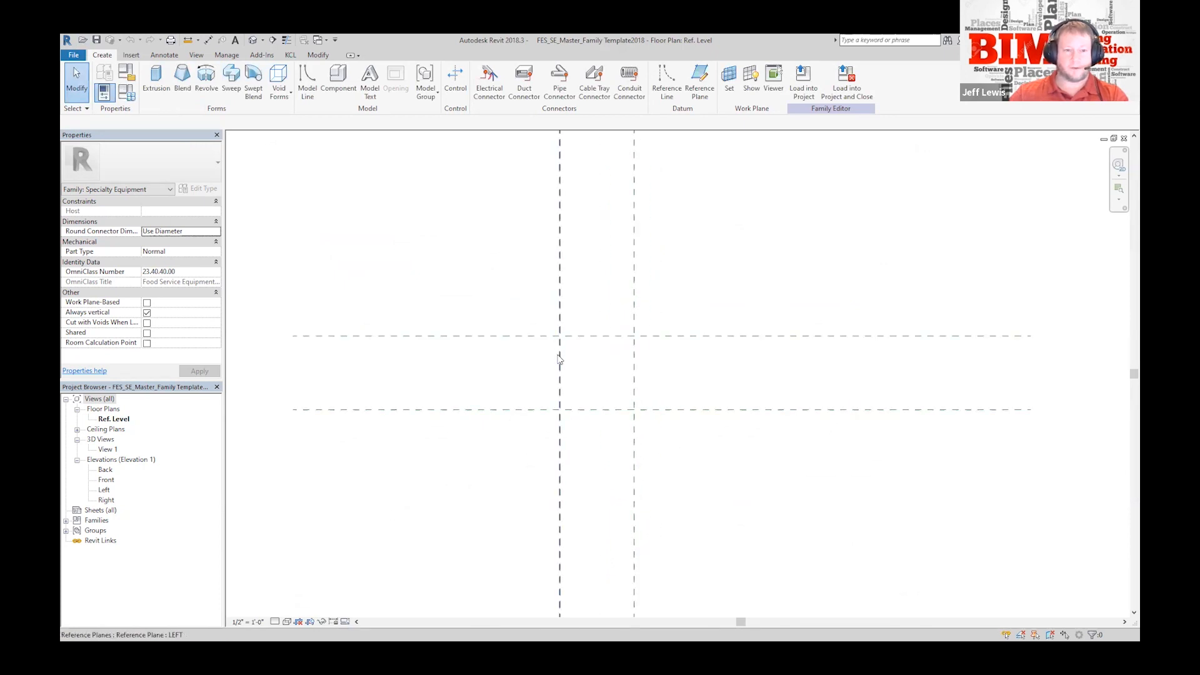
Step: Examine the vertical and horizontal reference planes, their intersection and their properties in the Ref. Level floor plan
left_click(560, 358)
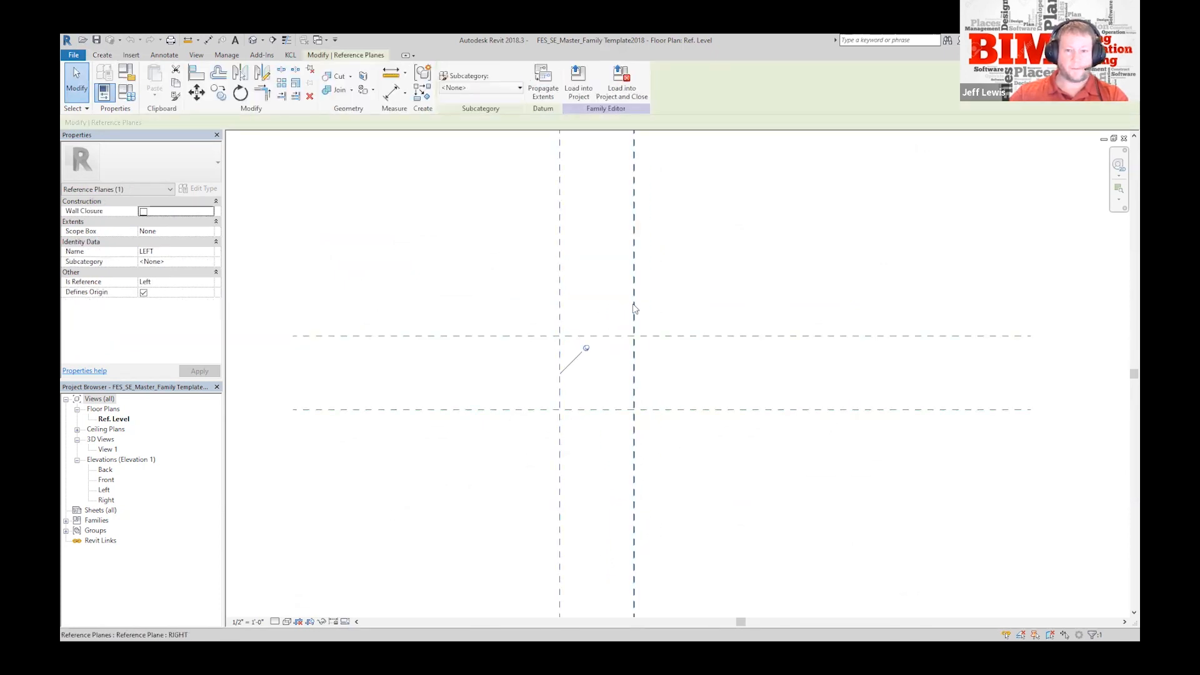
left_click(634, 296)
left_click(561, 296)
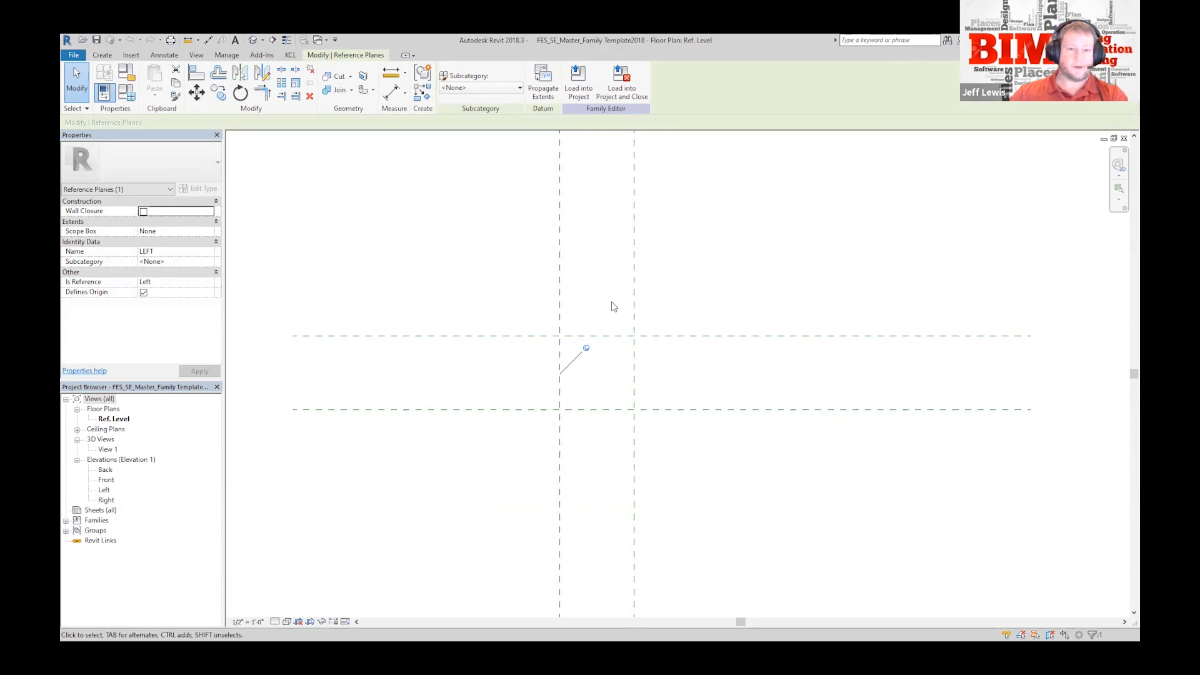
left_click(518, 335)
left_click(517, 410)
left_click(456, 249)
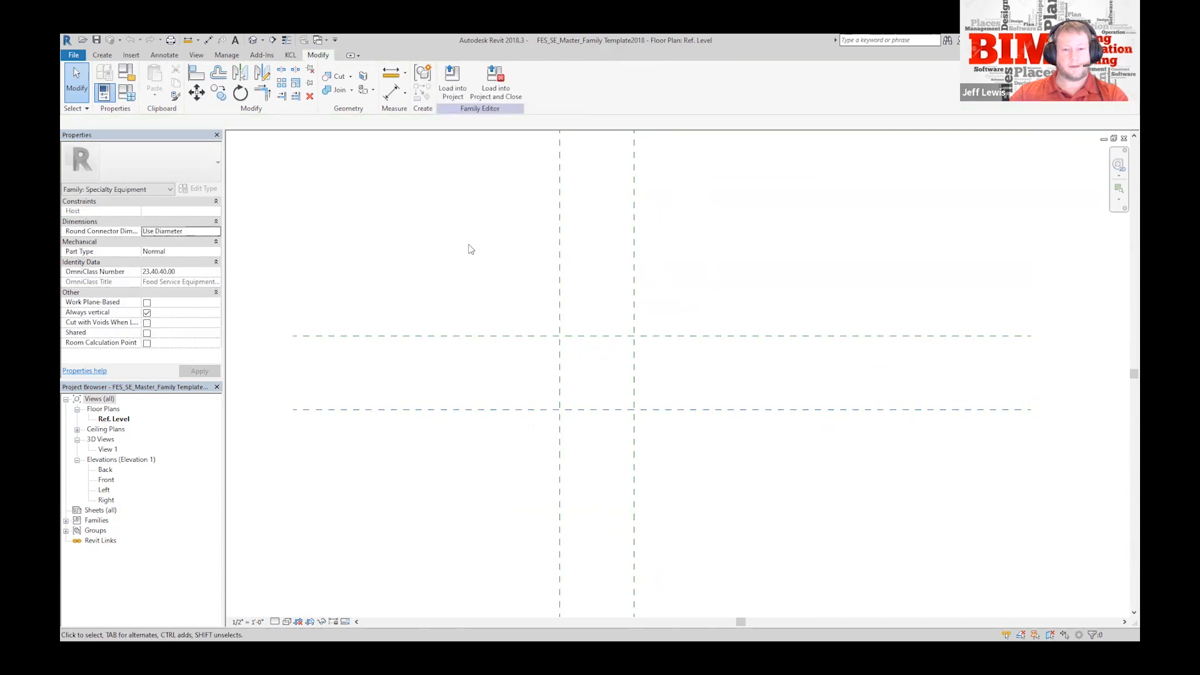
left_click_drag(580, 314, 541, 349)
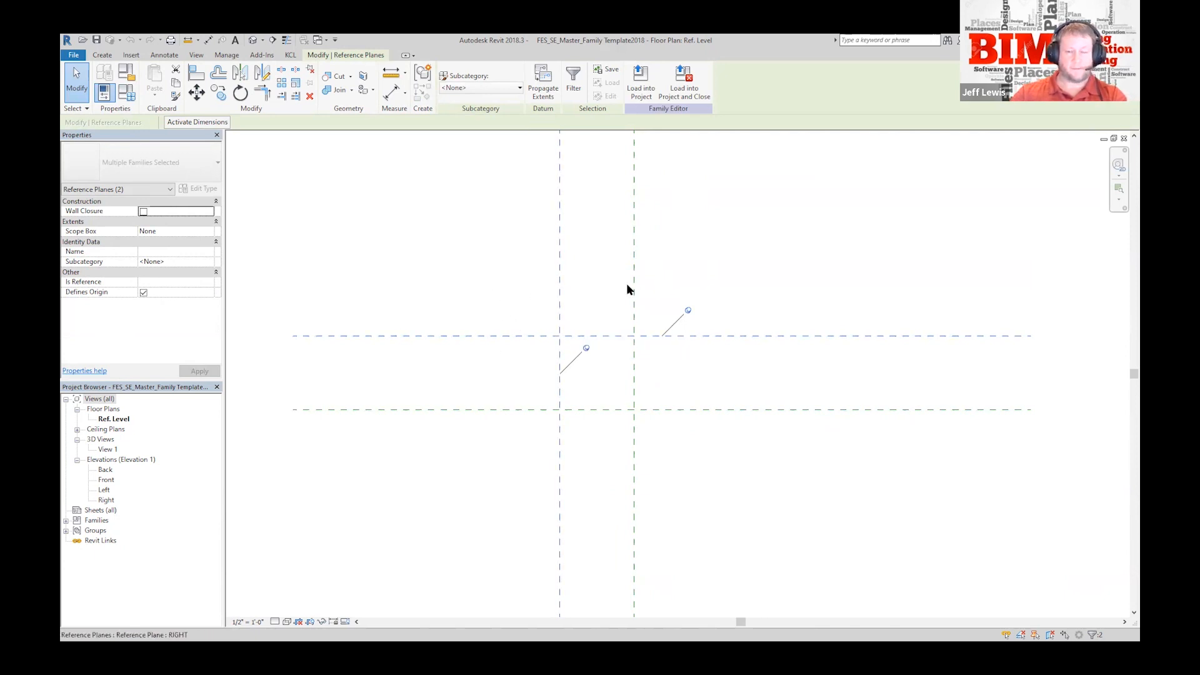
left_click(583, 288)
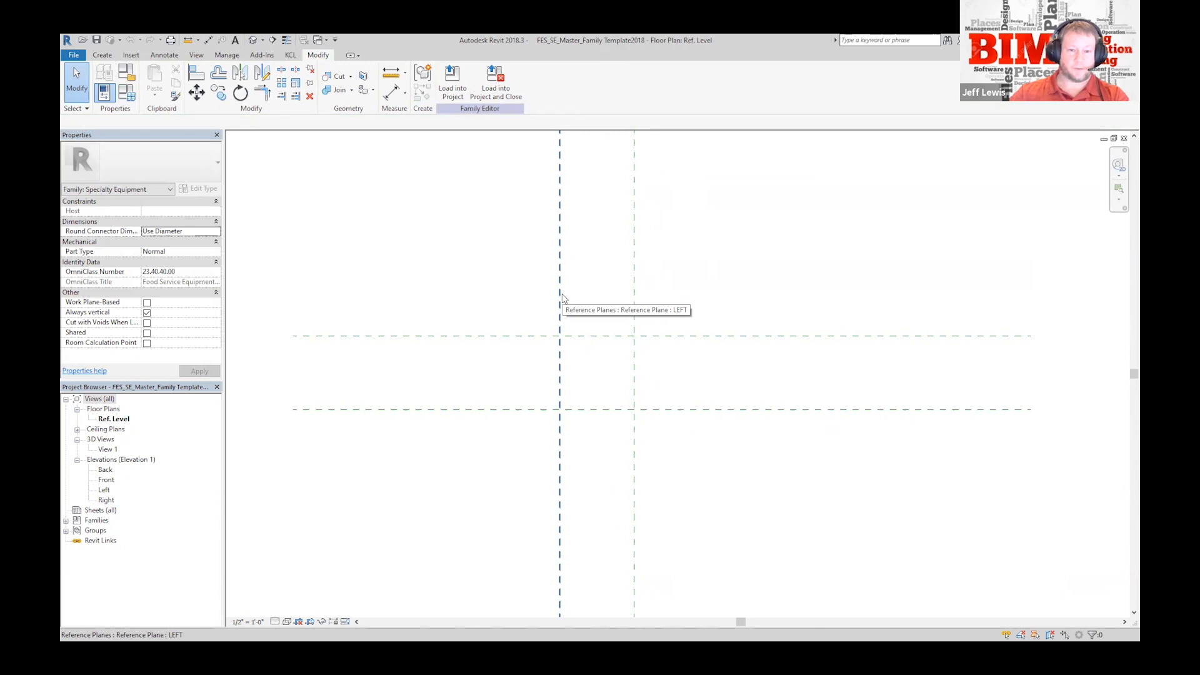
Step: Review the available Is Reference options for the LEFT reference plane and leave it set to Left
left_click(562, 297)
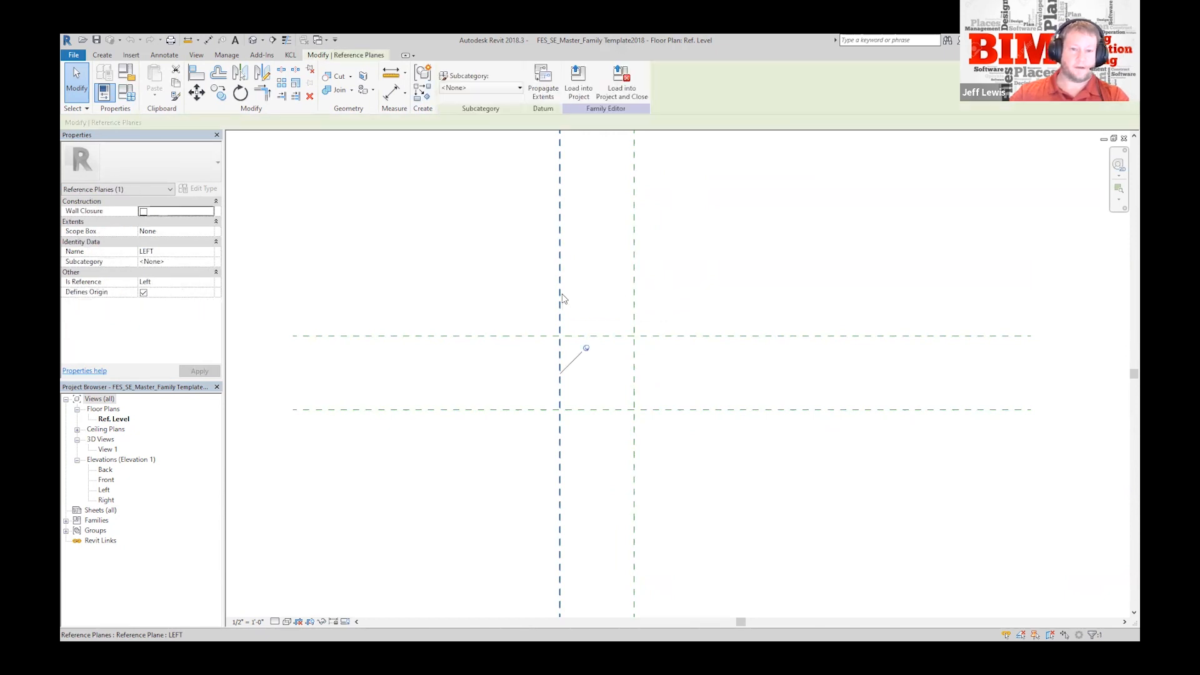
left_click(173, 285)
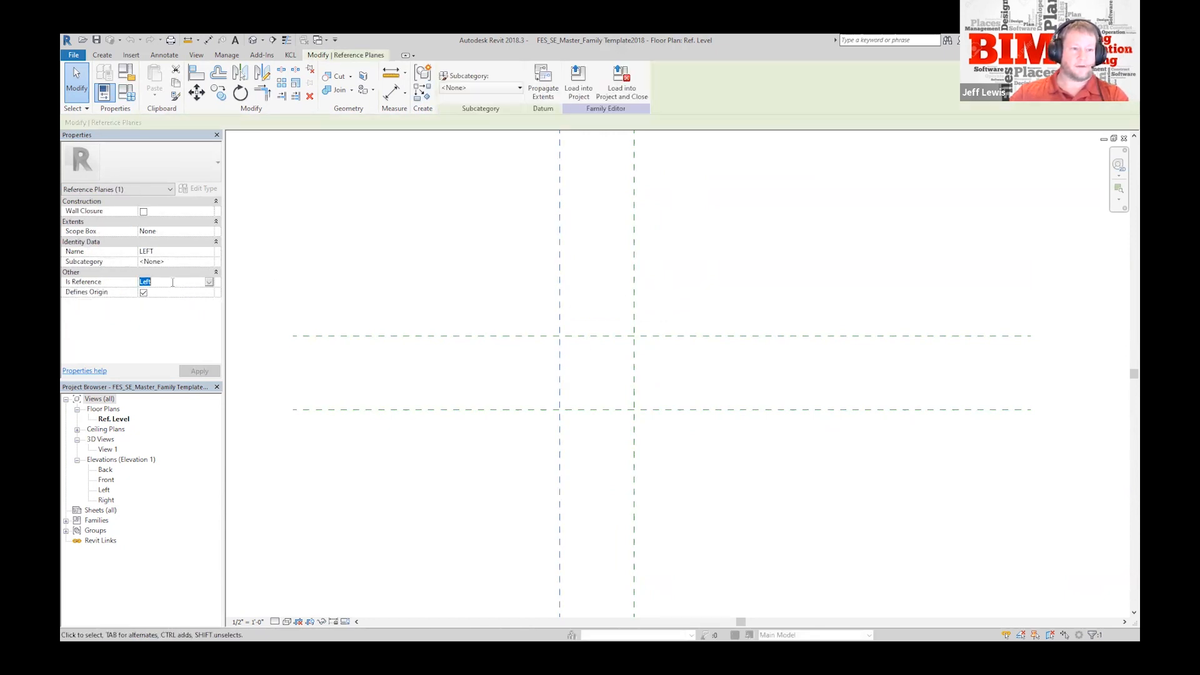
left_click(210, 283)
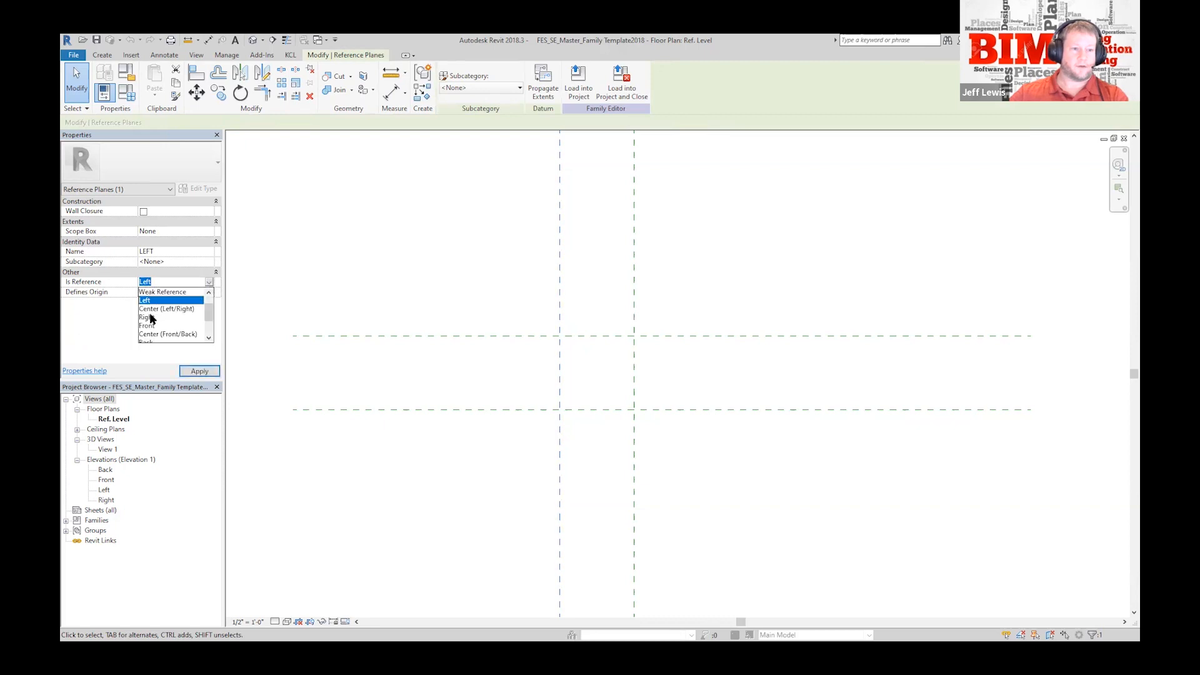
scroll(198, 322, "up", 1)
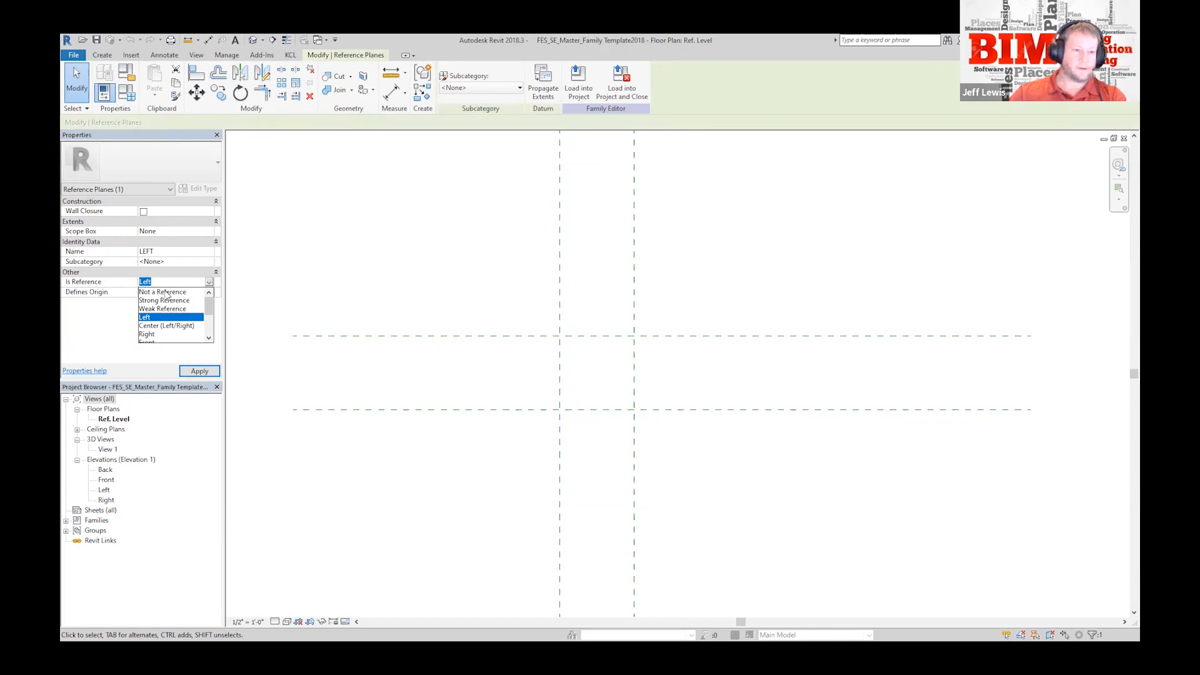
left_click(511, 305)
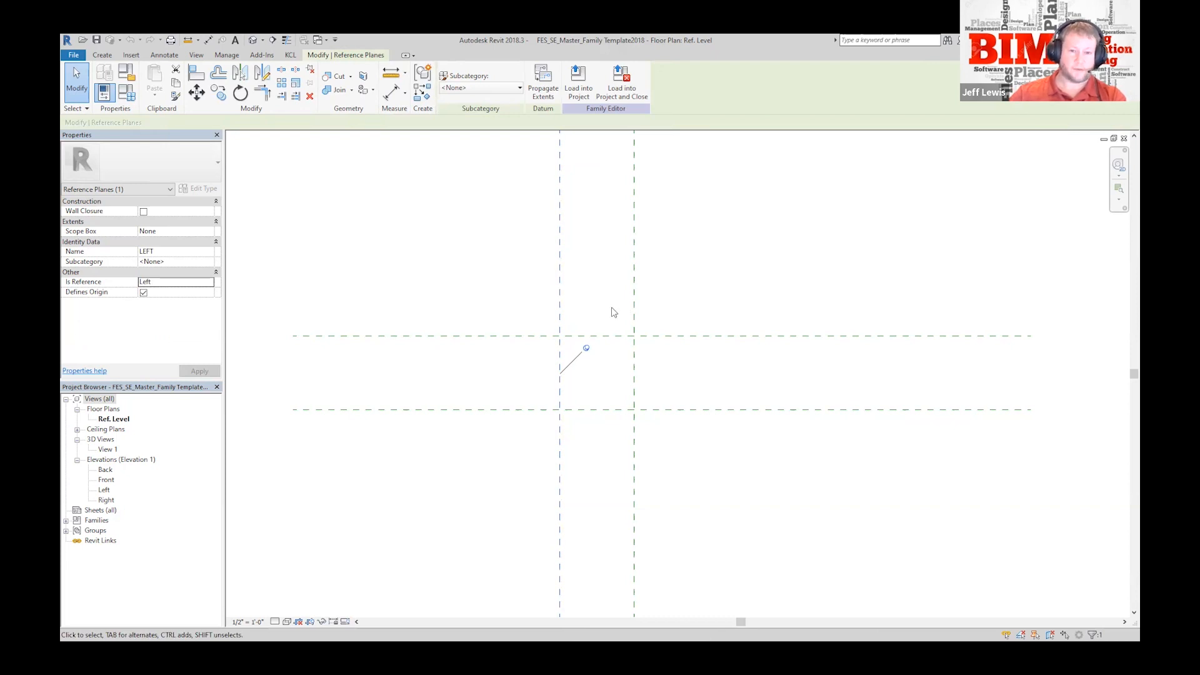
left_click(210, 283)
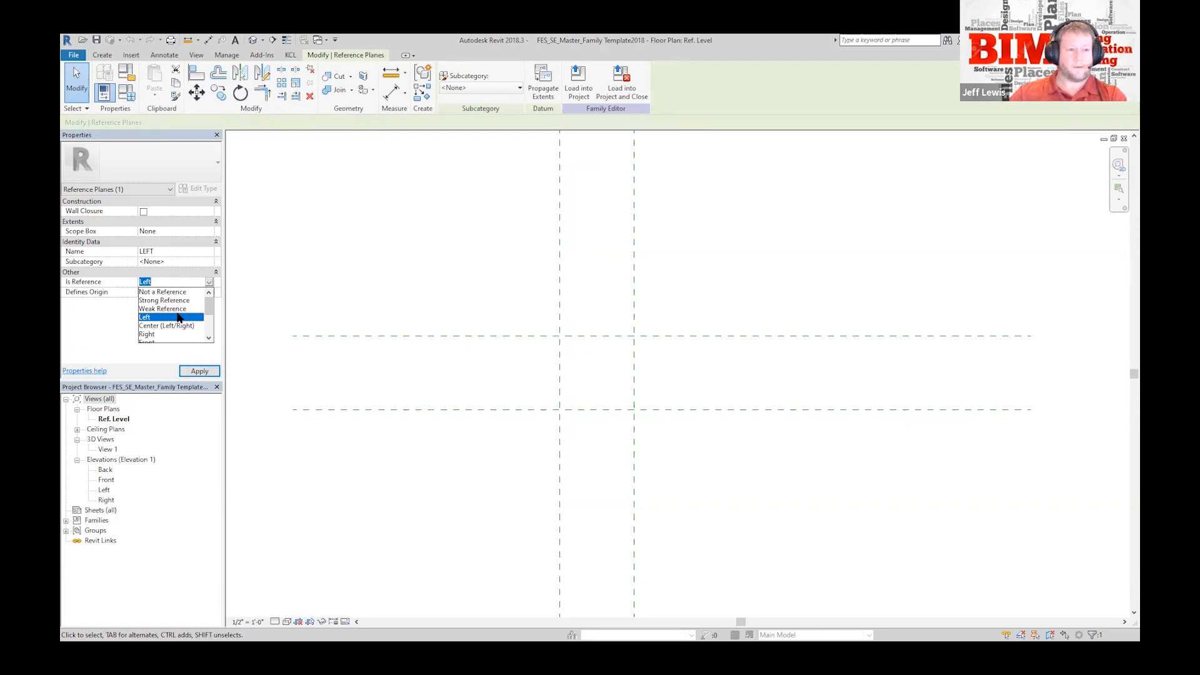
left_click(436, 282)
Step: Switch to Servery.dwg in AutoCAD, maximize its window and examine the sandwich station area of the first sheet's plan
left_click(234, 433)
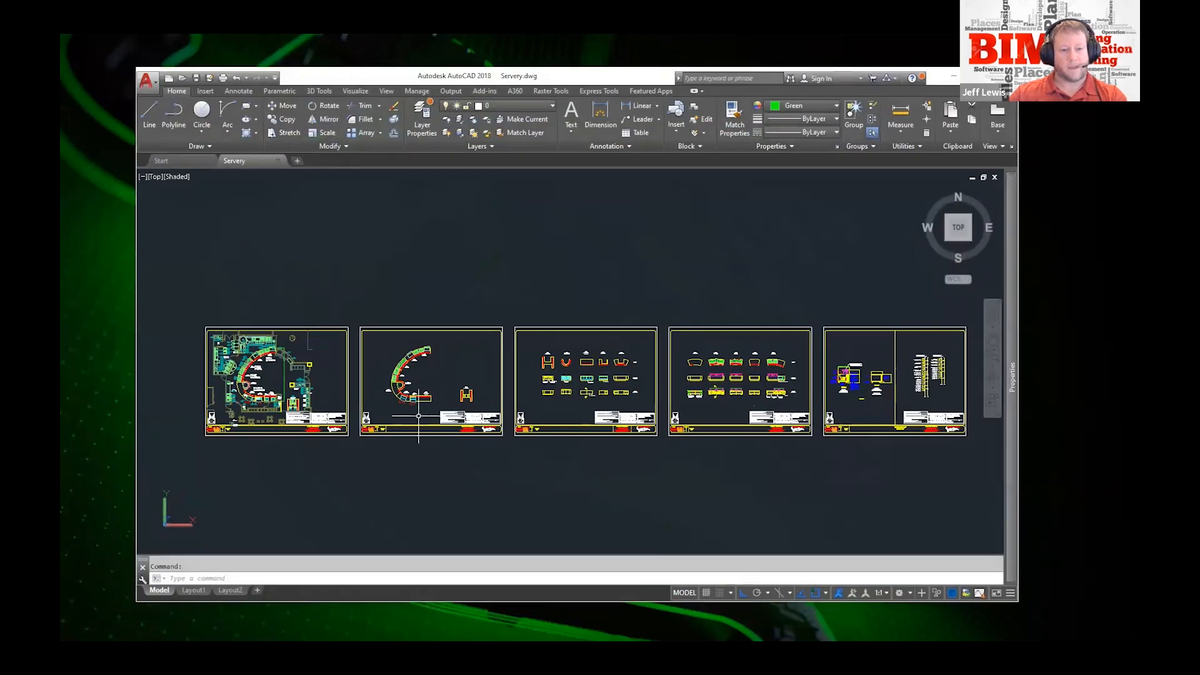
scroll(232, 398, "up", 2)
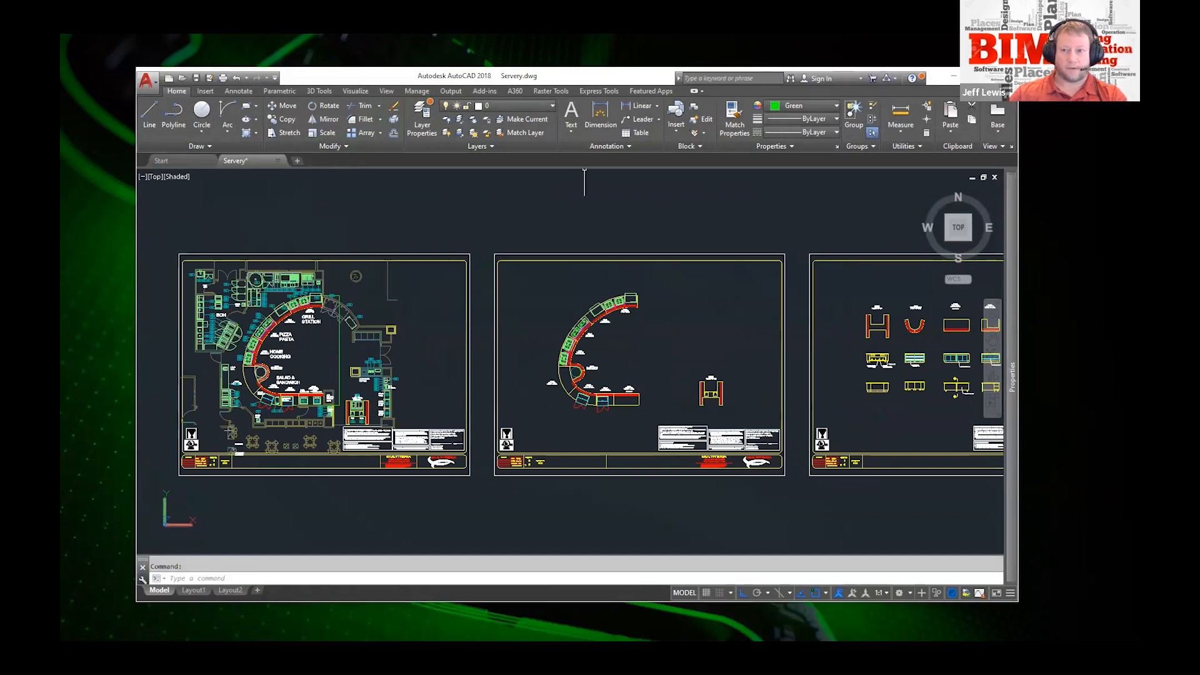
left_click(979, 75)
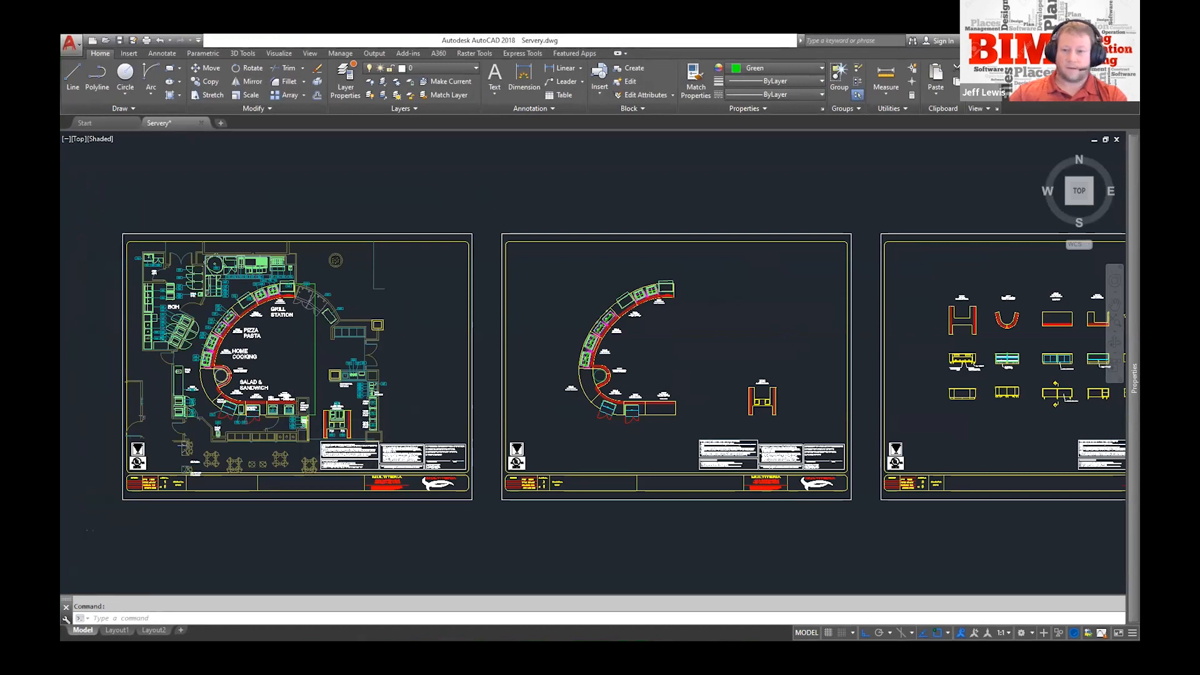
scroll(251, 413, "up", 3)
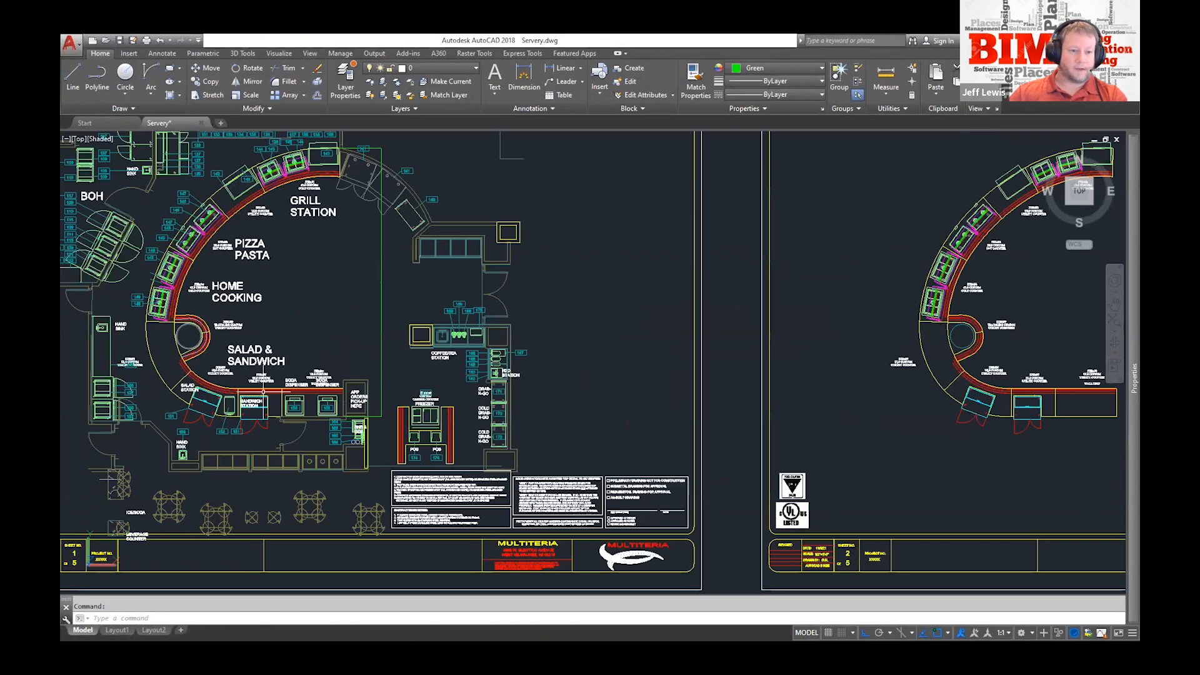
left_click(268, 390)
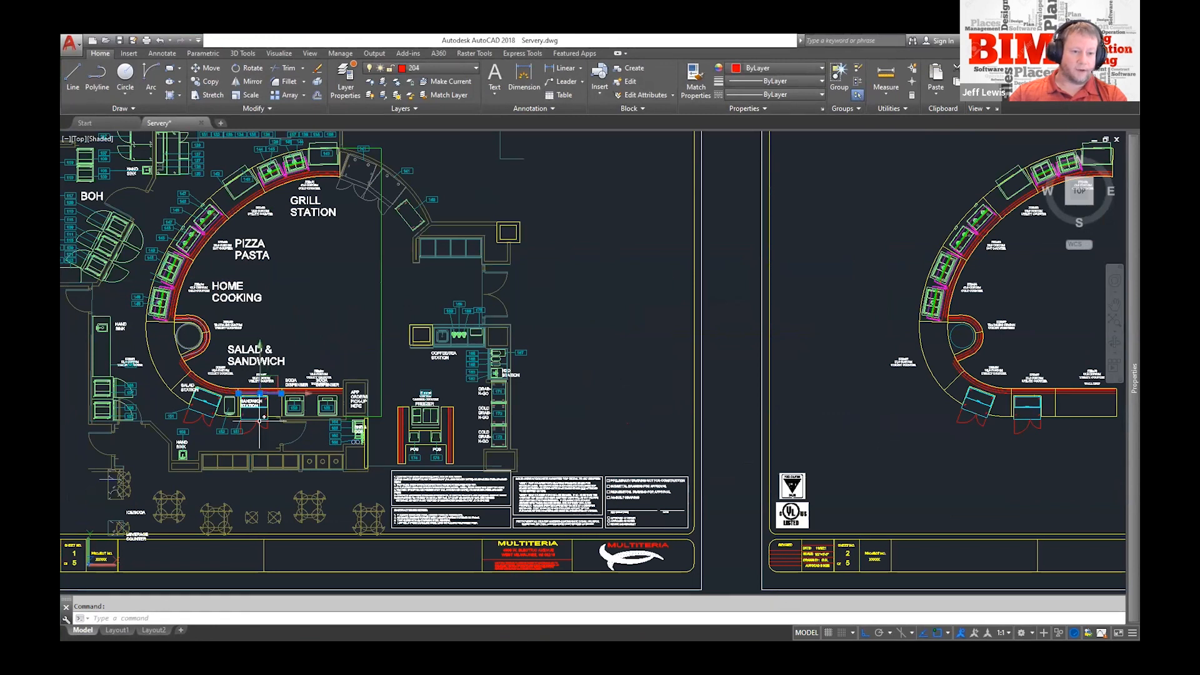
key("Escape")
Step: Examine the curved counter layout and cashier counter on sheet 2 against the individual counter drawings on sheet 3
middle_click_drag(873, 310, 335, 286)
middle_click_drag(719, 304, 655, 313)
scroll(694, 365, "up", 2)
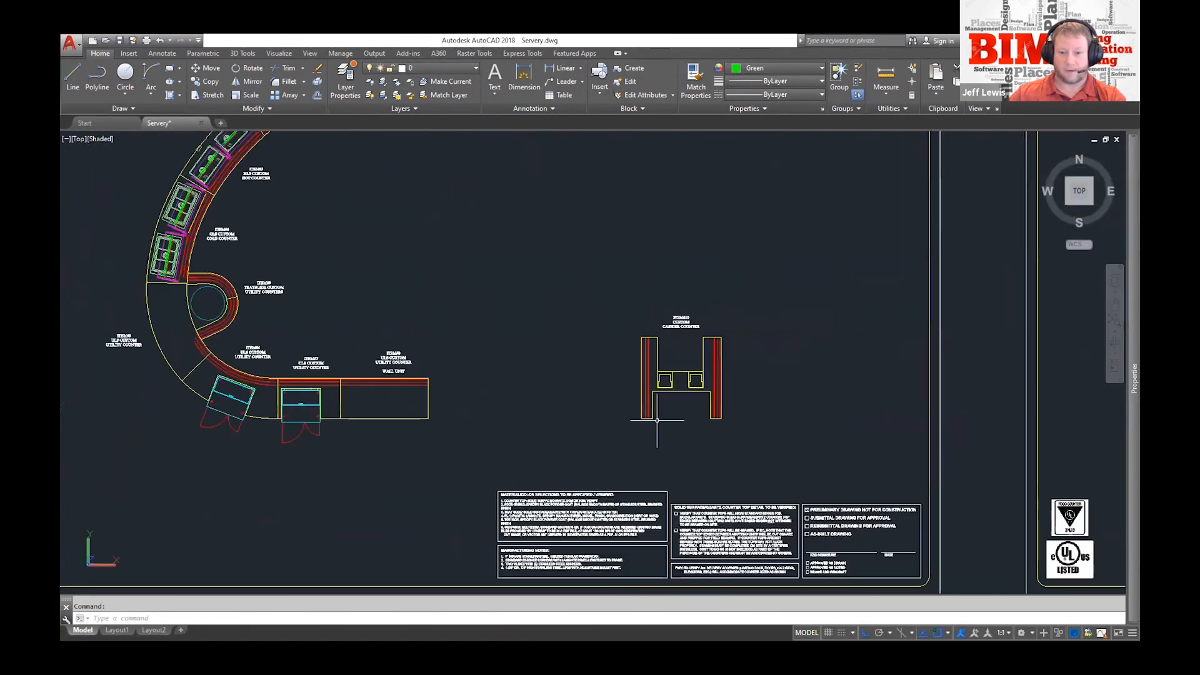
scroll(566, 328, "down", 4)
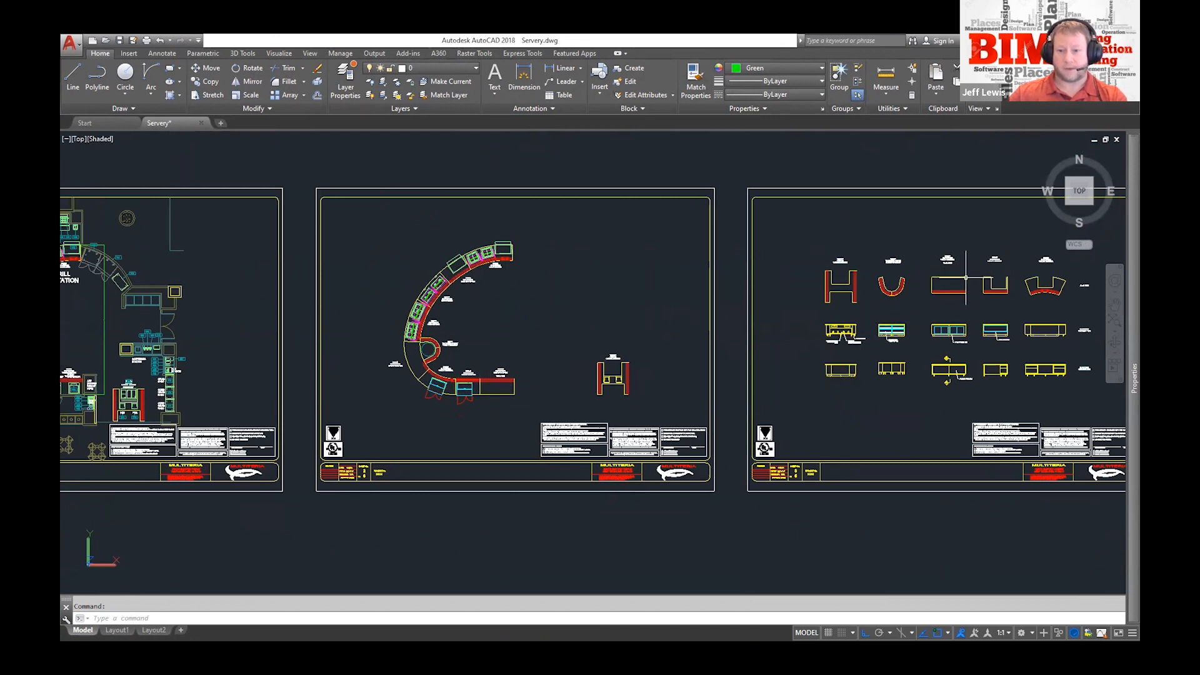
scroll(813, 290, "up", 2)
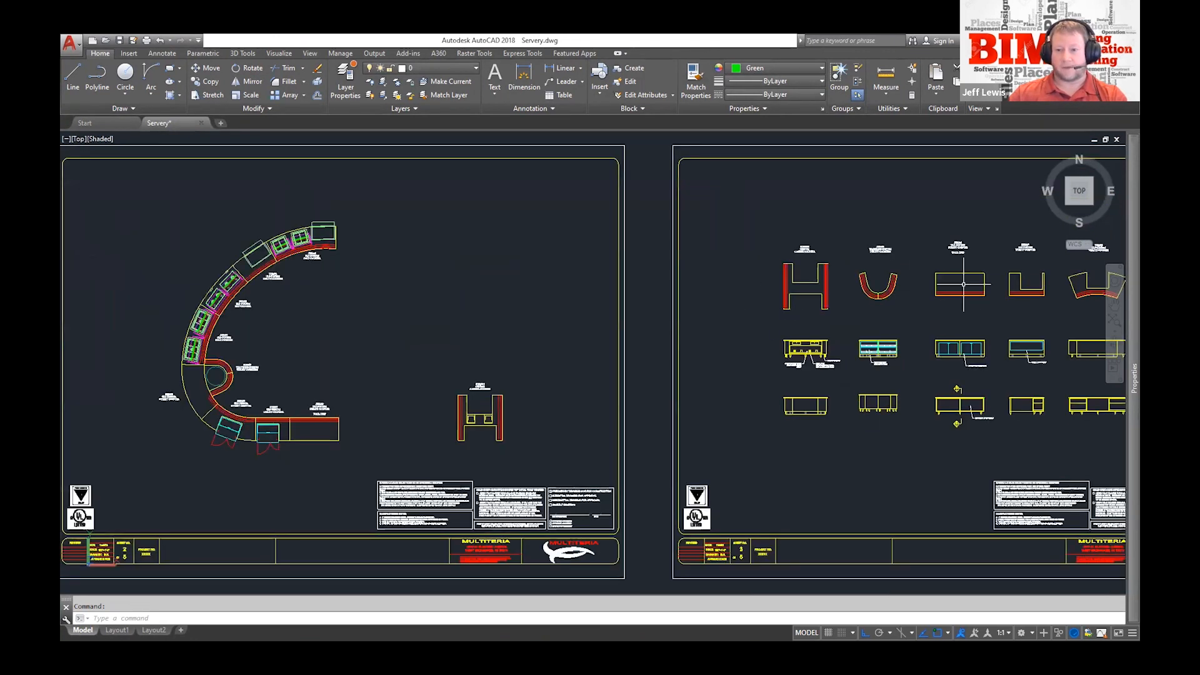
scroll(938, 269, "up", 3)
scroll(986, 262, "up", 2)
middle_click_drag(986, 262, 892, 263)
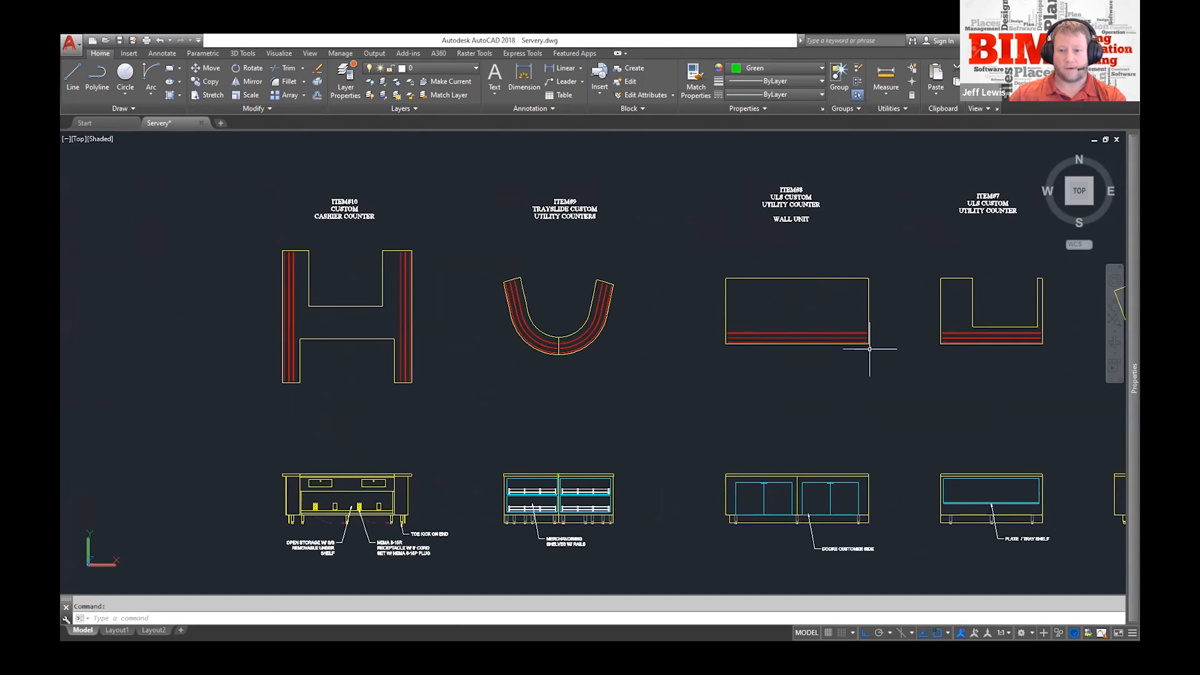
scroll(669, 305, "down", 4)
middle_click_drag(301, 310, 629, 310)
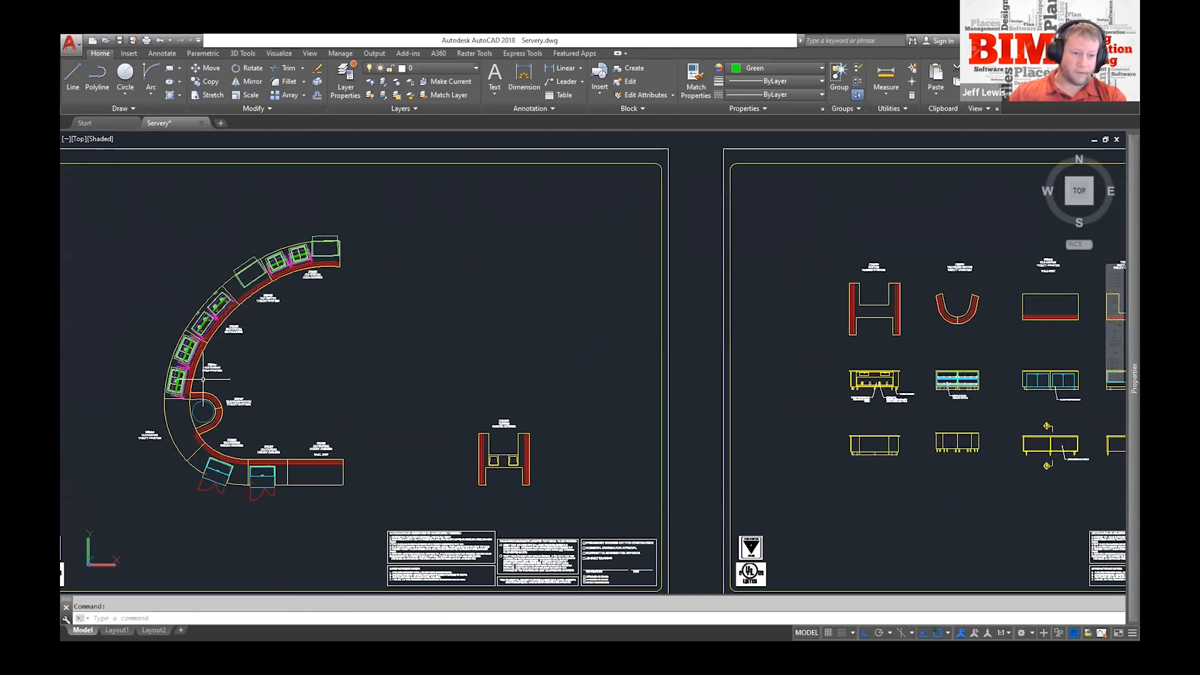
Step: Inspect the curved utility counter on sheet 3 and the curved utility and cold counter plans on sheet 4
mouse_move(963, 349)
middle_mouse_down()
mouse_move(691, 311)
mouse_move(482, 305)
middle_mouse_up()
scroll(422, 347, "up", 4)
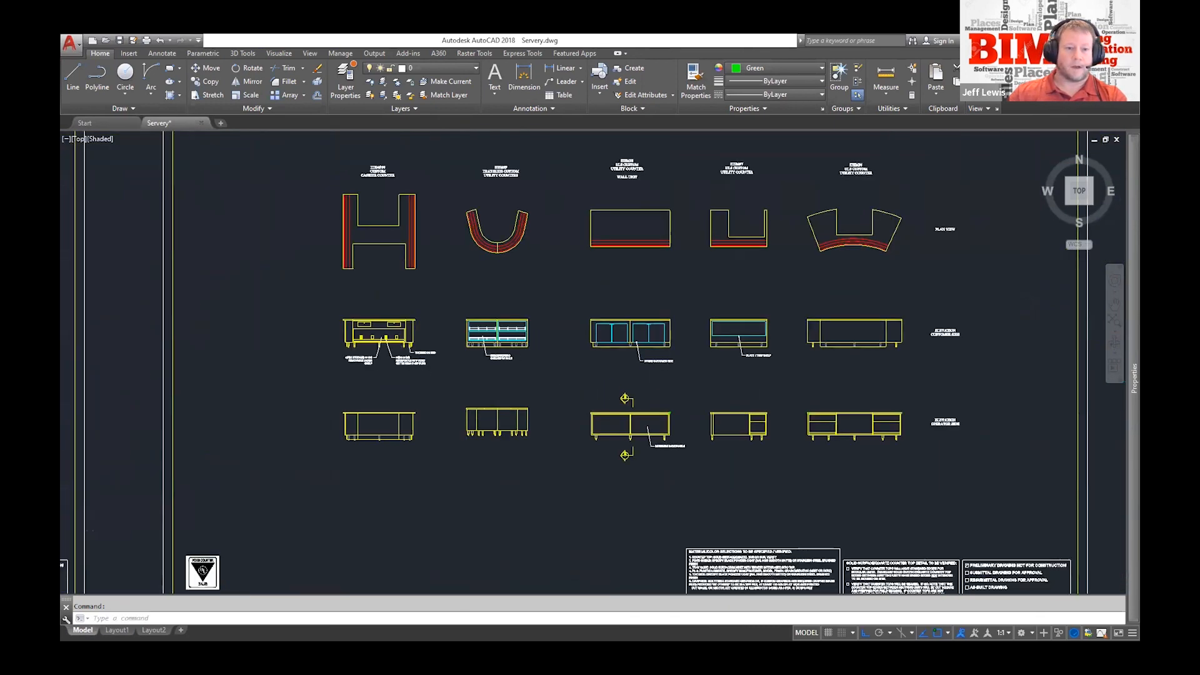
scroll(465, 311, "down", 2)
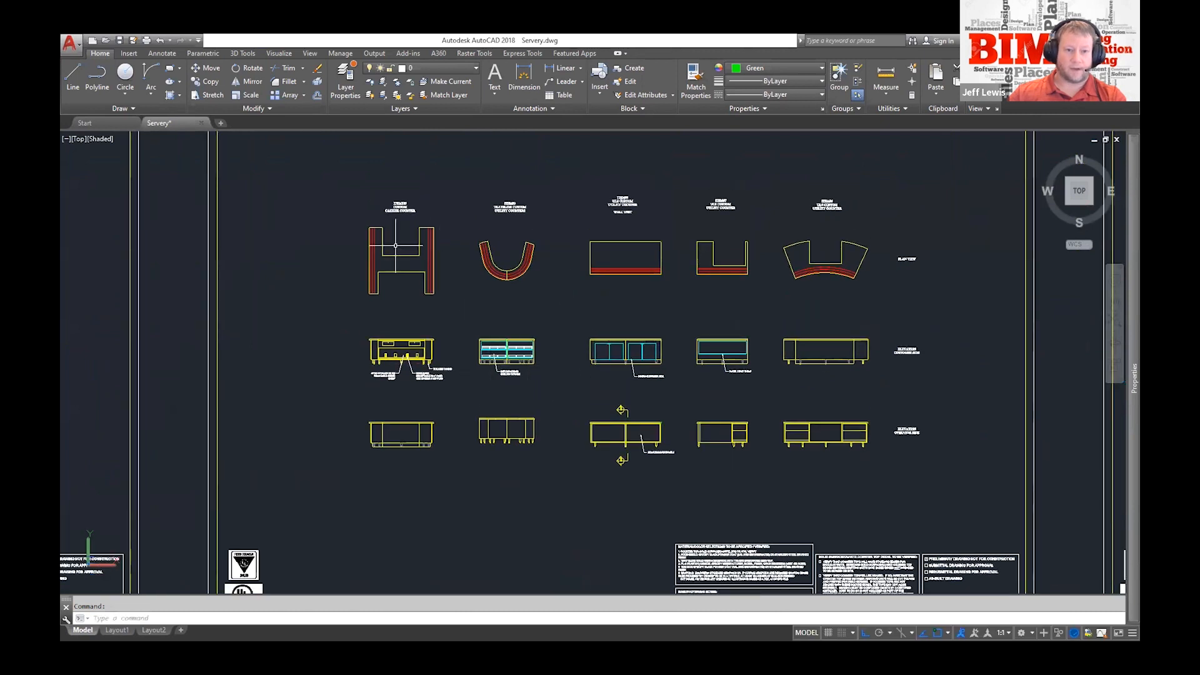
middle_click_drag(844, 323, 509, 313)
scroll(431, 282, "up", 5)
scroll(437, 275, "up", 2)
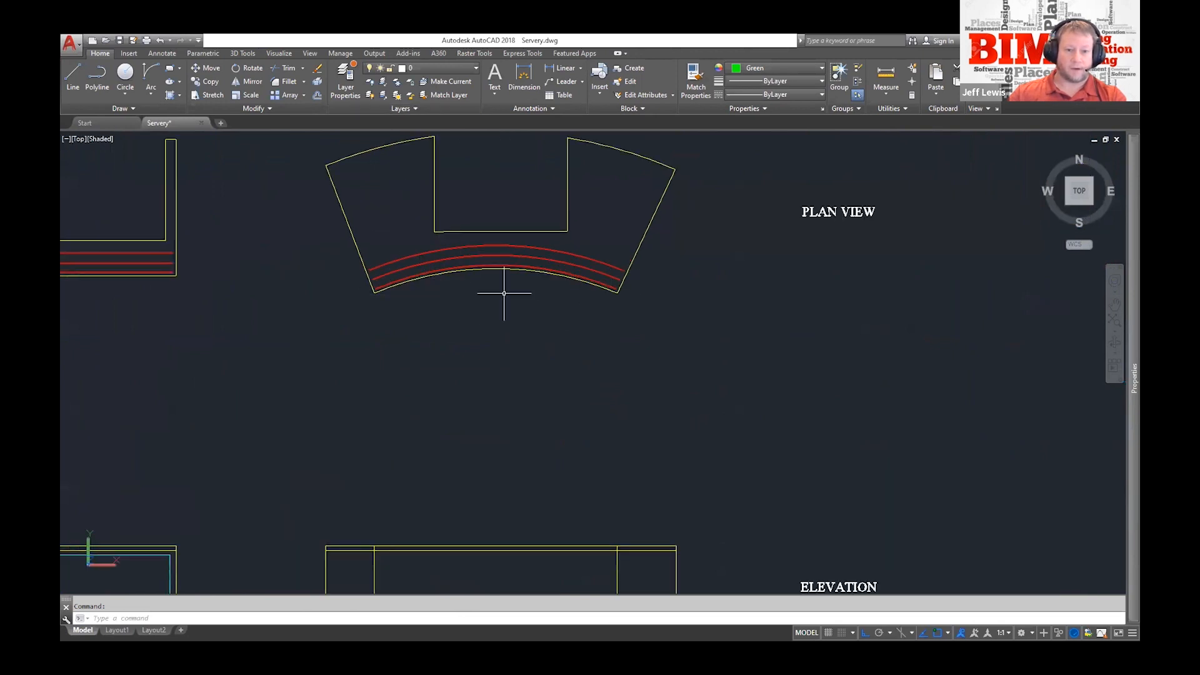
scroll(693, 281, "down", 4)
middle_click_drag(793, 281, 325, 275)
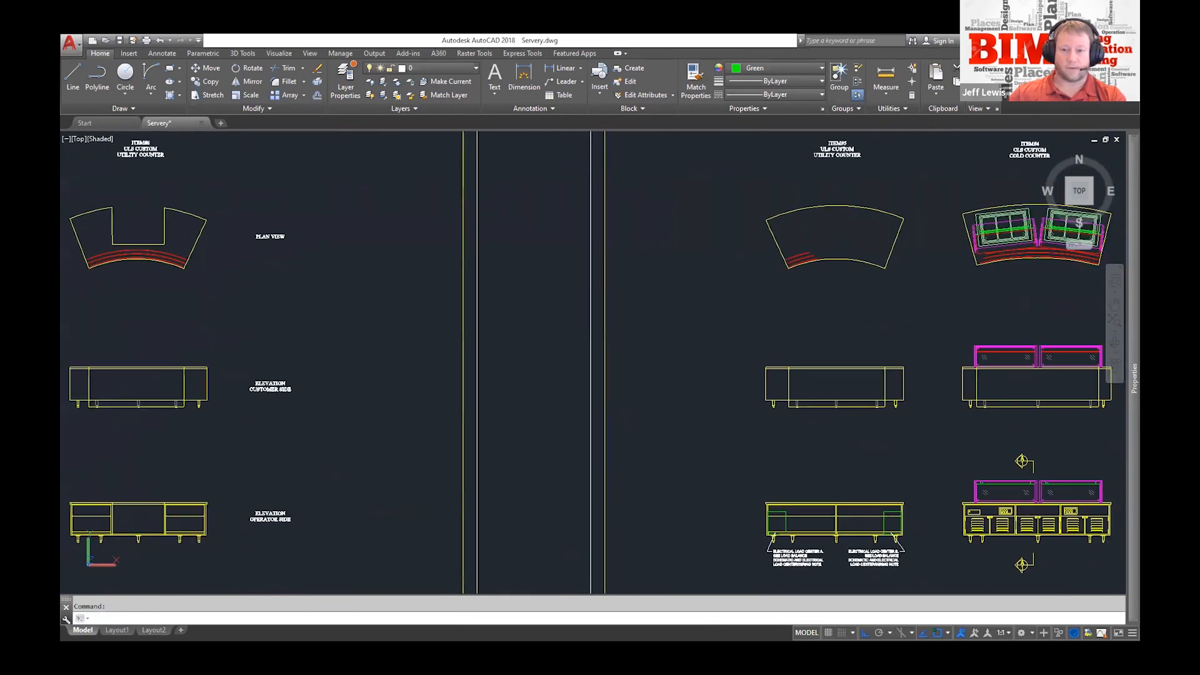
scroll(940, 278, "up", 3)
middle_click_drag(940, 278, 600, 289)
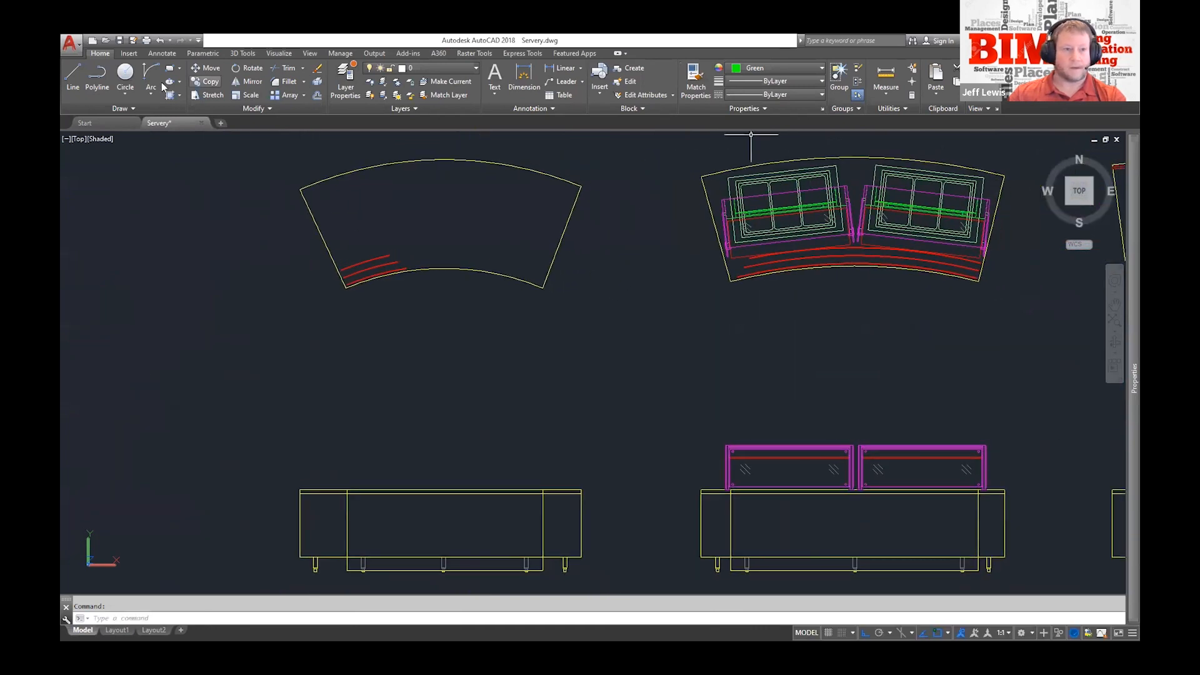
Step: Draw a horizontal line across the front corners of the ITEM#4 cold counter in plan view
left_click(73, 76)
left_click(730, 287)
scroll(980, 284, "up", 4)
key("Escape")
scroll(977, 291, "down", 5)
Step: Draw a horizontal line across the front corners of the ITEM#5 utility counter in plan view
key("space")
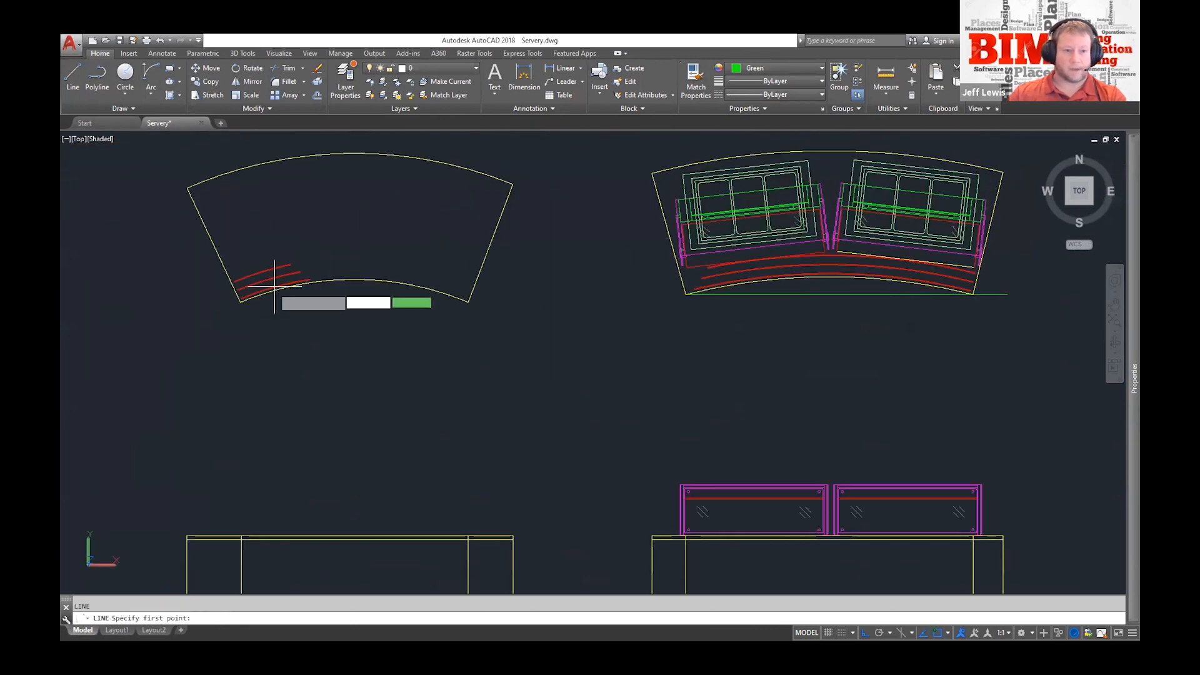
left_click(240, 302)
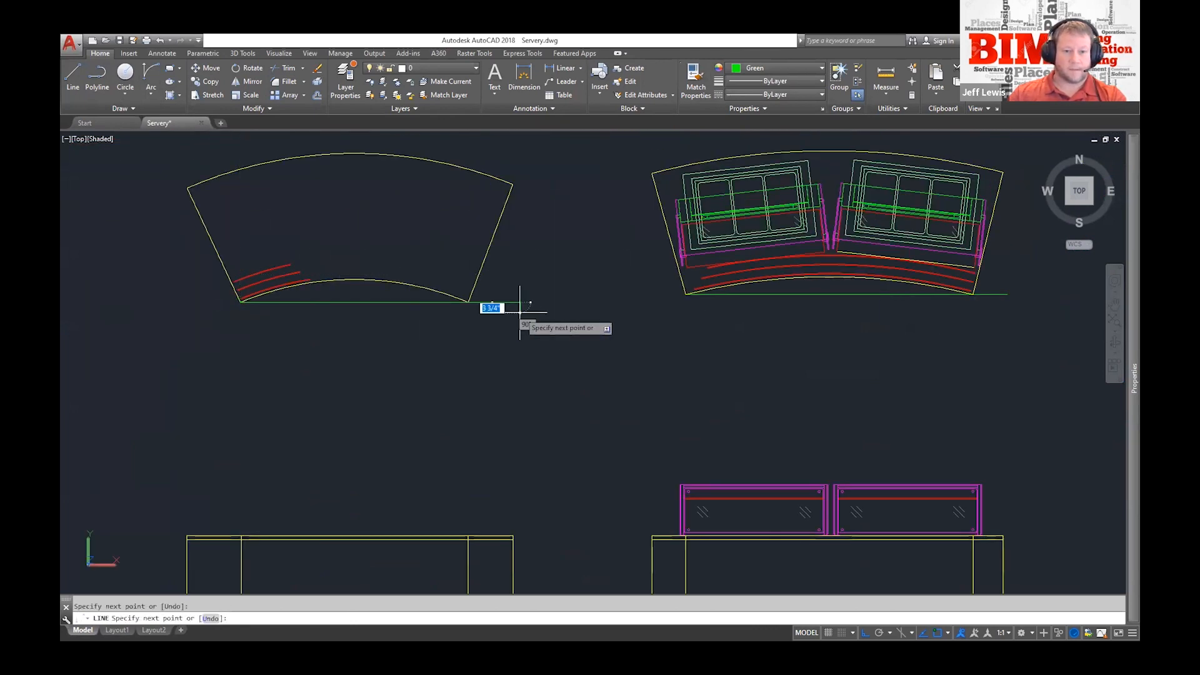
key("Escape")
Step: Draw a horizontal line from the front corner of the ITEM#3 hot counter past its opposite side in plan view
scroll(653, 335, "down", 6)
middle_click_drag(970, 349, 704, 335)
scroll(574, 315, "up", 7)
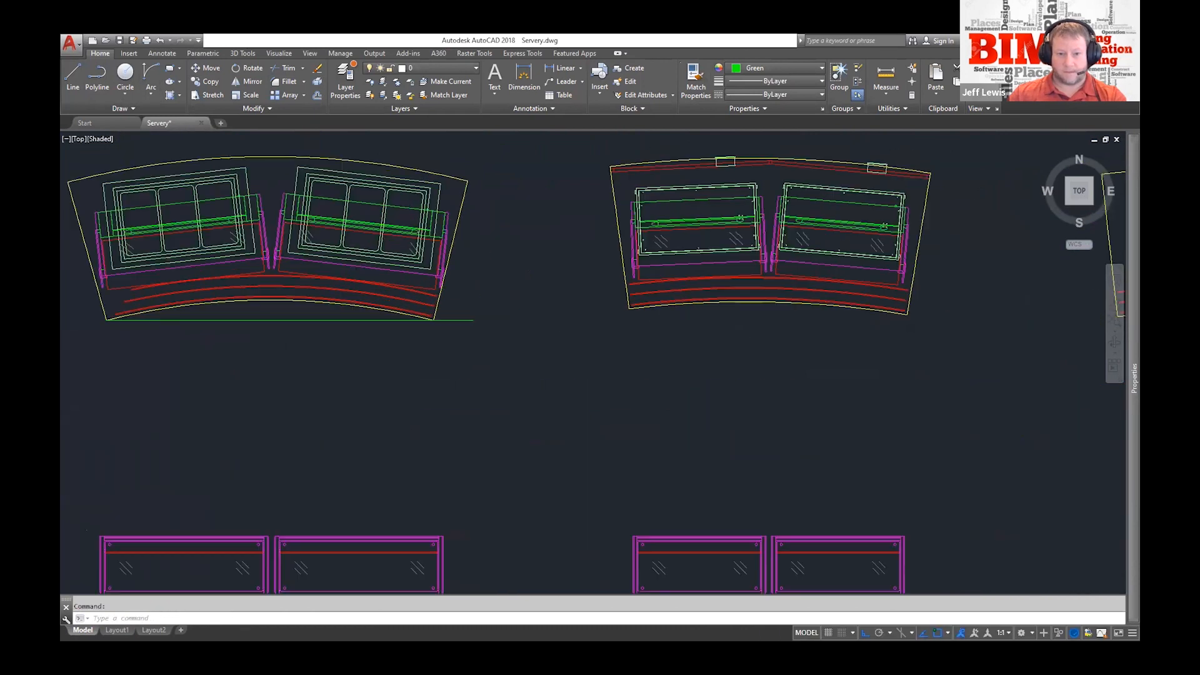
scroll(619, 301, "up", 3)
key("space")
left_click(640, 316)
scroll(662, 318, "down", 4)
middle_click_drag(913, 340, 725, 343)
left_click(717, 316)
key("Escape")
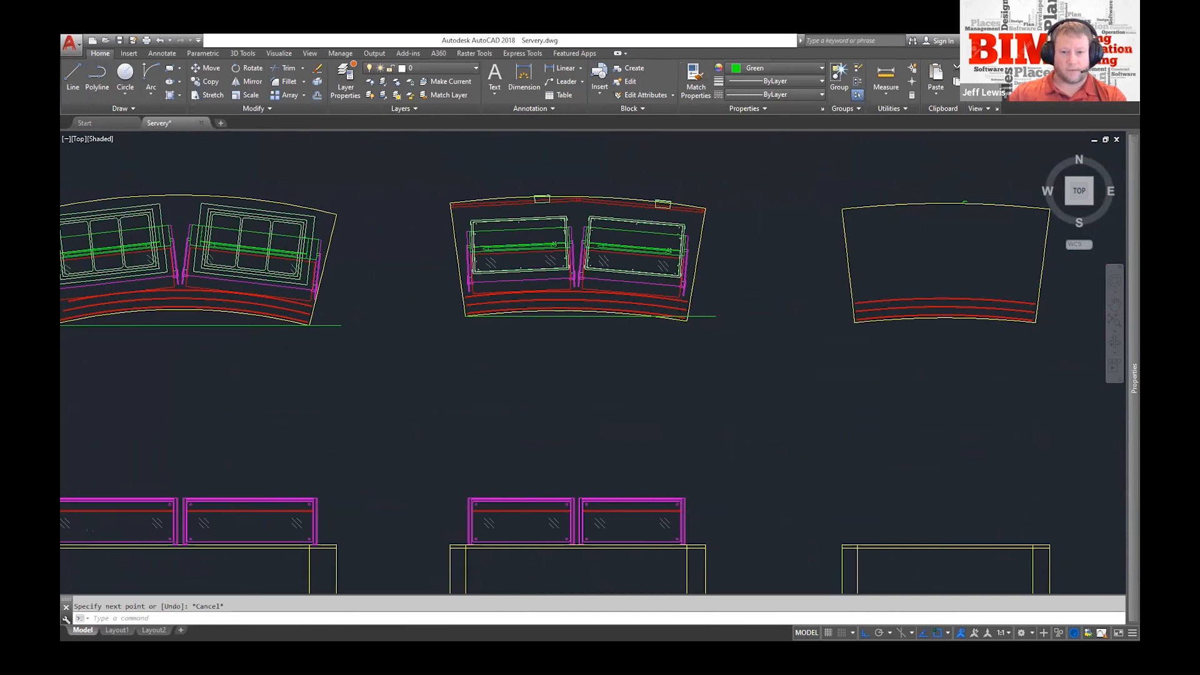
Step: Erase the horizontal lines drawn at the fronts of the ITEM#3 hot counter and ITEM#4 cold counter
scroll(660, 363, "down", 2)
left_click(615, 334)
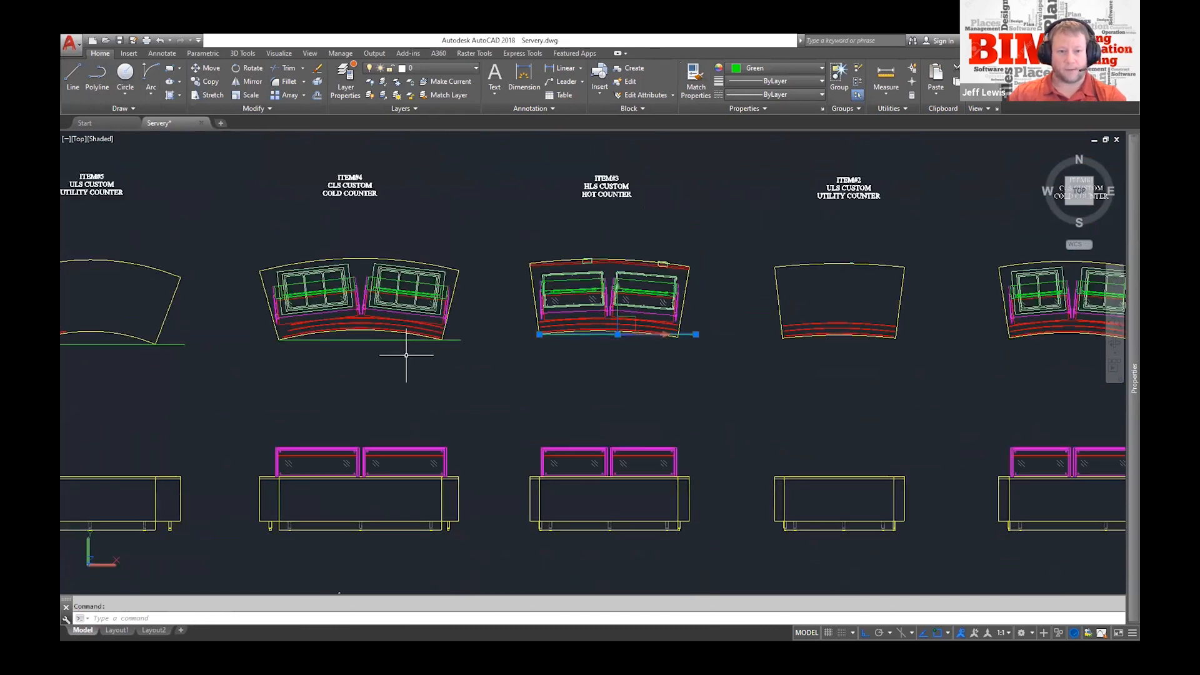
key("Delete")
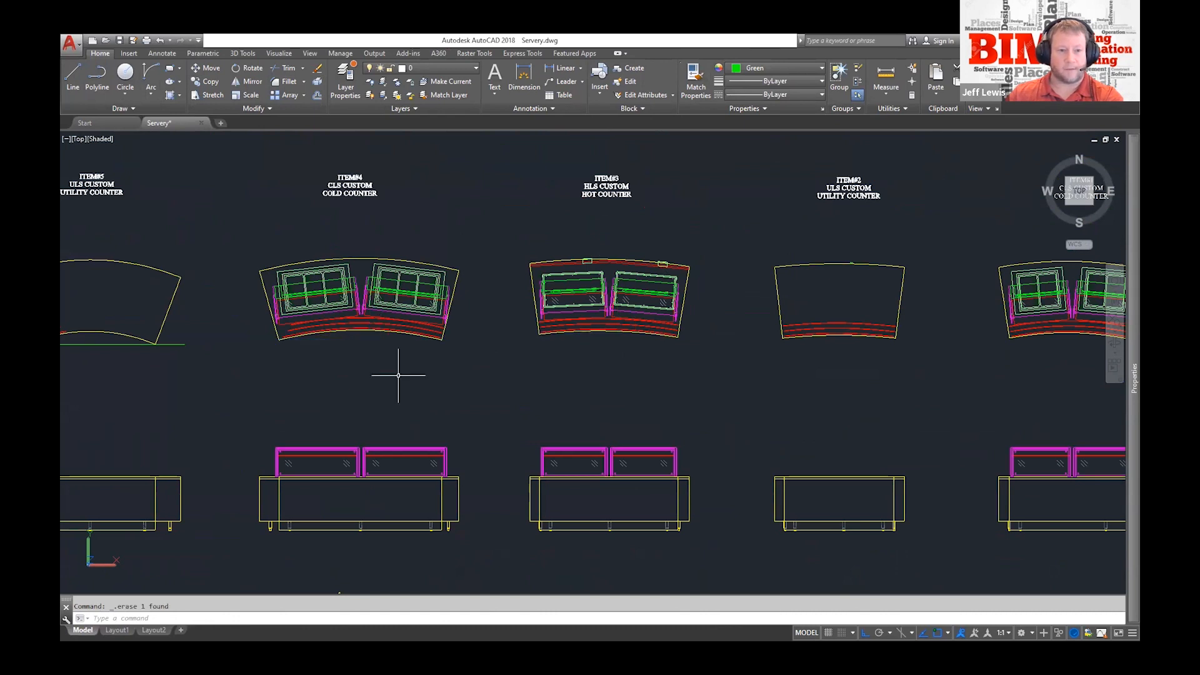
Step: Examine the customer-side counter elevations on sheet 3 and the ITEM#2 and ITEM#3 counters in the curved layout plan
scroll(398, 376, "down", 2)
scroll(397, 376, "down", 2)
middle_click_drag(398, 377, 752, 380)
middle_click_drag(589, 317, 821, 256)
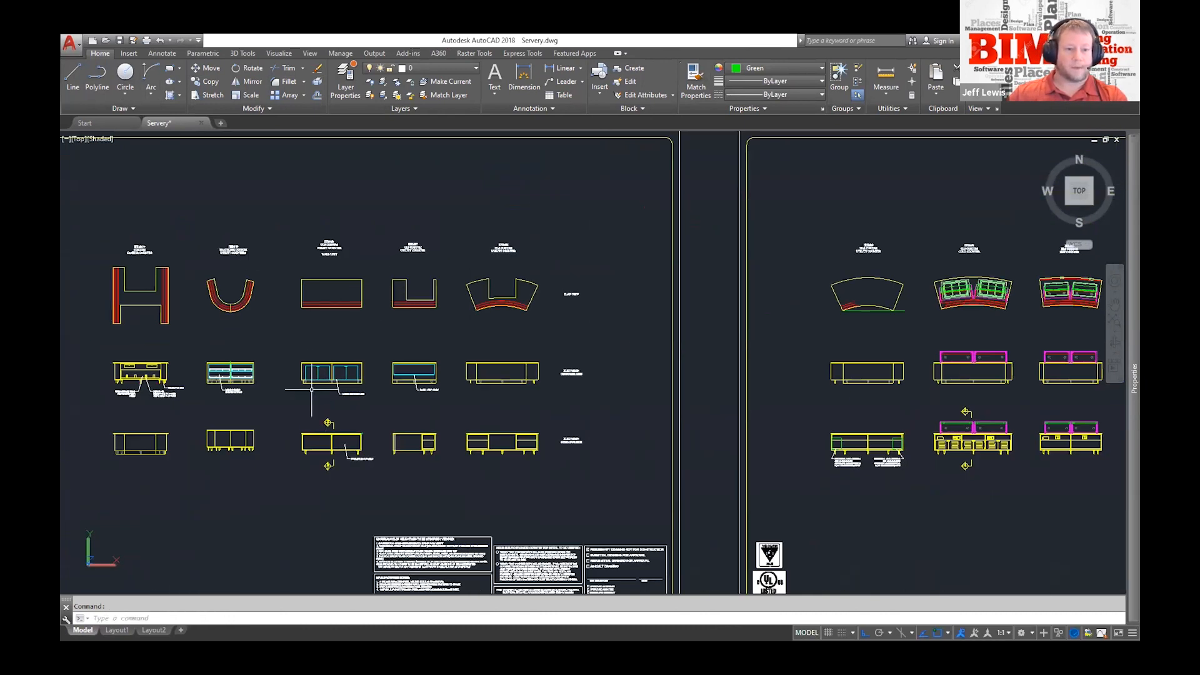
scroll(311, 381, "up", 5)
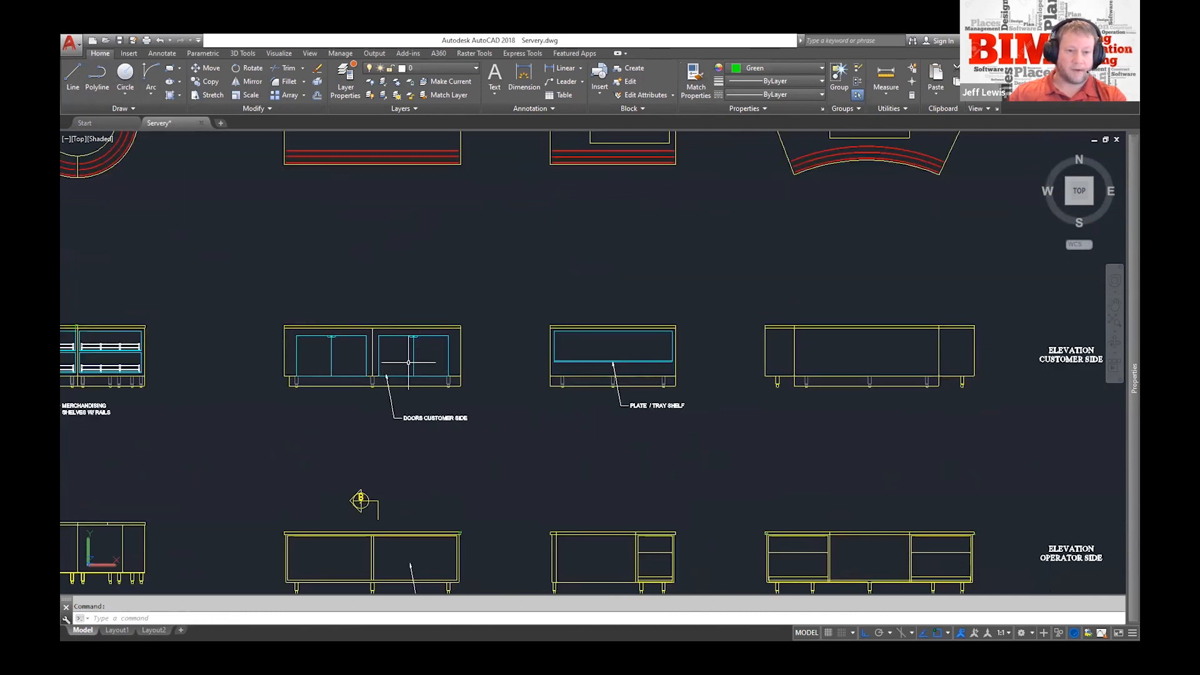
scroll(431, 364, "down", 4)
middle_click_drag(351, 342, 993, 351)
middle_click_drag(249, 330, 537, 290)
scroll(320, 245, "up", 6)
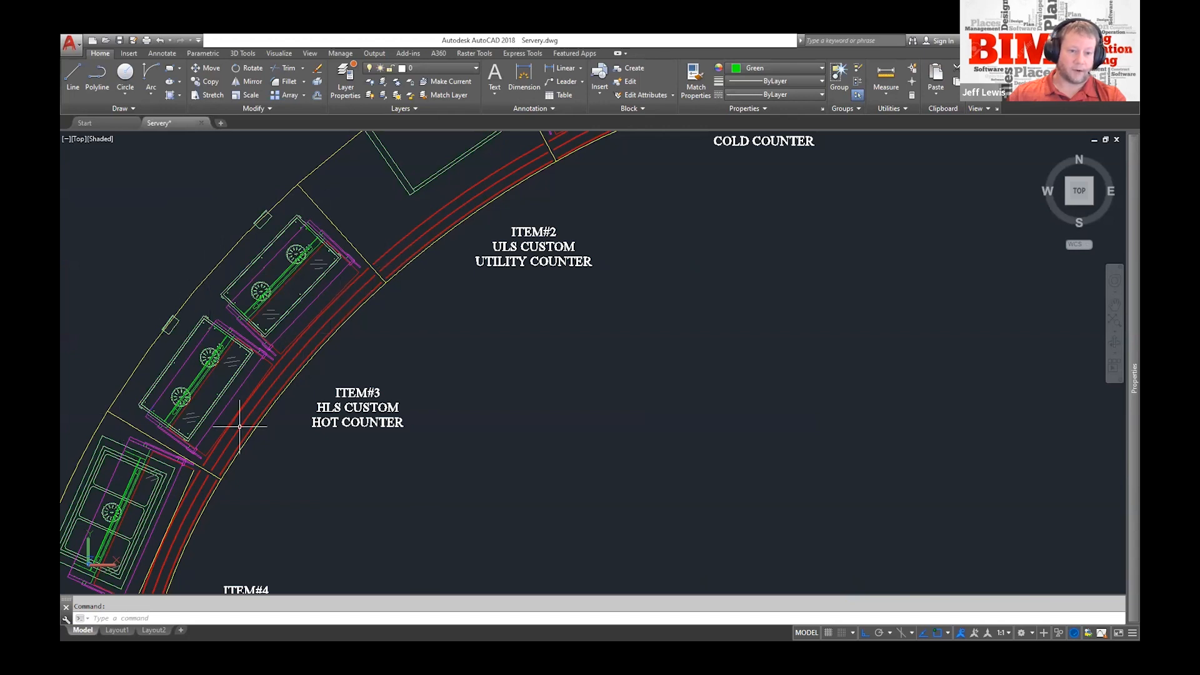
scroll(705, 305, "down", 6)
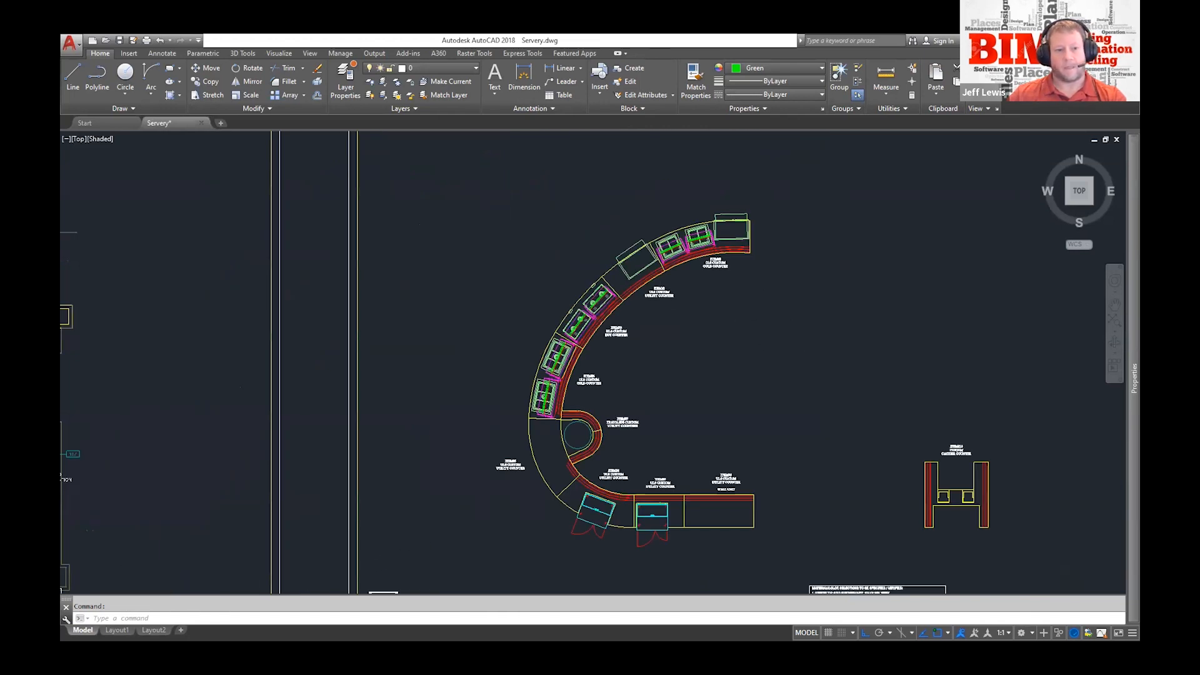
scroll(824, 328, "down", 4)
middle_click_drag(710, 385, 748, 375)
left_click_drag(762, 365, 574, 330)
key("Escape")
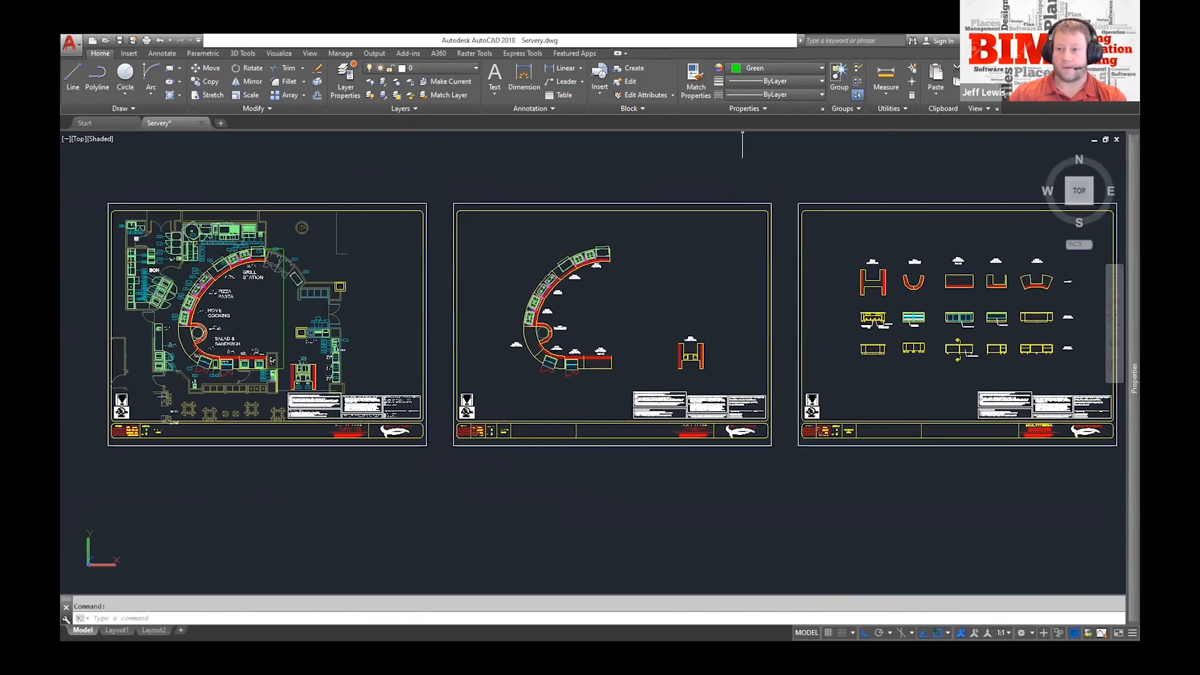
Step: Switch to Revit and open the recent project Servery Project.rvt
left_click(1075, 40)
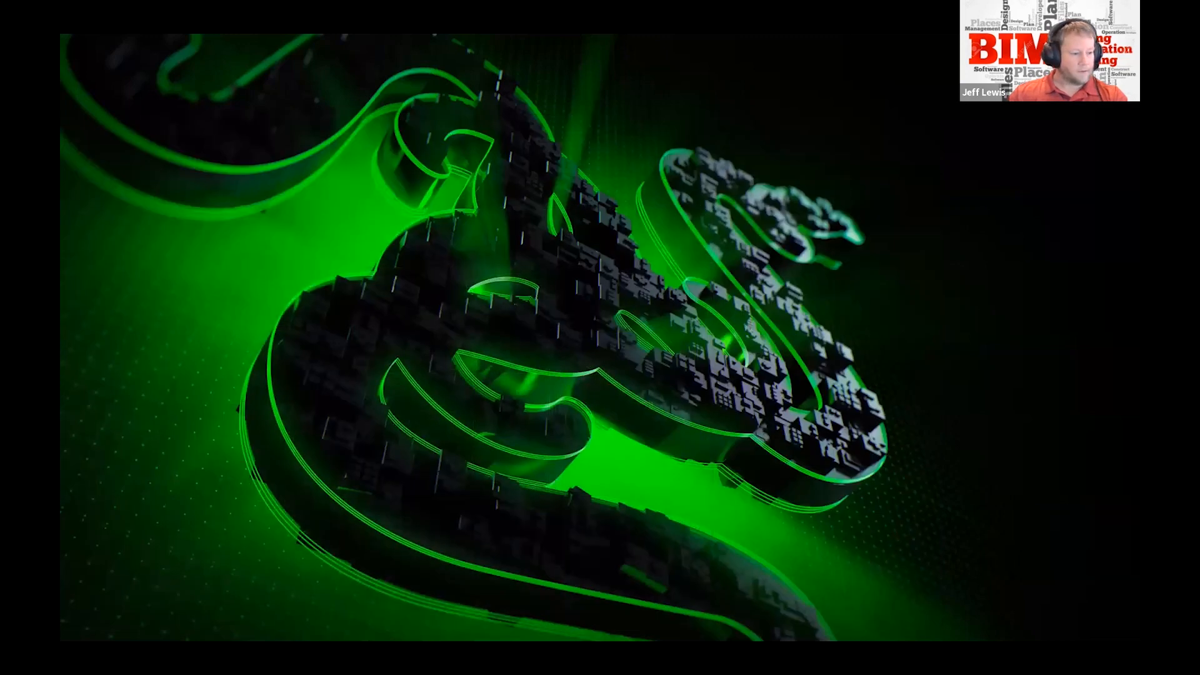
key("alt+Tab")
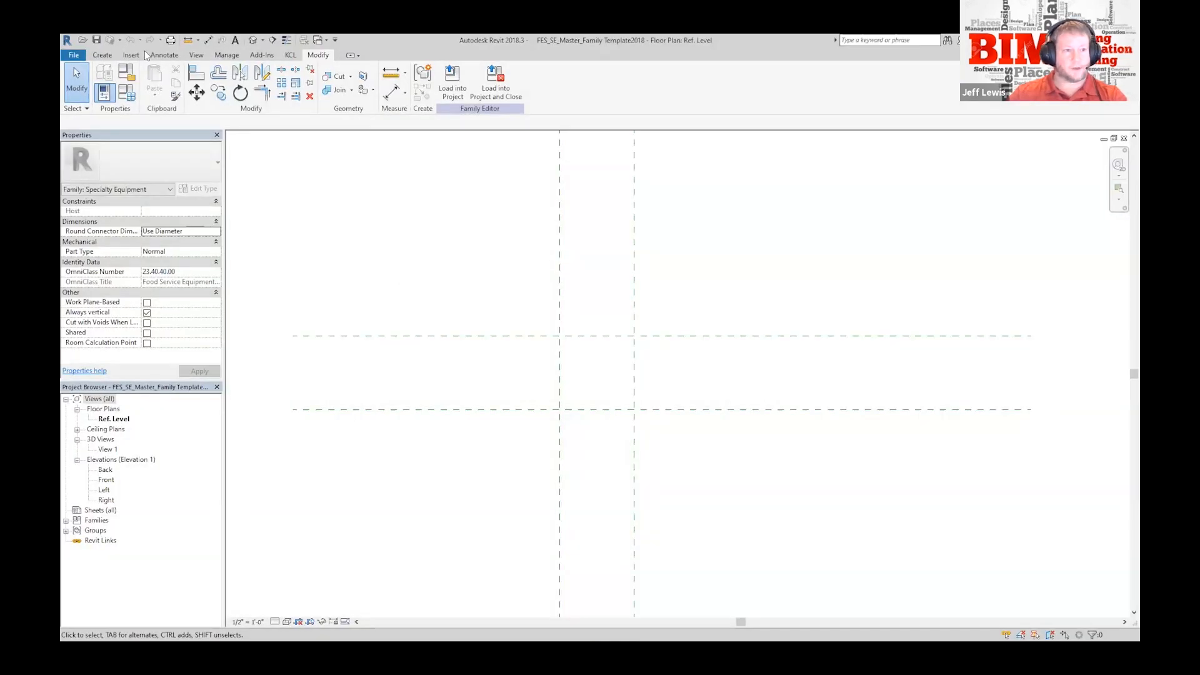
left_click(74, 56)
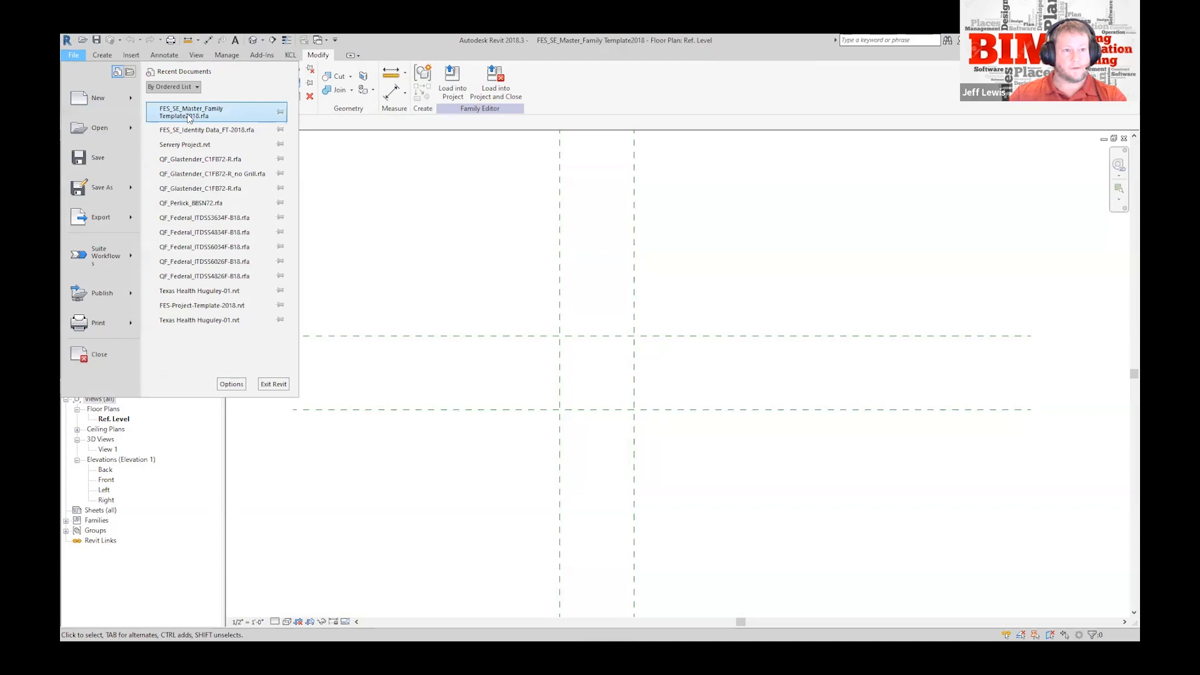
left_click(195, 147)
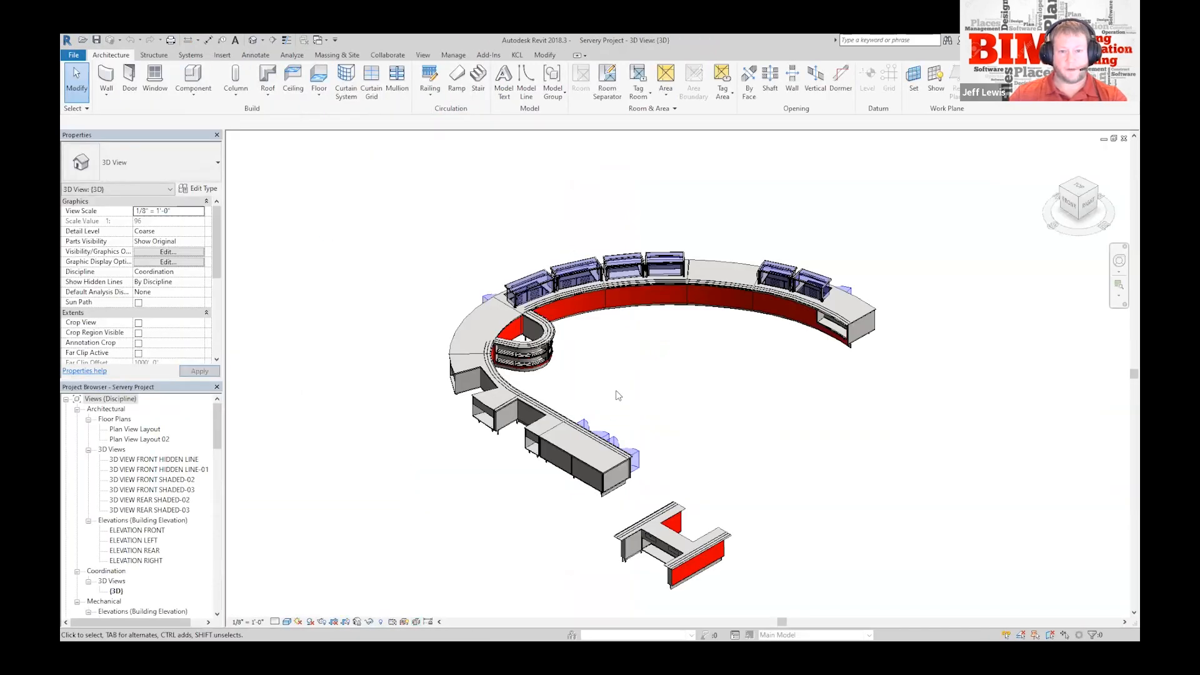
Step: Open the freestanding H-shaped Item 10 counter's family for editing from the project's 3D view and look at its open side
middle_click_drag(671, 375, 705, 323, "shift")
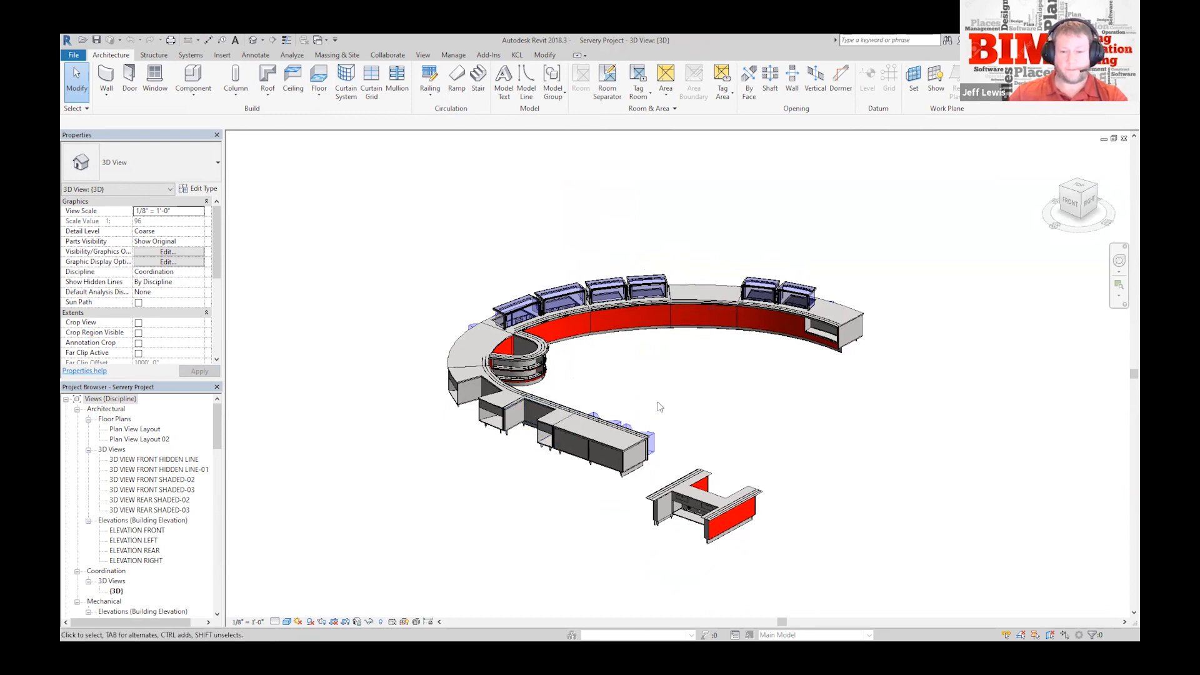
left_click(747, 493)
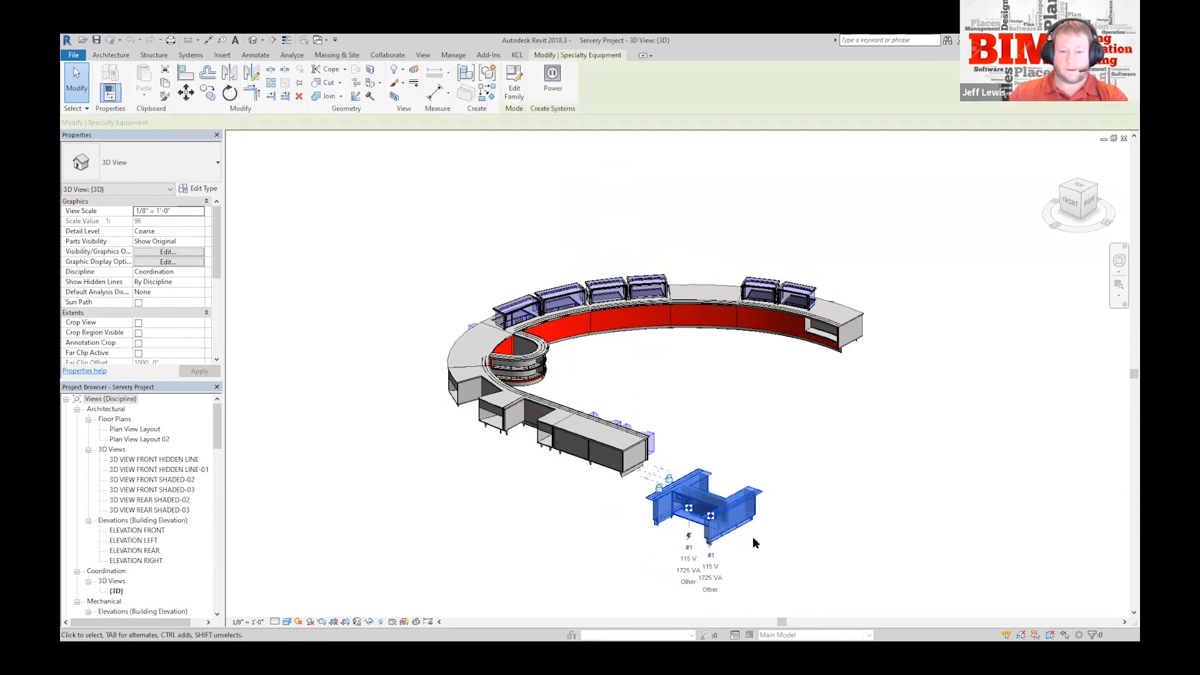
left_click(685, 555)
scroll(685, 550, "up", 3)
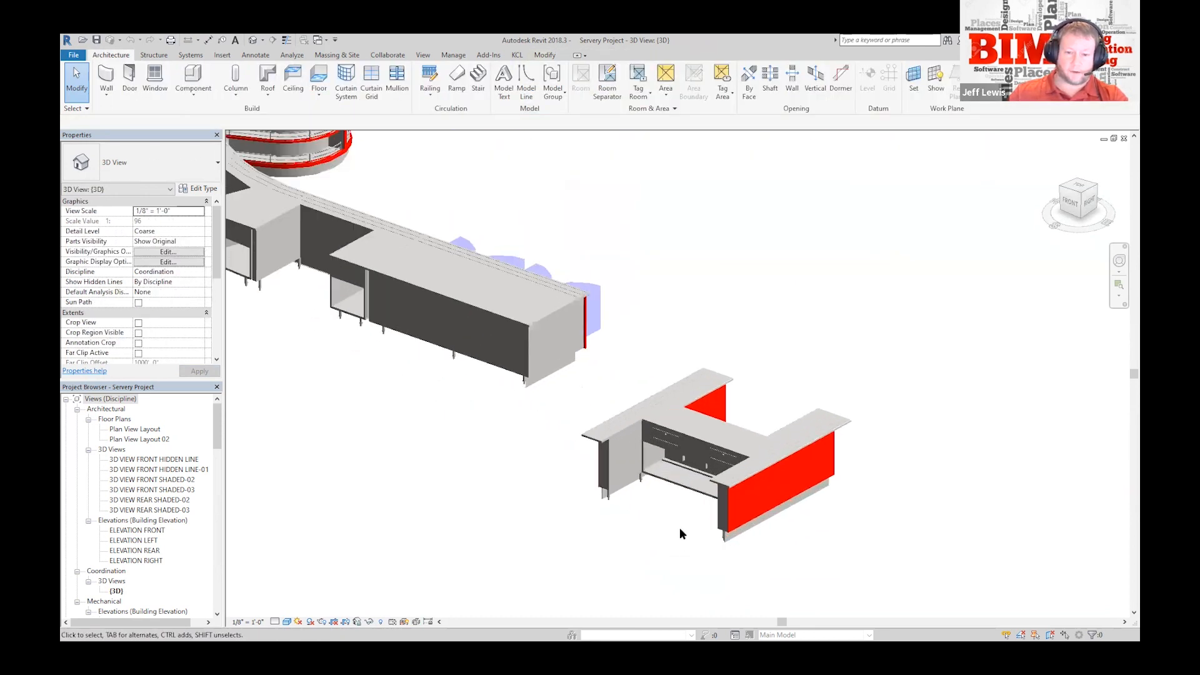
left_click(697, 440)
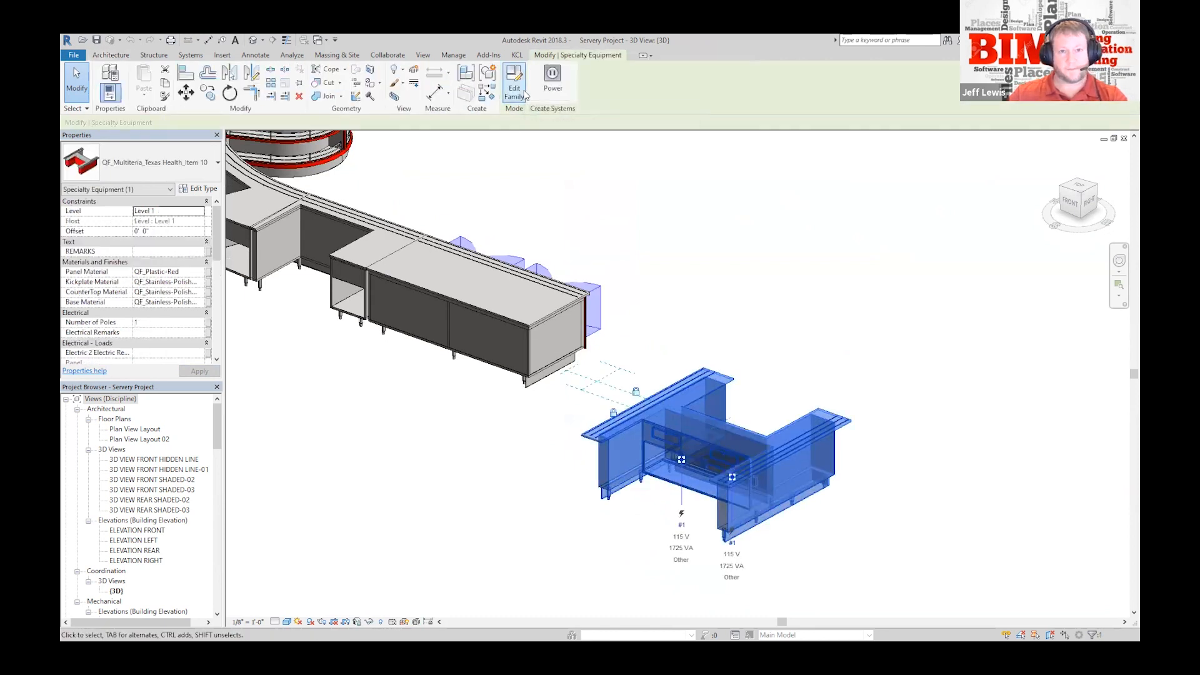
left_click(524, 94)
middle_click_drag(628, 312, 589, 361, "shift")
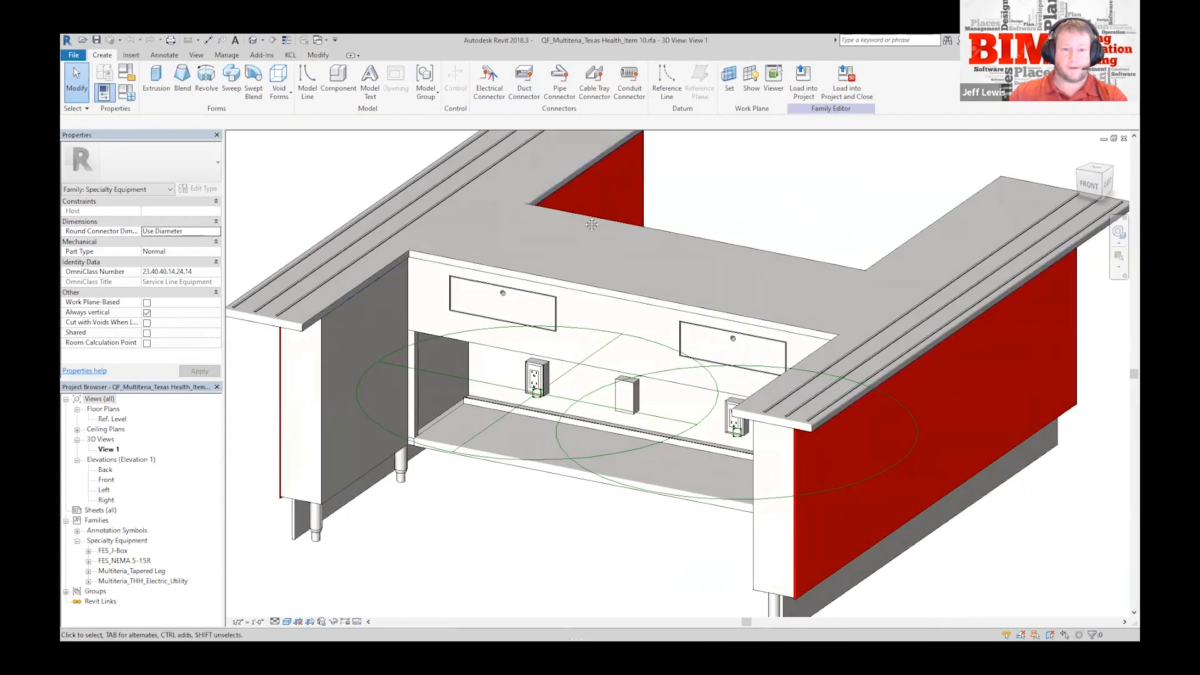
middle_click_drag(592, 225, 612, 160)
middle_click_drag(595, 205, 598, 263)
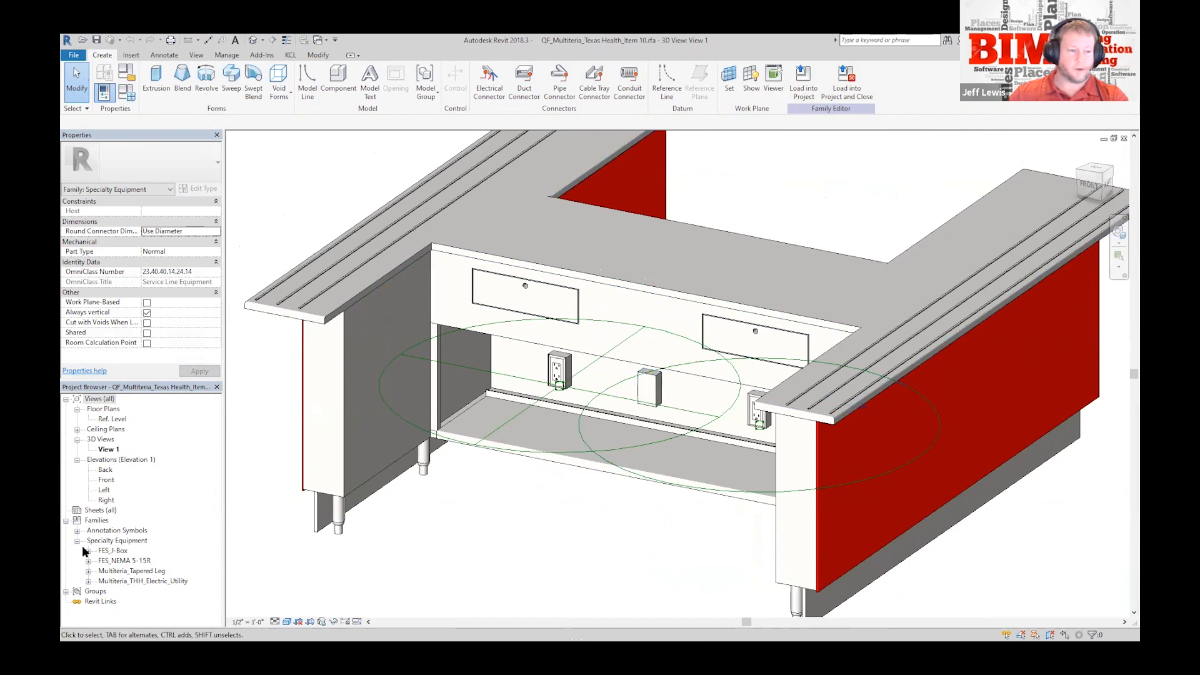
Step: In the Ref. Level floor plan, check the BACK reference plane and the linework at the countertop's back corner
double_click(113, 419)
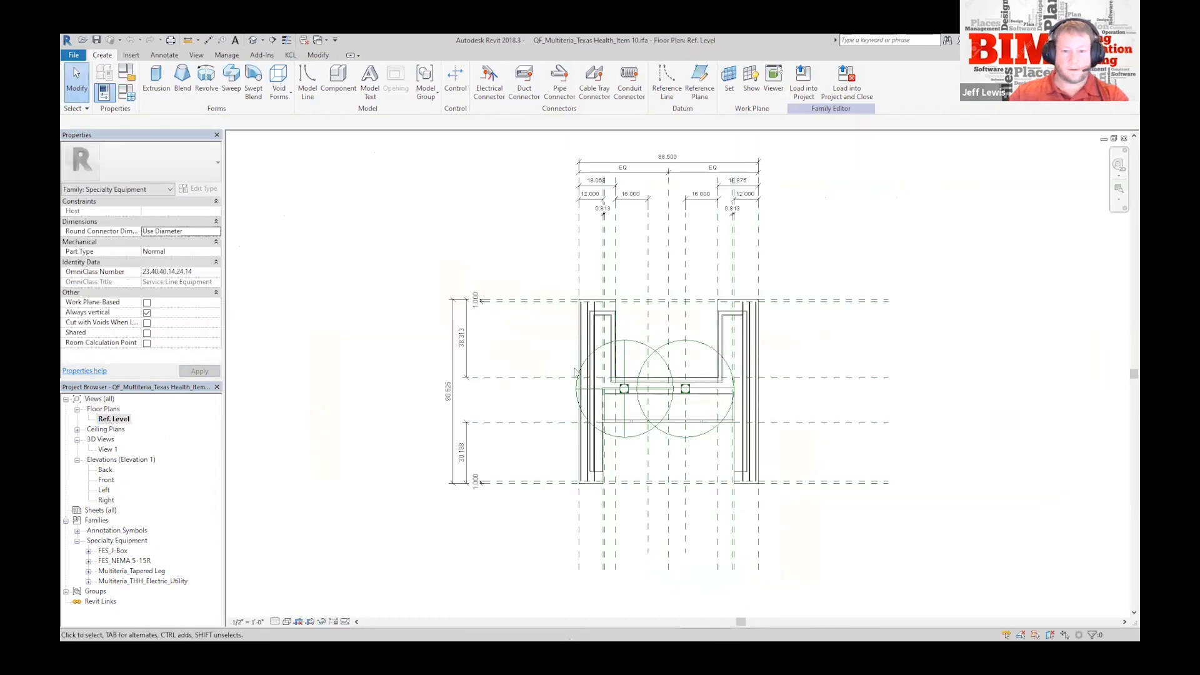
scroll(621, 310, "up", 3)
left_click(501, 299)
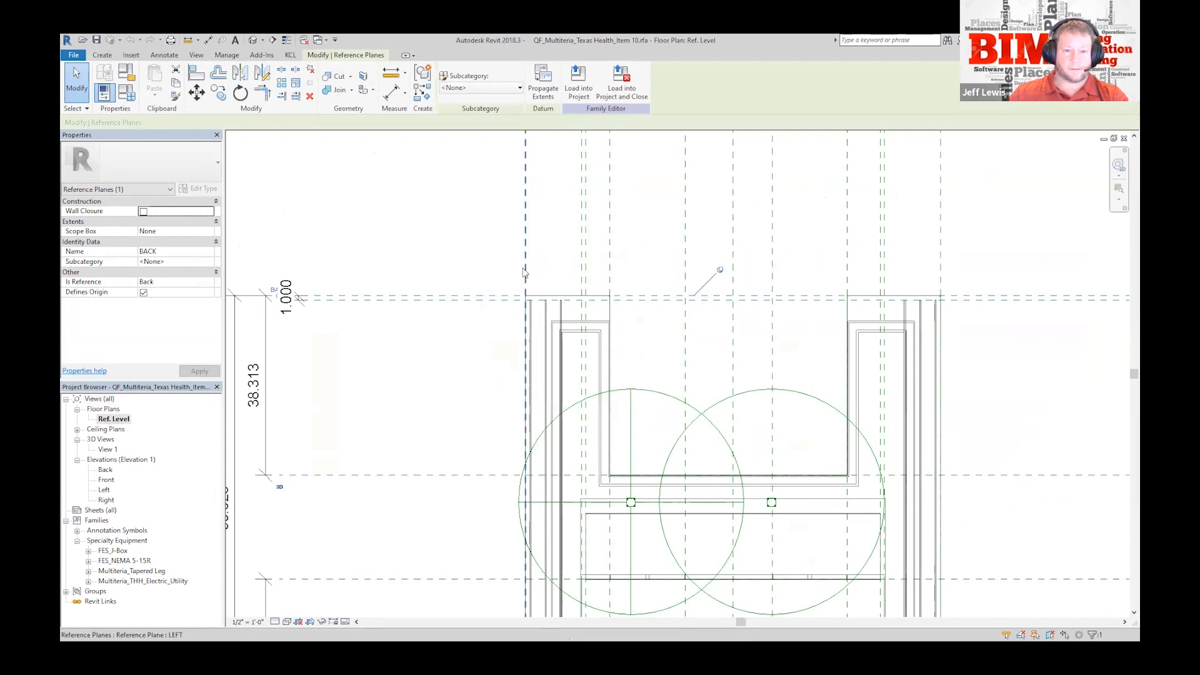
left_click(635, 326)
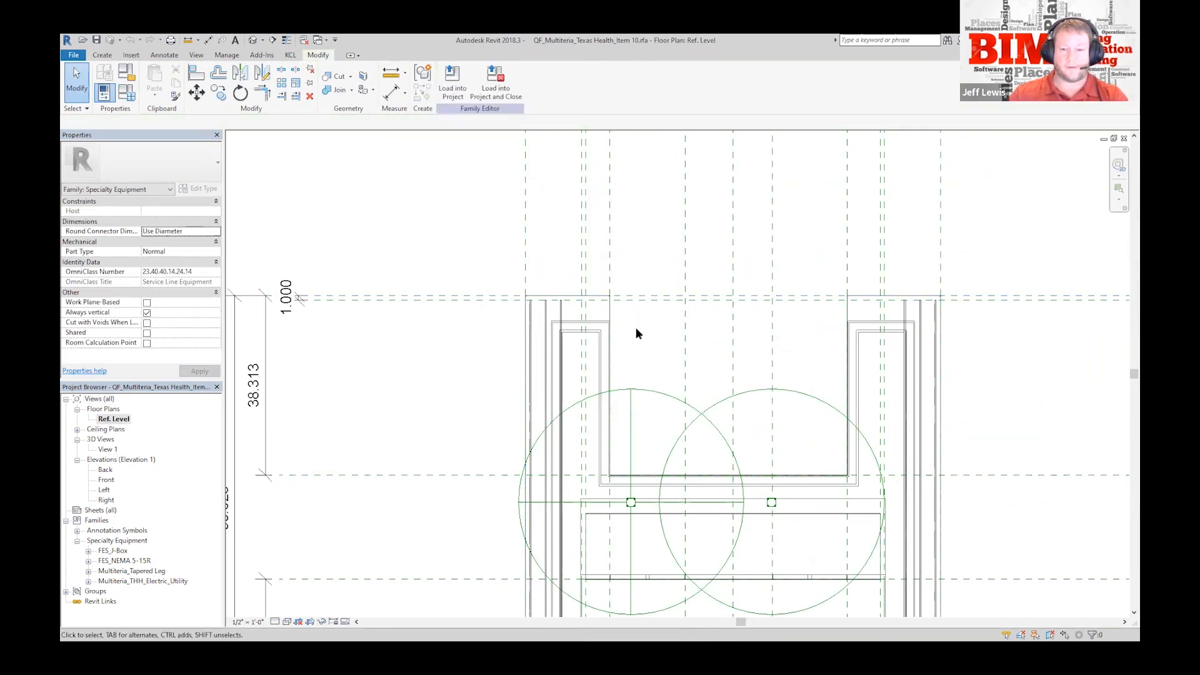
scroll(636, 328, "down", 3)
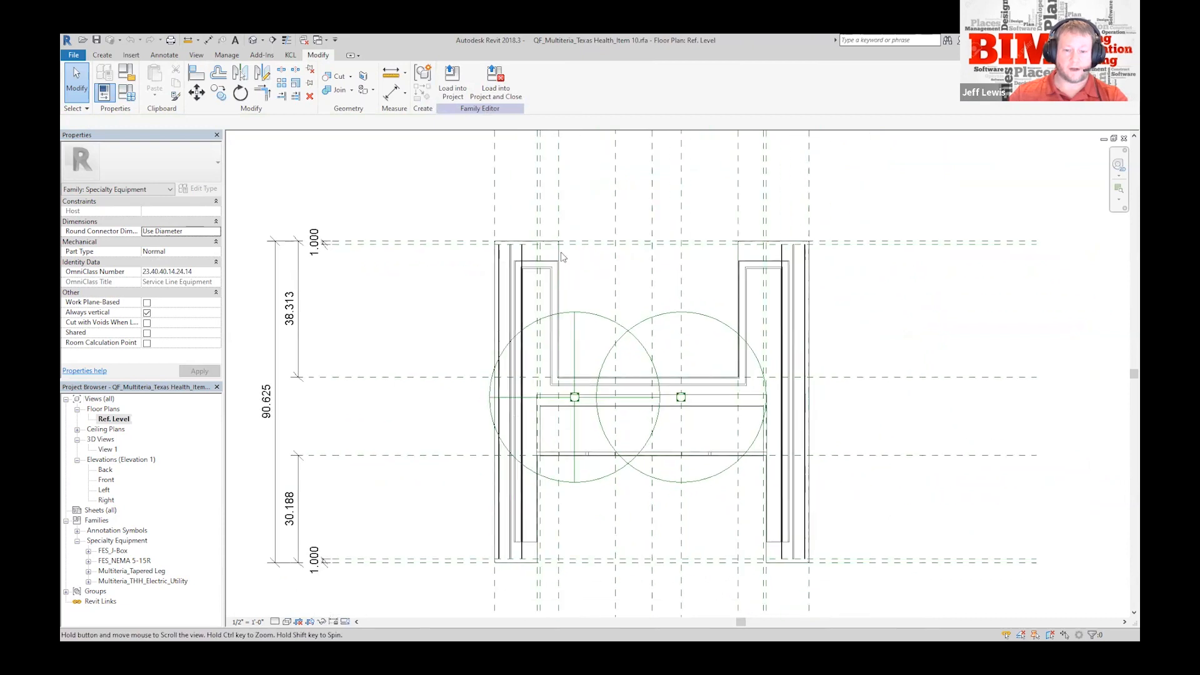
scroll(467, 213, "up", 3)
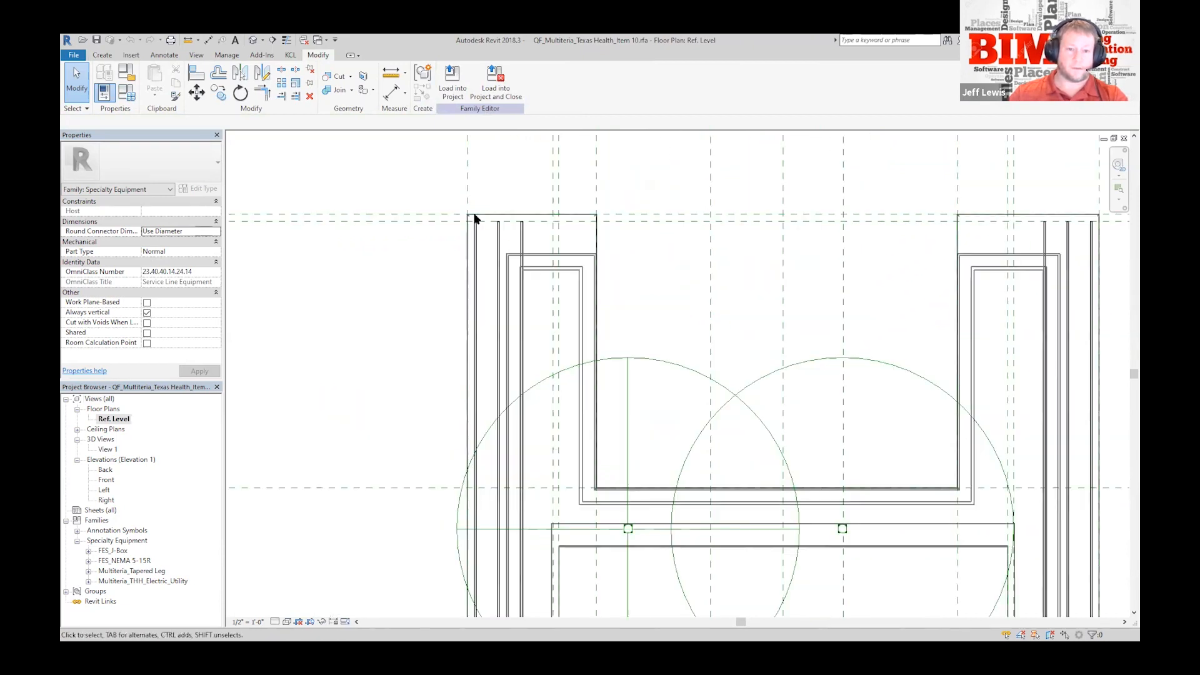
scroll(453, 212, "up", 2)
Step: In the 3D view View 1, inspect the element visibility settings of the counter's stainless base extrusion without changing them
double_click(108, 448)
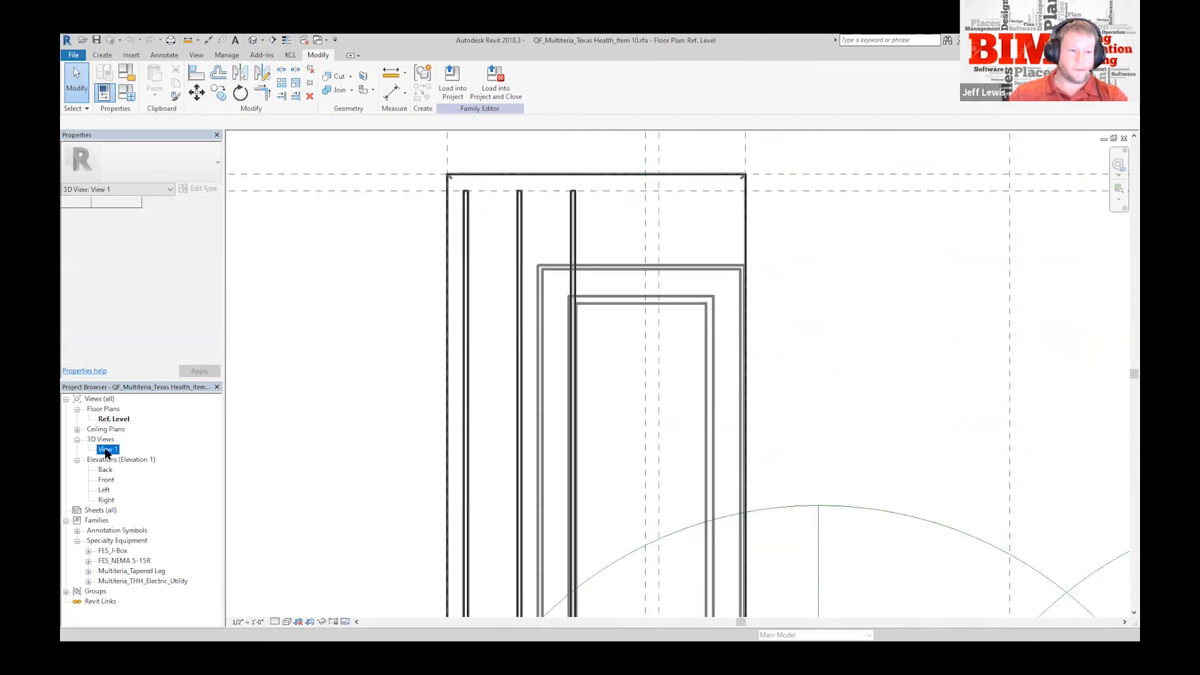
left_click(432, 298)
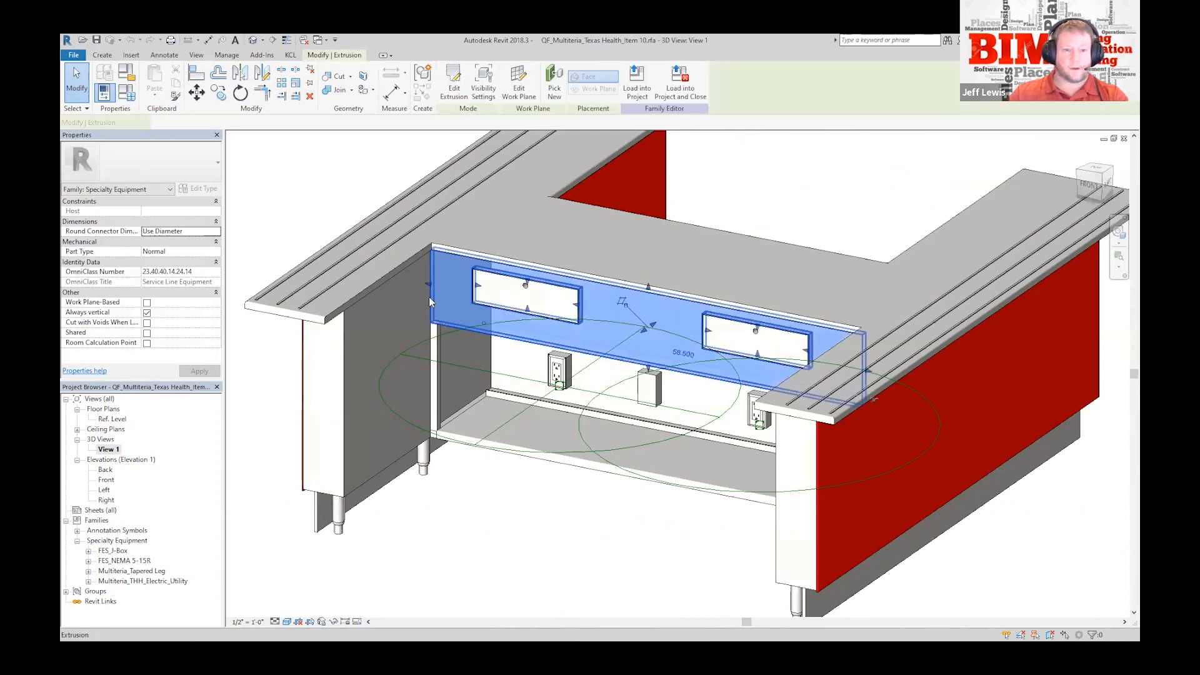
left_click(343, 339)
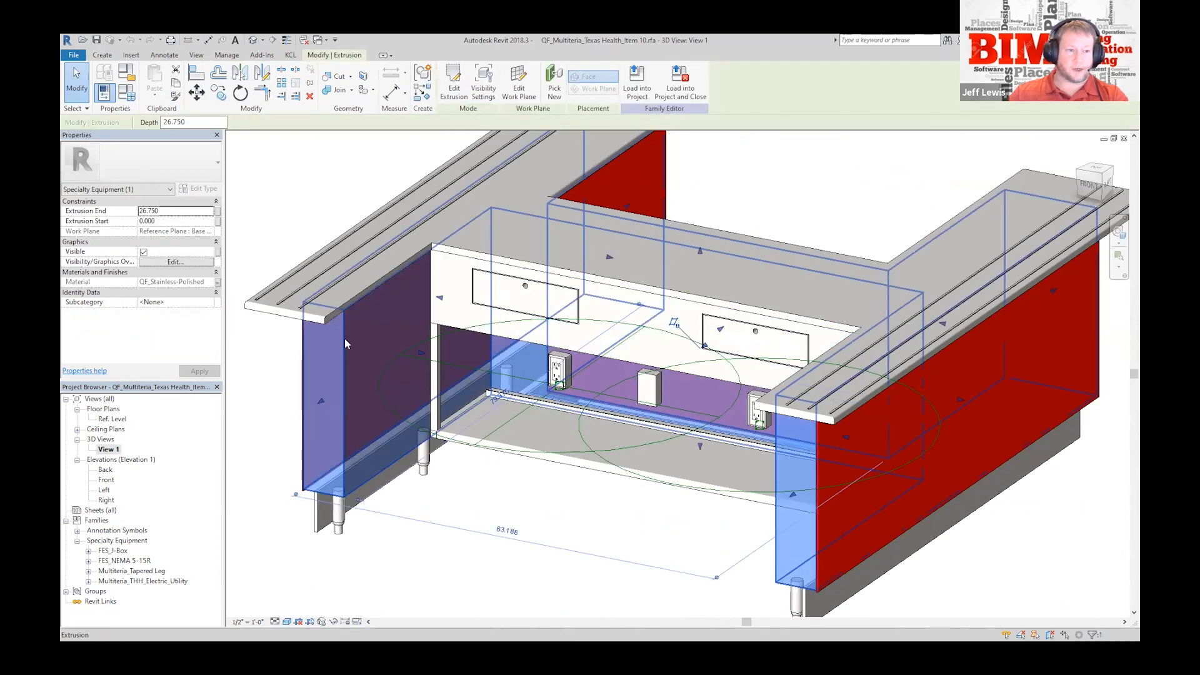
left_click(176, 262)
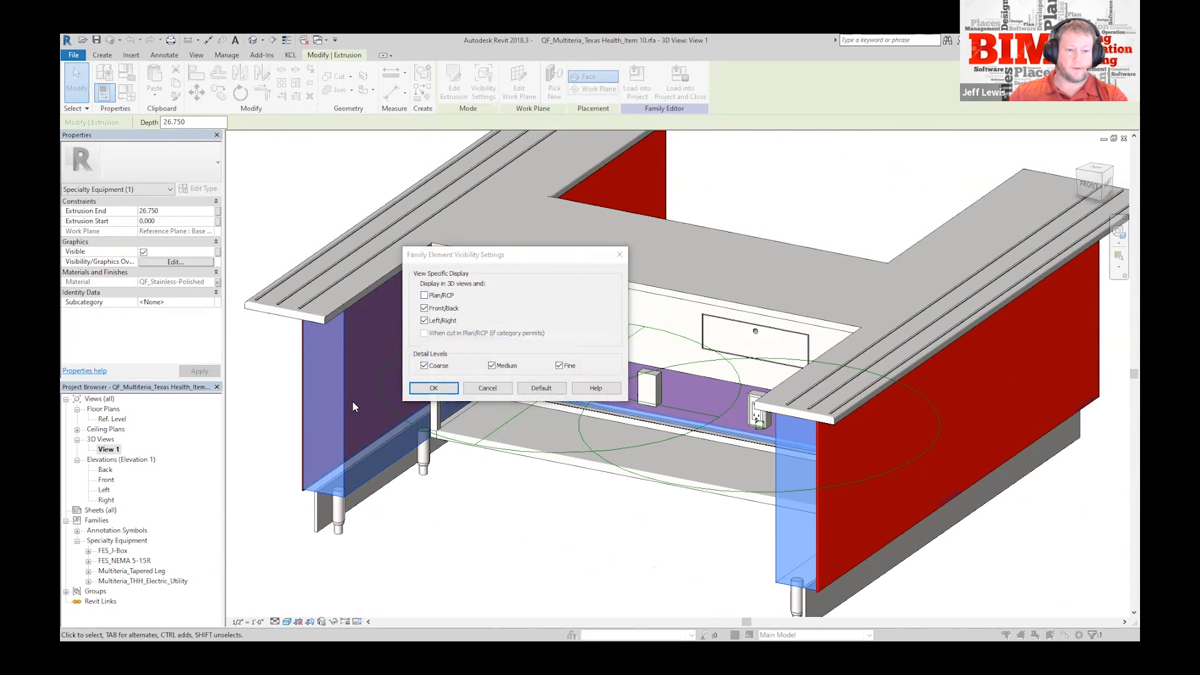
left_click(504, 388)
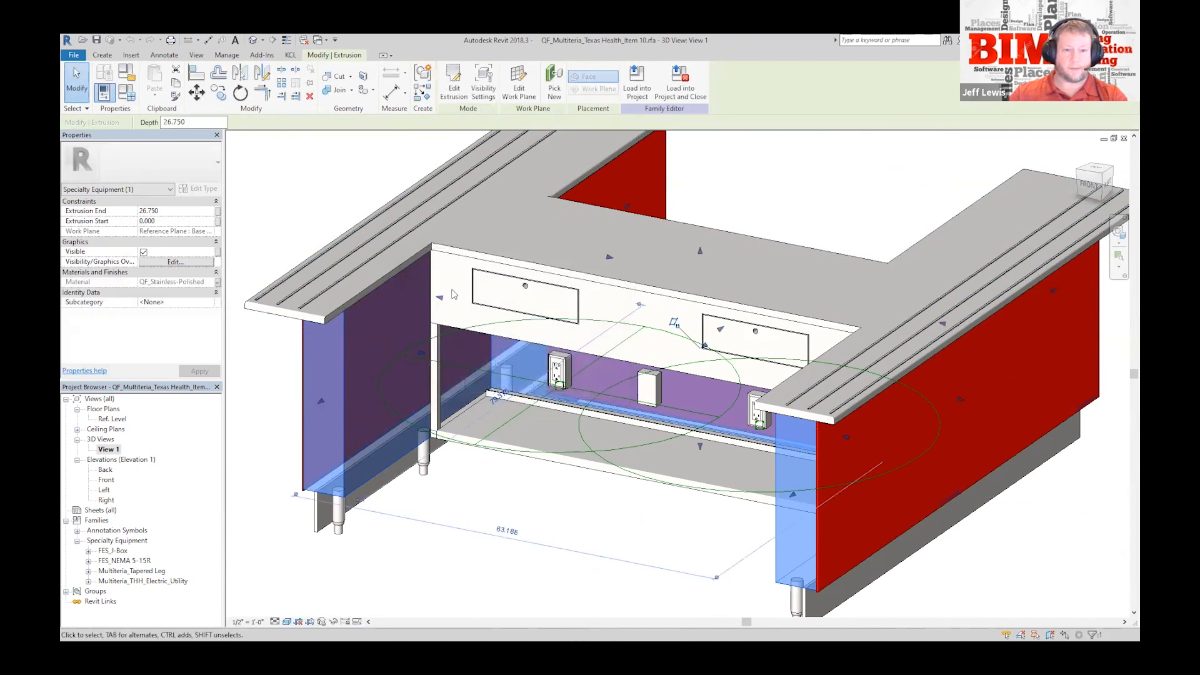
key("Escape")
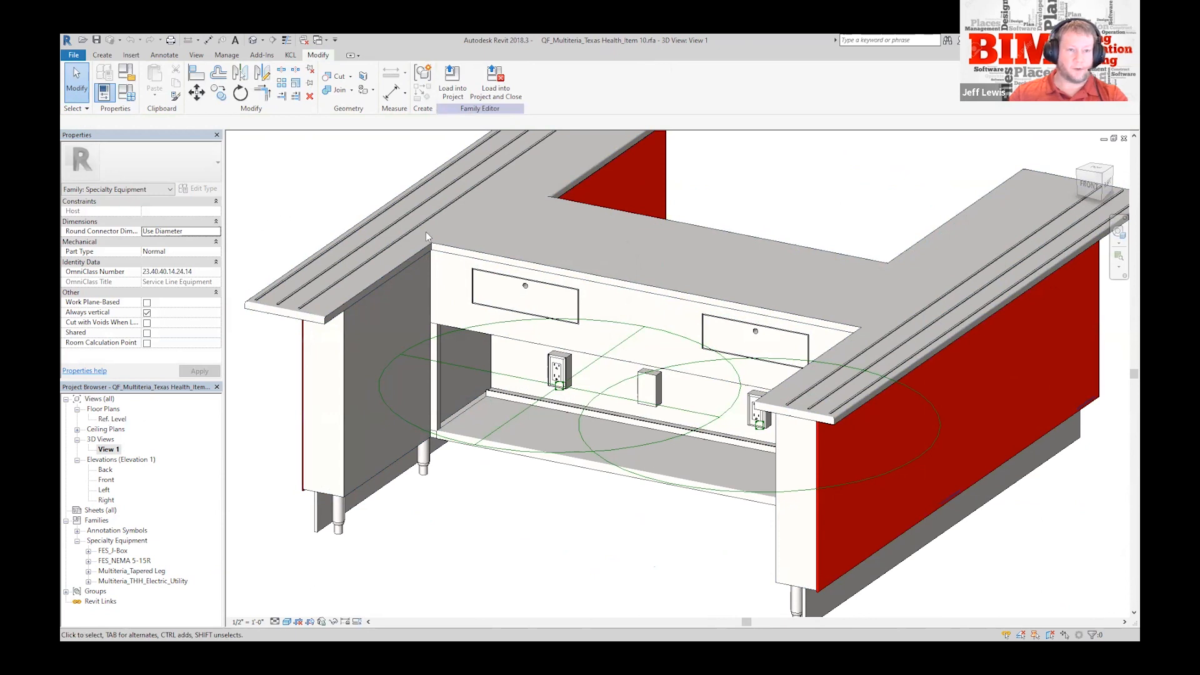
Step: Return to the Ref. Level floor plan, check a tray-slide symbolic line, and set the view's visual style to Hidden Line
double_click(112, 419)
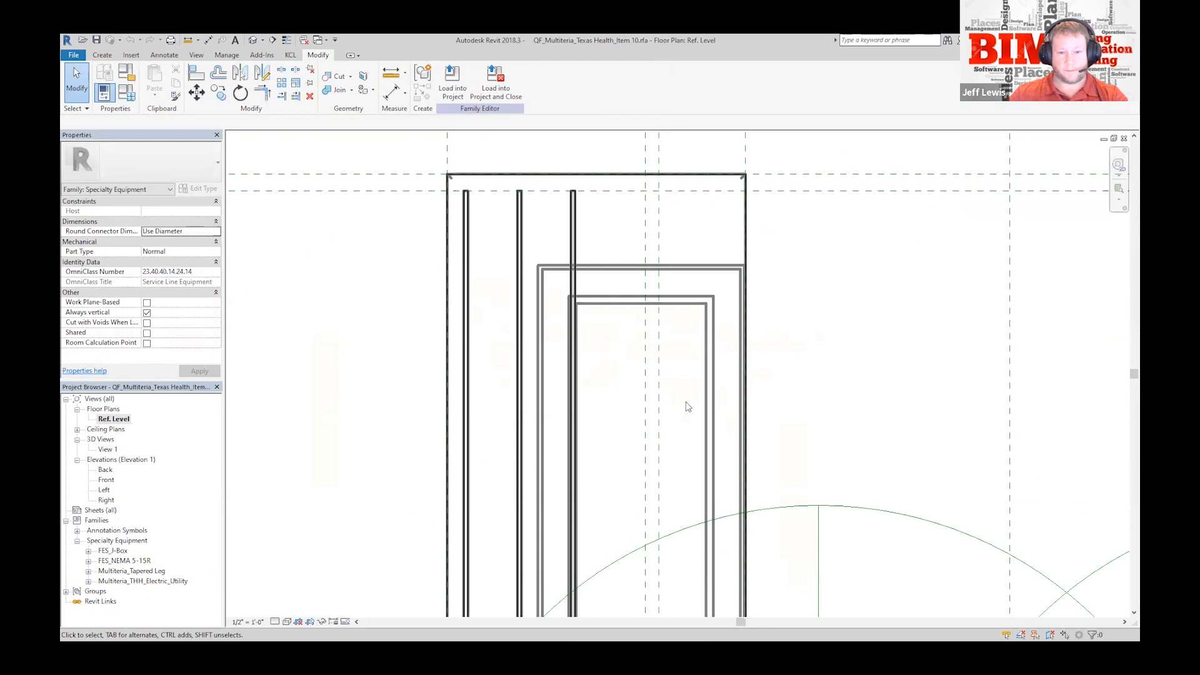
left_click(573, 282)
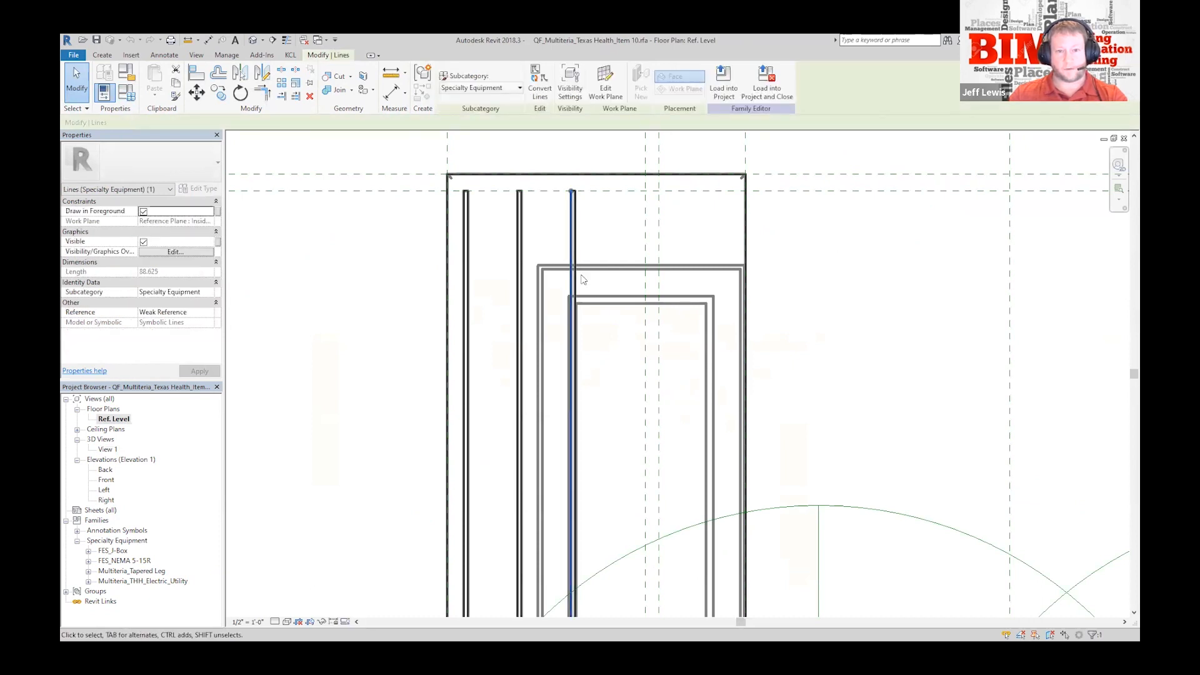
scroll(581, 202, "up", 2)
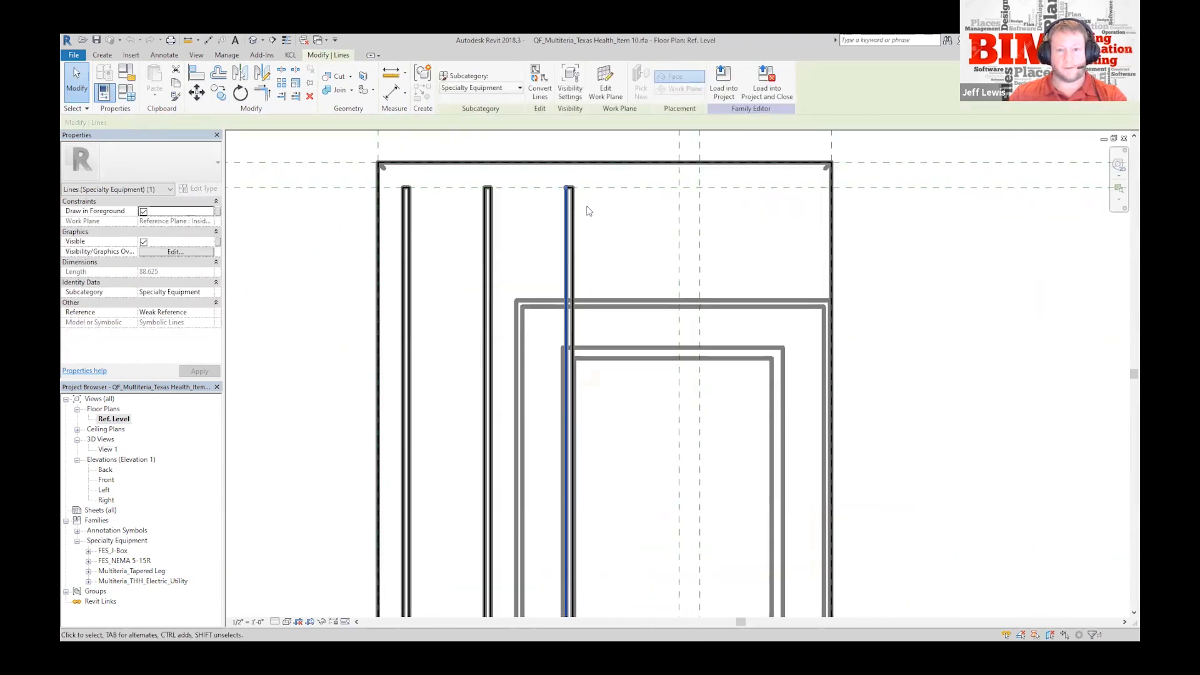
scroll(550, 263, "down", 3)
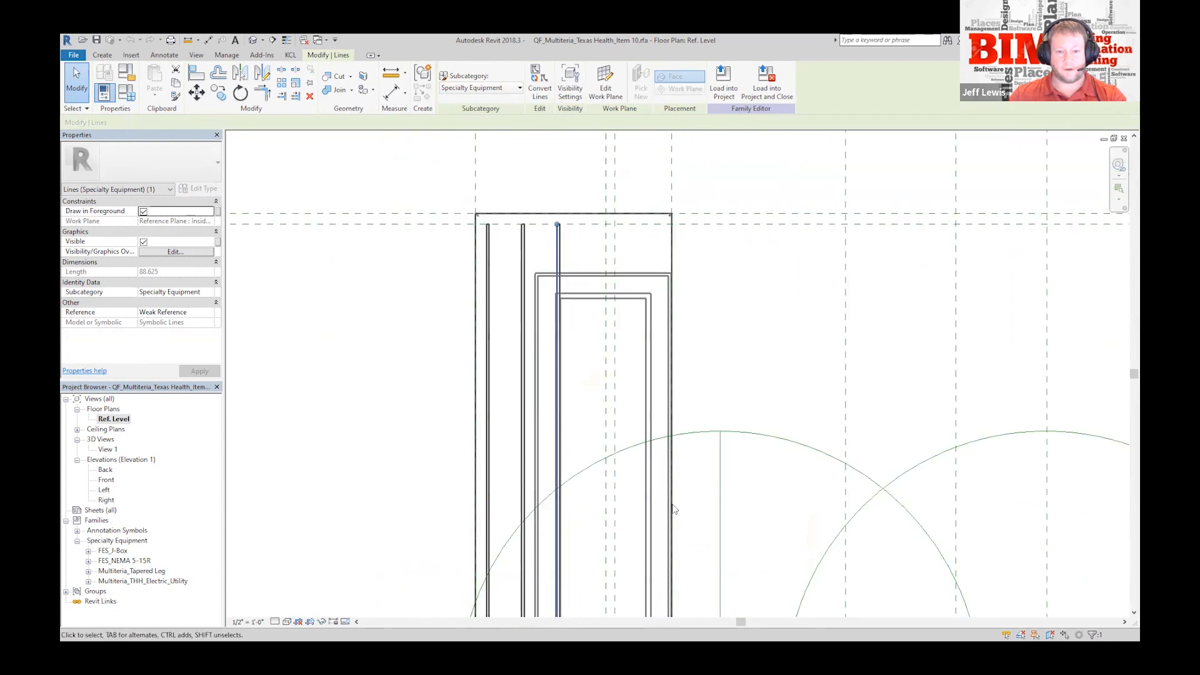
left_click(286, 622)
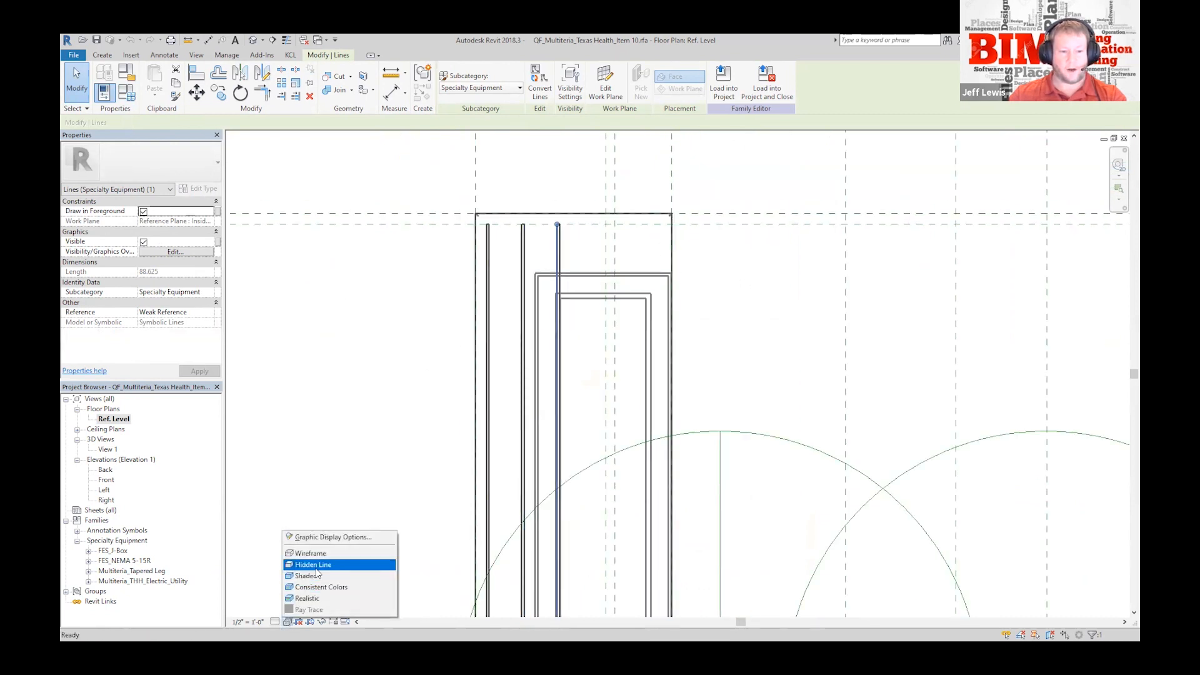
left_click(317, 575)
left_click(723, 305)
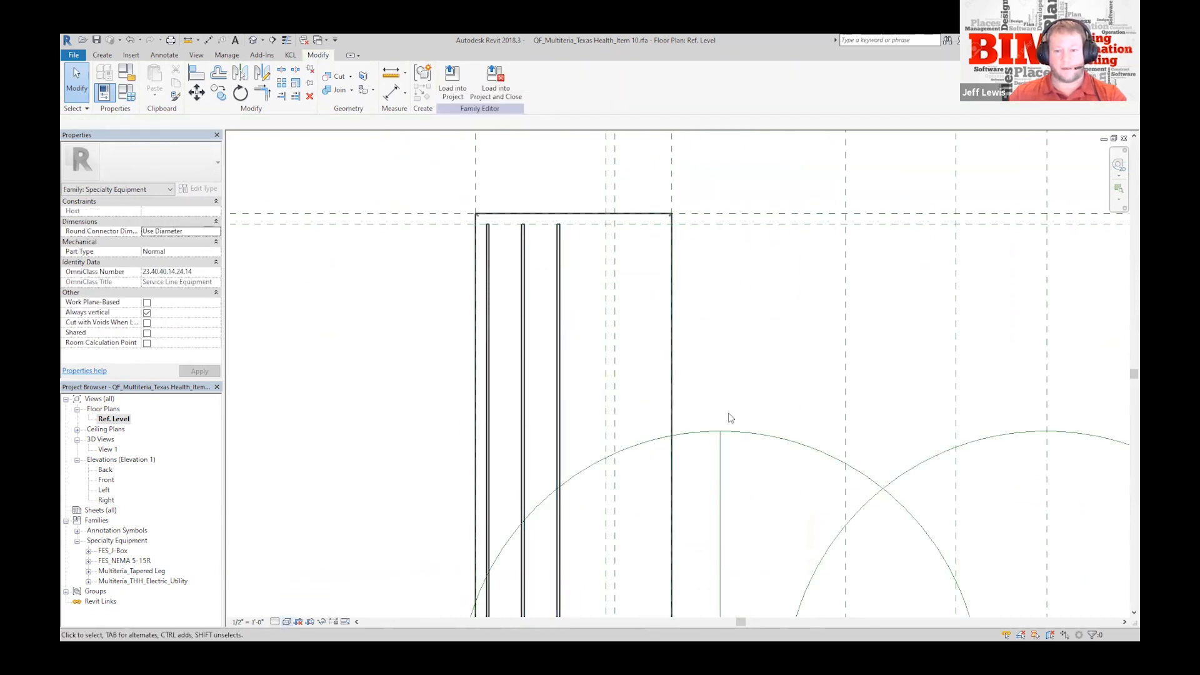
Step: Inspect the subcategory of a tray-slide symbolic line on the countertop and where the Symbolic Line tool is found
scroll(563, 323, "up", 2)
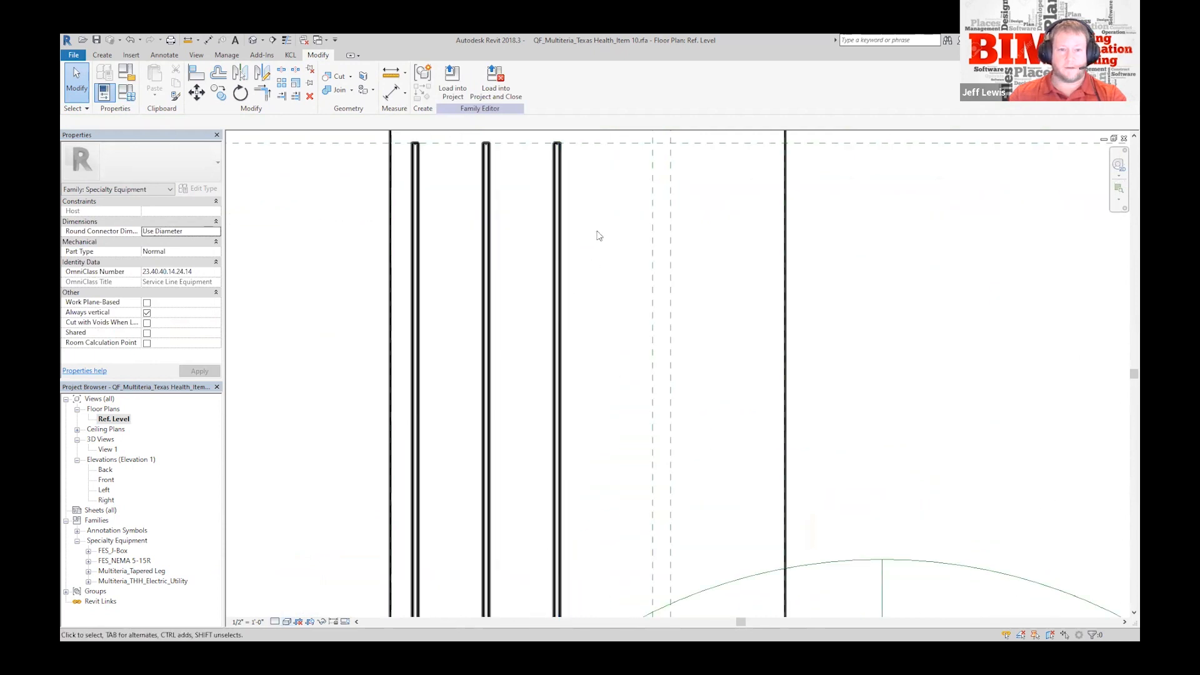
left_click(556, 204)
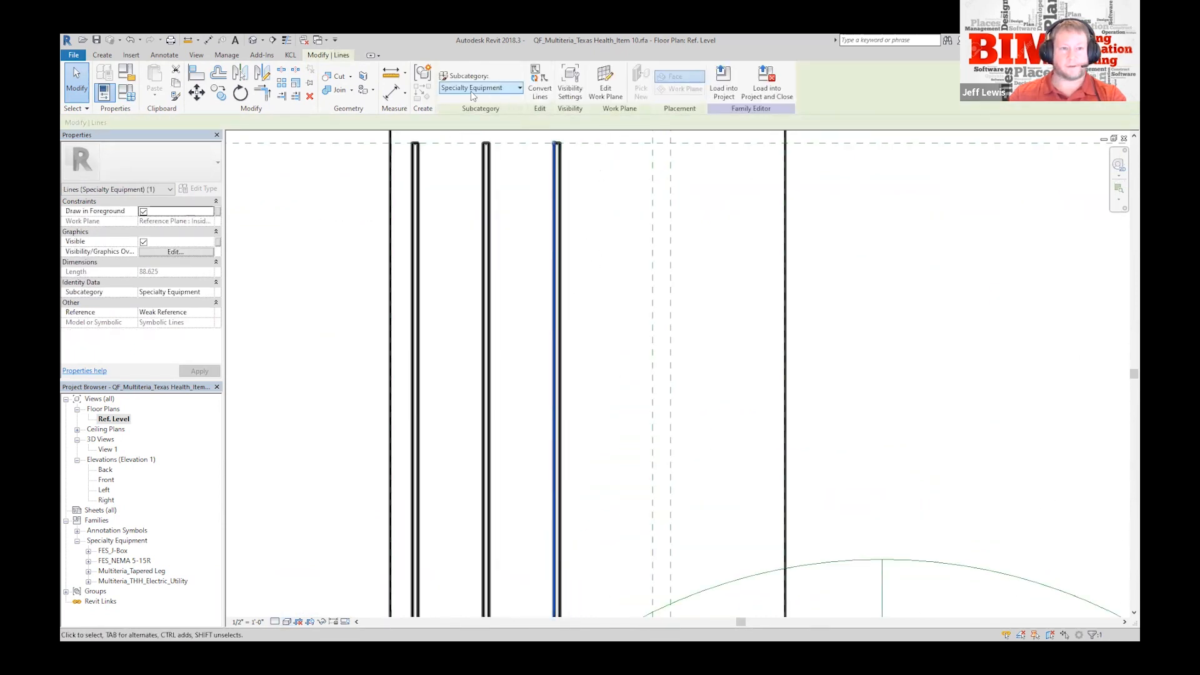
left_click(164, 55)
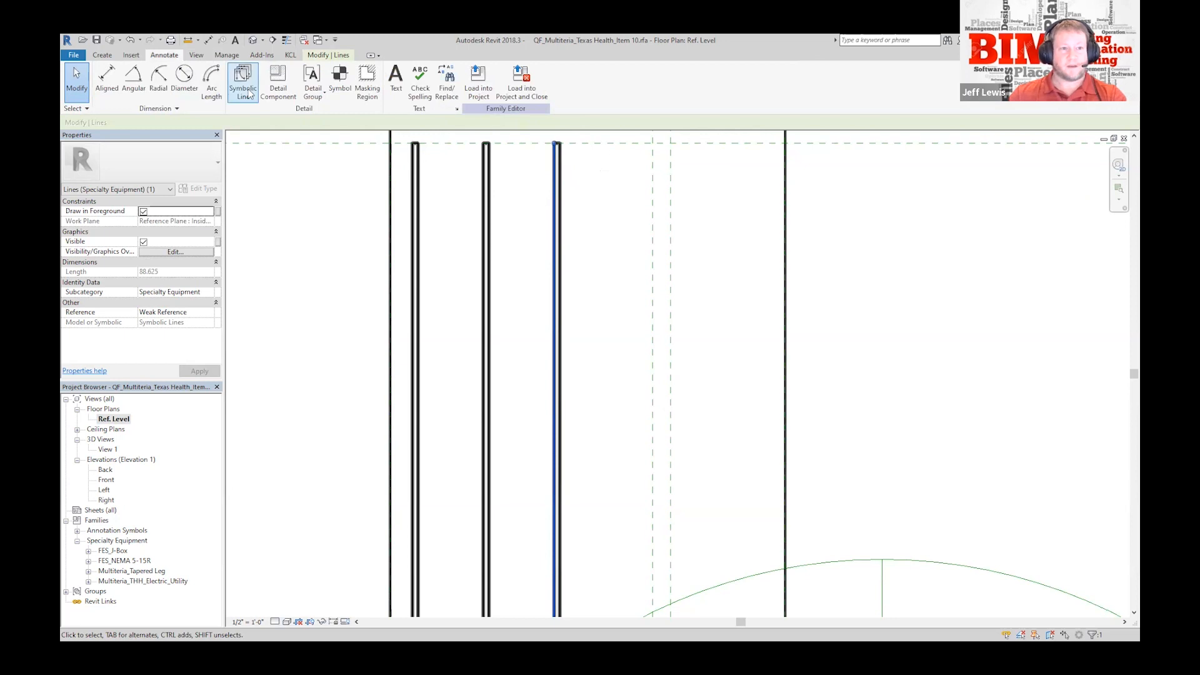
left_click(326, 56)
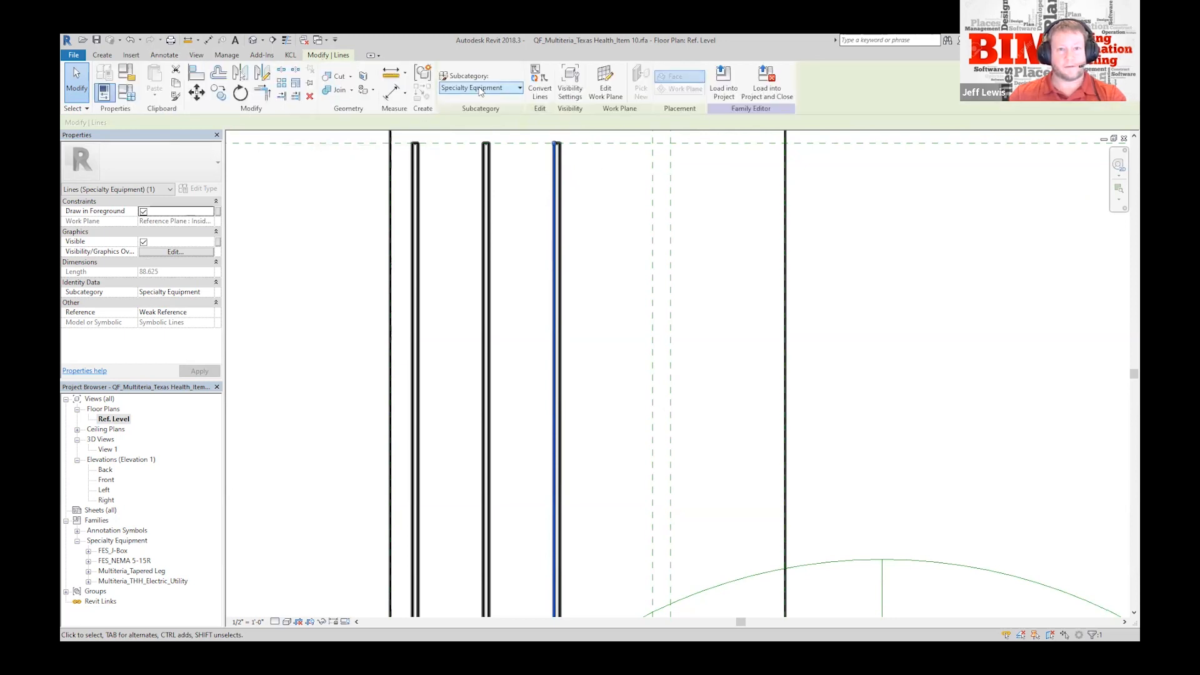
left_click(618, 261)
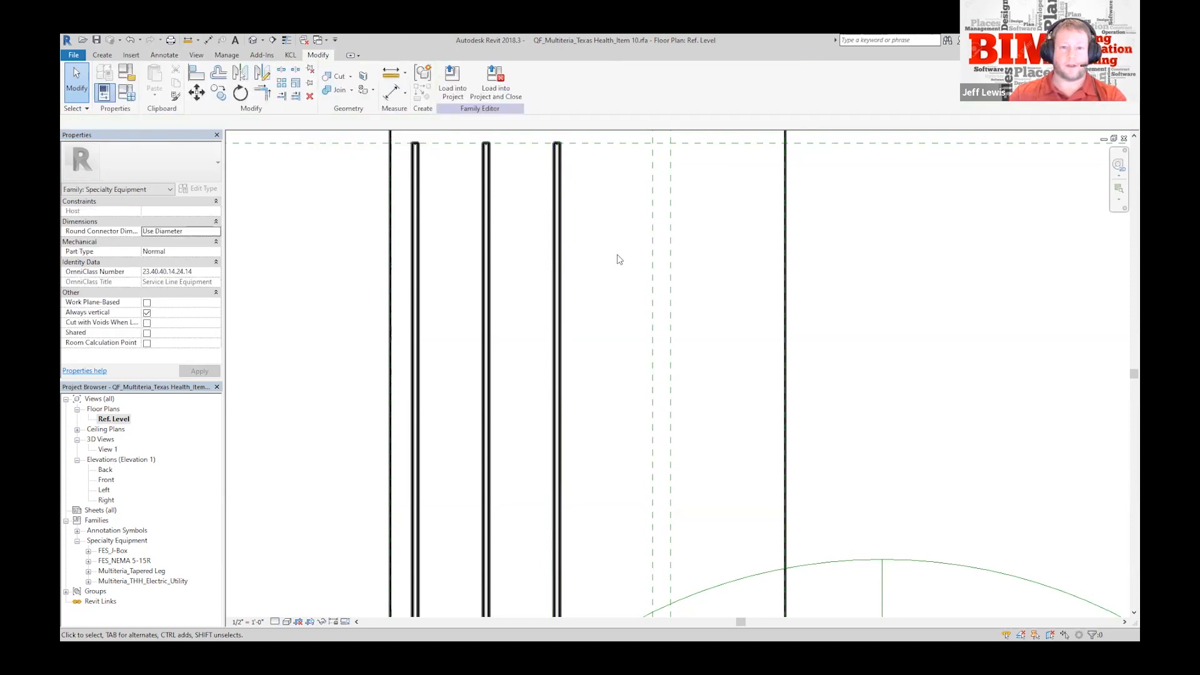
scroll(614, 258, "down", 3)
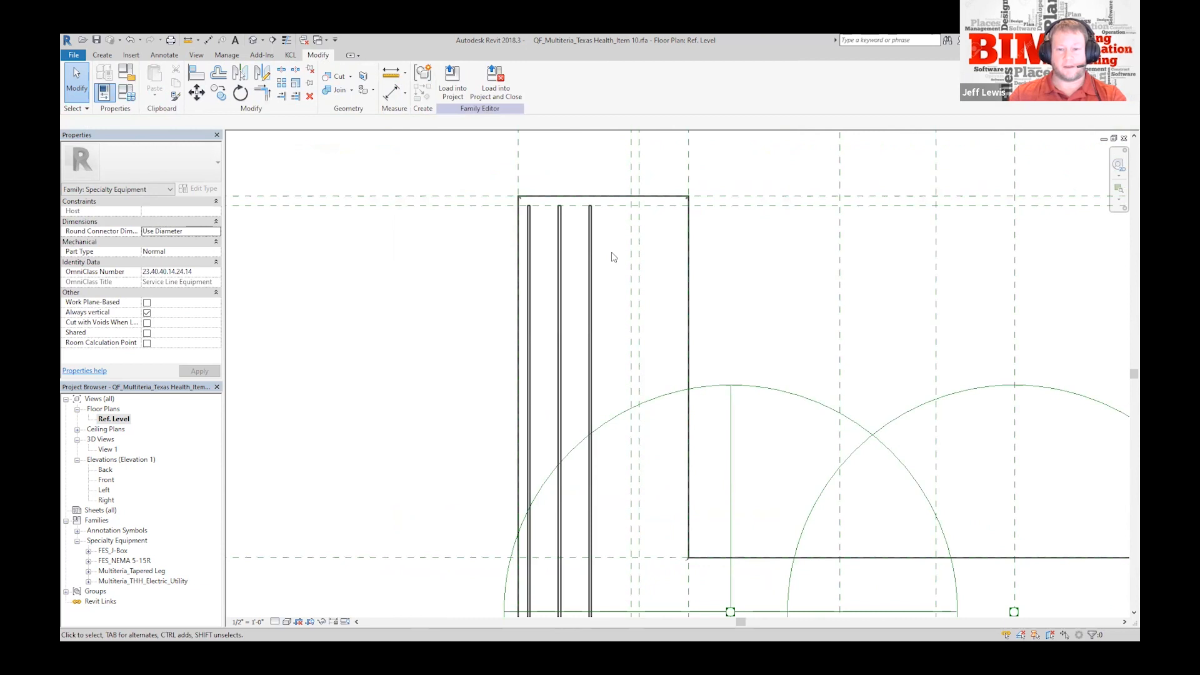
Step: Check the subcategory choices available for a new symbolic line in the plan, without drawing one
left_click(165, 55)
left_click(553, 88)
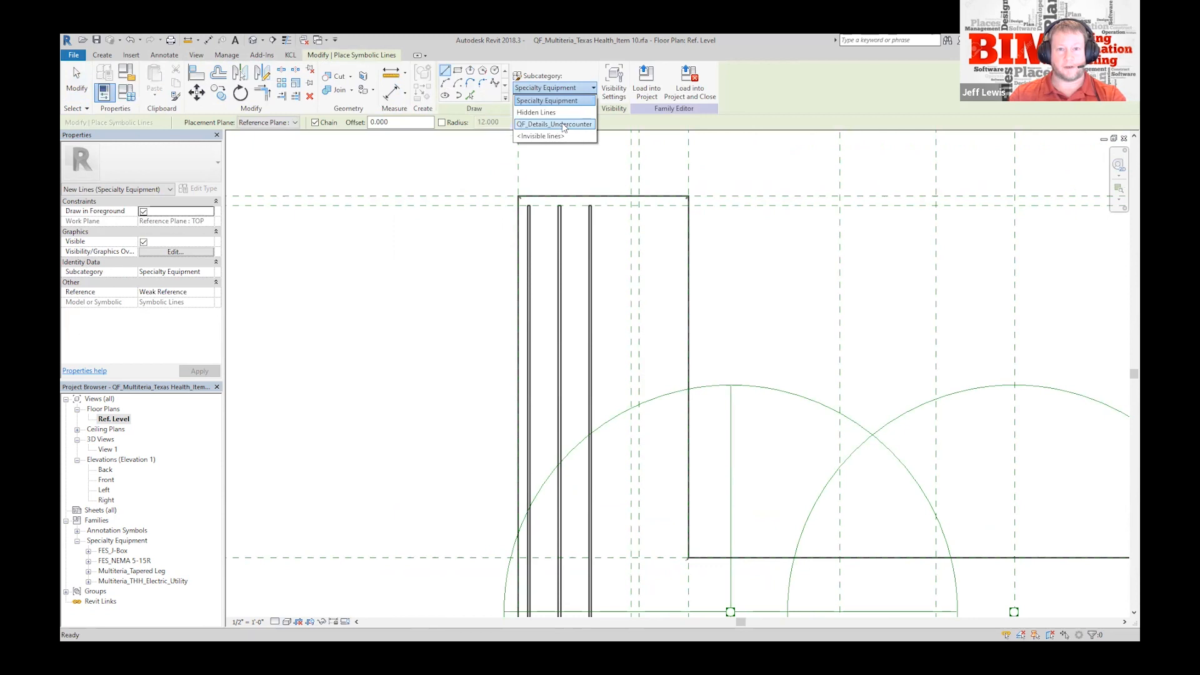
left_click(685, 181)
scroll(760, 310, "down", 4)
middle_click_drag(814, 374, 701, 243)
key("Escape")
Step: Inspect the properties of the electrical connector on the counter's right side in the floor plan
left_click(716, 331)
left_click(716, 331)
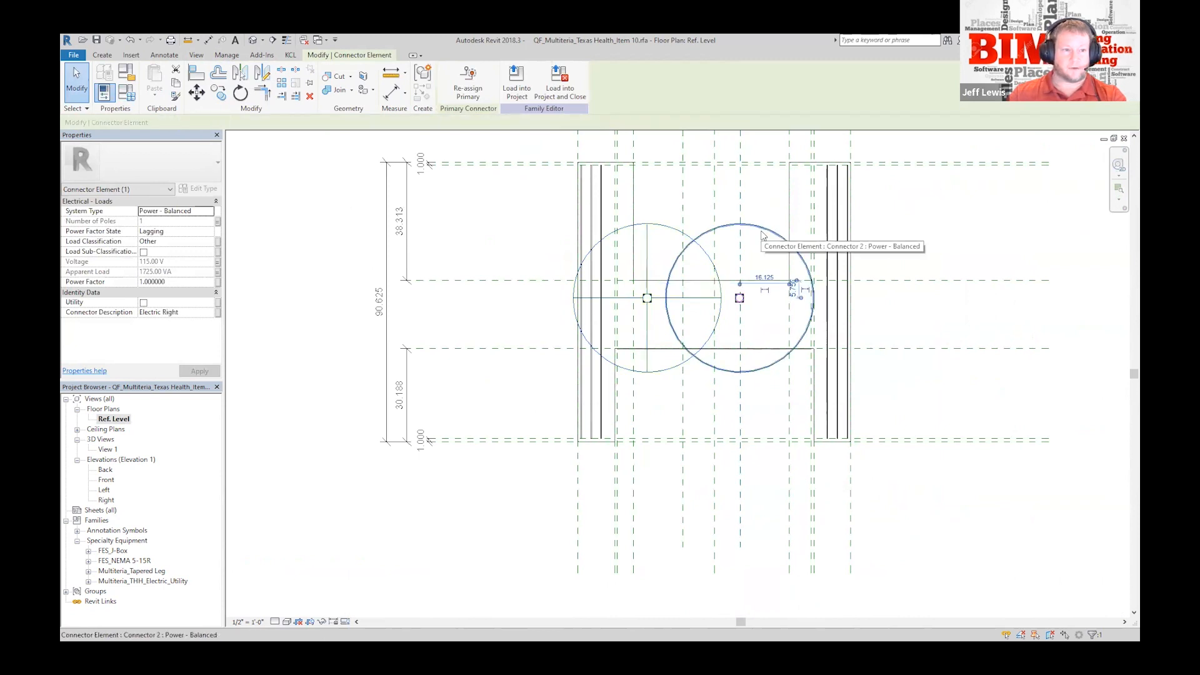
key("Escape")
Step: Review the Item 10 family's type parameters, from materials and electrical data to identity data, and leave them unchanged
left_click(126, 93)
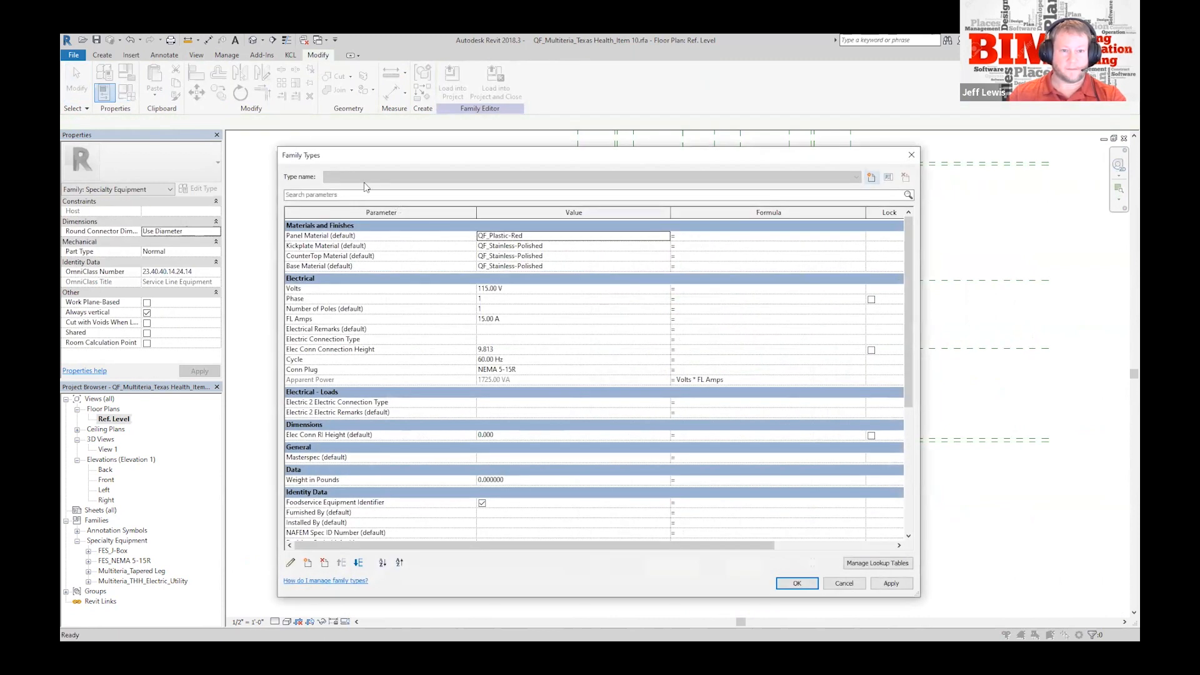
scroll(419, 382, "down", 1)
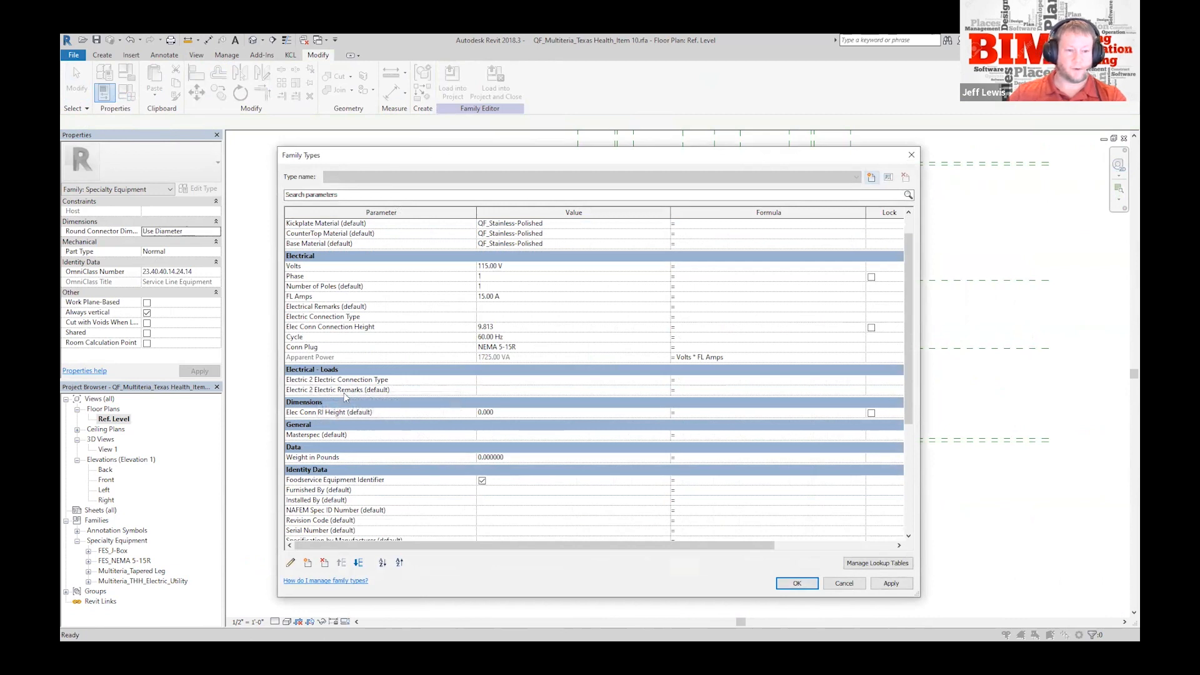
scroll(380, 465, "down", 1)
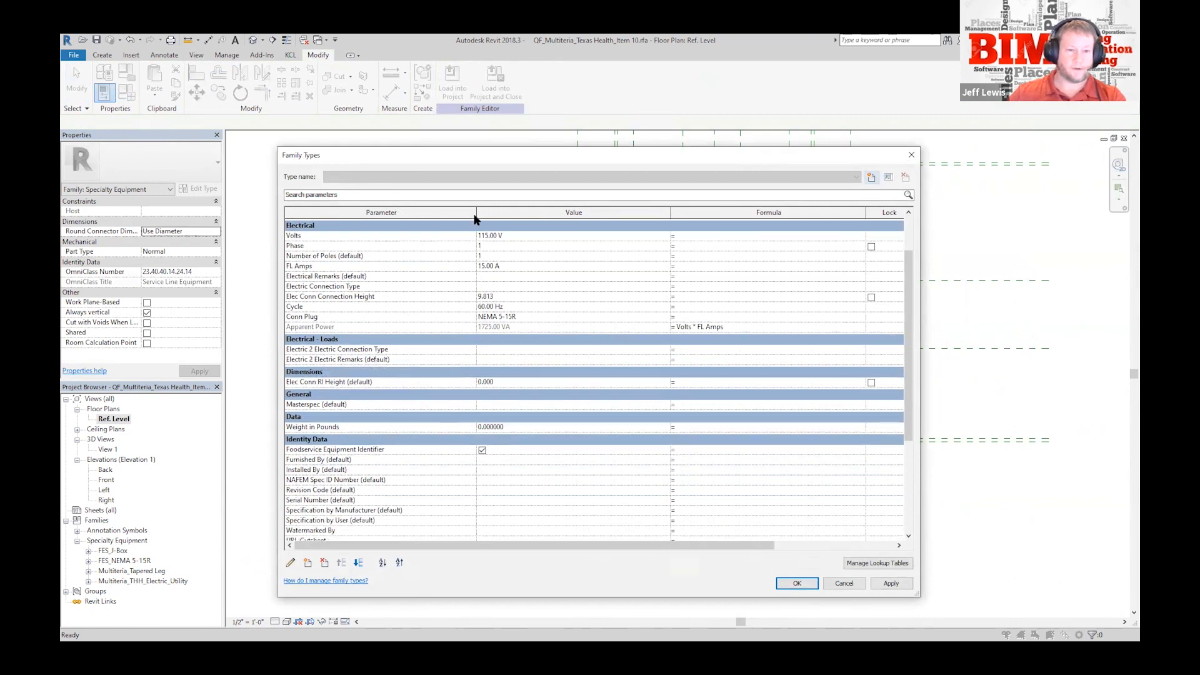
scroll(374, 360, "down", 4)
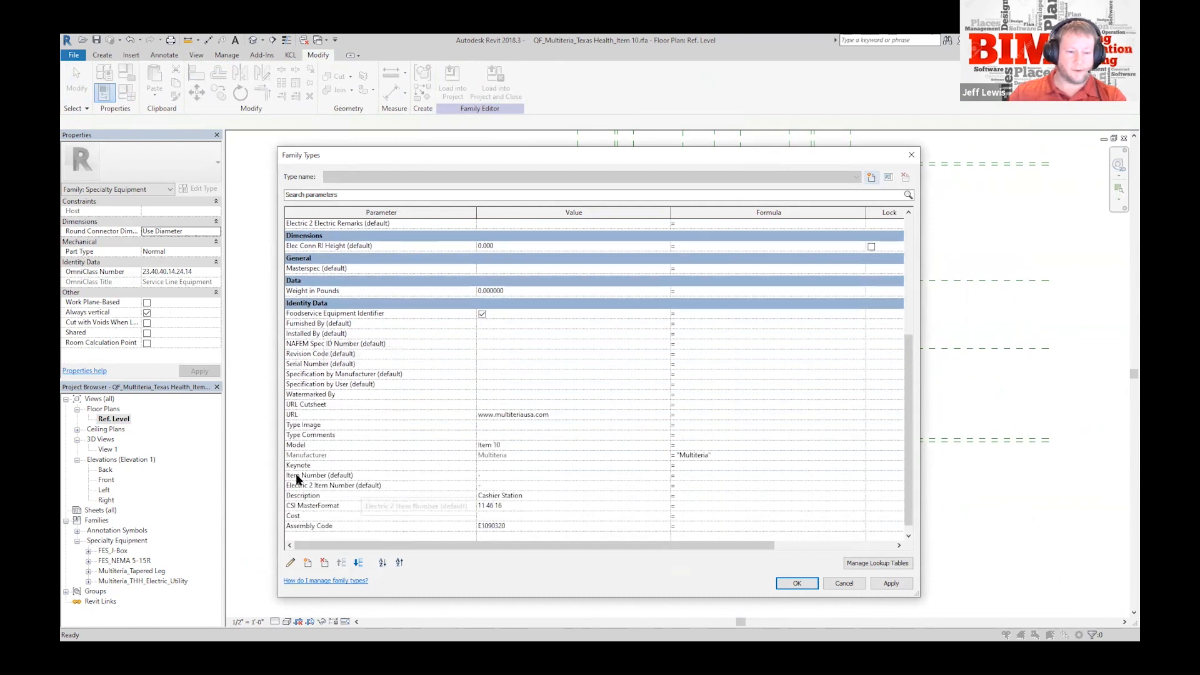
left_click(842, 583)
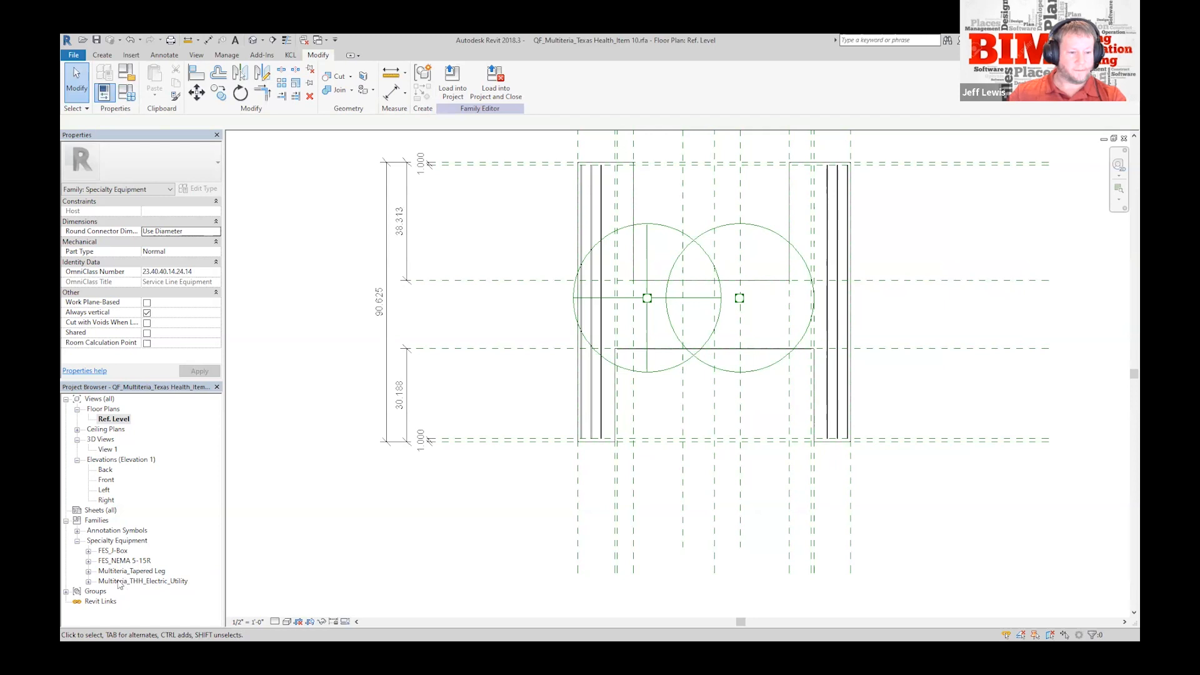
Step: Close the Item 10 family without saving and return to the Servery Project 3D view
left_click(73, 55)
left_click(100, 356)
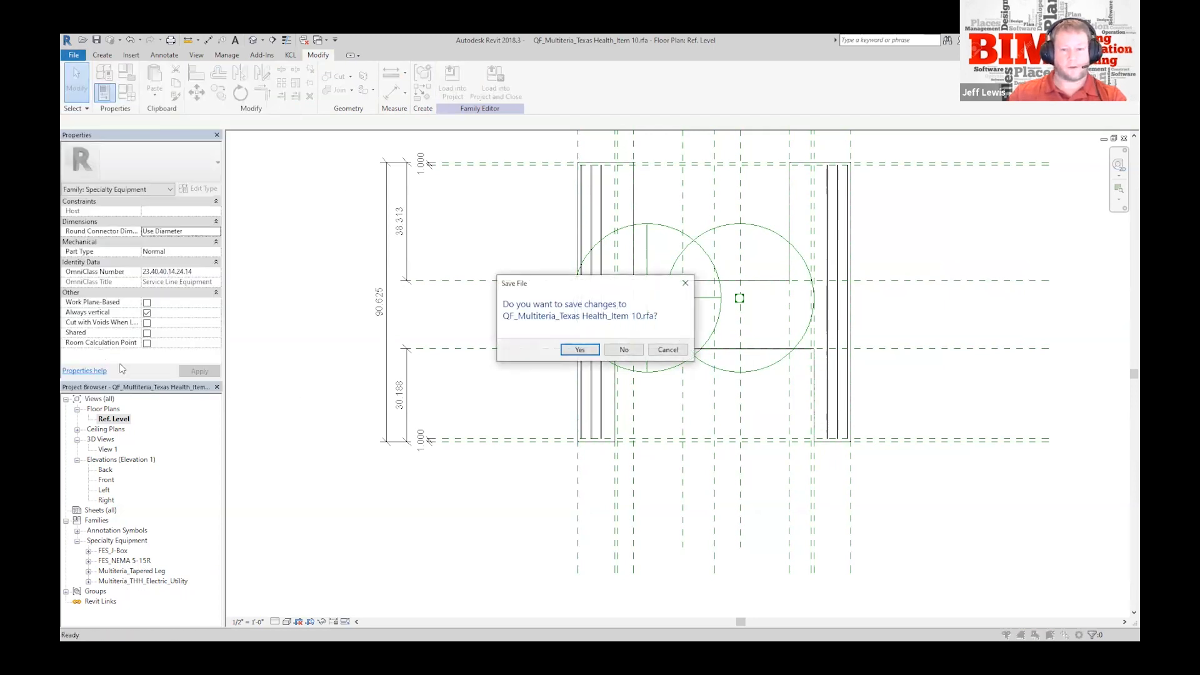
left_click(620, 350)
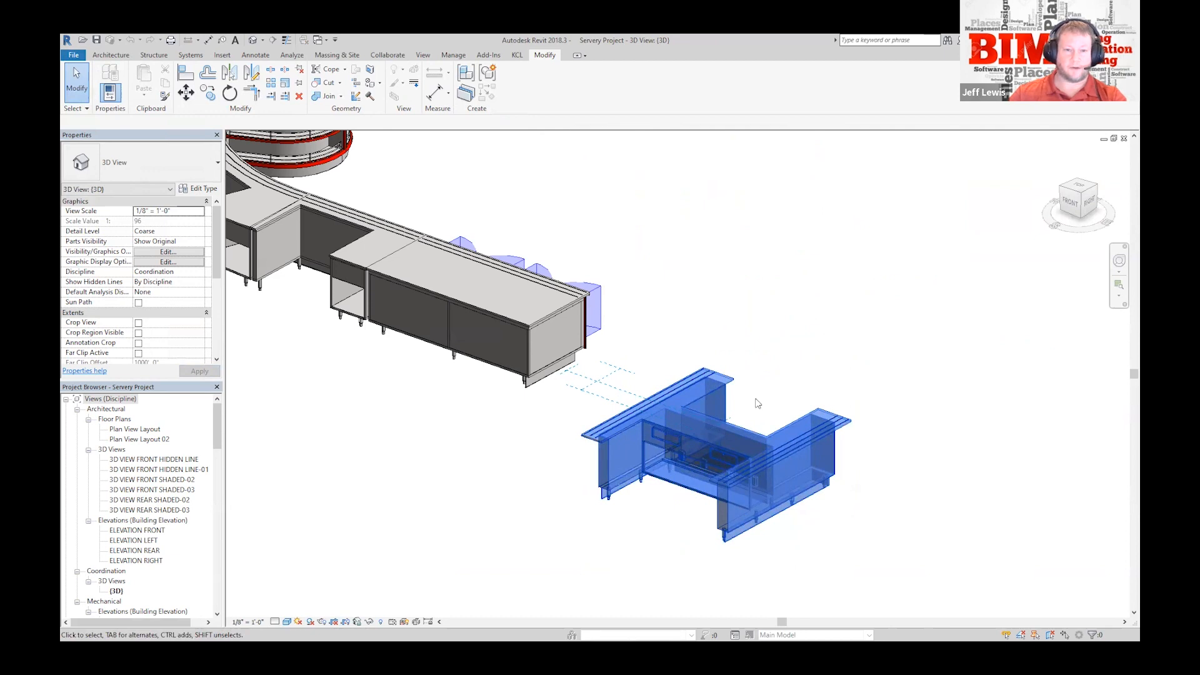
Step: Inspect the curved Item 3 counter with its two food shields in the servery's 3D view
middle_click_drag(559, 189, 703, 462)
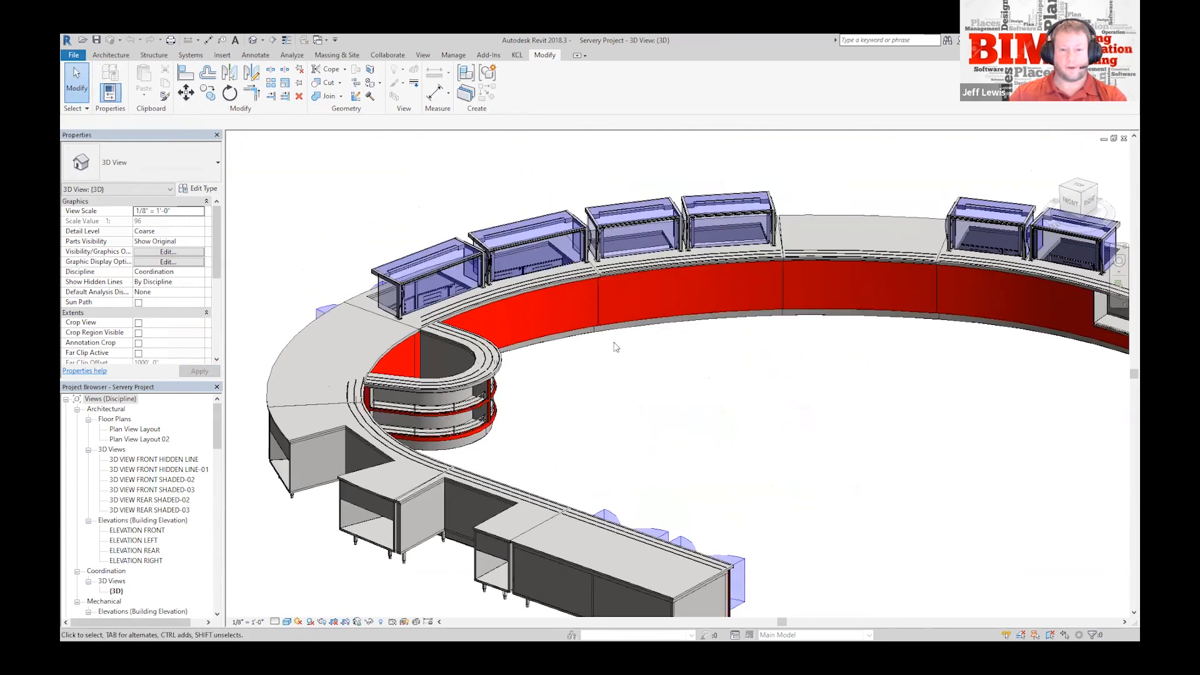
left_click(707, 263)
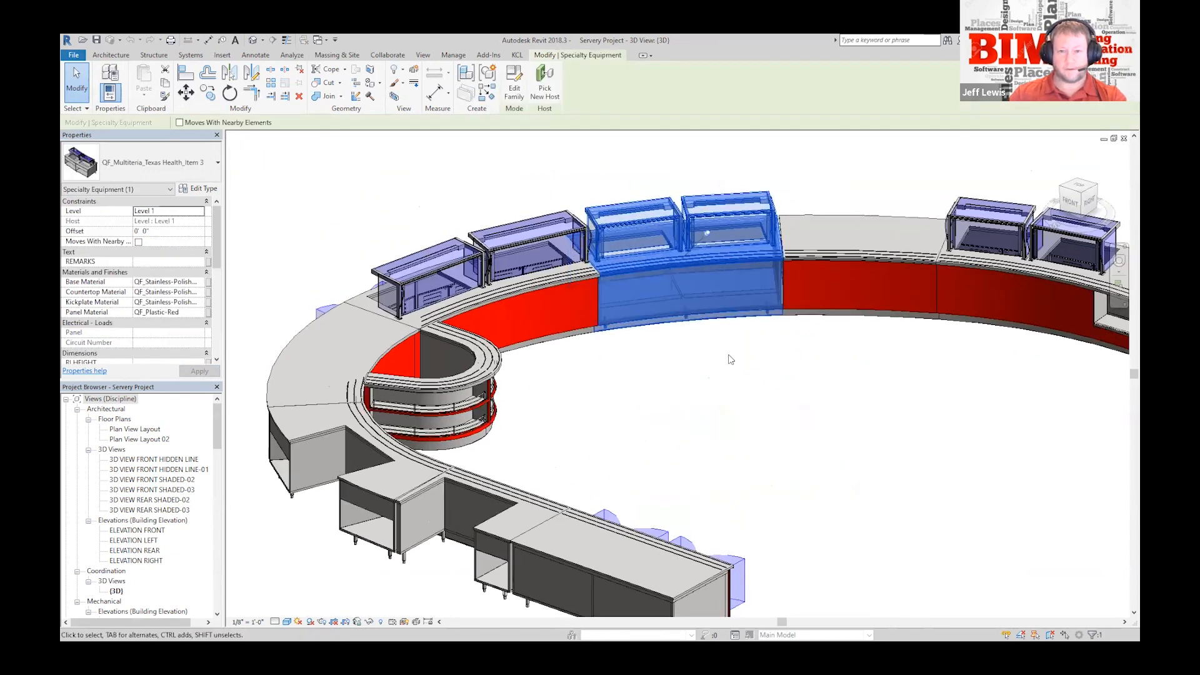
left_click(811, 162)
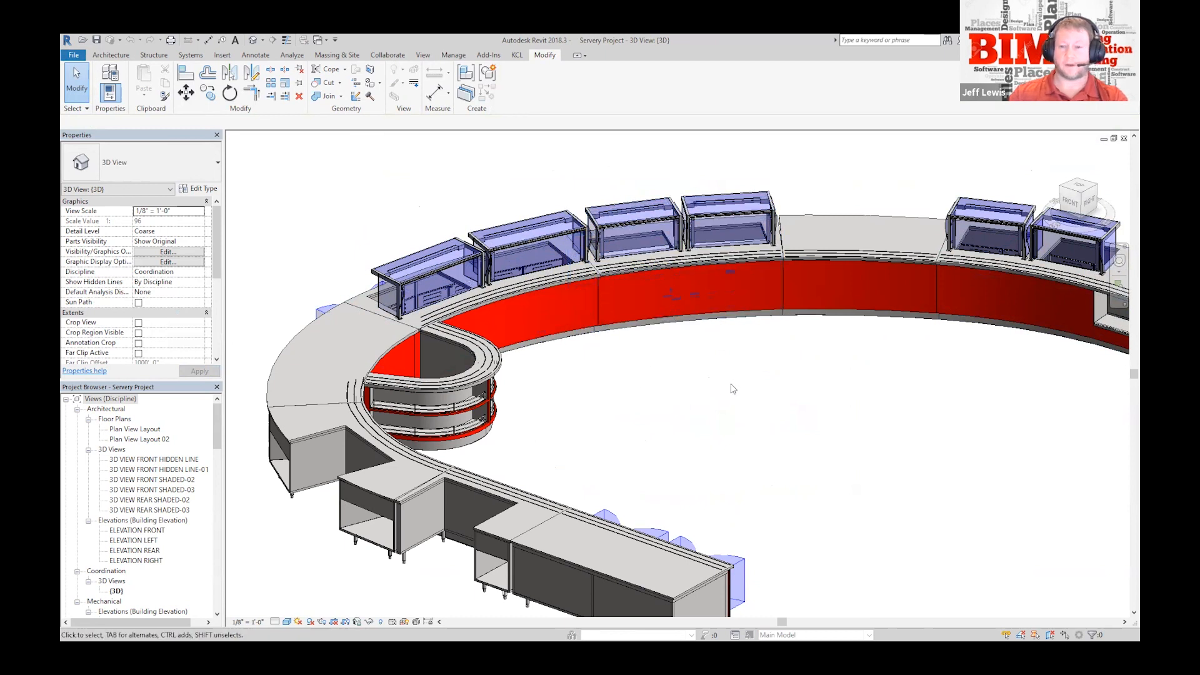
Step: Examine the curved Item 4 counter from the rear and the adjoining counter run from the front
middle_click_drag(629, 362, 482, 584, "shift")
left_click(482, 585)
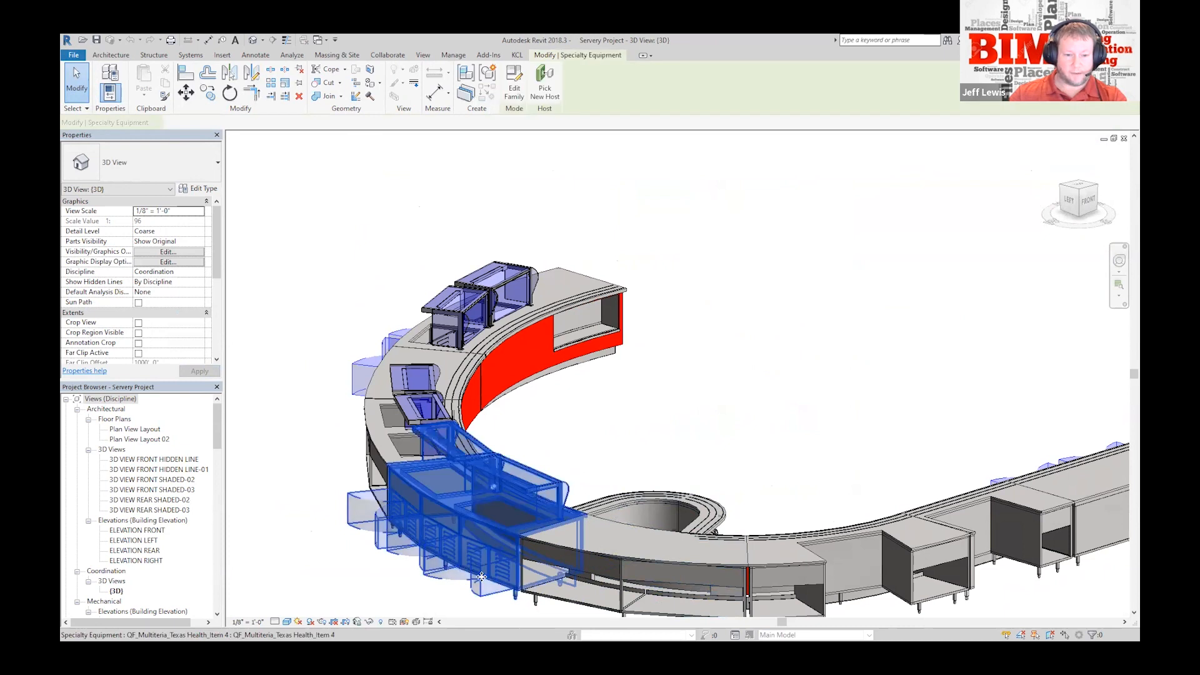
scroll(370, 476, "up", 4)
scroll(370, 476, "down", 3)
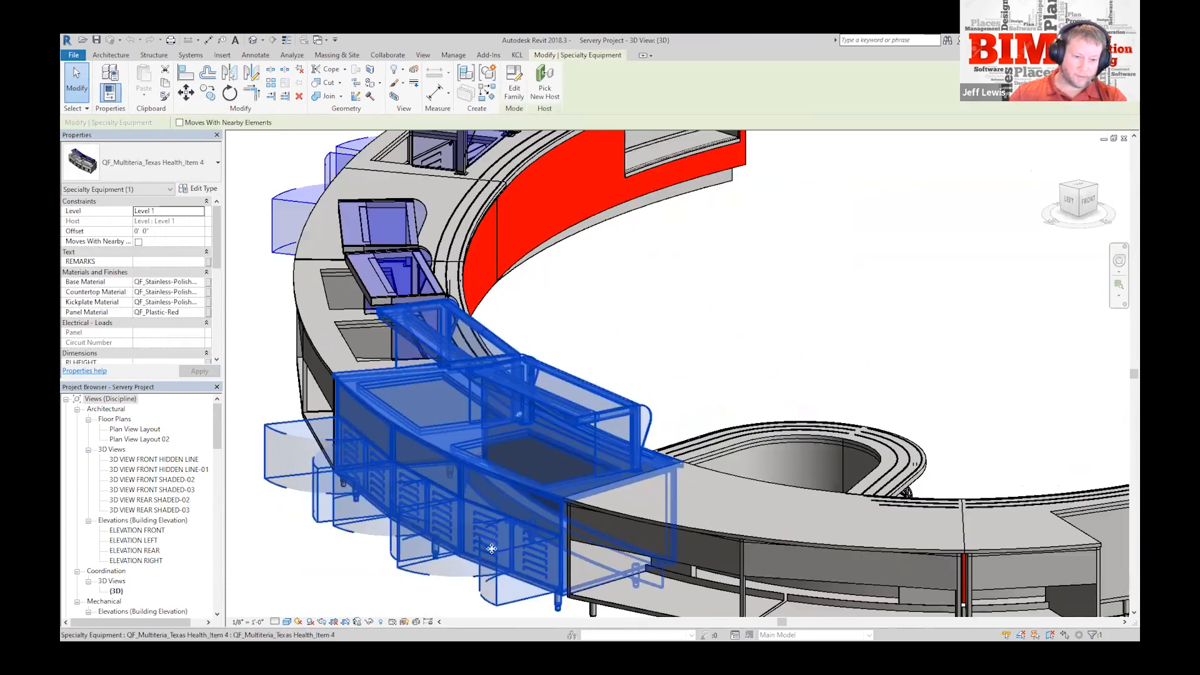
scroll(418, 147, "up", 3)
middle_click_drag(748, 292, 786, 404, "shift")
left_click(819, 490)
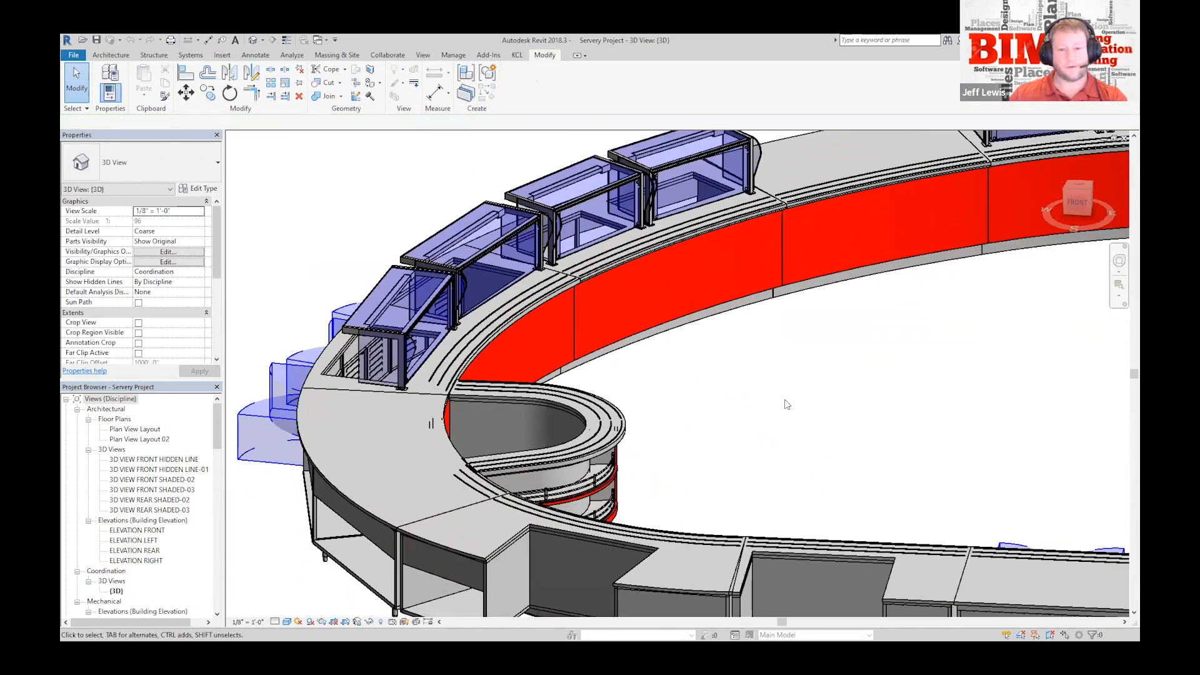
scroll(810, 359, "down", 1)
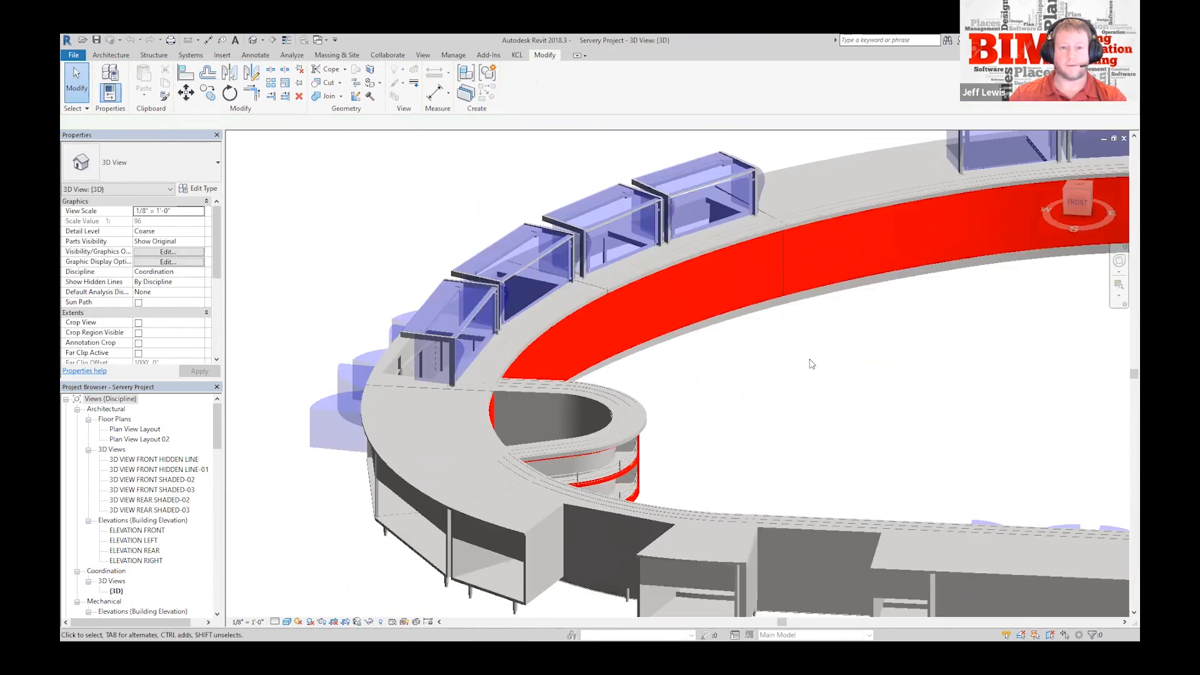
middle_click_drag(915, 324, 755, 402)
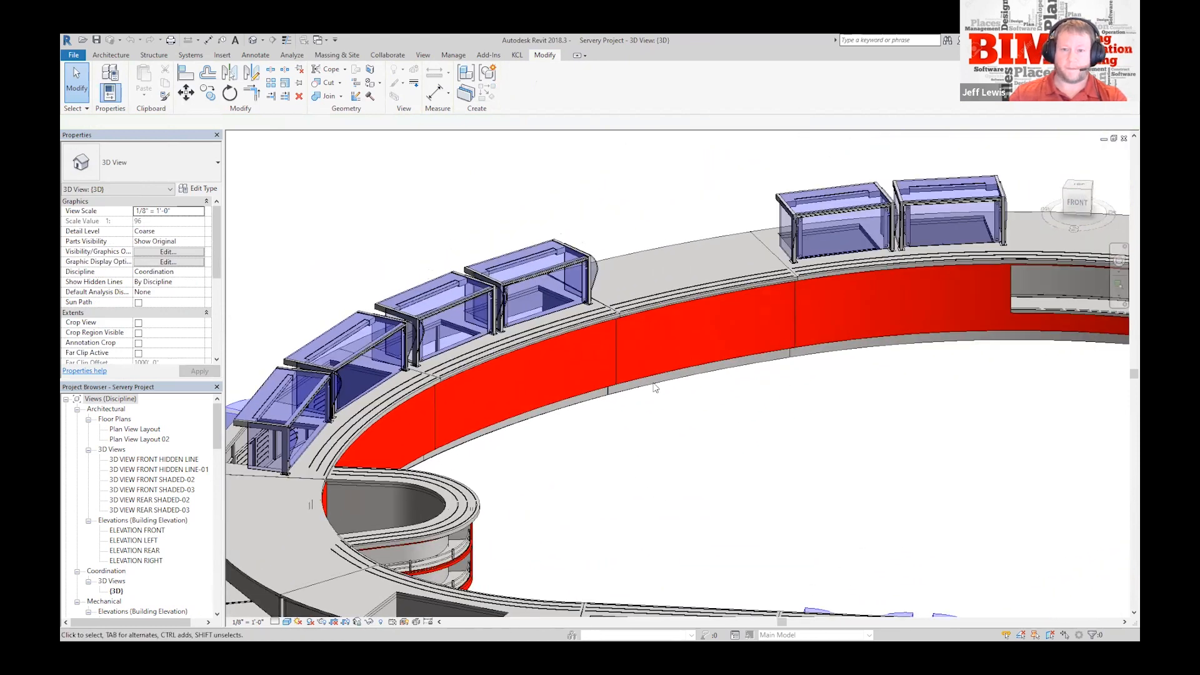
Step: Open the curved Item 3 counter's family for editing and view its front from above
left_click(550, 330)
left_click(514, 81)
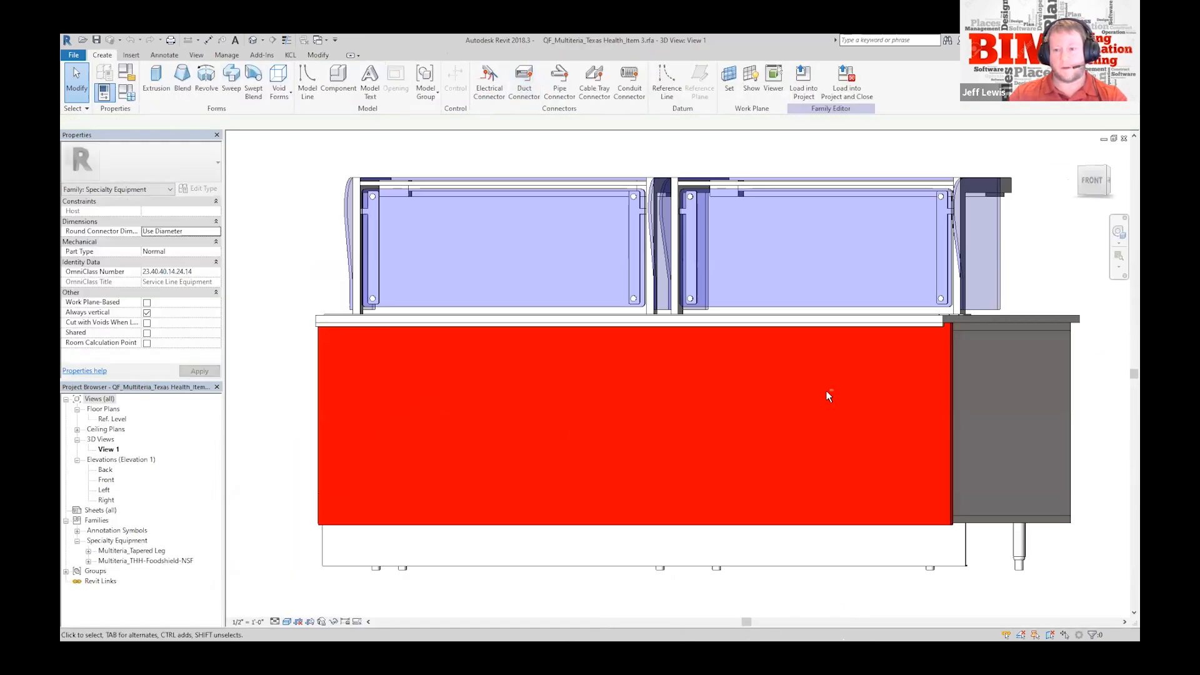
middle_click_drag(812, 407, 871, 492, "shift")
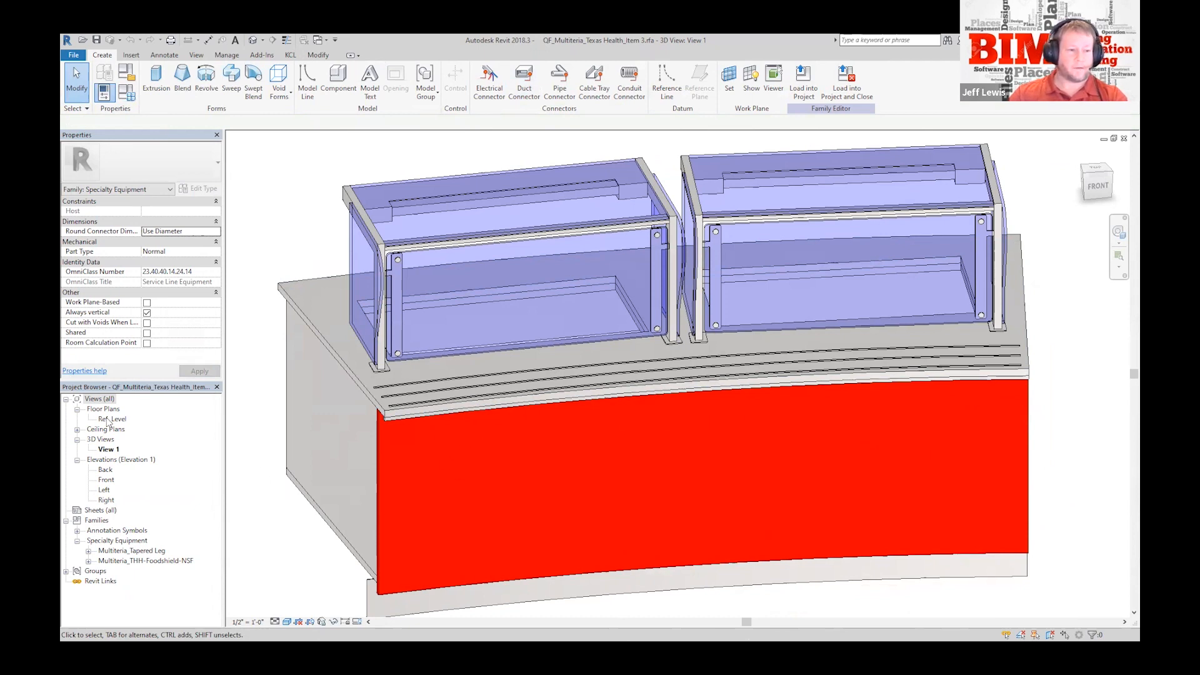
Step: In the Left elevation, inspect the countertop's TOP reference plane and the nested food shield above it
double_click(105, 491)
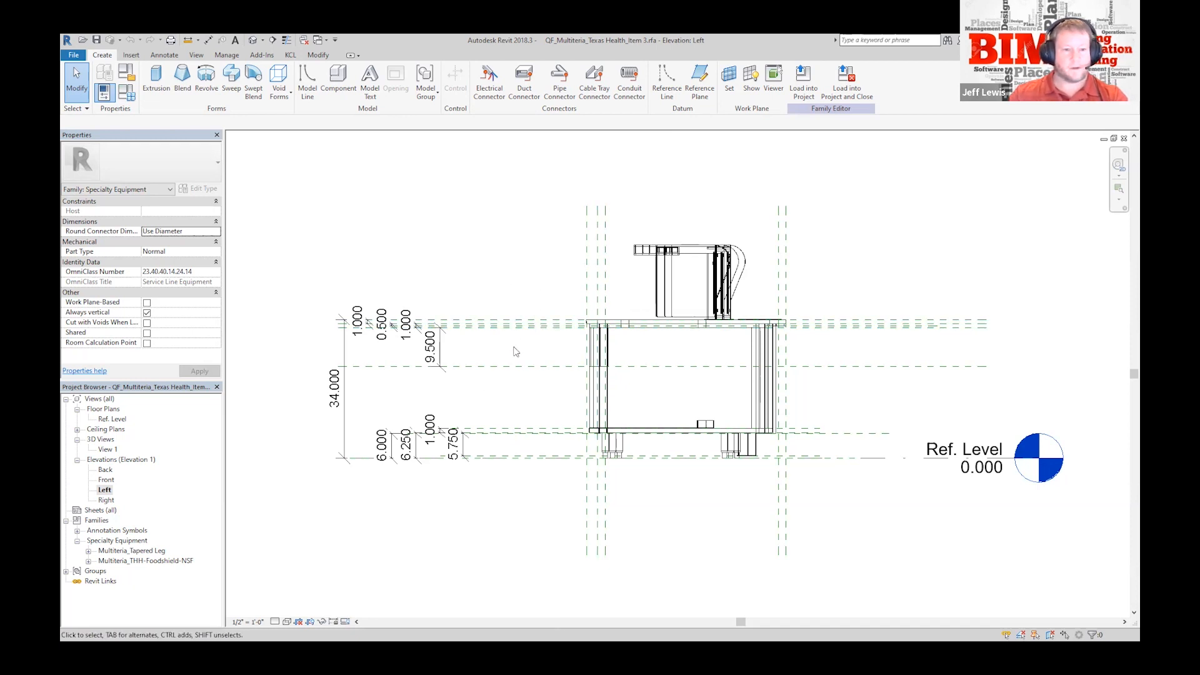
scroll(522, 342, "up", 4)
left_click(549, 305)
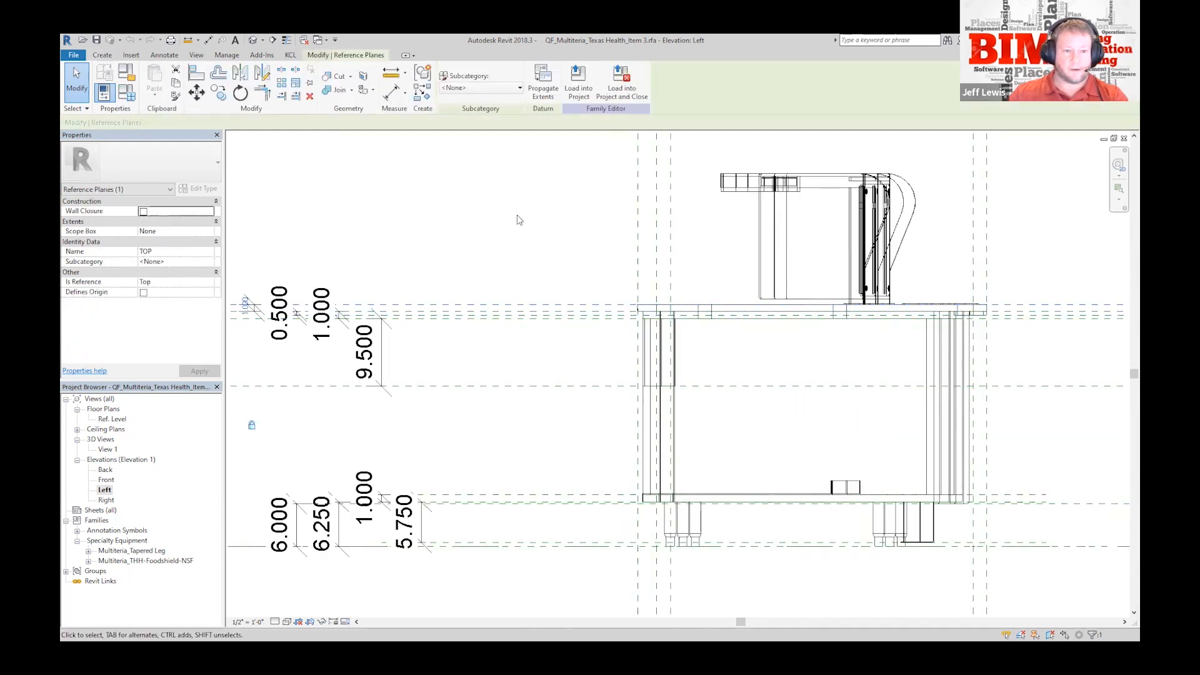
left_click(766, 214)
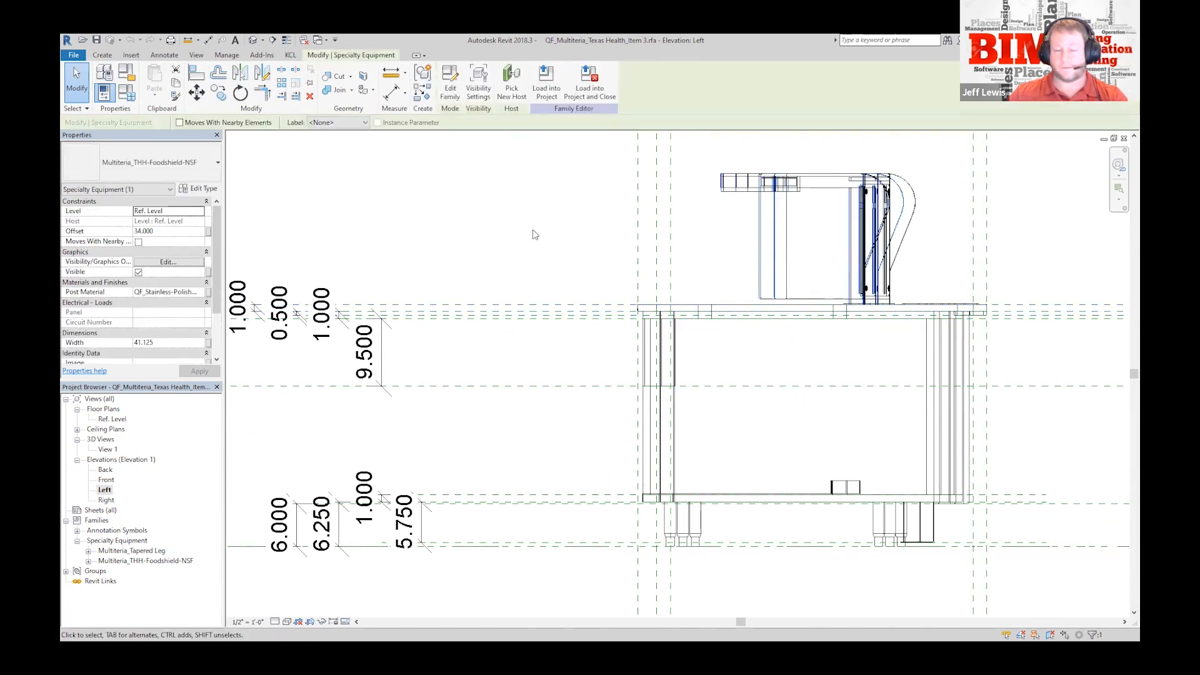
left_click(540, 265)
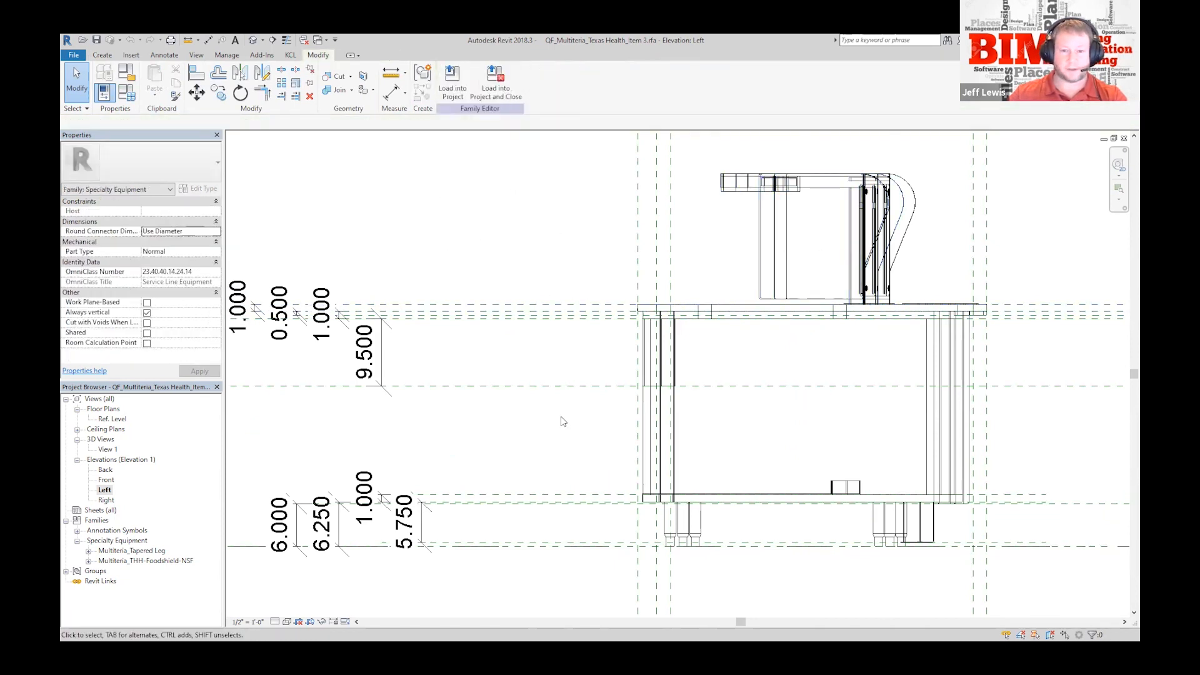
Step: Check the Rear Valance reference plane and the nested tapered leg under the counter's left edge in the Left elevation
left_click(535, 389)
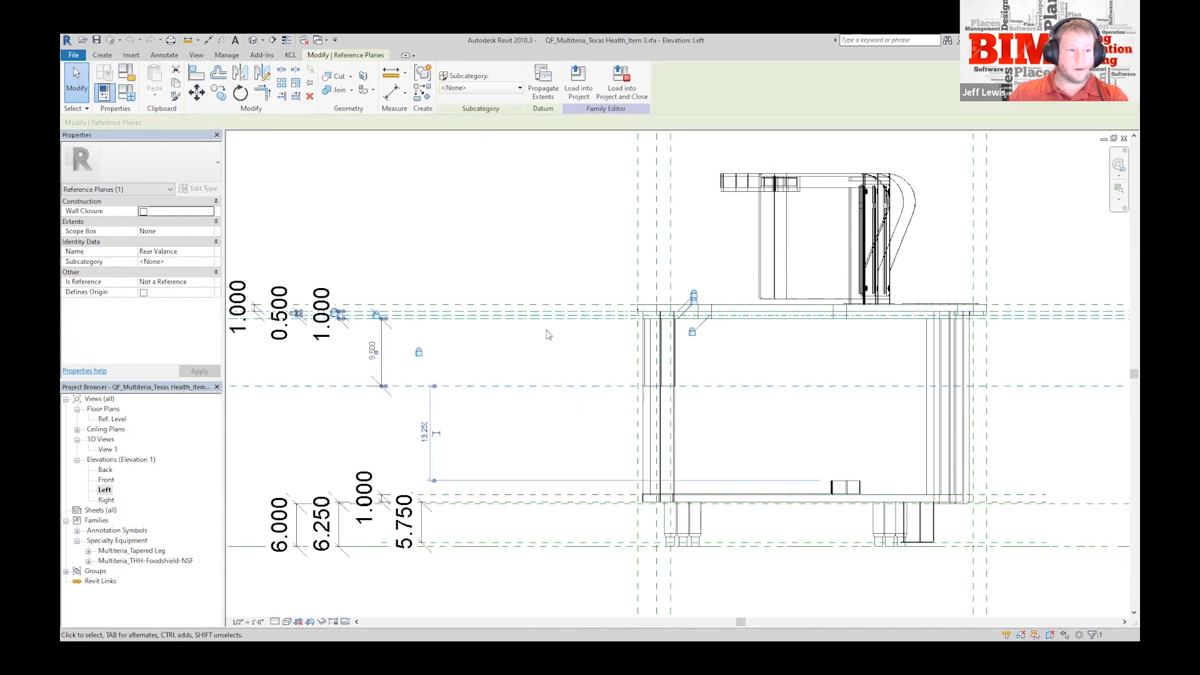
left_click(549, 335)
left_click(529, 386)
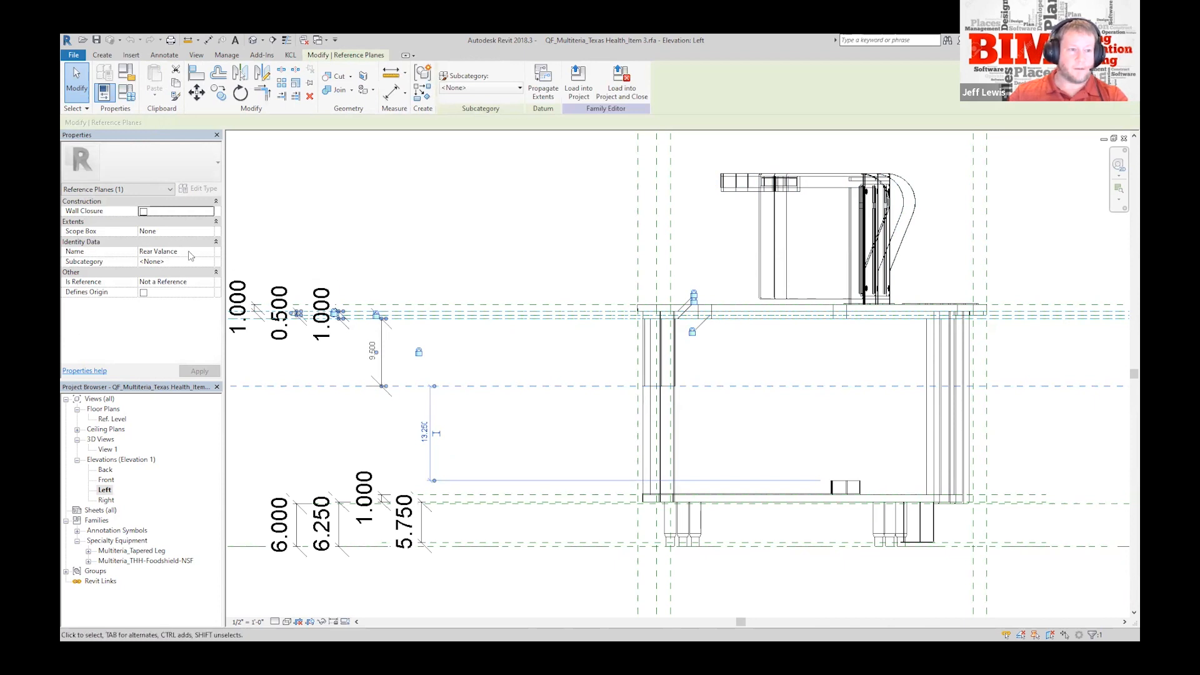
left_click(511, 363)
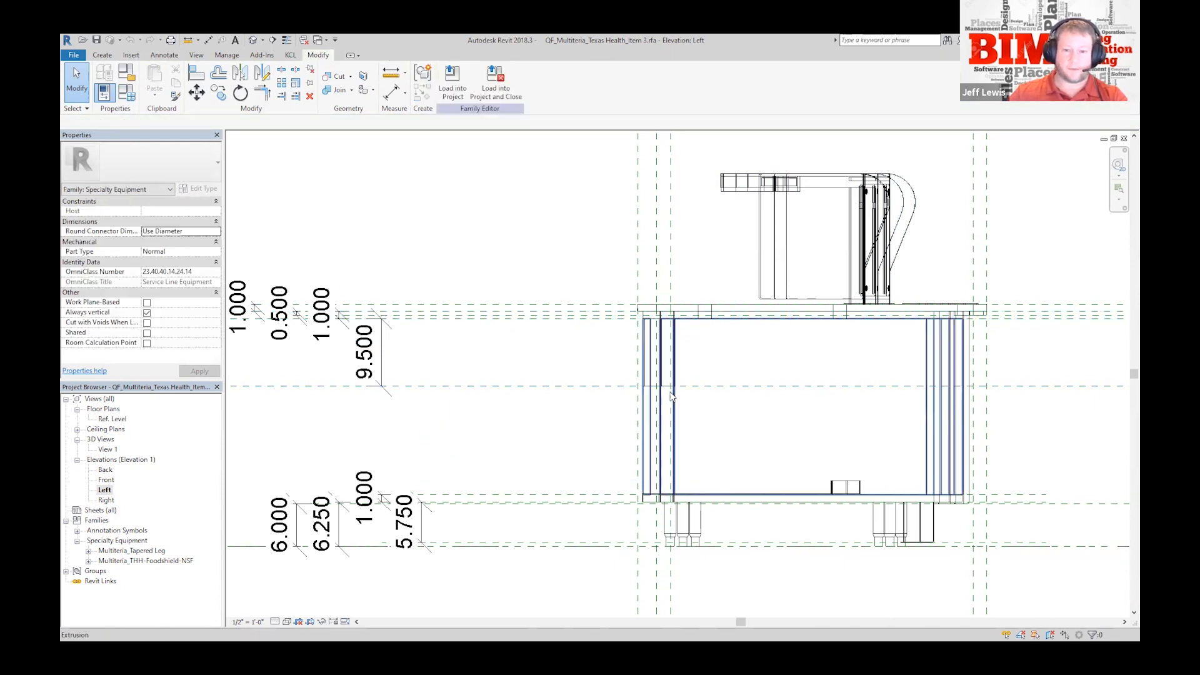
left_click(691, 522)
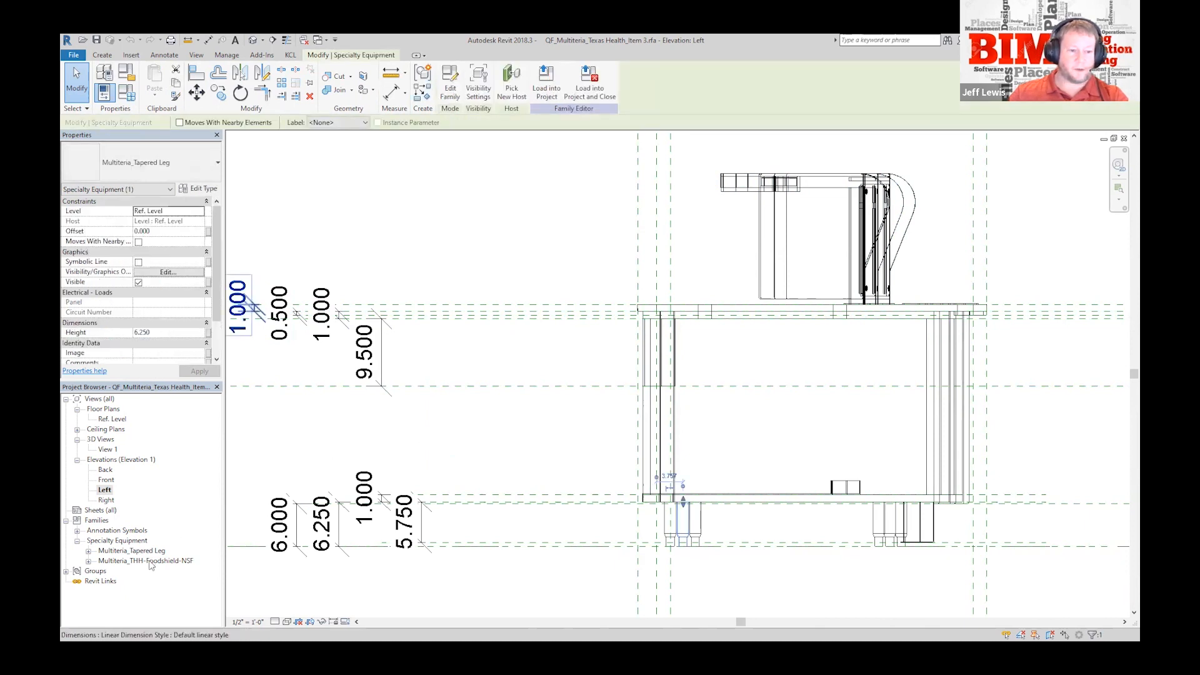
left_click(490, 452)
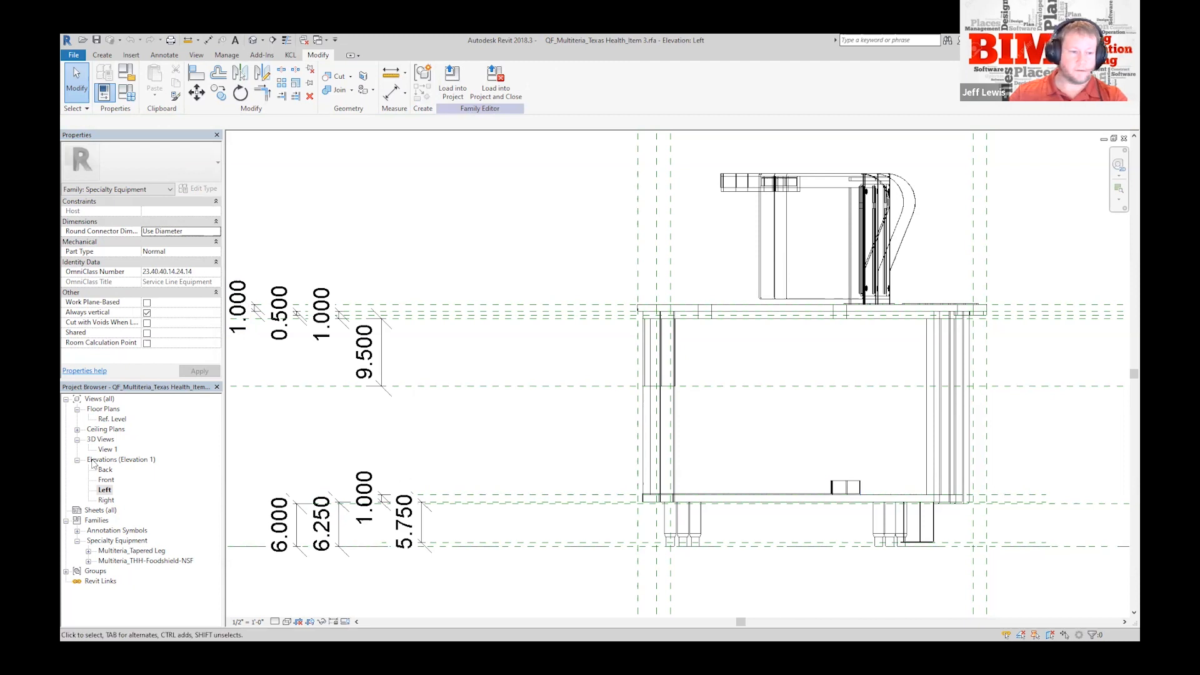
Step: In the 3D view View 1, inspect the counter's body and bottom shelf extrusions from the rear
double_click(107, 449)
middle_click_drag(565, 440, 875, 400, "shift")
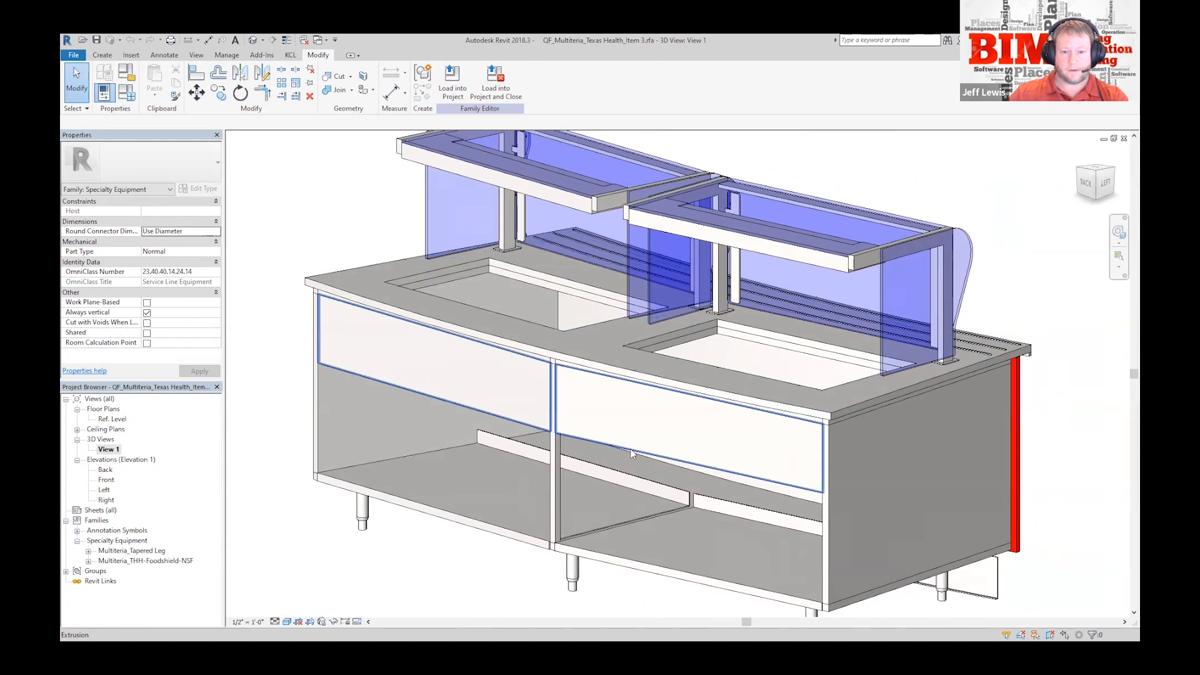
left_click(380, 331)
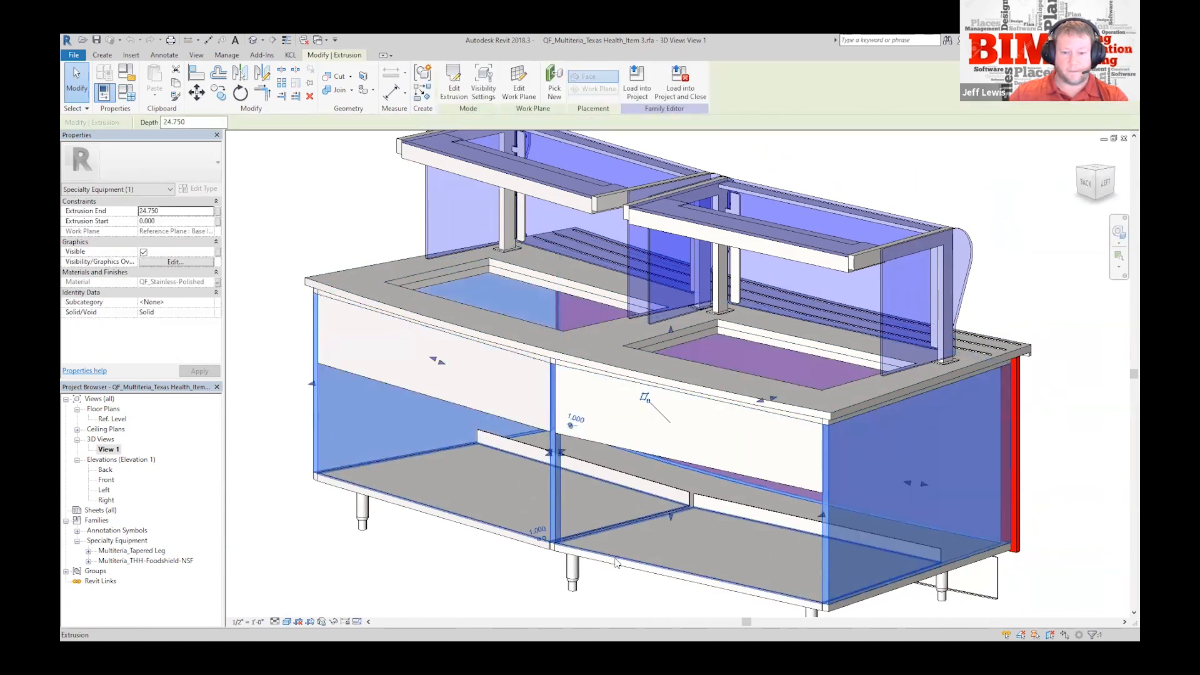
left_click(631, 559)
left_click(694, 560)
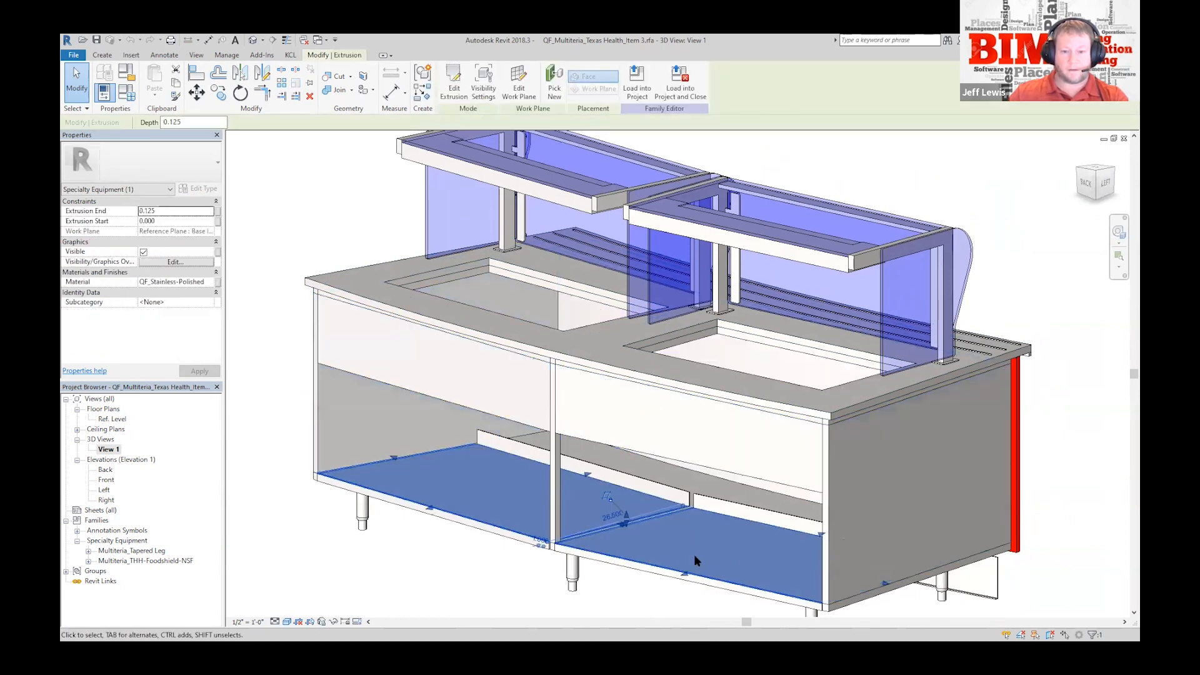
left_click(627, 598)
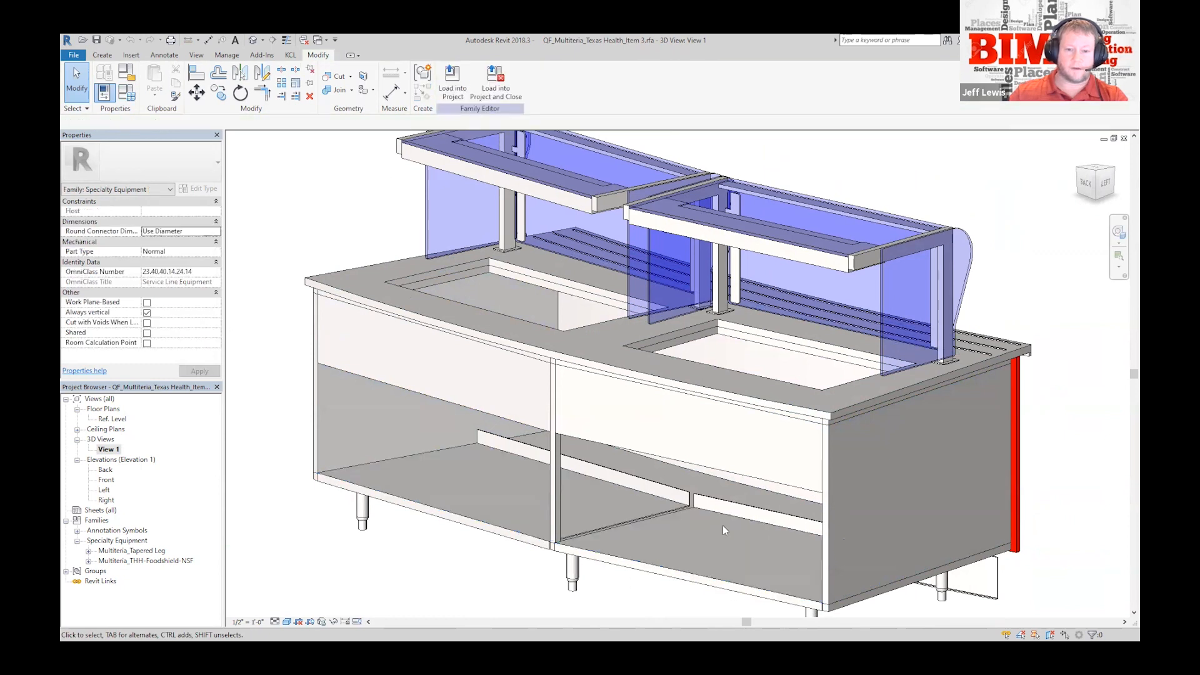
left_click(683, 494)
left_click(686, 539)
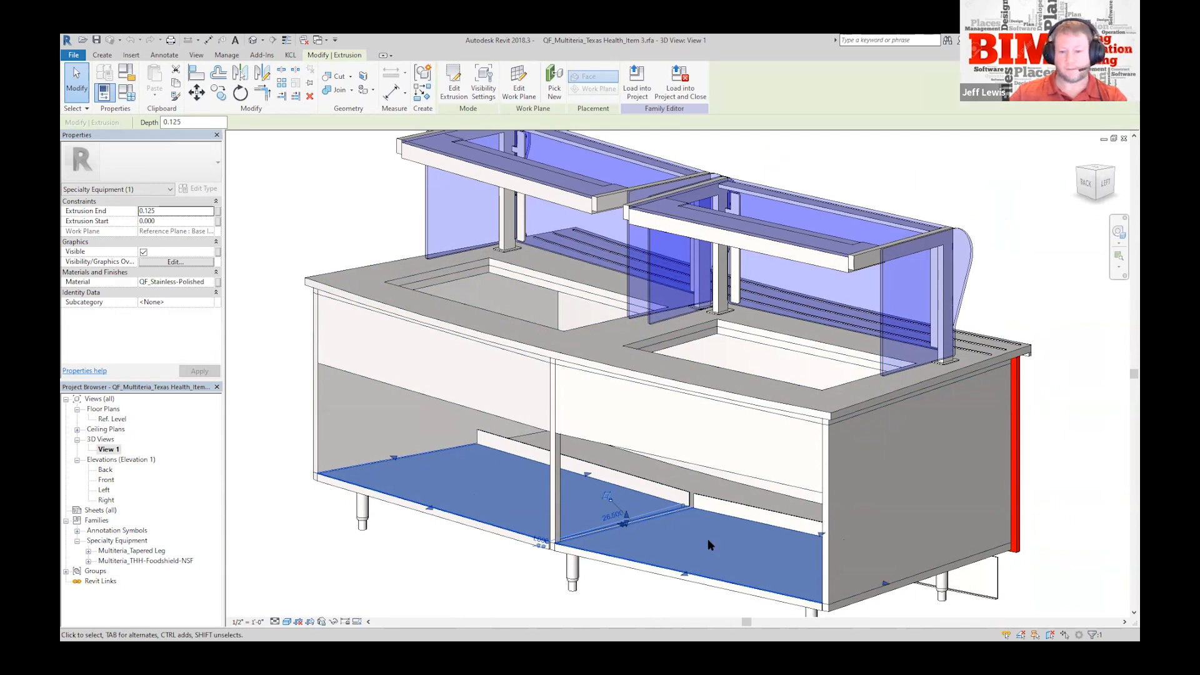
key("Escape")
Step: View the Item 3 counter from the front and check the countertop extrusion's material and work plane
middle_click_drag(708, 541, 653, 425, "shift")
scroll(615, 461, "down", 1)
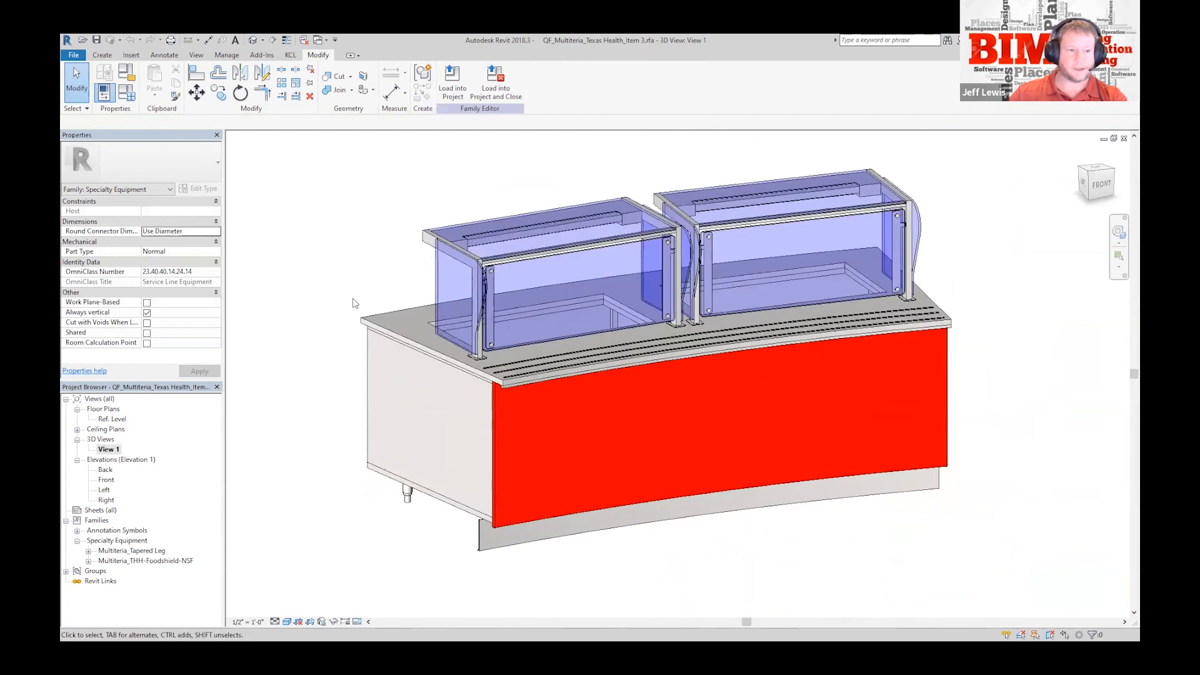
left_click(410, 340)
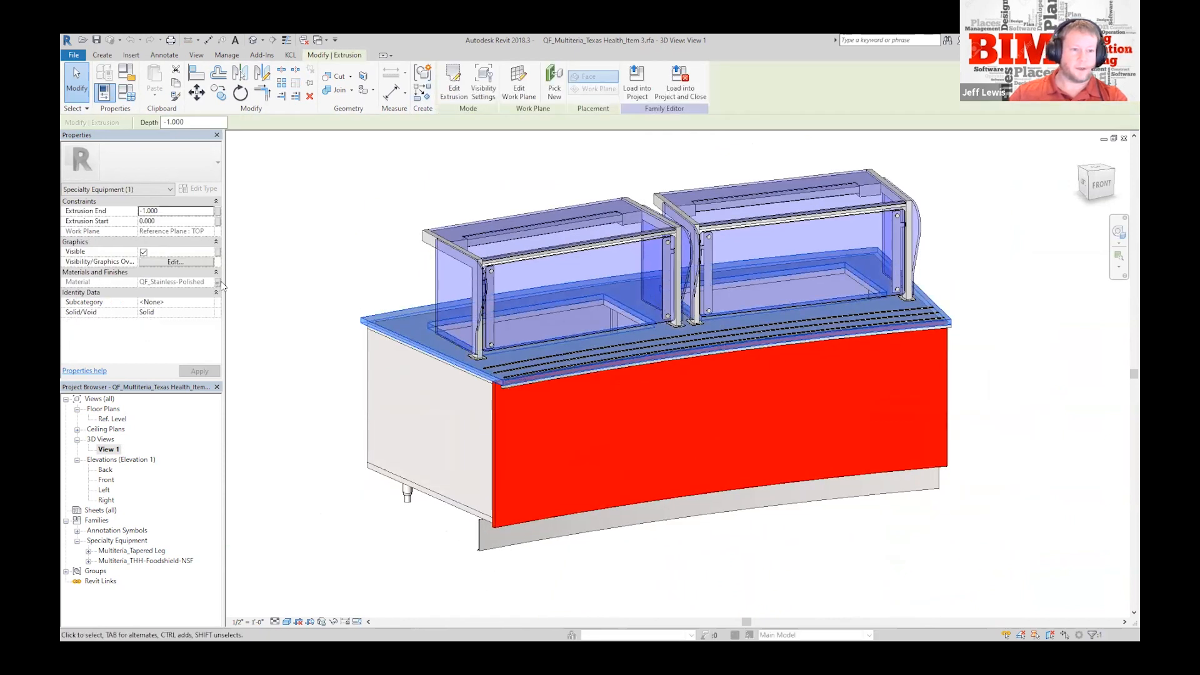
key("Escape")
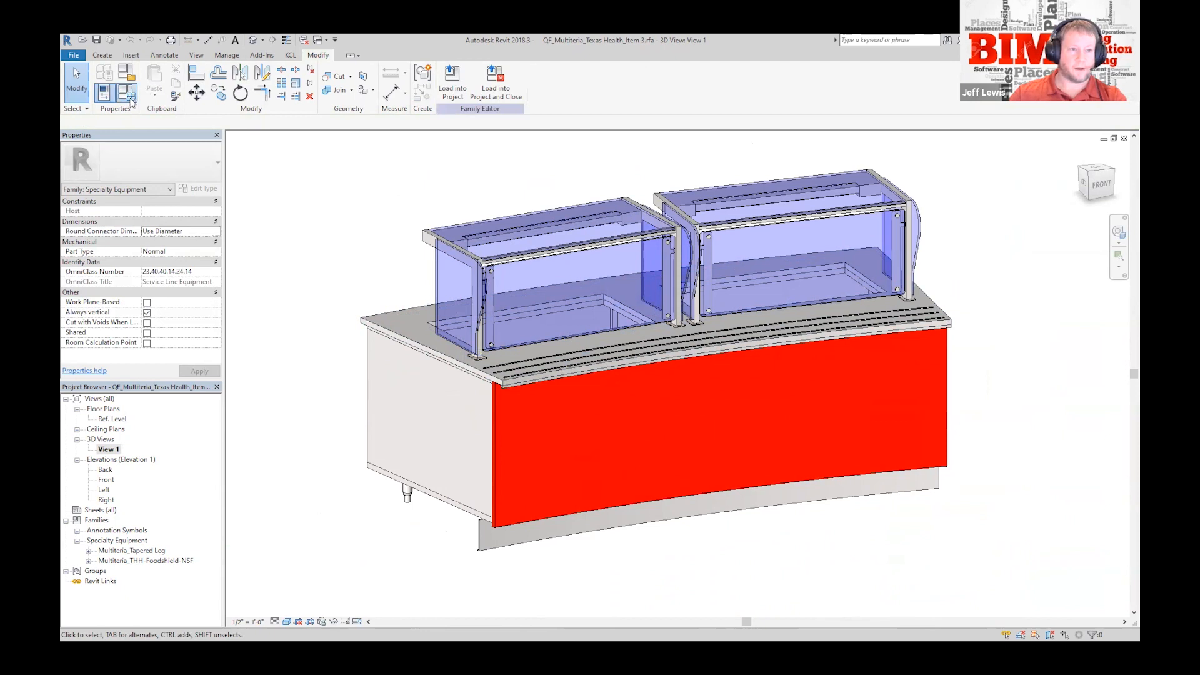
Step: Review the Item 3 family's material, identity and other parameters in Family Types without changing them
left_click(104, 93)
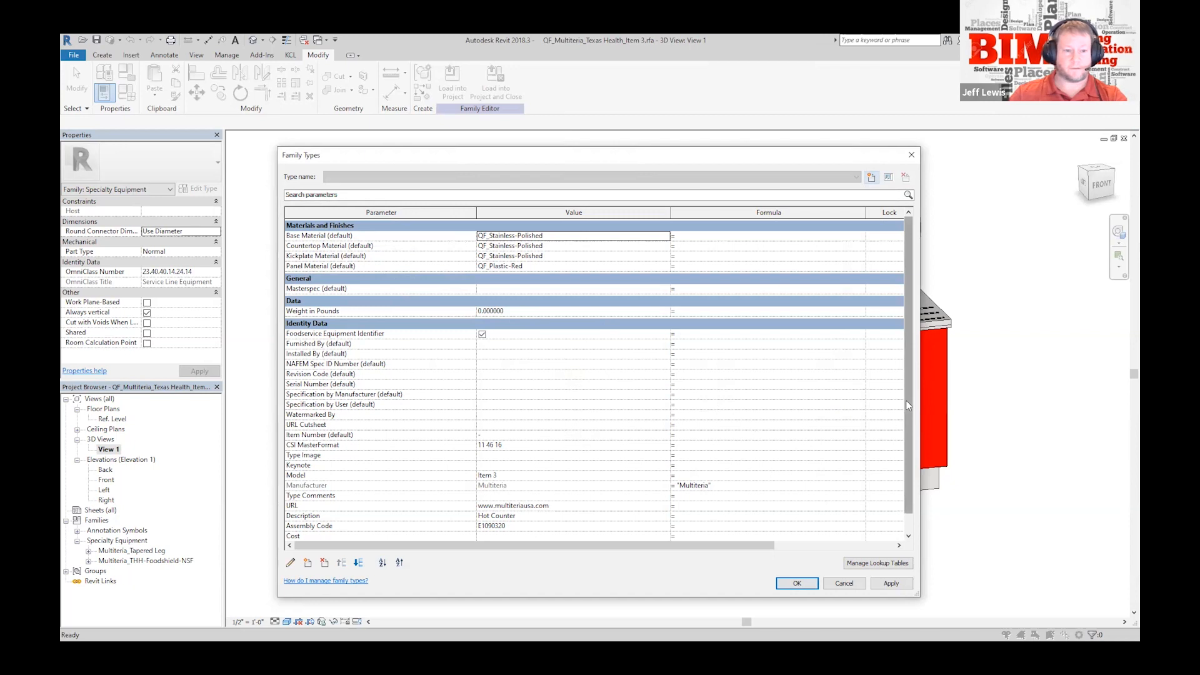
scroll(908, 403, "down", 1)
left_click(843, 583)
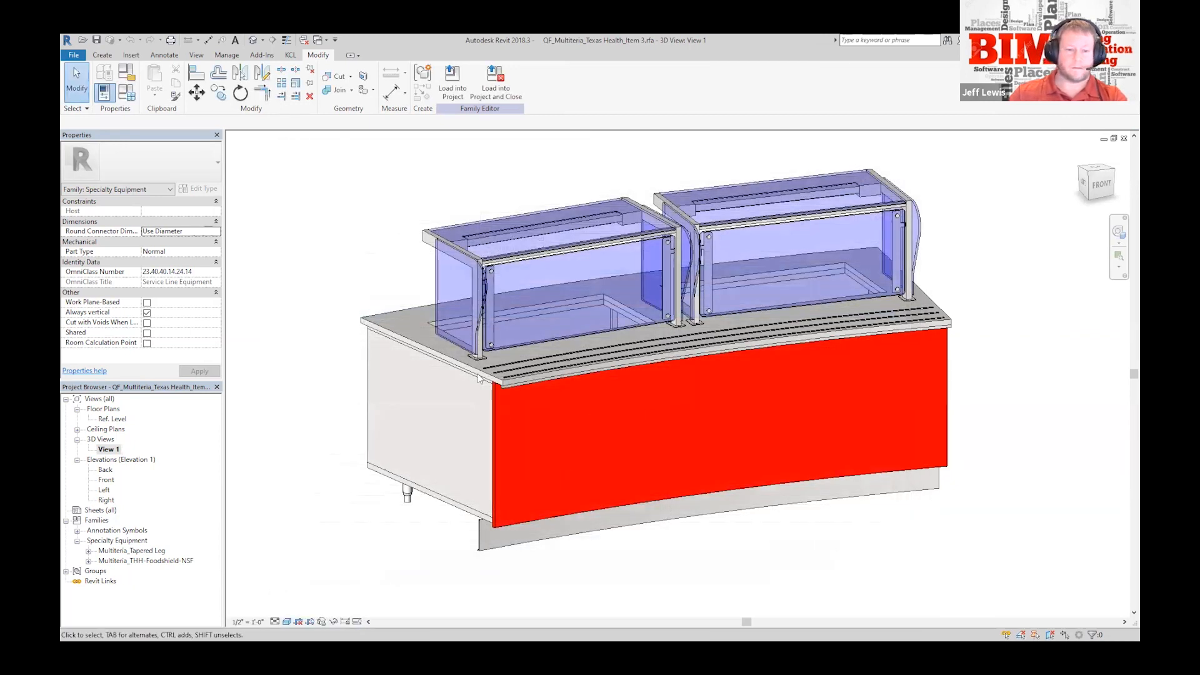
left_click(128, 98)
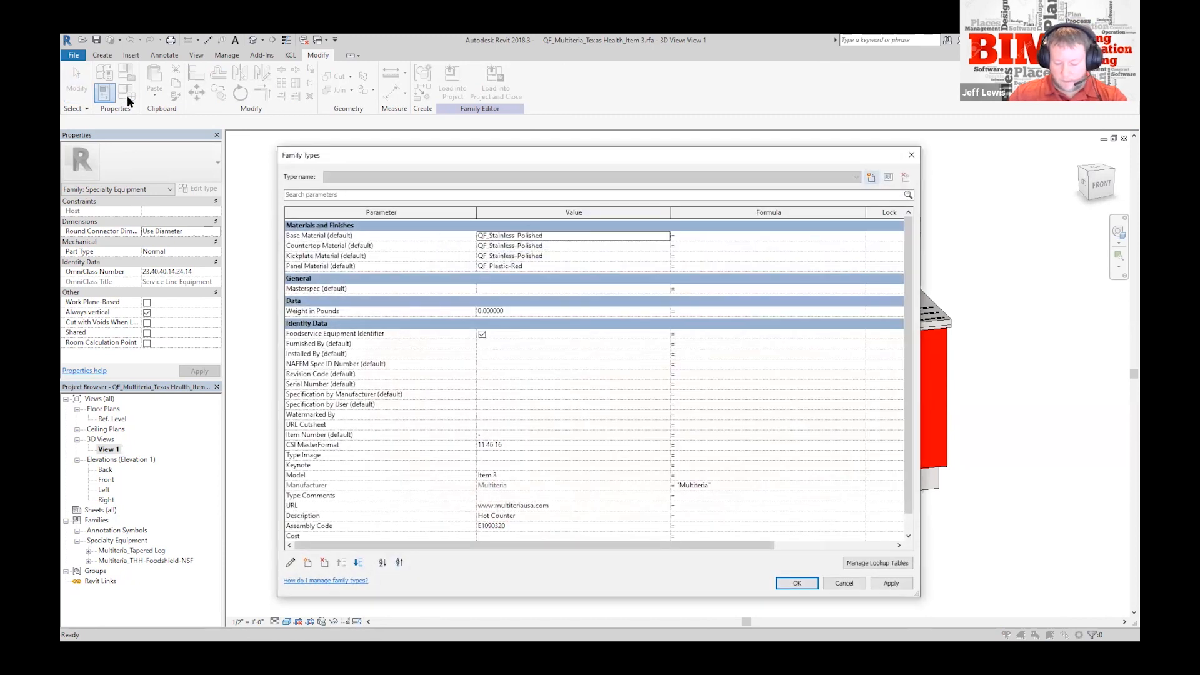
left_click(843, 583)
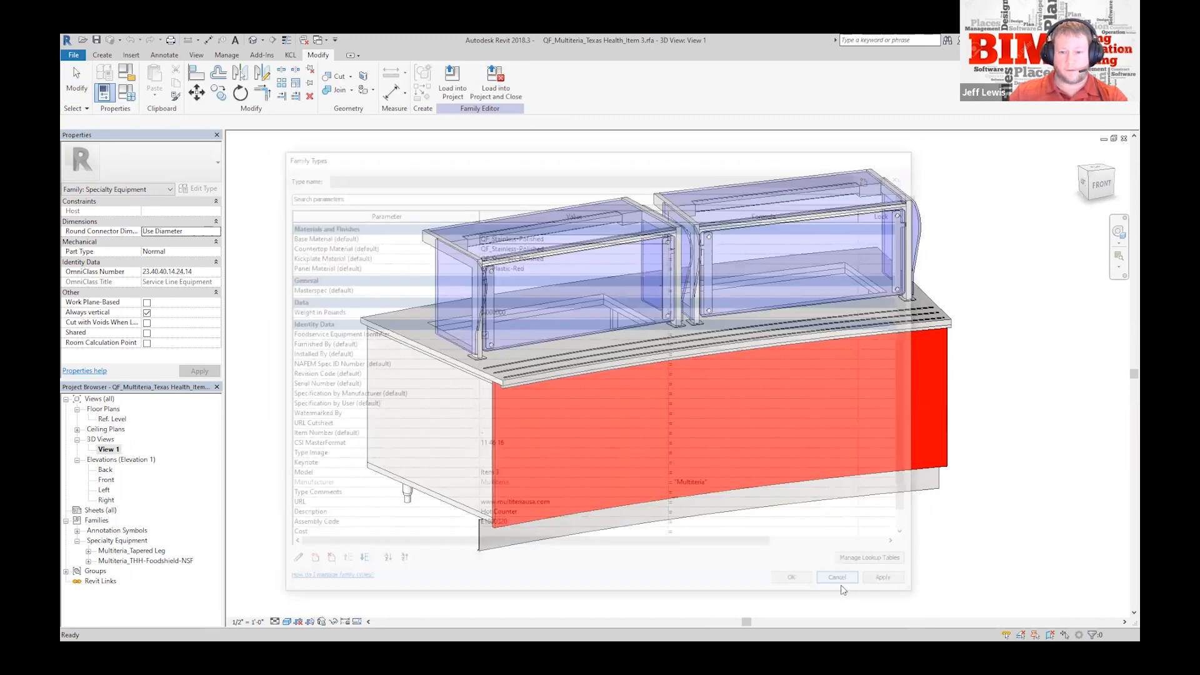
Step: Close the Item 3 family and open the curved Item 5 counter's family for editing from the servery project
left_click(74, 55)
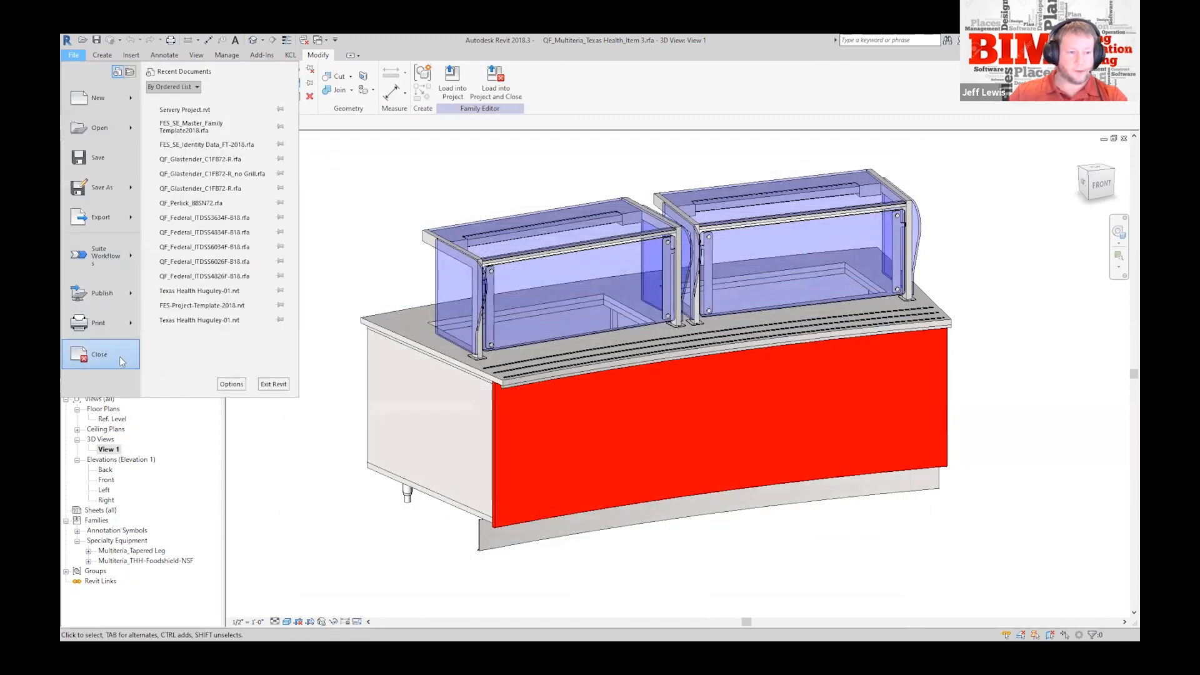
left_click(120, 363)
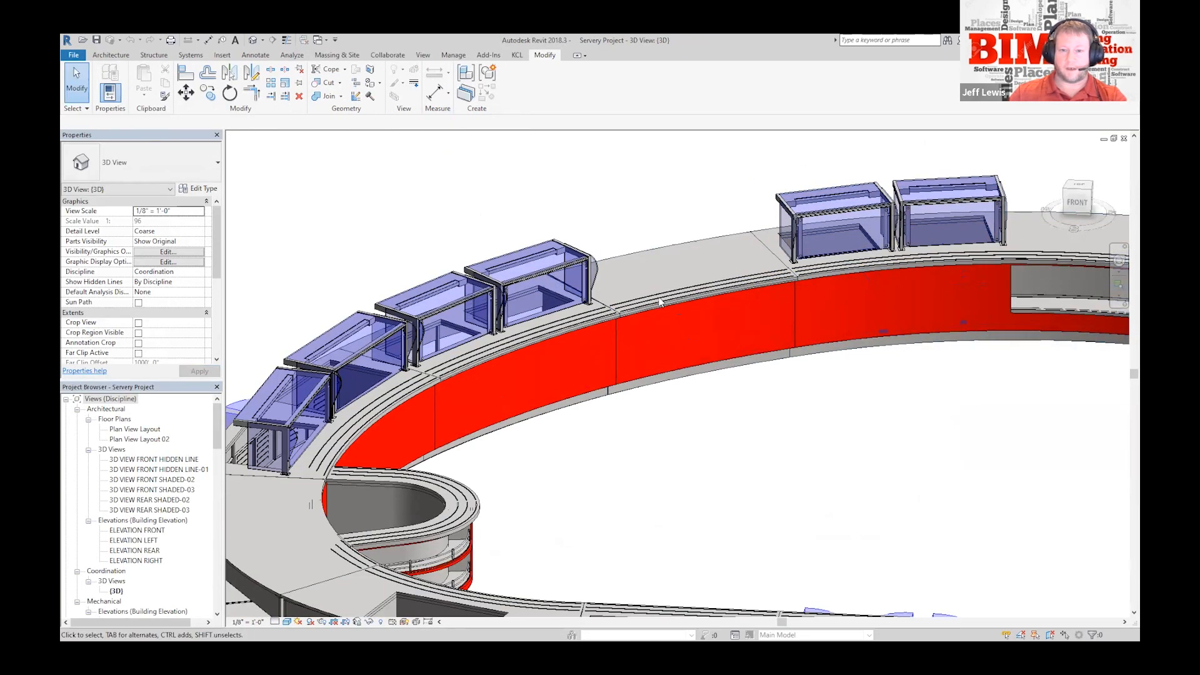
middle_click_drag(656, 379, 660, 338, "shift")
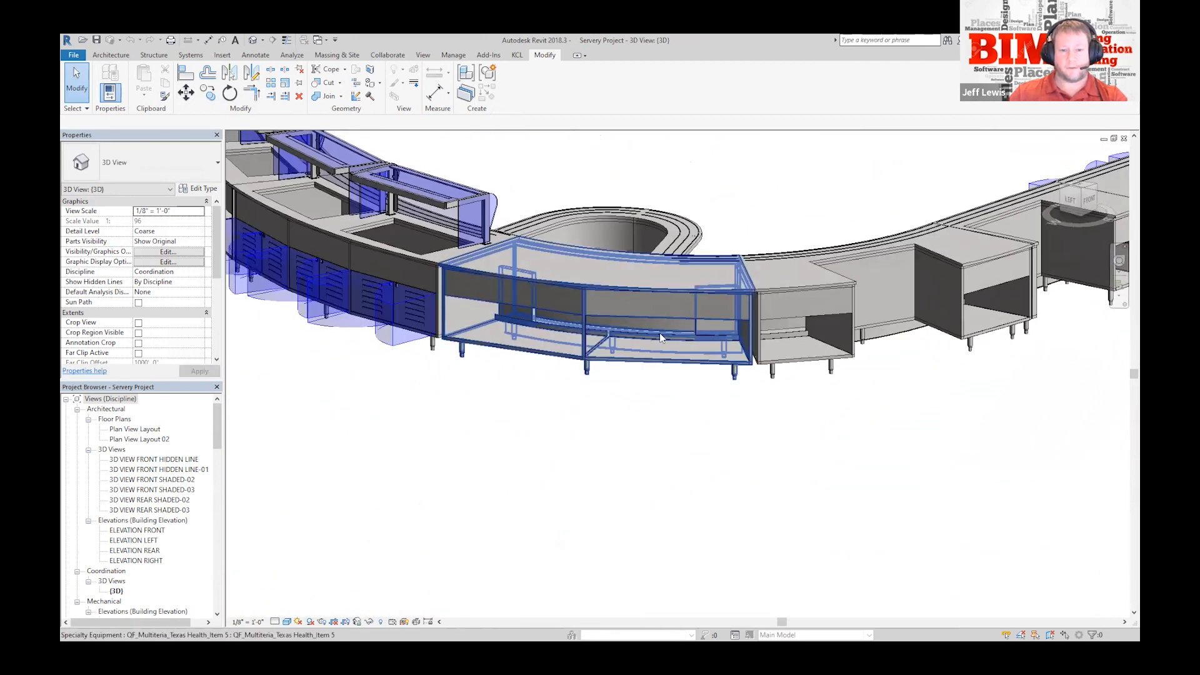
left_click(661, 324)
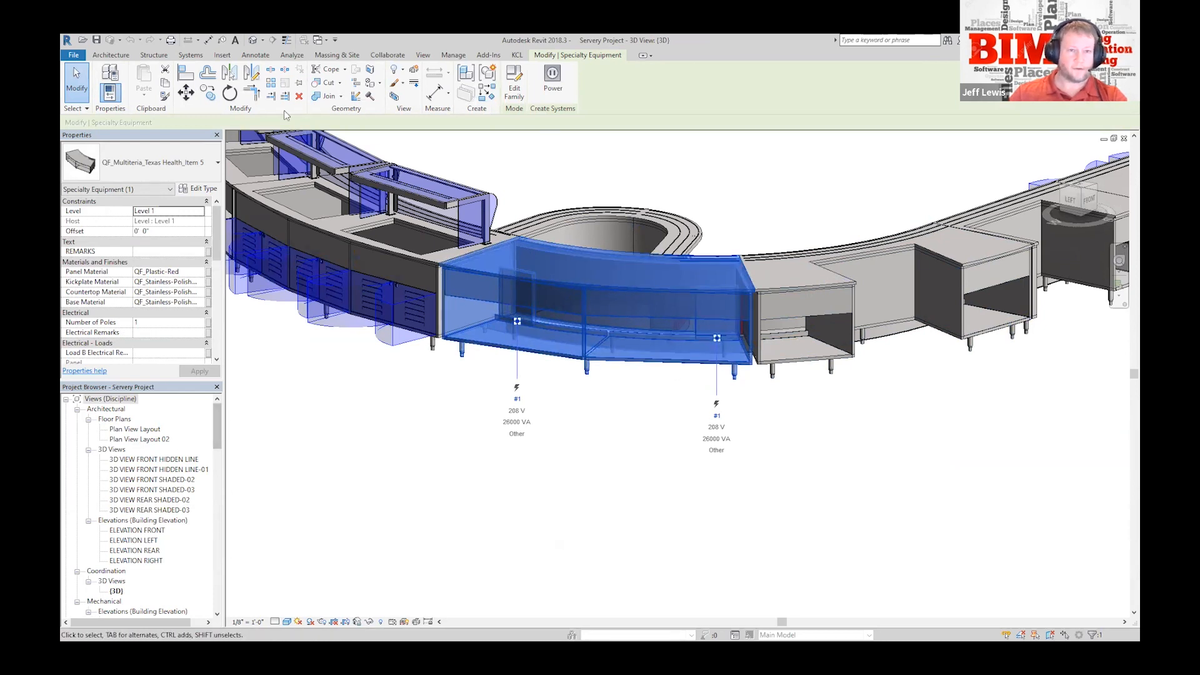
left_click(514, 82)
Step: Inspect the Load Center A electrical connector from the rear and review the Item 5 family's electrical parameters in Family Types
middle_click_drag(703, 366, 575, 434, "shift")
left_click(574, 434)
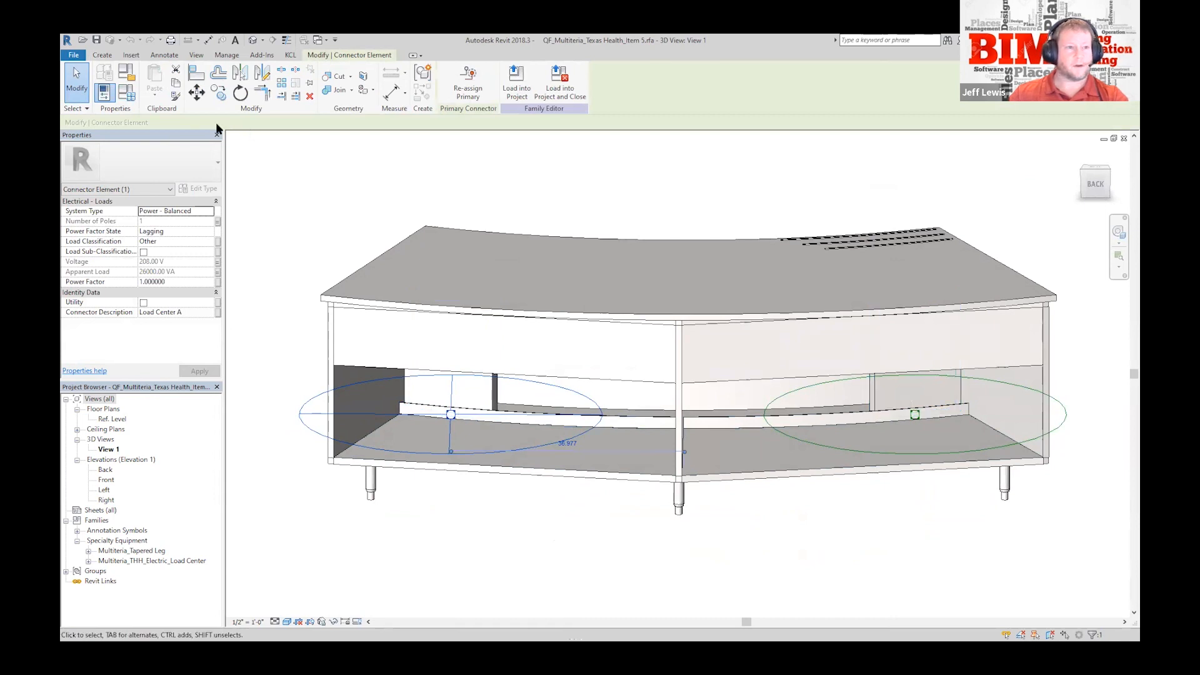
left_click(128, 93)
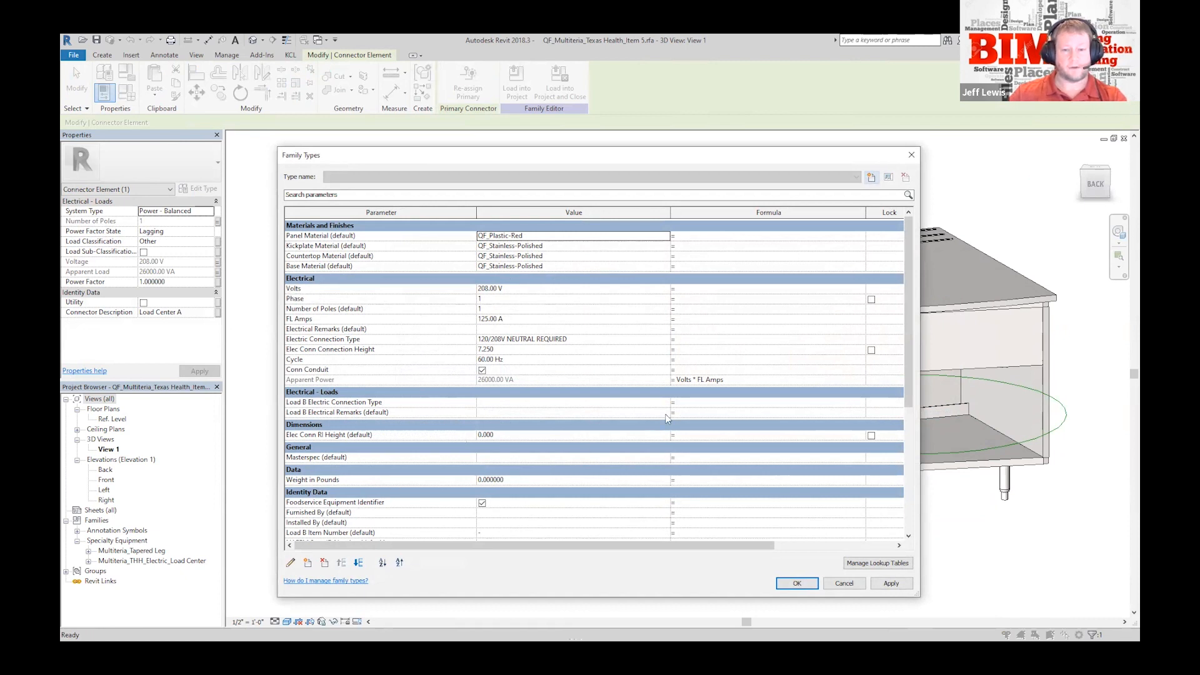
scroll(665, 414, "down", 5)
scroll(515, 326, "up", 6)
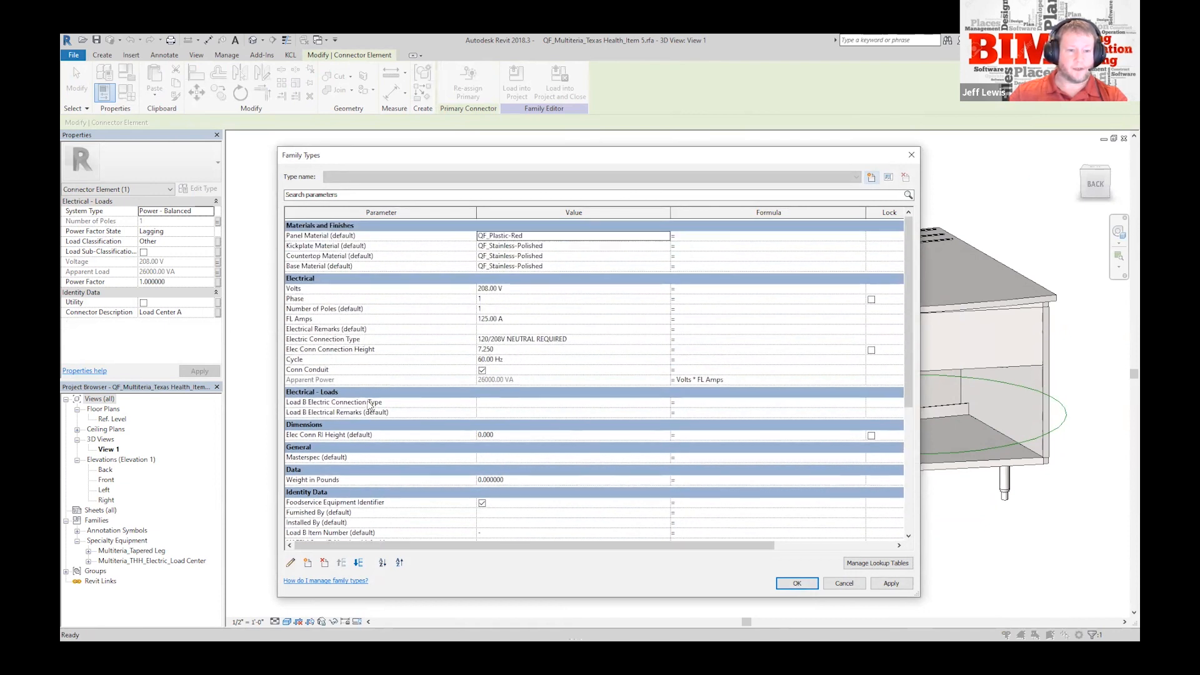
left_click(846, 584)
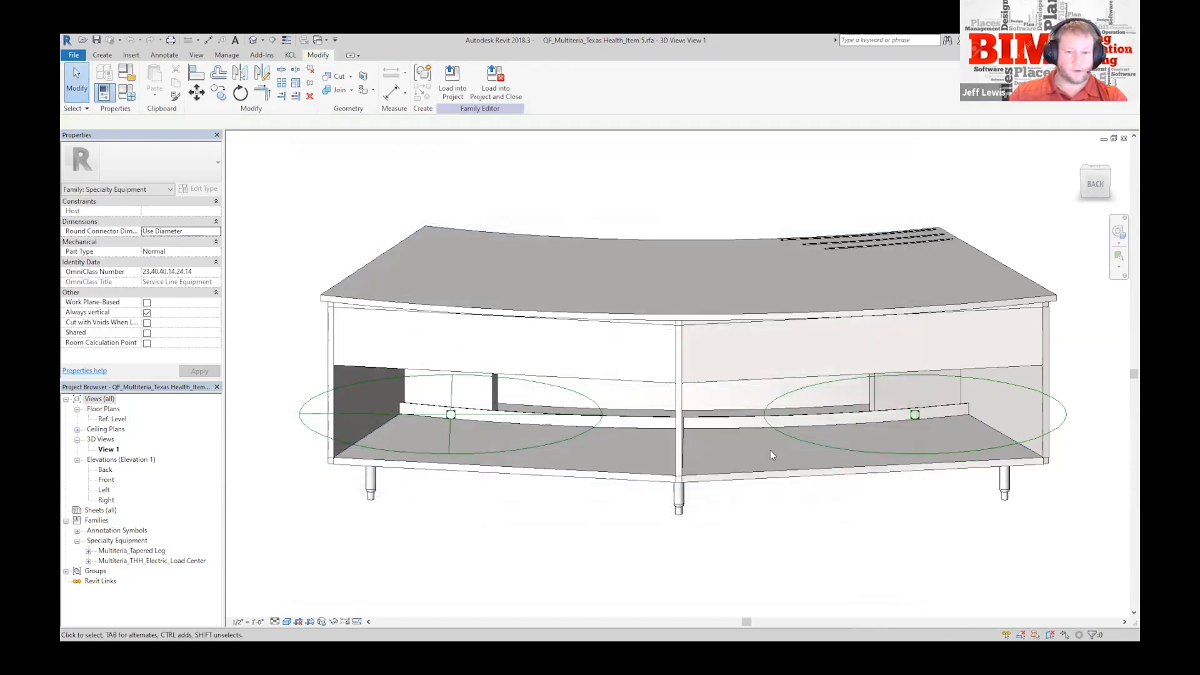
Step: Examine the box extrusions behind the connectors and locate the nested Multiteria_THH_Electric_Load Center family
left_click(876, 394)
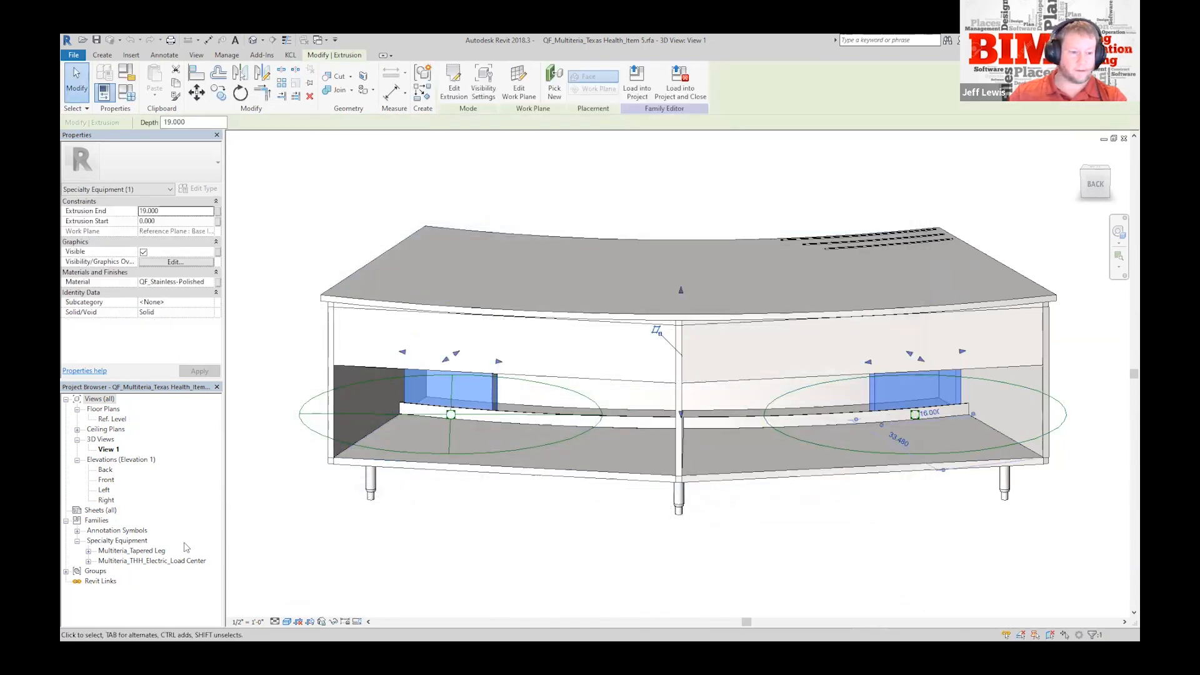
key("Escape")
left_click(181, 560)
right_click(181, 561)
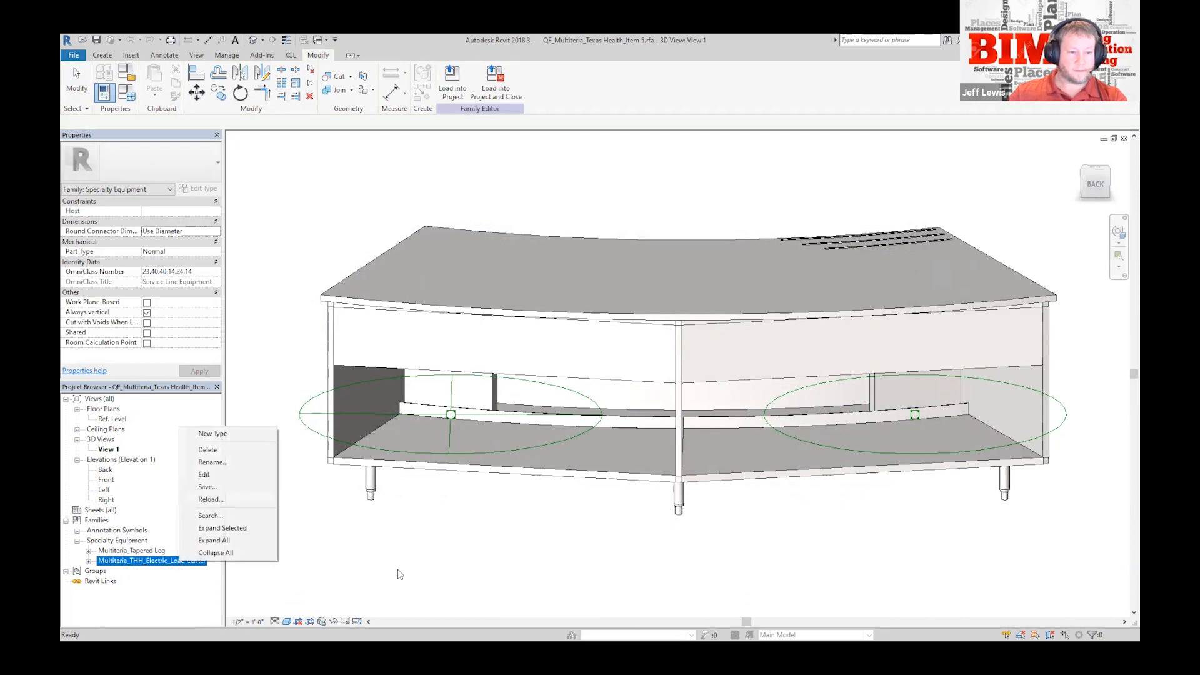
left_click(495, 392)
Step: In the Ref. Level plan, inspect the nested electric load center at the counter's rear midpoint and its linked properties
double_click(119, 418)
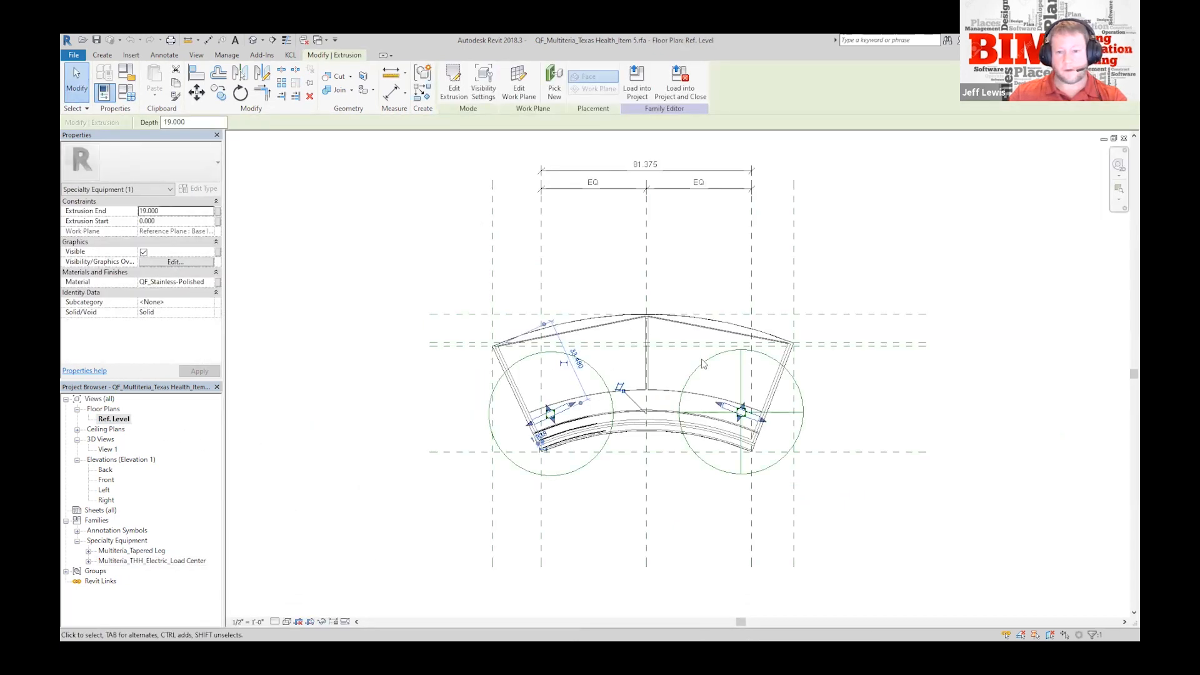
scroll(702, 363, "up", 5)
key("Escape")
scroll(550, 234, "up", 6)
left_click(529, 252)
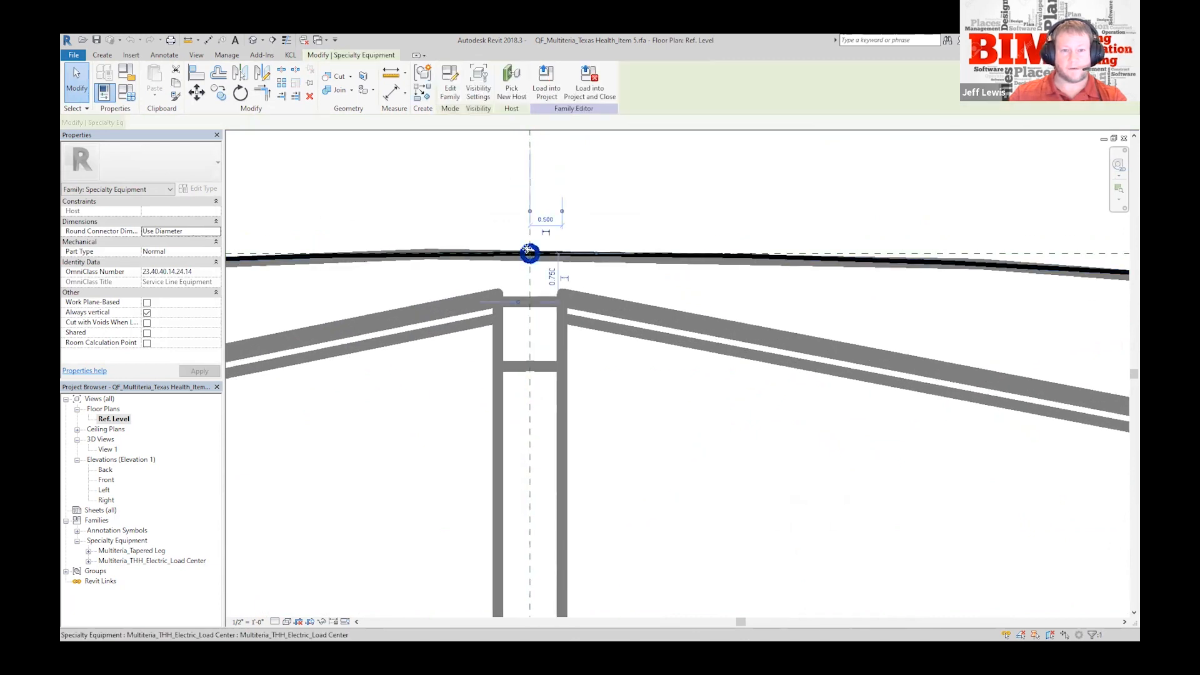
left_click_drag(219, 277, 219, 344)
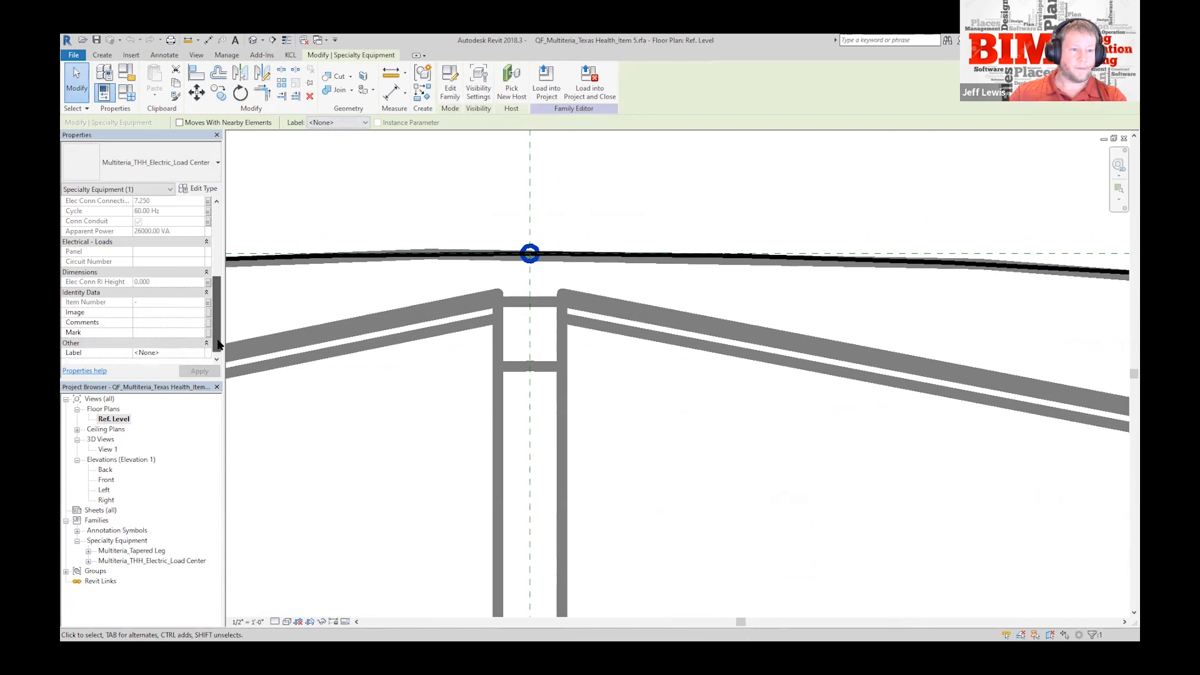
left_click(487, 320)
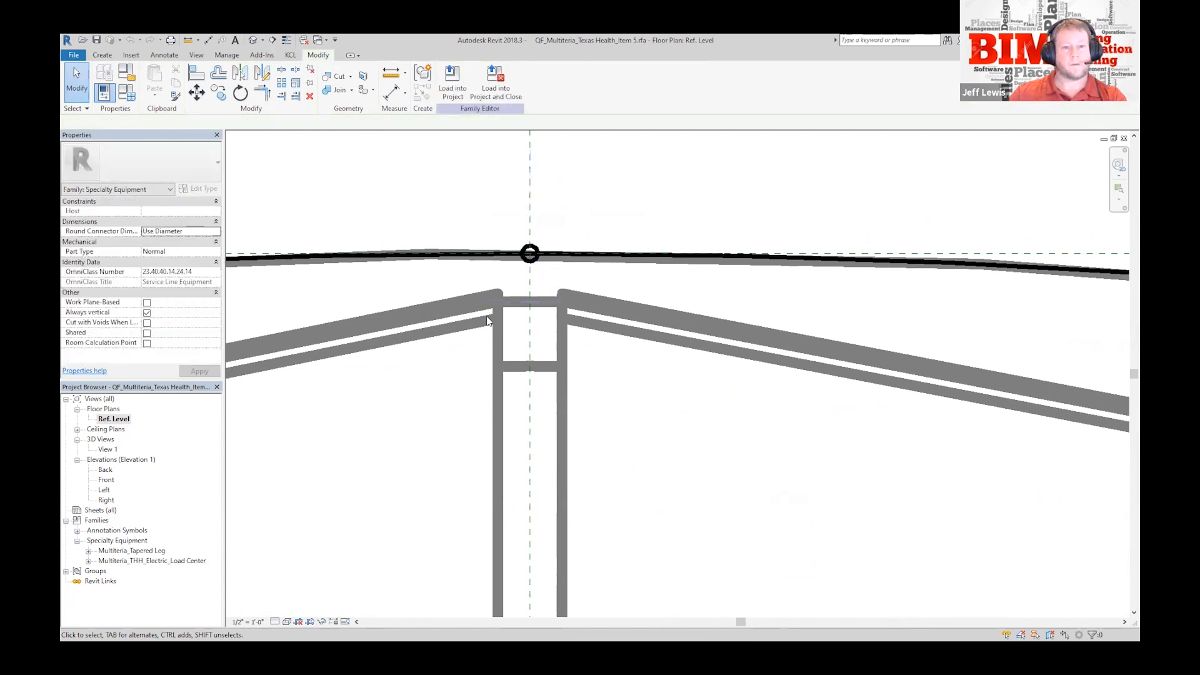
Step: View the counter's front in the 3D view View 1, and check its reference planes in the Left elevation
double_click(114, 449)
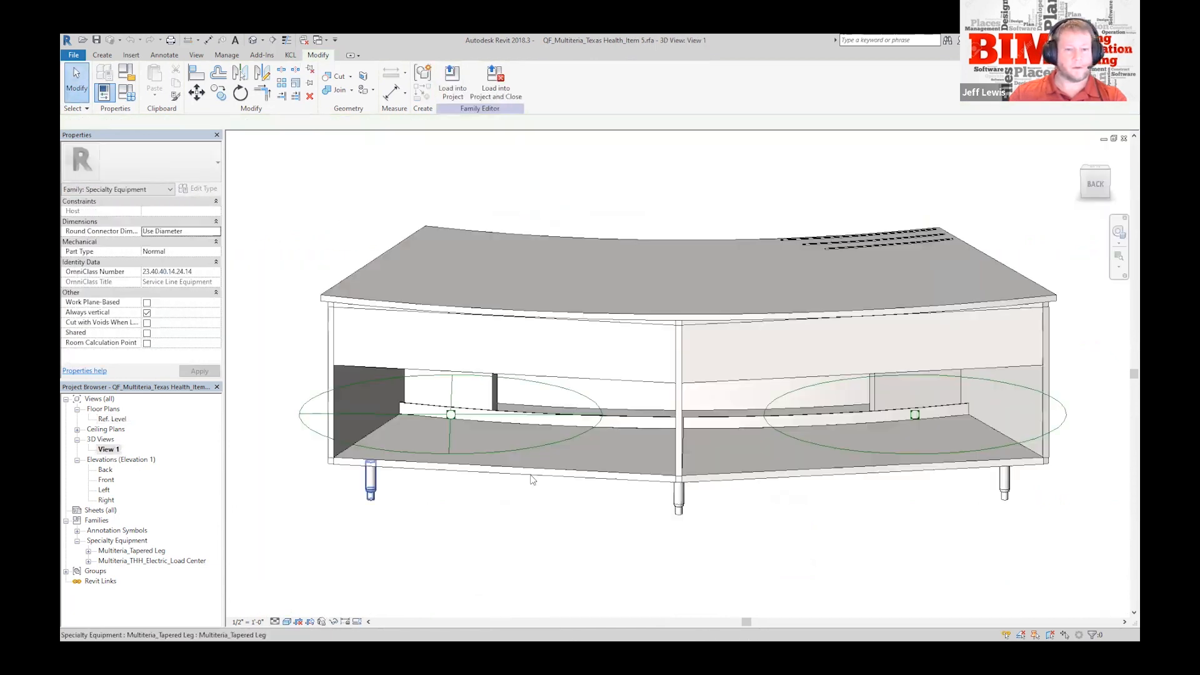
middle_click_drag(750, 359, 332, 401, "shift")
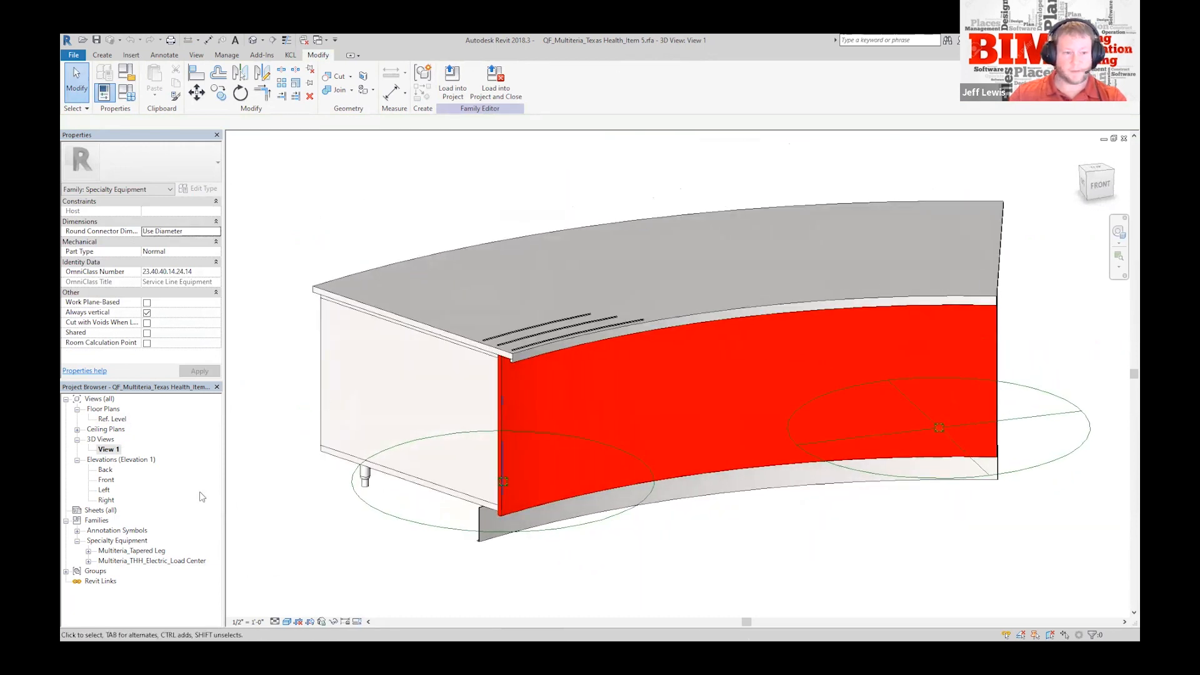
double_click(104, 491)
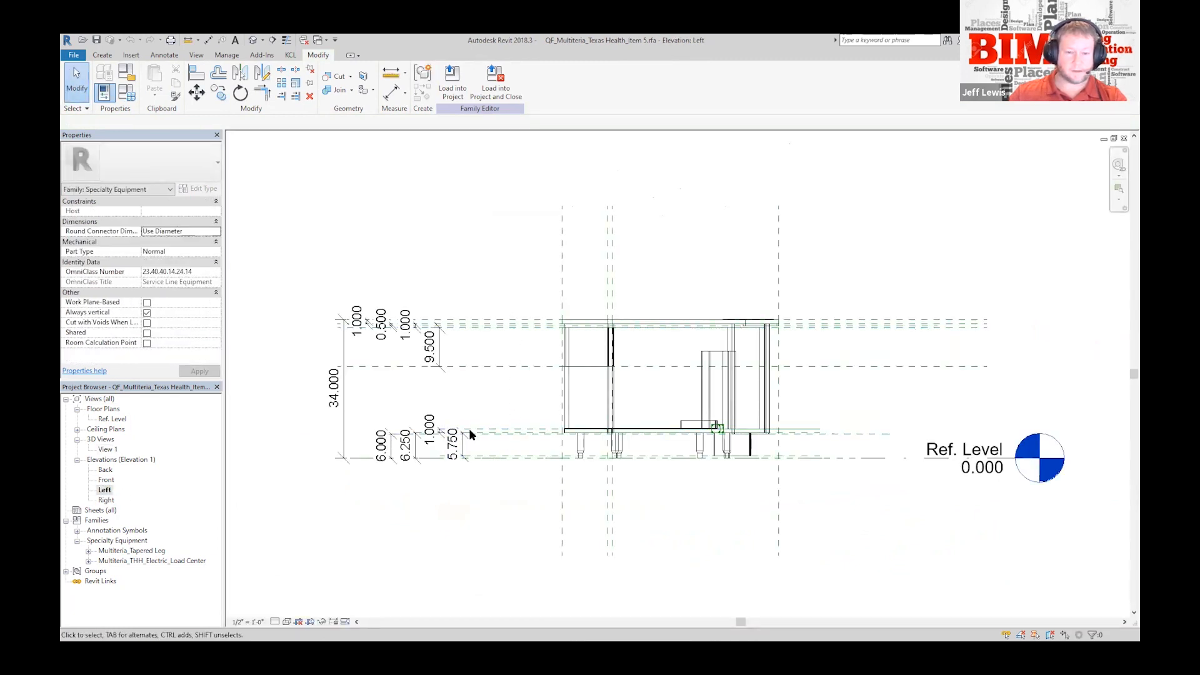
Step: In the Ref. Level plan, inspect the FRONT LEFT reference plane and the other planes that control the counter's width
double_click(114, 419)
scroll(637, 406, "down", 2)
scroll(667, 418, "down", 3)
left_click(376, 350)
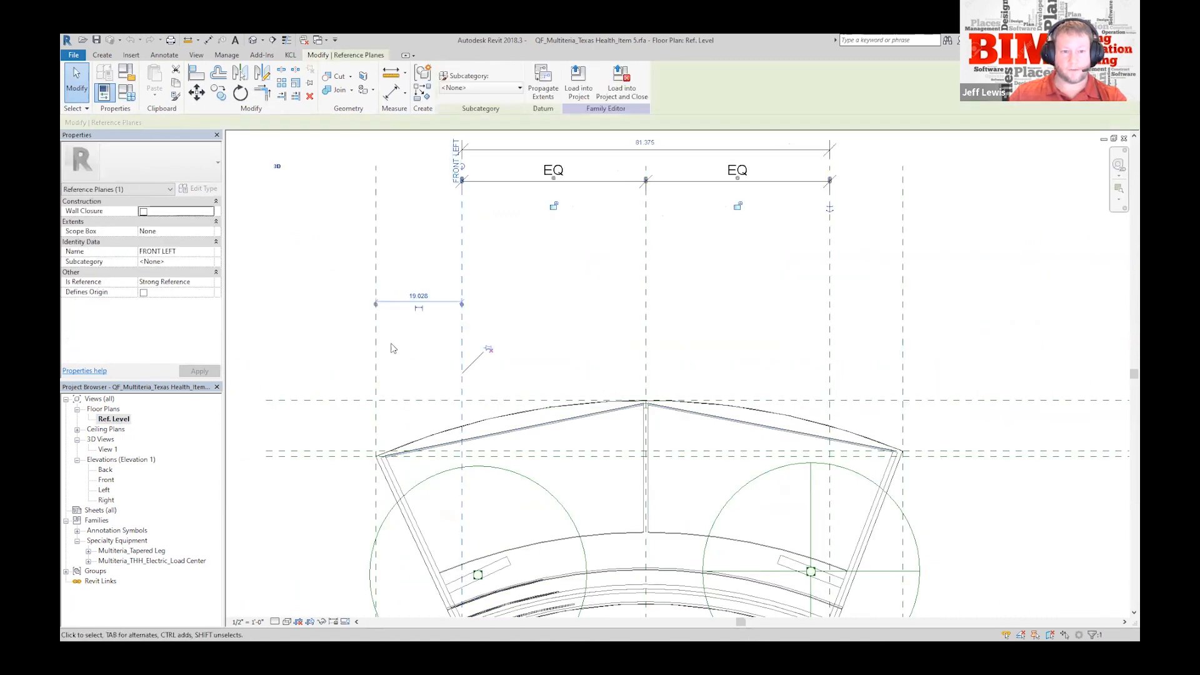
left_click(903, 365)
left_click(737, 350)
scroll(737, 353, "down", 2)
middle_click_drag(757, 429, 725, 344)
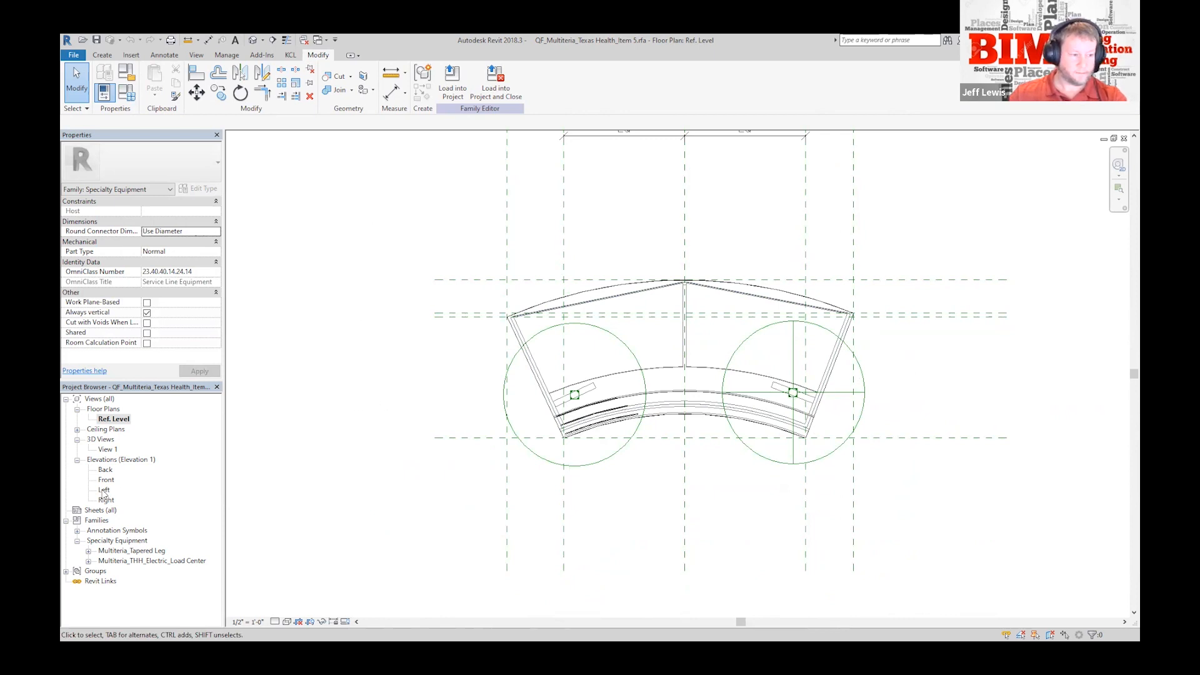
Step: Return to the 3D view View 1, close the Item 5 family and view the project's counter line from the front
double_click(107, 449)
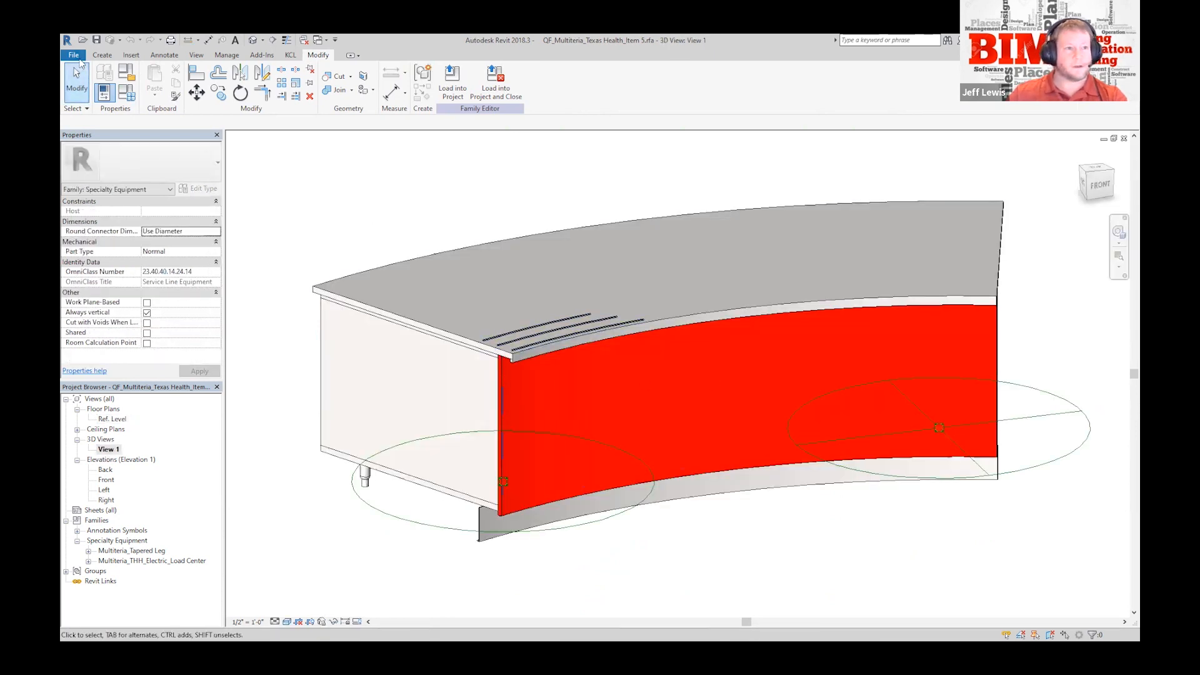
left_click(76, 56)
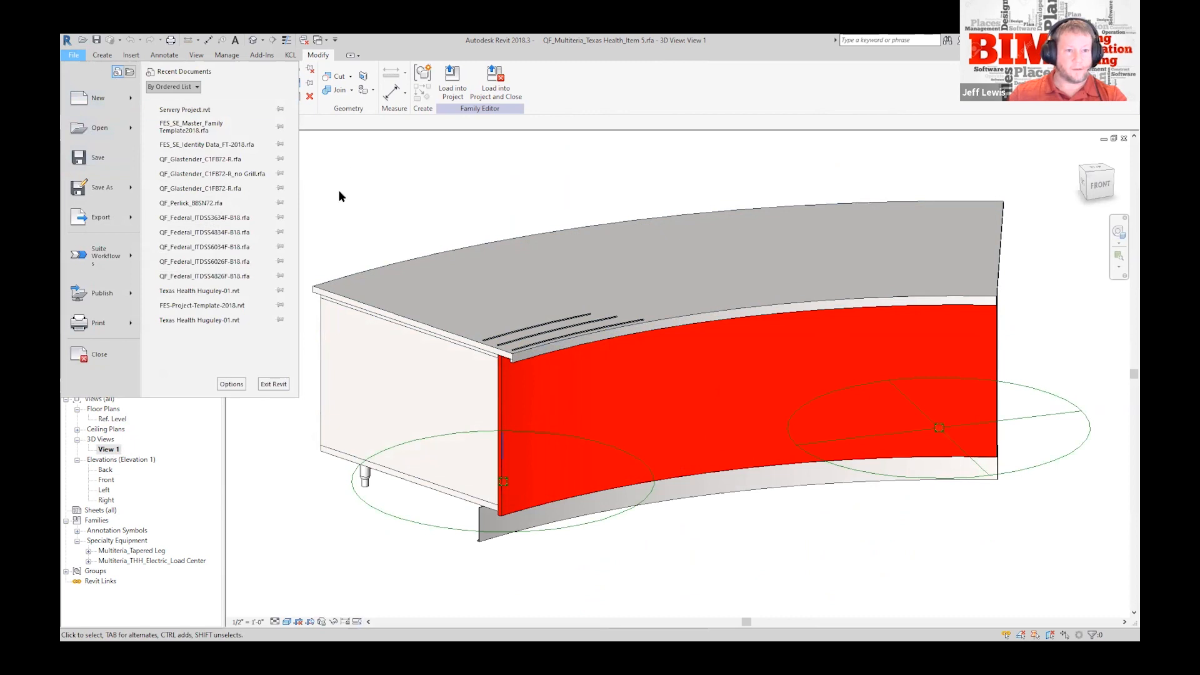
left_click(107, 351)
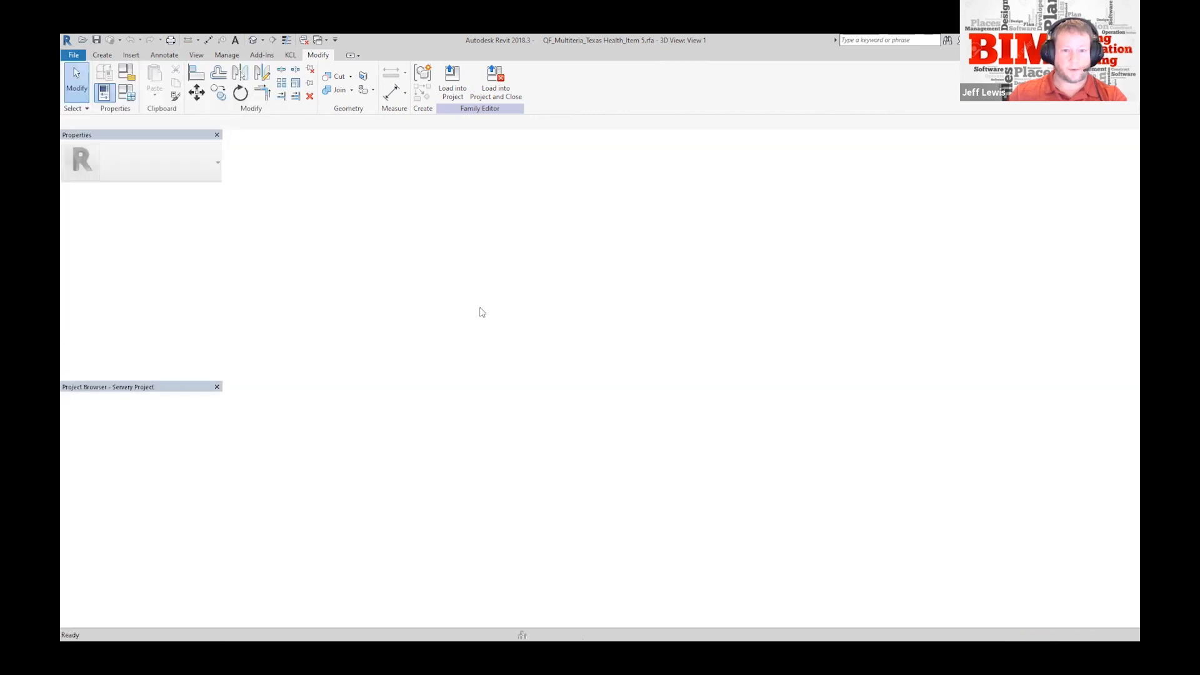
middle_click_drag(850, 220, 614, 216, "shift")
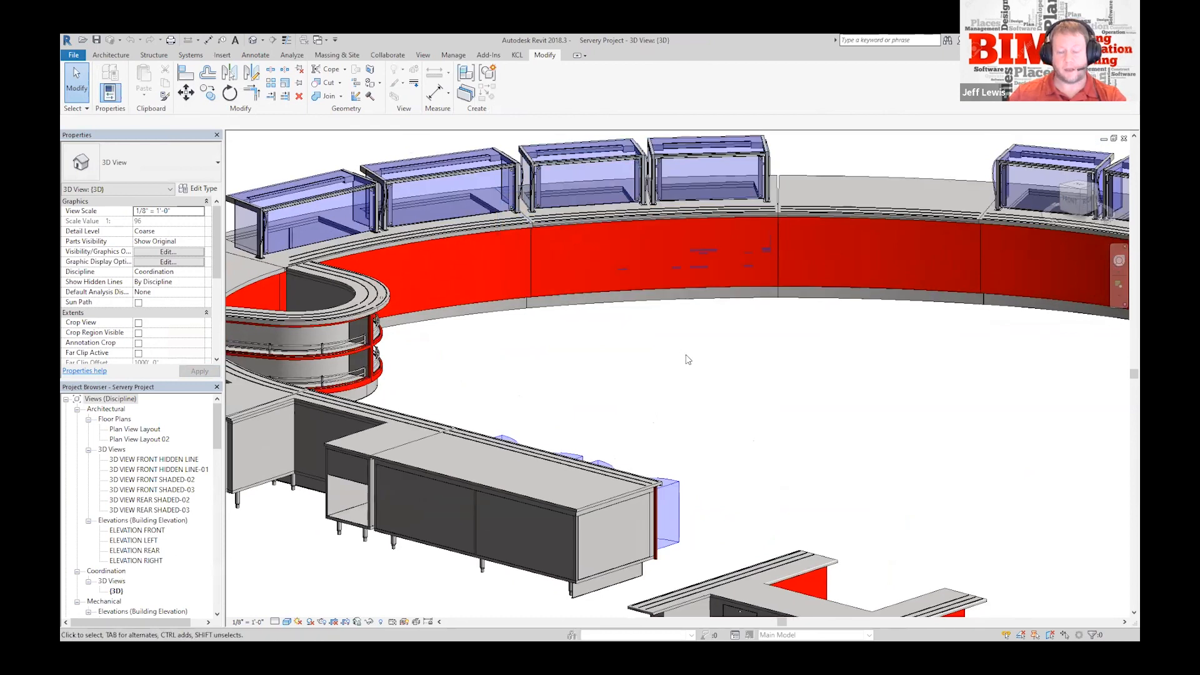